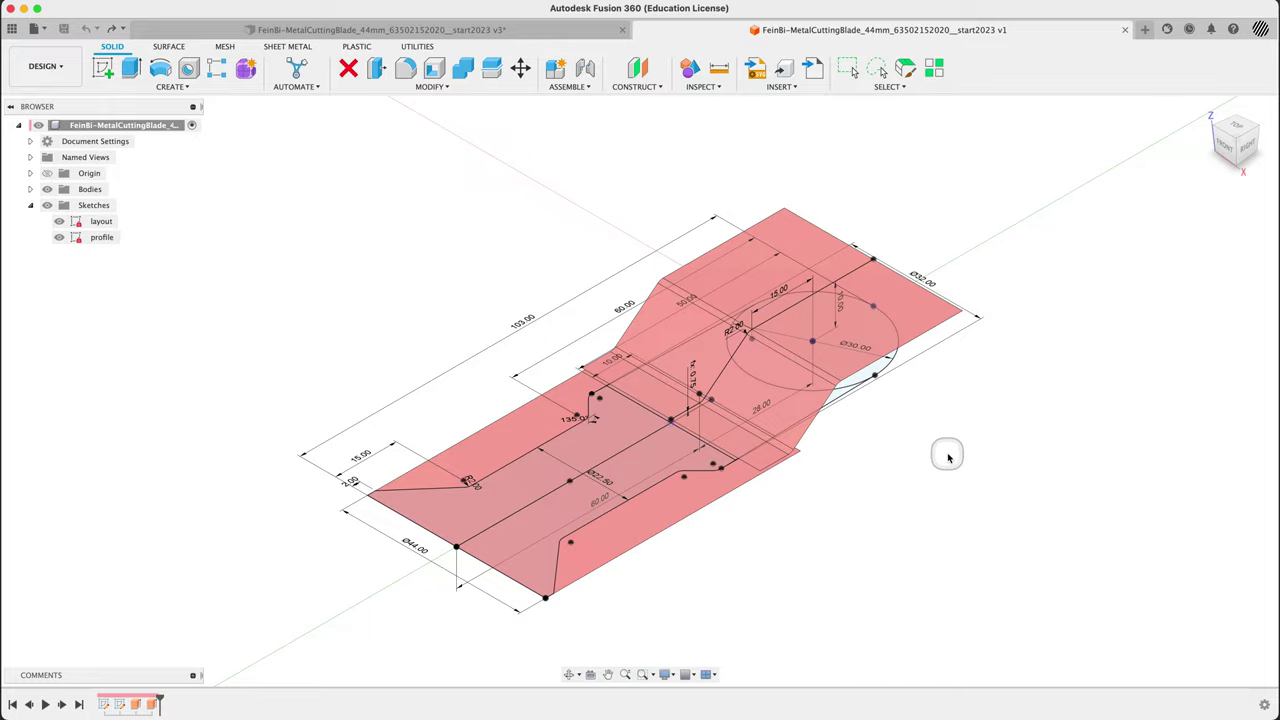
Step: Switch to the Surface tools and view the red blade surfaces side-on before orbiting back above
{"action": "mouse_move", "coordinate": [948, 456]}
{"action": "middle_mouse_down", "text": "shift"}
{"action": "mouse_move", "coordinate": [946, 474]}
{"action": "mouse_move", "coordinate": [926, 397]}
{"action": "mouse_move", "coordinate": [909, 417]}
{"action": "mouse_move", "coordinate": [965, 467]}
{"action": "mouse_move", "coordinate": [997, 466]}
{"action": "mouse_move", "coordinate": [951, 469]}
{"action": "mouse_move", "coordinate": [929, 414]}
{"action": "mouse_move", "coordinate": [926, 333]}
{"action": "mouse_move", "coordinate": [943, 451]}
{"action": "middle_mouse_up", "text": "shift"}
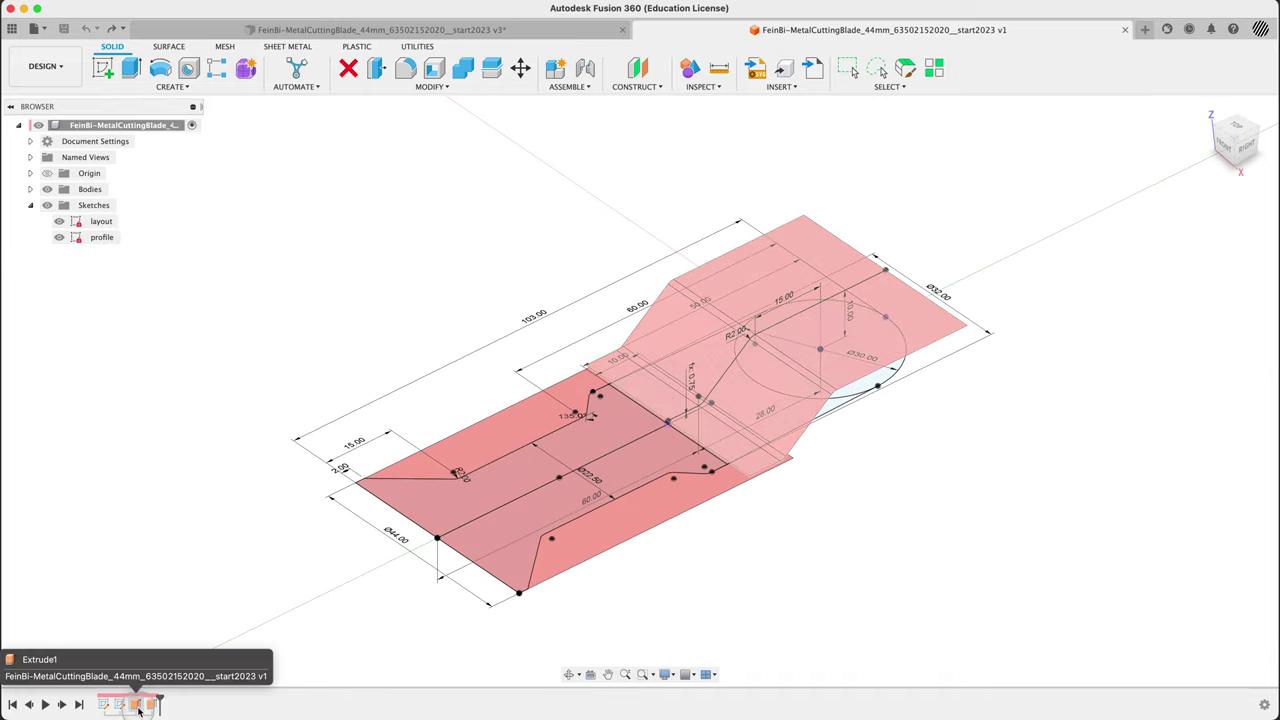
{"action": "left_click", "coordinate": [178, 48]}
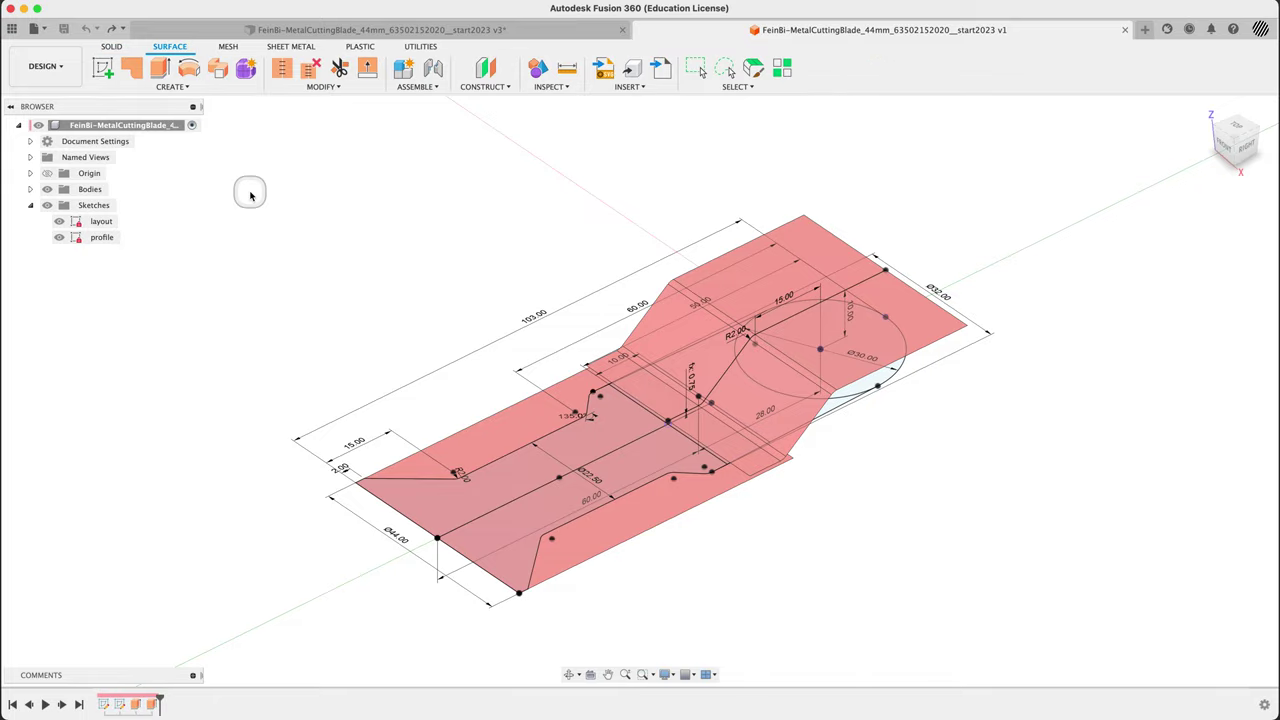
{"action": "middle_click_drag", "start_coordinate": [249, 191], "coordinate": [366, 233], "text": "shift"}
{"action": "scroll", "coordinate": [673, 353], "scroll_direction": "up", "scroll_amount": 5}
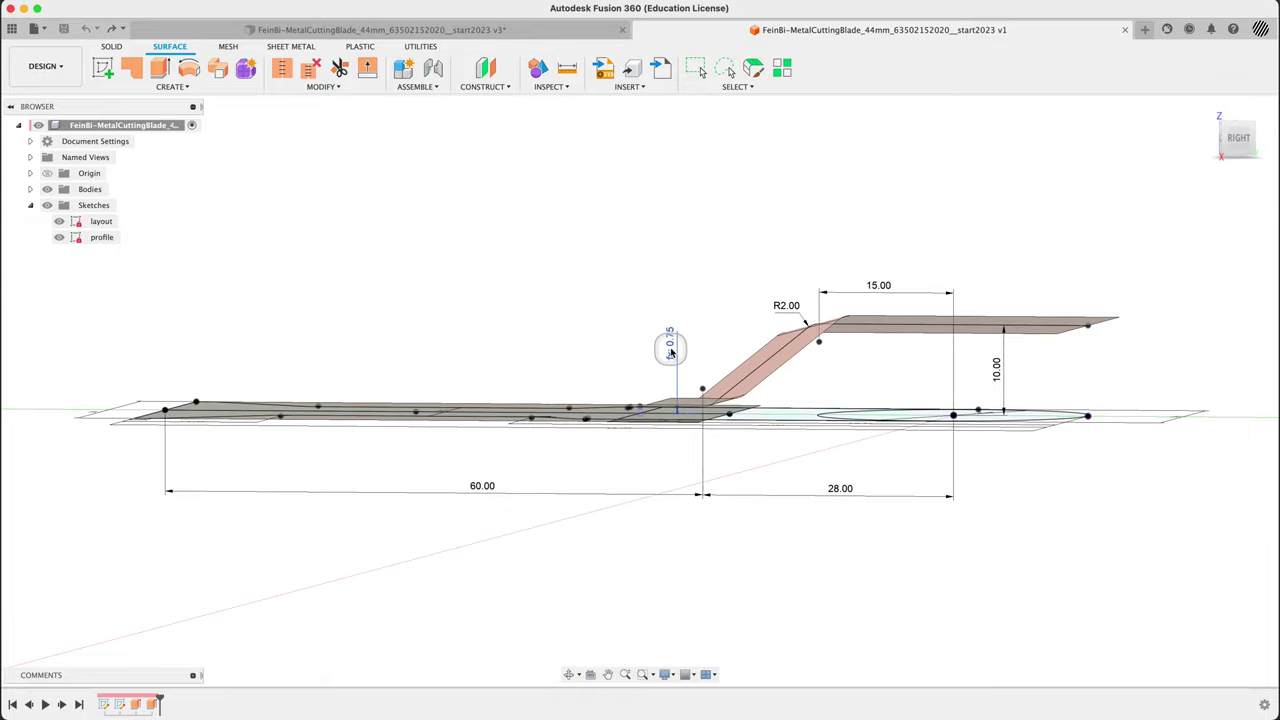
{"action": "middle_click_drag", "start_coordinate": [263, 194], "coordinate": [266, 229], "text": "shift"}
Step: Hide the surface bodies and profile sketch, then bring up the layout sketch's context menu
{"action": "left_click", "coordinate": [47, 189]}
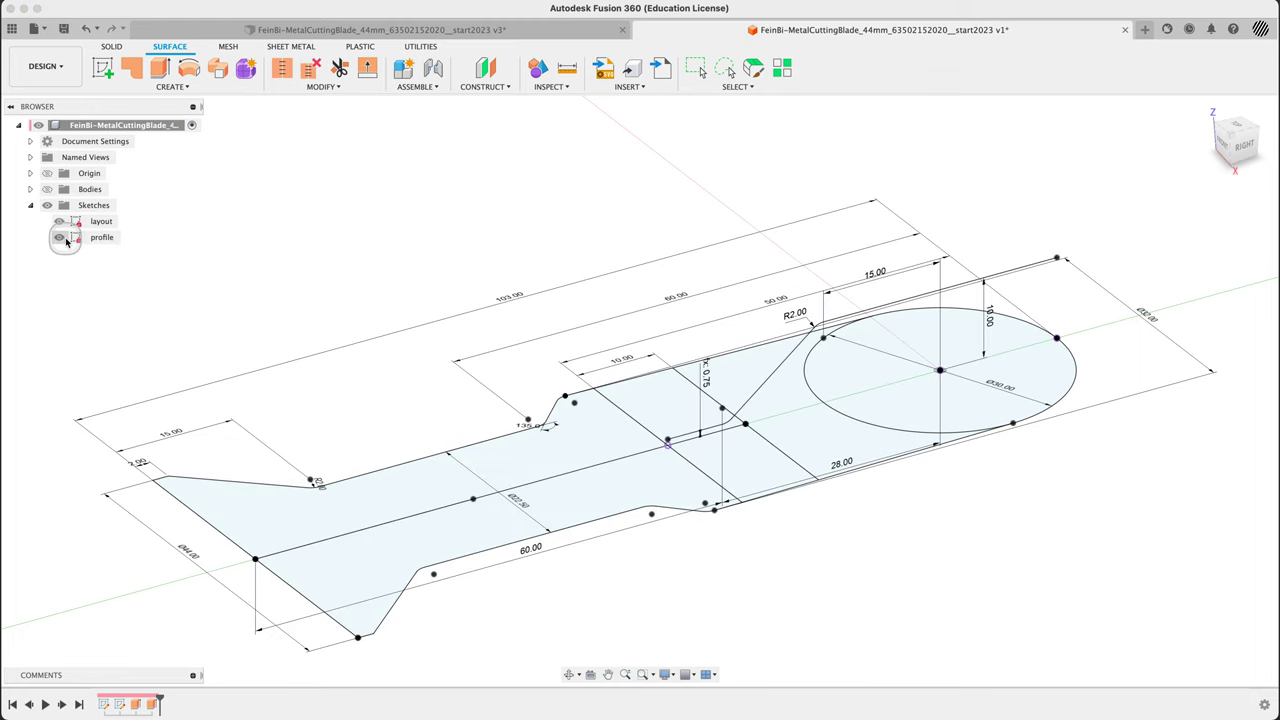
{"action": "left_click", "coordinate": [61, 238]}
{"action": "left_click", "coordinate": [60, 237]}
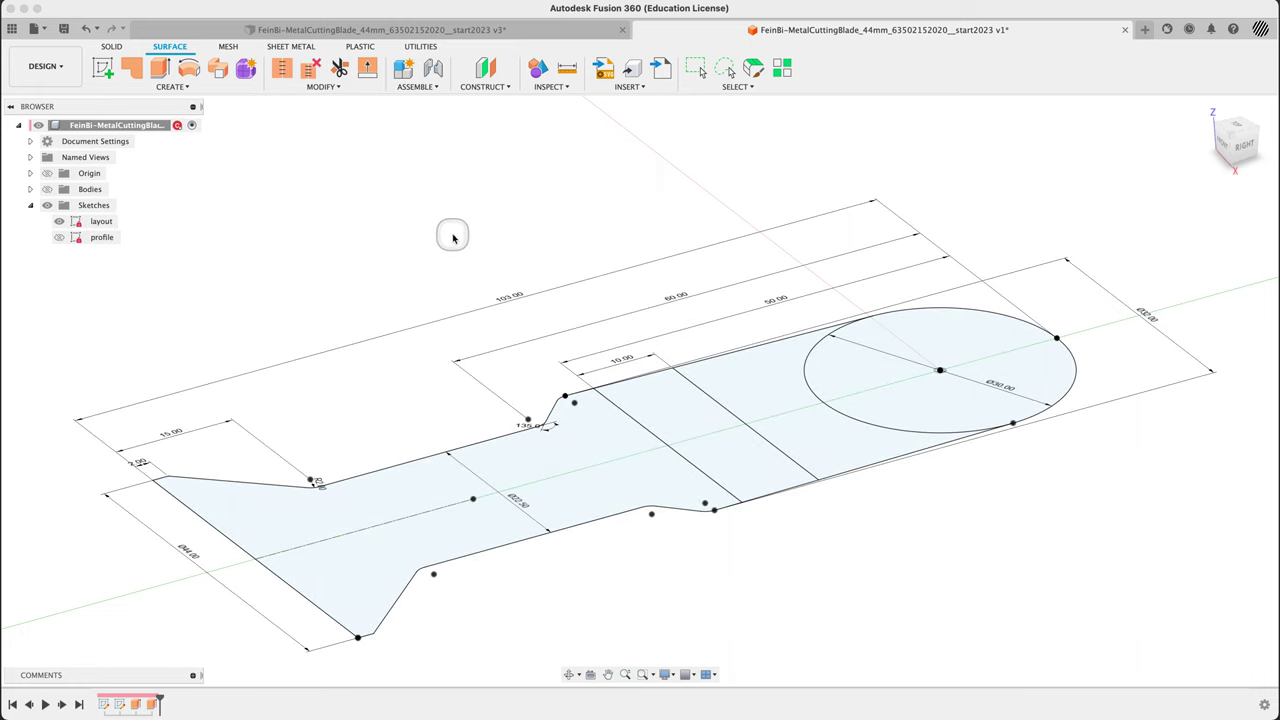
{"action": "middle_click_drag", "start_coordinate": [449, 234], "coordinate": [475, 256], "text": "shift"}
{"action": "mouse_move", "coordinate": [603, 266]}
{"action": "middle_mouse_down", "text": "shift"}
{"action": "mouse_move", "coordinate": [623, 263]}
{"action": "mouse_move", "coordinate": [488, 454]}
{"action": "middle_mouse_up", "text": "shift"}
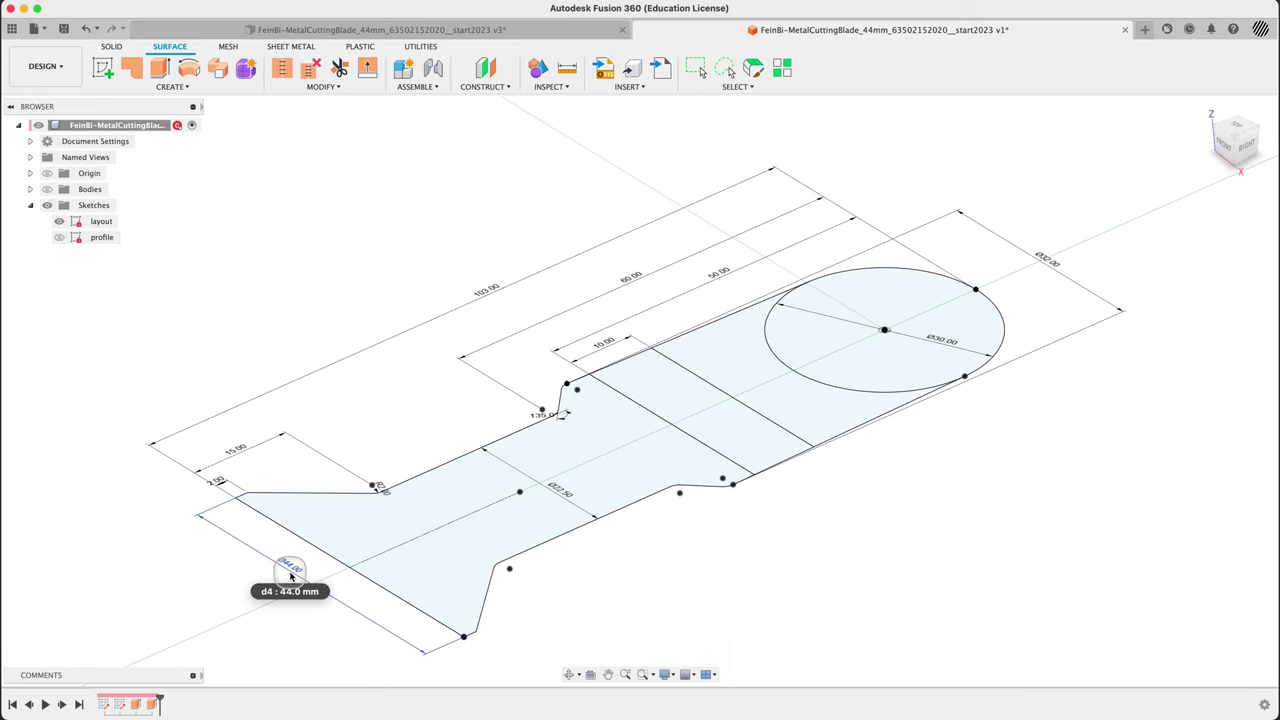
{"action": "left_click", "coordinate": [92, 224]}
{"action": "right_click", "coordinate": [92, 224]}
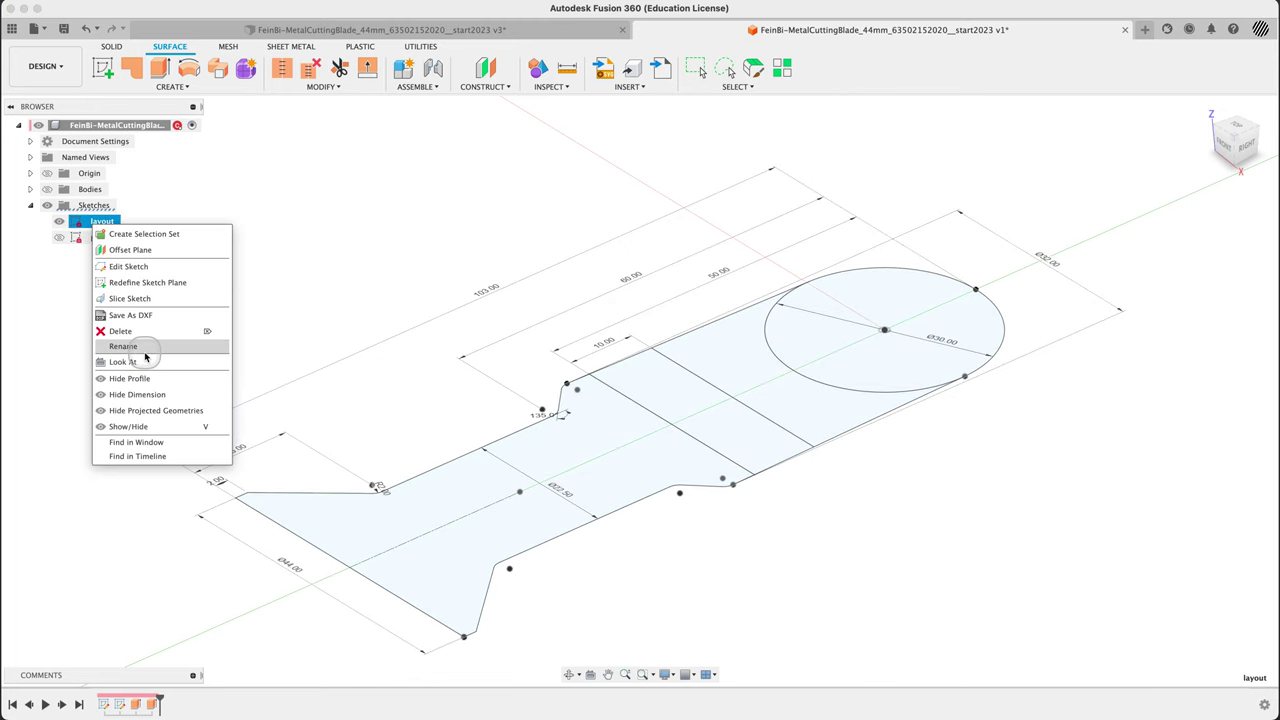
Step: Edit the layout sketch, replacing the Ø44 bottom width with a widthBlade dimension
{"action": "left_click", "coordinate": [138, 266]}
{"action": "mouse_move", "coordinate": [465, 255]}
{"action": "middle_mouse_down", "text": "shift"}
{"action": "mouse_move", "coordinate": [451, 266]}
{"action": "mouse_move", "coordinate": [486, 266]}
{"action": "mouse_move", "coordinate": [497, 251]}
{"action": "mouse_move", "coordinate": [484, 393]}
{"action": "mouse_move", "coordinate": [457, 314]}
{"action": "mouse_move", "coordinate": [541, 363]}
{"action": "middle_mouse_up", "text": "shift"}
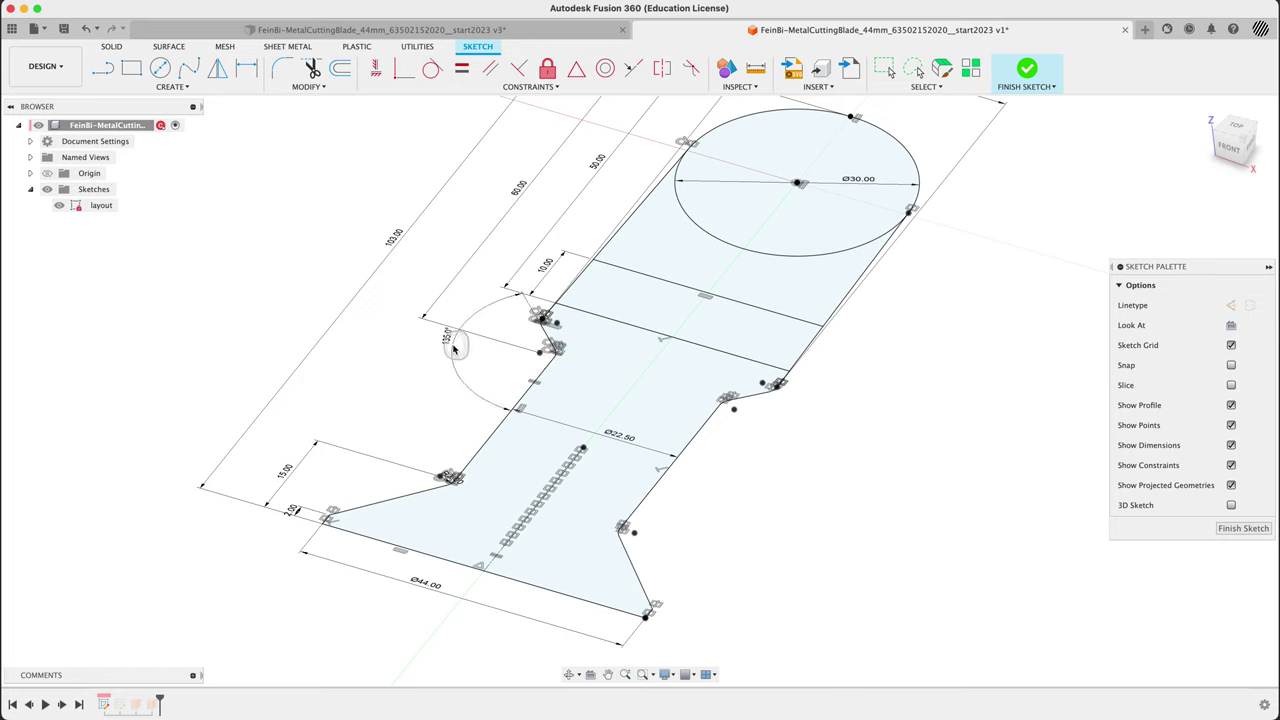
{"action": "left_click", "coordinate": [458, 340]}
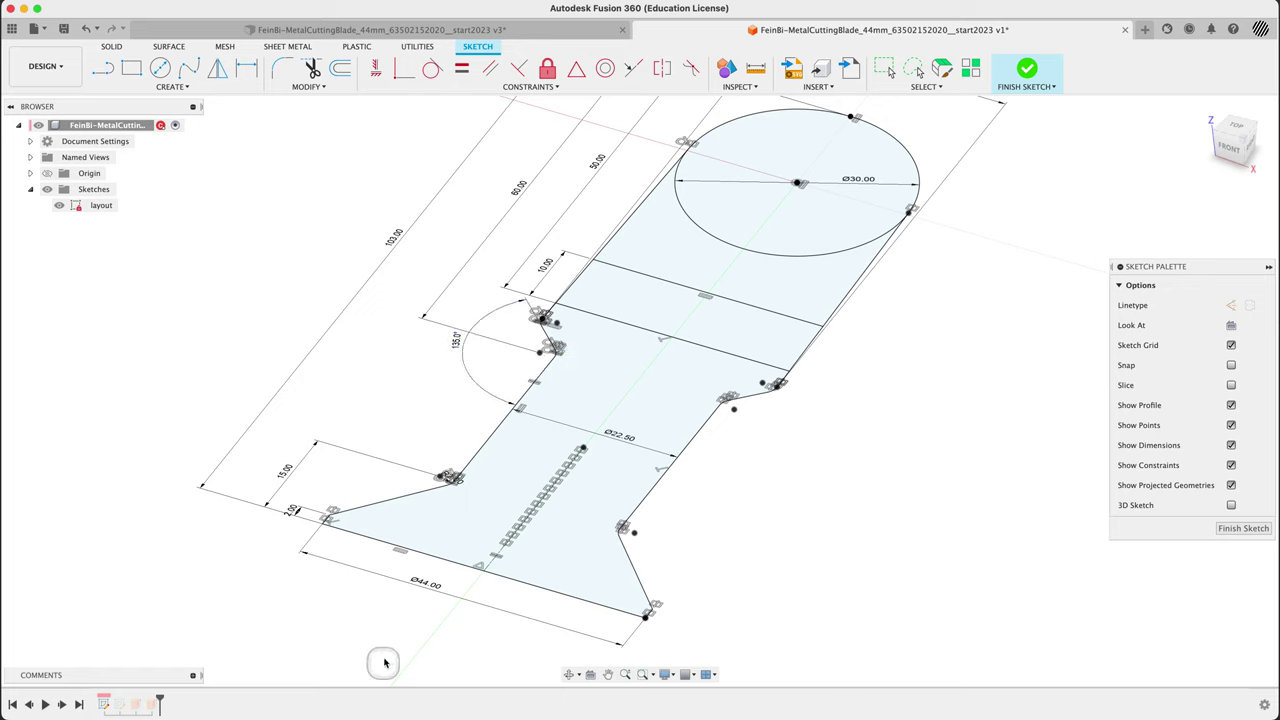
{"action": "left_click", "coordinate": [422, 584]}
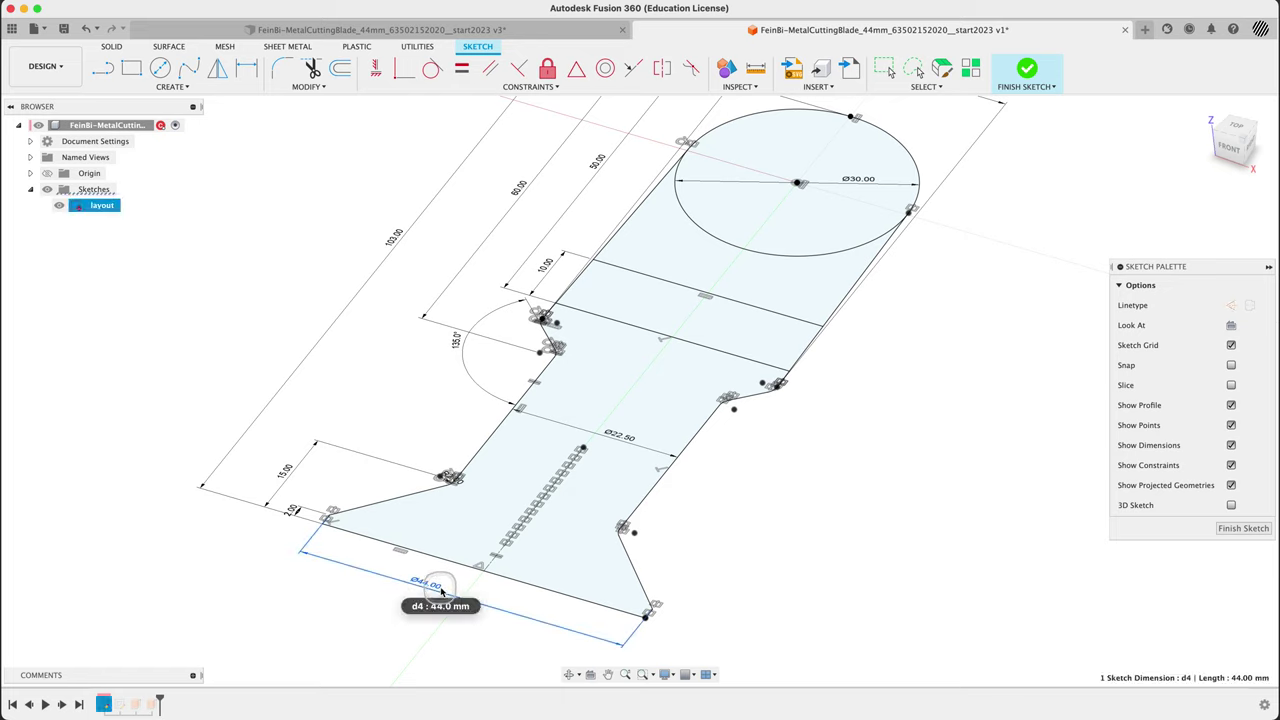
{"action": "key", "text": "Delete"}
{"action": "key", "text": "d"}
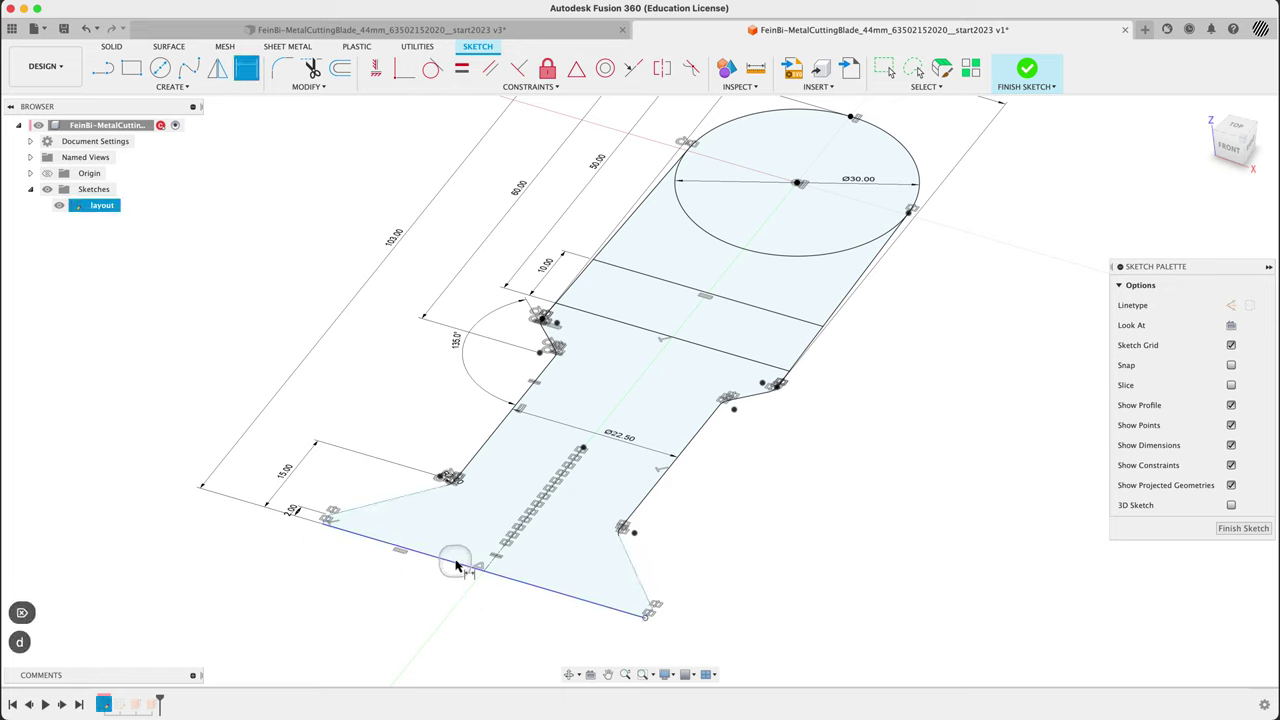
{"action": "left_click", "coordinate": [455, 567]}
{"action": "left_click", "coordinate": [433, 600]}
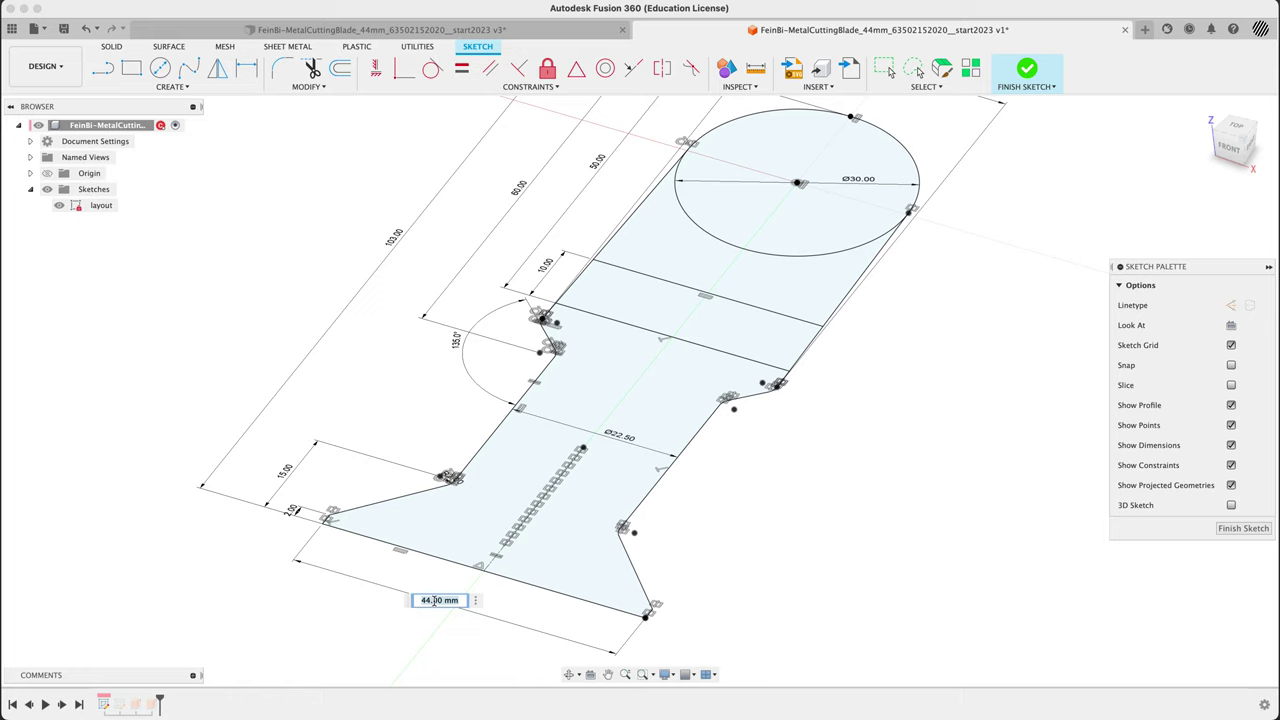
{"action": "type", "text": "wi"}
{"action": "key", "text": "Return"}
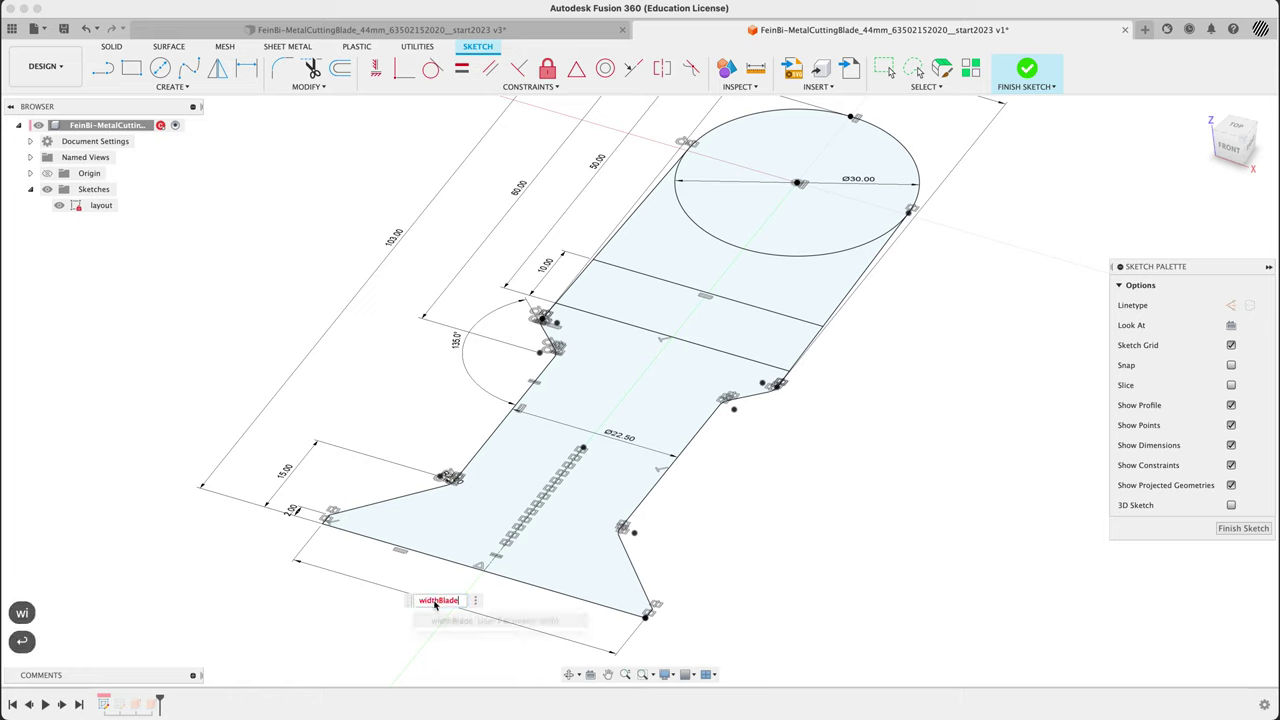
{"action": "key", "text": "Return"}
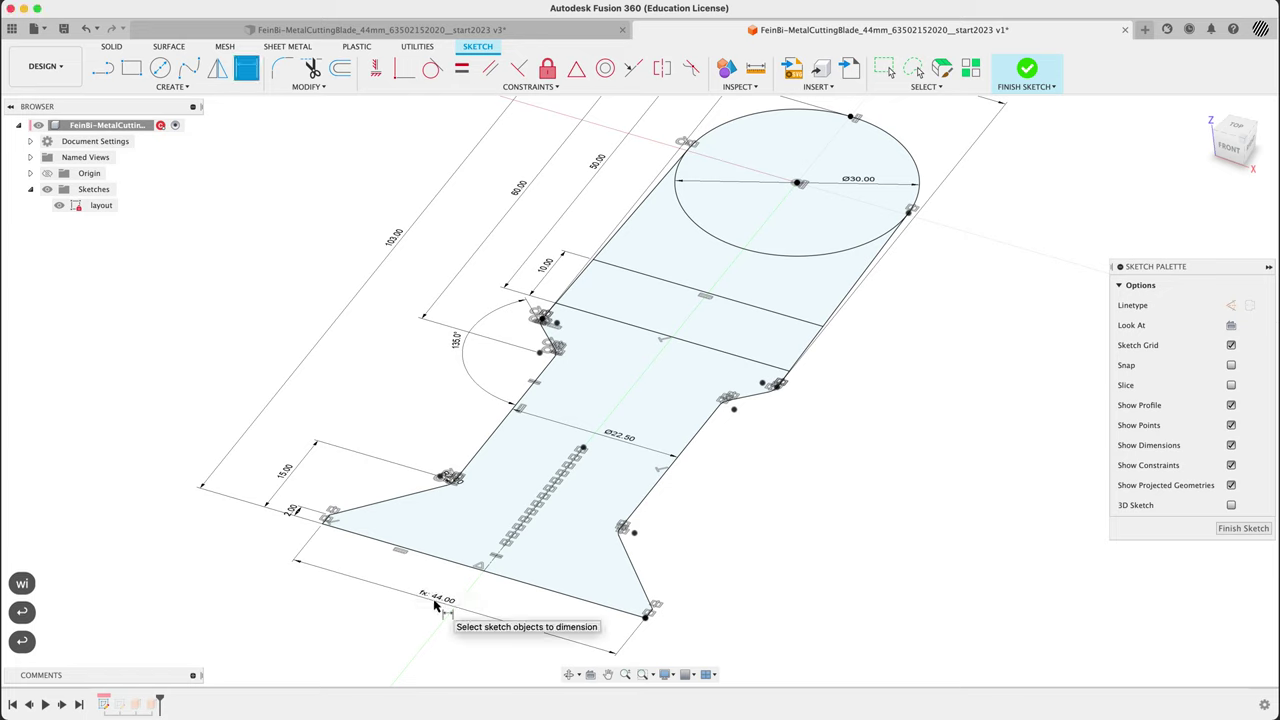
{"action": "left_click", "coordinate": [441, 603]}
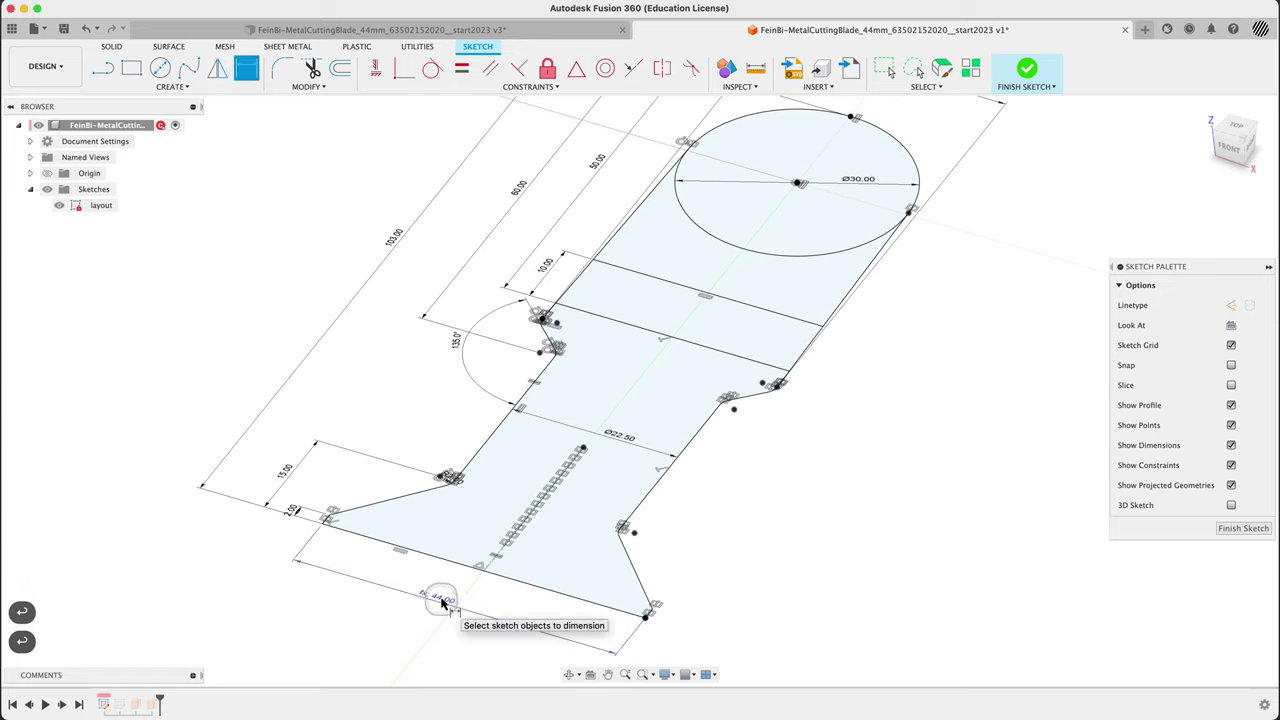
Step: Delete the Ø22.50 neck dimension and start dimensioning between the two angled neck lines
{"action": "left_click", "coordinate": [630, 433]}
{"action": "key", "text": "BackSpace"}
{"action": "left_click", "coordinate": [803, 466]}
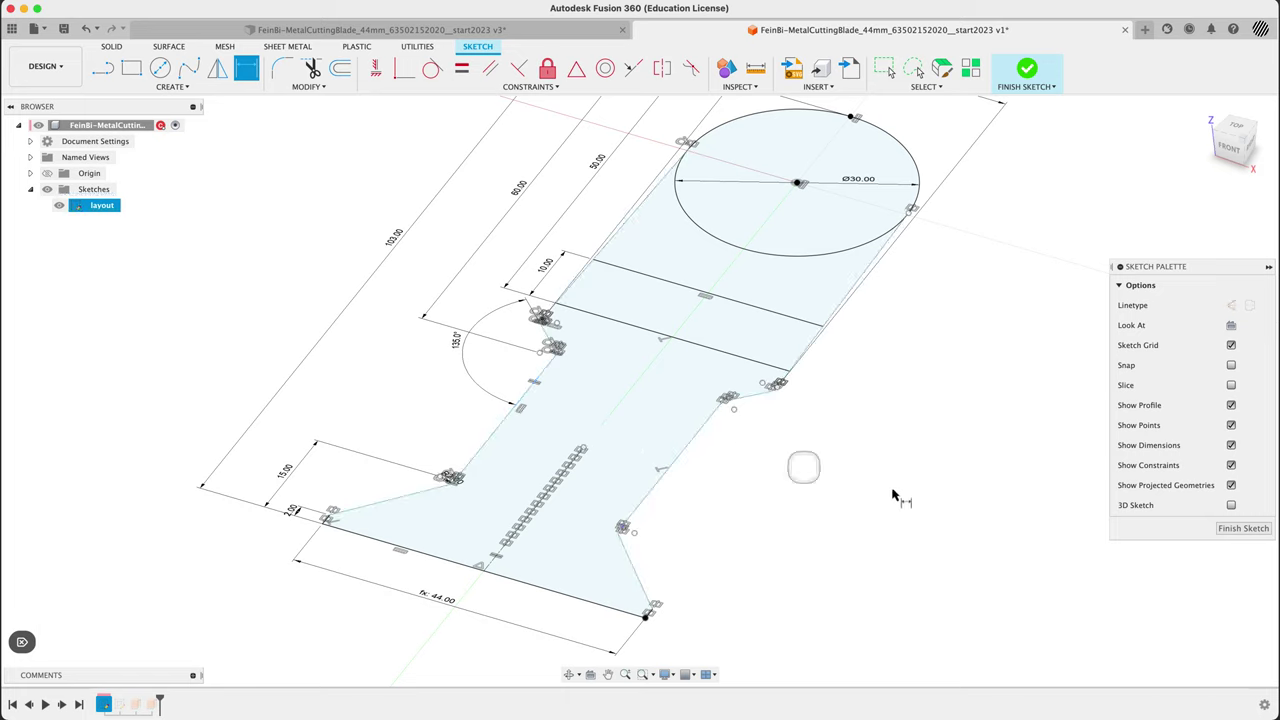
{"action": "key", "text": "d"}
{"action": "left_click", "coordinate": [499, 423]}
{"action": "left_click", "coordinate": [690, 442]}
Step: Place the 22.50 mm neck width dimension between the angled lines
{"action": "left_click", "coordinate": [610, 415]}
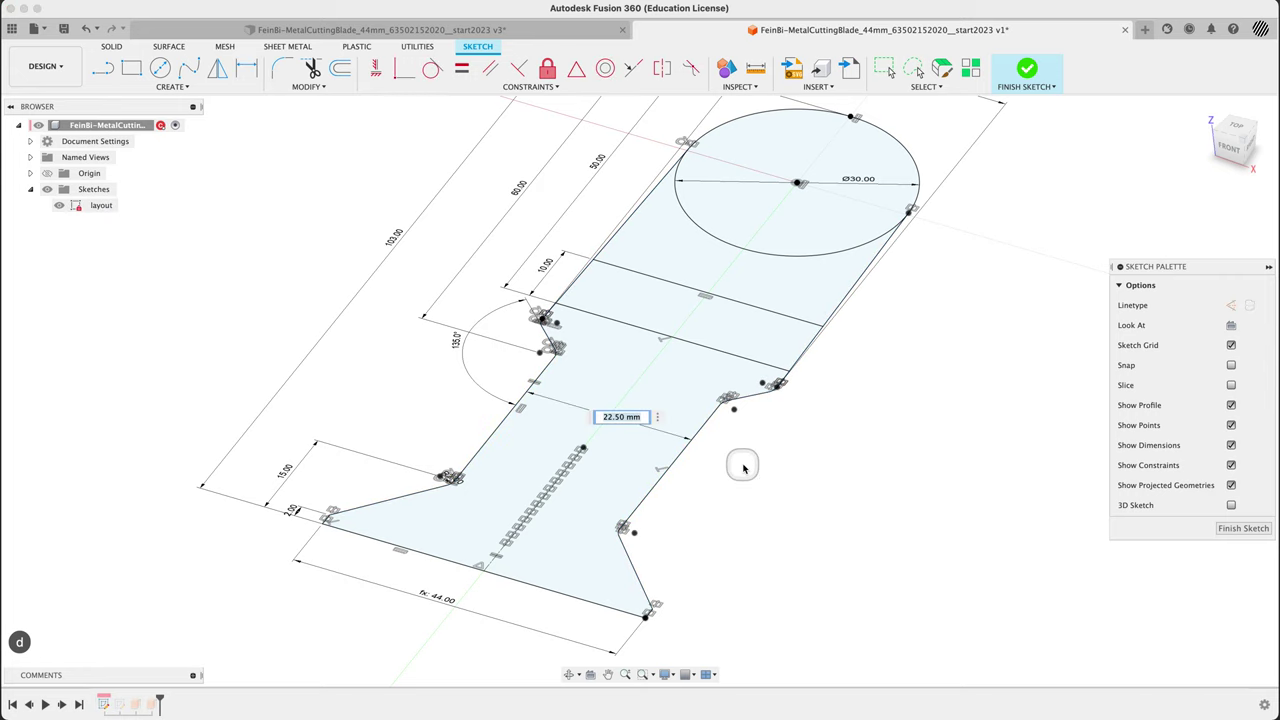
{"action": "key", "text": "Return"}
{"action": "scroll", "coordinate": [813, 441], "scroll_direction": "up", "scroll_amount": 1}
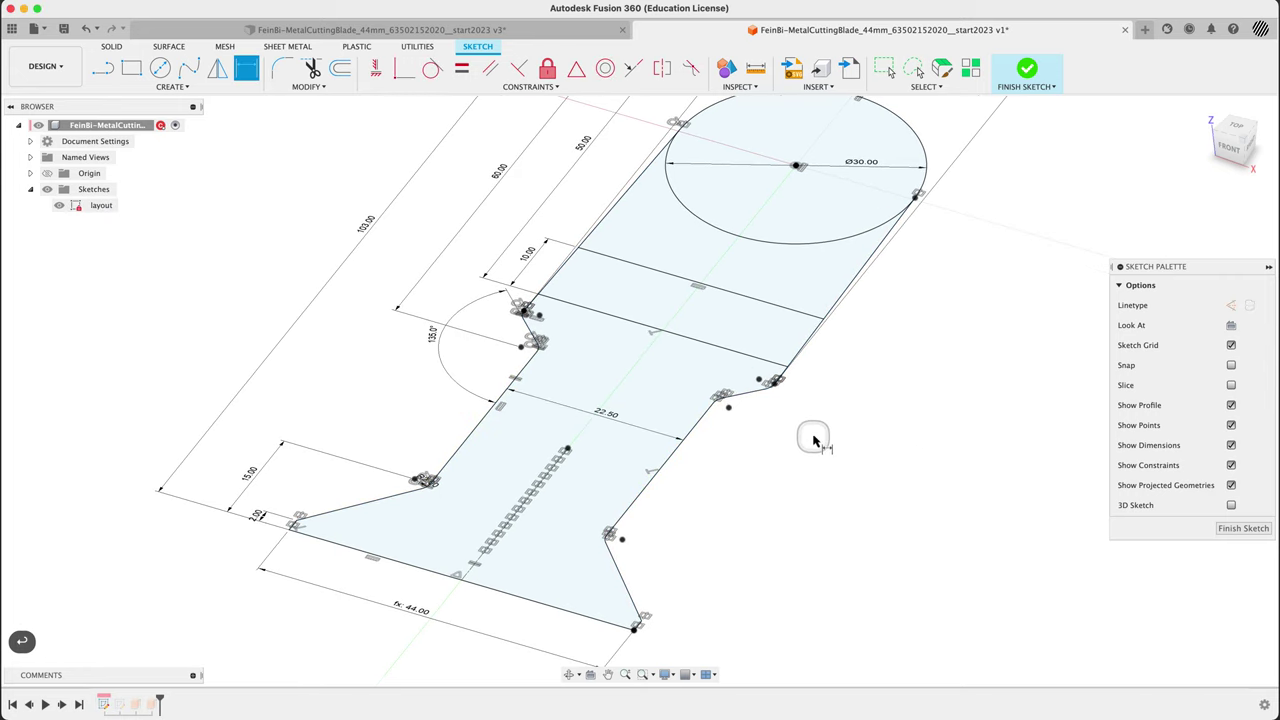
{"action": "scroll", "coordinate": [813, 441], "scroll_direction": "down", "scroll_amount": 3}
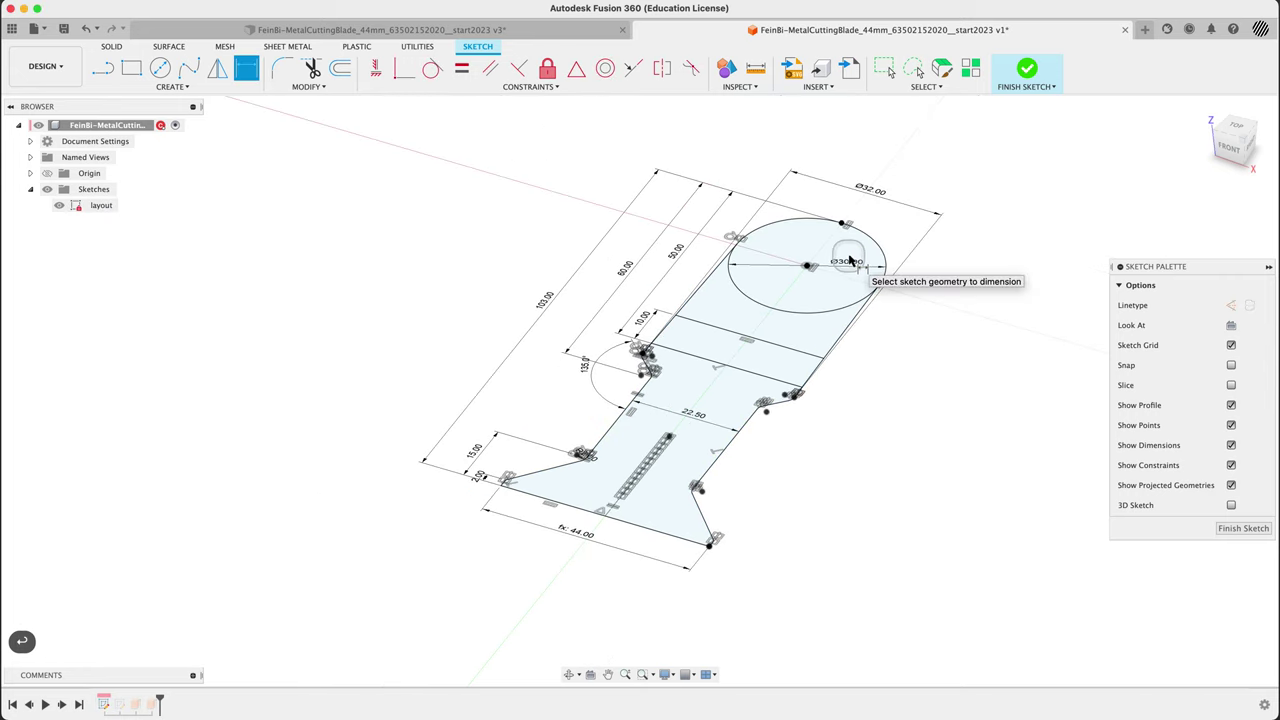
Step: Replace the Ø32.00 dimension with a 32.00 mm distance between two sketch points, moved lower
{"action": "left_click", "coordinate": [870, 190]}
{"action": "key", "text": "Delete"}
{"action": "scroll", "coordinate": [694, 357], "scroll_direction": "up", "scroll_amount": 5}
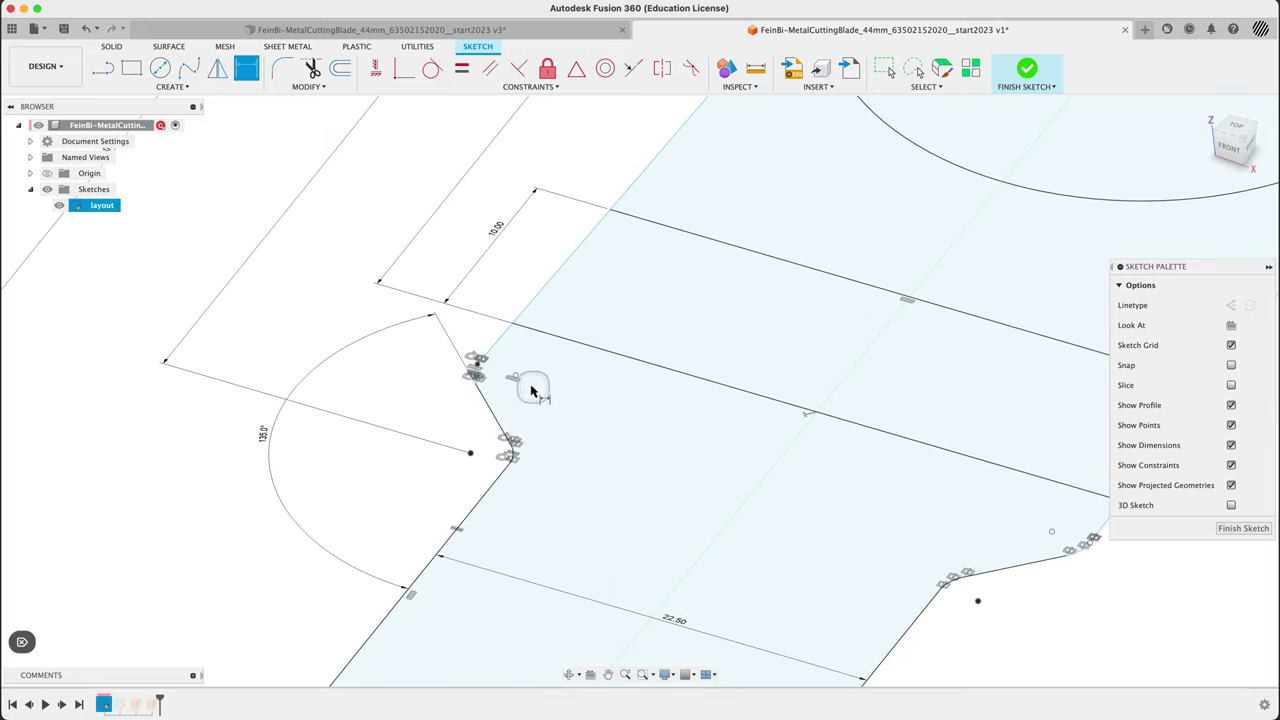
{"action": "key", "text": "d"}
{"action": "left_click", "coordinate": [477, 363]}
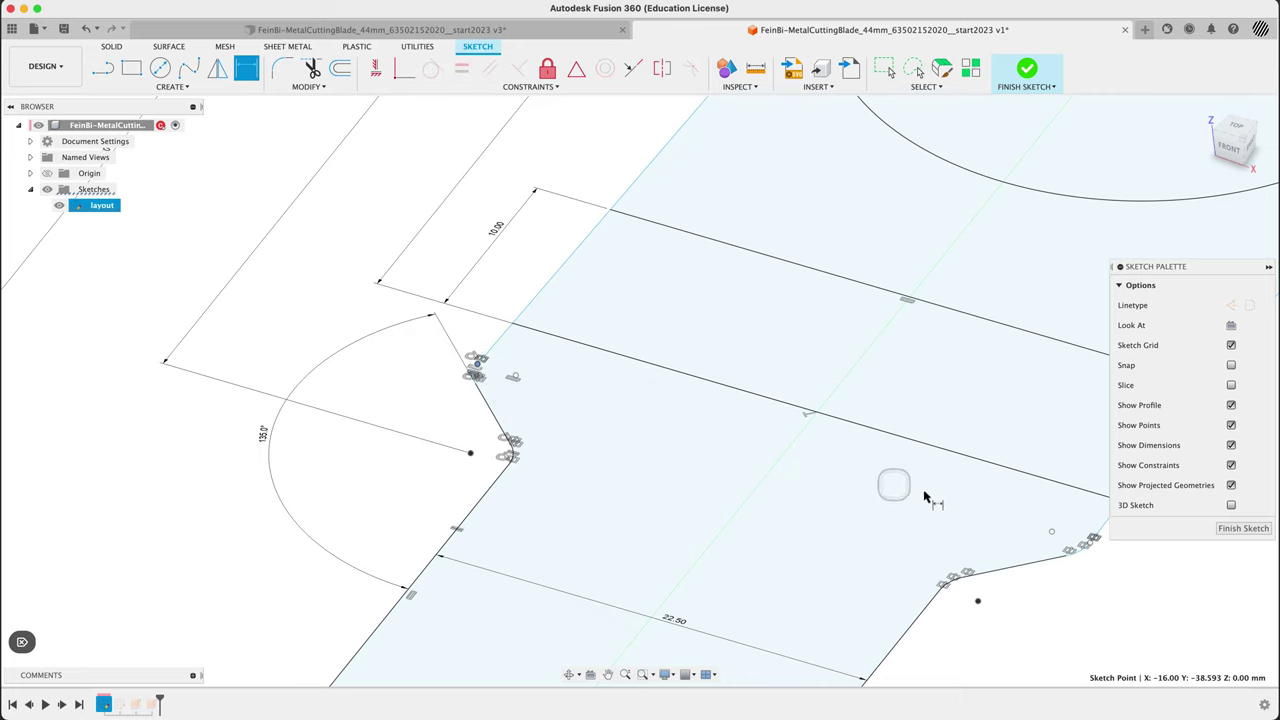
{"action": "left_click", "coordinate": [1090, 543]}
{"action": "left_click", "coordinate": [837, 371]}
{"action": "key", "text": "Return"}
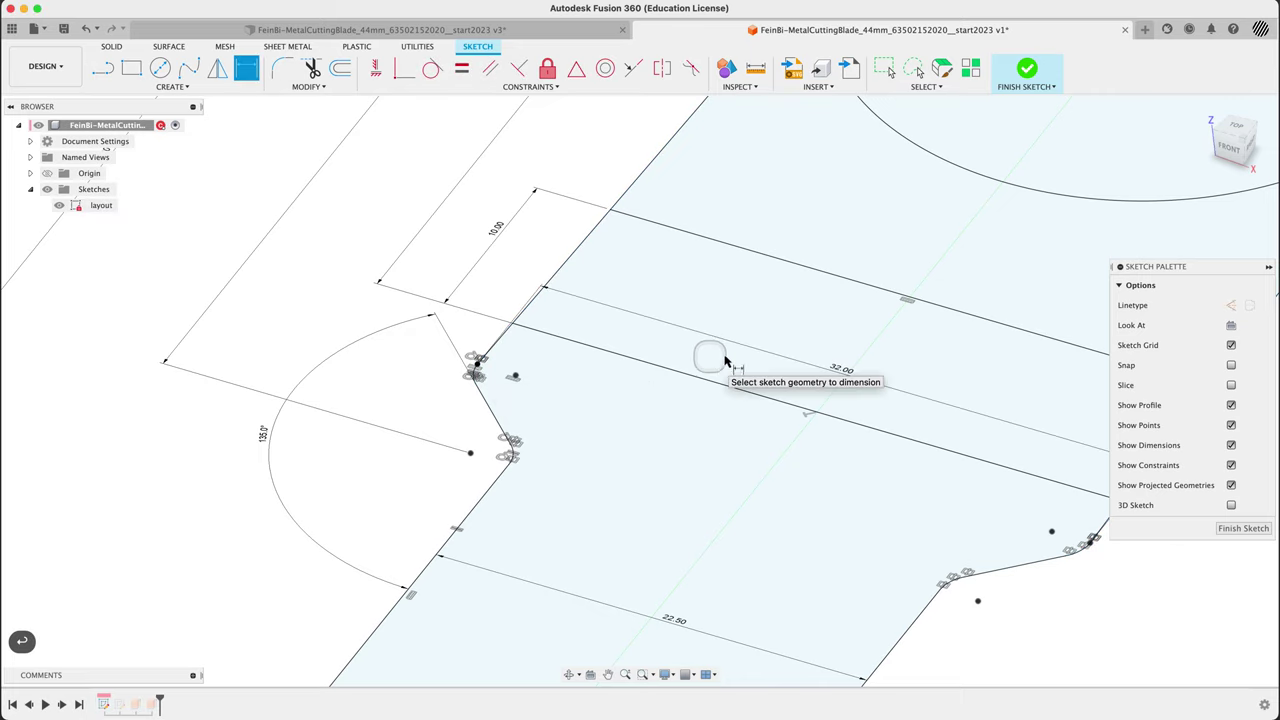
{"action": "scroll", "coordinate": [731, 363], "scroll_direction": "down", "scroll_amount": 2}
{"action": "mouse_move", "coordinate": [825, 369]}
{"action": "left_mouse_down"}
{"action": "mouse_move", "coordinate": [674, 531]}
{"action": "mouse_move", "coordinate": [443, 482]}
{"action": "mouse_move", "coordinate": [423, 451]}
{"action": "mouse_move", "coordinate": [1028, 543]}
{"action": "mouse_move", "coordinate": [1006, 609]}
{"action": "left_mouse_up"}
{"action": "scroll", "coordinate": [851, 512], "scroll_direction": "down", "scroll_amount": 5}
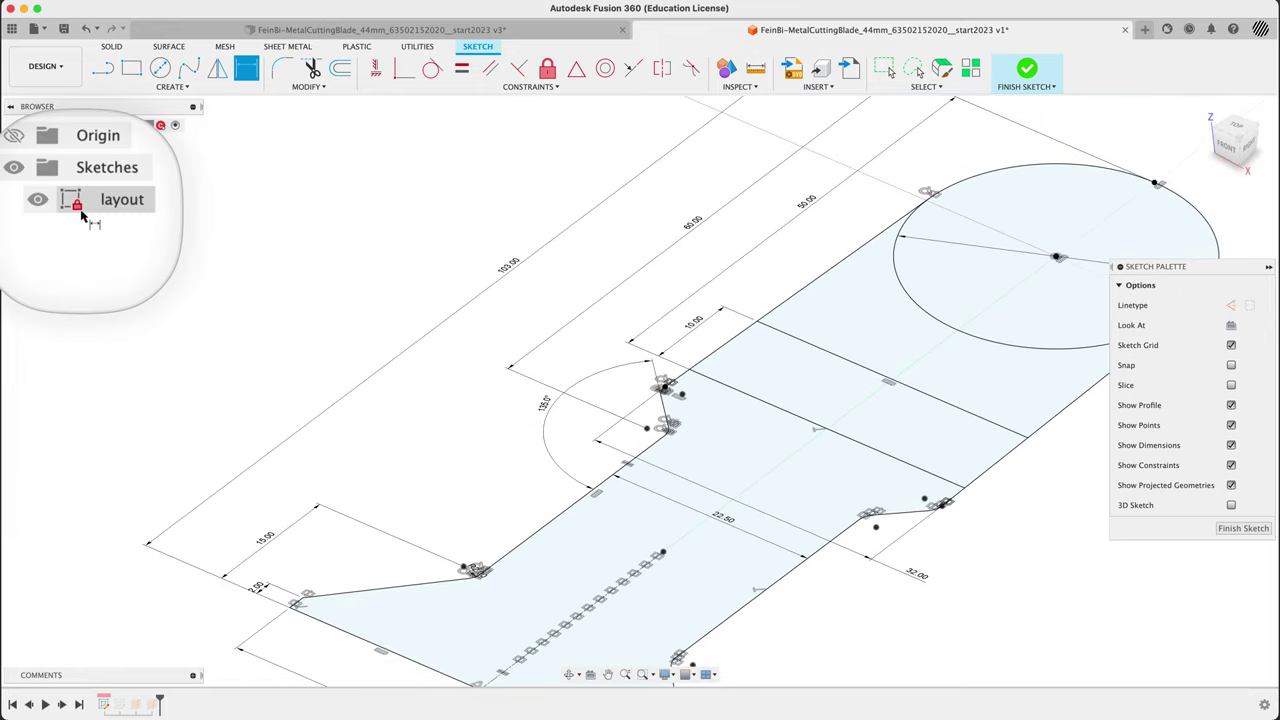
{"action": "scroll", "coordinate": [340, 260], "scroll_direction": "down", "scroll_amount": 2}
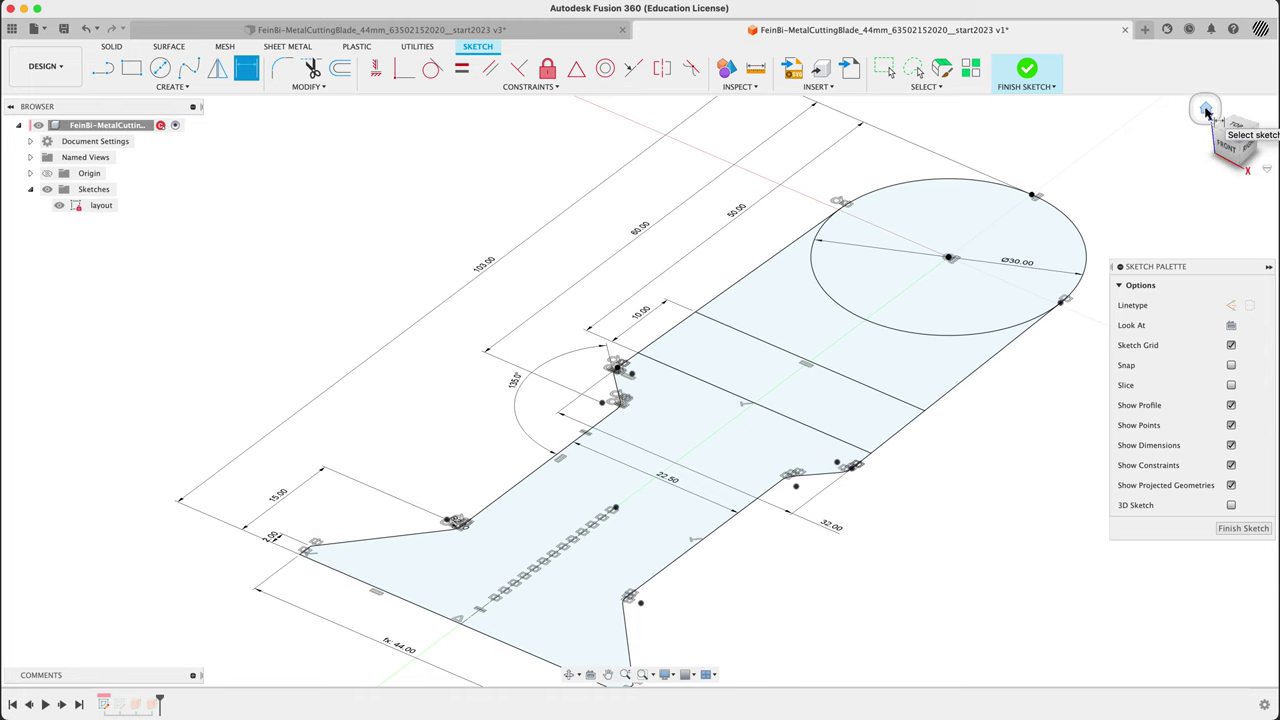
{"action": "left_click", "coordinate": [1207, 111]}
{"action": "type", "text": "sp"}
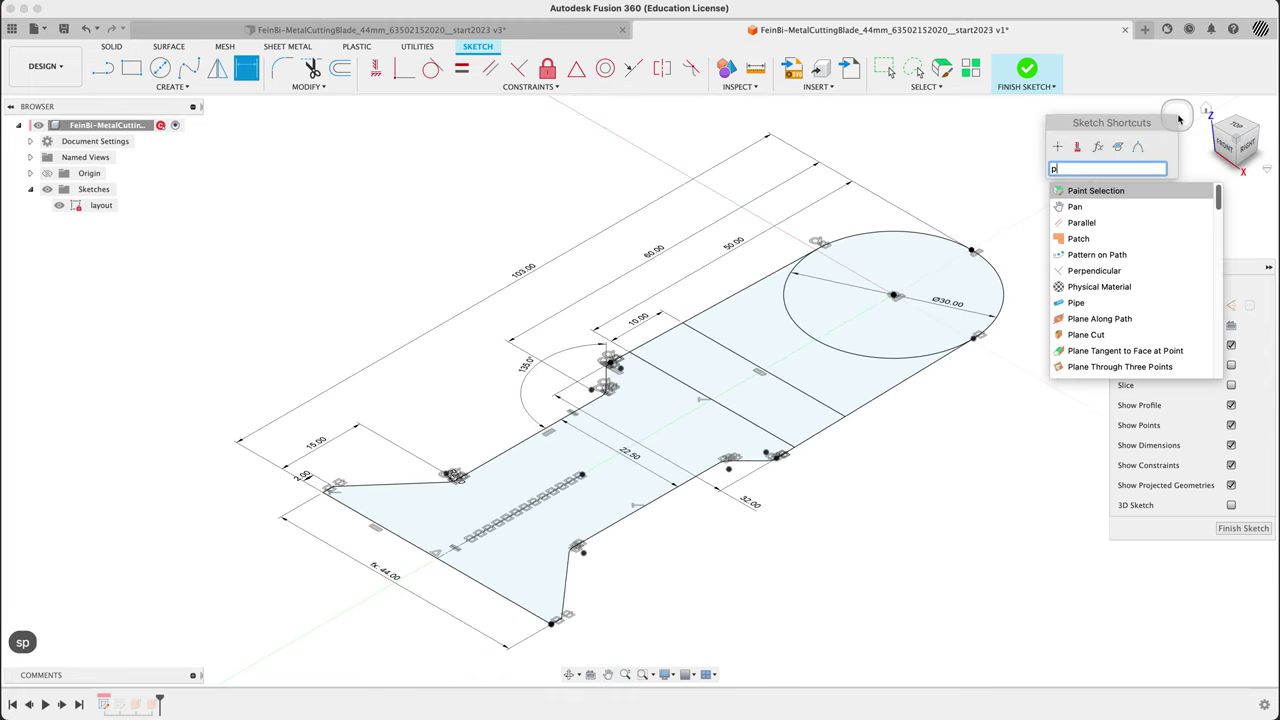
{"action": "type", "text": "ara"}
{"action": "key", "text": "Down"}
{"action": "key", "text": "Down"}
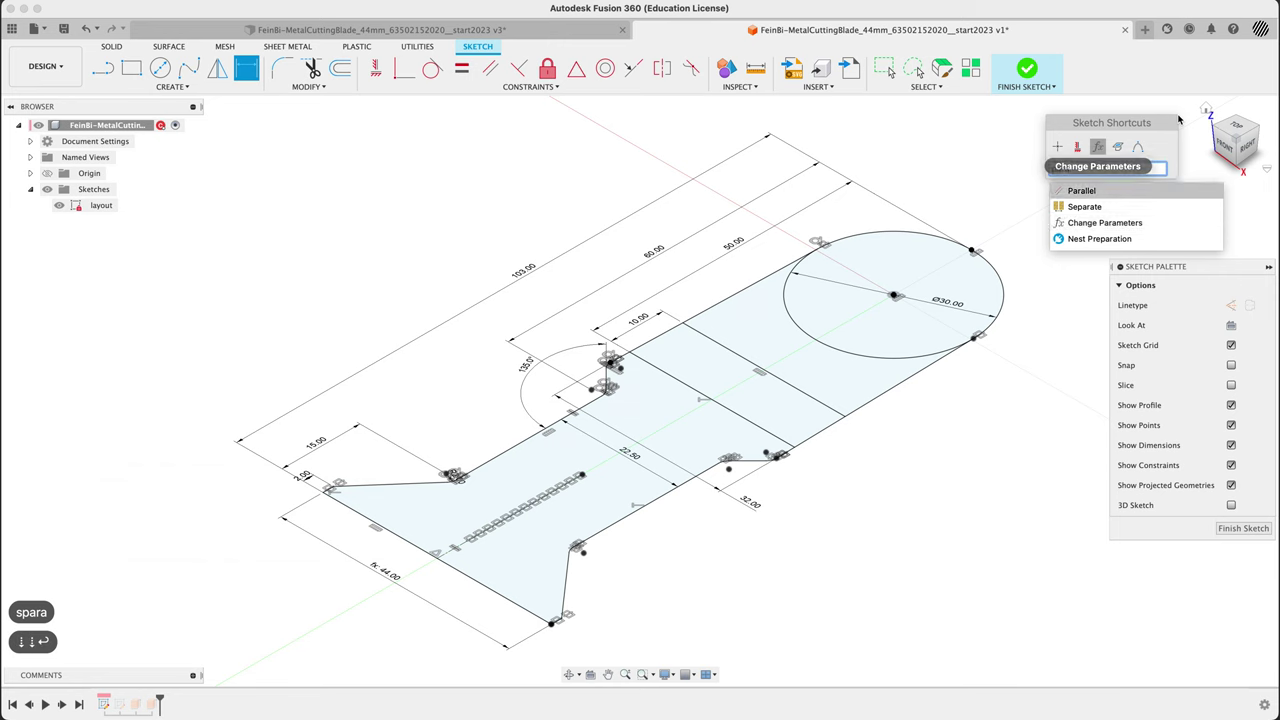
{"action": "key", "text": "Return"}
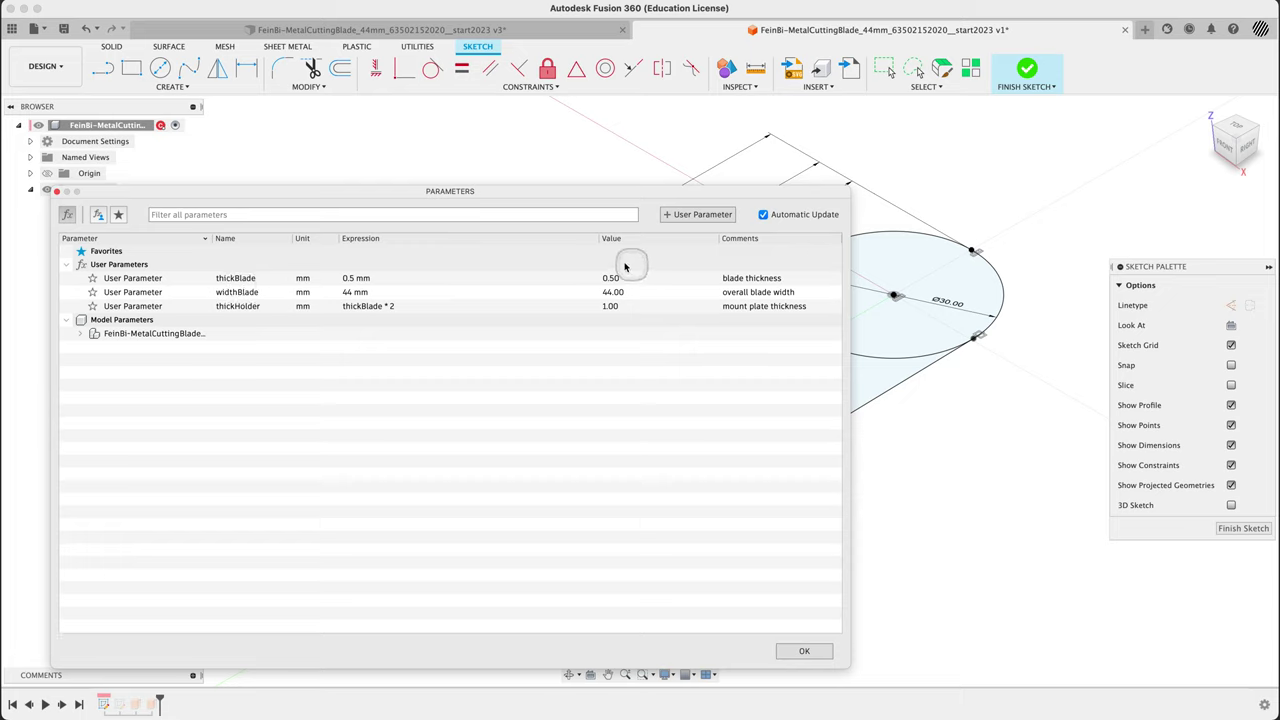
{"action": "left_click", "coordinate": [80, 338]}
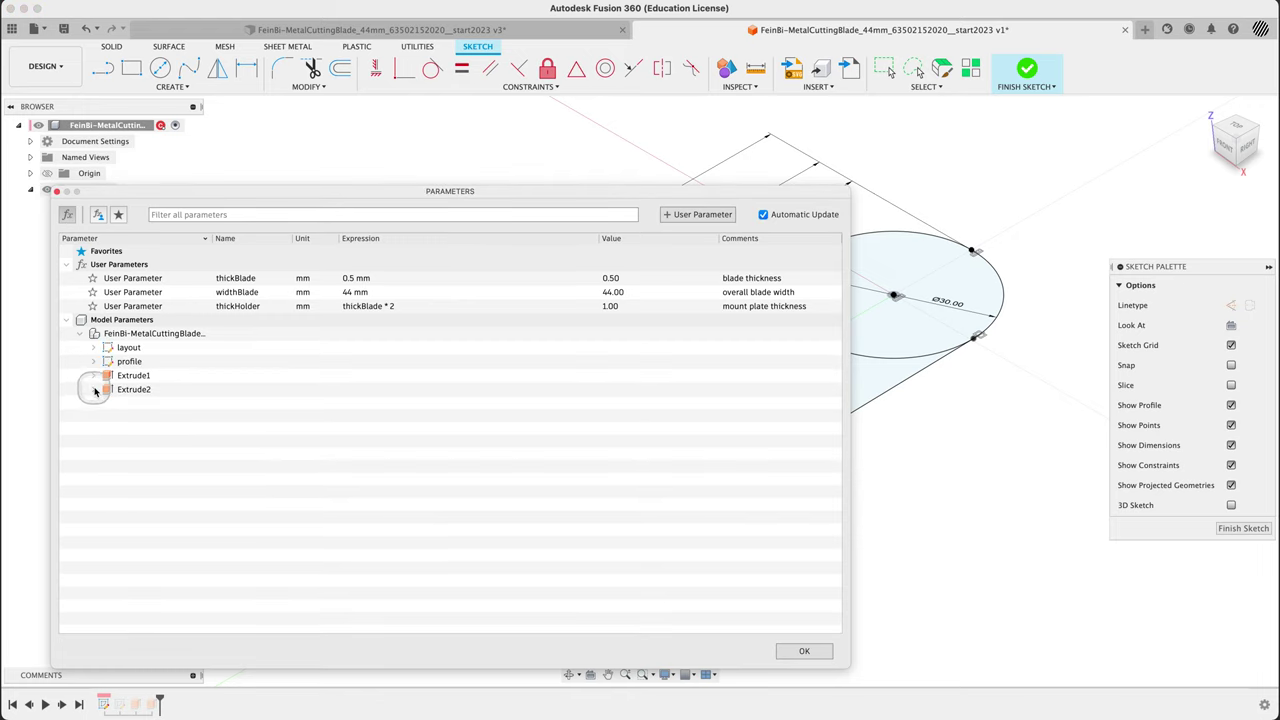
{"action": "left_click", "coordinate": [94, 389]}
{"action": "left_click", "coordinate": [93, 376]}
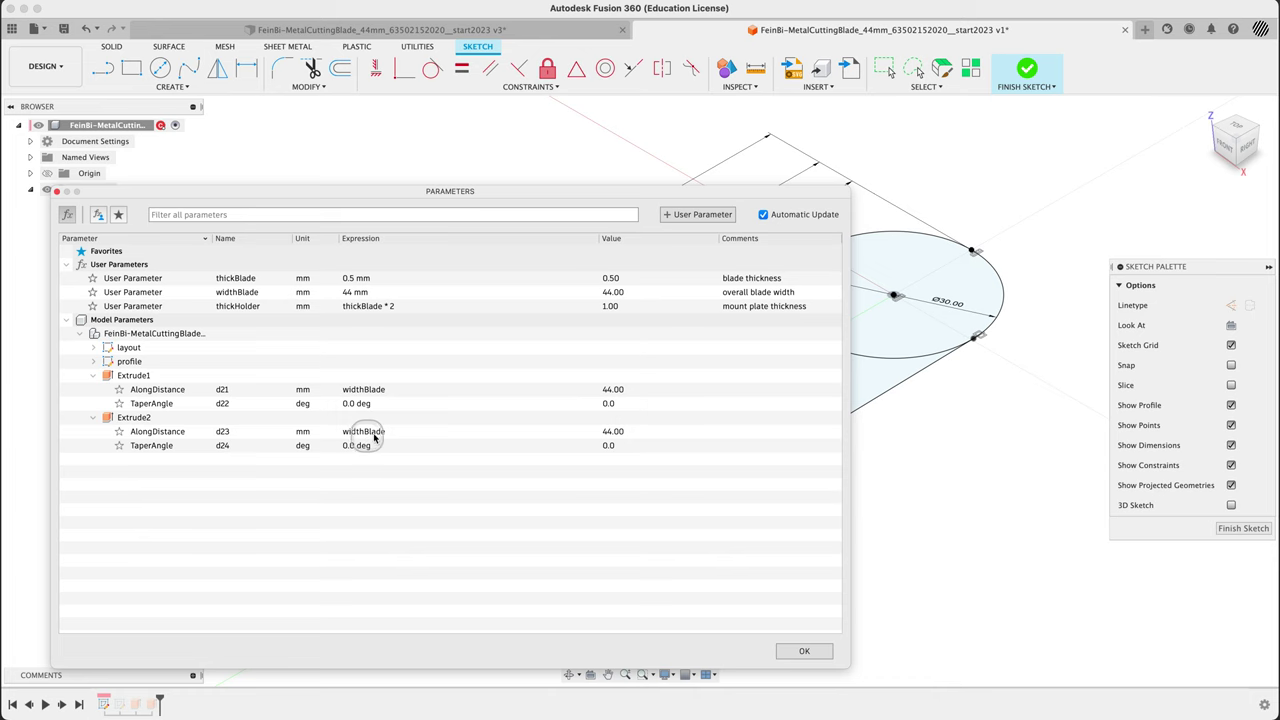
{"action": "left_click", "coordinate": [810, 651]}
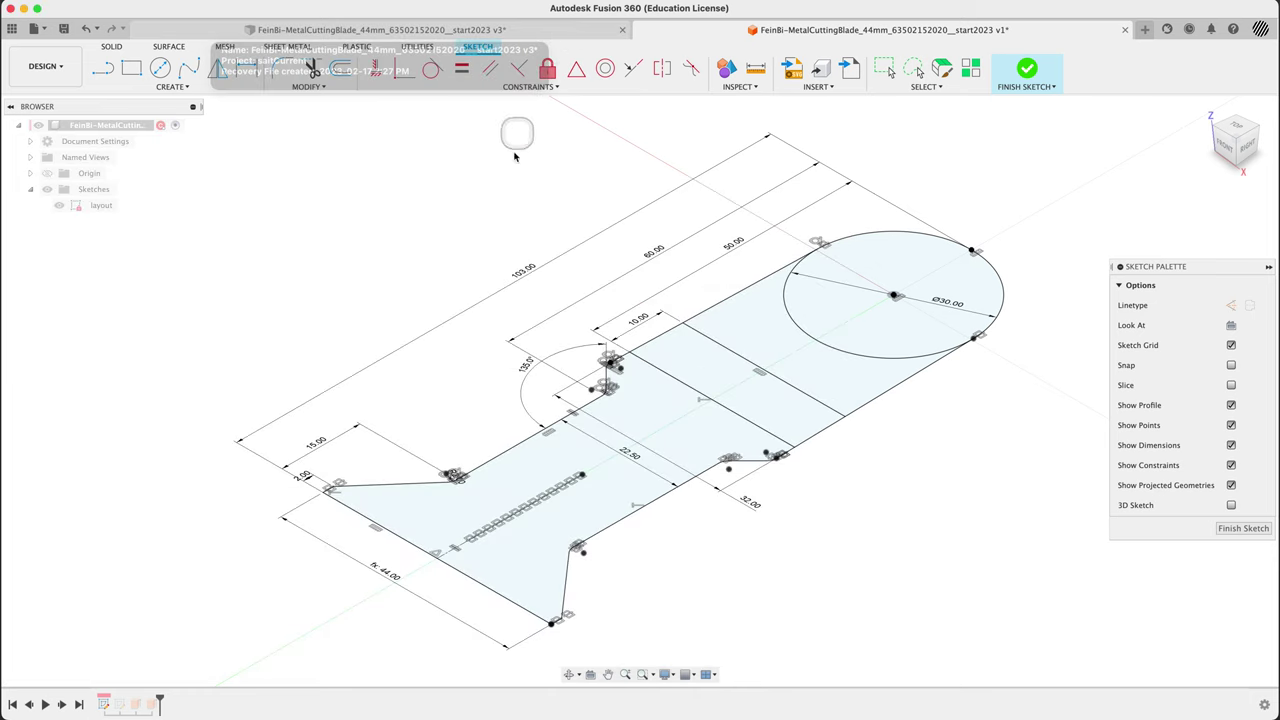
Step: Orbit the blade model and review the blade and holder user parameters in Change Parameters
{"action": "scroll", "coordinate": [534, 320], "scroll_direction": "down", "scroll_amount": 3}
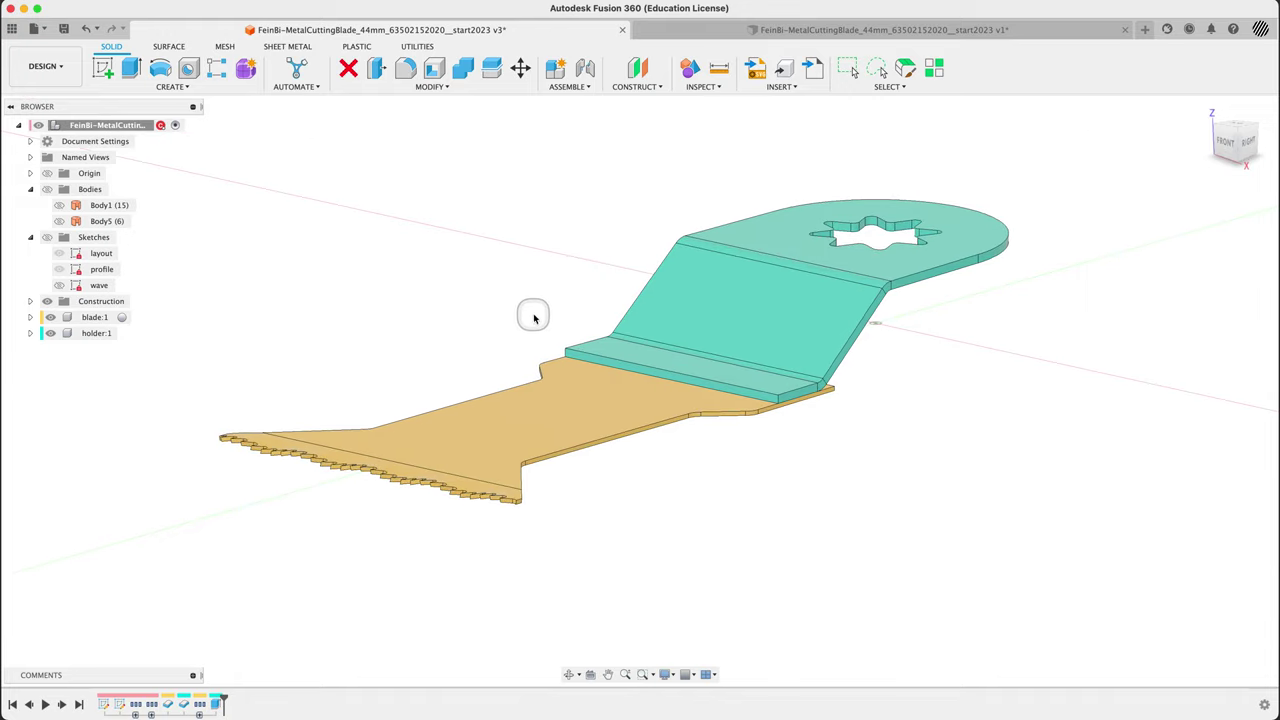
{"action": "middle_click_drag", "start_coordinate": [536, 320], "coordinate": [576, 421], "text": "shift"}
{"action": "middle_click_drag", "start_coordinate": [321, 453], "coordinate": [300, 465], "text": "shift"}
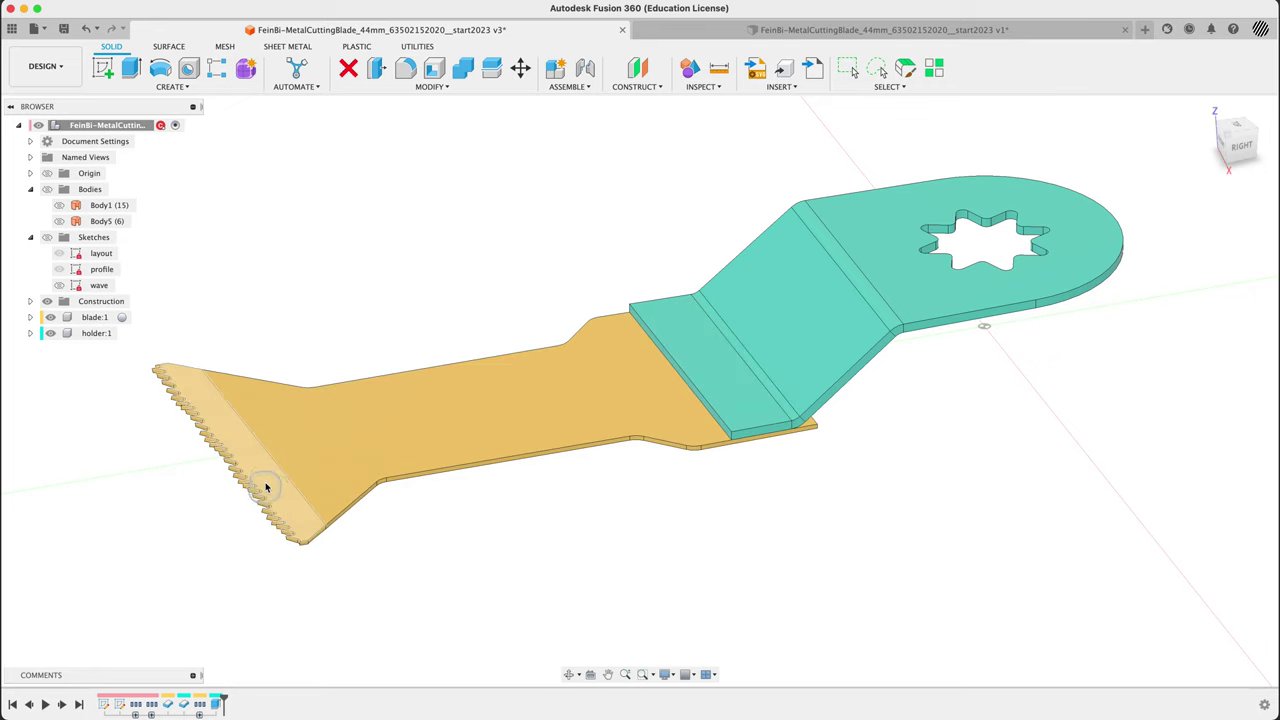
{"action": "middle_click_drag", "start_coordinate": [679, 487], "coordinate": [741, 441]}
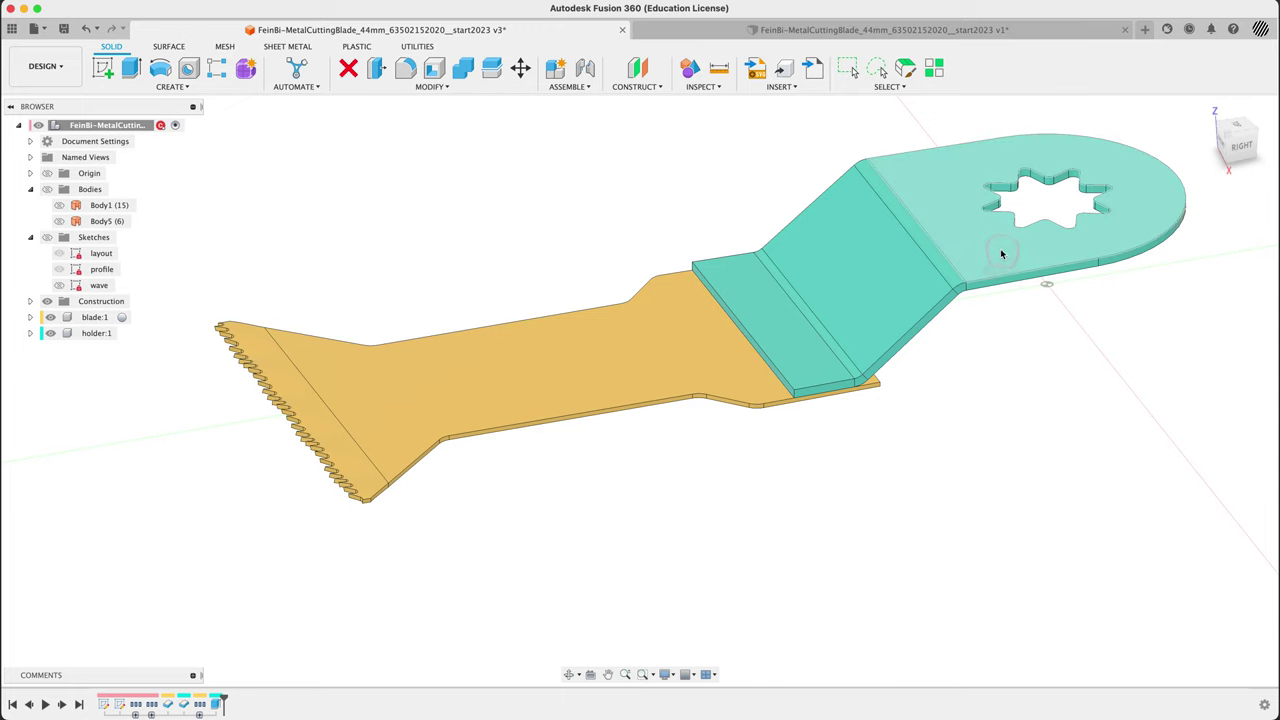
{"action": "type", "text": "s"}
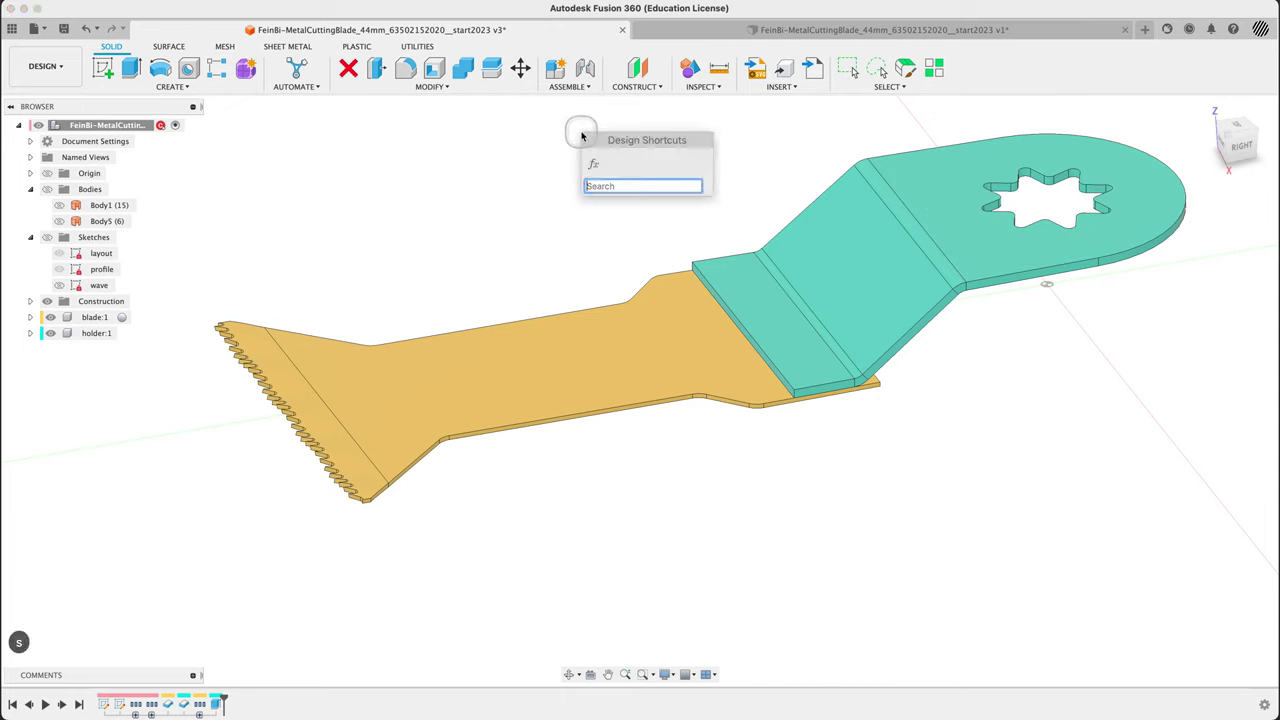
{"action": "type", "text": "para"}
{"action": "key", "text": "Return"}
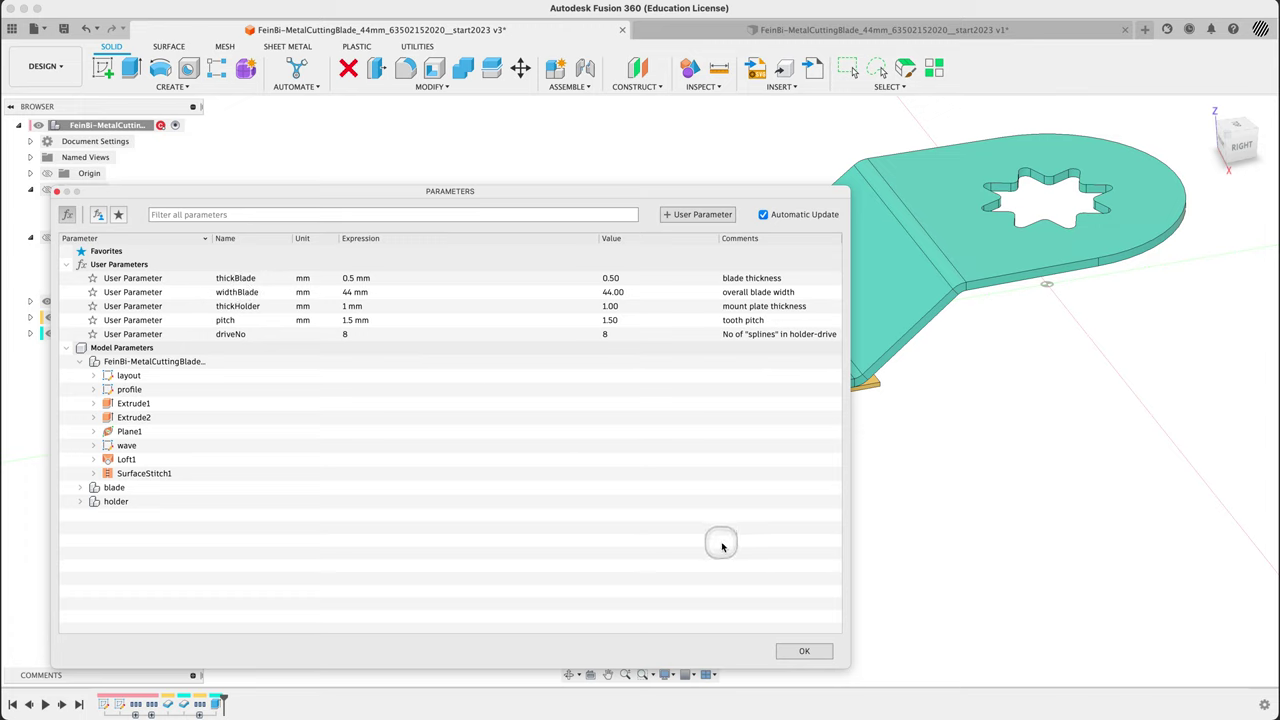
{"action": "left_click", "coordinate": [805, 652]}
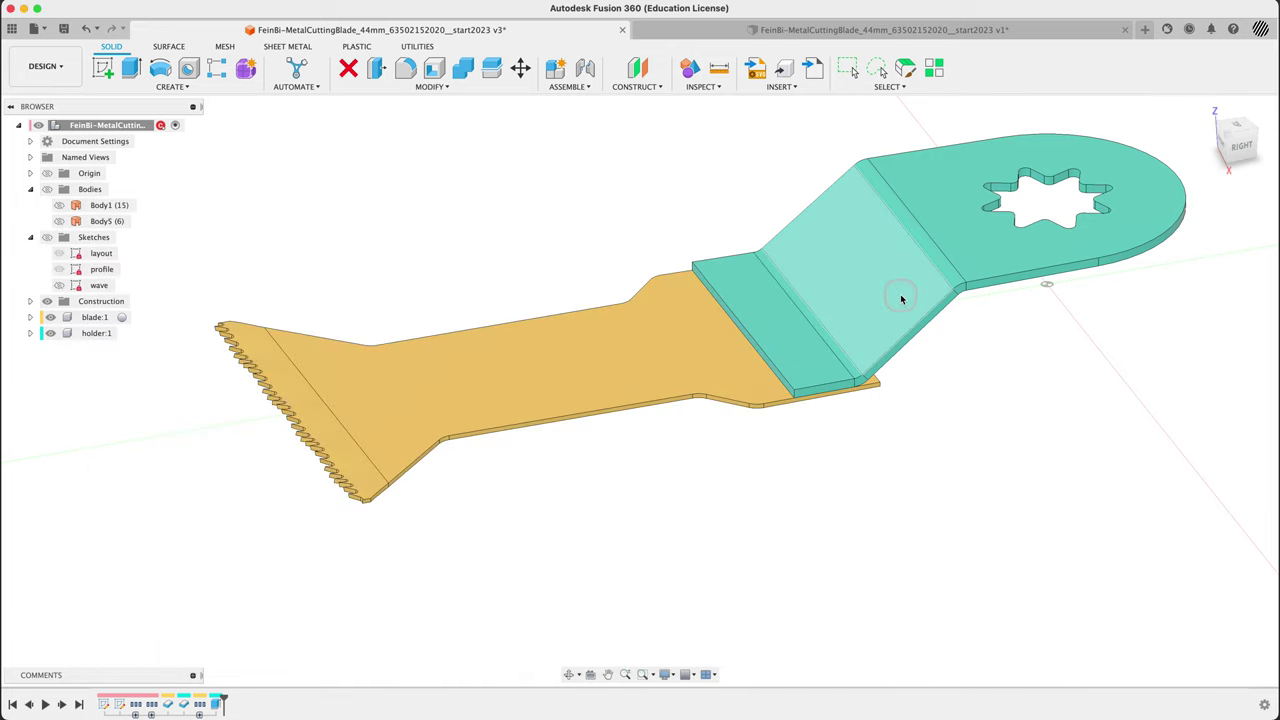
Step: Point out the holder's top face and toothed blade edge, then switch to the v1 design
{"action": "left_click", "coordinate": [1113, 150]}
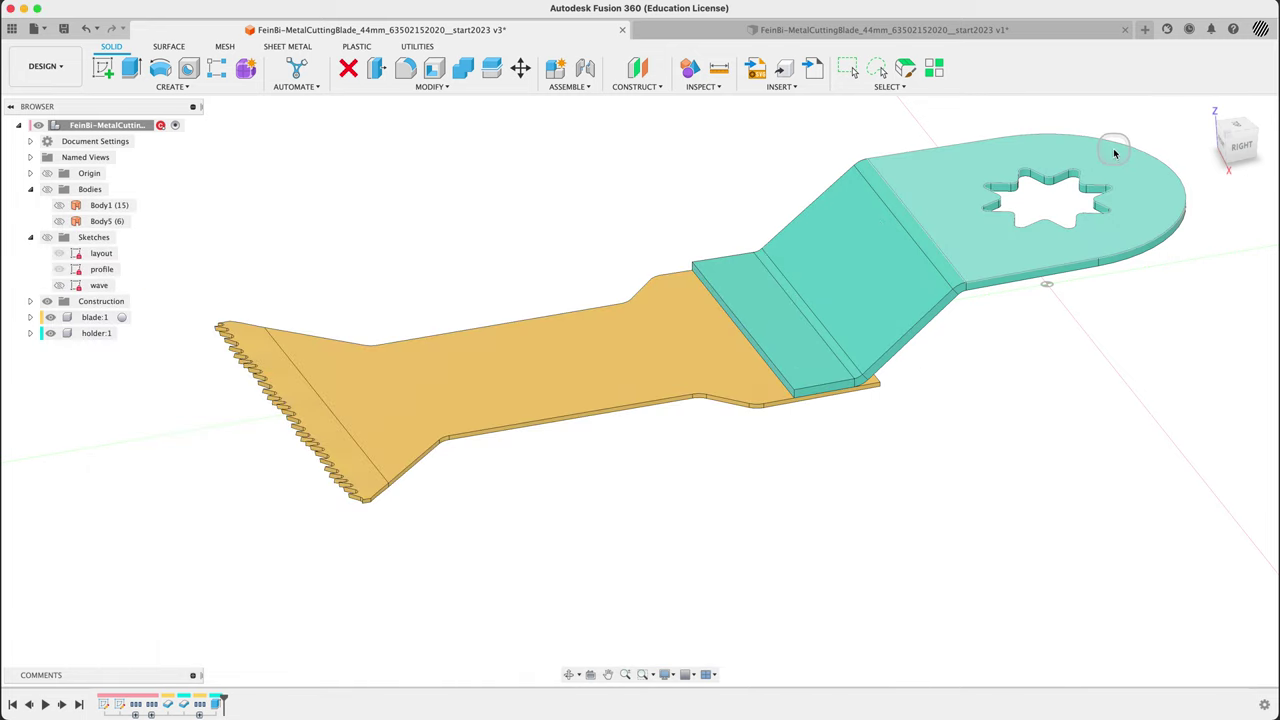
{"action": "left_click", "coordinate": [284, 417]}
{"action": "left_click", "coordinate": [236, 373]}
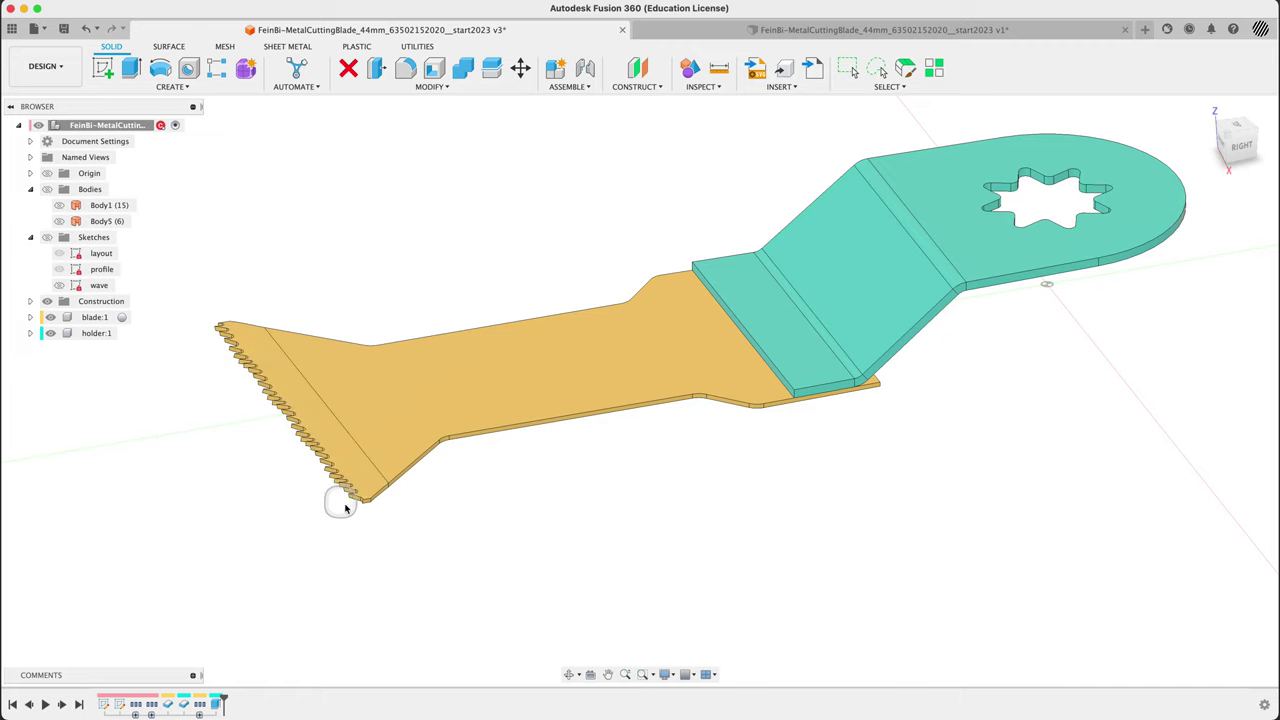
{"action": "left_click", "coordinate": [814, 29]}
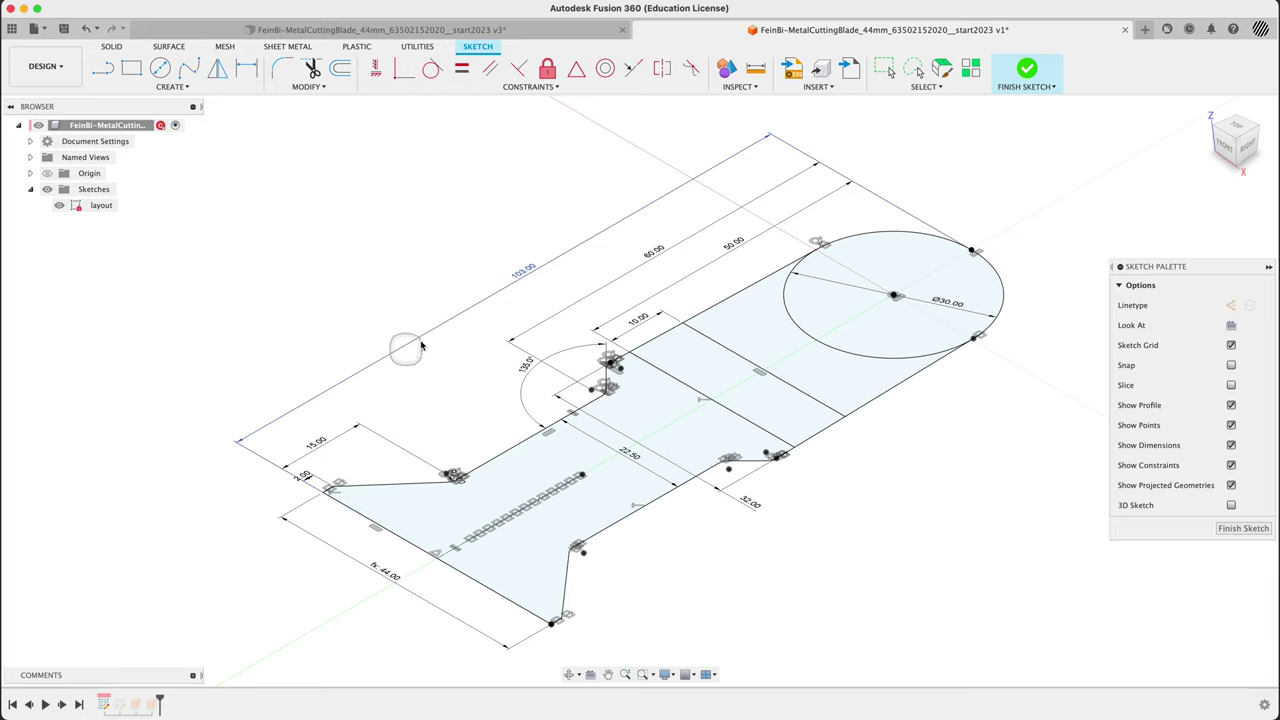
Step: Finish the layout sketch and view the profile sketch alone from the right side
{"action": "left_click", "coordinate": [1027, 70]}
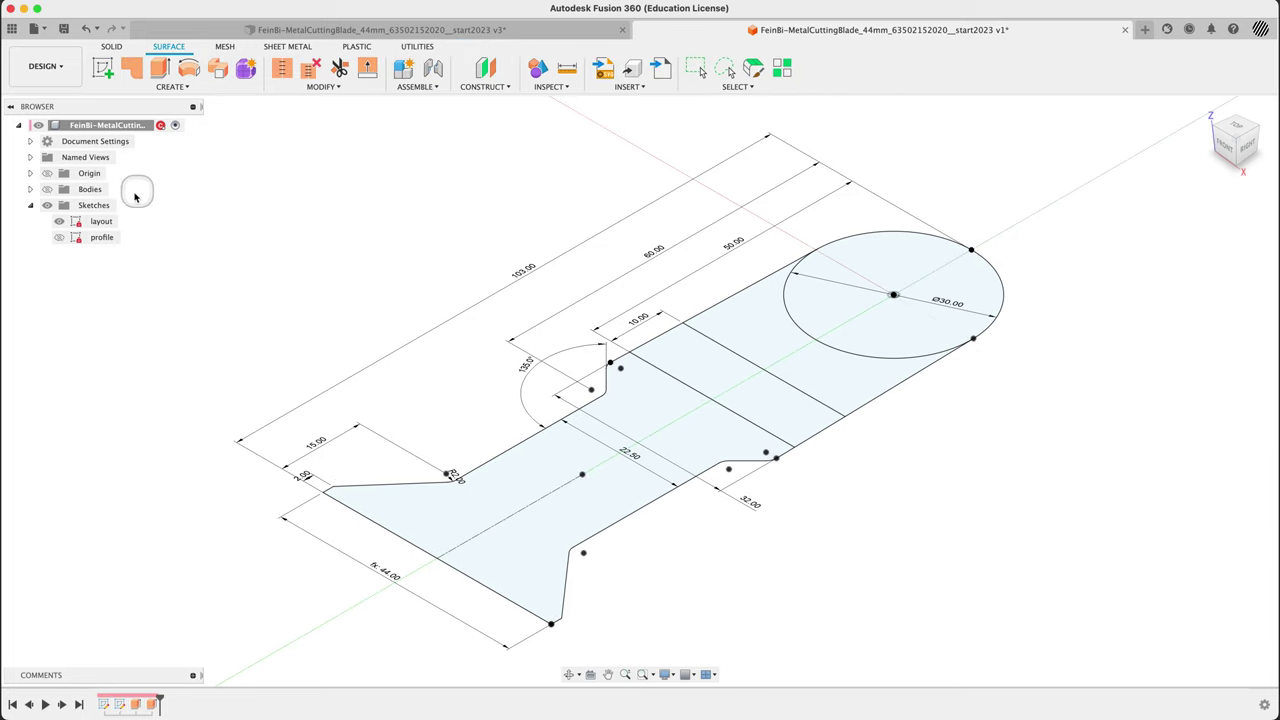
{"action": "left_click", "coordinate": [60, 237]}
{"action": "left_click", "coordinate": [60, 222]}
{"action": "mouse_move", "coordinate": [150, 255]}
{"action": "middle_mouse_down", "text": "shift"}
{"action": "mouse_move", "coordinate": [277, 297]}
{"action": "mouse_move", "coordinate": [269, 284]}
{"action": "mouse_move", "coordinate": [303, 289]}
{"action": "mouse_move", "coordinate": [309, 300]}
{"action": "mouse_move", "coordinate": [286, 313]}
{"action": "mouse_move", "coordinate": [283, 292]}
{"action": "mouse_move", "coordinate": [330, 326]}
{"action": "middle_mouse_up", "text": "shift"}
{"action": "left_click", "coordinate": [423, 309]}
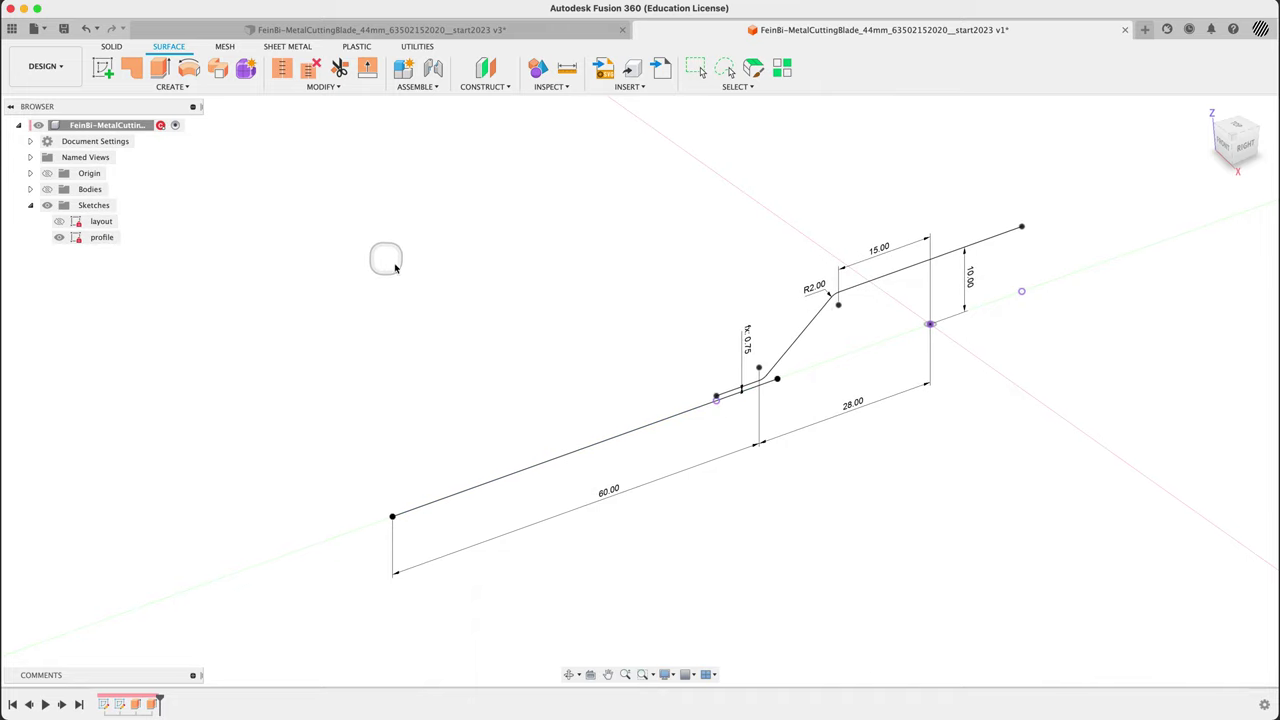
Step: Compare the profile with the blade outline, return Home, and show both profile and layout sketches
{"action": "left_click", "coordinate": [59, 237]}
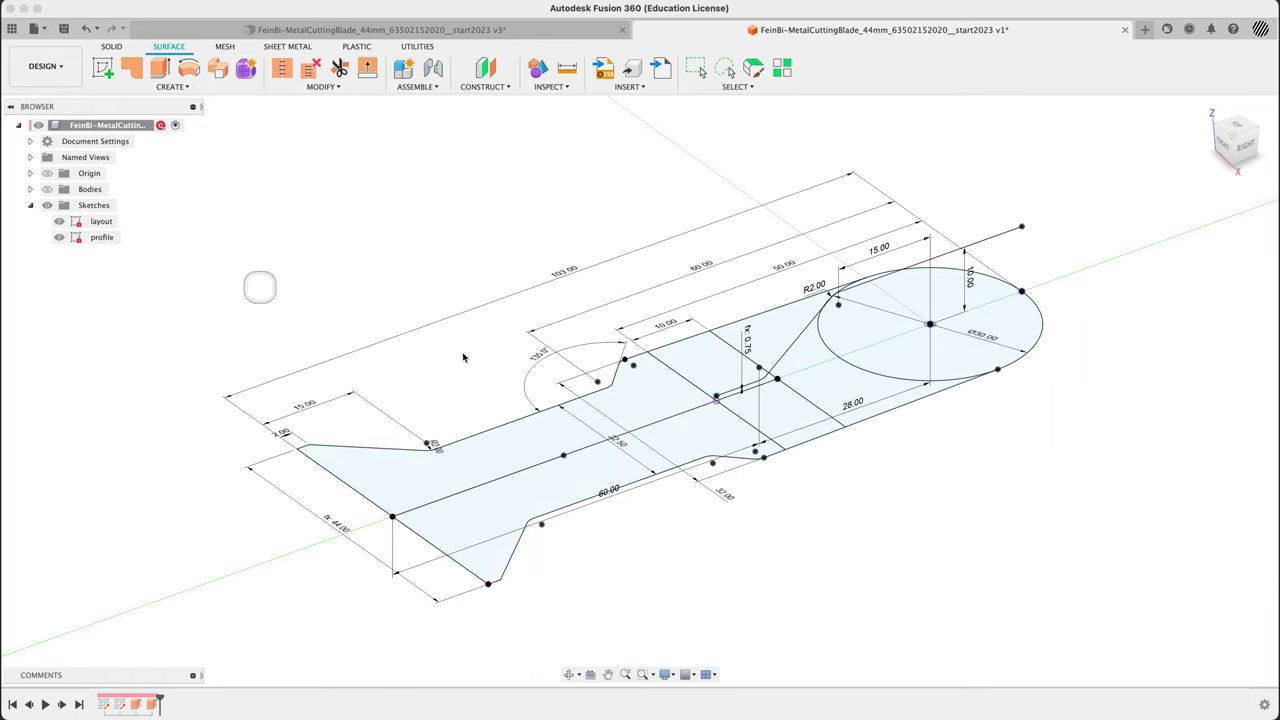
{"action": "left_click", "coordinate": [228, 259]}
{"action": "left_click", "coordinate": [777, 381]}
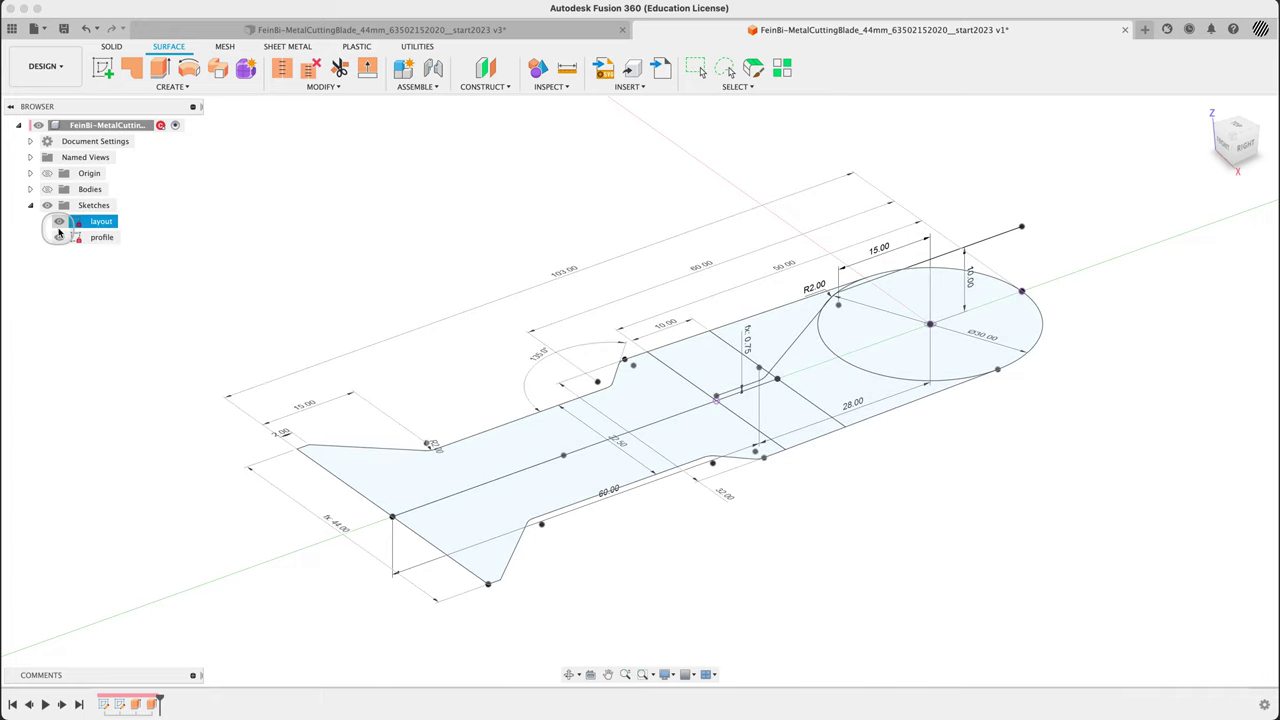
{"action": "left_click", "coordinate": [60, 224]}
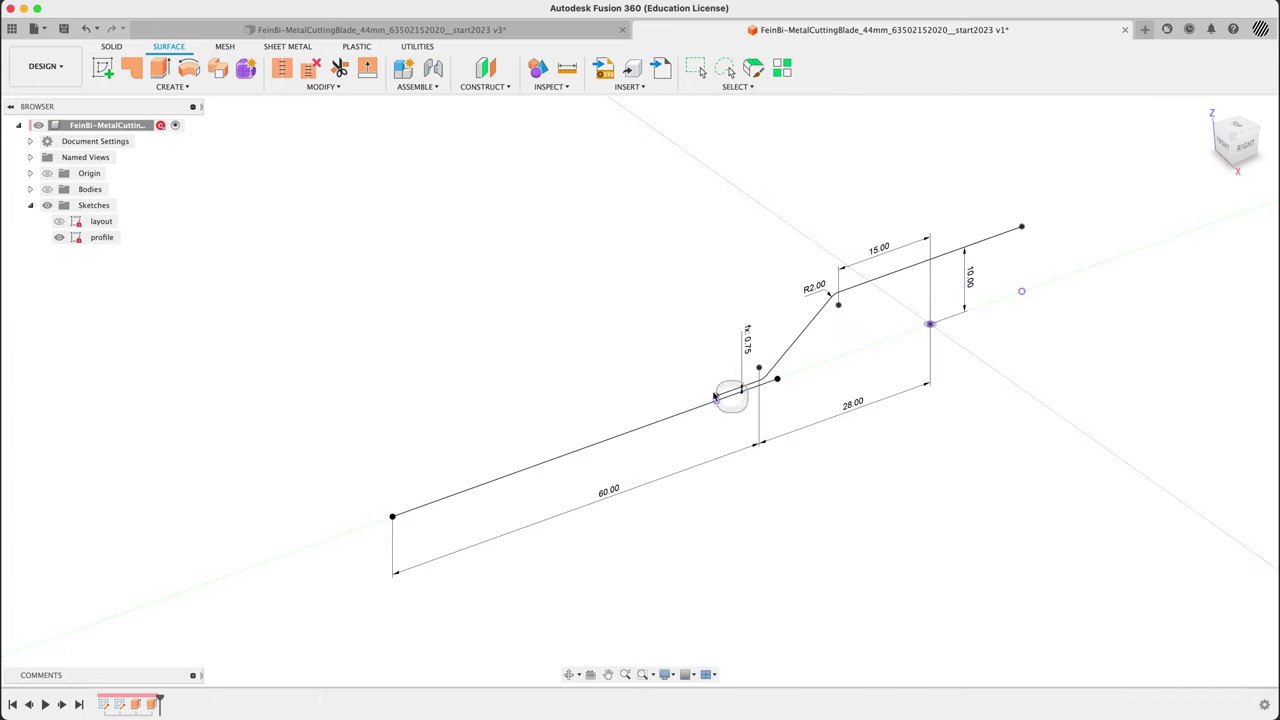
{"action": "scroll", "coordinate": [790, 415], "scroll_direction": "up", "scroll_amount": 10}
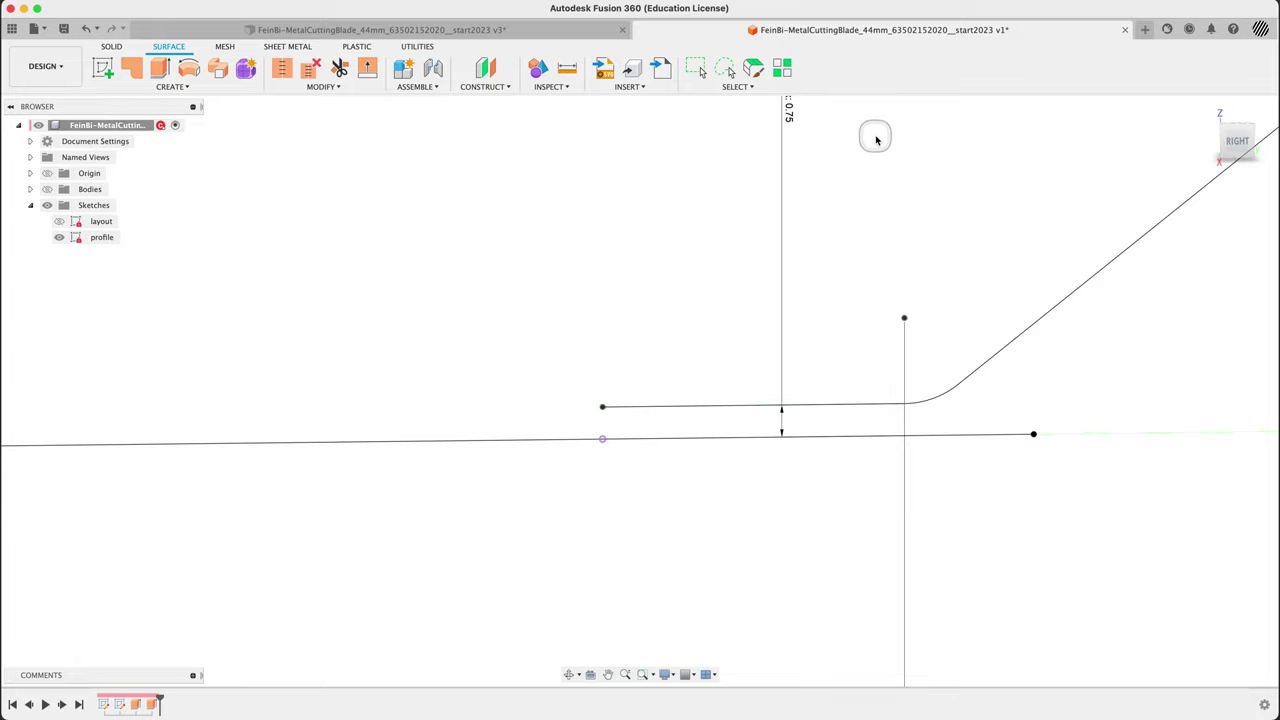
{"action": "left_click", "coordinate": [1204, 113]}
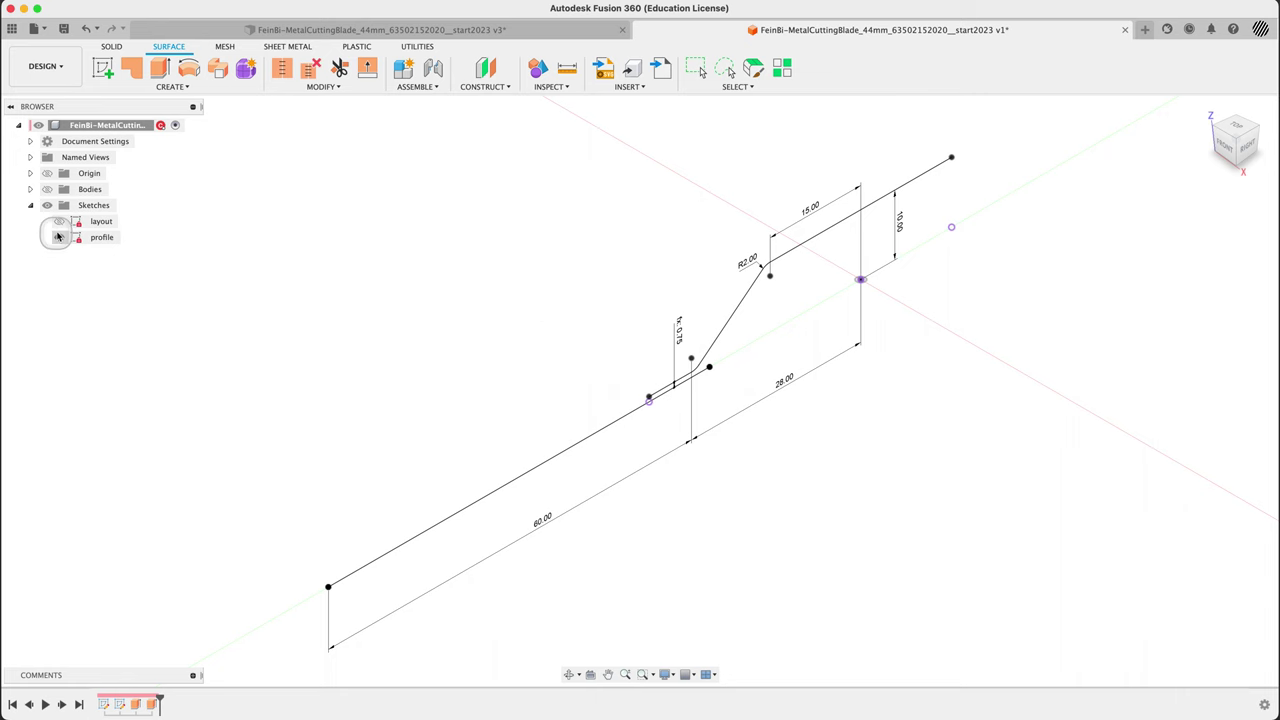
{"action": "left_click", "coordinate": [59, 237]}
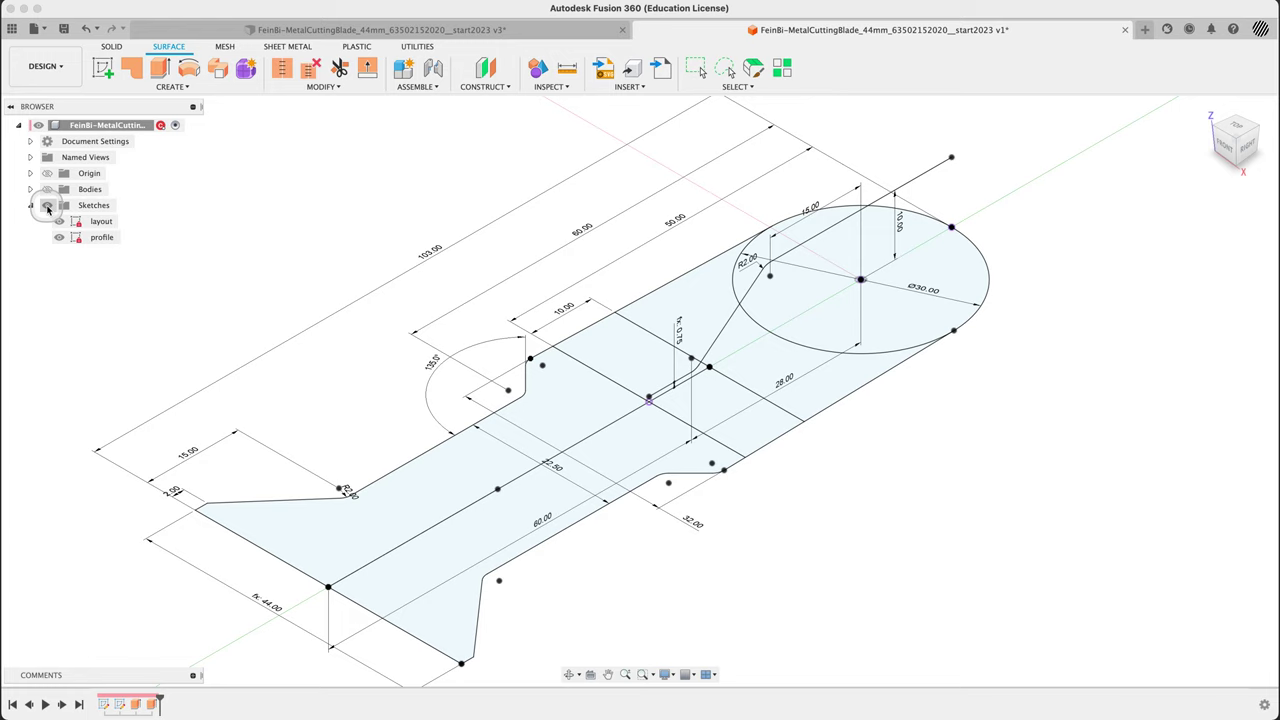
{"action": "left_click", "coordinate": [57, 221]}
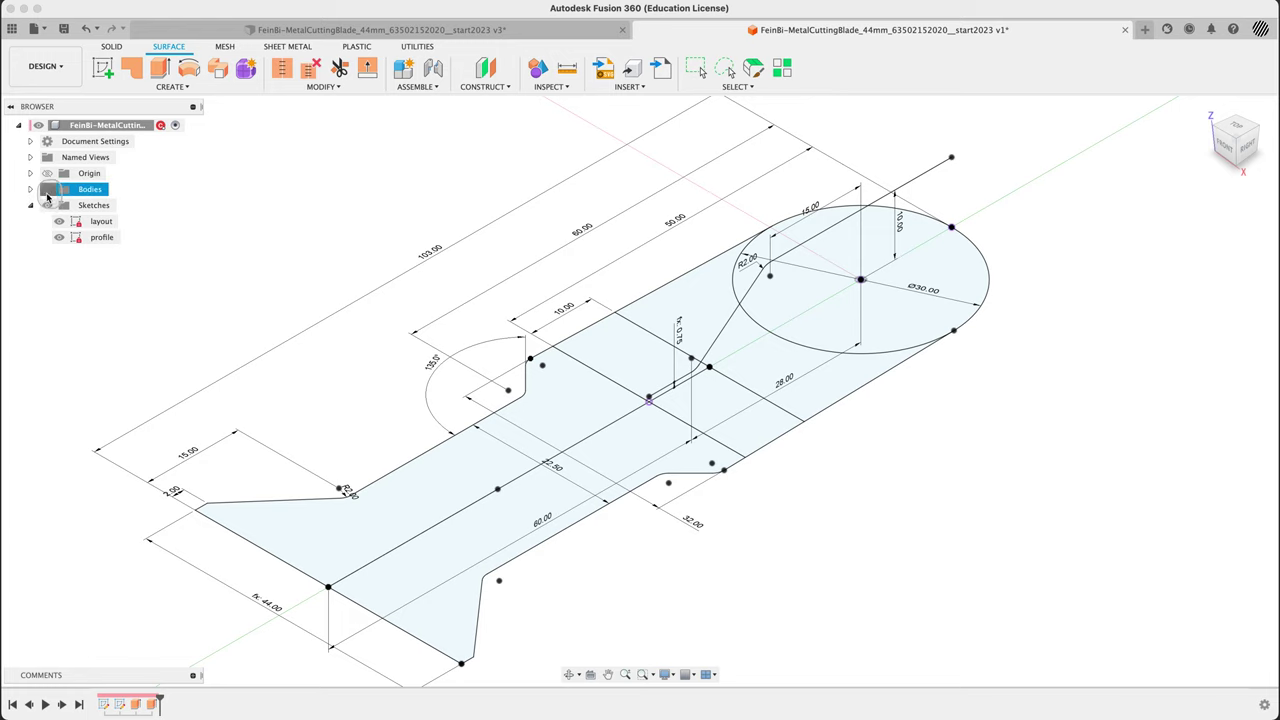
Step: Show the surface bodies and hide and collapse the Sketches group
{"action": "left_click", "coordinate": [47, 189]}
{"action": "left_click", "coordinate": [30, 205]}
{"action": "left_click", "coordinate": [47, 205]}
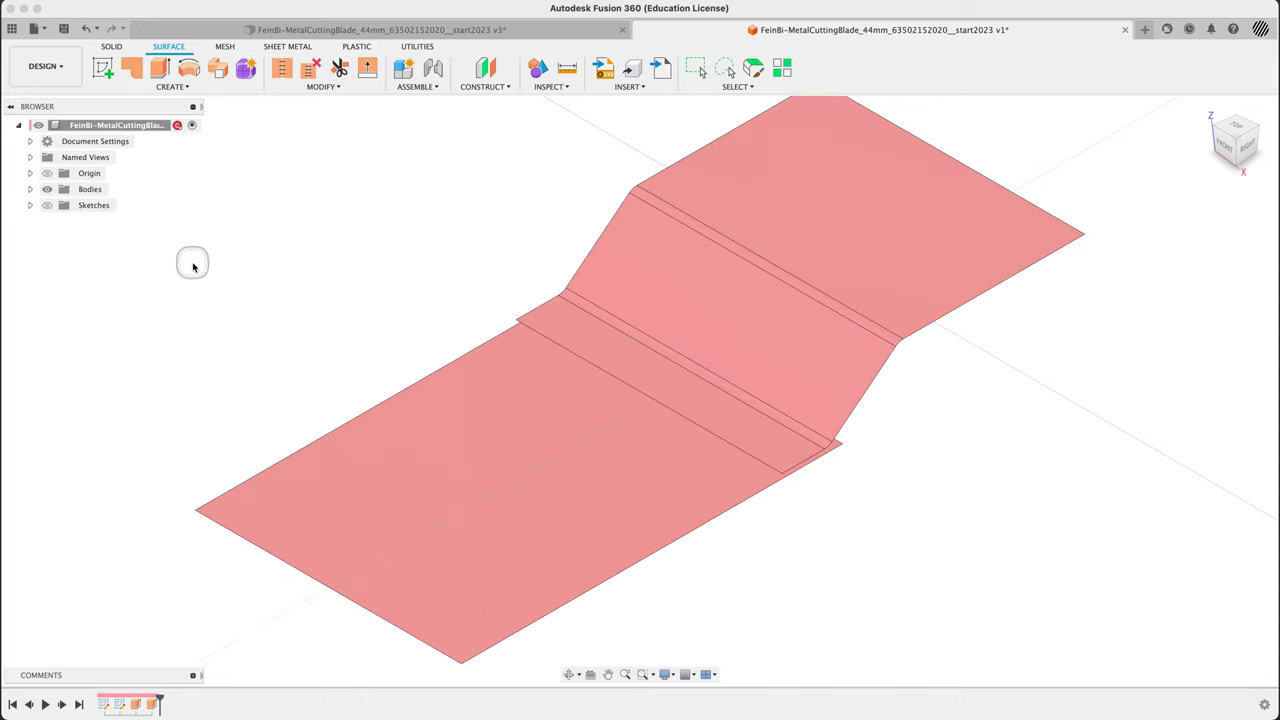
{"action": "mouse_move", "coordinate": [191, 267]}
{"action": "middle_mouse_down", "text": "shift"}
{"action": "mouse_move", "coordinate": [143, 229]}
{"action": "mouse_move", "coordinate": [173, 251]}
{"action": "middle_mouse_up", "text": "shift"}
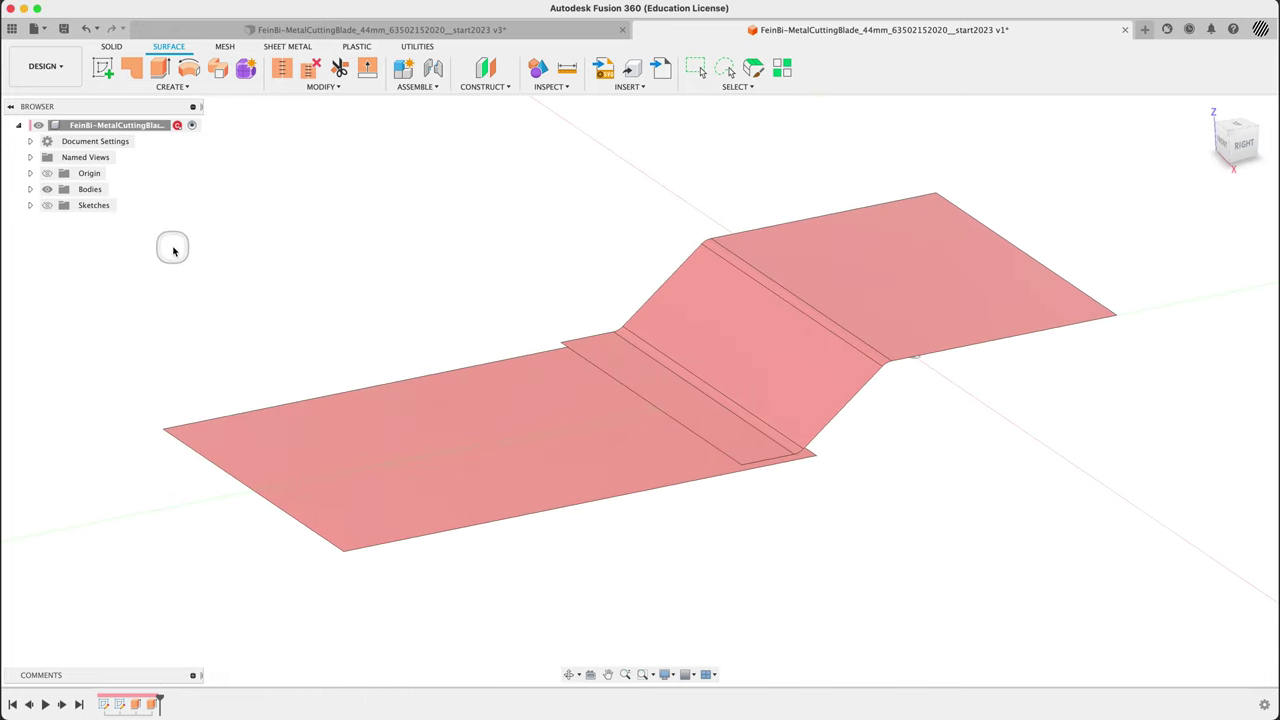
Step: Start Thicken and chain-select the connected holder surfaces
{"action": "type", "text": "s"}
{"action": "type", "text": "thi"}
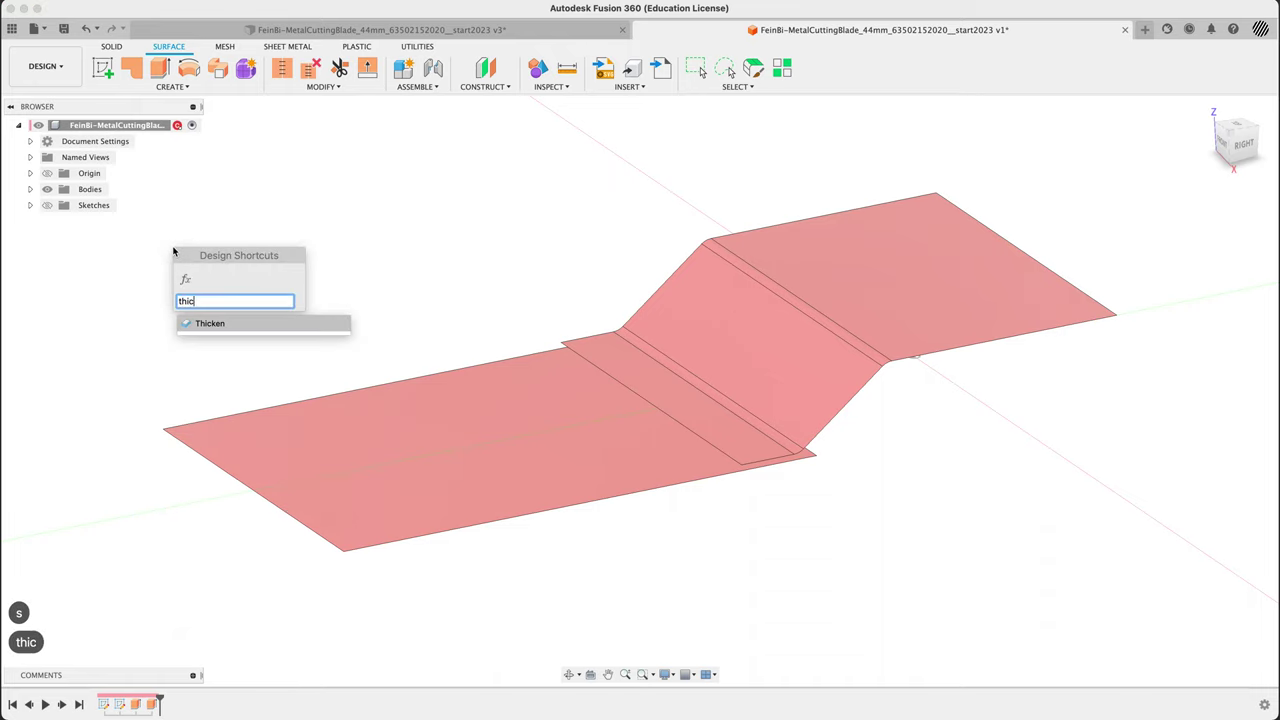
{"action": "type", "text": "c"}
{"action": "key", "text": "Return"}
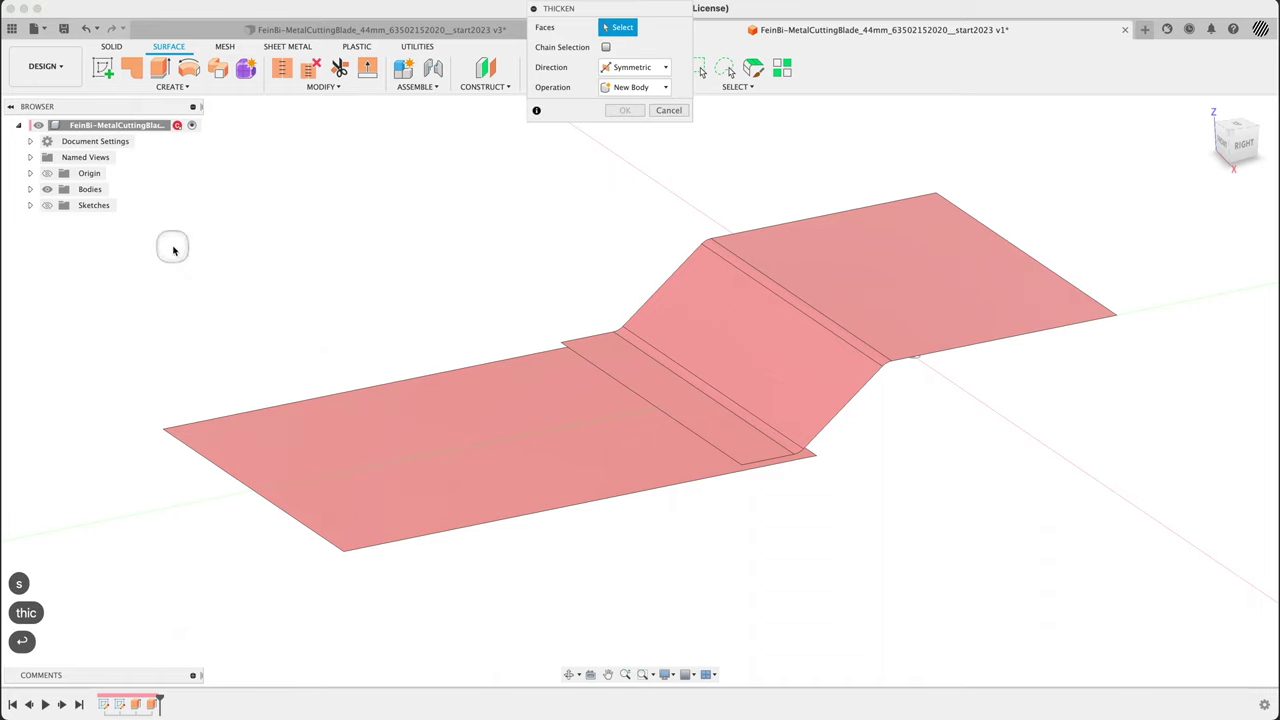
{"action": "left_click", "coordinate": [792, 357]}
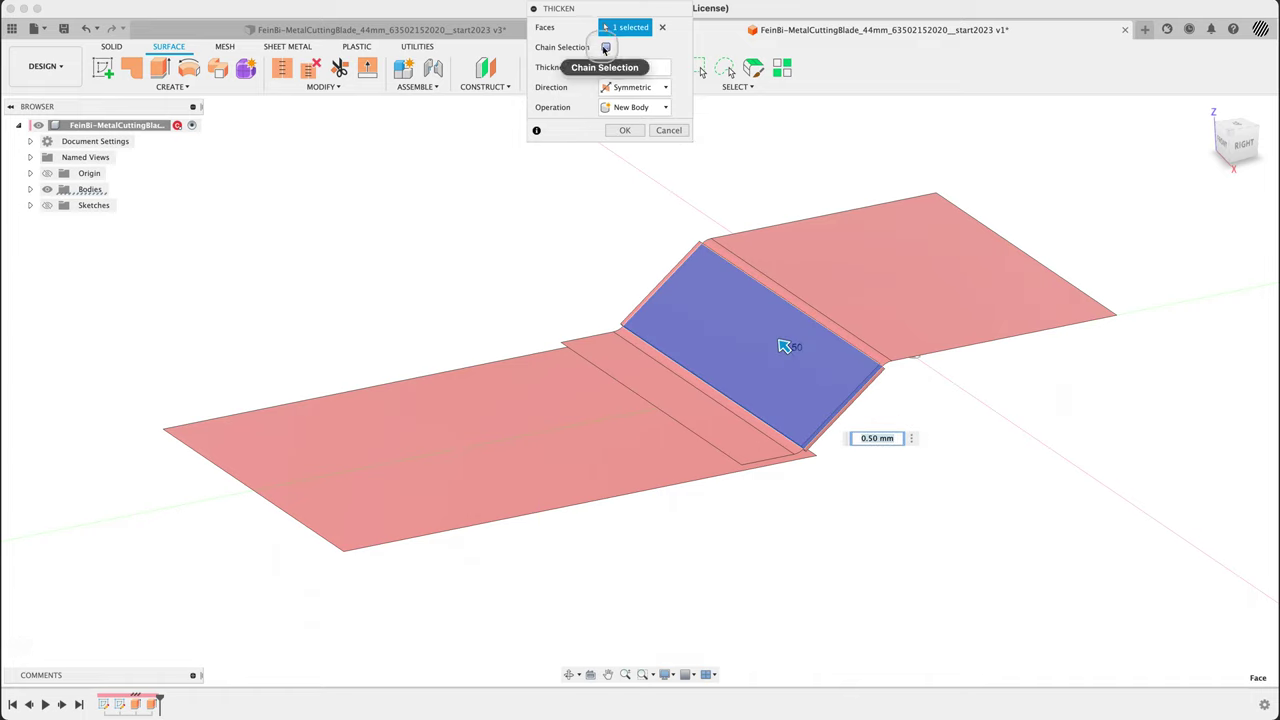
{"action": "left_click", "coordinate": [661, 28]}
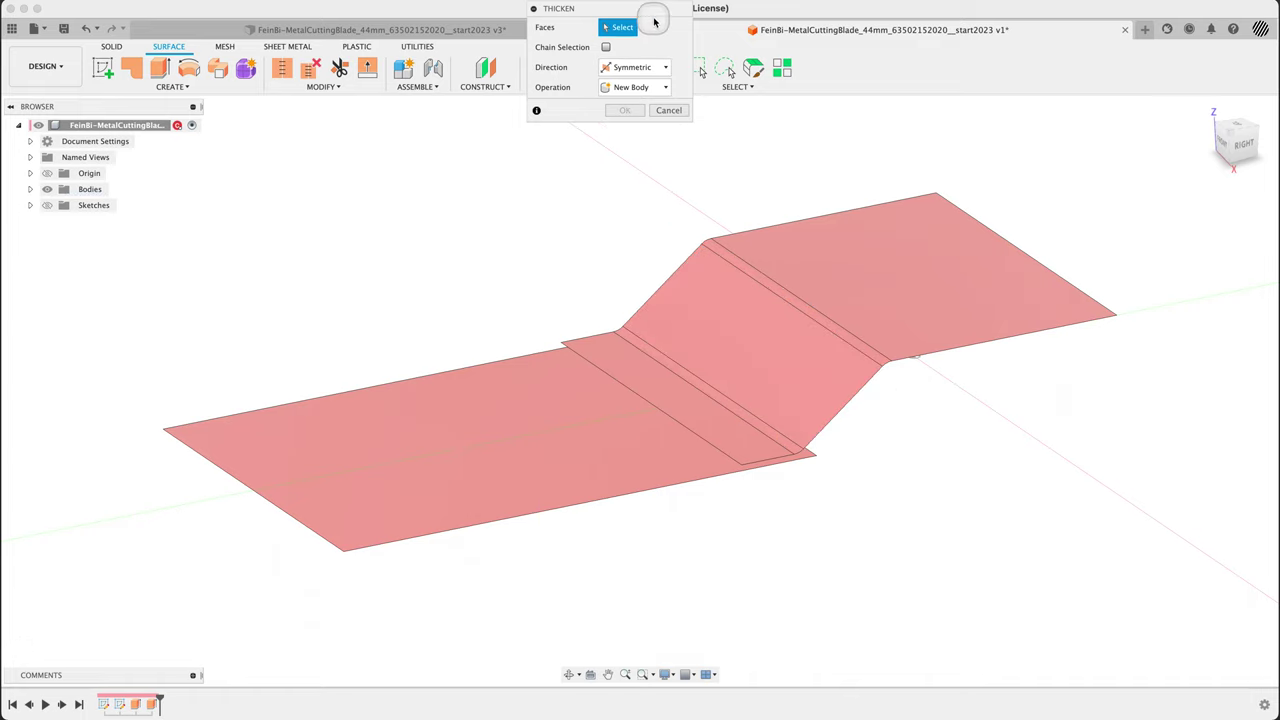
{"action": "left_click", "coordinate": [579, 110]}
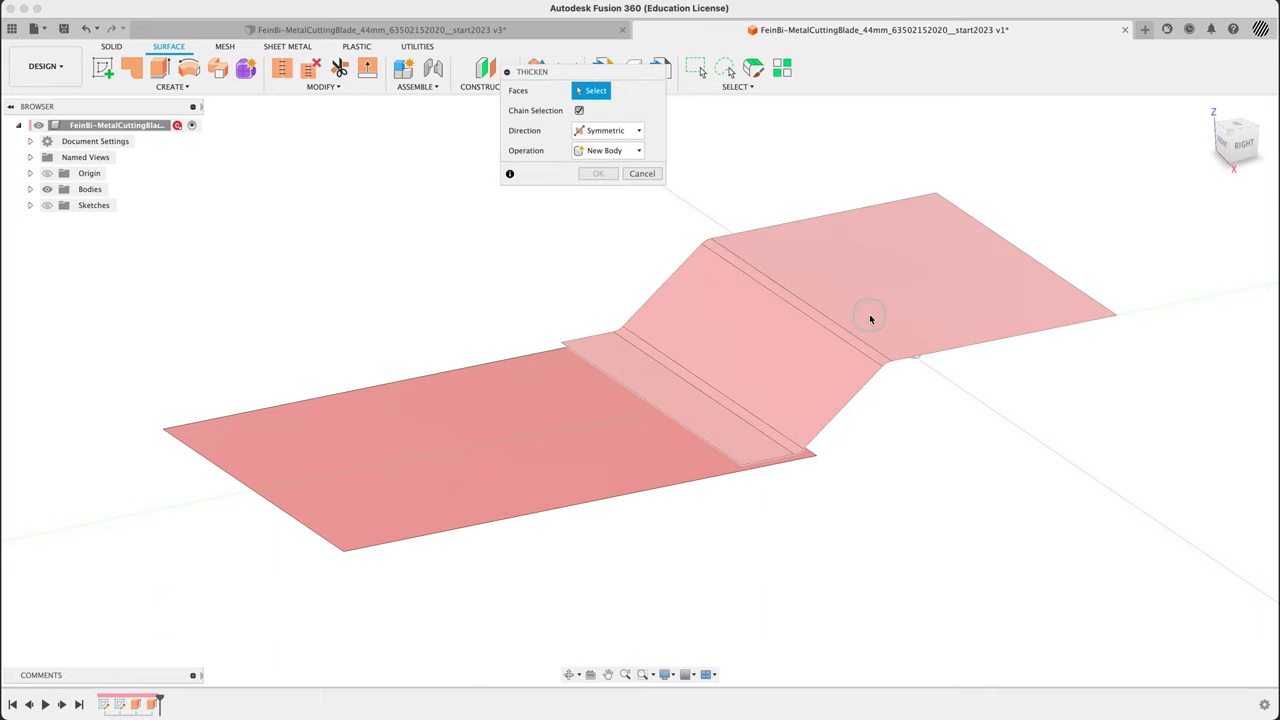
{"action": "left_click", "coordinate": [870, 319]}
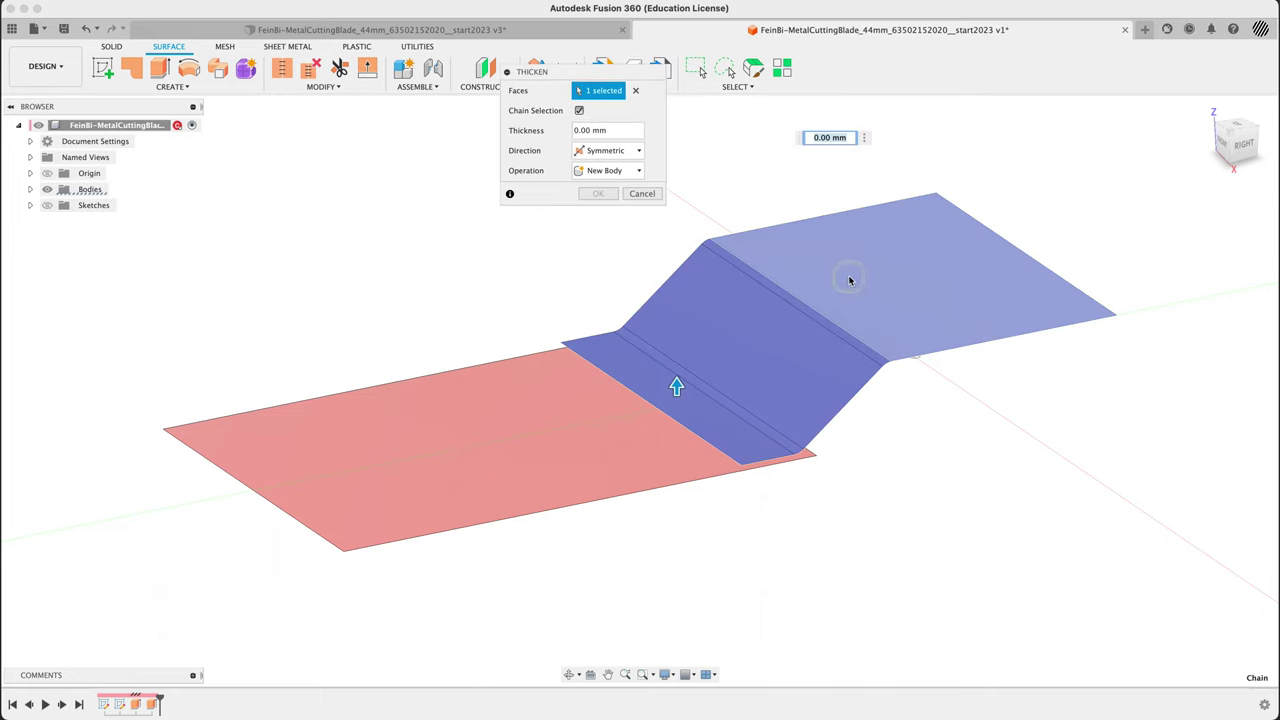
Step: Thicken the holder symmetrically as a New Component with thickness thickHolder
{"action": "left_click", "coordinate": [627, 151]}
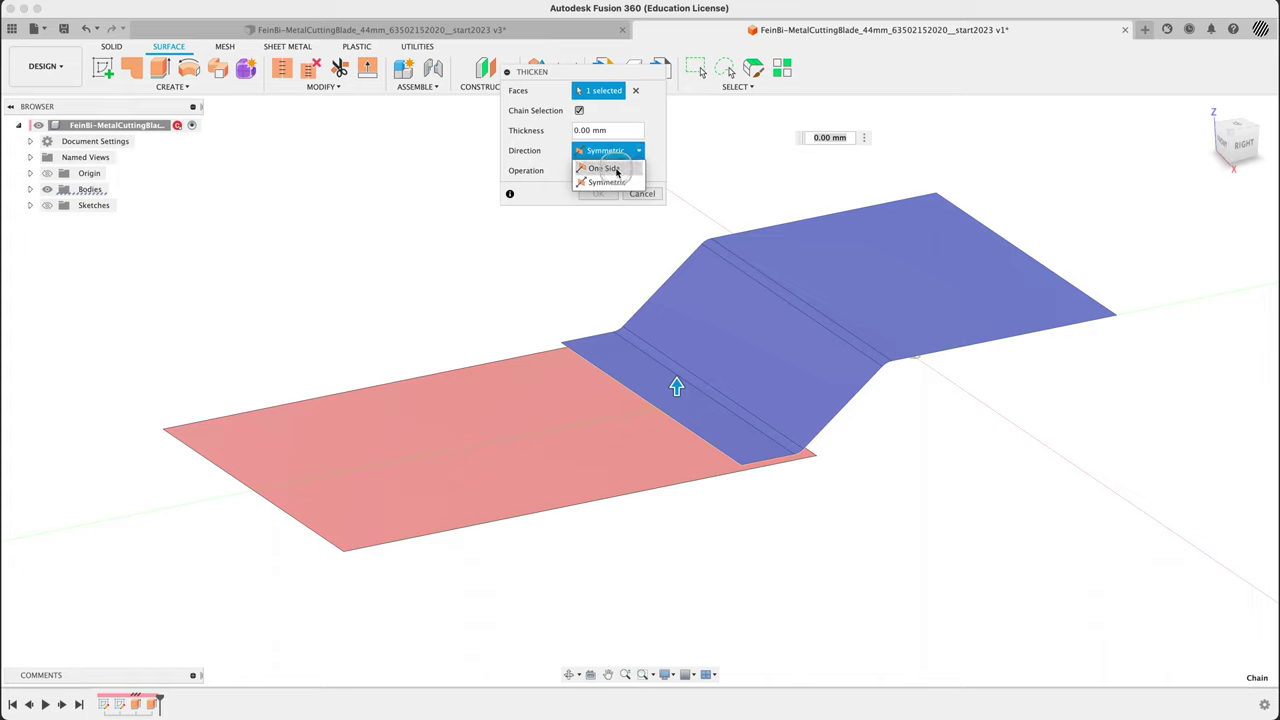
{"action": "left_click", "coordinate": [607, 182]}
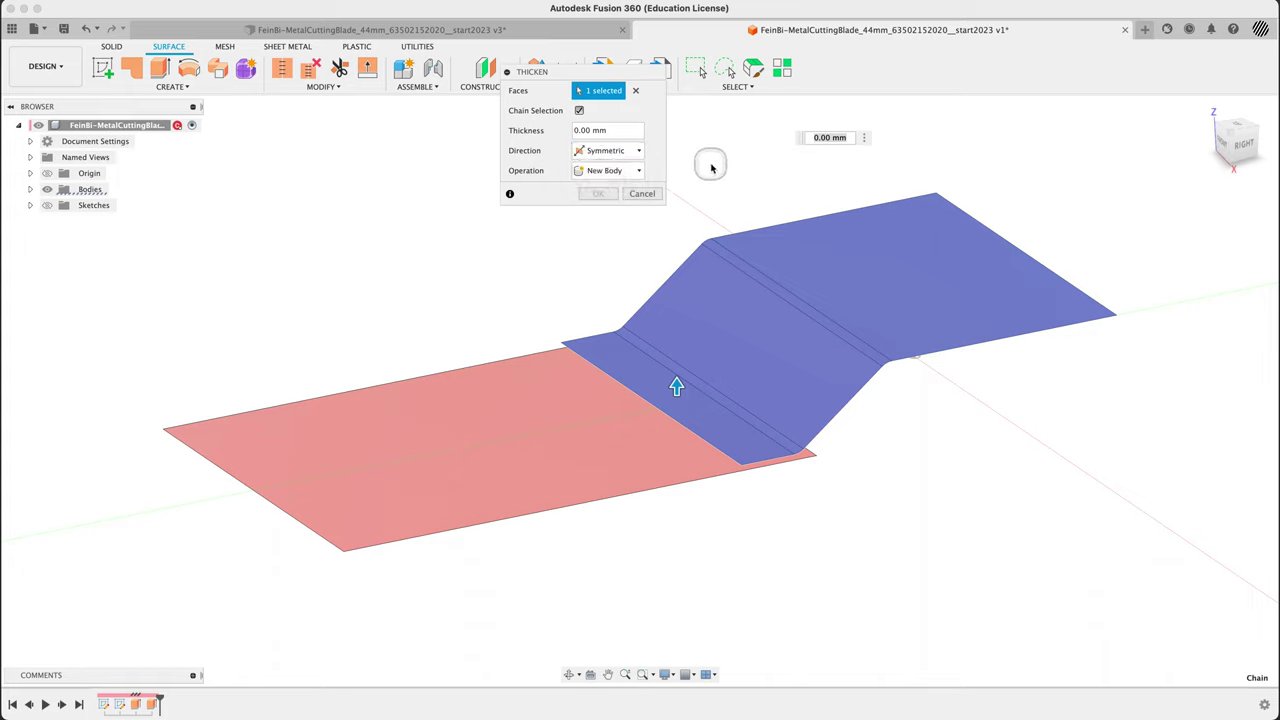
{"action": "left_click", "coordinate": [598, 172]}
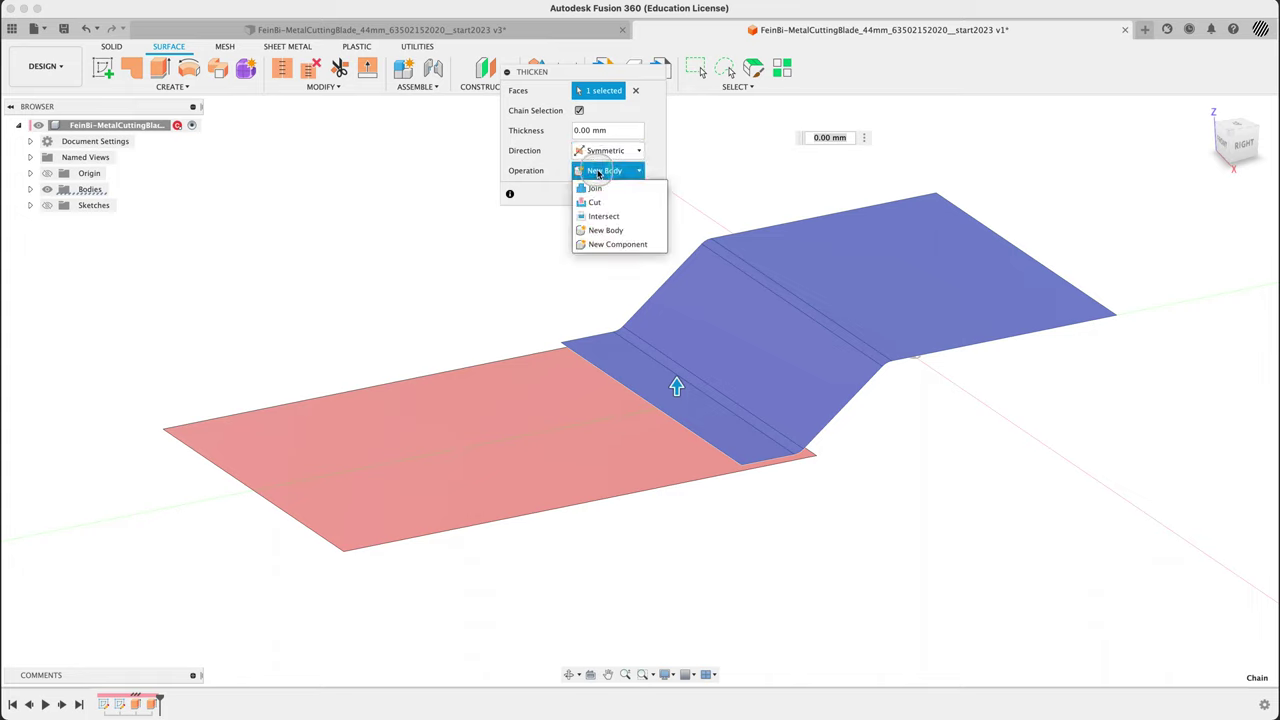
{"action": "left_click", "coordinate": [609, 245]}
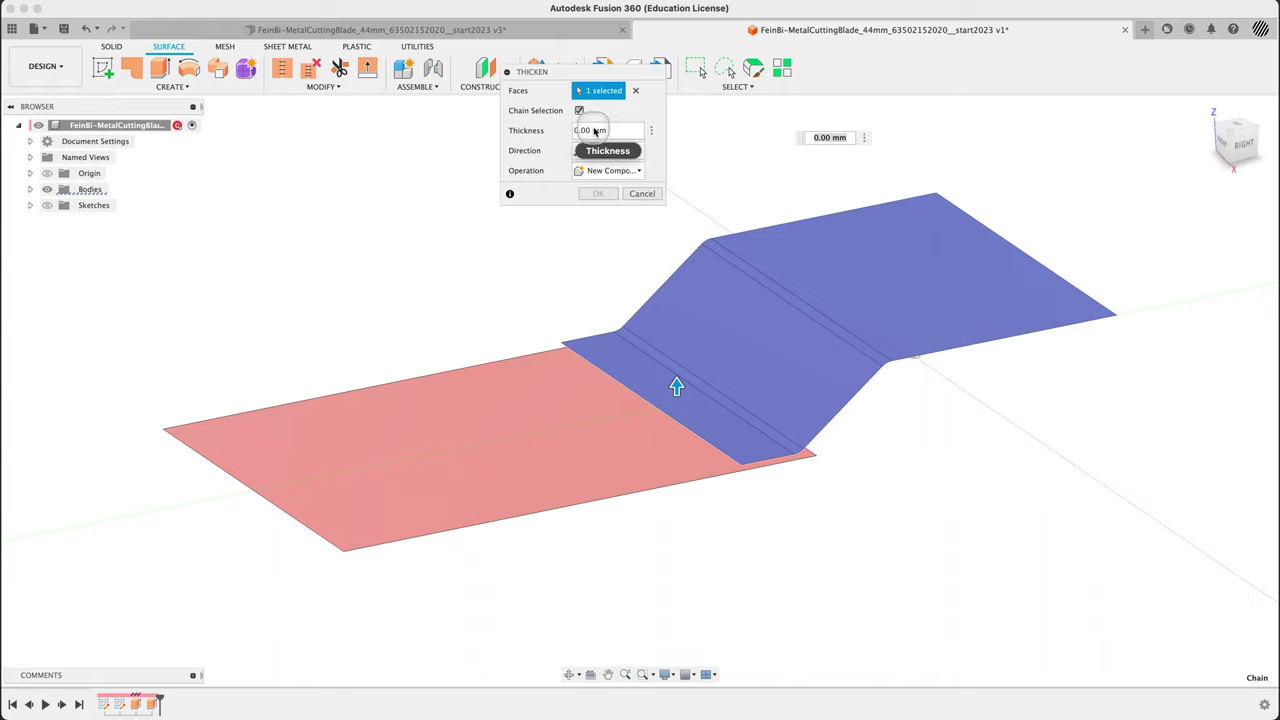
{"action": "left_click", "coordinate": [619, 132]}
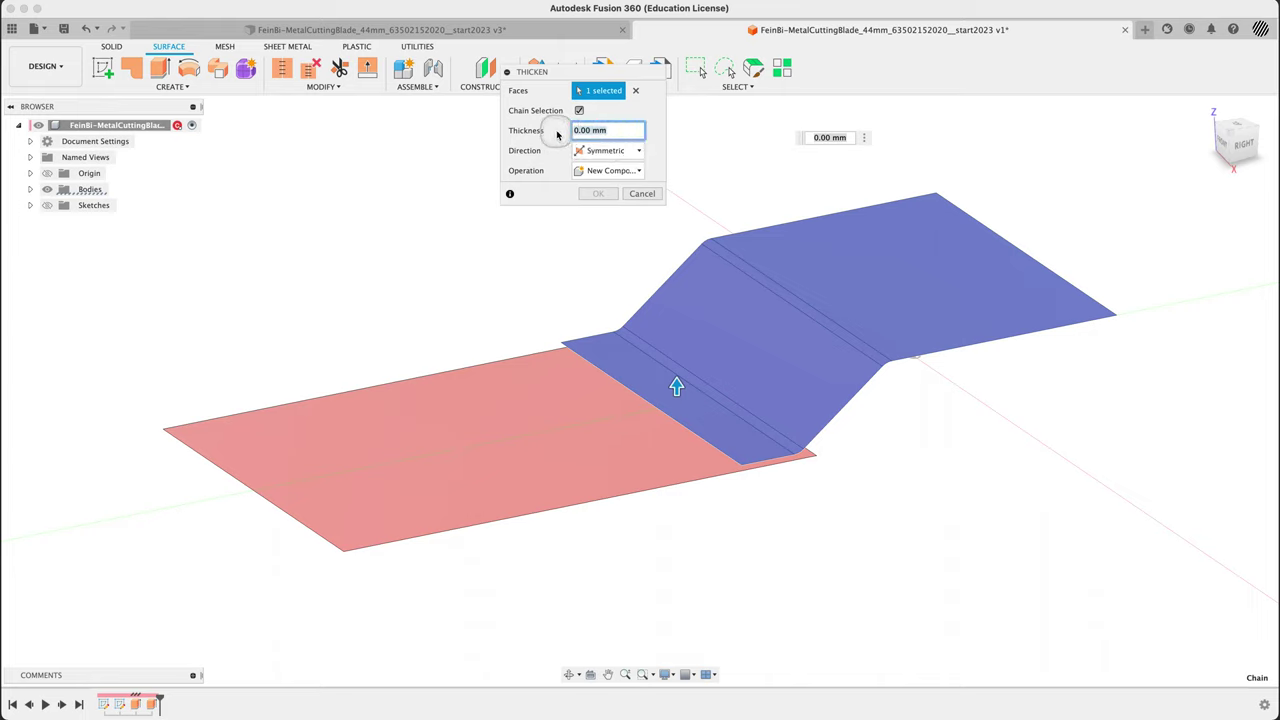
{"action": "type", "text": "hickHol"}
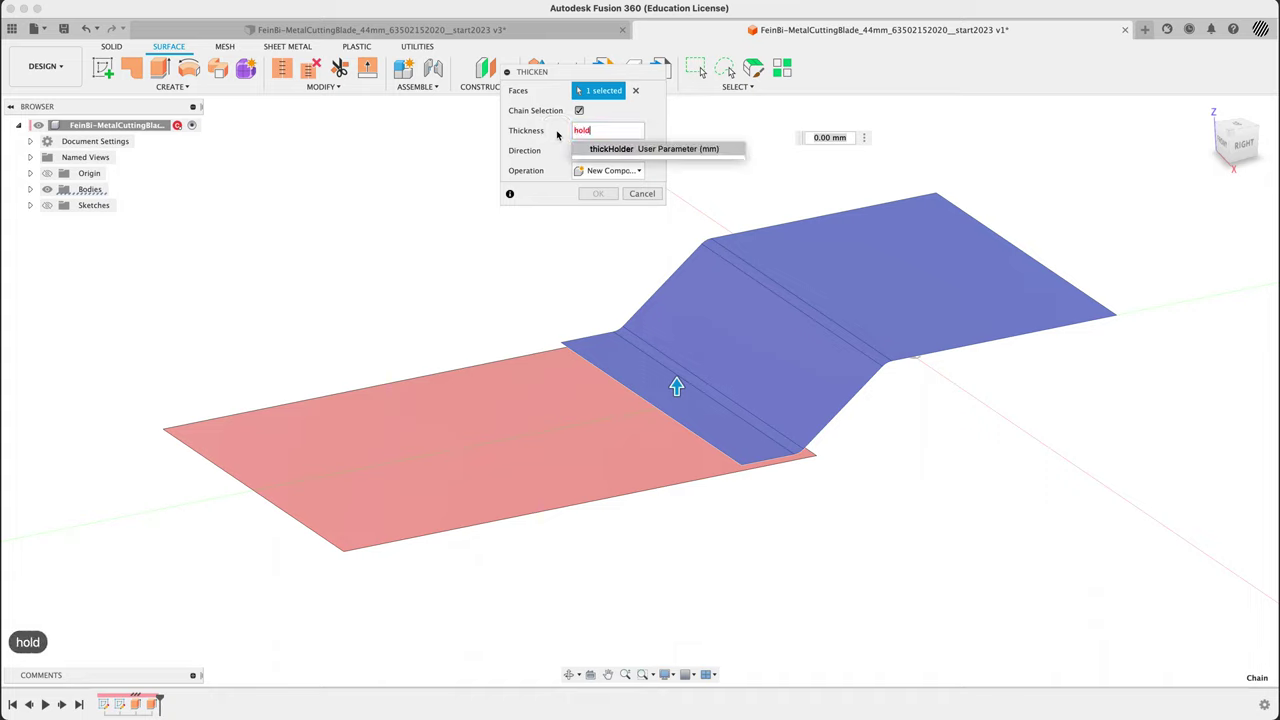
{"action": "type", "text": "d"}
{"action": "key", "text": "Return"}
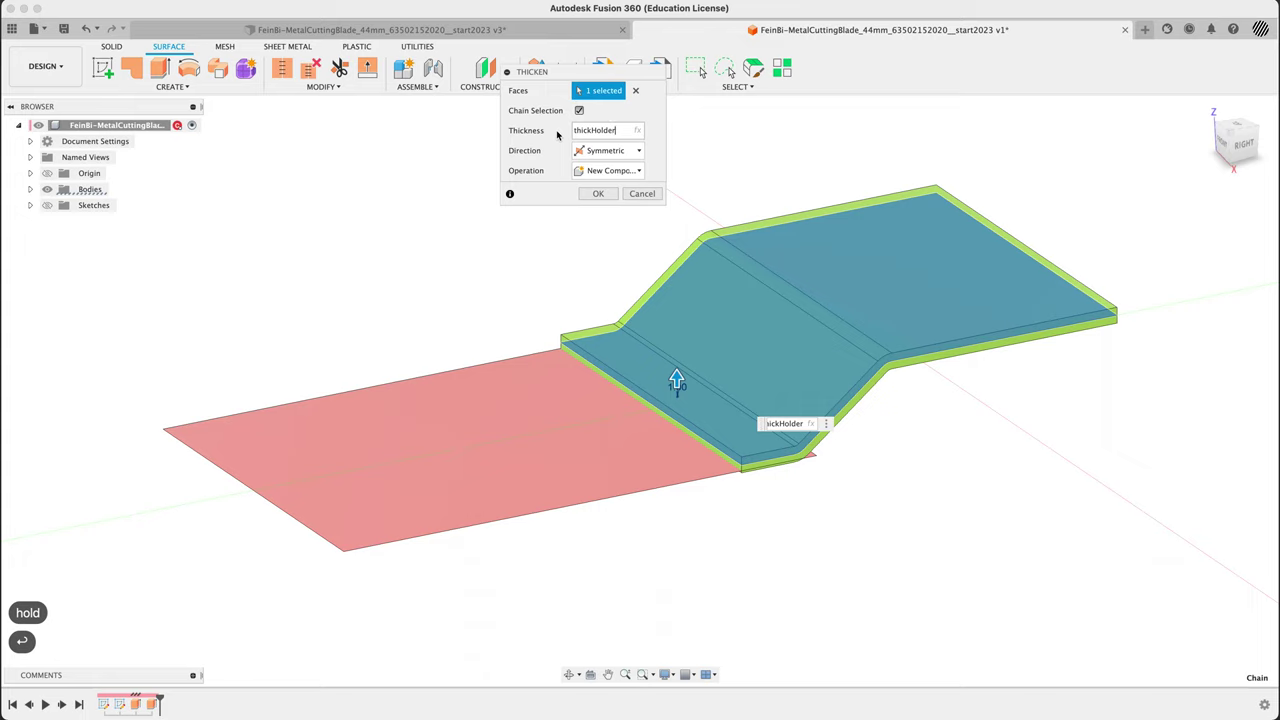
{"action": "left_click", "coordinate": [585, 194]}
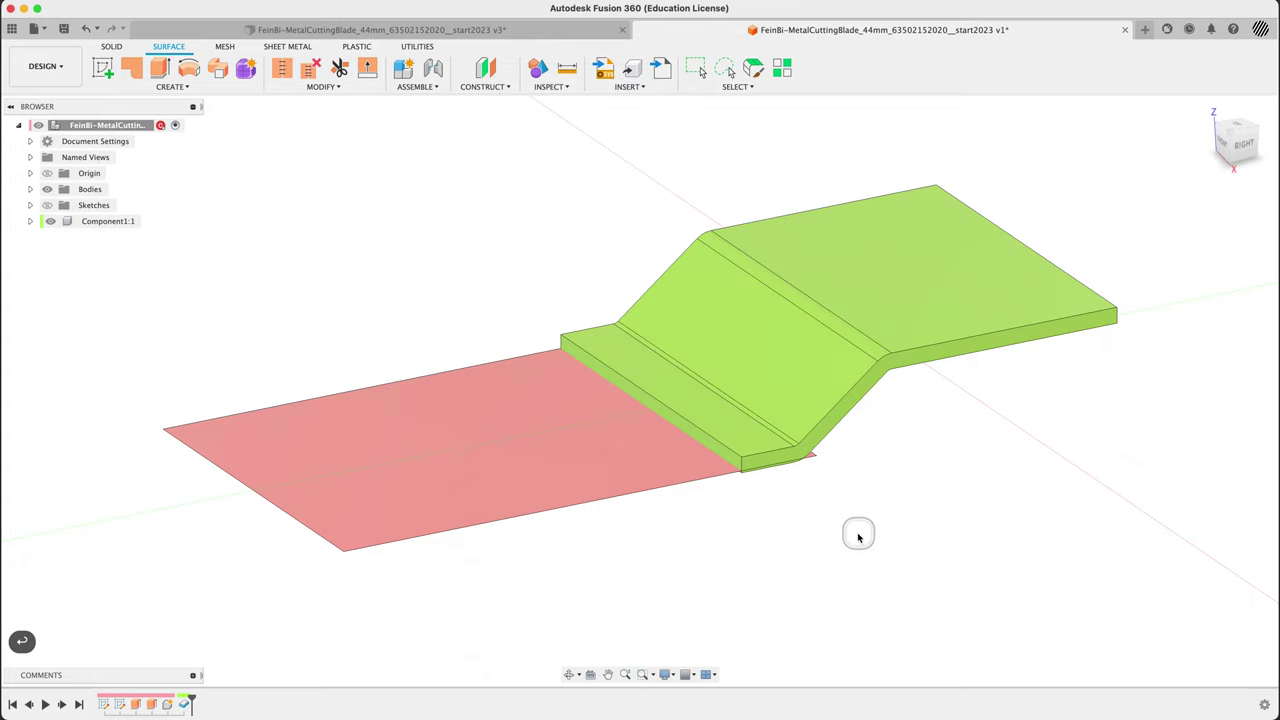
Step: Edit the holder's Thicken feature to use thickness thickHolder/2
{"action": "left_click", "coordinate": [743, 468]}
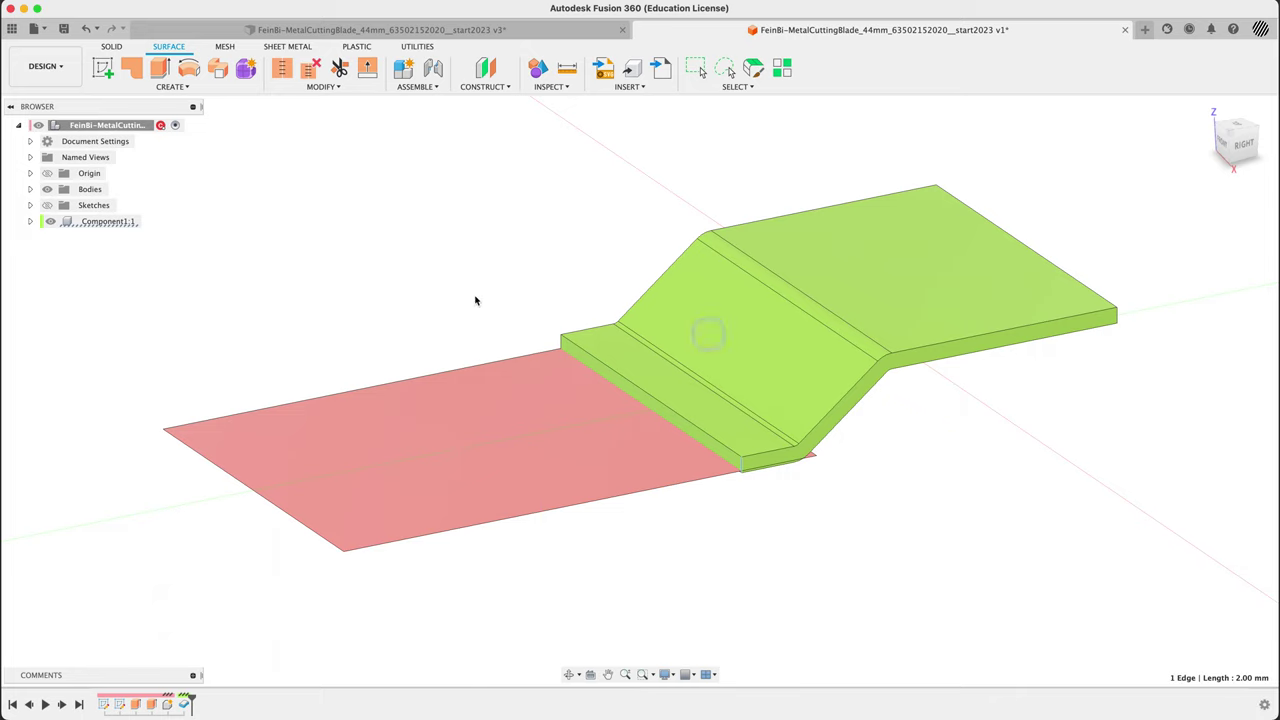
{"action": "double_click", "coordinate": [184, 704]}
{"action": "left_click", "coordinate": [620, 130]}
{"action": "type", "text": "/2"}
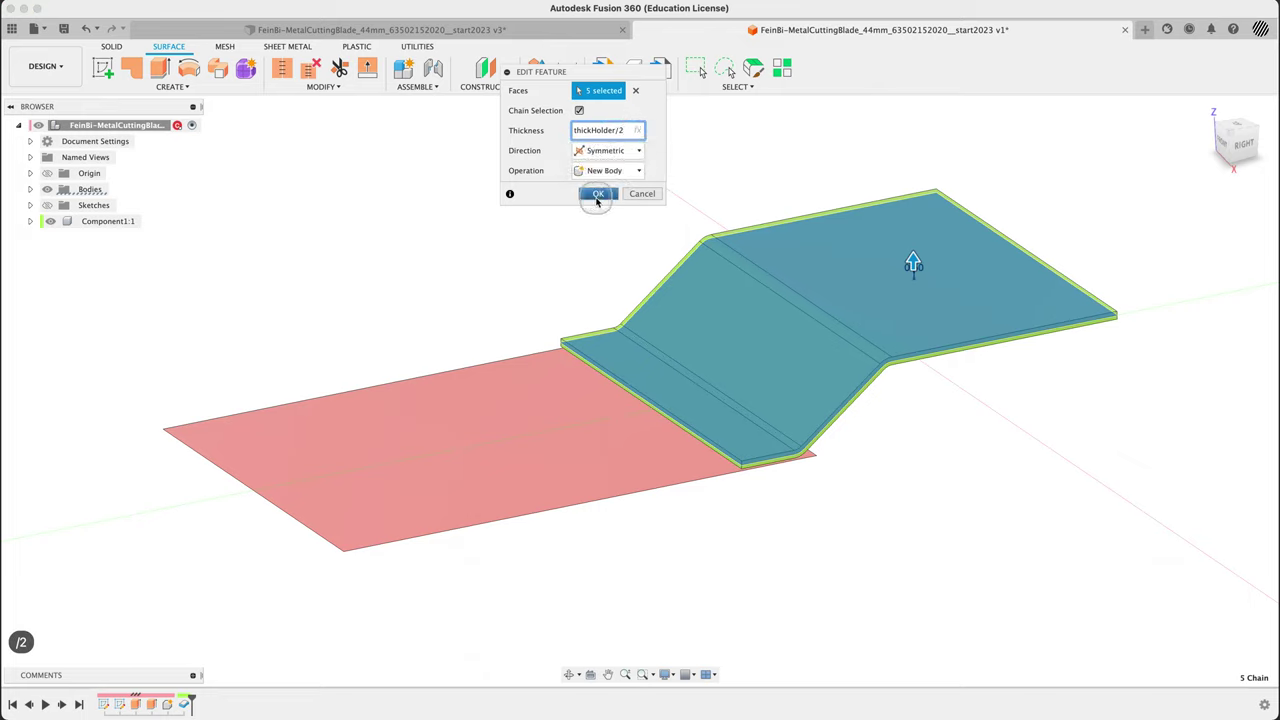
{"action": "left_click", "coordinate": [597, 194]}
{"action": "right_click", "coordinate": [535, 204]}
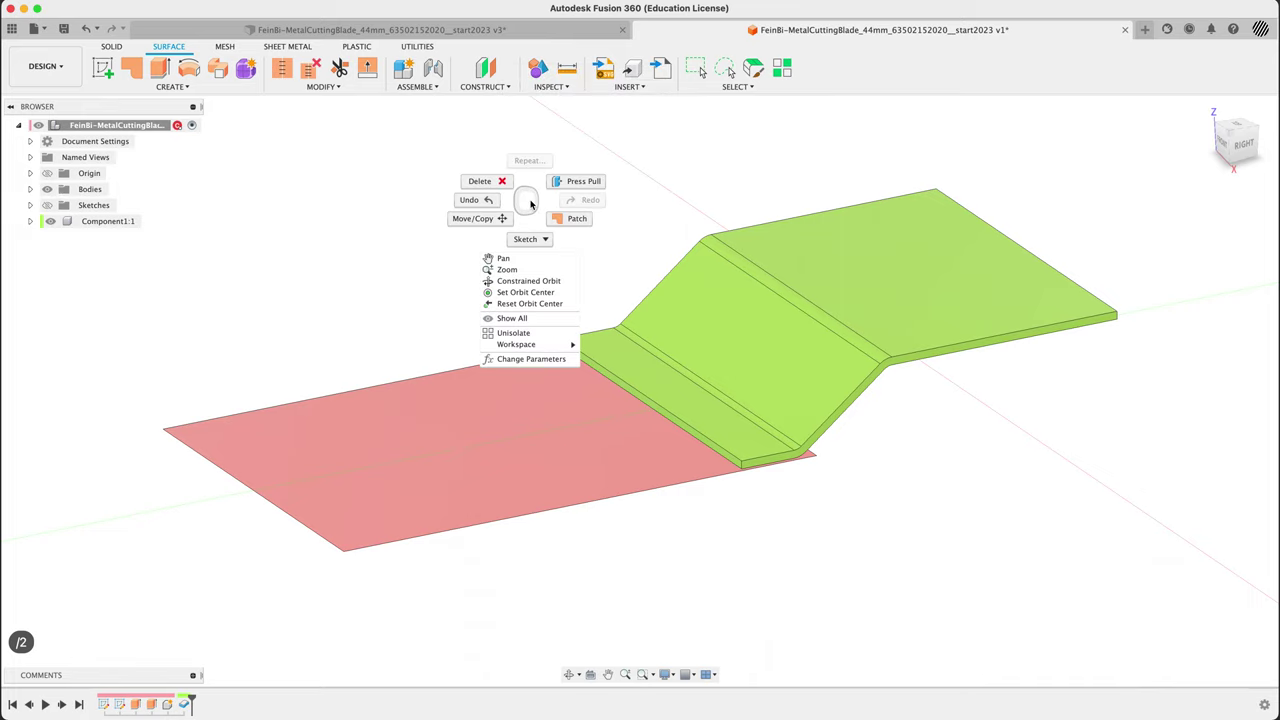
Step: Thicken the red blade surface with a thickness of thickBlade/2
{"action": "left_click", "coordinate": [531, 204]}
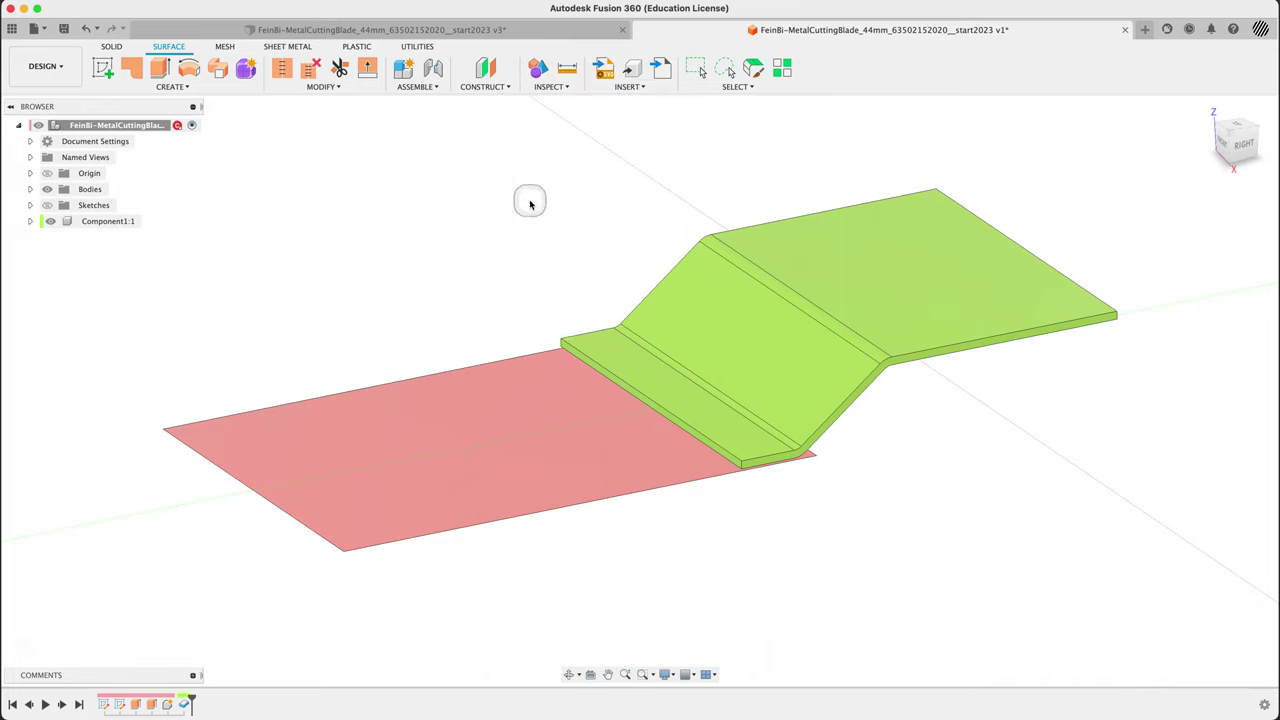
{"action": "type", "text": "s"}
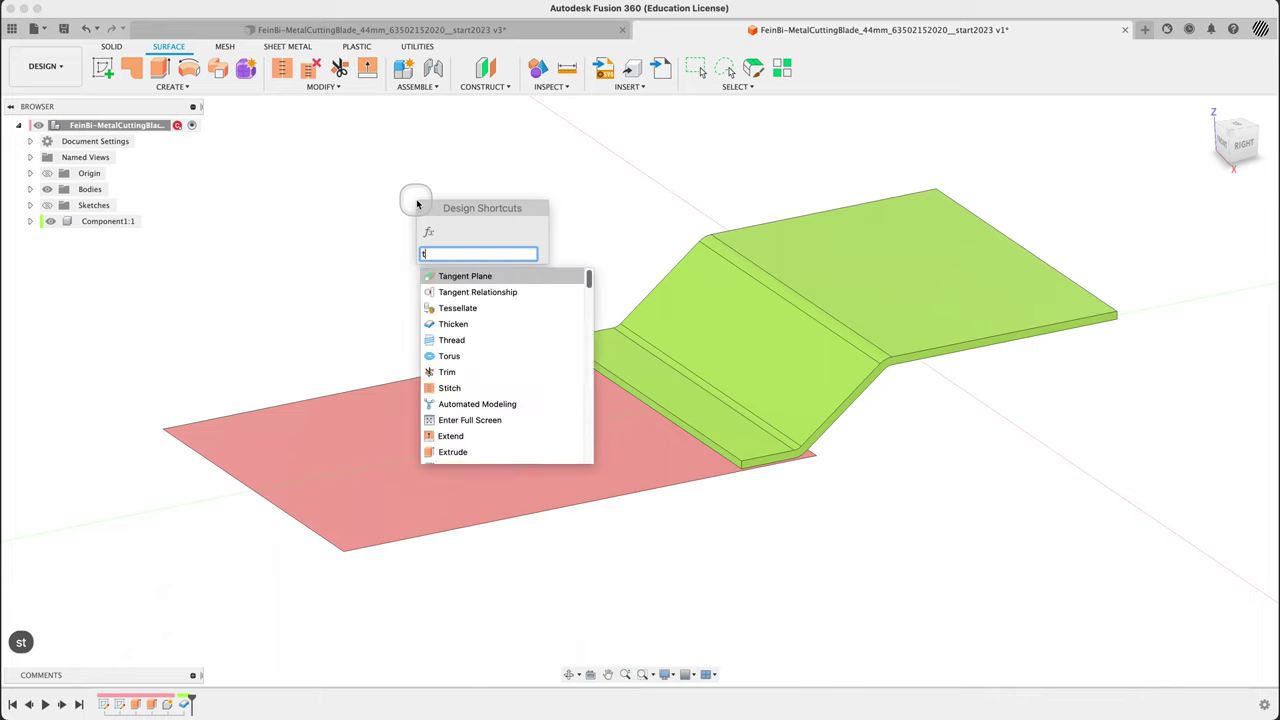
{"action": "type", "text": "thic"}
{"action": "key", "text": "Return"}
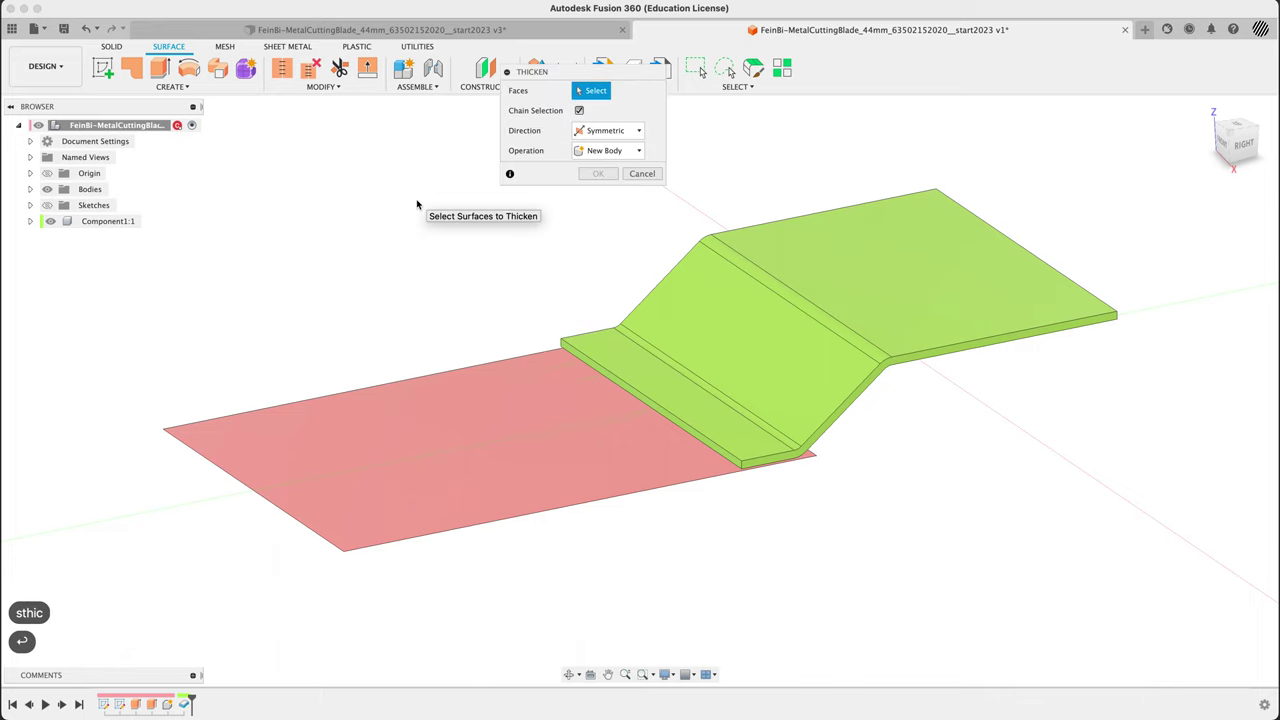
{"action": "left_click", "coordinate": [443, 416]}
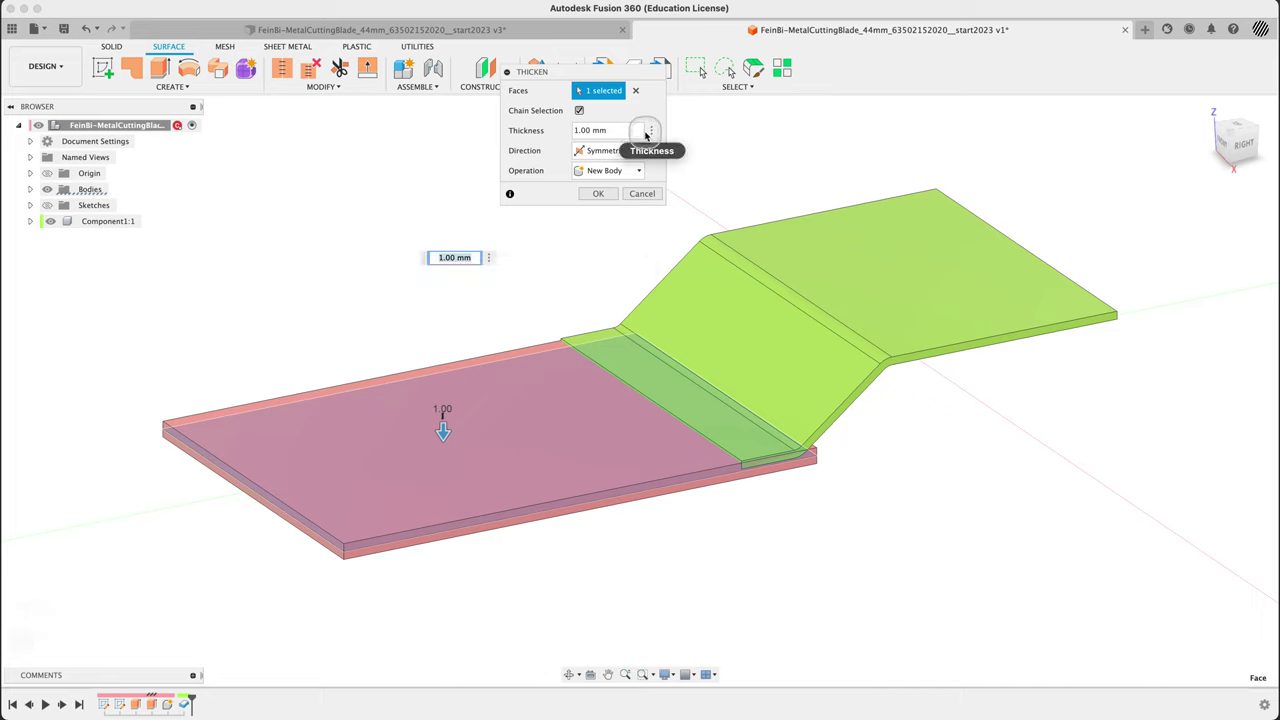
{"action": "left_click", "coordinate": [624, 133]}
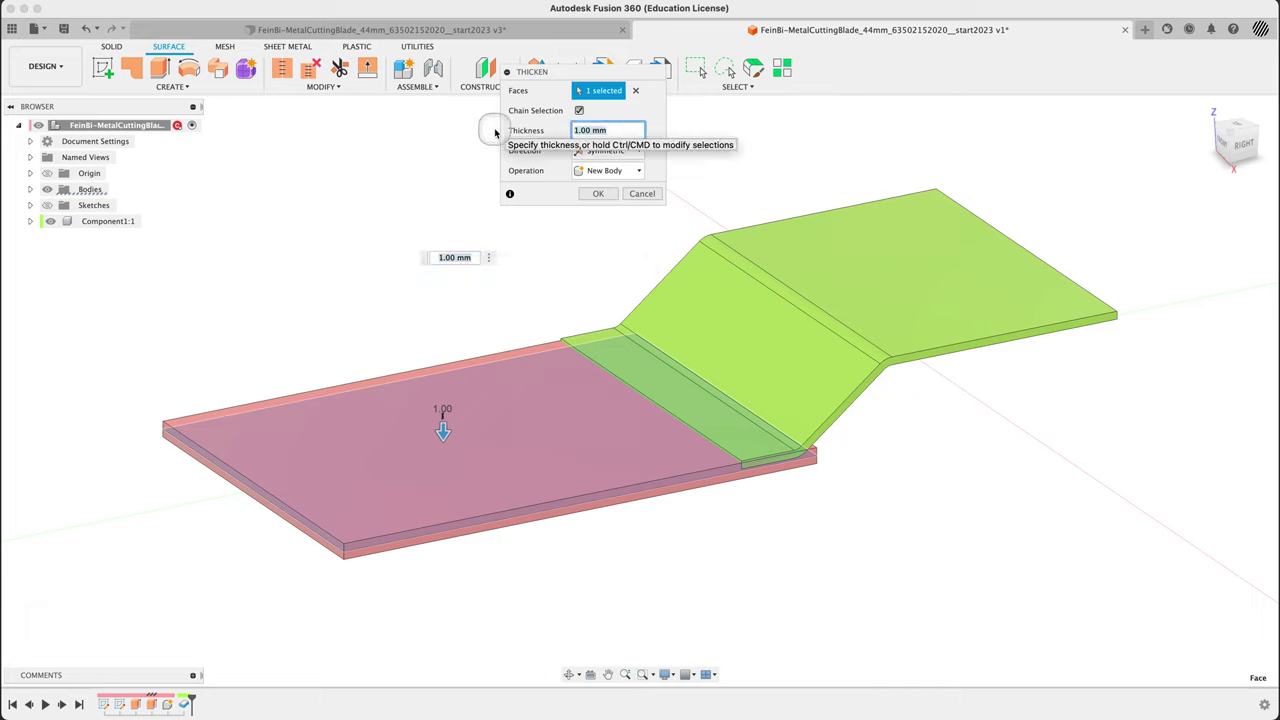
{"action": "type", "text": "thi"}
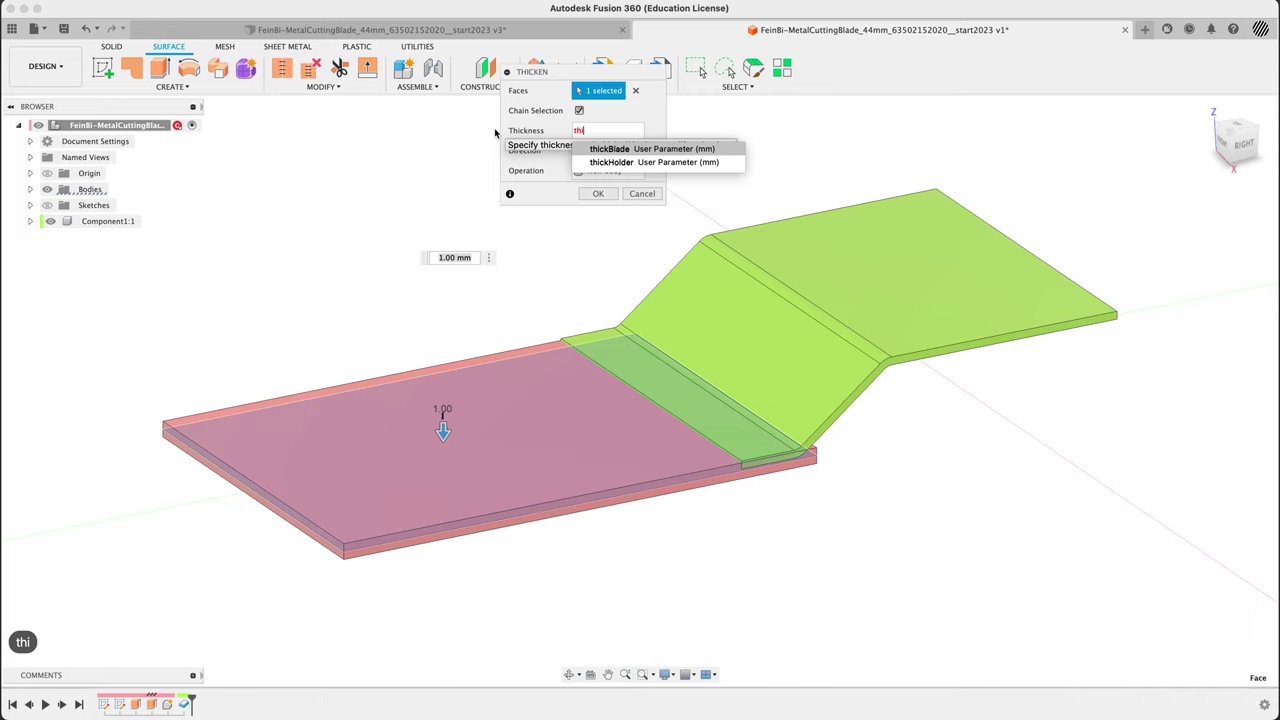
{"action": "key", "text": "Return"}
{"action": "type", "text": "/2"}
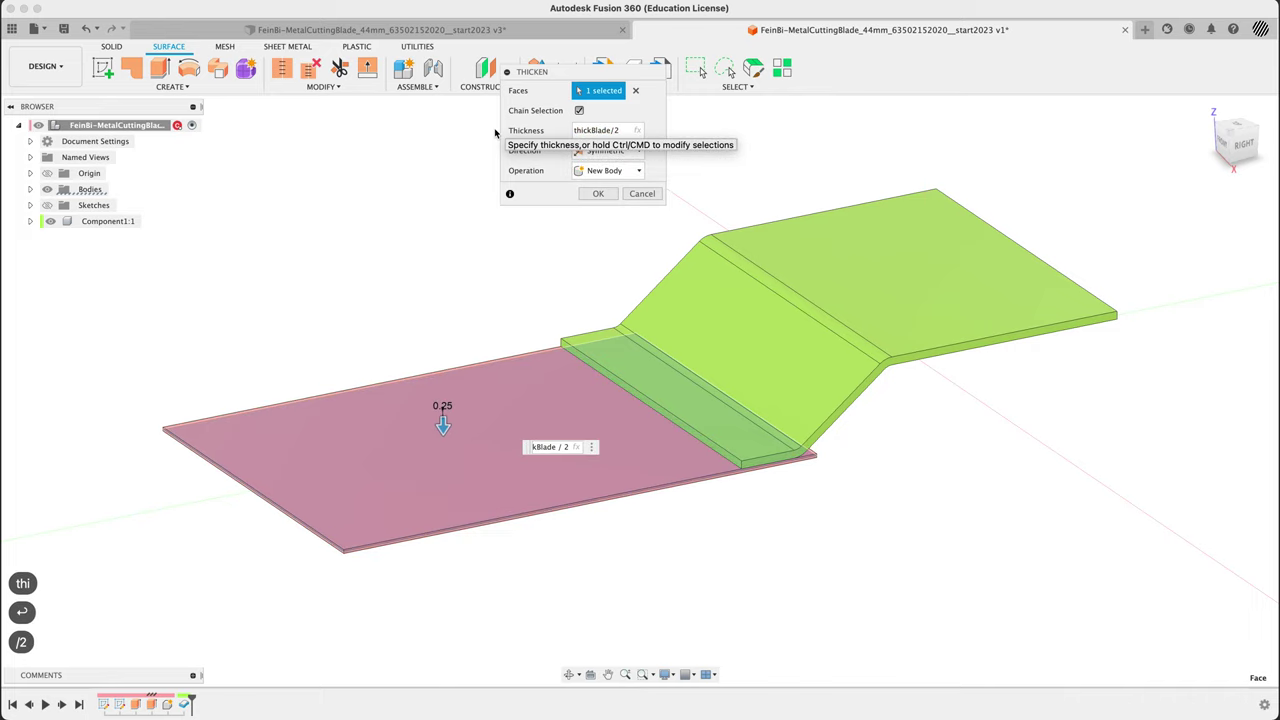
{"action": "key", "text": "Return"}
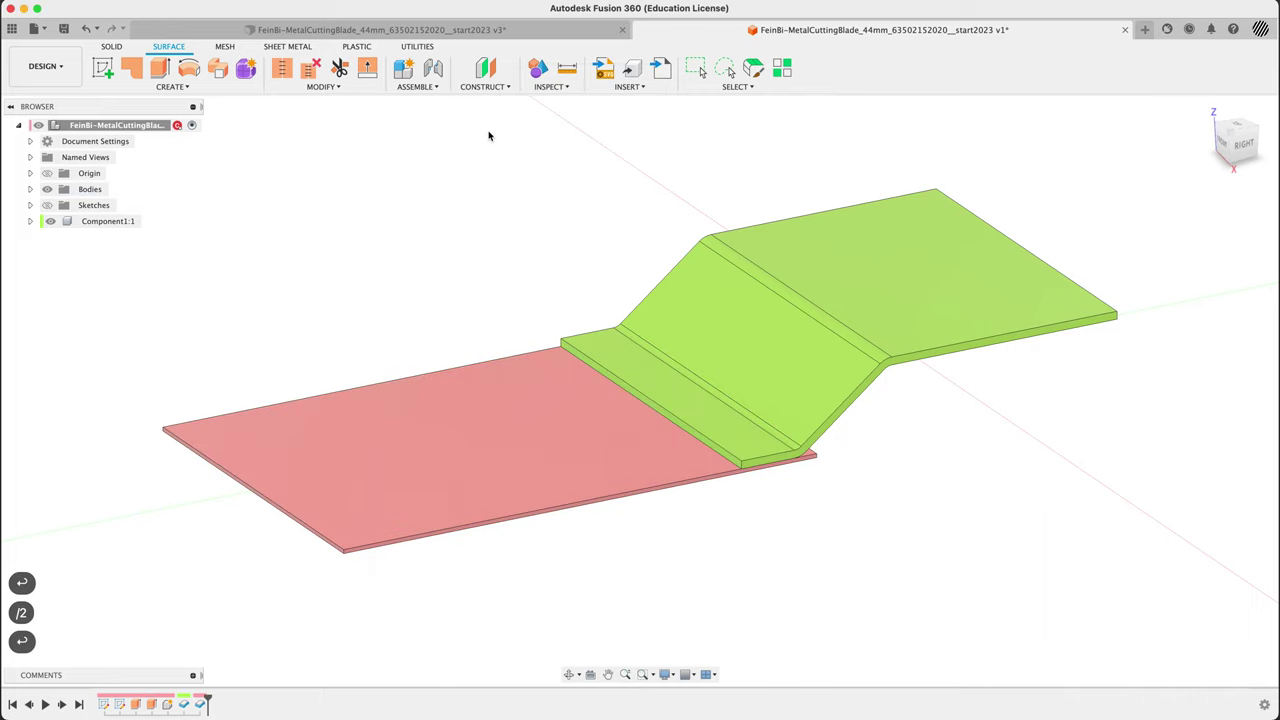
{"action": "mouse_move", "coordinate": [411, 300]}
{"action": "middle_mouse_down", "text": "shift"}
{"action": "mouse_move", "coordinate": [360, 280]}
{"action": "mouse_move", "coordinate": [363, 256]}
{"action": "mouse_move", "coordinate": [459, 331]}
{"action": "mouse_move", "coordinate": [431, 314]}
{"action": "mouse_move", "coordinate": [429, 294]}
{"action": "mouse_move", "coordinate": [406, 311]}
{"action": "mouse_move", "coordinate": [426, 231]}
{"action": "mouse_move", "coordinate": [430, 331]}
{"action": "mouse_move", "coordinate": [477, 357]}
{"action": "mouse_move", "coordinate": [426, 317]}
{"action": "middle_mouse_up", "text": "shift"}
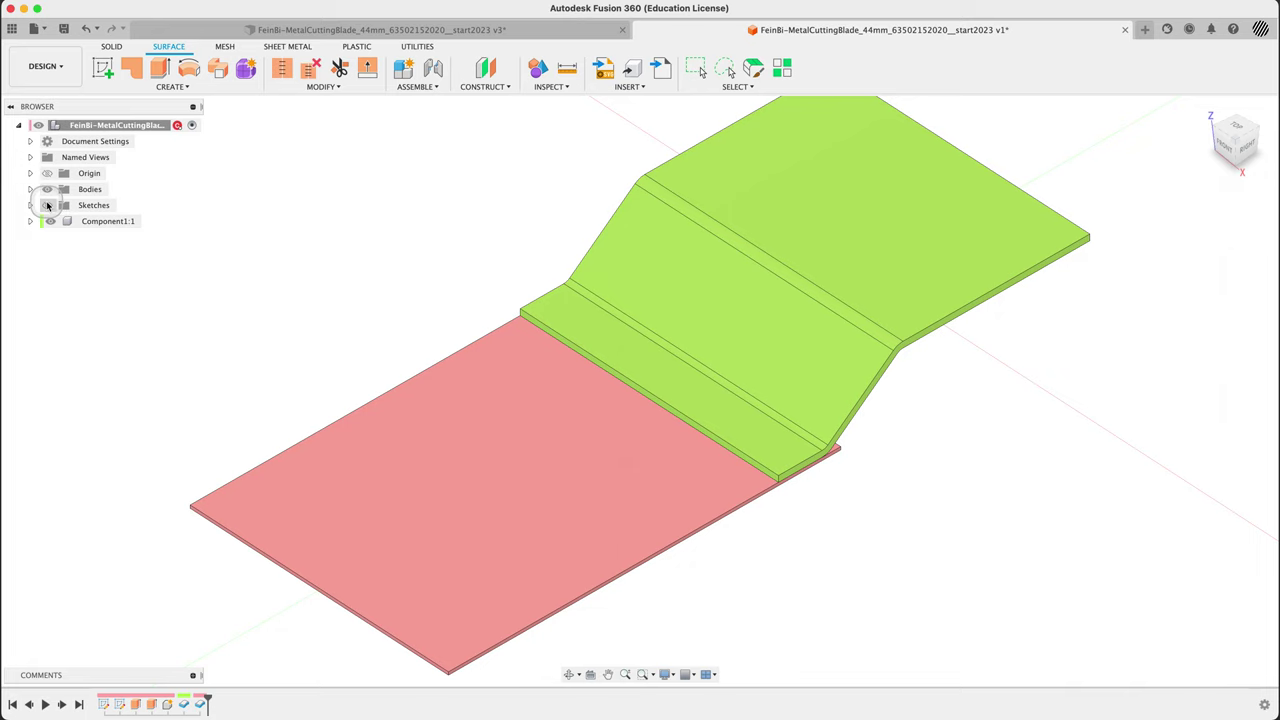
{"action": "left_click", "coordinate": [47, 205]}
{"action": "middle_click_drag", "start_coordinate": [960, 371], "coordinate": [864, 357], "text": "shift"}
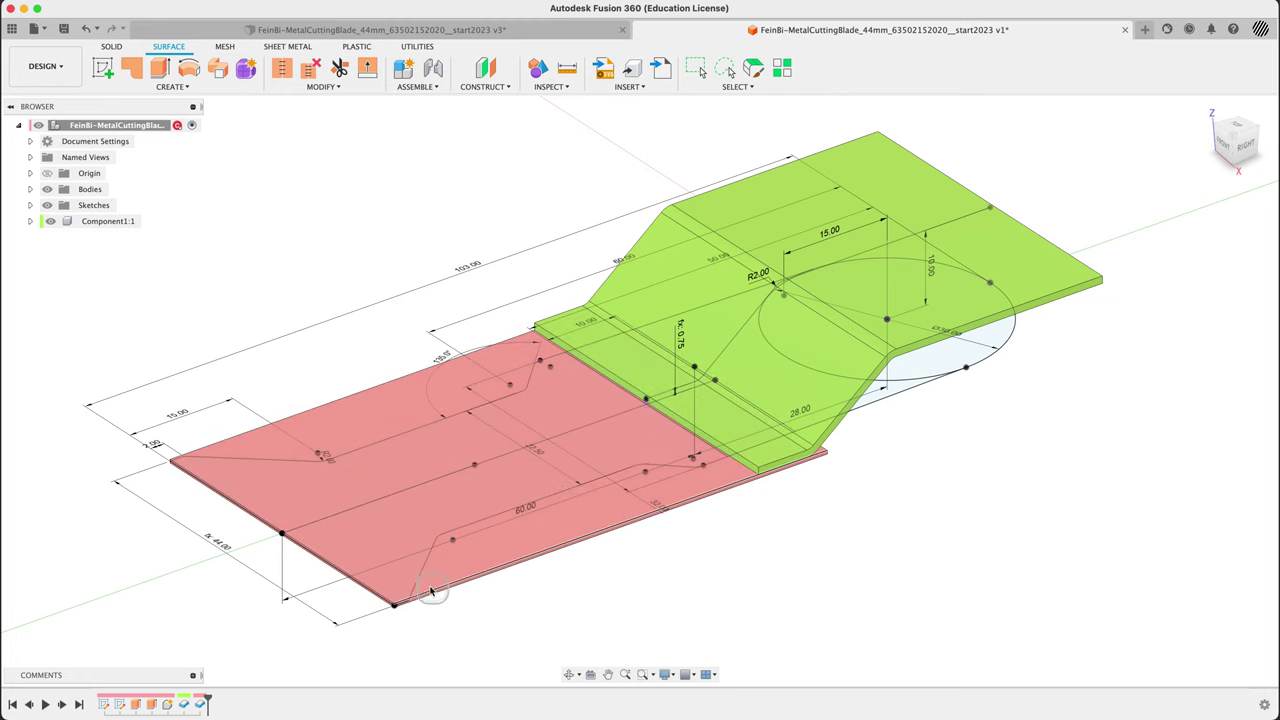
{"action": "mouse_move", "coordinate": [361, 558]}
{"action": "middle_mouse_down", "text": "shift"}
{"action": "mouse_move", "coordinate": [329, 551]}
{"action": "mouse_move", "coordinate": [340, 545]}
{"action": "middle_mouse_up", "text": "shift"}
{"action": "key", "text": "ctrl+Tab"}
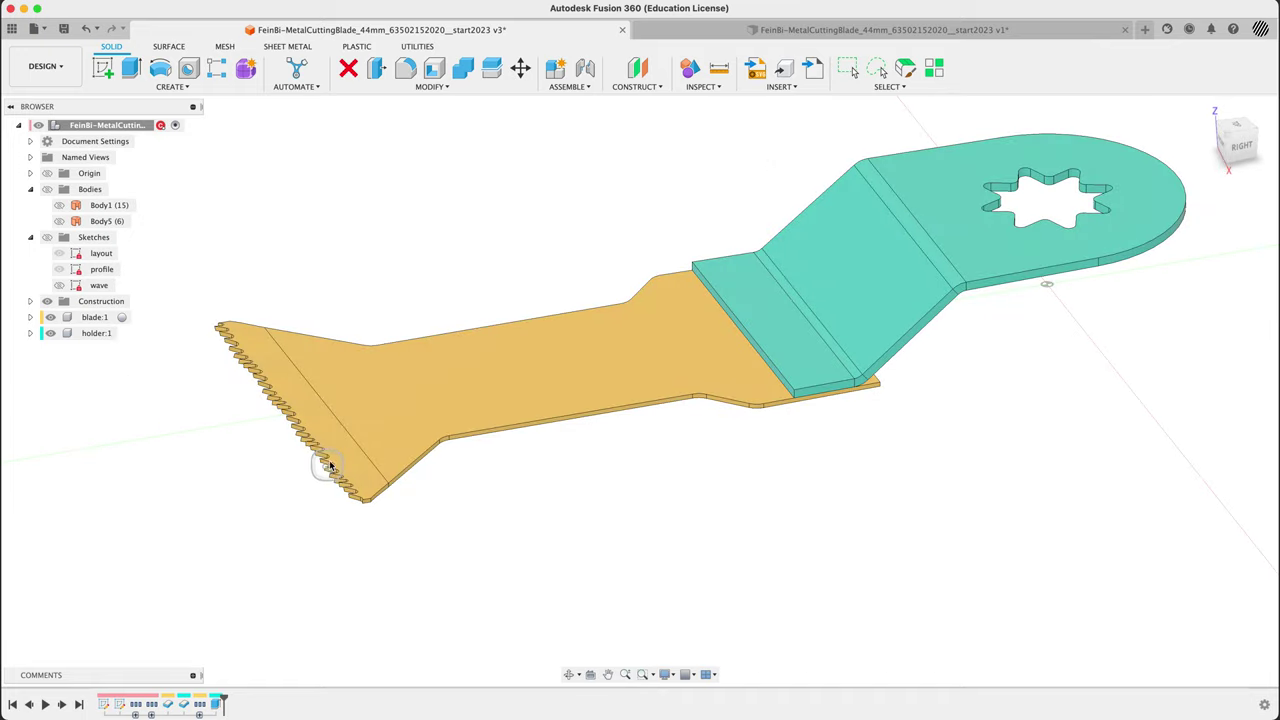
{"action": "mouse_move", "coordinate": [500, 551]}
{"action": "middle_mouse_down", "text": "shift"}
{"action": "mouse_move", "coordinate": [449, 514]}
{"action": "mouse_move", "coordinate": [520, 554]}
{"action": "mouse_move", "coordinate": [509, 549]}
{"action": "middle_mouse_up", "text": "shift"}
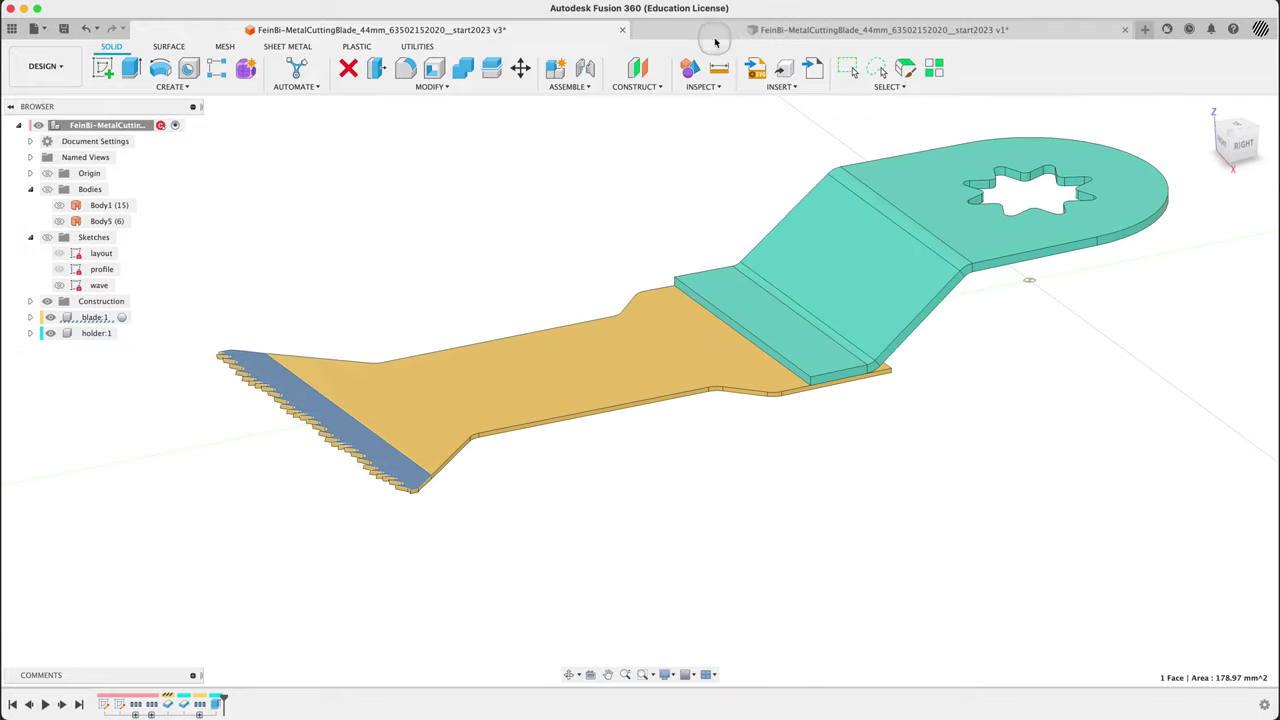
{"action": "left_click", "coordinate": [745, 29]}
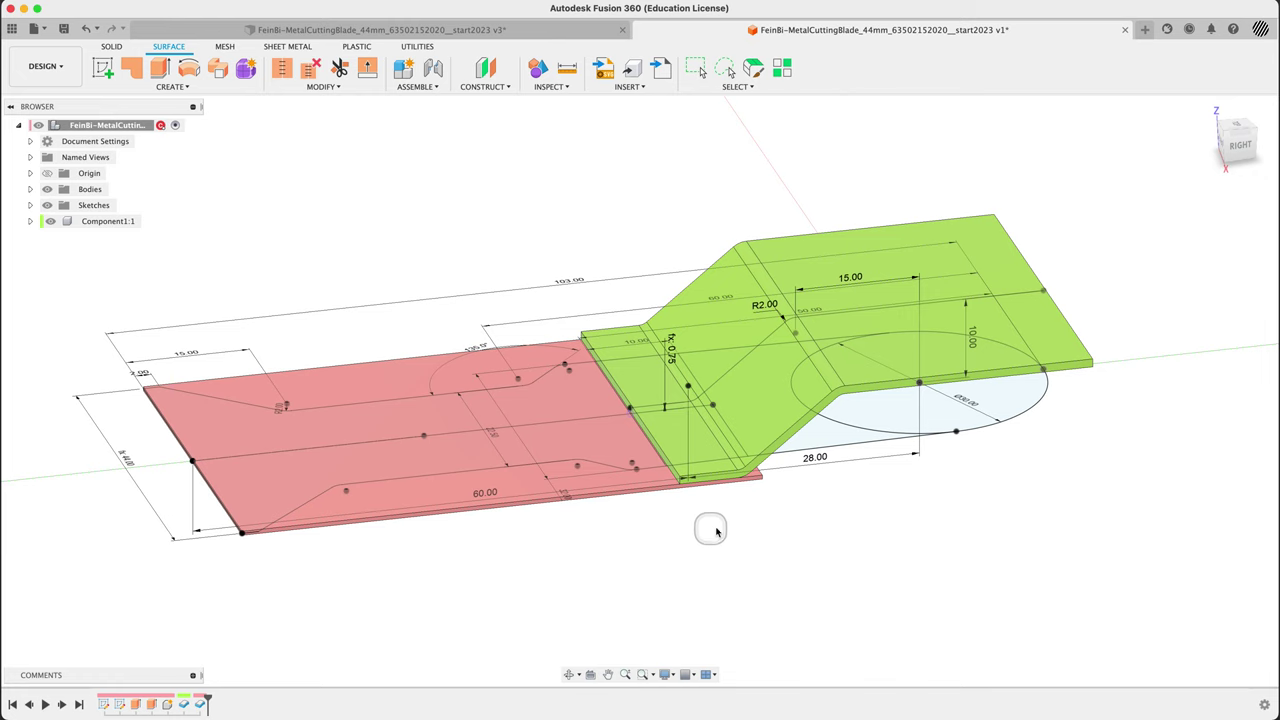
{"action": "middle_click_drag", "start_coordinate": [793, 520], "coordinate": [757, 571], "text": "shift"}
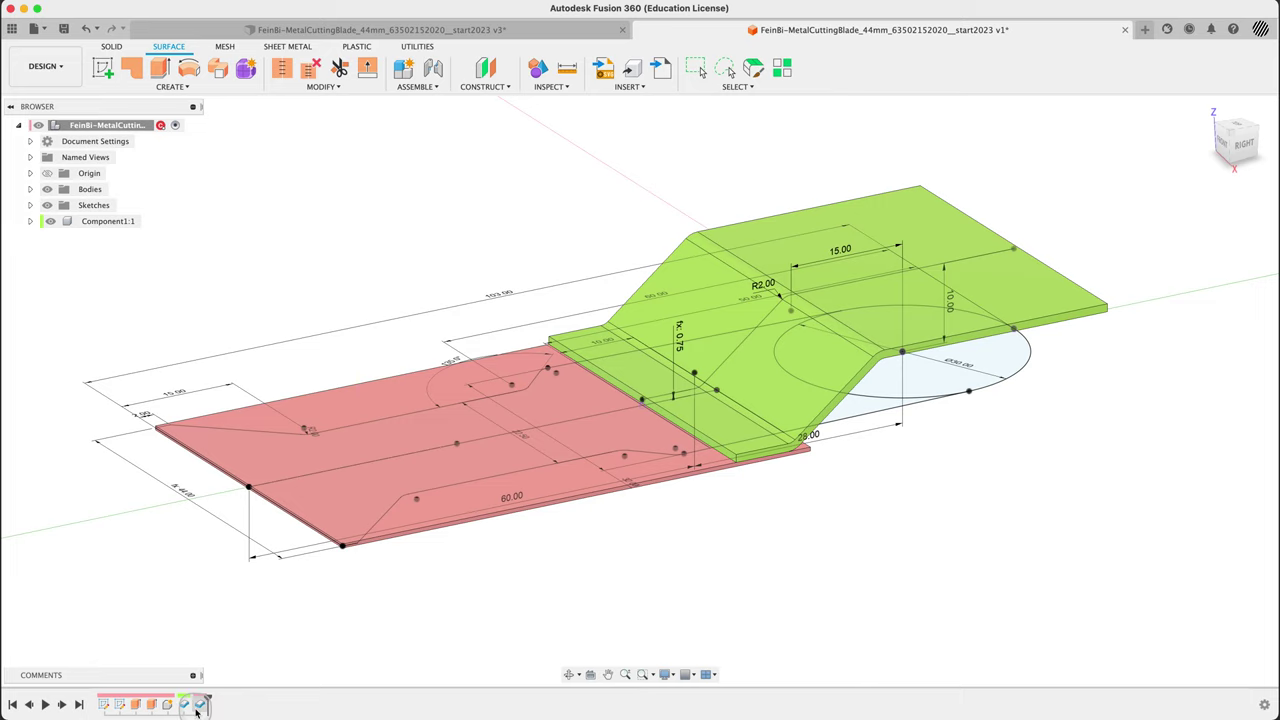
Step: Undo the blade plate's Thicken feature and select the design root
{"action": "key", "text": "super+z"}
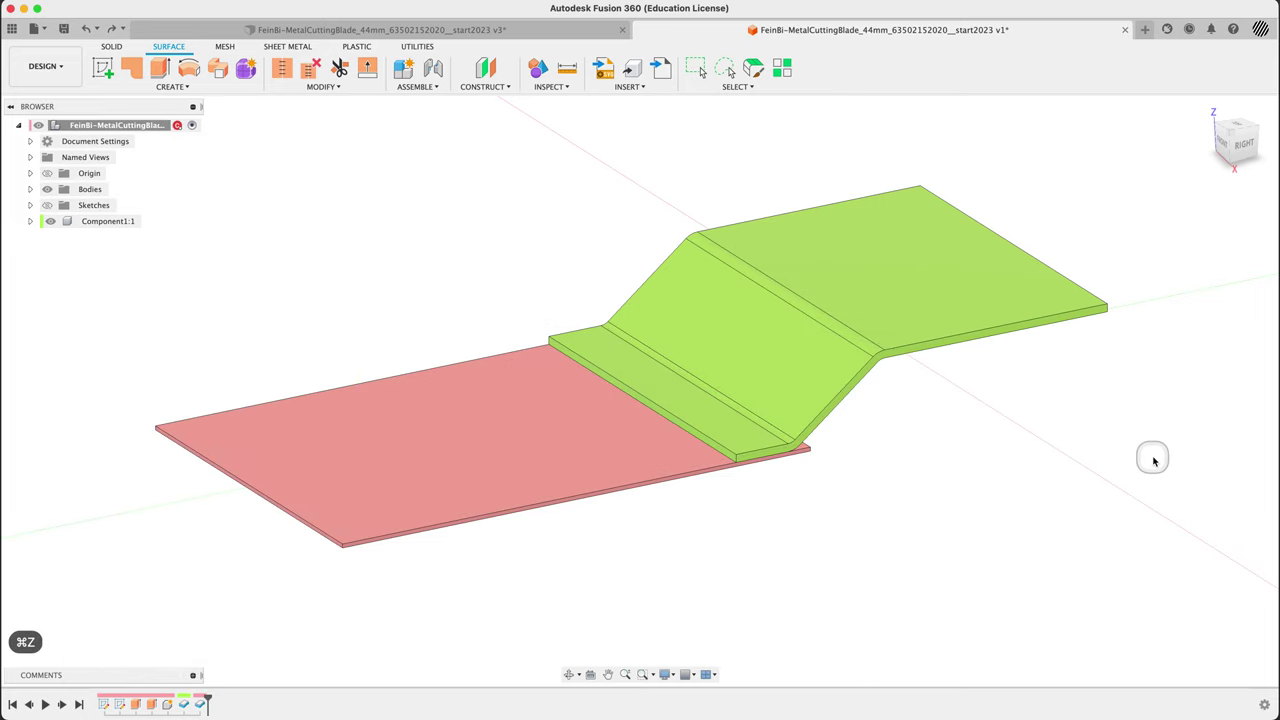
{"action": "key", "text": "super+z"}
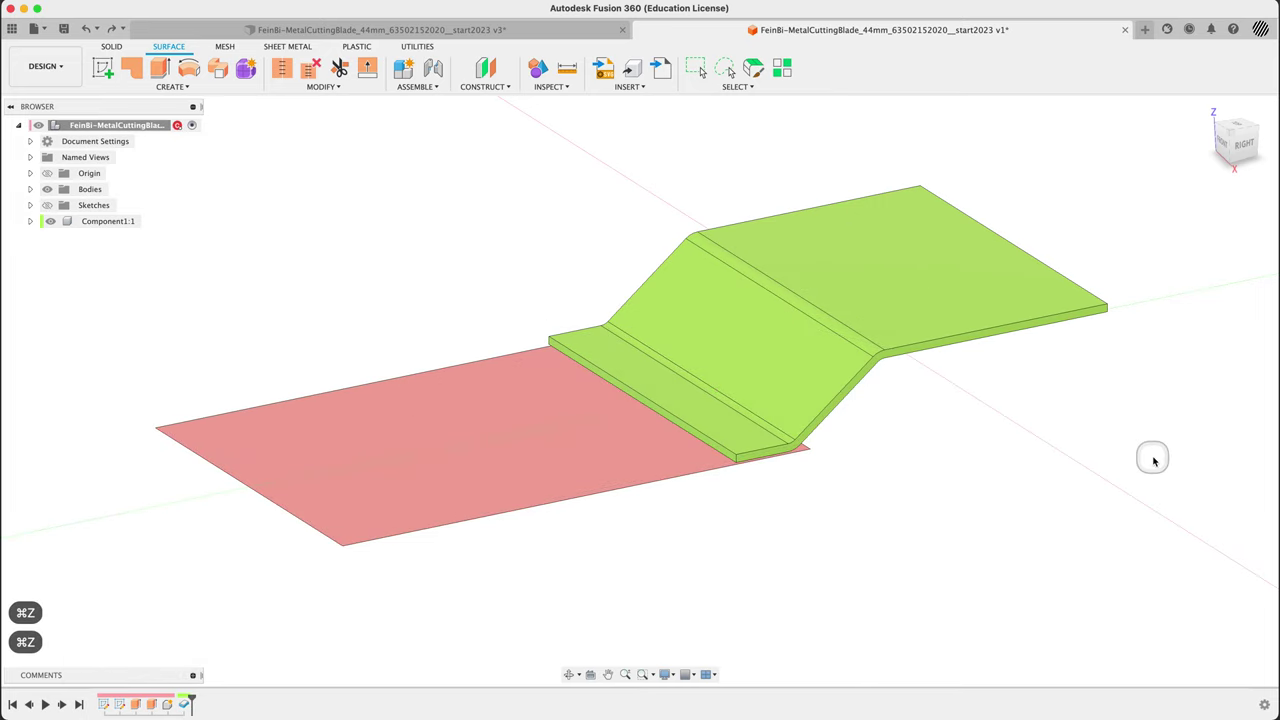
{"action": "left_click", "coordinate": [84, 127]}
Step: Thicken the red surface as a New Component with thickness thickBlade/2
{"action": "type", "text": "s"}
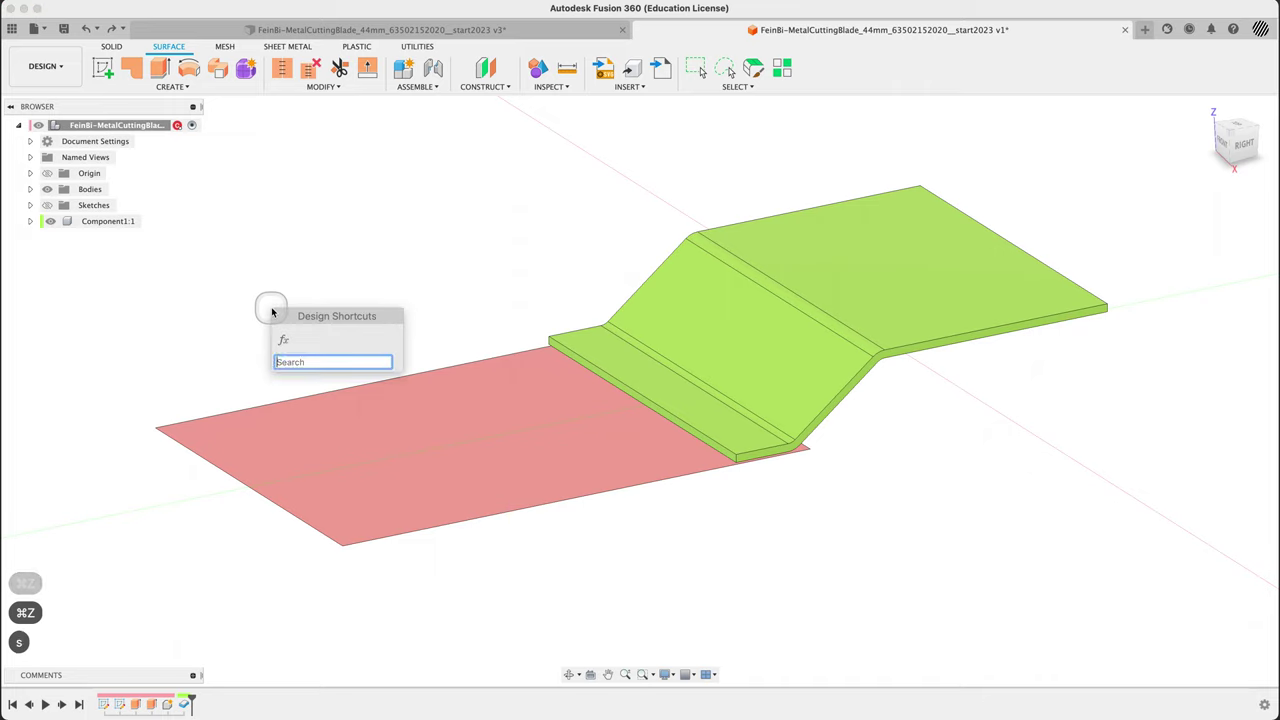
{"action": "type", "text": "thick"}
{"action": "key", "text": "Return"}
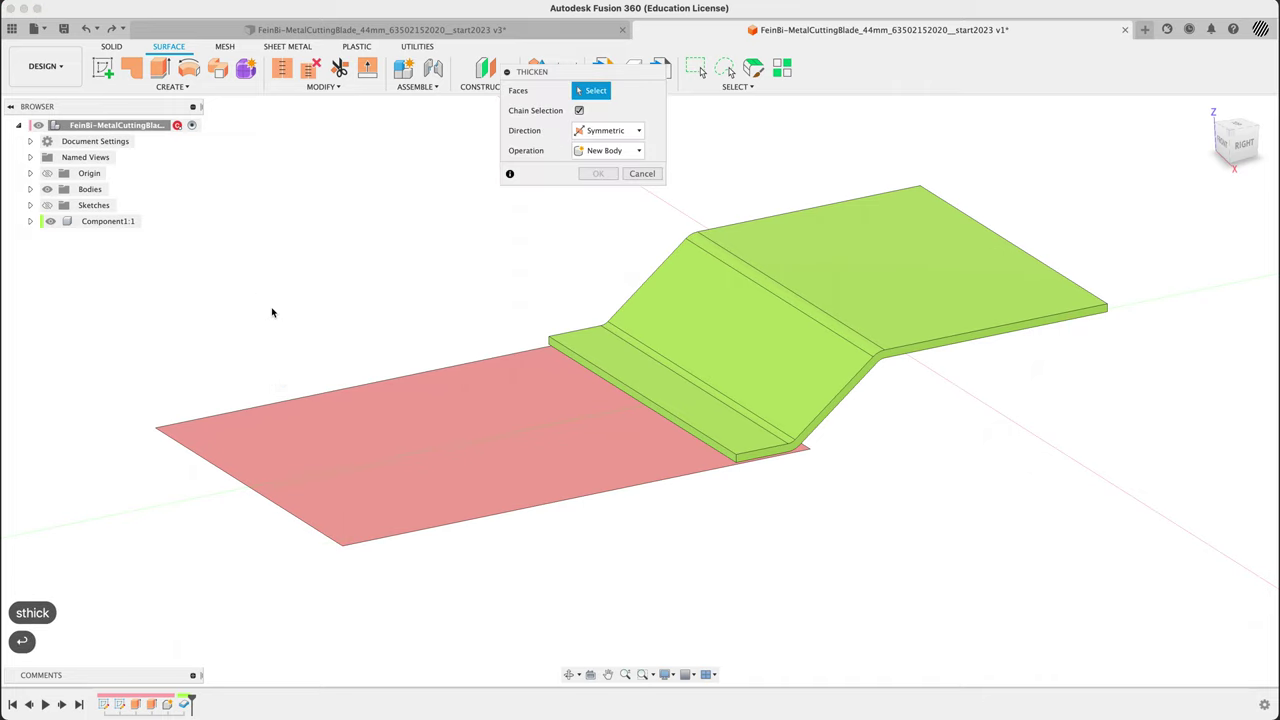
{"action": "left_click", "coordinate": [460, 452]}
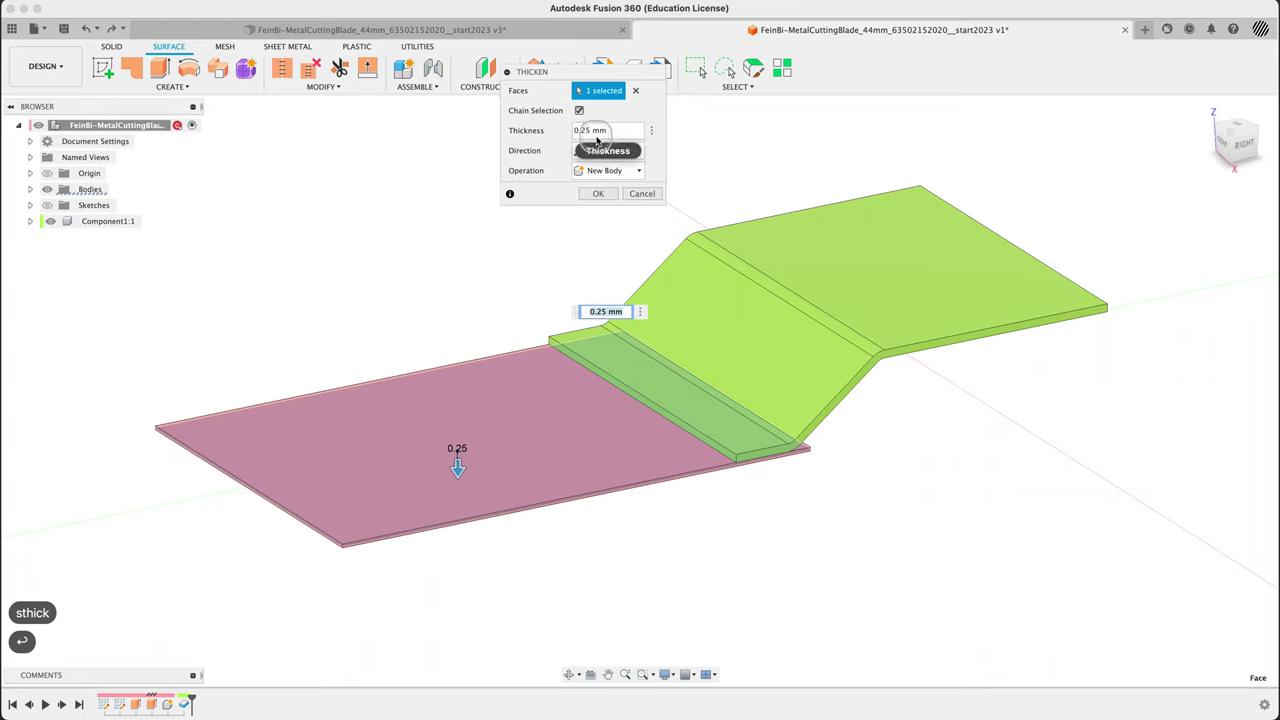
{"action": "left_click", "coordinate": [603, 172]}
{"action": "left_click", "coordinate": [610, 244]}
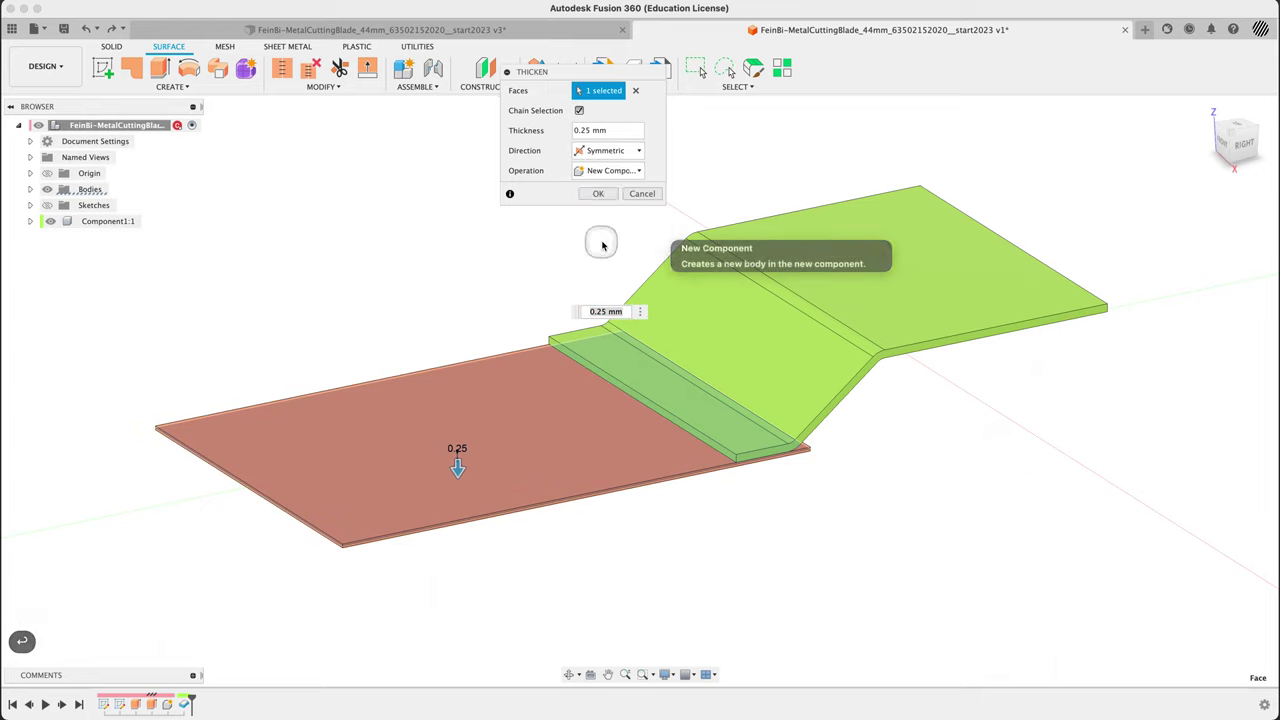
{"action": "left_click", "coordinate": [612, 130]}
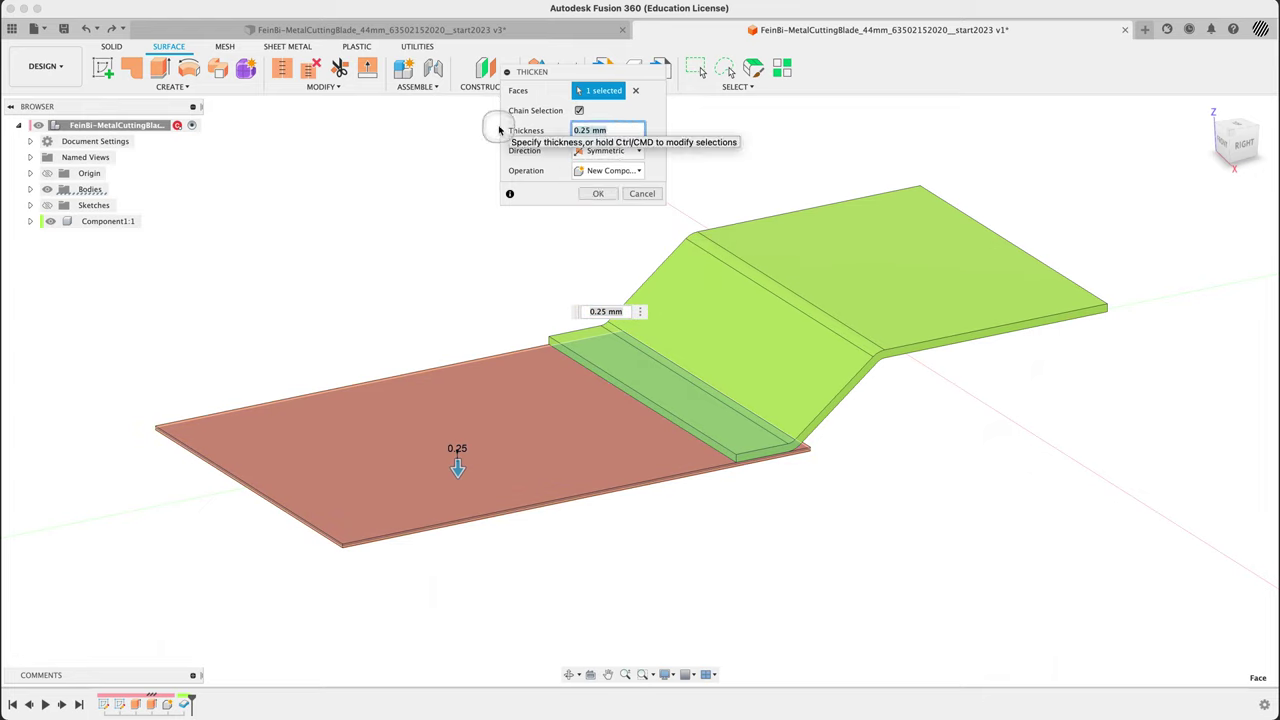
{"action": "type", "text": "b"}
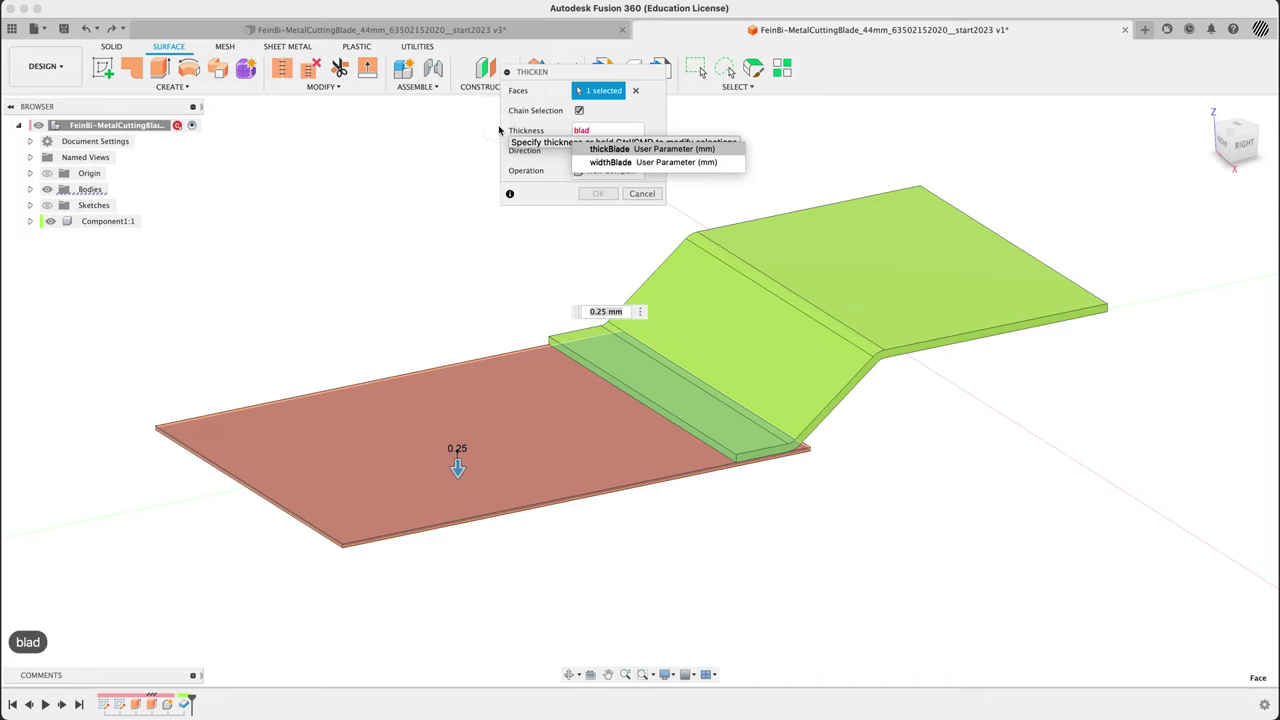
{"action": "type", "text": "lad"}
{"action": "key", "text": "Return"}
{"action": "type", "text": "/2"}
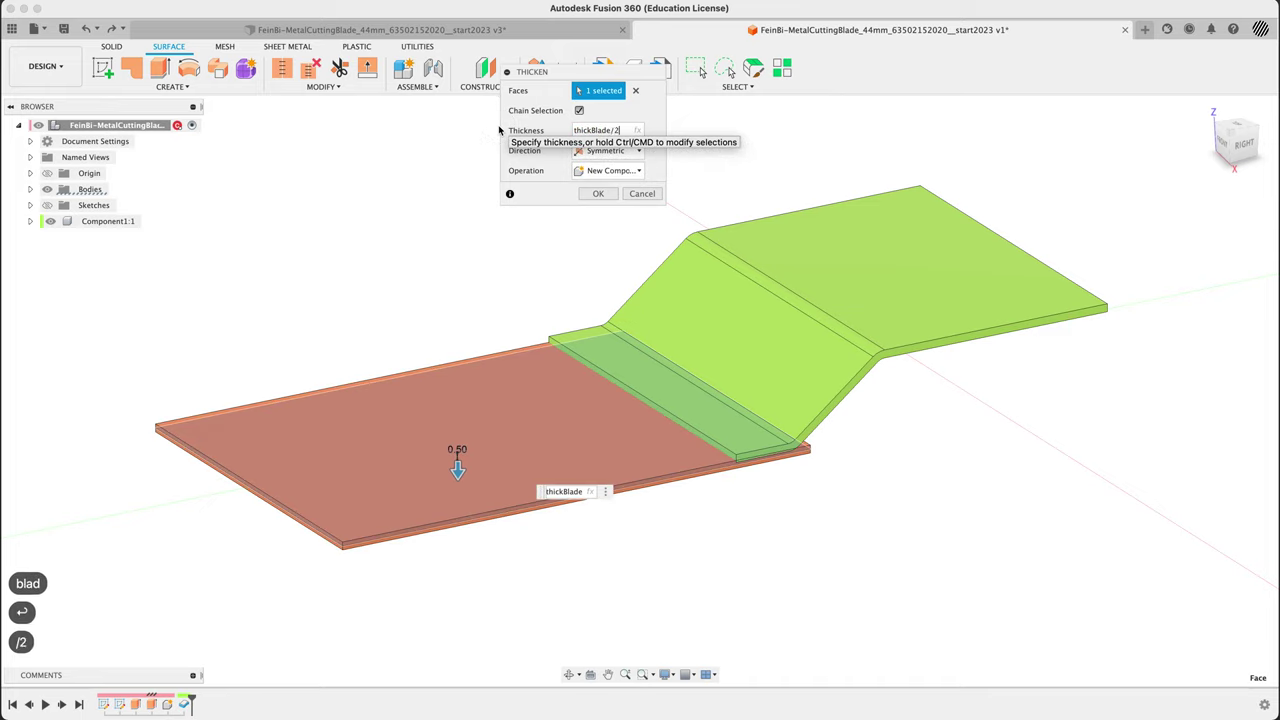
{"action": "left_click", "coordinate": [598, 194]}
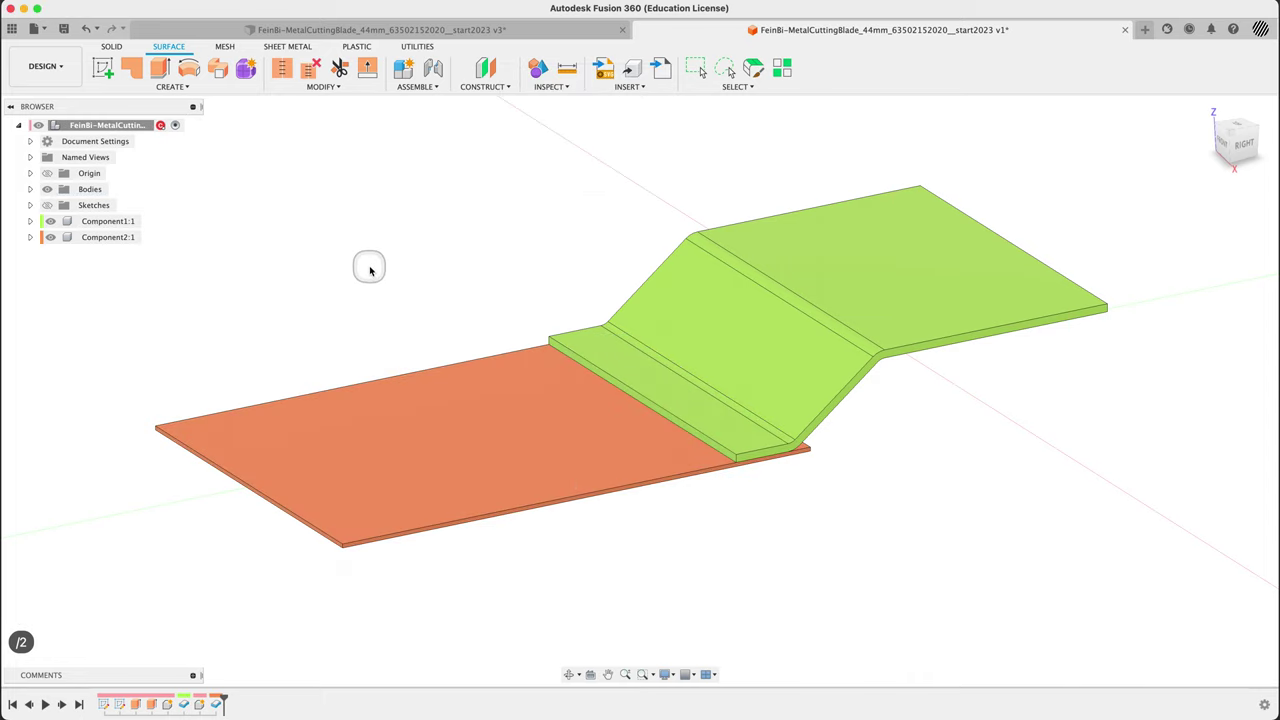
{"action": "middle_click_drag", "start_coordinate": [366, 266], "coordinate": [338, 242], "text": "shift"}
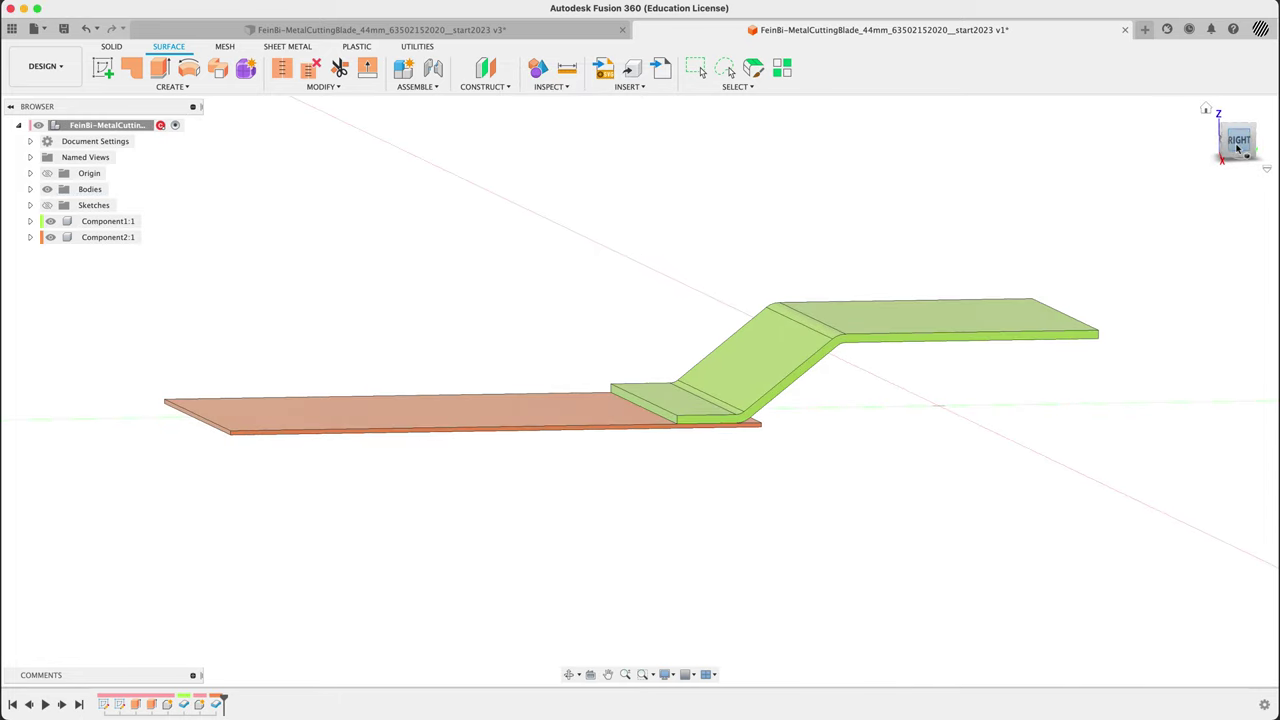
{"action": "left_click", "coordinate": [1237, 145]}
{"action": "scroll", "coordinate": [643, 414], "scroll_direction": "up", "scroll_amount": 5}
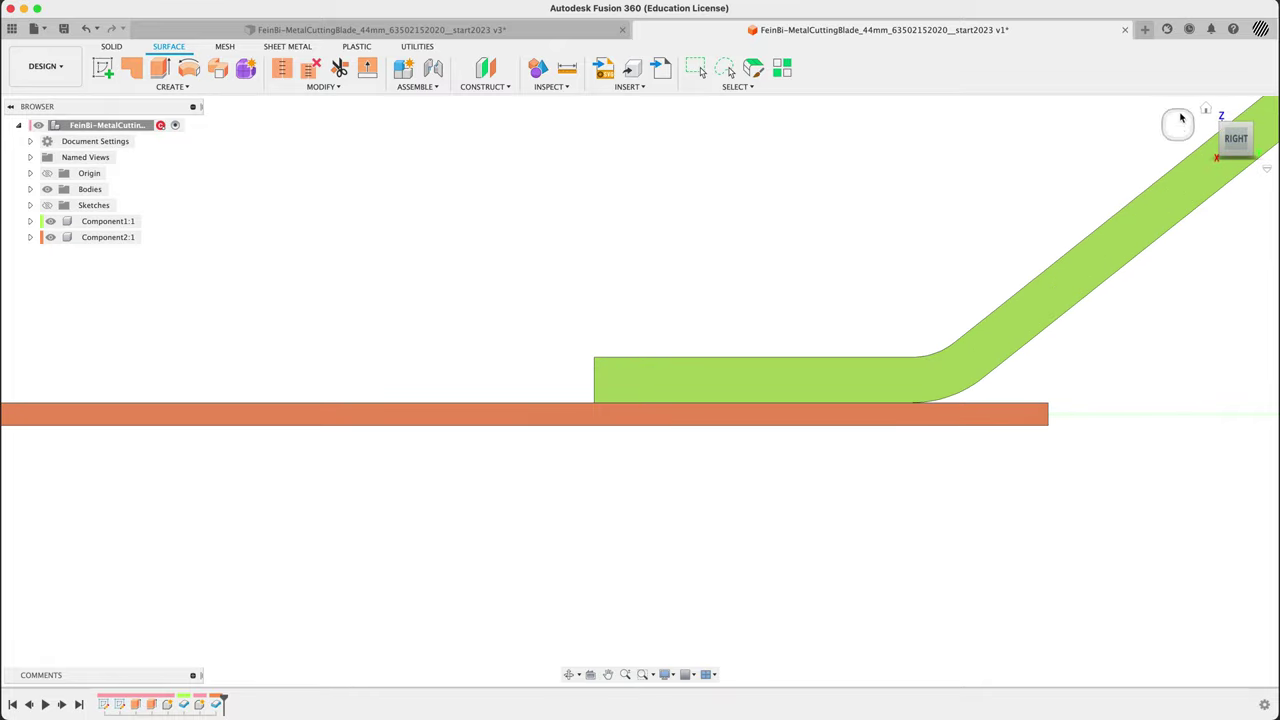
{"action": "left_click", "coordinate": [1206, 109]}
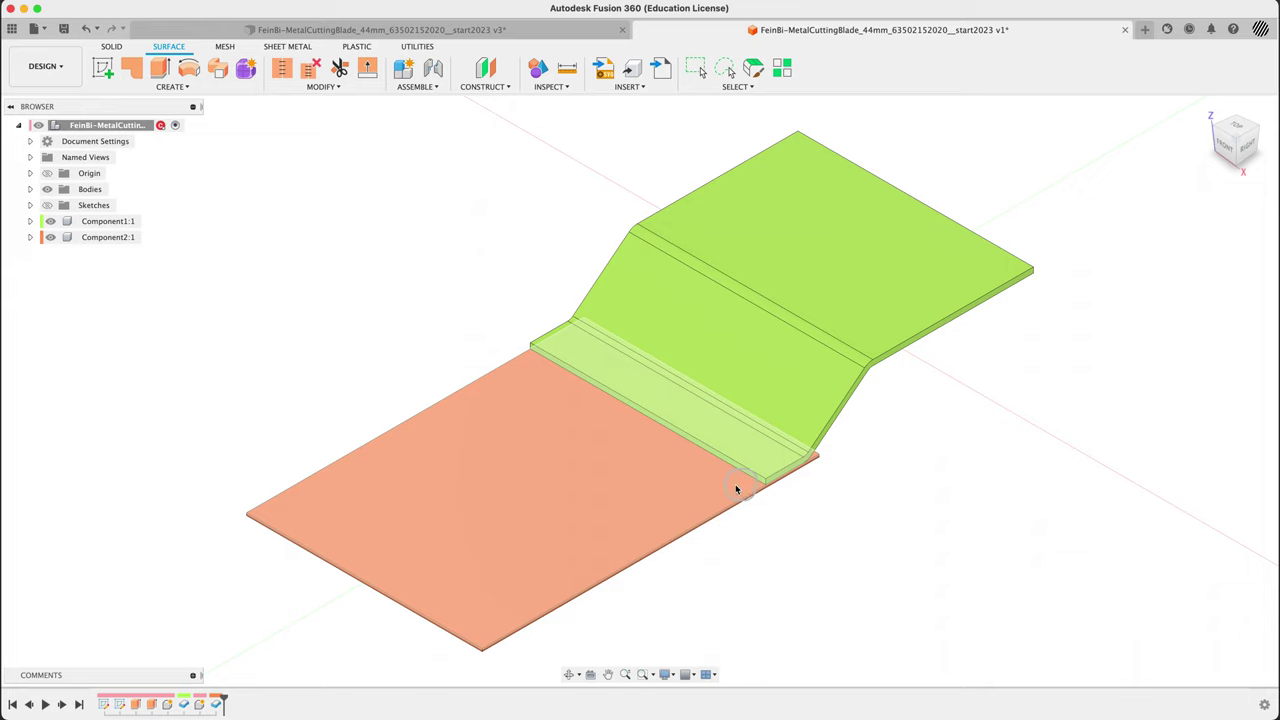
{"action": "middle_click_drag", "start_coordinate": [303, 365], "coordinate": [403, 277], "text": "shift"}
{"action": "middle_click_drag", "start_coordinate": [849, 531], "coordinate": [407, 607], "text": "shift"}
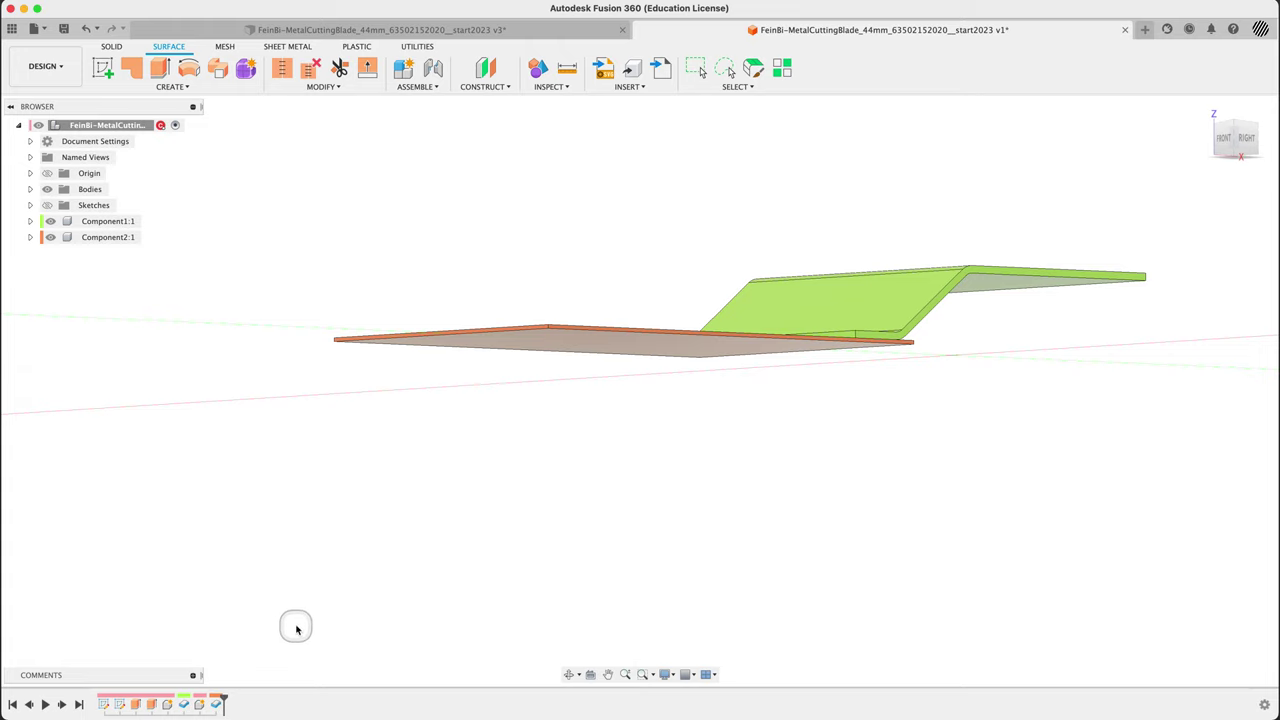
{"action": "middle_click_drag", "start_coordinate": [657, 394], "coordinate": [732, 413], "text": "shift"}
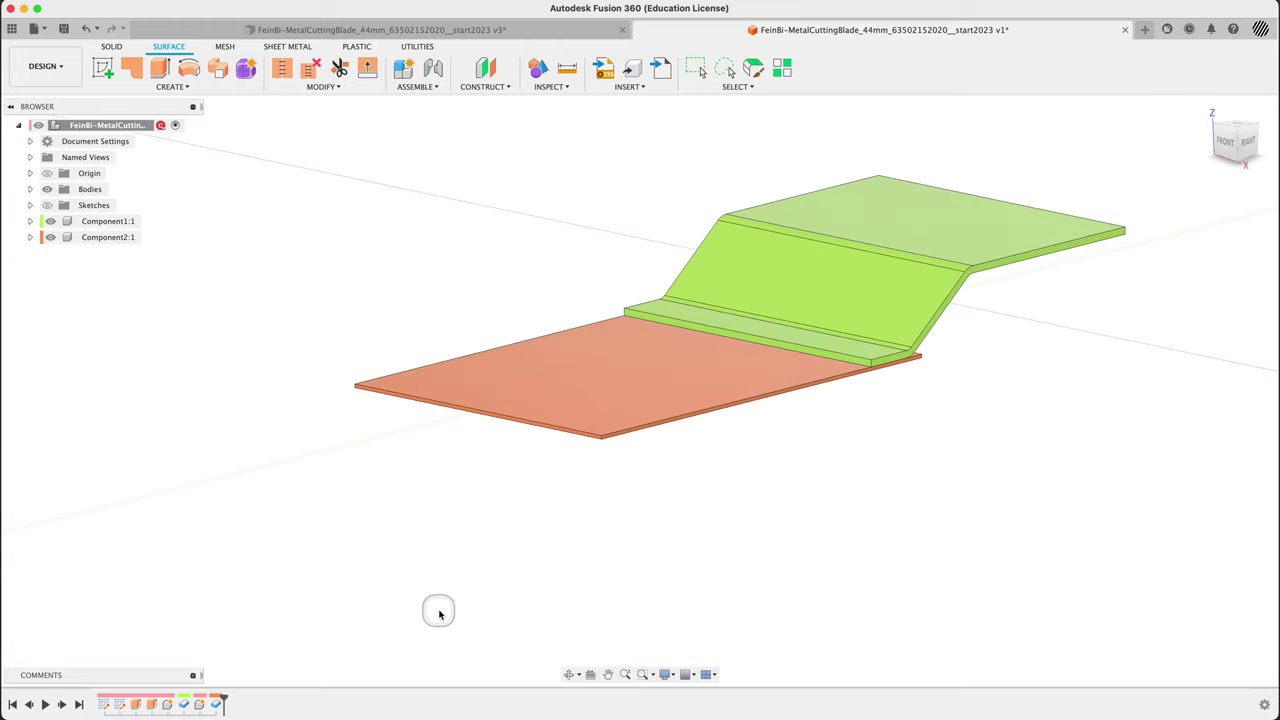
Step: Return to the Home view and turn on the Sketches group to overlay the dimensioned sketches
{"action": "left_click", "coordinate": [199, 704]}
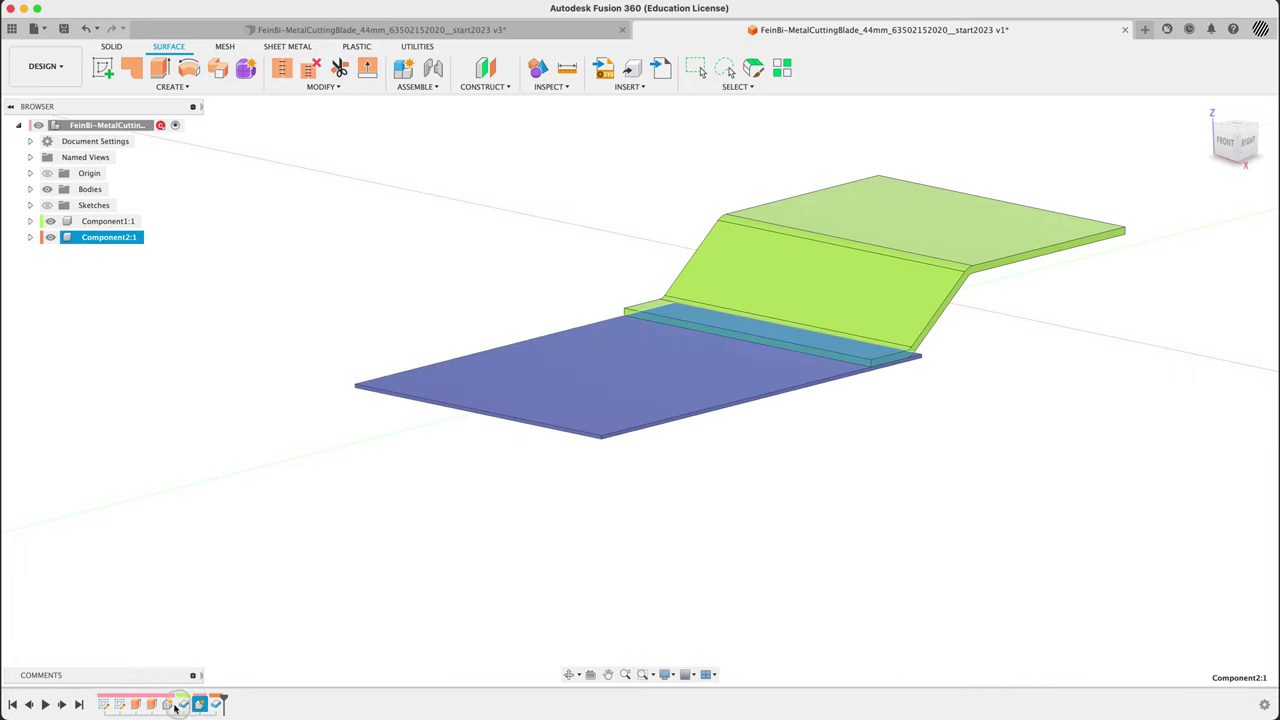
{"action": "key", "text": "Escape"}
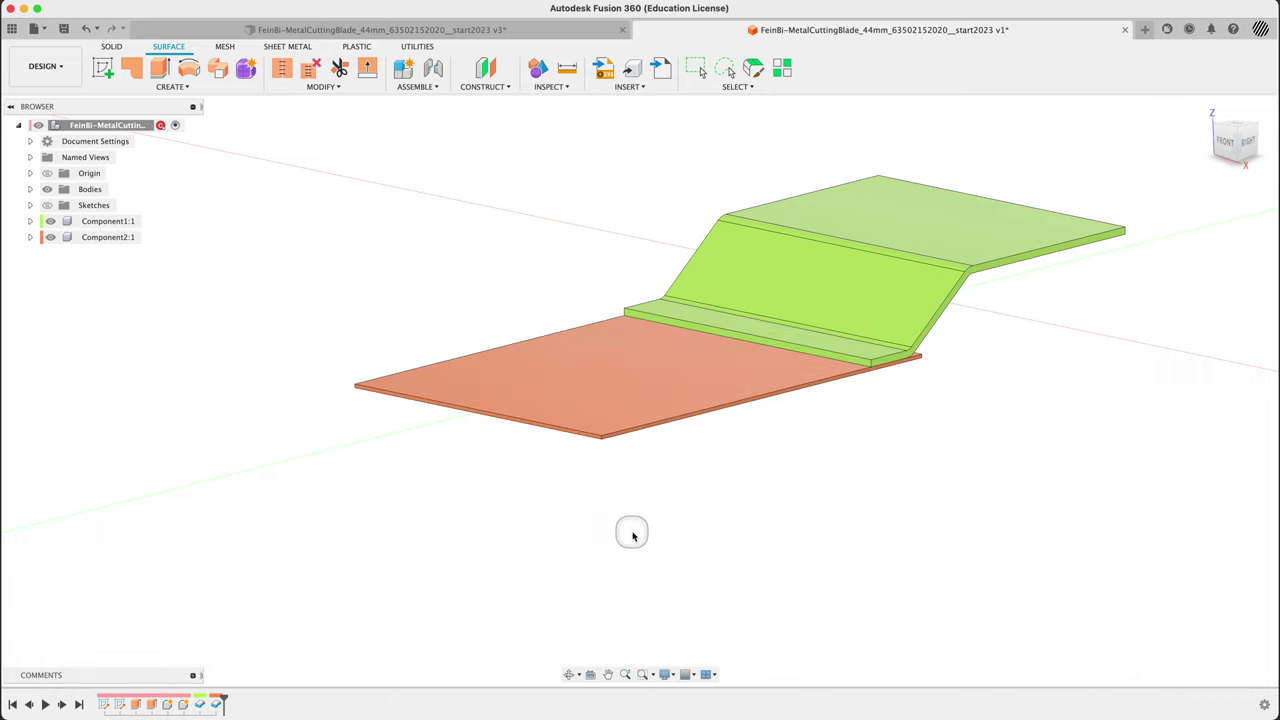
{"action": "left_click", "coordinate": [1208, 112]}
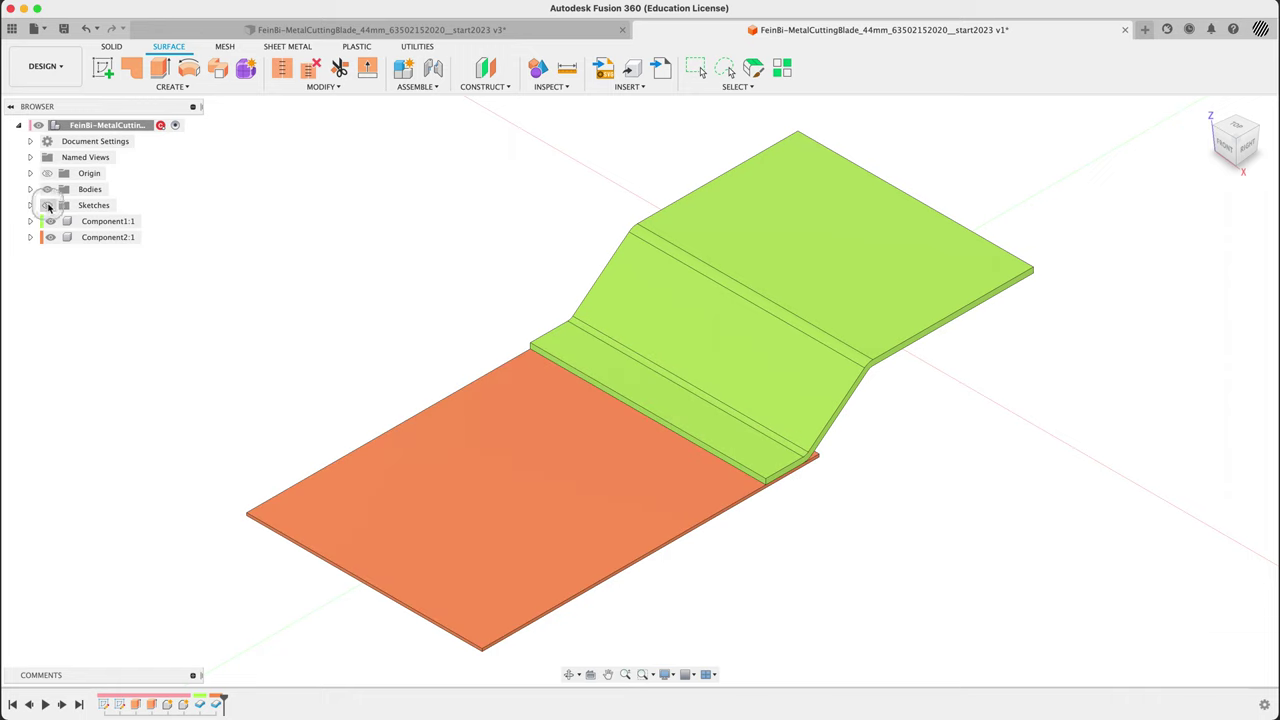
{"action": "left_click", "coordinate": [47, 205]}
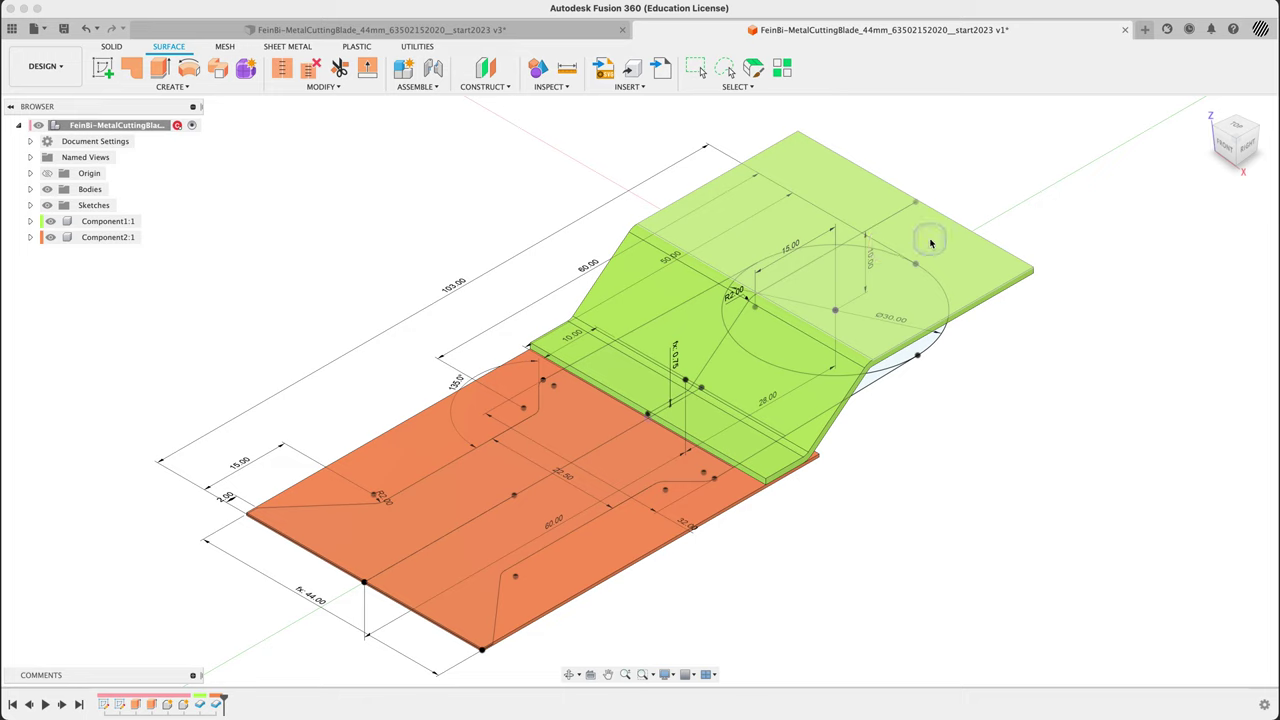
{"action": "left_click", "coordinate": [353, 344]}
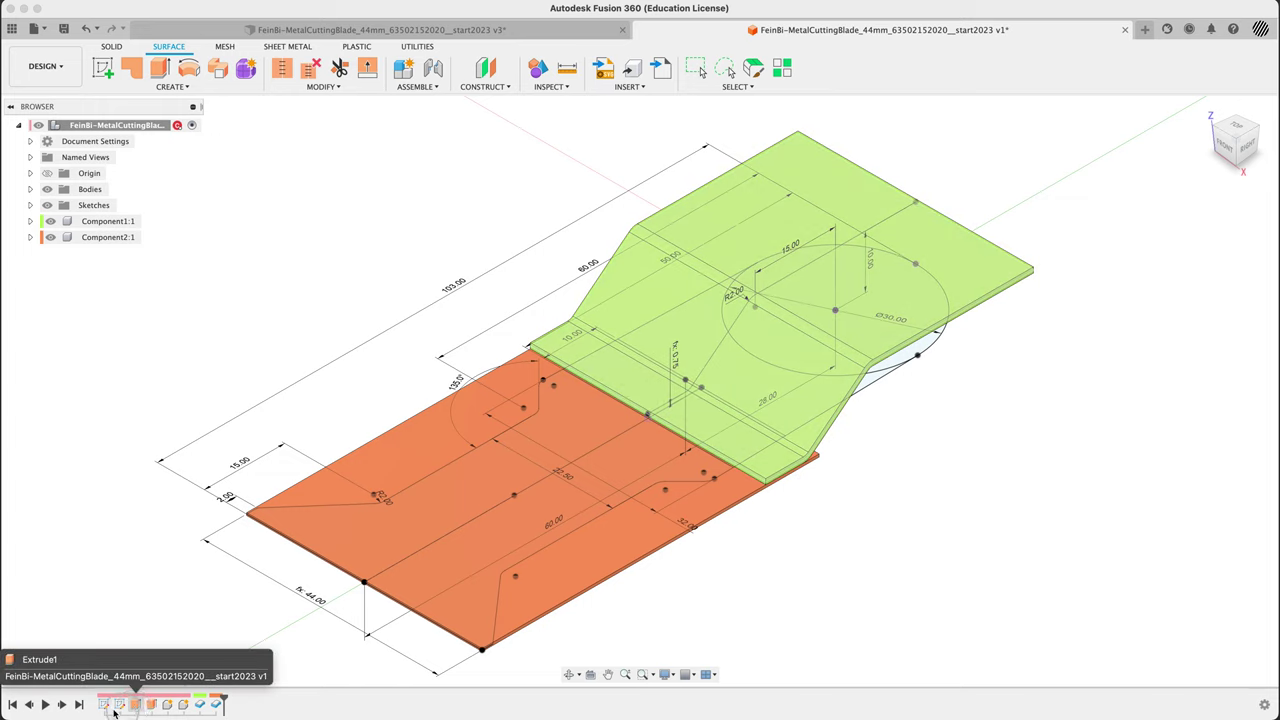
{"action": "left_click", "coordinate": [62, 704]}
Step: Roll the history marker back to the Extrude and show Body1, Body2 and the layout and profile sketches
{"action": "right_click", "coordinate": [166, 706]}
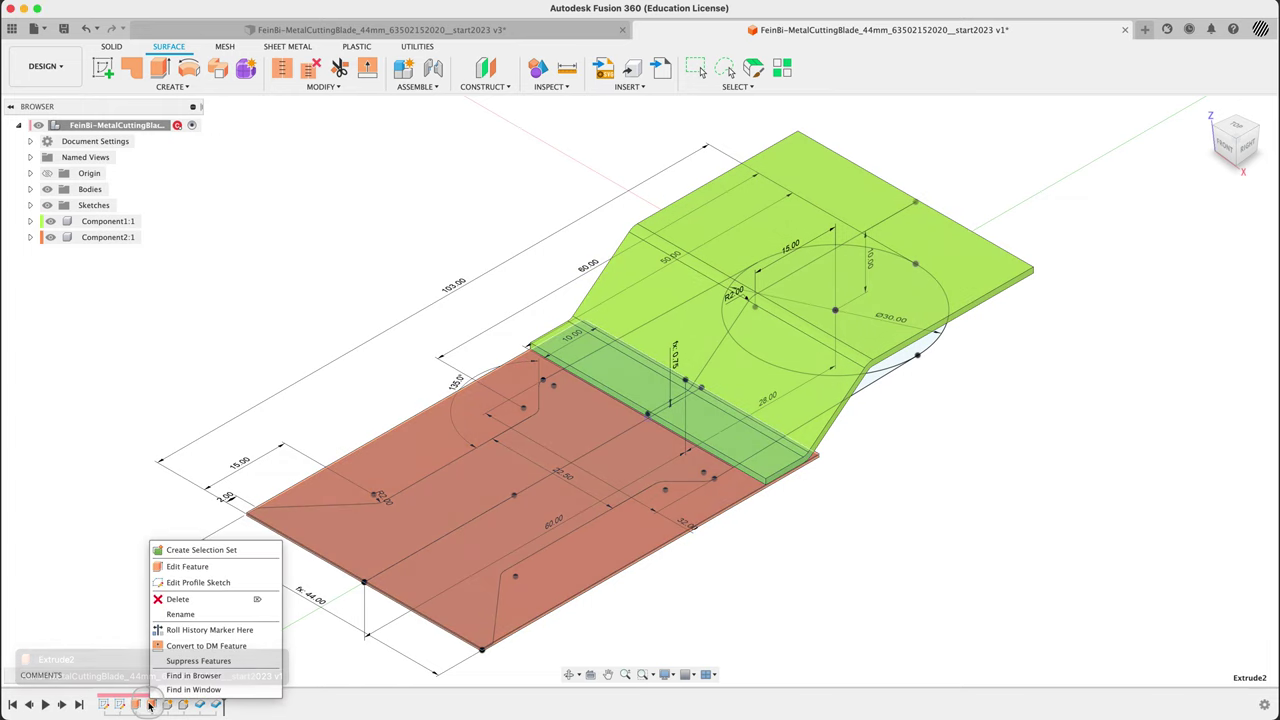
{"action": "left_click", "coordinate": [205, 630]}
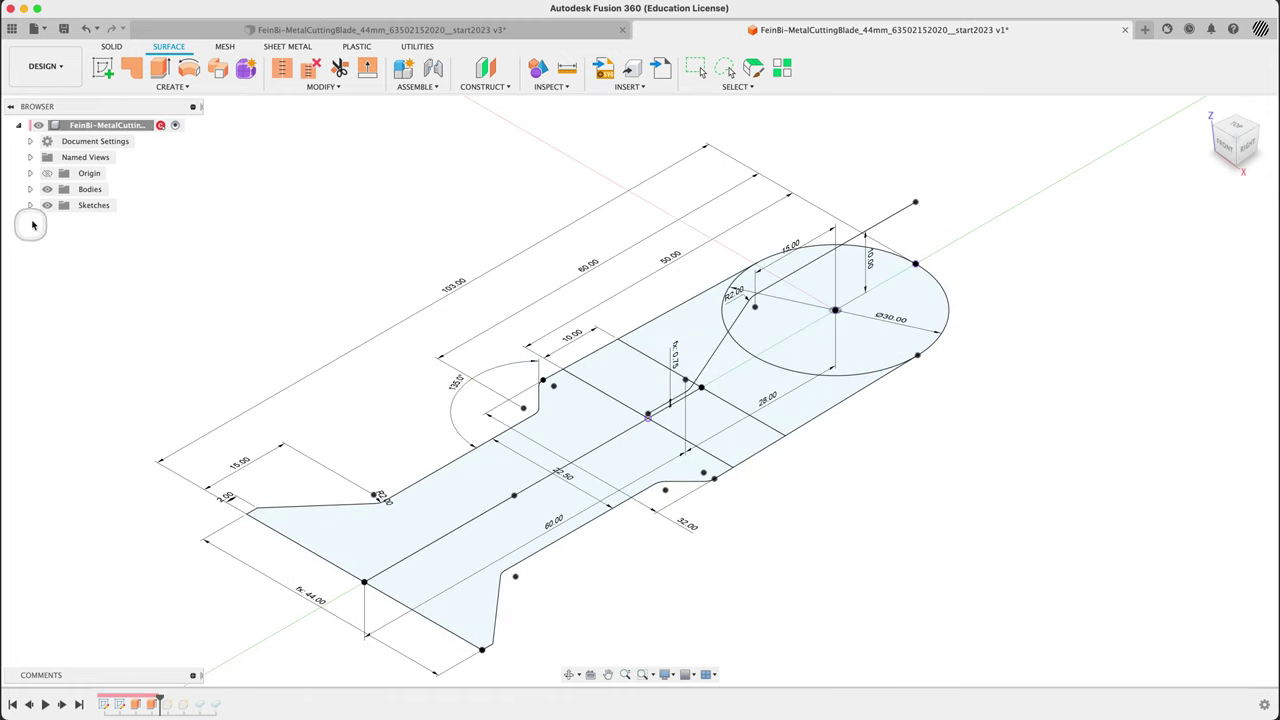
{"action": "left_click", "coordinate": [30, 189]}
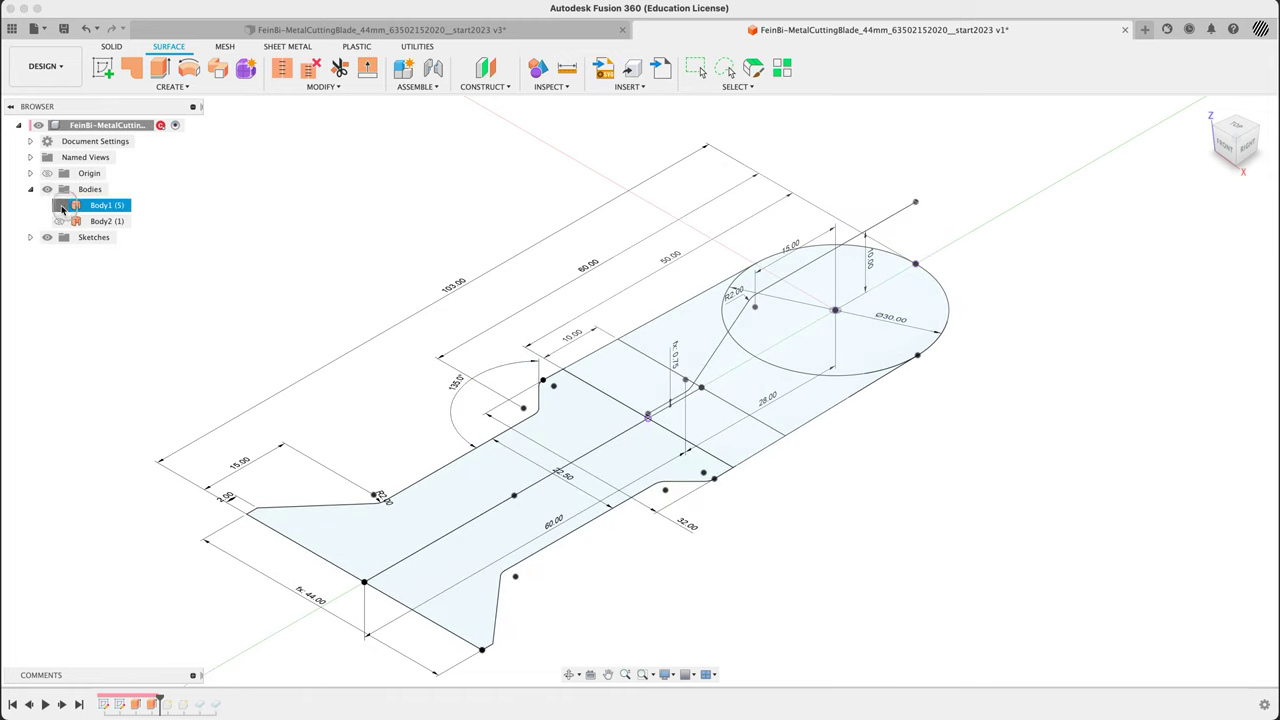
{"action": "left_click", "coordinate": [59, 205]}
{"action": "left_click", "coordinate": [59, 221]}
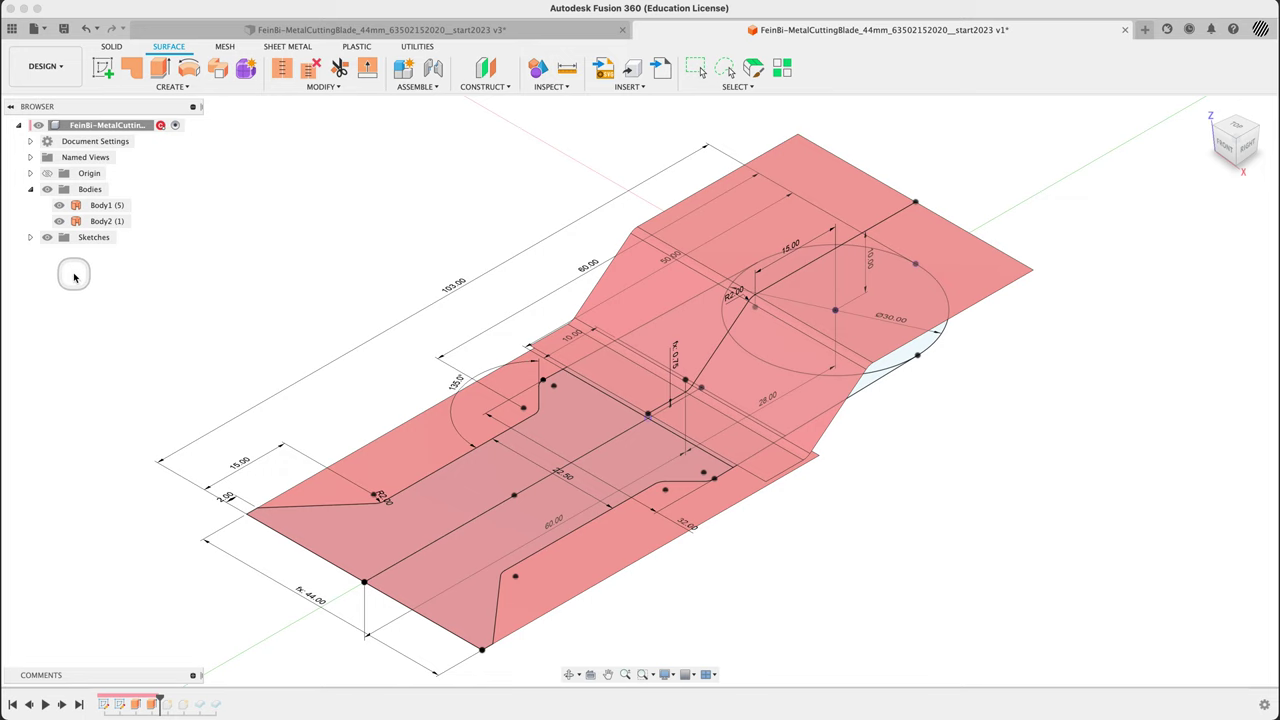
{"action": "left_click", "coordinate": [30, 237]}
{"action": "middle_click_drag", "start_coordinate": [280, 311], "coordinate": [358, 268]}
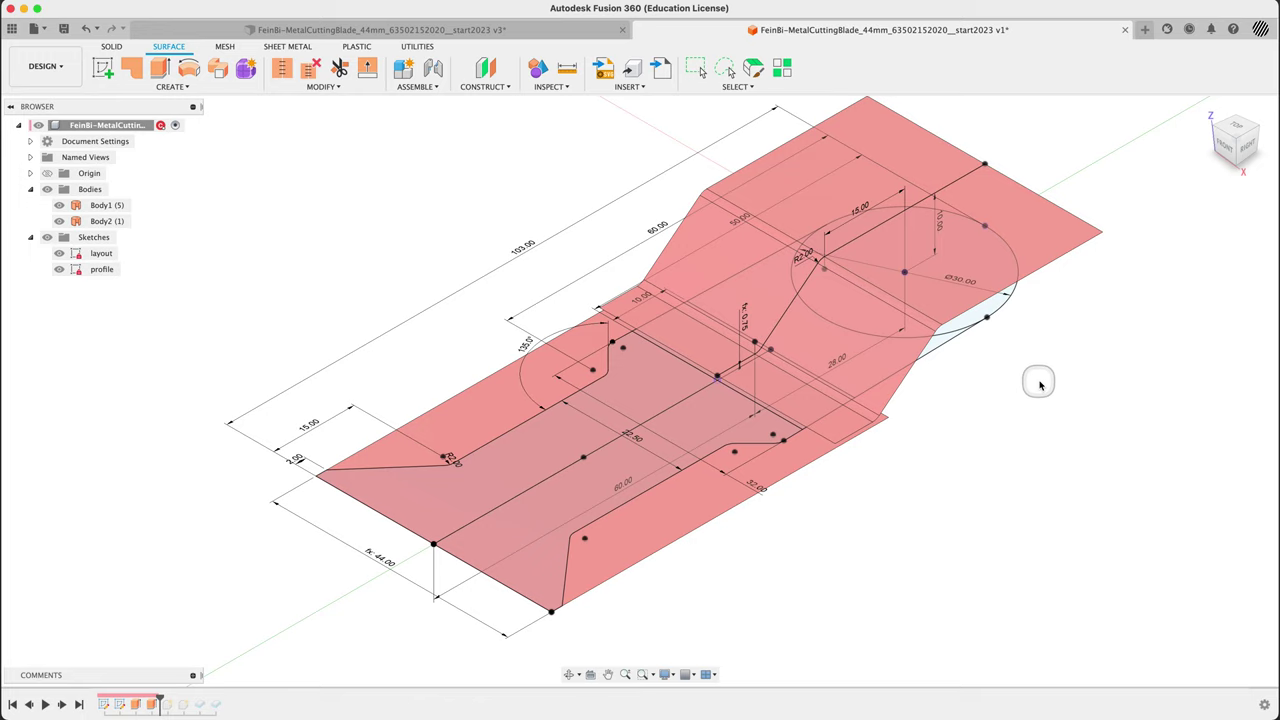
{"action": "mouse_move", "coordinate": [1043, 393]}
{"action": "middle_mouse_down", "text": "shift"}
{"action": "mouse_move", "coordinate": [1014, 351]}
{"action": "mouse_move", "coordinate": [1040, 397]}
{"action": "middle_mouse_up", "text": "shift"}
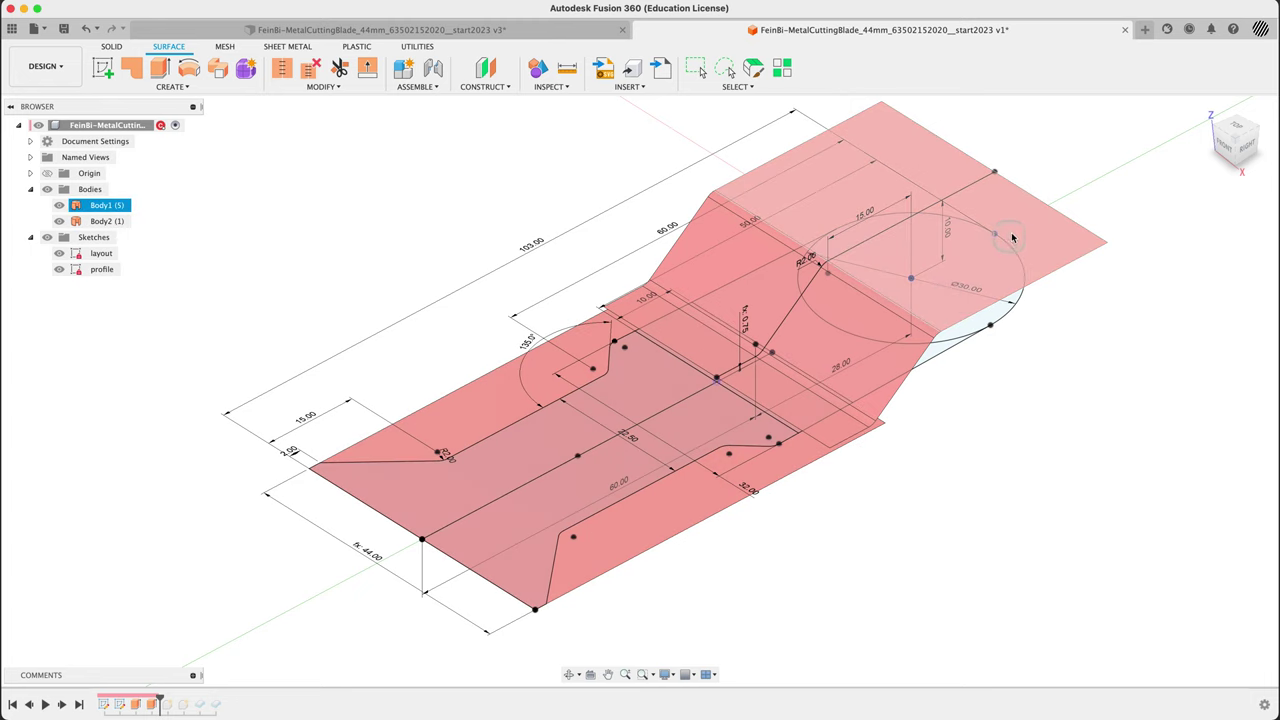
{"action": "left_click", "coordinate": [550, 177]}
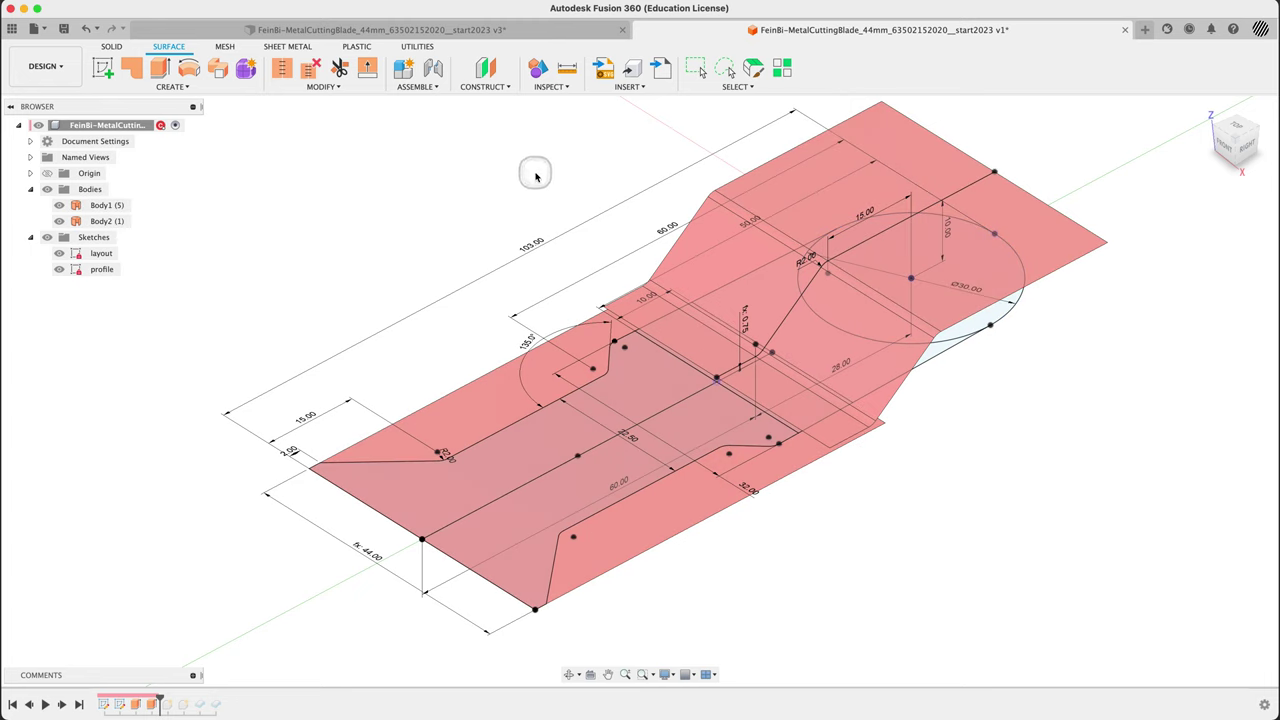
{"action": "type", "text": "ssplit"}
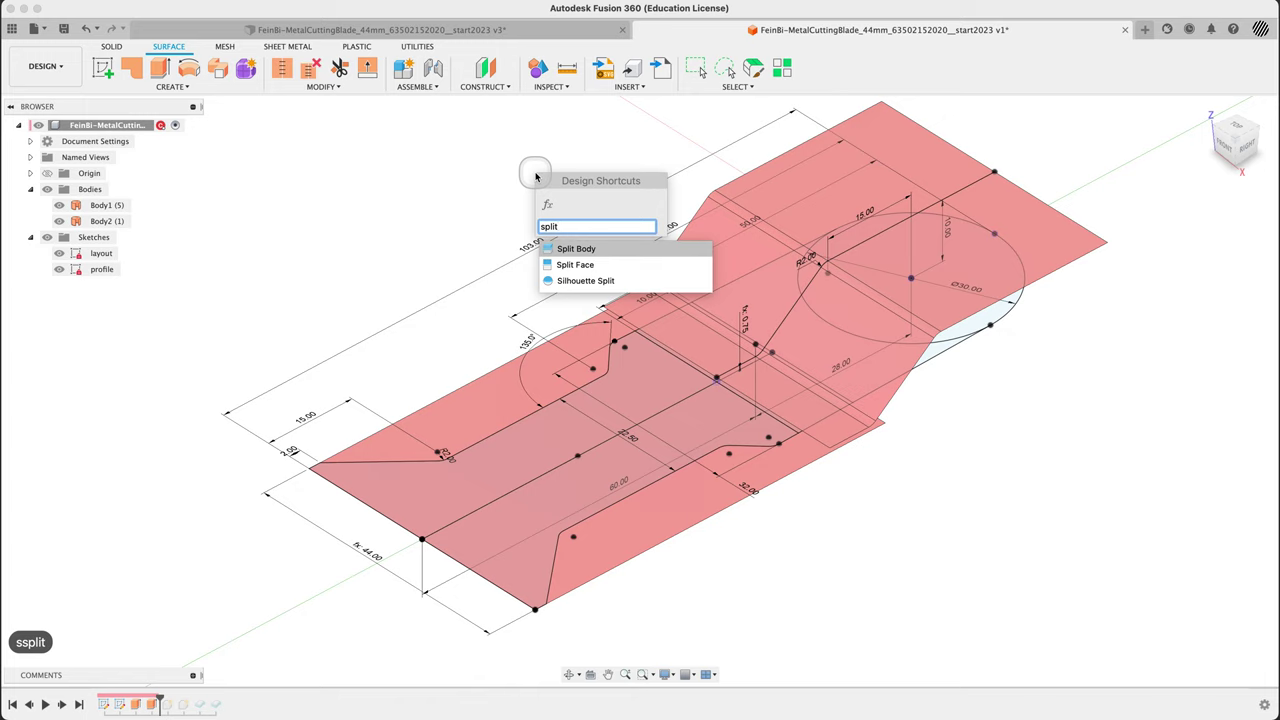
{"action": "key", "text": "Down"}
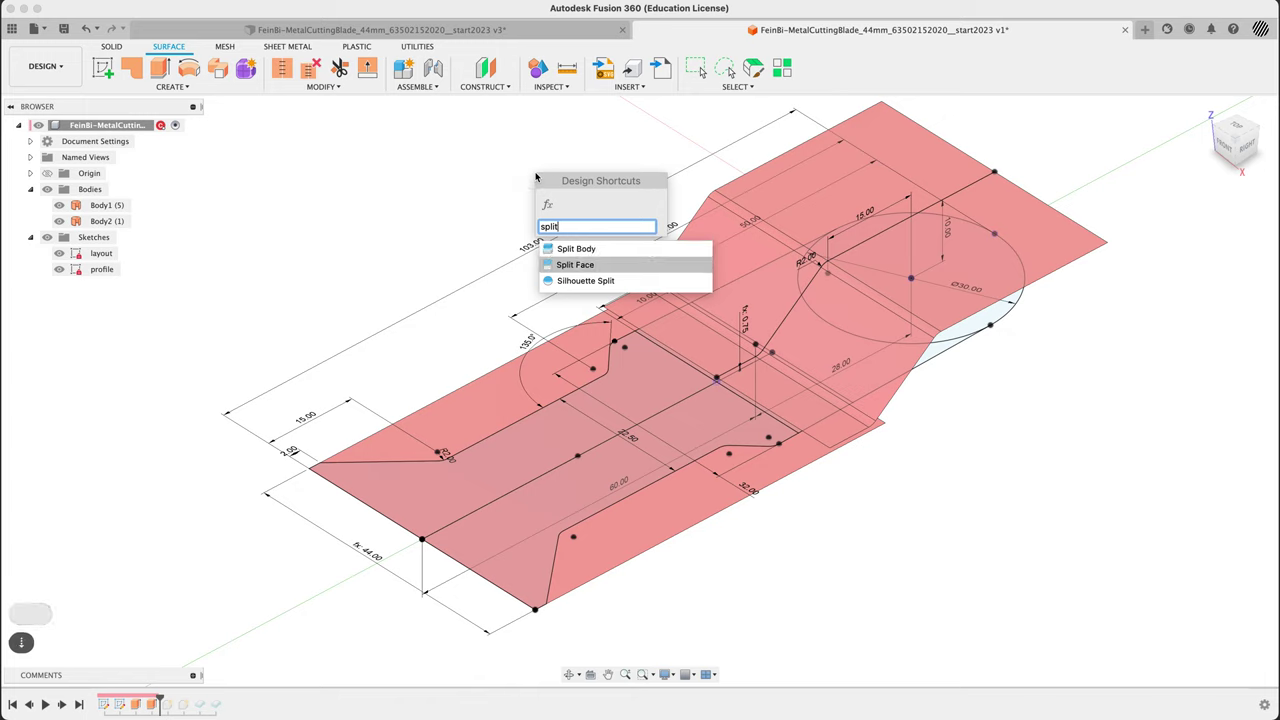
{"action": "key", "text": "Up"}
{"action": "key", "text": "Down"}
{"action": "key", "text": "Return"}
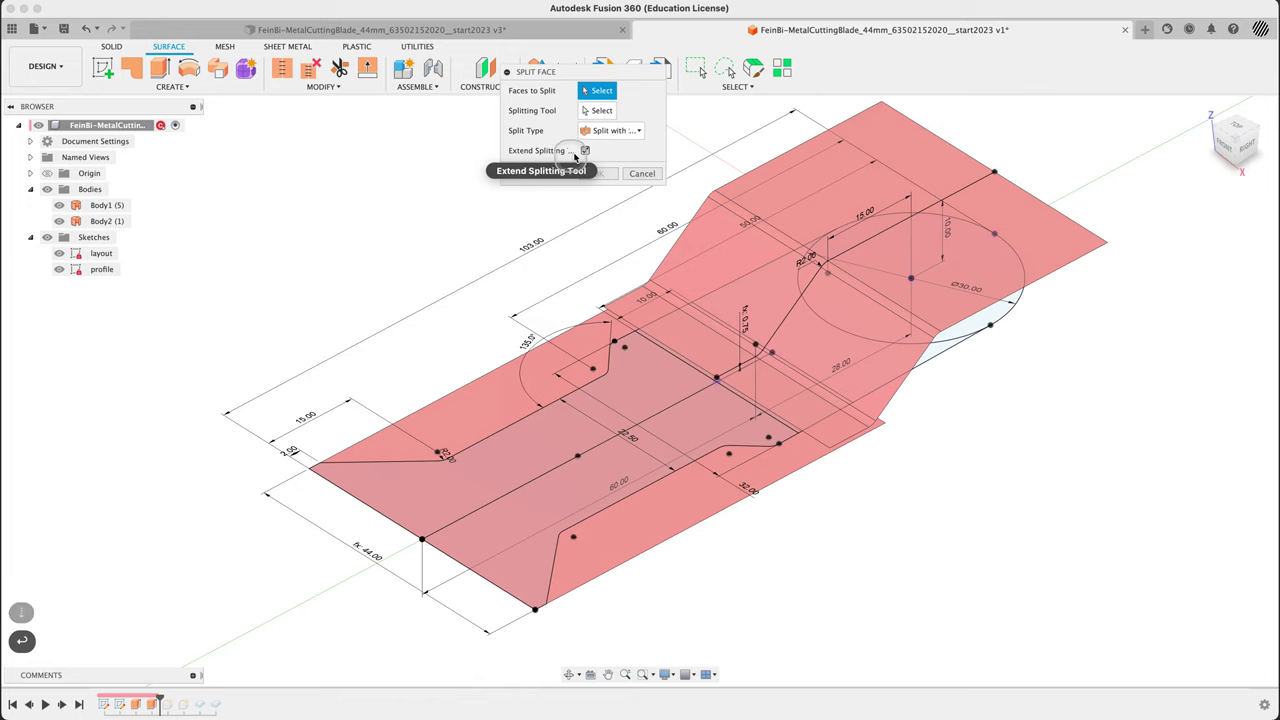
{"action": "left_click", "coordinate": [1069, 242]}
{"action": "left_click", "coordinate": [1069, 242]}
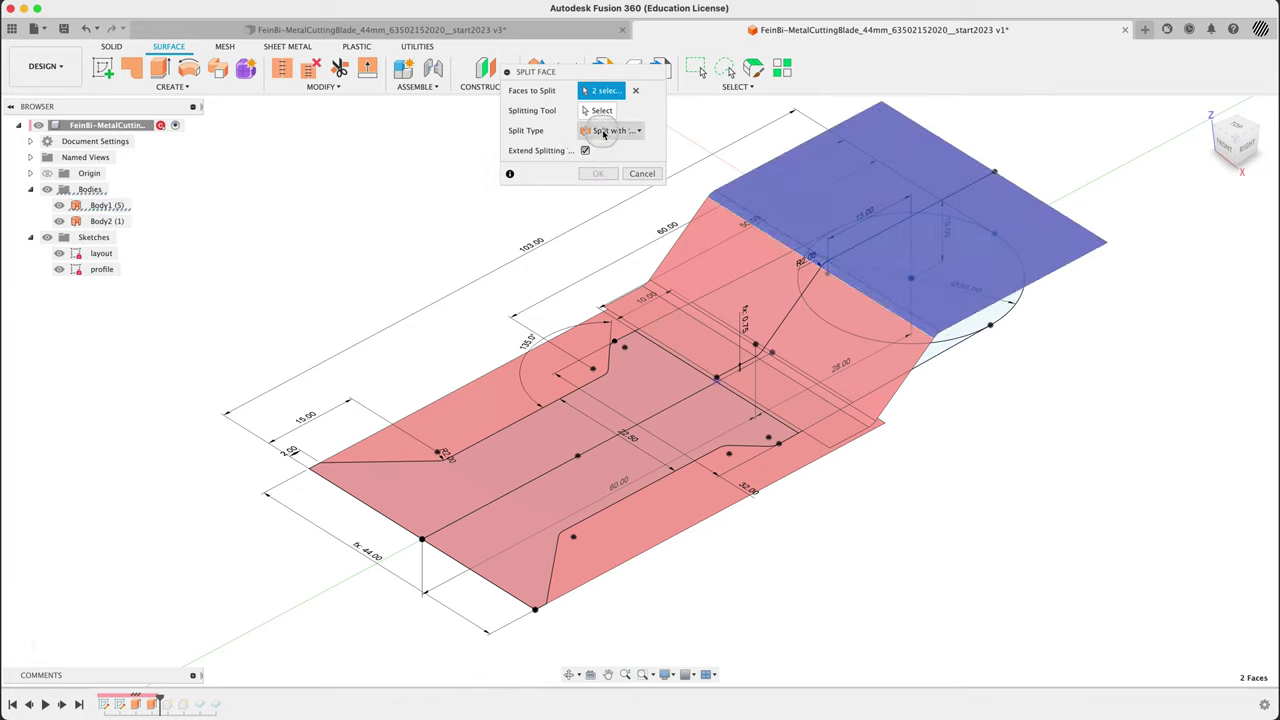
{"action": "left_click_drag", "start_coordinate": [565, 72], "coordinate": [497, 180]}
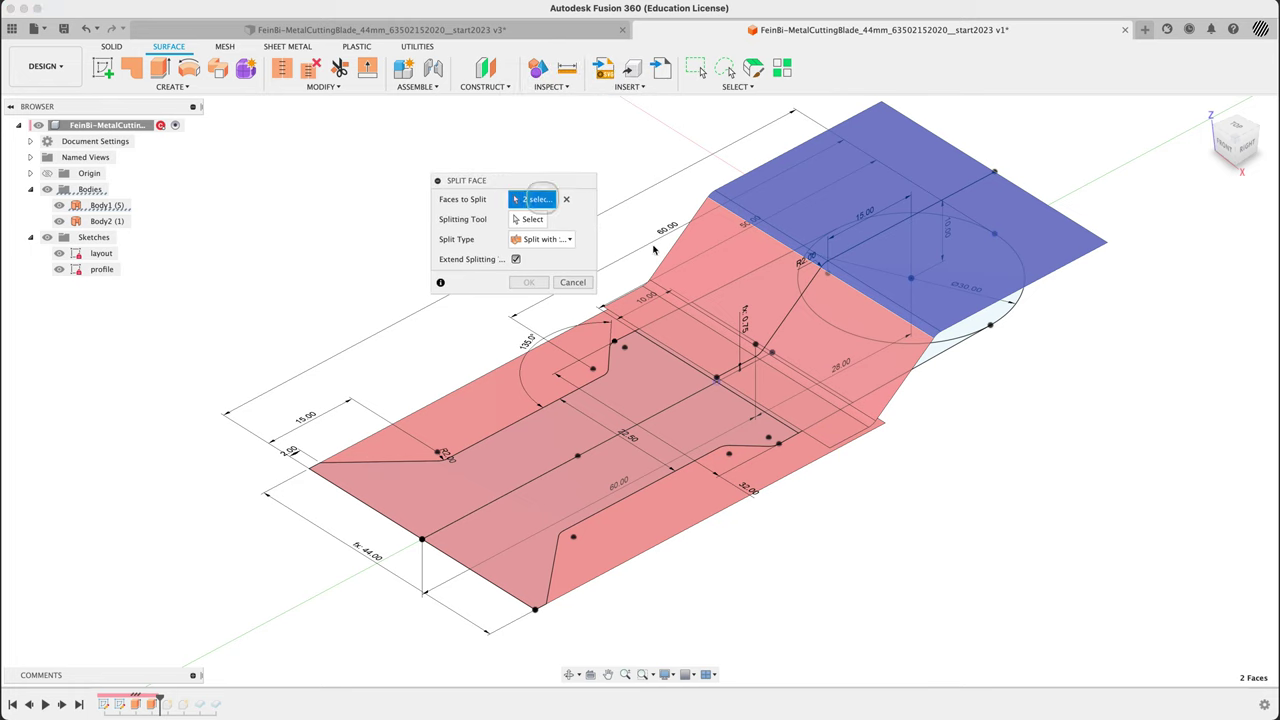
{"action": "left_click", "coordinate": [775, 305]}
{"action": "left_click", "coordinate": [720, 350]}
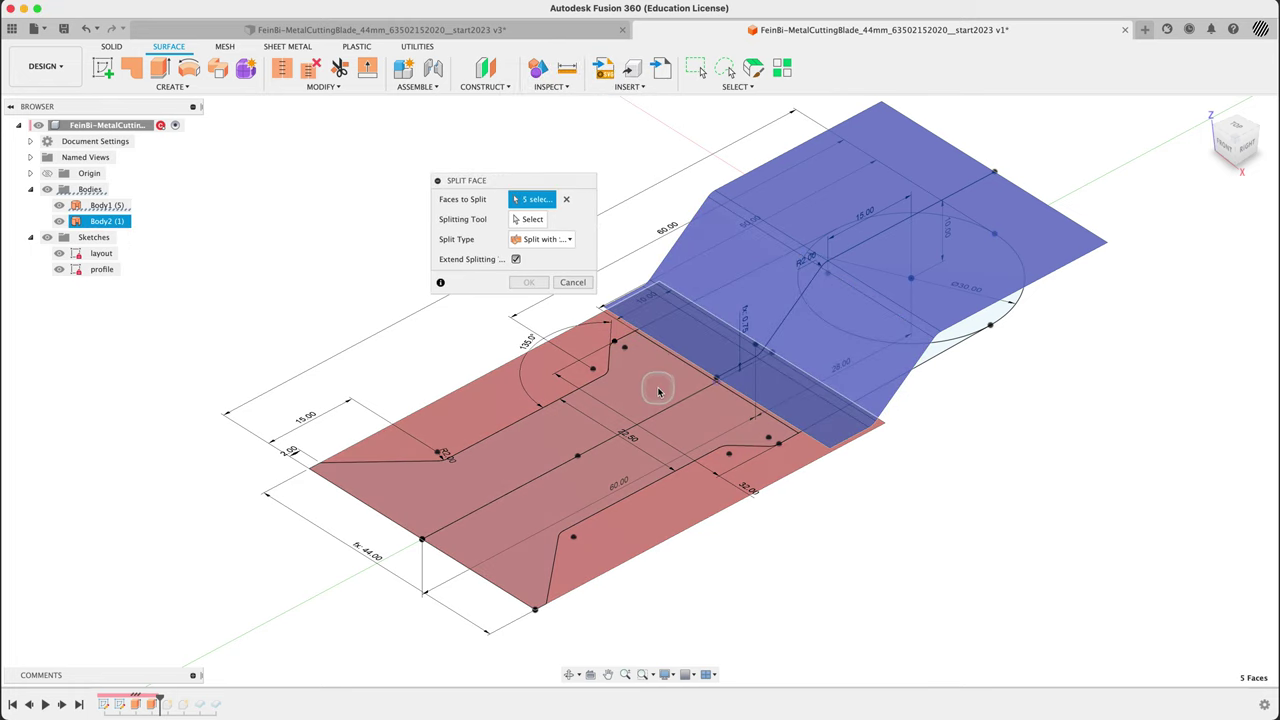
{"action": "left_click", "coordinate": [657, 389]}
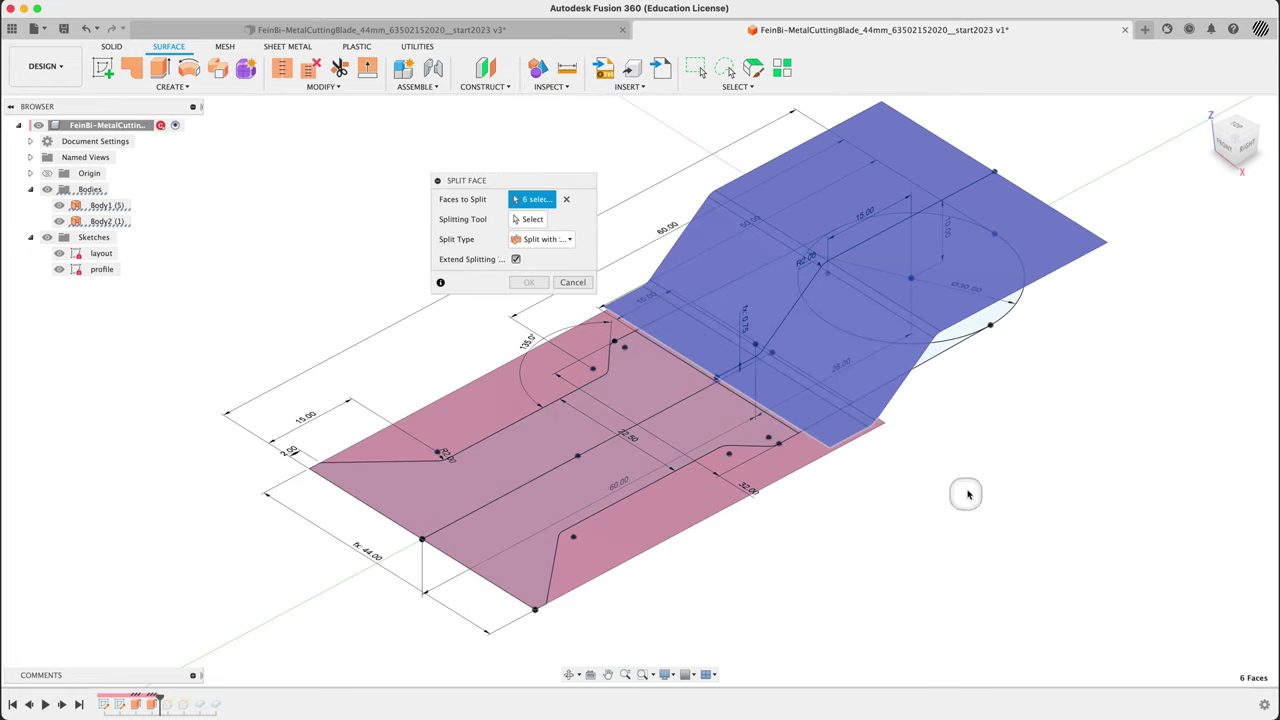
{"action": "left_click", "coordinate": [530, 219]}
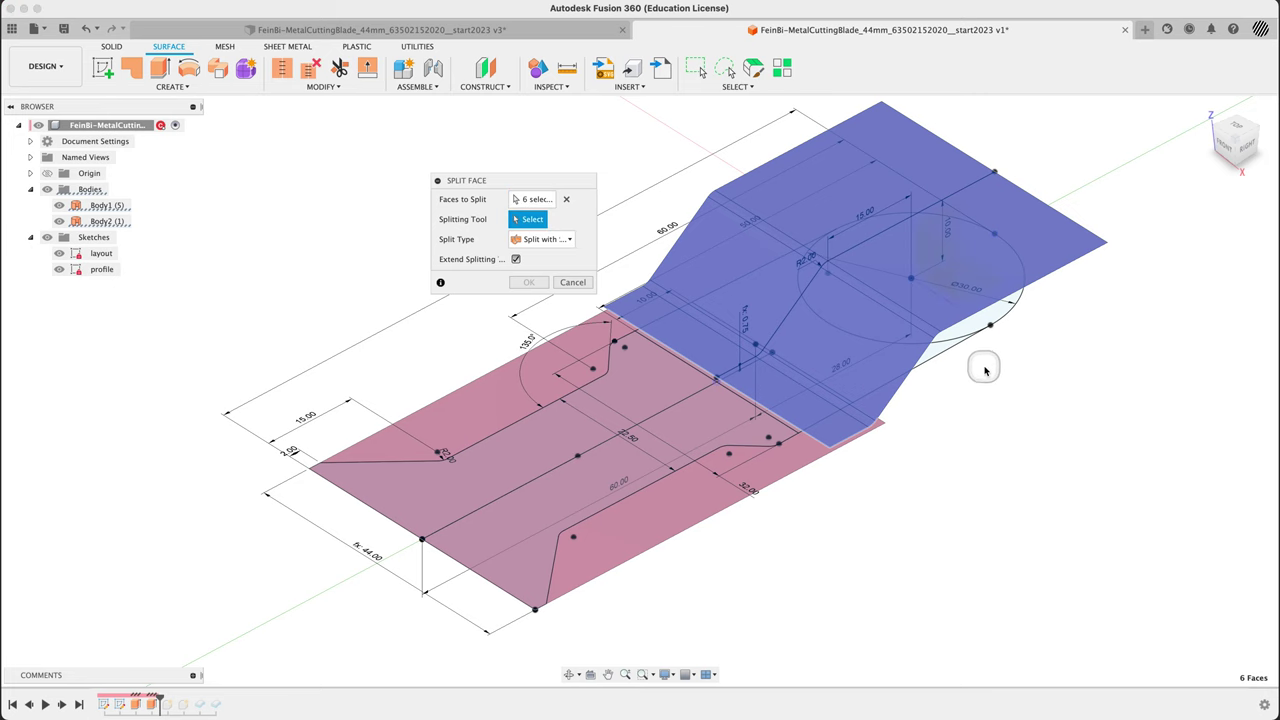
{"action": "left_click", "coordinate": [960, 346]}
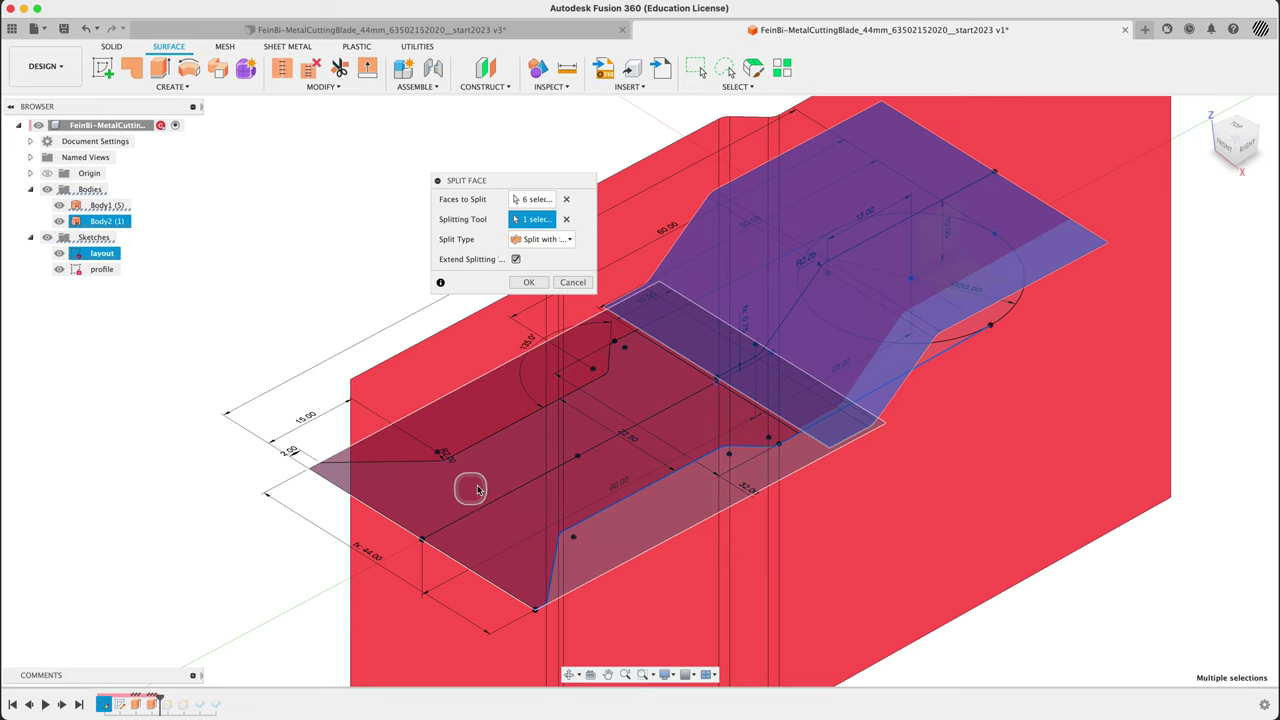
{"action": "left_click", "coordinate": [566, 220]}
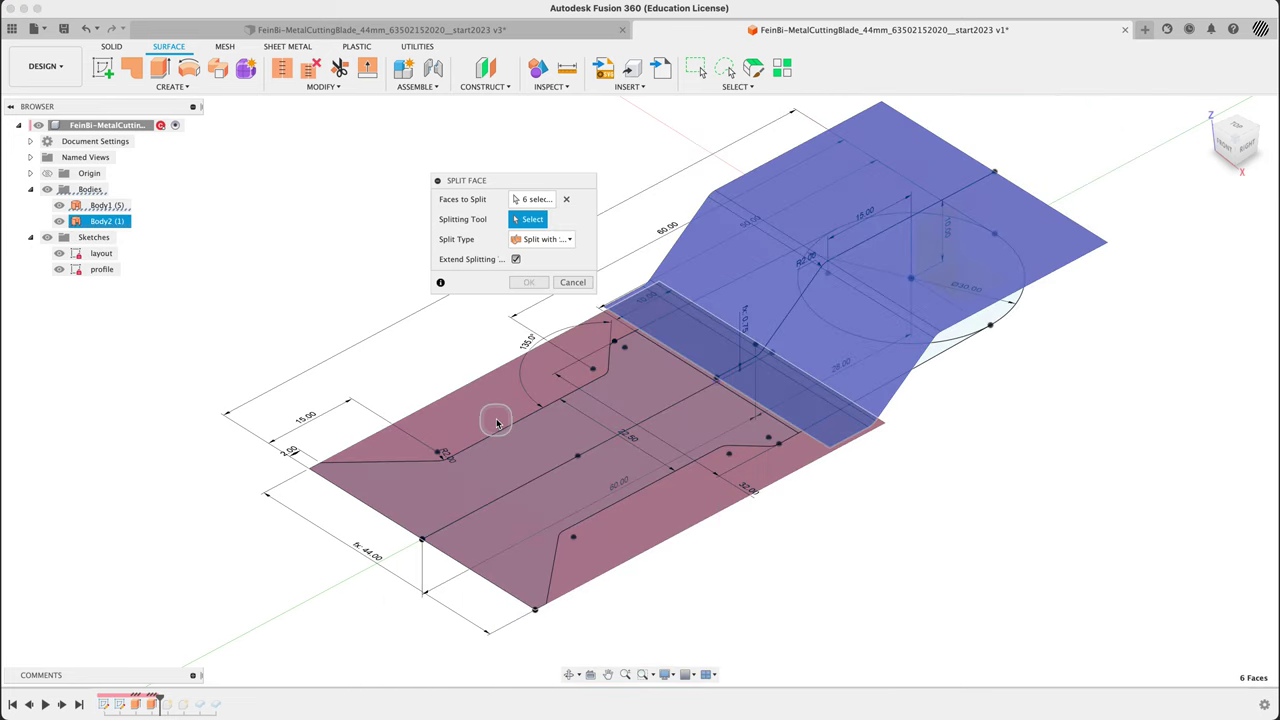
{"action": "left_click", "coordinate": [502, 431]}
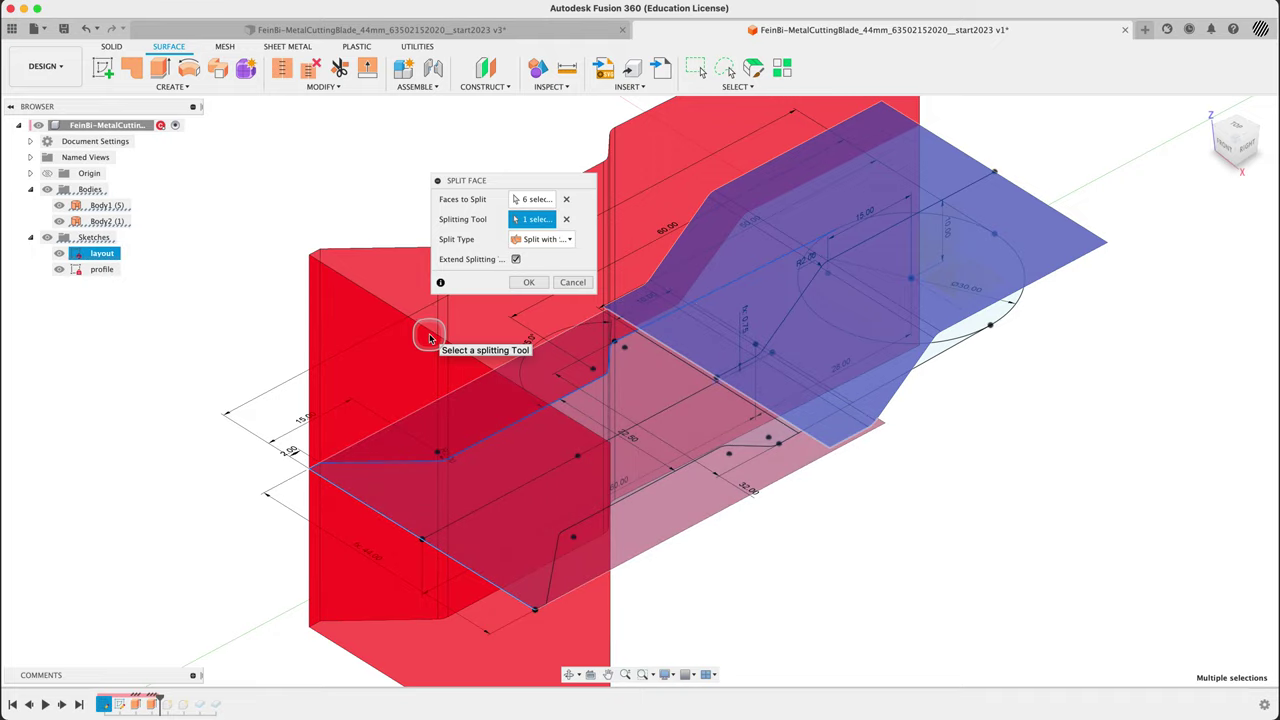
{"action": "middle_click_drag", "start_coordinate": [936, 420], "coordinate": [1040, 500], "text": "shift"}
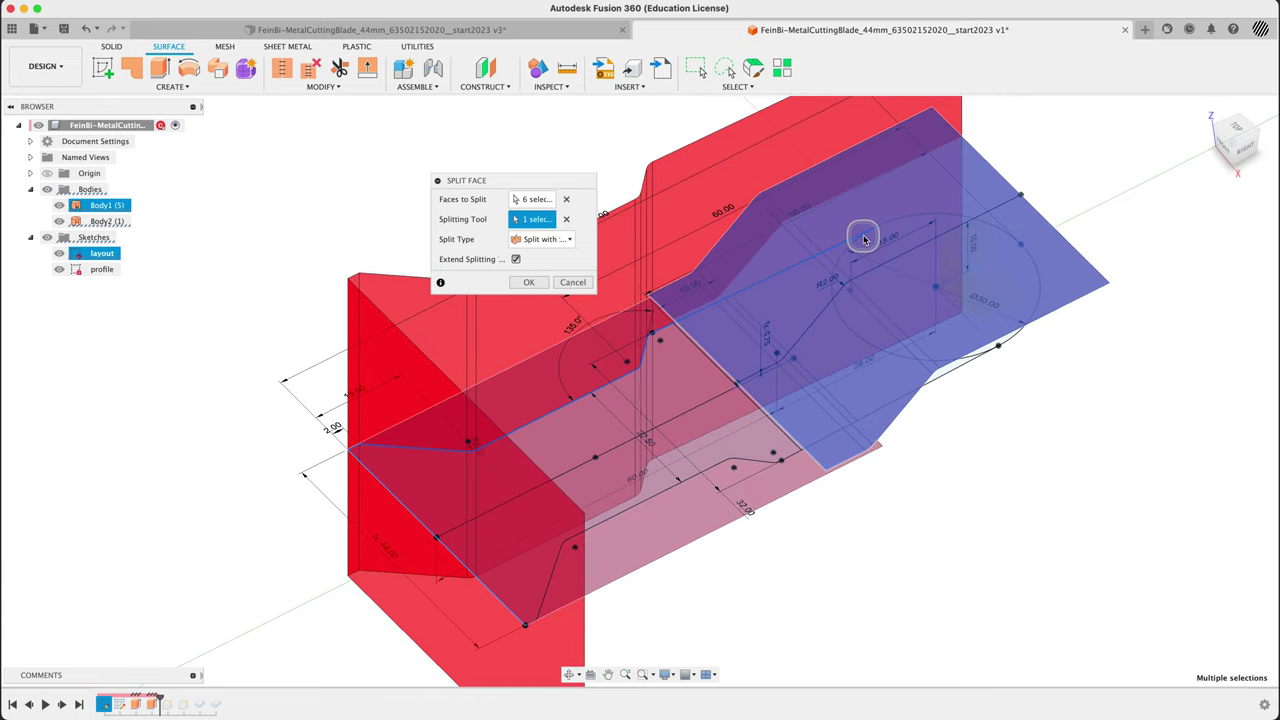
{"action": "left_click", "coordinate": [573, 283]}
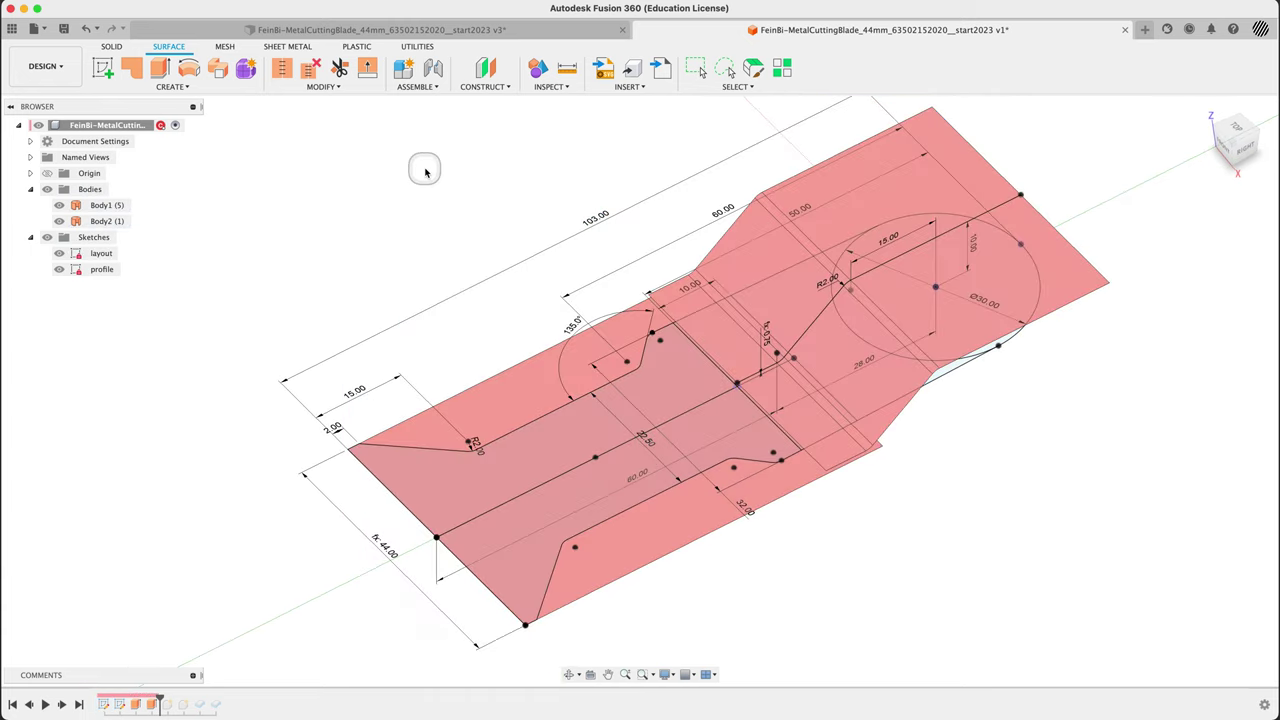
Step: Edit the layout sketch in top view and break the Ø30 circle into separate arcs
{"action": "double_click", "coordinate": [103, 705]}
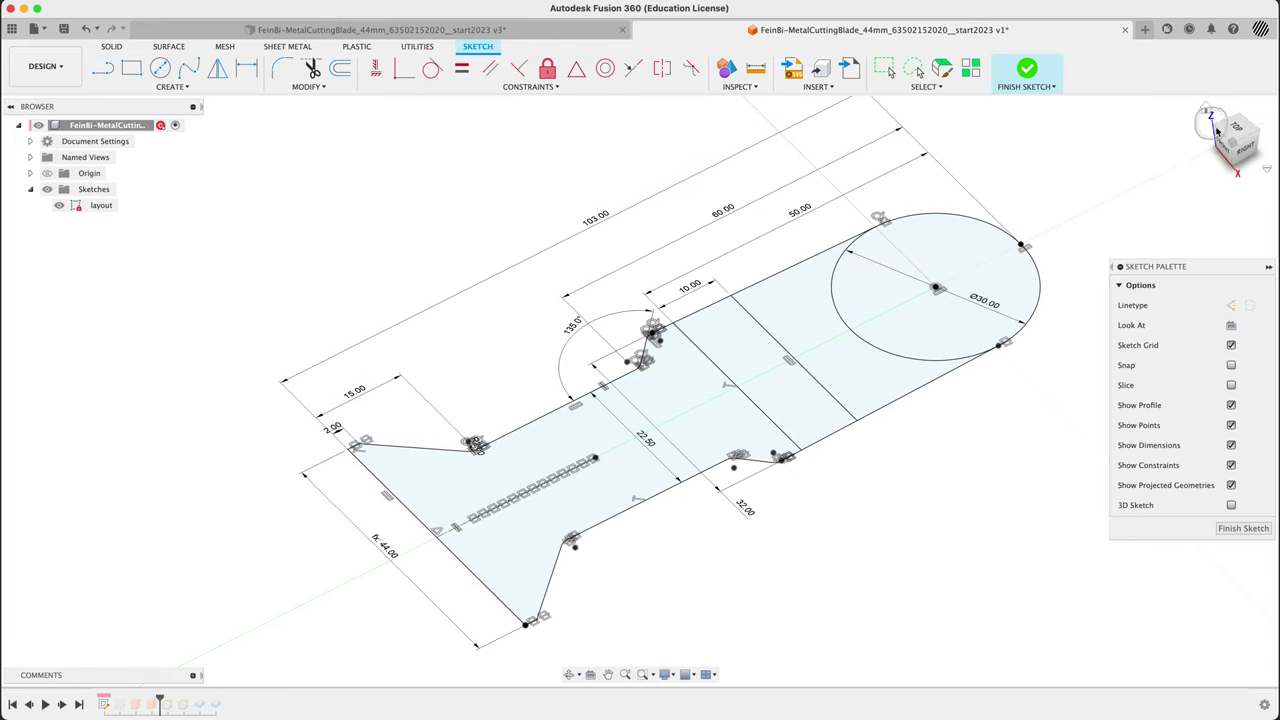
{"action": "left_click", "coordinate": [1237, 132]}
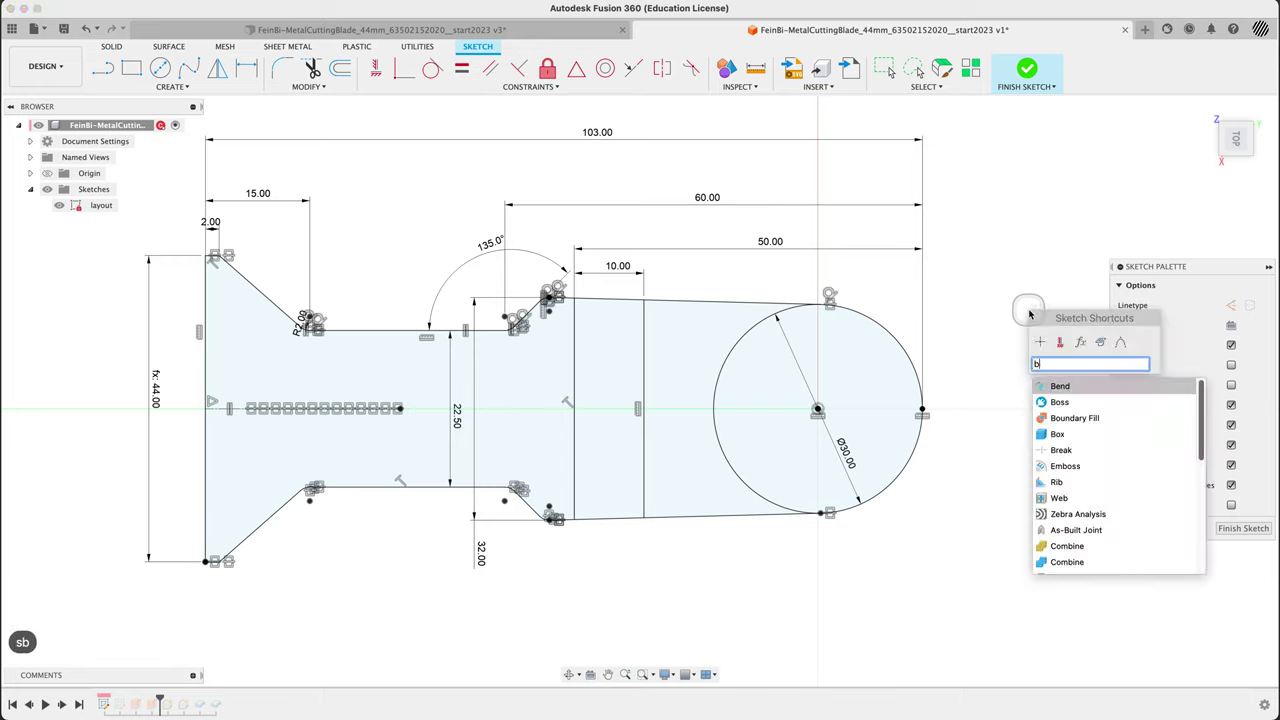
{"action": "type", "text": "break"}
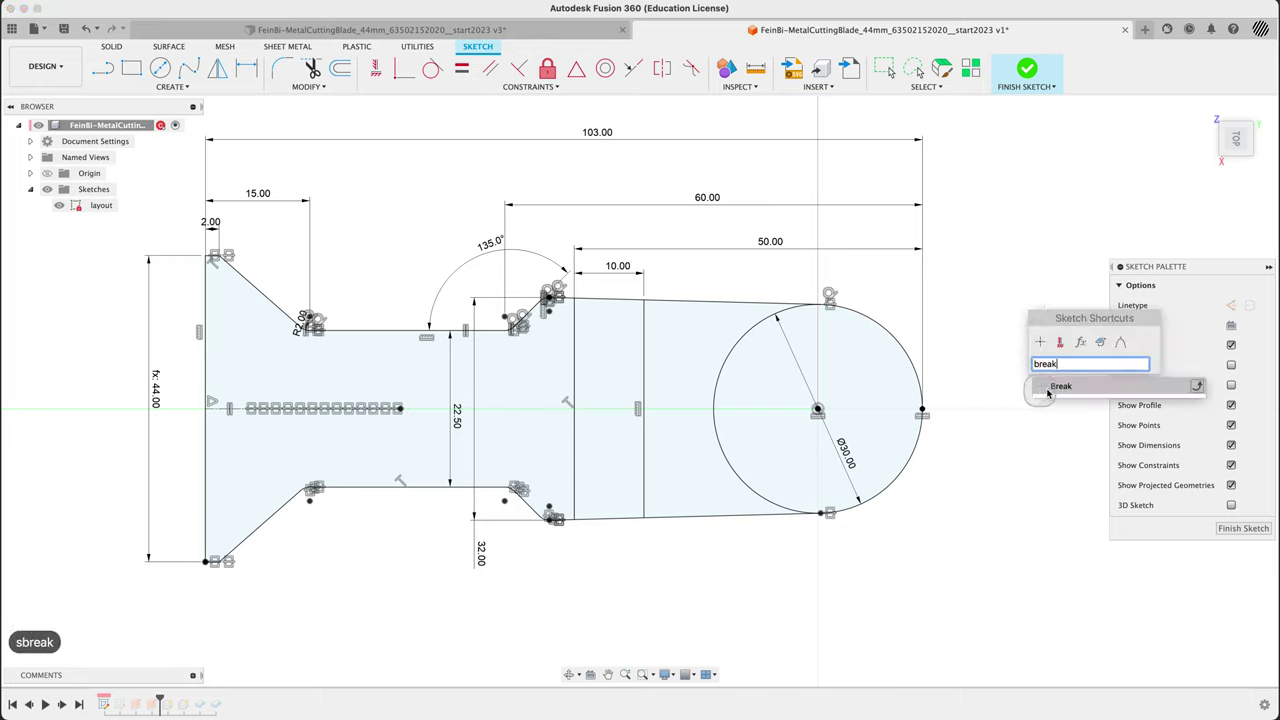
{"action": "left_click", "coordinate": [1056, 386]}
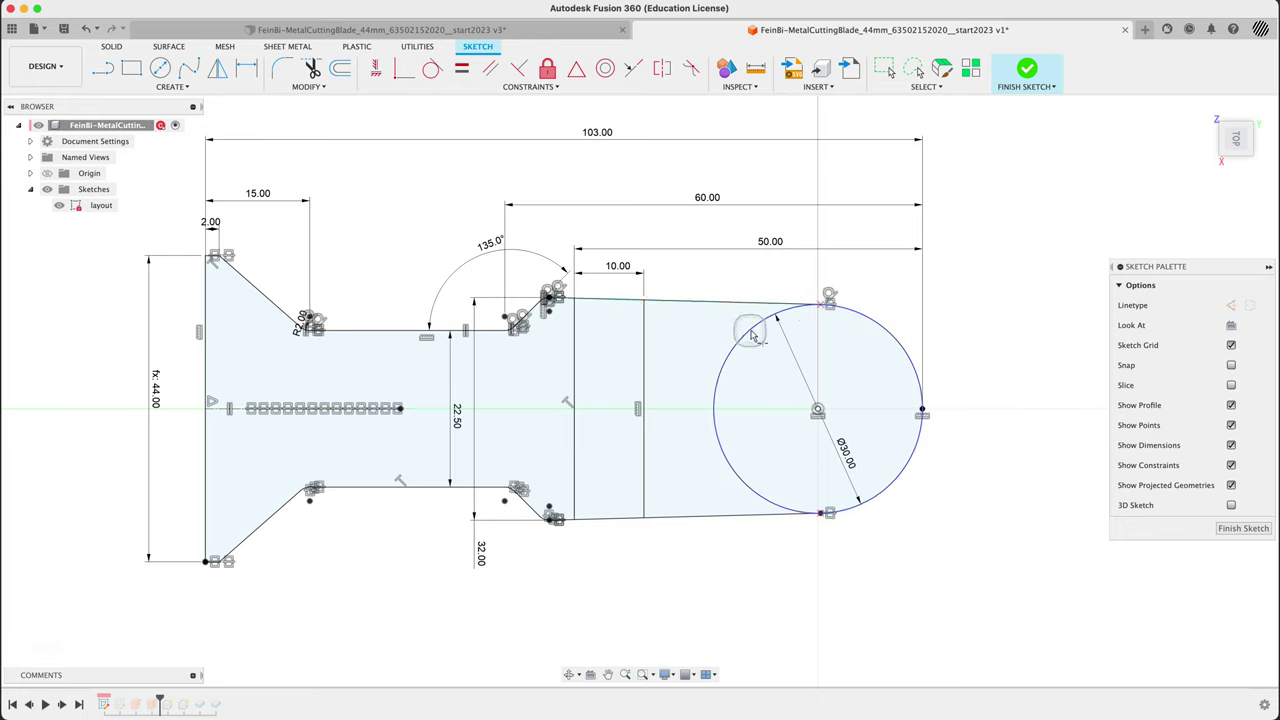
{"action": "left_click", "coordinate": [752, 334]}
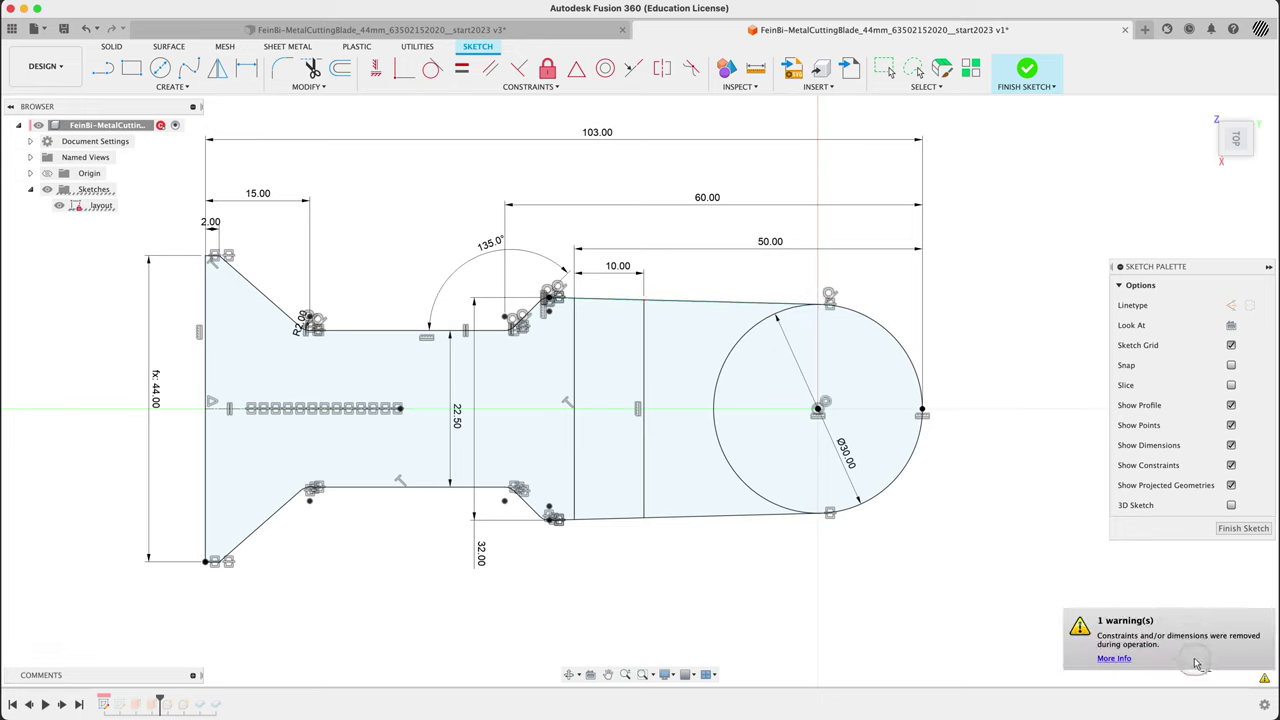
{"action": "left_click", "coordinate": [947, 582]}
Step: Turn the circle's left arc into construction geometry
{"action": "left_click", "coordinate": [719, 446]}
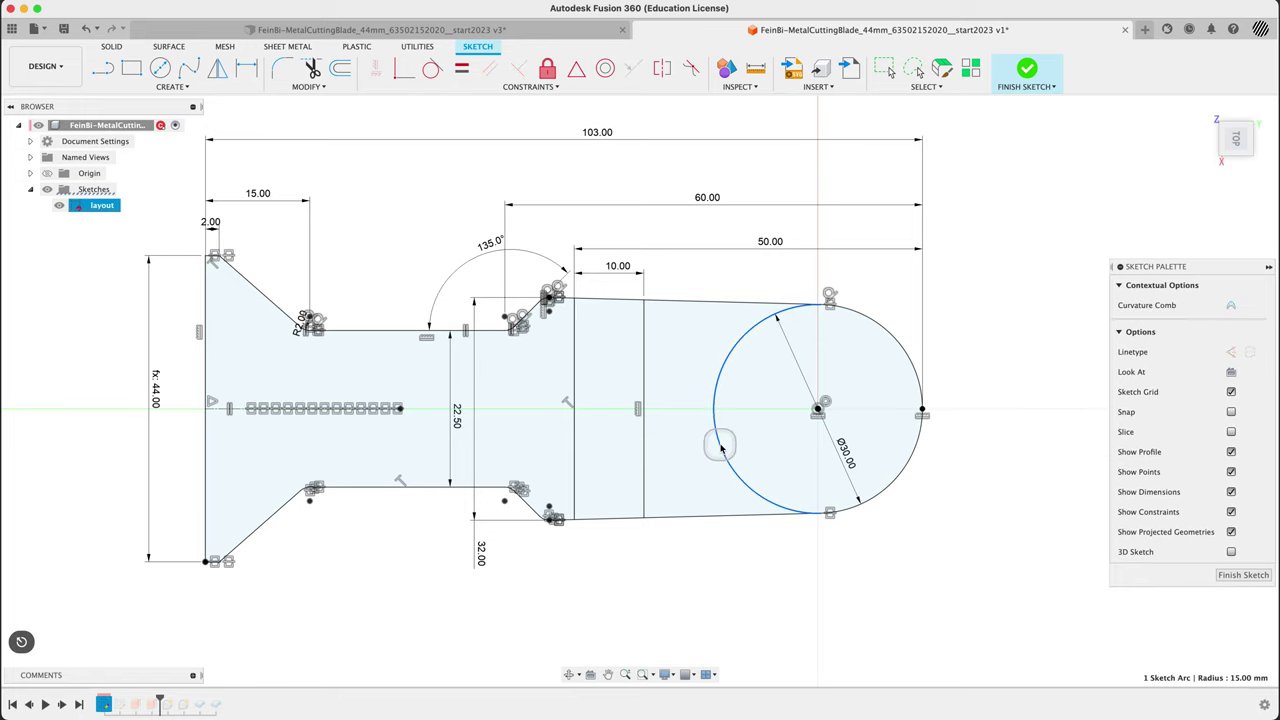
{"action": "key", "text": "x"}
{"action": "left_click", "coordinate": [1014, 492]}
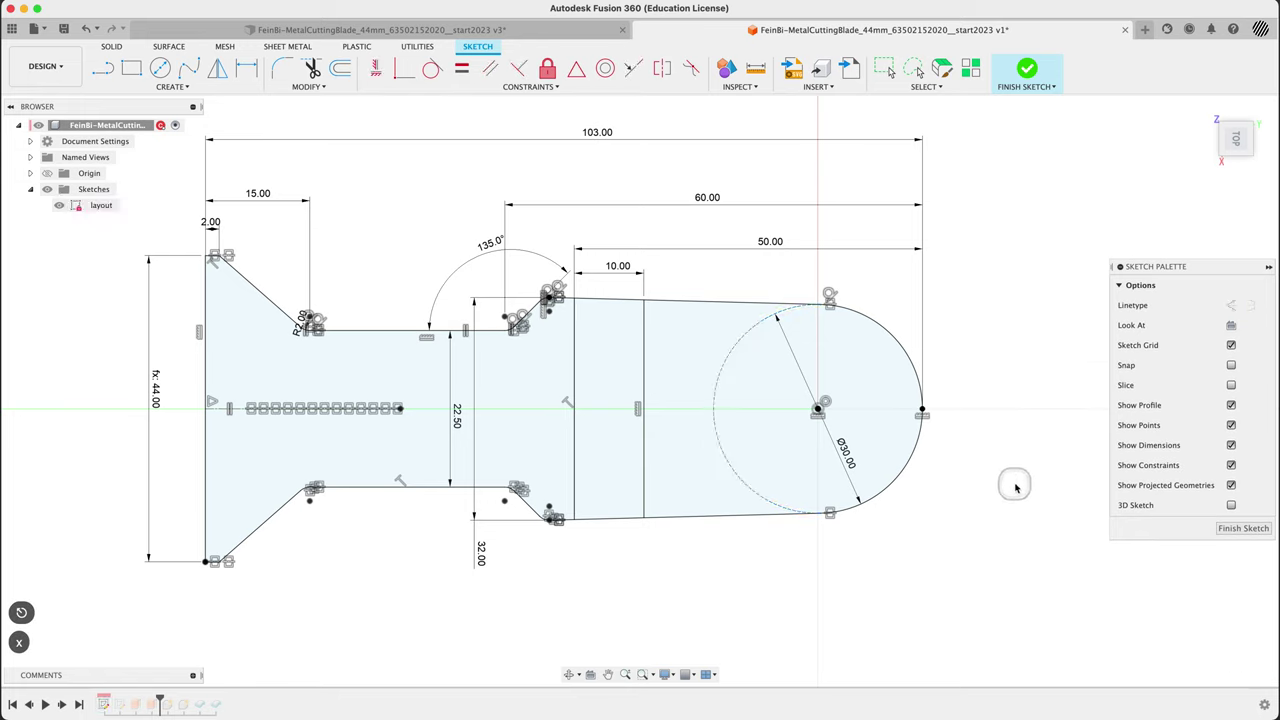
{"action": "left_click", "coordinate": [729, 472]}
{"action": "key", "text": "Escape"}
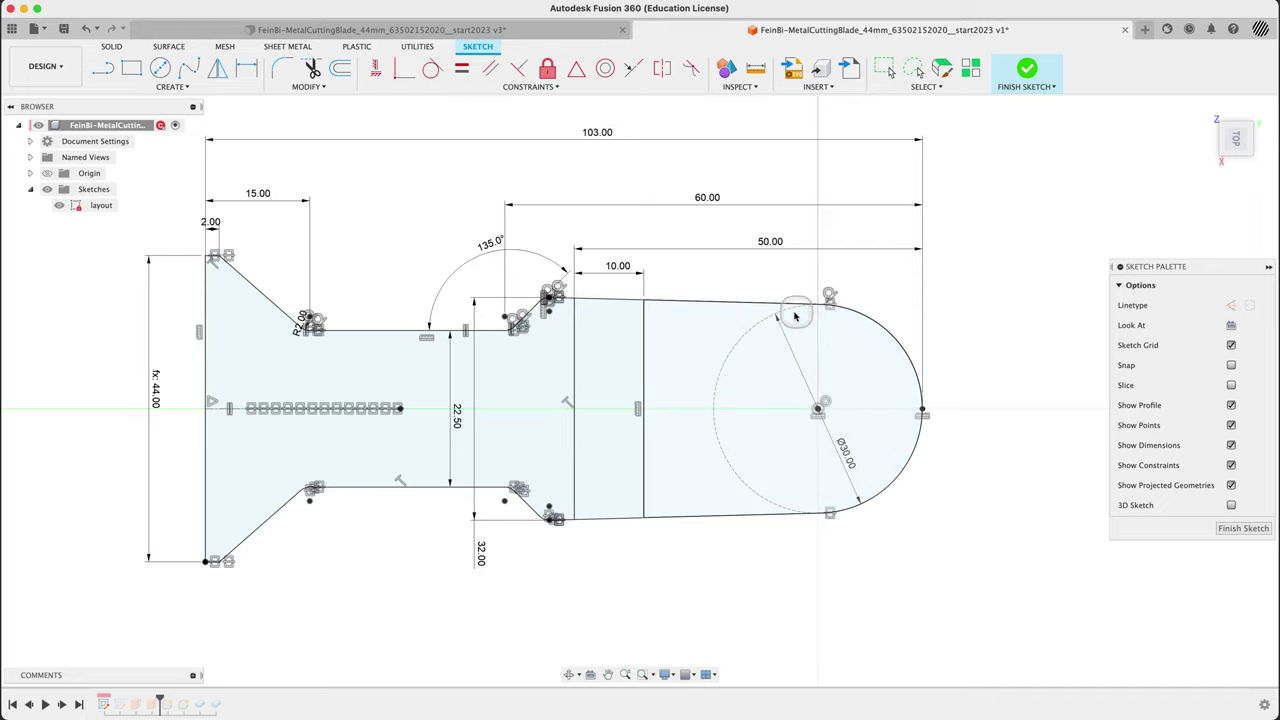
Step: Finish the sketch and pick six red surface faces for Split Face
{"action": "left_click", "coordinate": [1039, 350]}
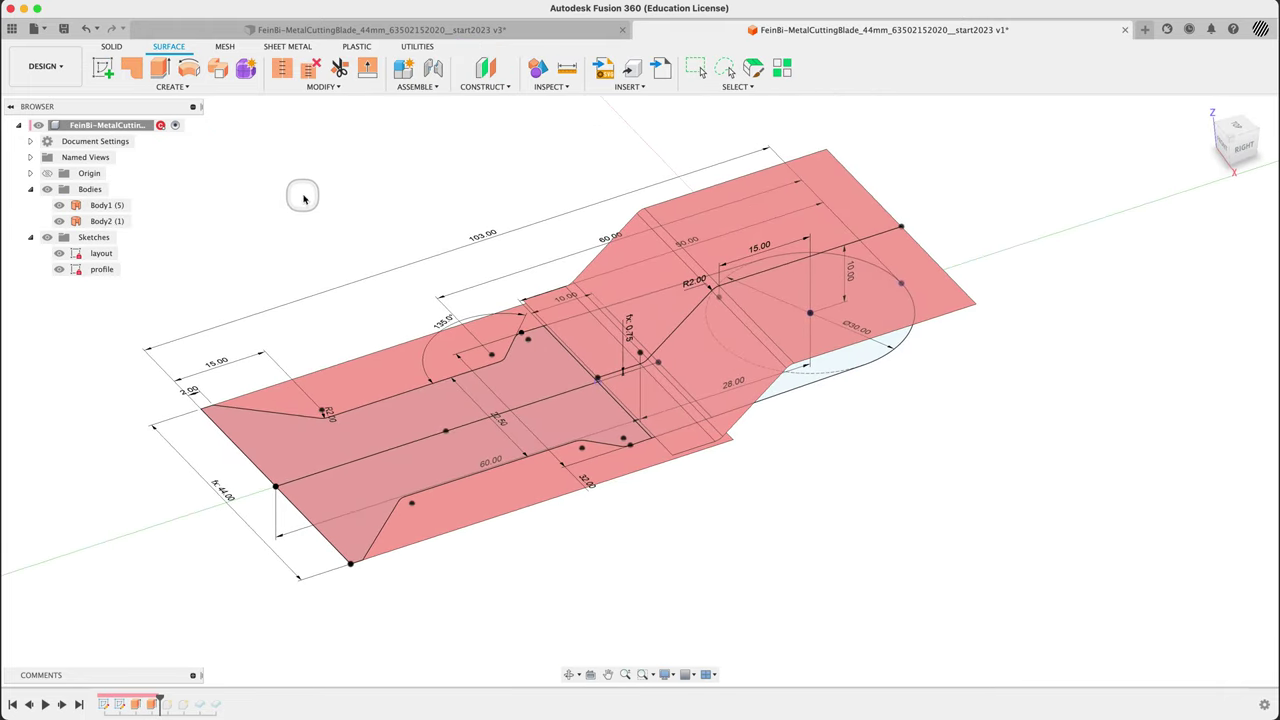
{"action": "type", "text": "ssplit"}
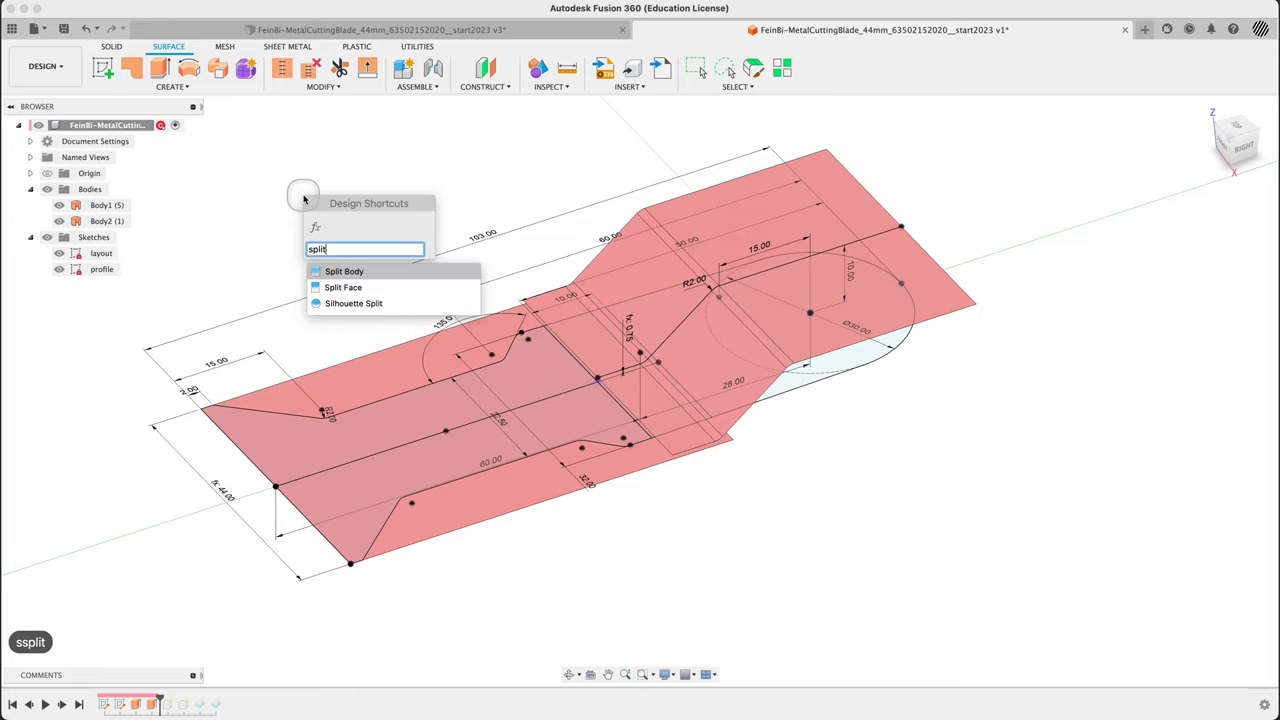
{"action": "left_click", "coordinate": [345, 287]}
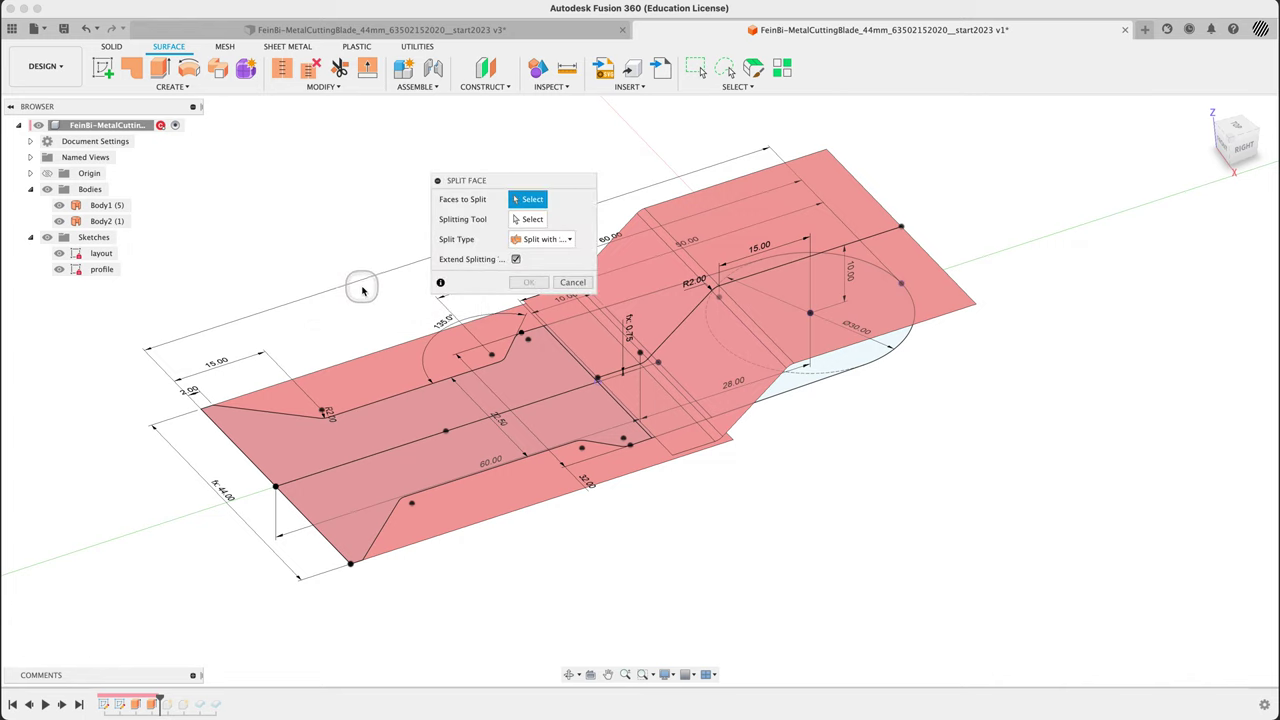
{"action": "left_click", "coordinate": [856, 208]}
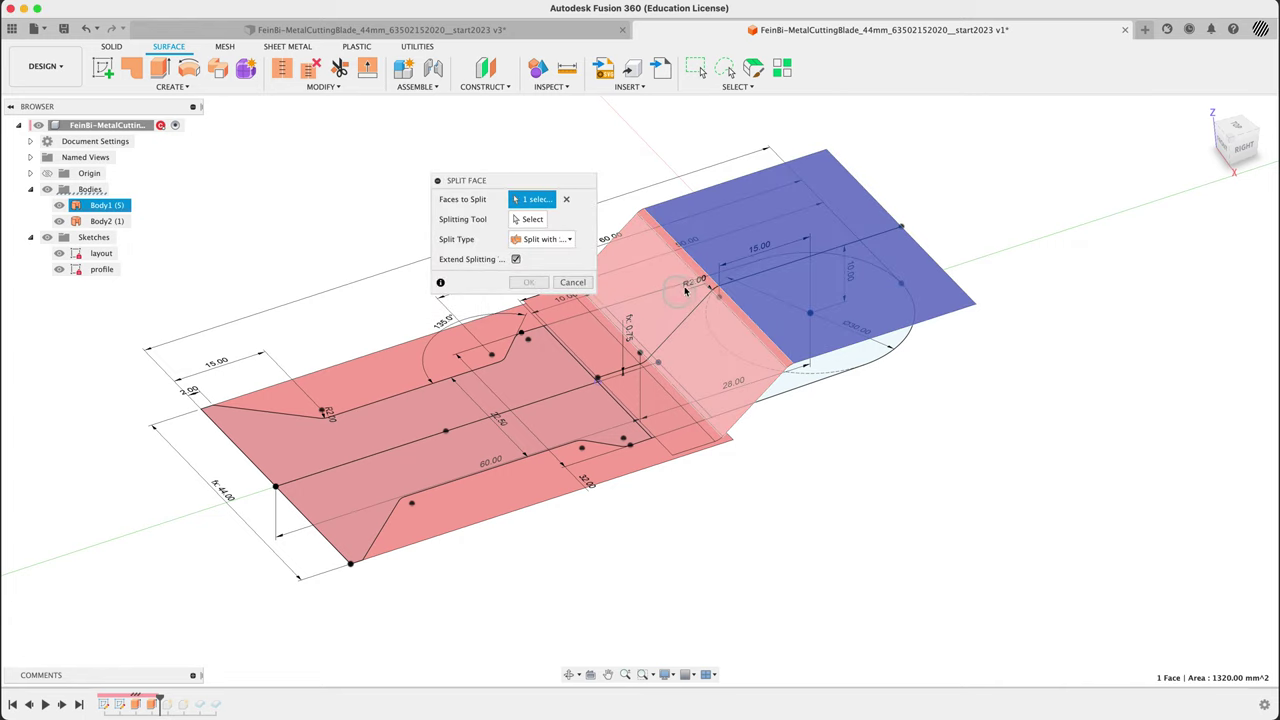
{"action": "left_click", "coordinate": [673, 360]}
{"action": "left_click", "coordinate": [664, 396]}
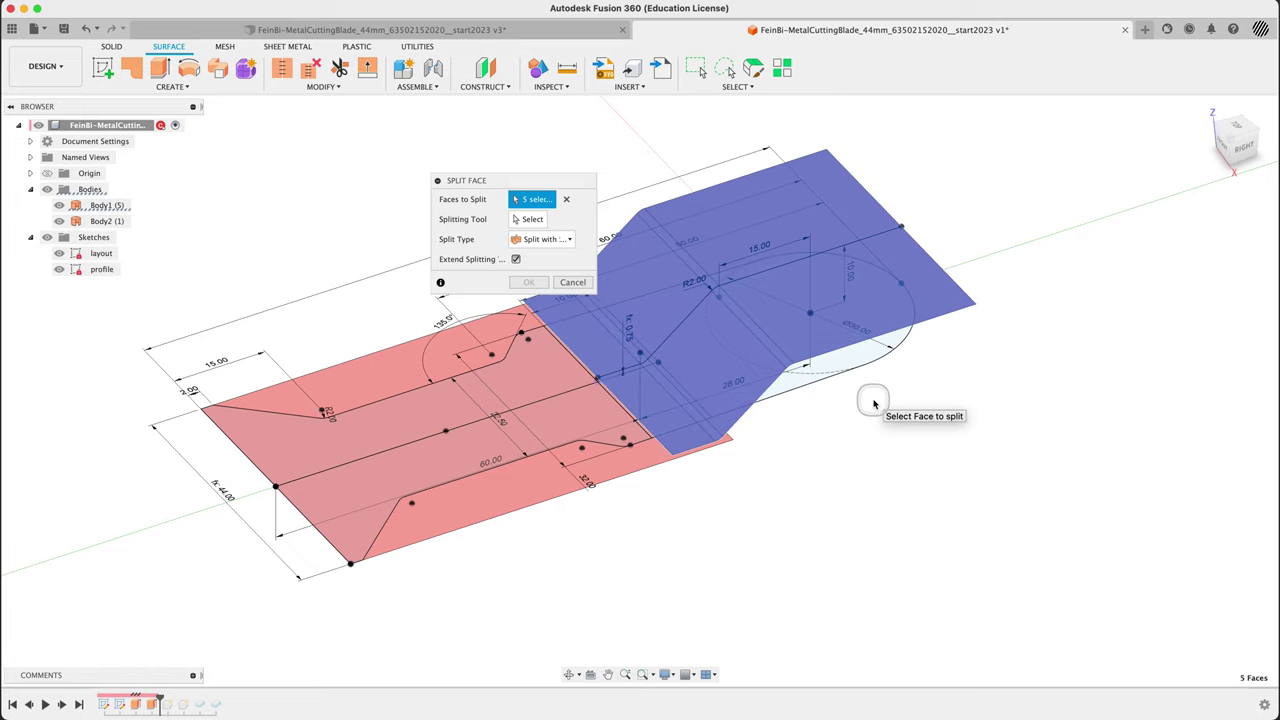
{"action": "left_click", "coordinate": [586, 455]}
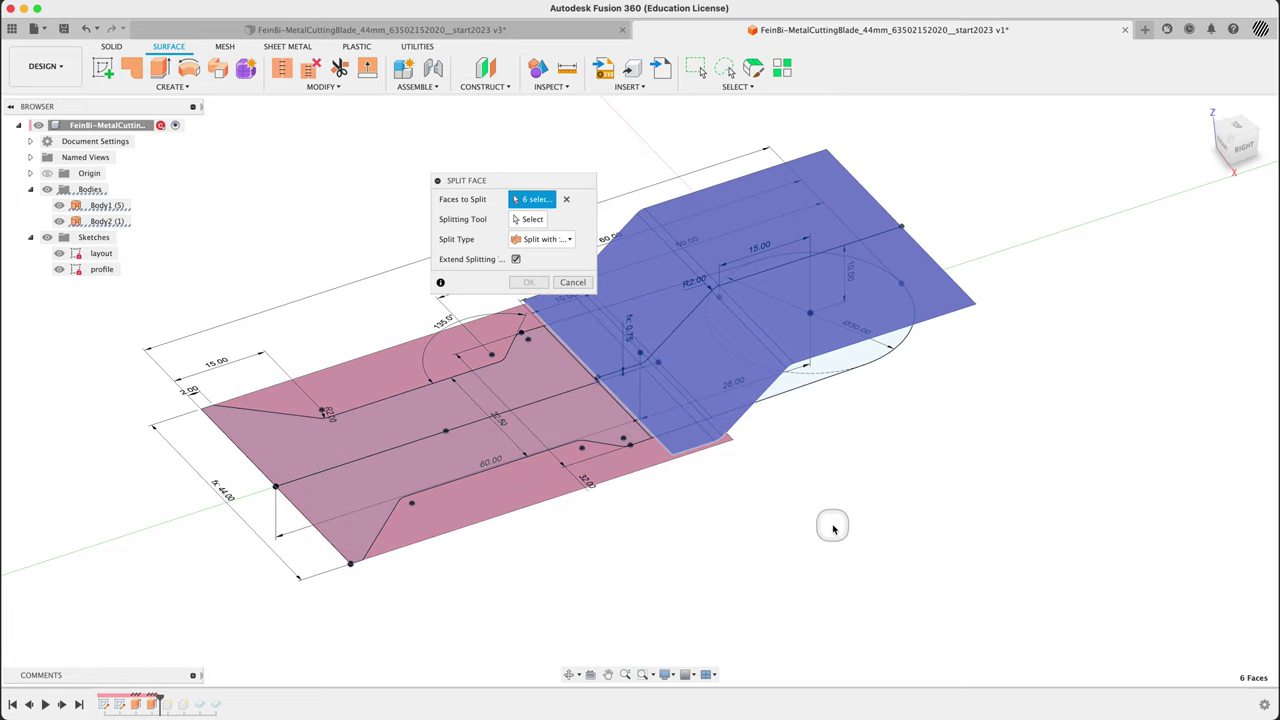
Step: Split the selected faces using the layout sketch as the splitting tool
{"action": "left_click", "coordinate": [530, 219]}
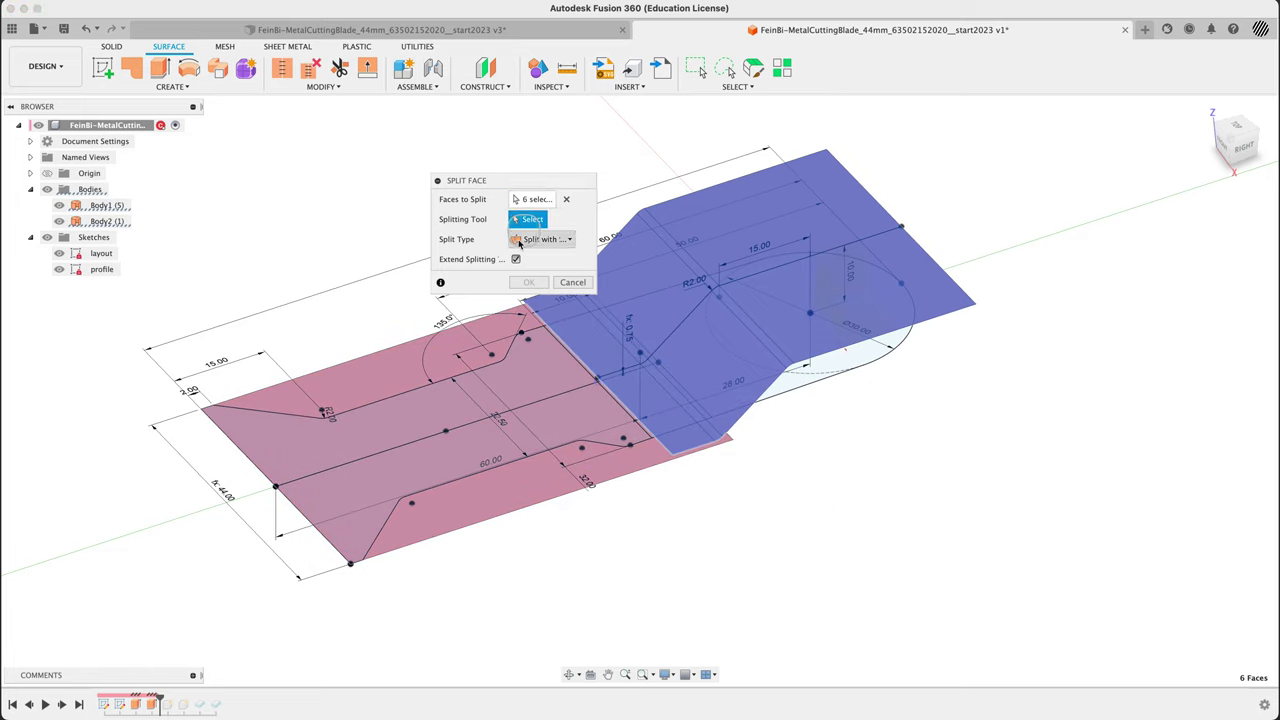
{"action": "left_click", "coordinate": [467, 376]}
{"action": "mouse_move", "coordinate": [940, 589]}
{"action": "middle_mouse_down", "text": "shift"}
{"action": "mouse_move", "coordinate": [914, 531]}
{"action": "mouse_move", "coordinate": [920, 434]}
{"action": "mouse_move", "coordinate": [943, 486]}
{"action": "mouse_move", "coordinate": [945, 585]}
{"action": "mouse_move", "coordinate": [963, 591]}
{"action": "mouse_move", "coordinate": [923, 641]}
{"action": "mouse_move", "coordinate": [929, 614]}
{"action": "middle_mouse_up", "text": "shift"}
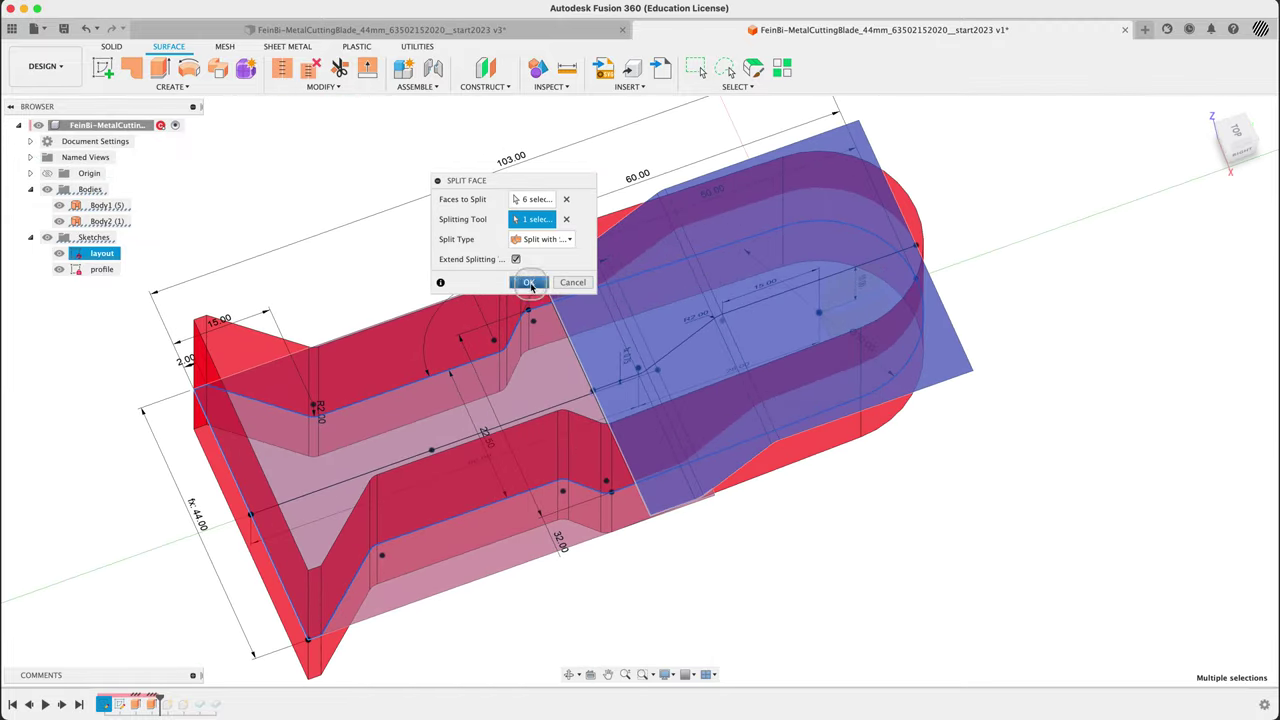
{"action": "left_click", "coordinate": [528, 286]}
{"action": "mouse_move", "coordinate": [991, 483]}
{"action": "middle_mouse_down", "text": "shift"}
{"action": "mouse_move", "coordinate": [1005, 403]}
{"action": "mouse_move", "coordinate": [997, 446]}
{"action": "mouse_move", "coordinate": [1094, 443]}
{"action": "mouse_move", "coordinate": [1120, 371]}
{"action": "mouse_move", "coordinate": [985, 468]}
{"action": "middle_mouse_up", "text": "shift"}
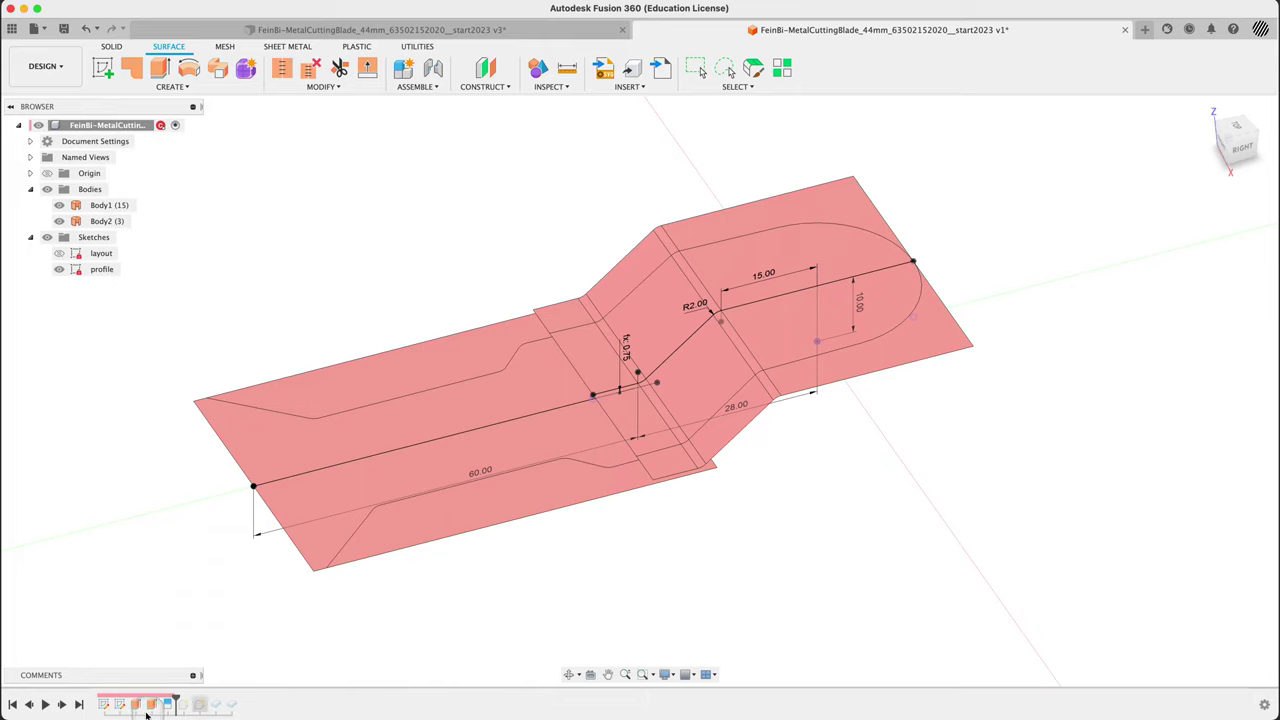
Step: Roll the history forward past the thicken features and reopen Thicken1 for editing
{"action": "left_click", "coordinate": [900, 548]}
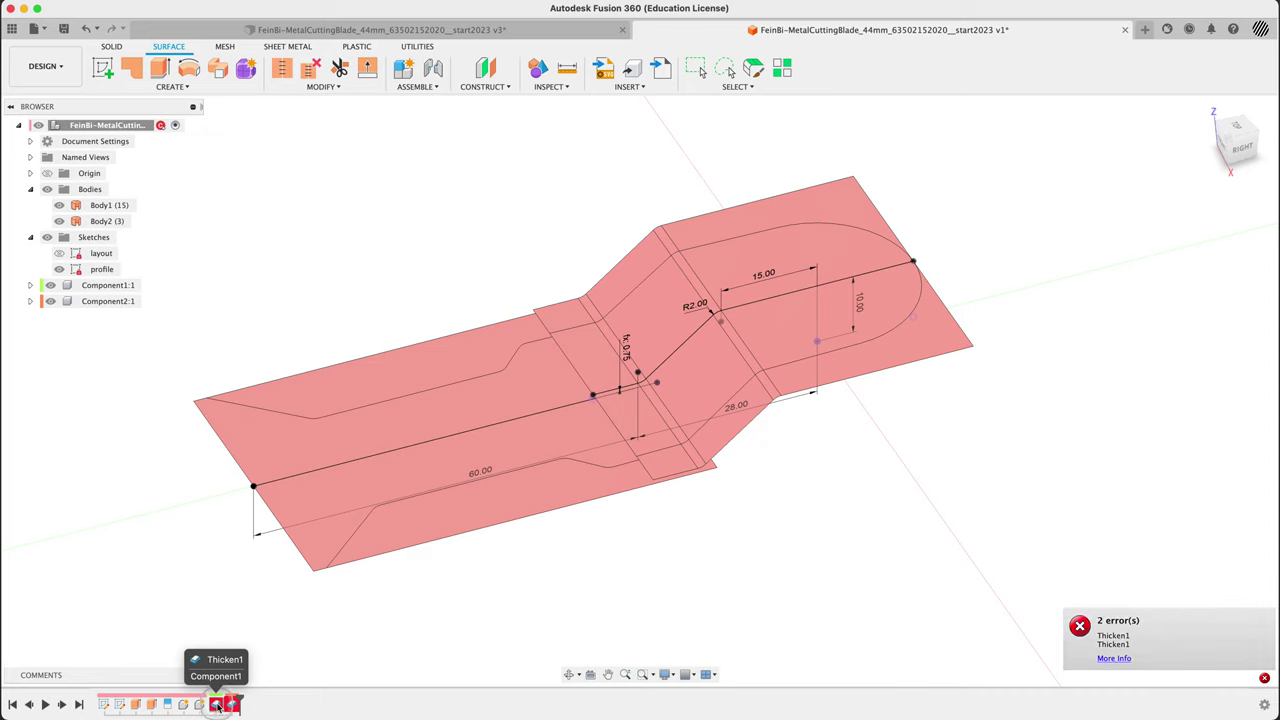
{"action": "left_click", "coordinate": [1141, 629]}
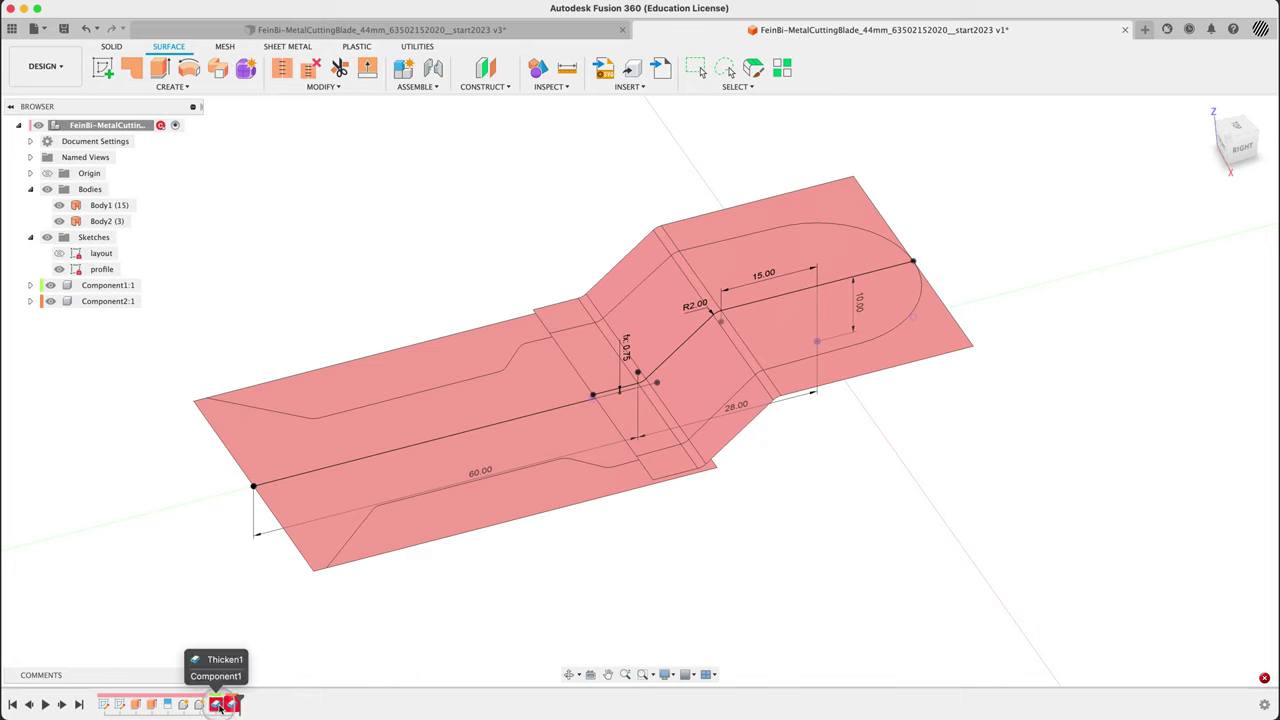
{"action": "left_click", "coordinate": [217, 706]}
{"action": "left_click", "coordinate": [221, 700]}
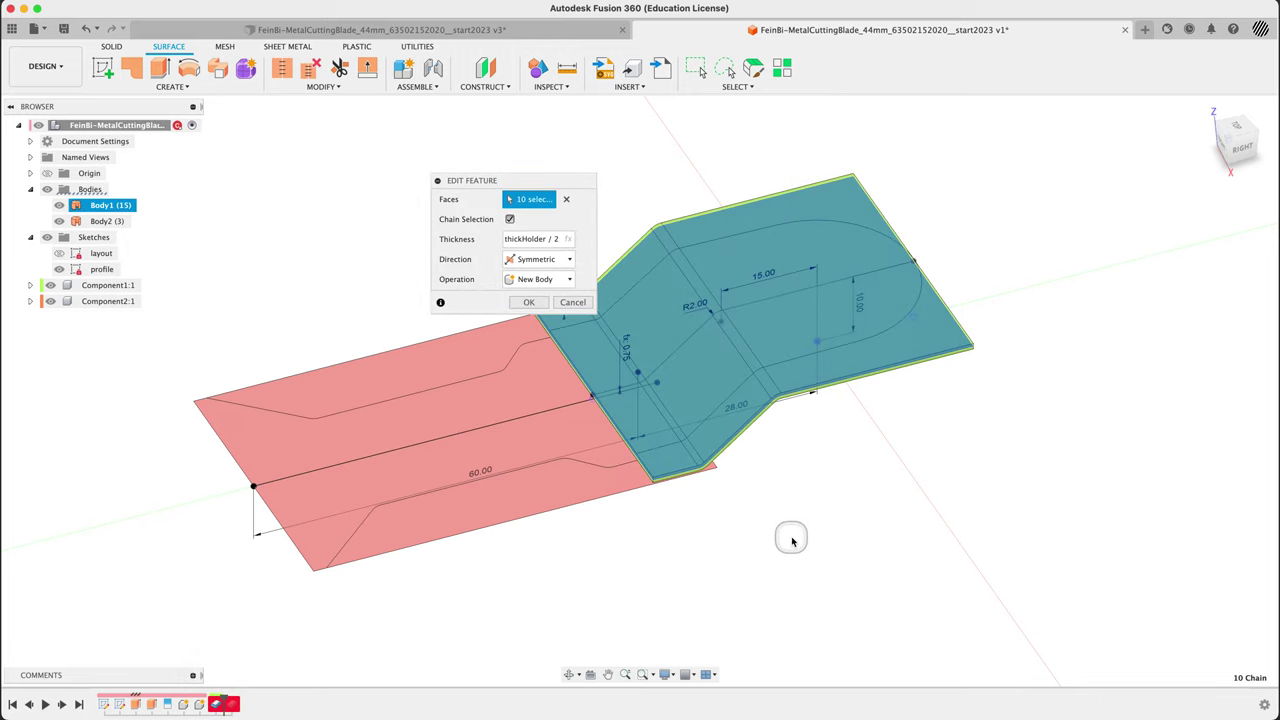
Step: With Chain Selection off, reselect the narrow strip, large middle and rounded upper faces
{"action": "middle_click_drag", "start_coordinate": [792, 595], "coordinate": [826, 586], "text": "shift"}
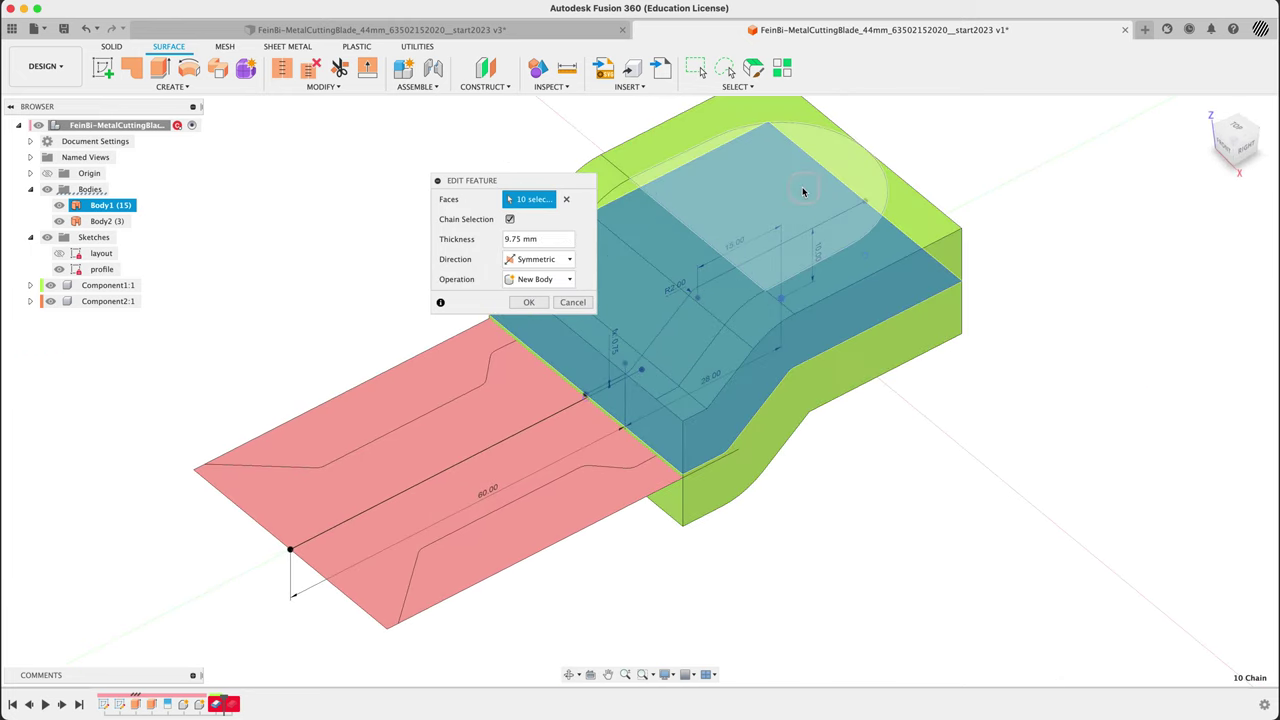
{"action": "left_click", "coordinate": [900, 284]}
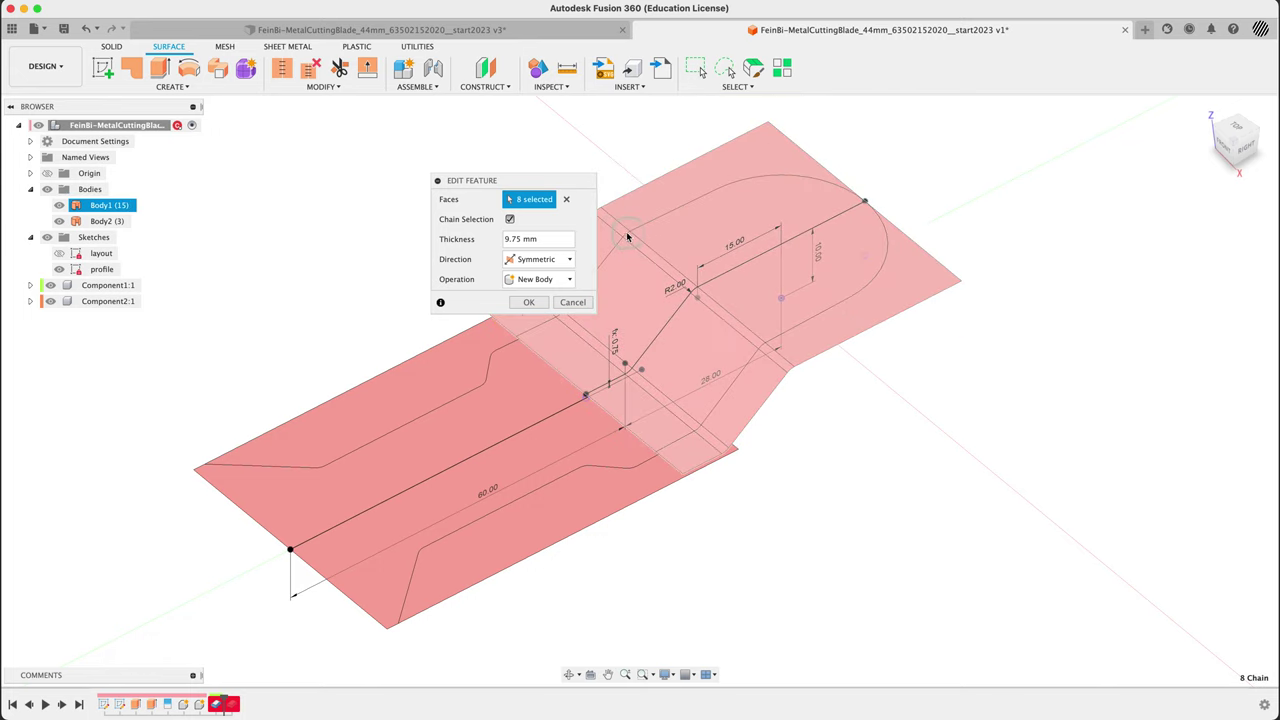
{"action": "left_click", "coordinate": [566, 199]}
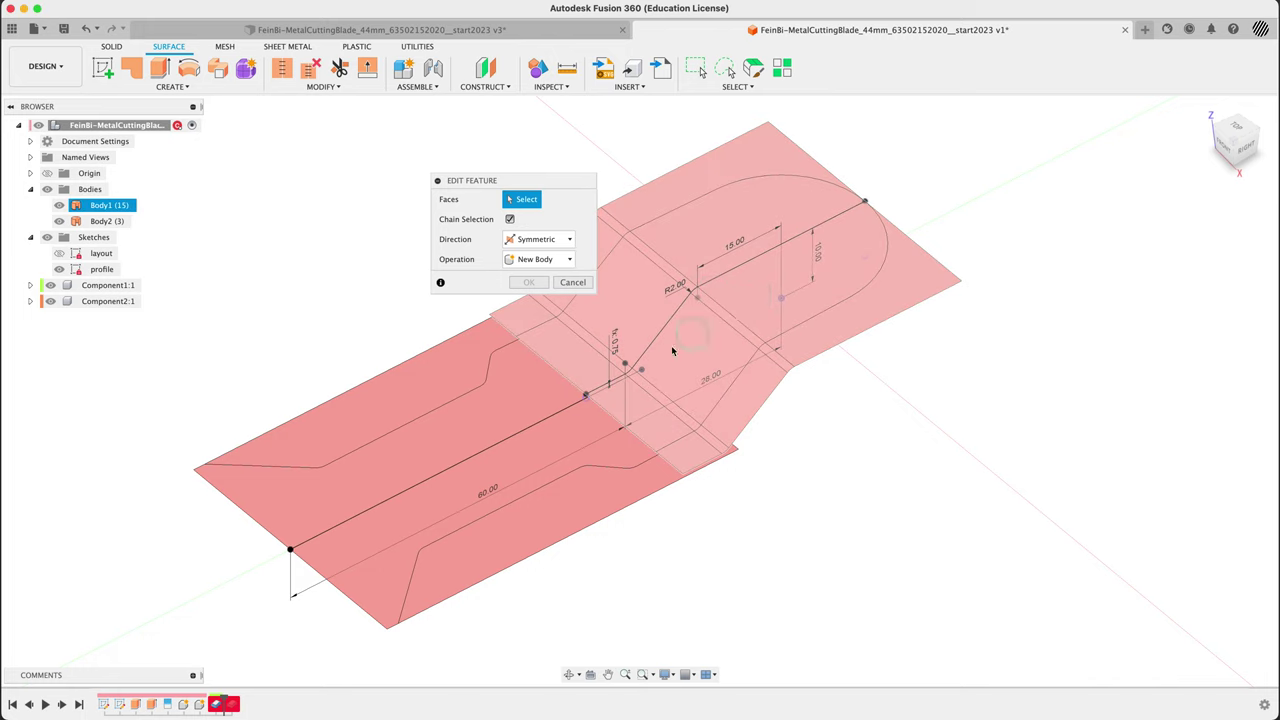
{"action": "left_click", "coordinate": [648, 367]}
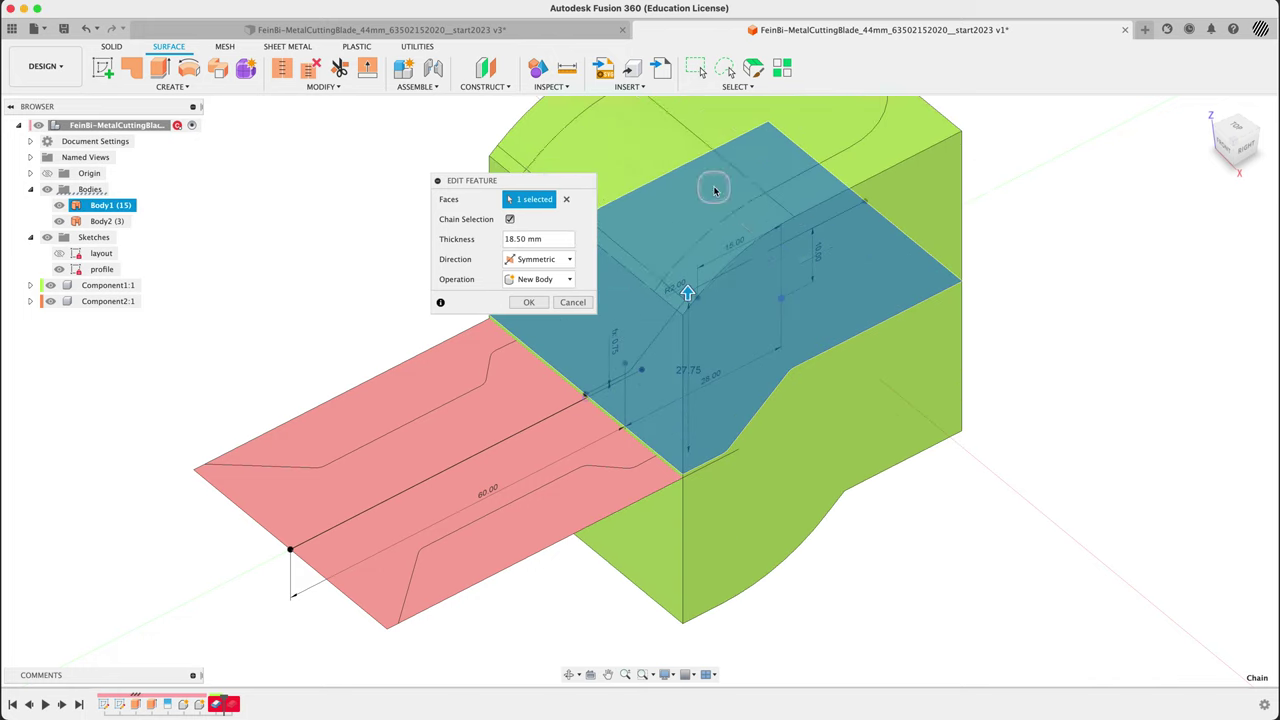
{"action": "left_click", "coordinate": [795, 322]}
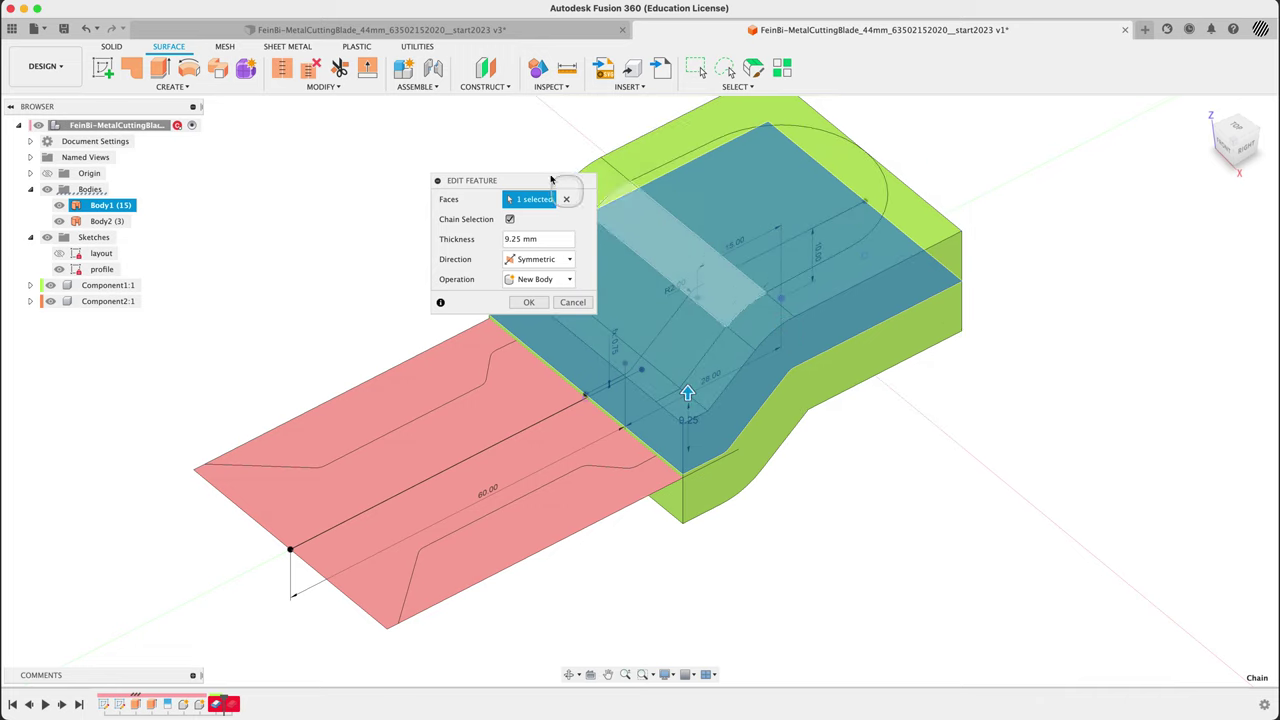
{"action": "left_click", "coordinate": [528, 219]}
{"action": "left_click", "coordinate": [566, 199]}
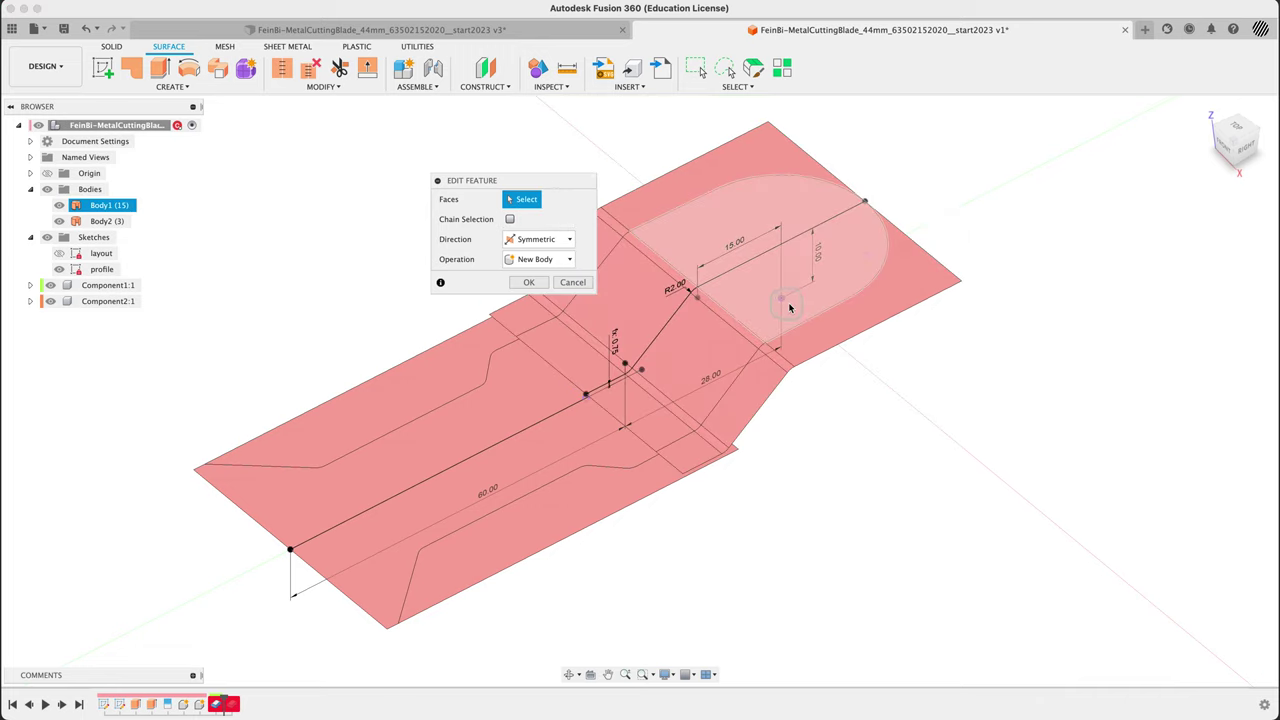
{"action": "left_click", "coordinate": [666, 432]}
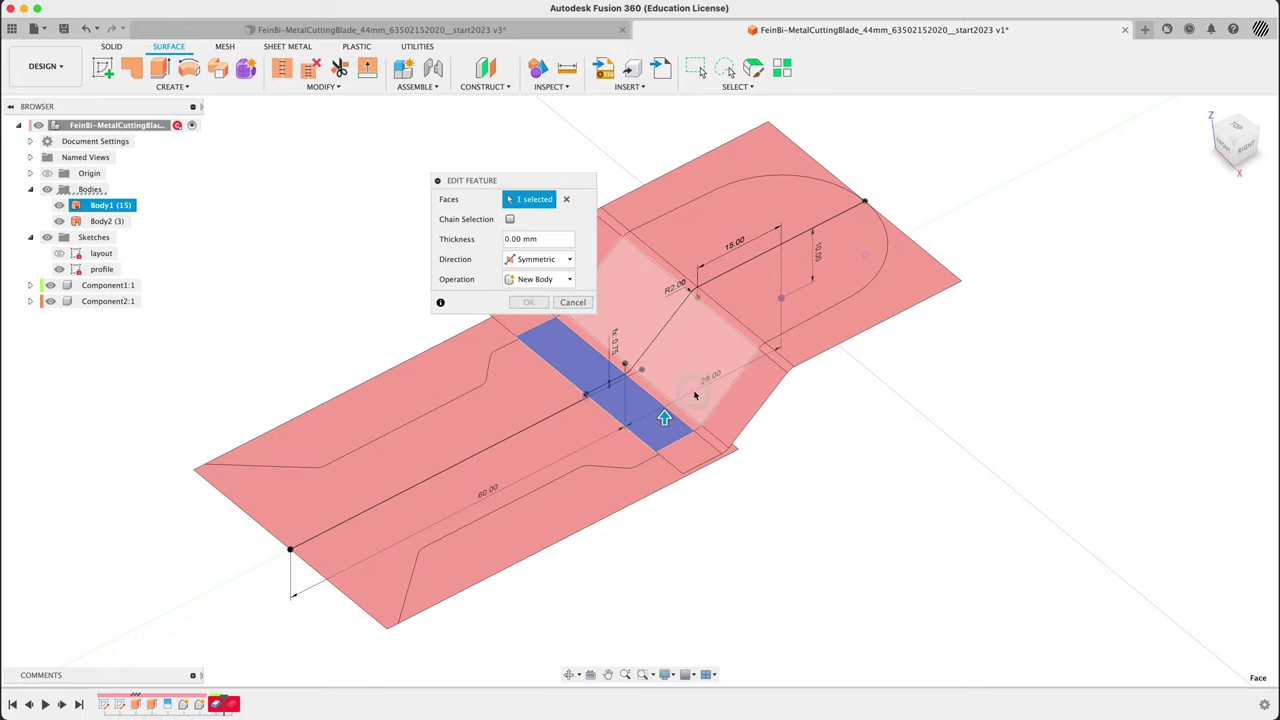
{"action": "left_click", "coordinate": [687, 421]}
{"action": "left_click", "coordinate": [687, 418]}
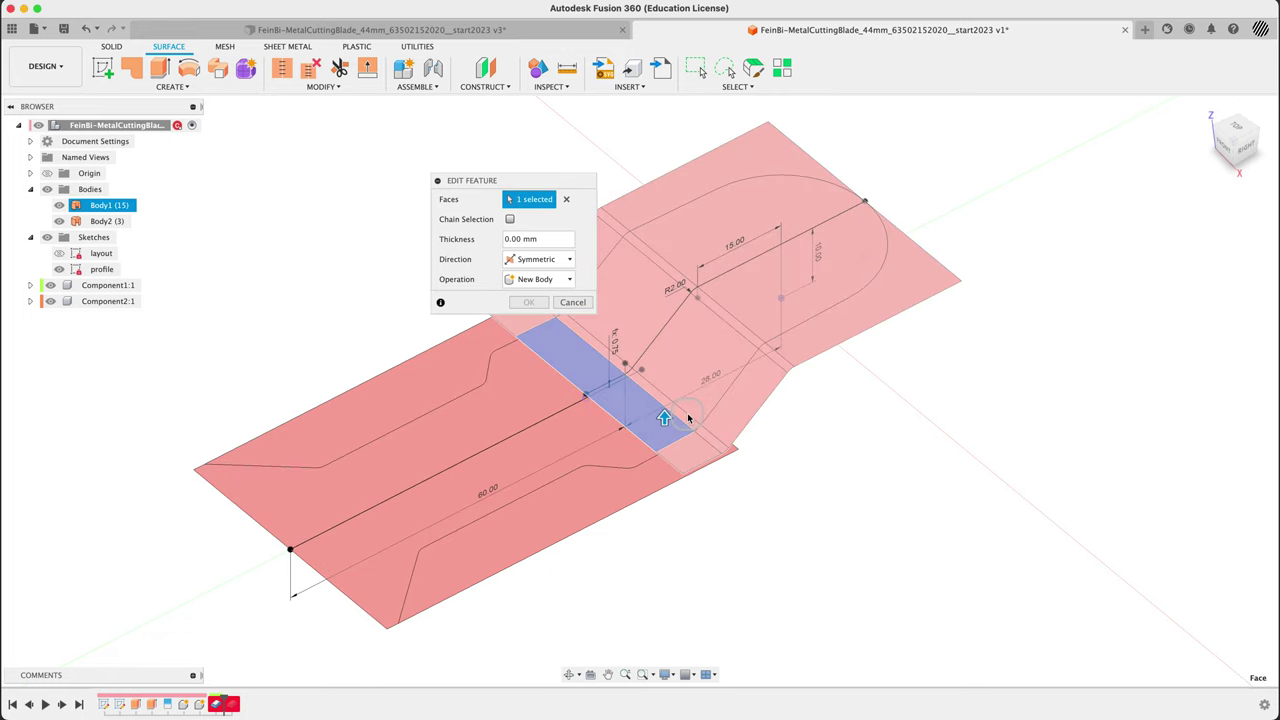
{"action": "left_click", "coordinate": [721, 358]}
{"action": "left_click", "coordinate": [740, 330]}
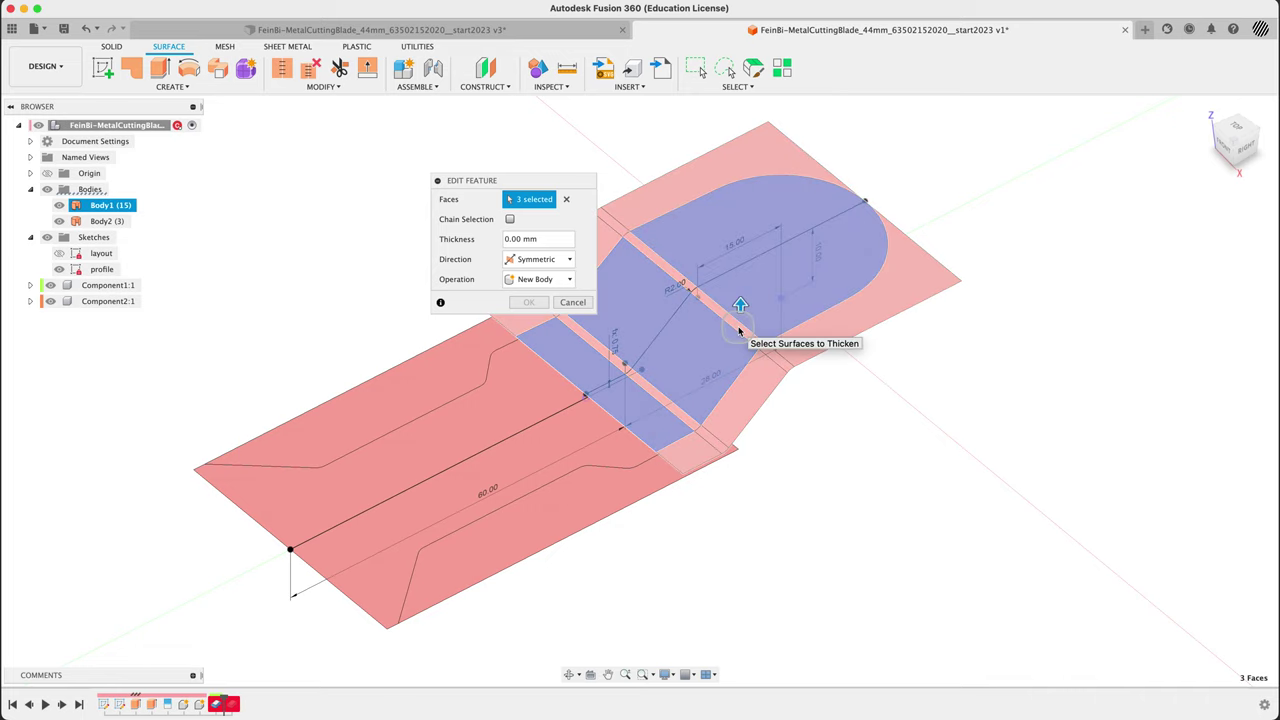
Step: Set the thicken thickness to the thickHolder parameter
{"action": "left_click", "coordinate": [543, 240]}
{"action": "left_click", "coordinate": [465, 240]}
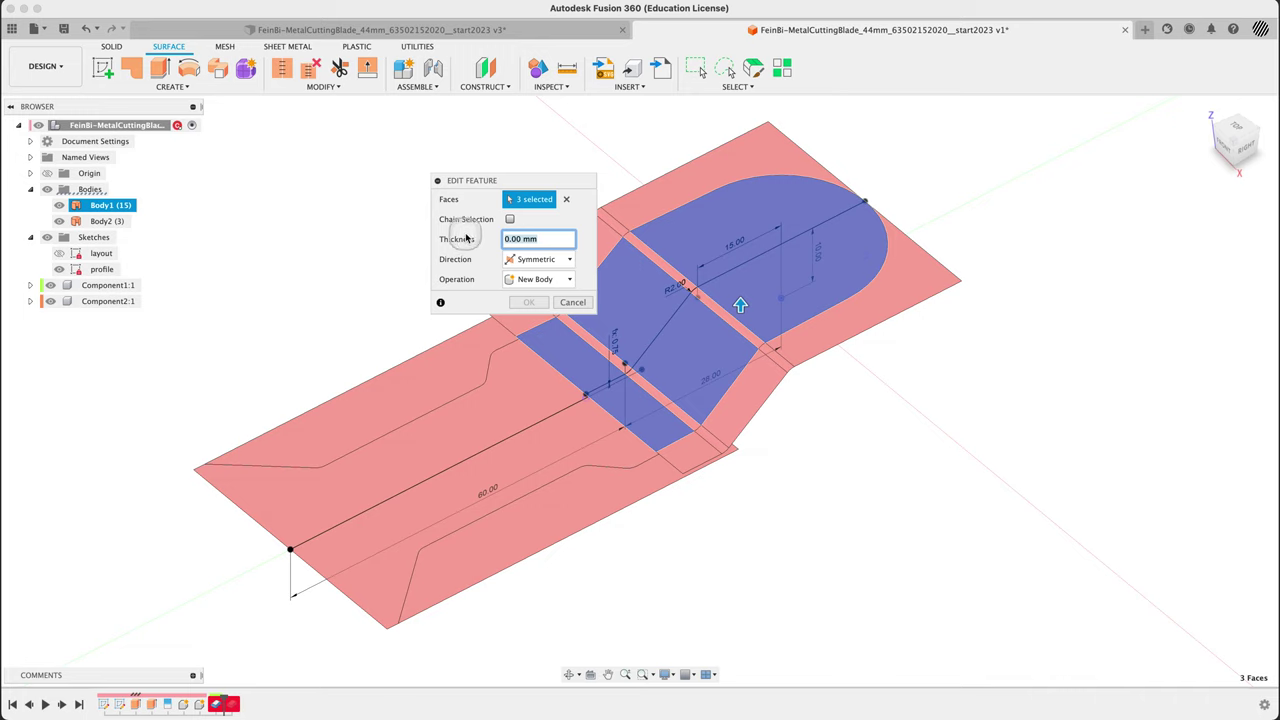
{"action": "type", "text": "thi"}
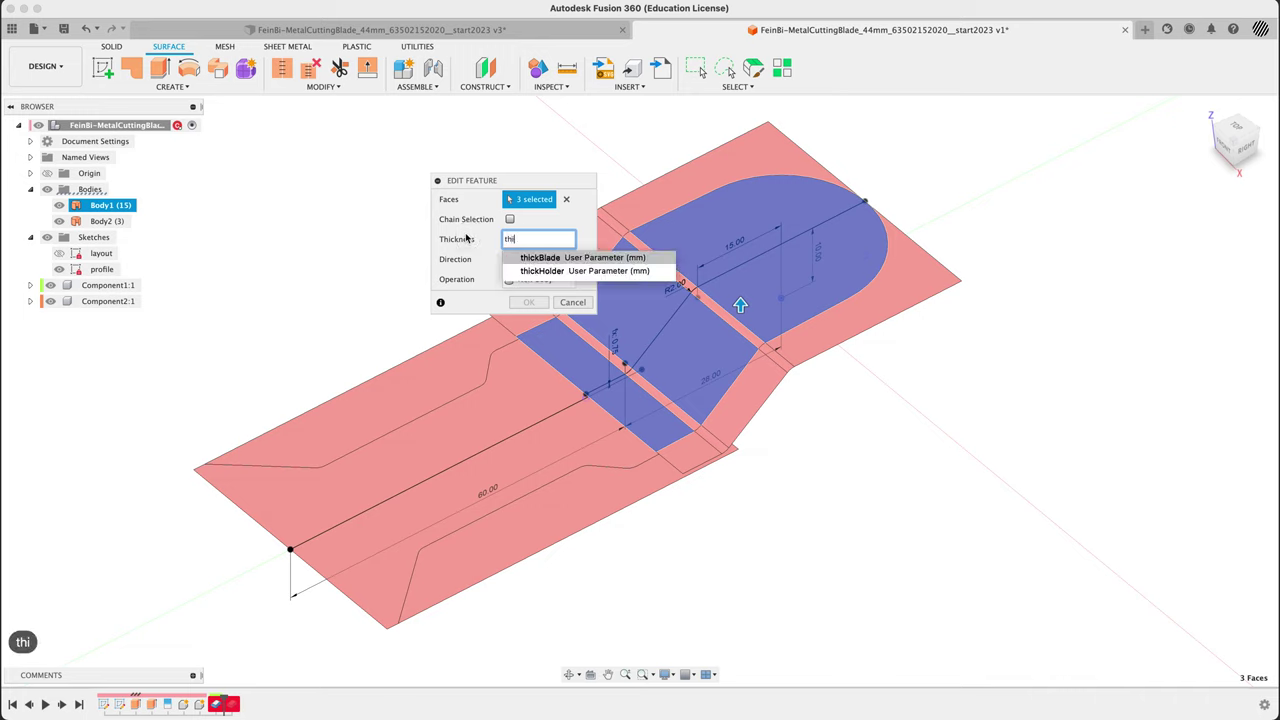
{"action": "type", "text": "ck"}
{"action": "key", "text": "Down"}
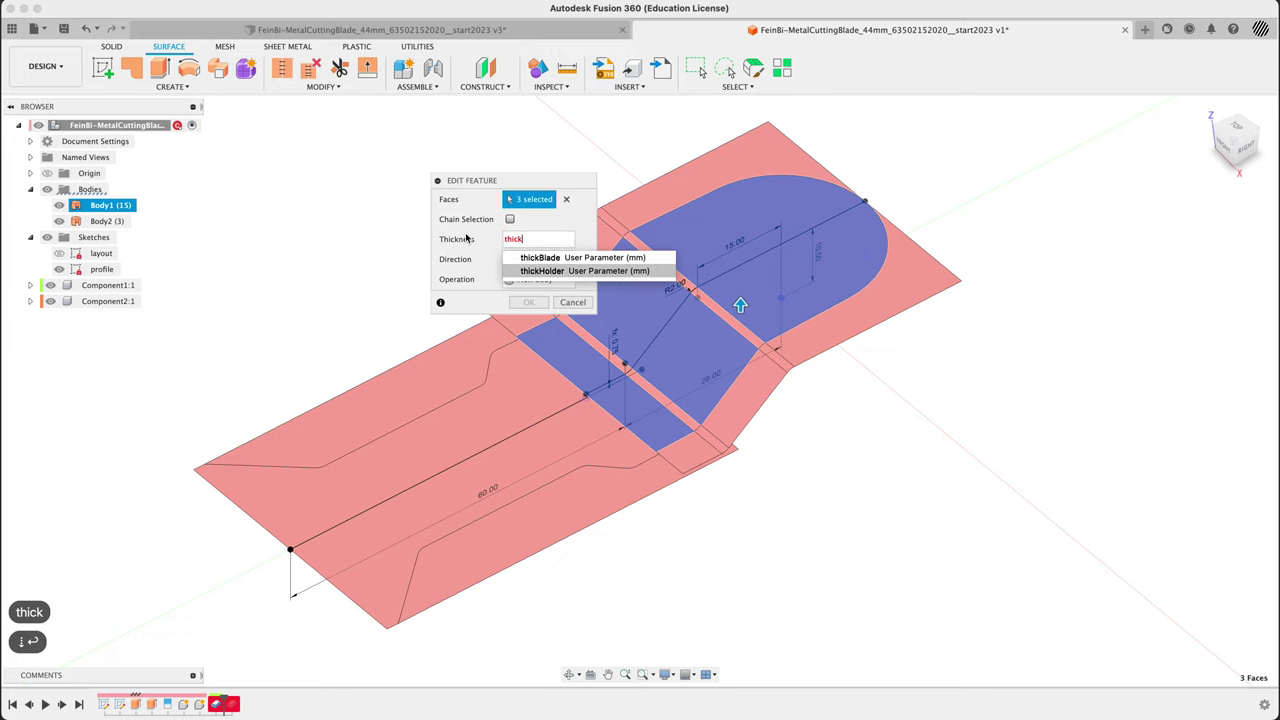
{"action": "key", "text": "Return"}
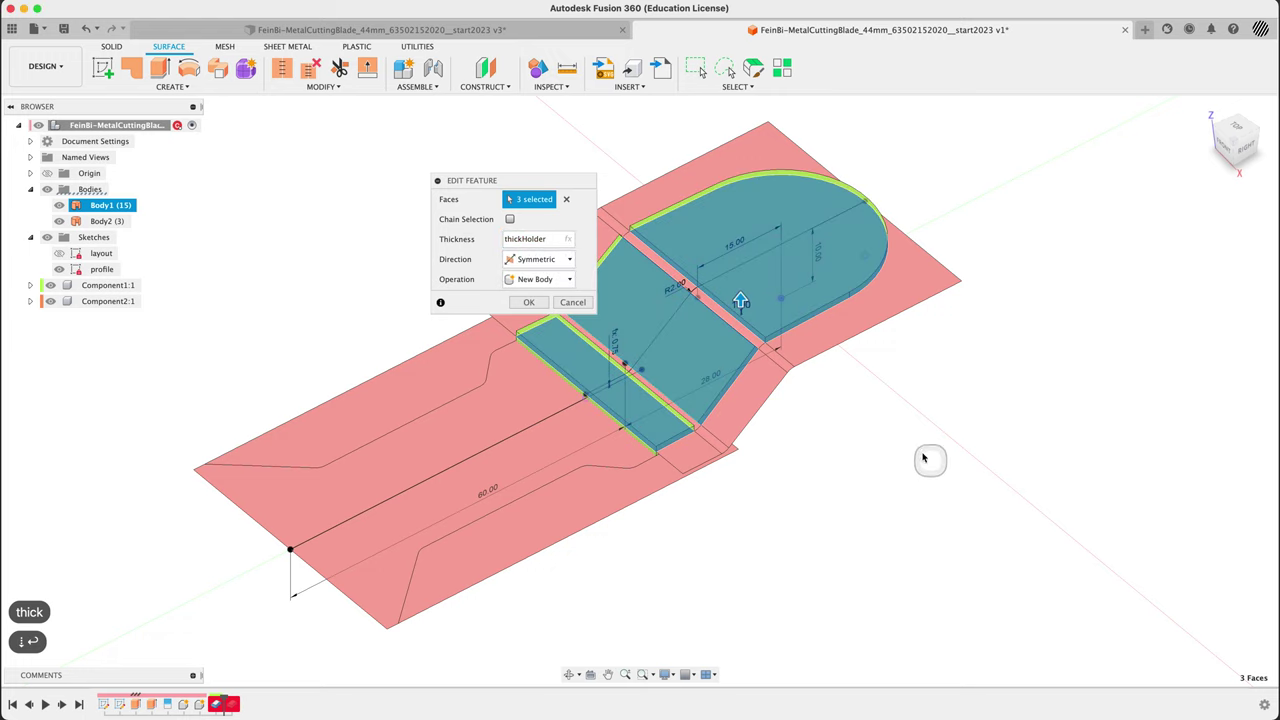
Step: Add a fourth face to the thicken selection
{"action": "mouse_move", "coordinate": [923, 451]}
{"action": "middle_mouse_down", "text": "shift"}
{"action": "mouse_move", "coordinate": [903, 429]}
{"action": "mouse_move", "coordinate": [920, 437]}
{"action": "middle_mouse_up", "text": "shift"}
{"action": "scroll", "coordinate": [920, 437], "scroll_direction": "up", "scroll_amount": 5}
{"action": "left_click", "coordinate": [644, 247]}
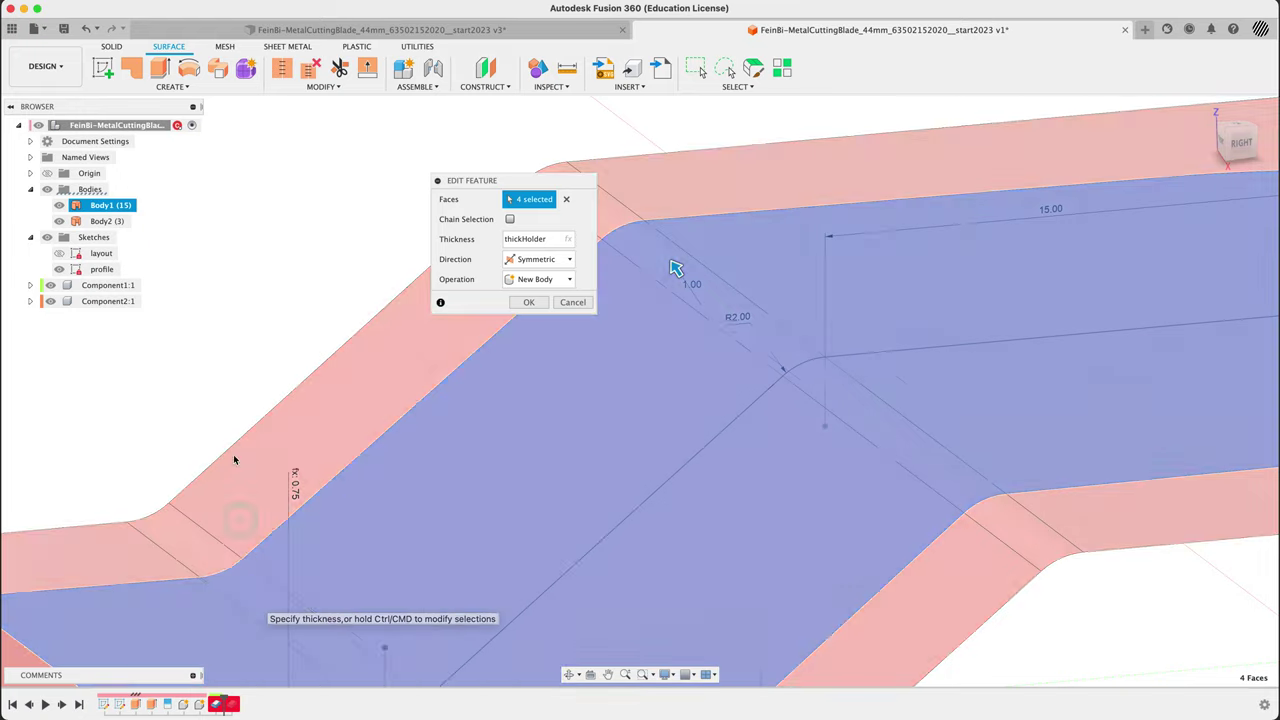
{"action": "scroll", "coordinate": [250, 420], "scroll_direction": "down", "scroll_amount": 3}
{"action": "middle_click_drag", "start_coordinate": [257, 329], "coordinate": [957, 565], "text": "shift"}
Step: Change the thickness to thickHolder / 2, keep New Body, and apply
{"action": "left_click", "coordinate": [558, 240]}
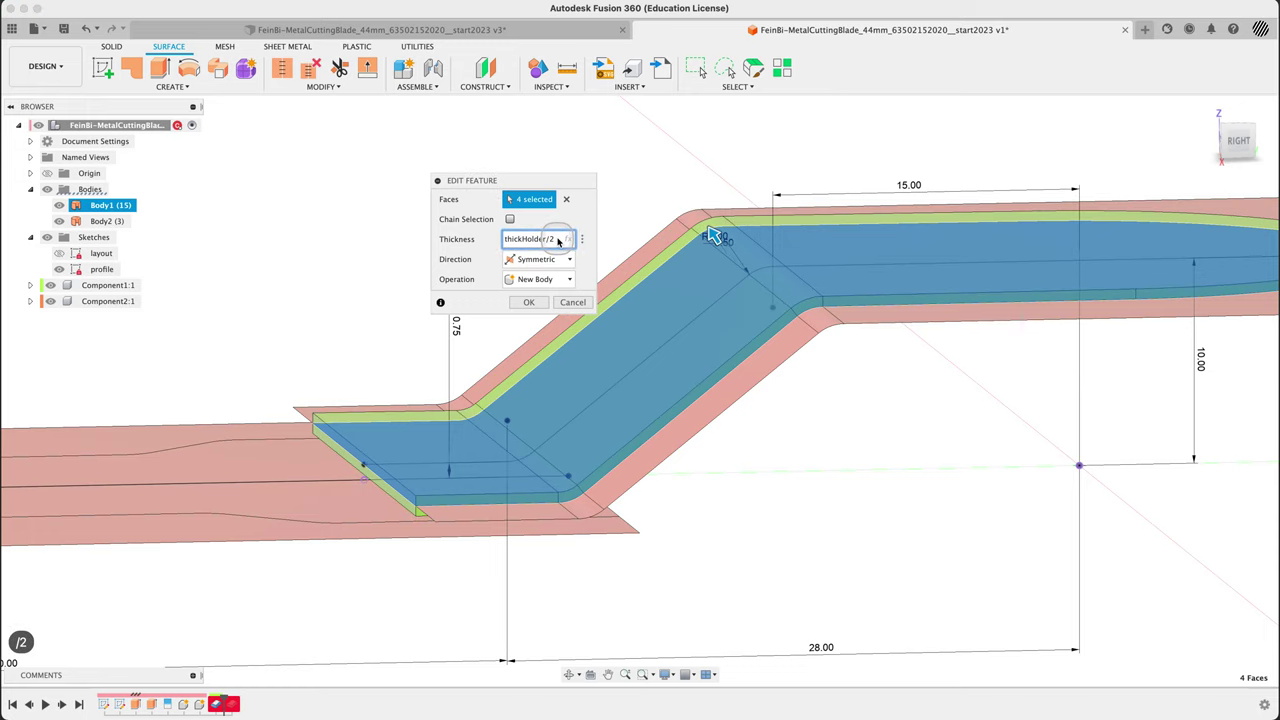
{"action": "left_click", "coordinate": [528, 302]}
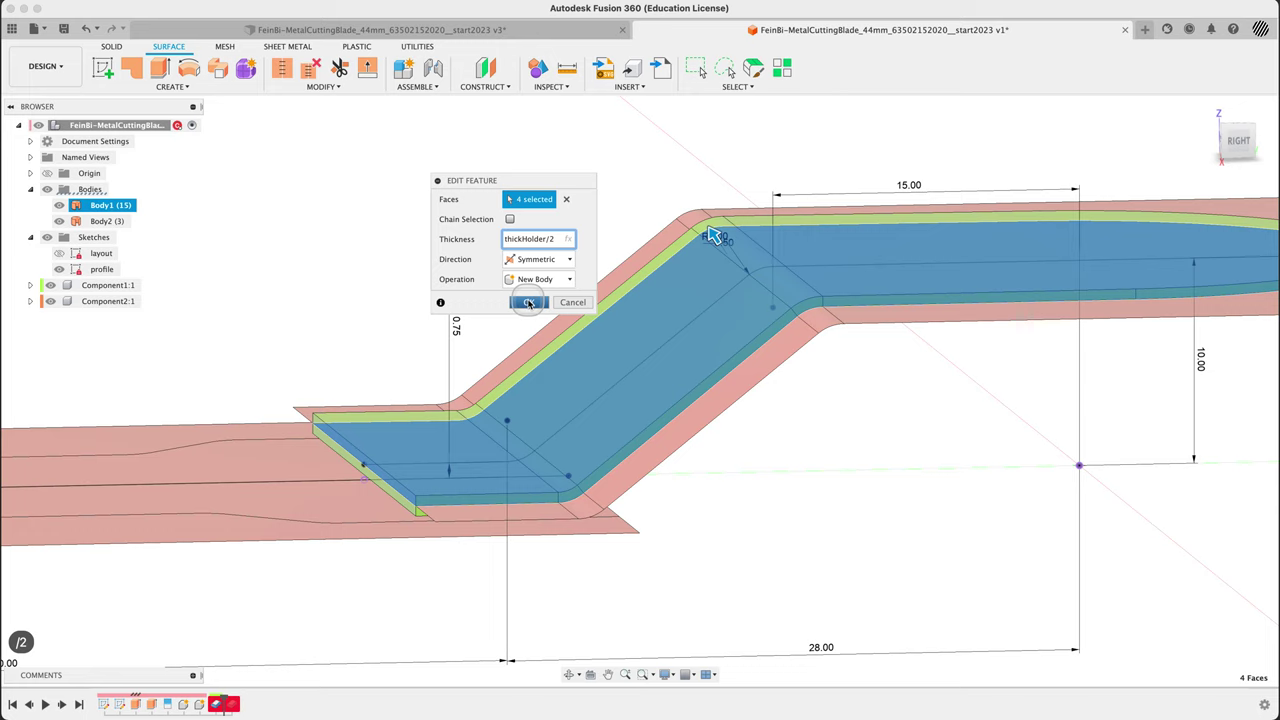
{"action": "left_click", "coordinate": [535, 280]}
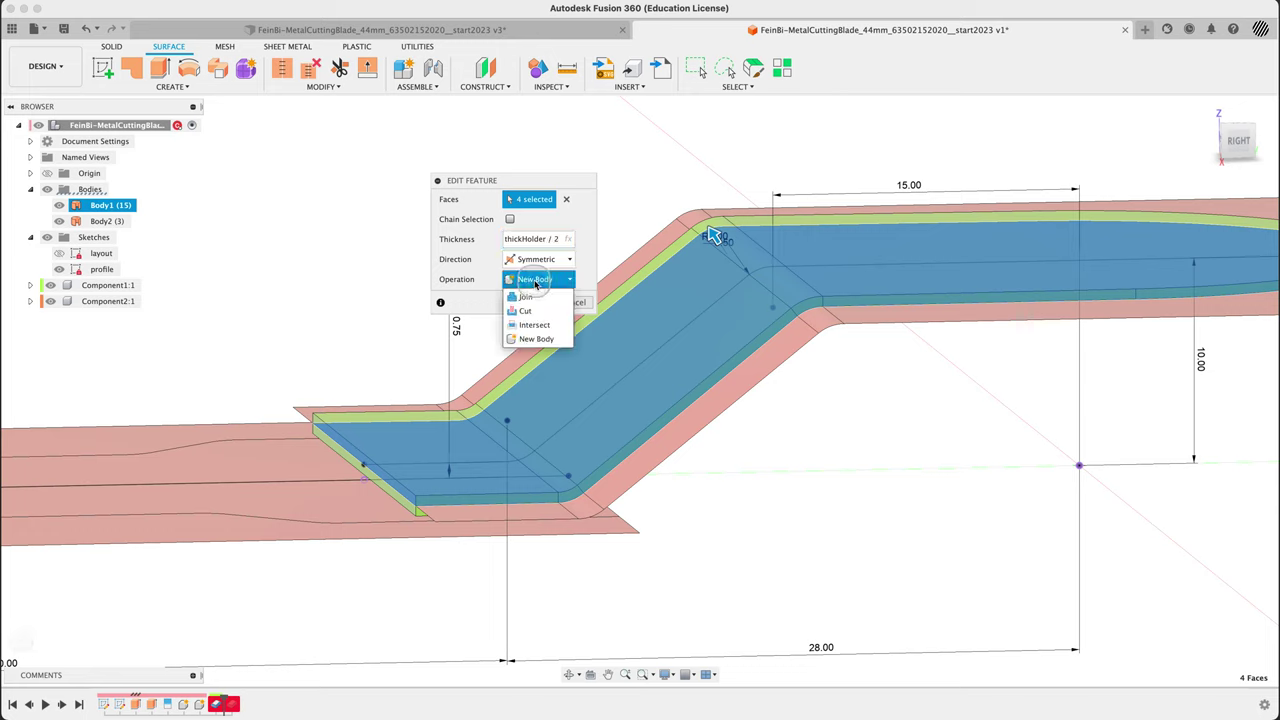
{"action": "left_click", "coordinate": [472, 287]}
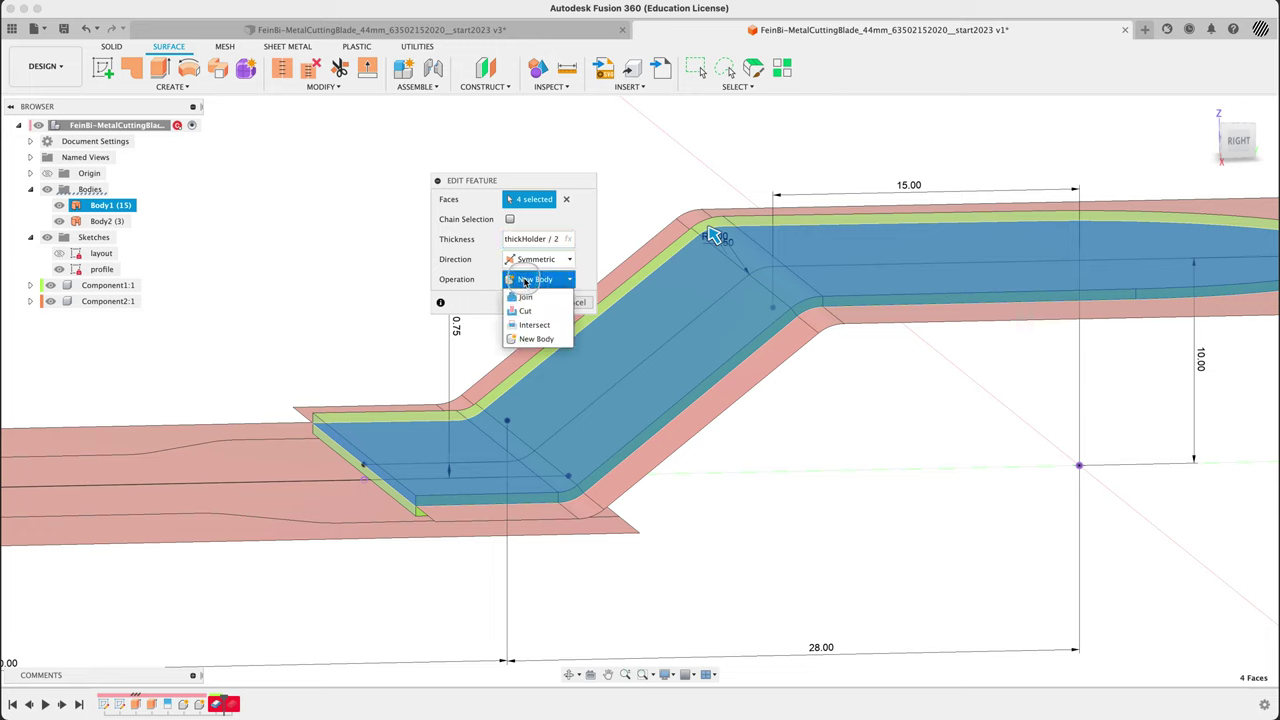
{"action": "left_click", "coordinate": [486, 288]}
{"action": "left_click", "coordinate": [530, 303]}
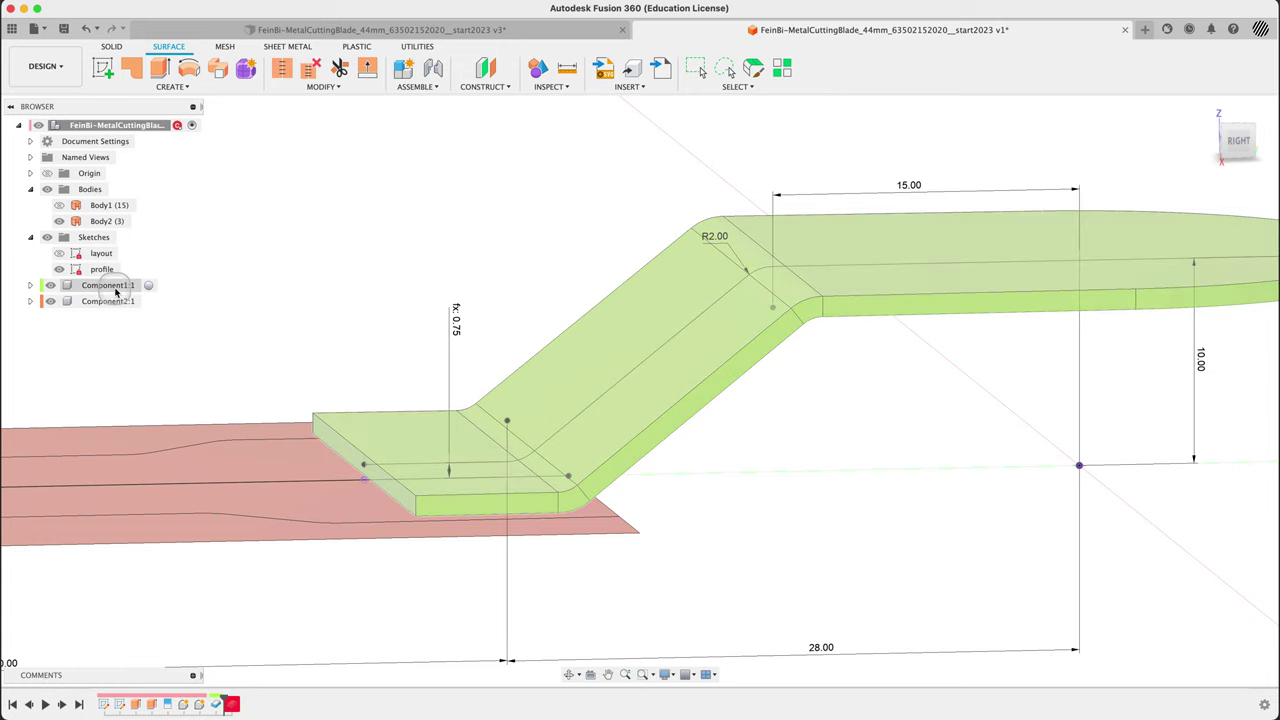
Step: Reopen Thicken1 and clear its two selected faces
{"action": "middle_click_drag", "start_coordinate": [351, 300], "coordinate": [649, 222]}
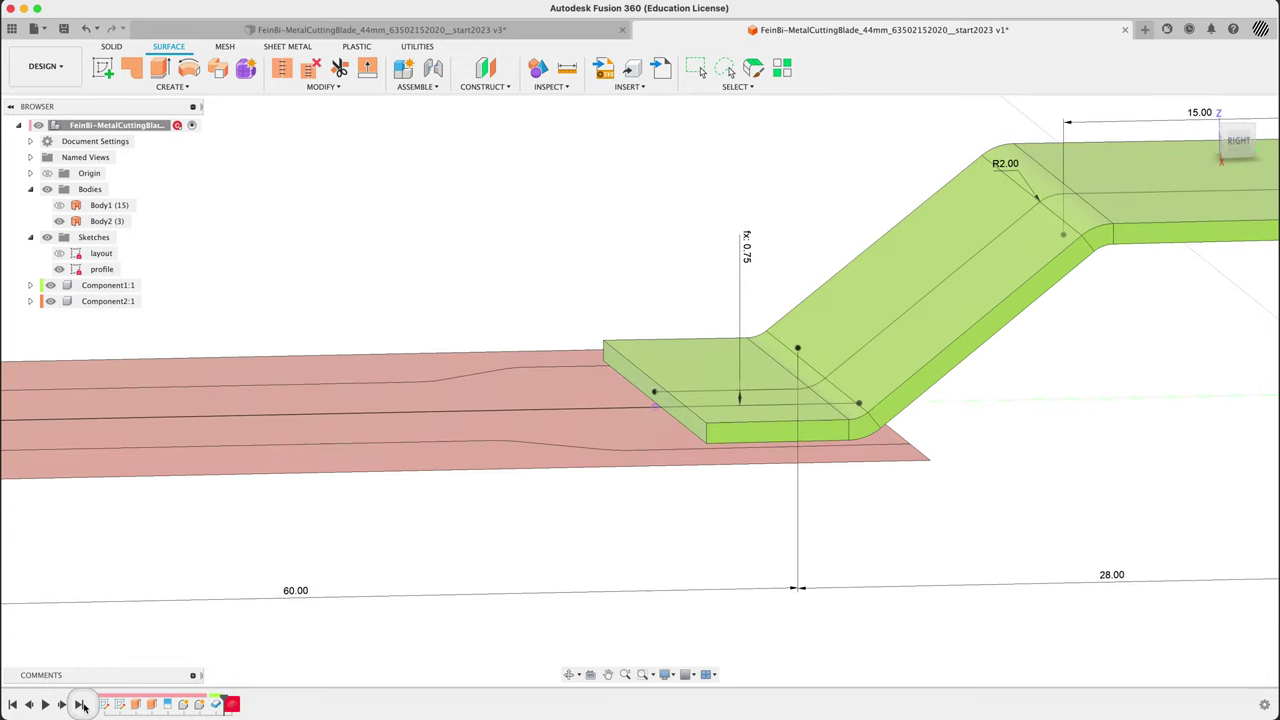
{"action": "double_click", "coordinate": [233, 705]}
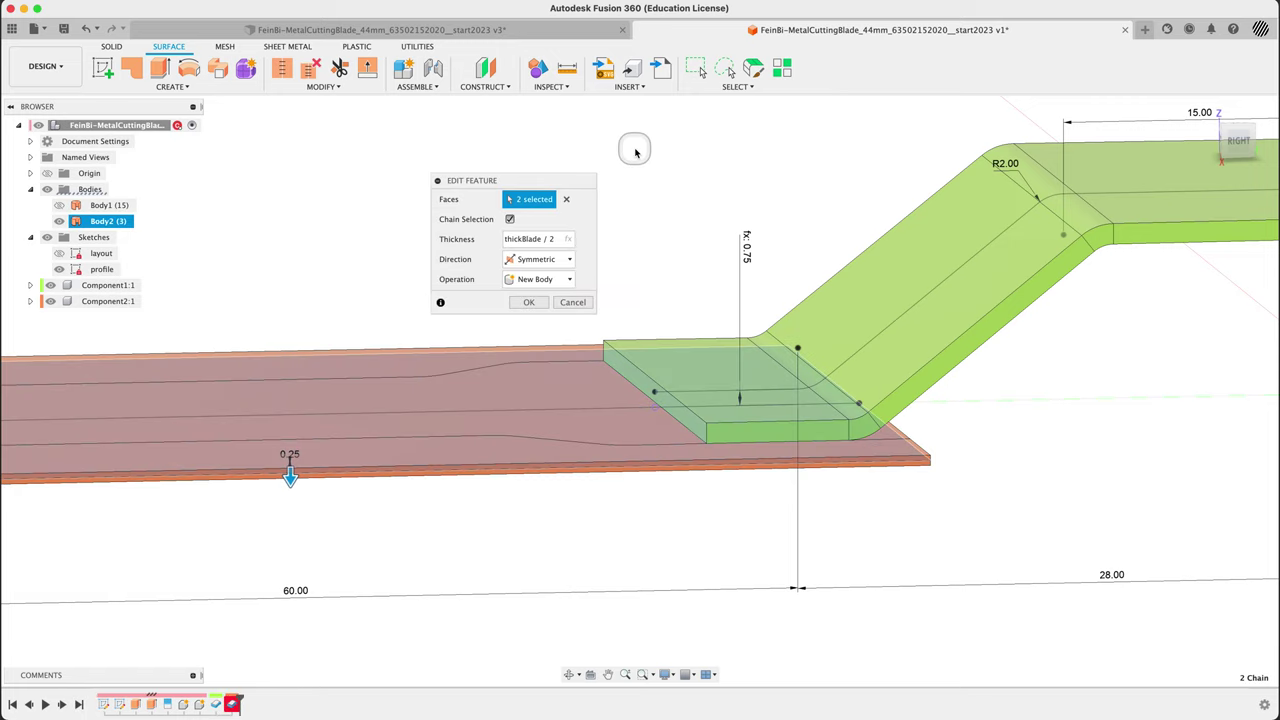
{"action": "left_click", "coordinate": [566, 199]}
{"action": "scroll", "coordinate": [686, 196], "scroll_direction": "up", "scroll_amount": 3}
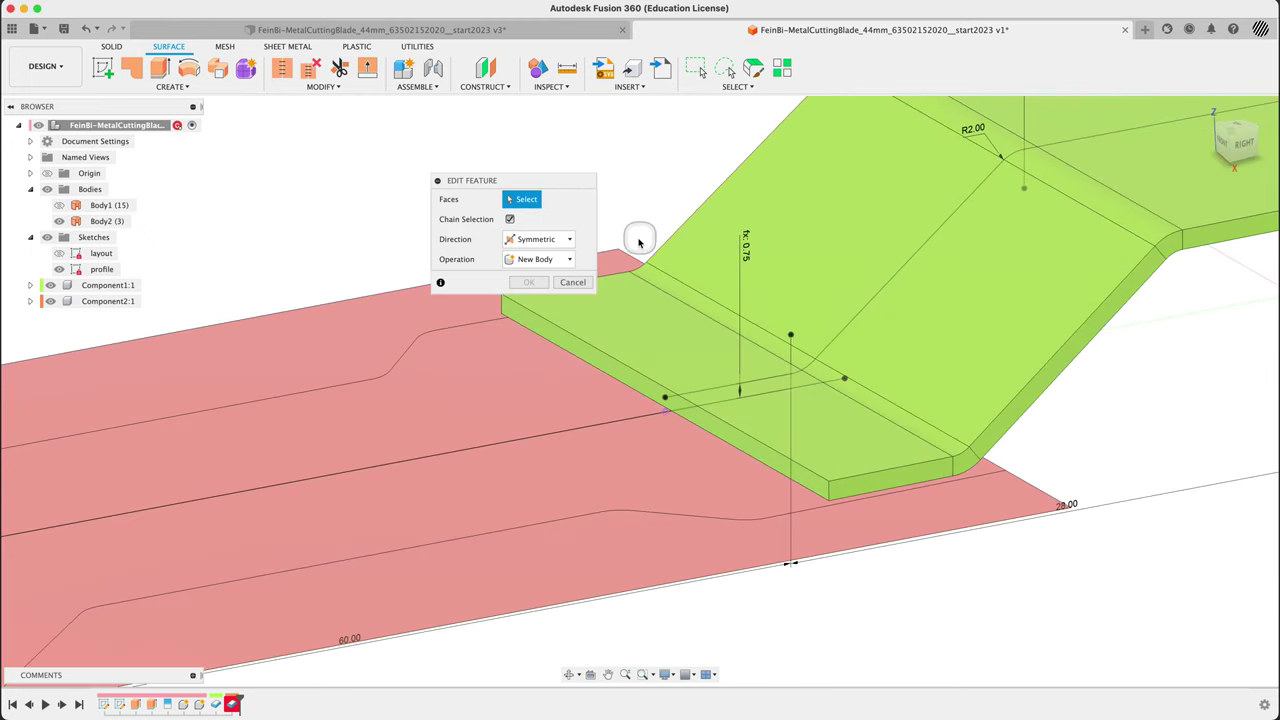
{"action": "middle_click_drag", "start_coordinate": [640, 240], "coordinate": [722, 275], "text": "shift"}
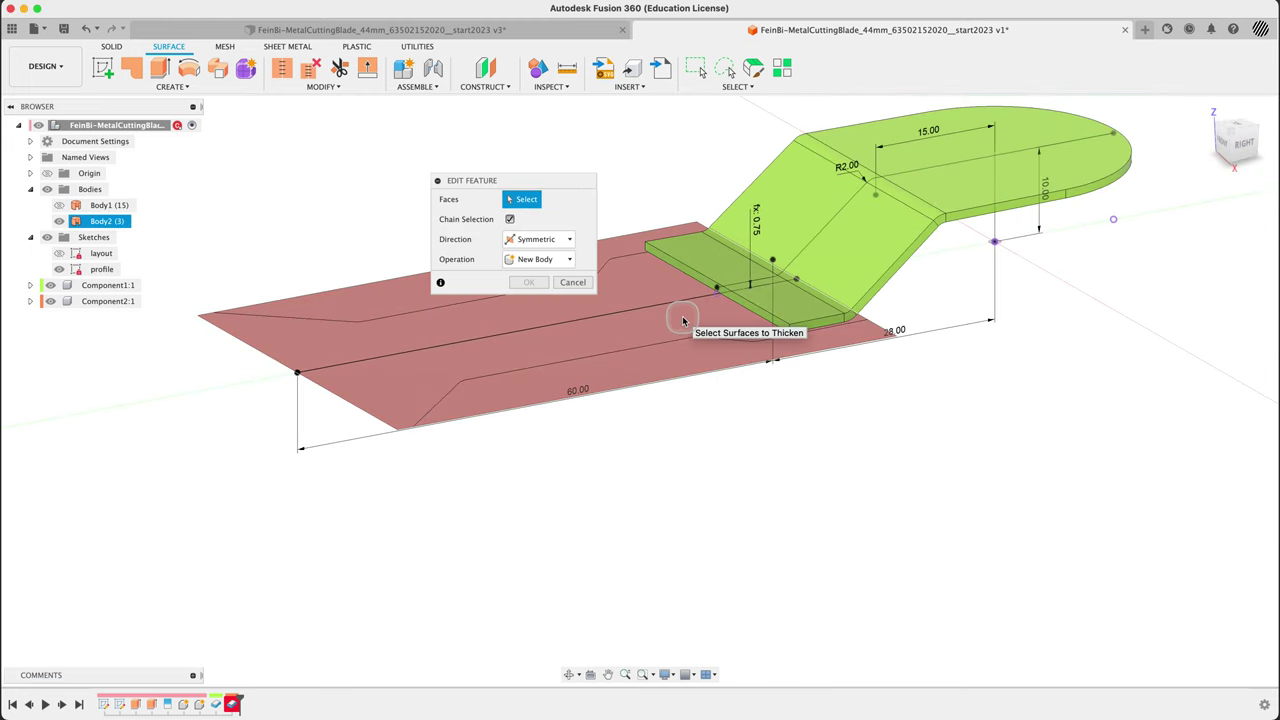
Step: Untick Chain Selection, thicken only the red blade surface, and confirm
{"action": "left_click", "coordinate": [683, 320]}
{"action": "left_click", "coordinate": [495, 219]}
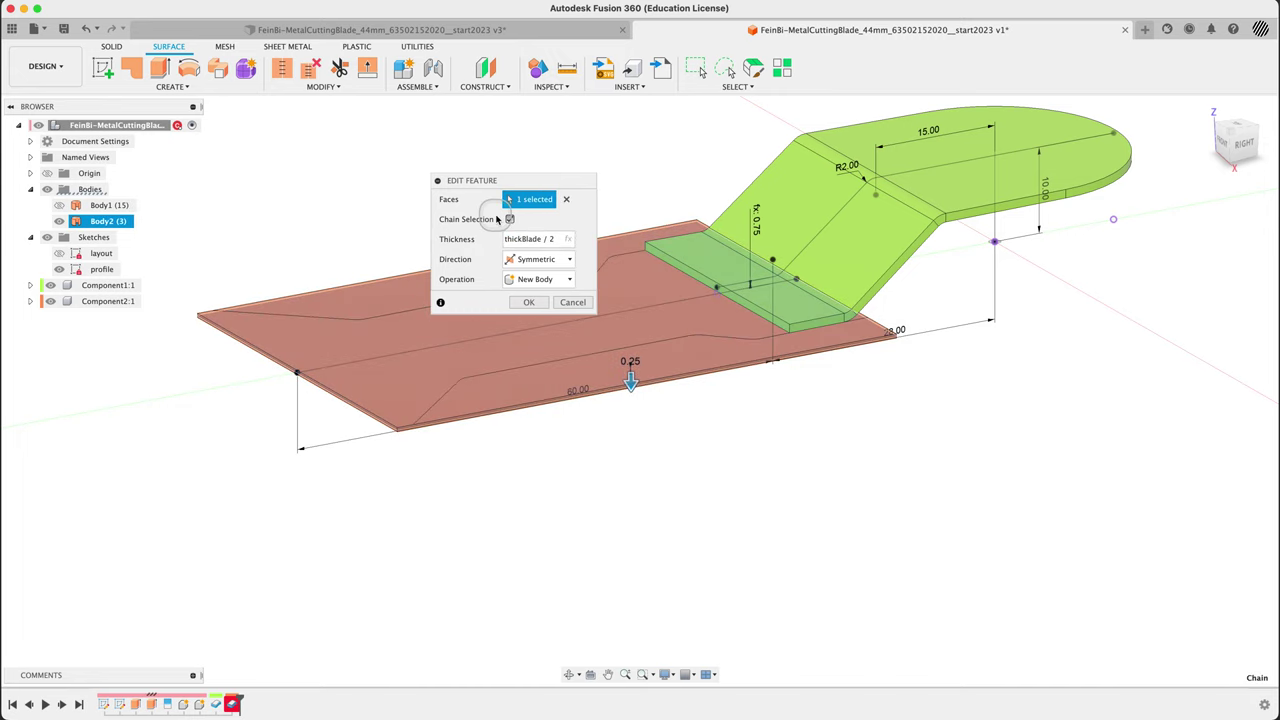
{"action": "left_click", "coordinate": [566, 199]}
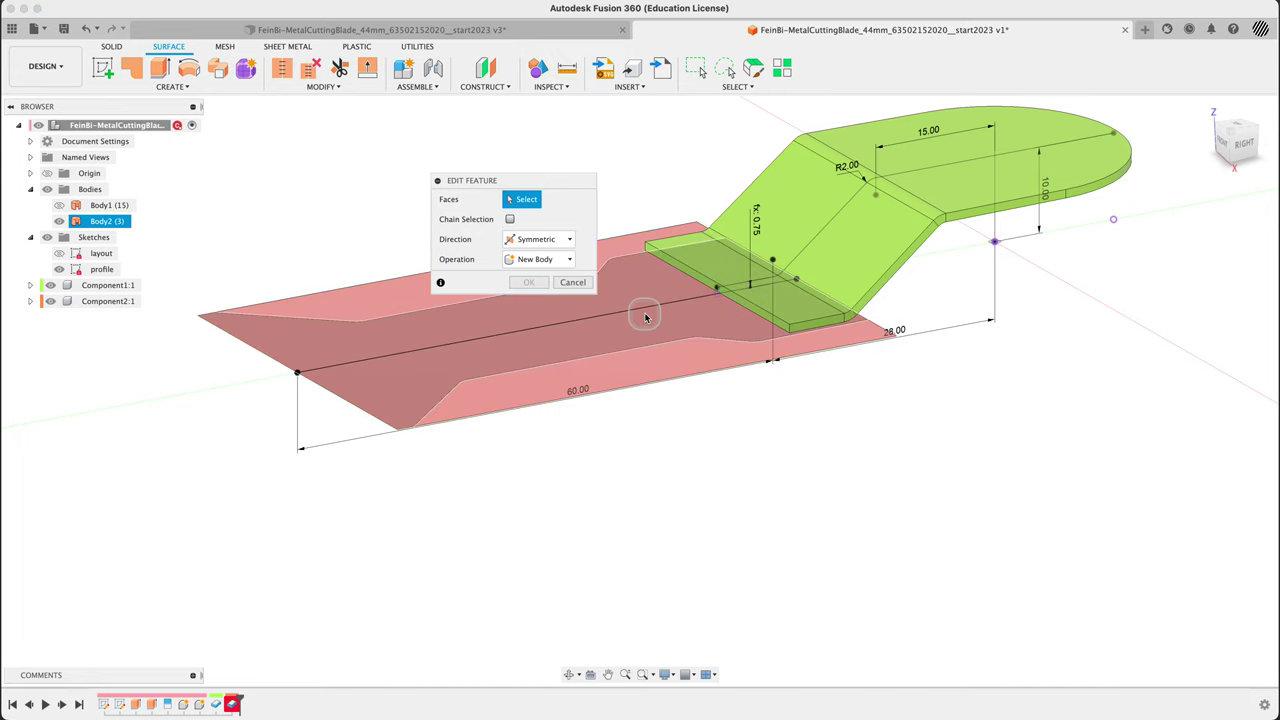
{"action": "left_click", "coordinate": [645, 318]}
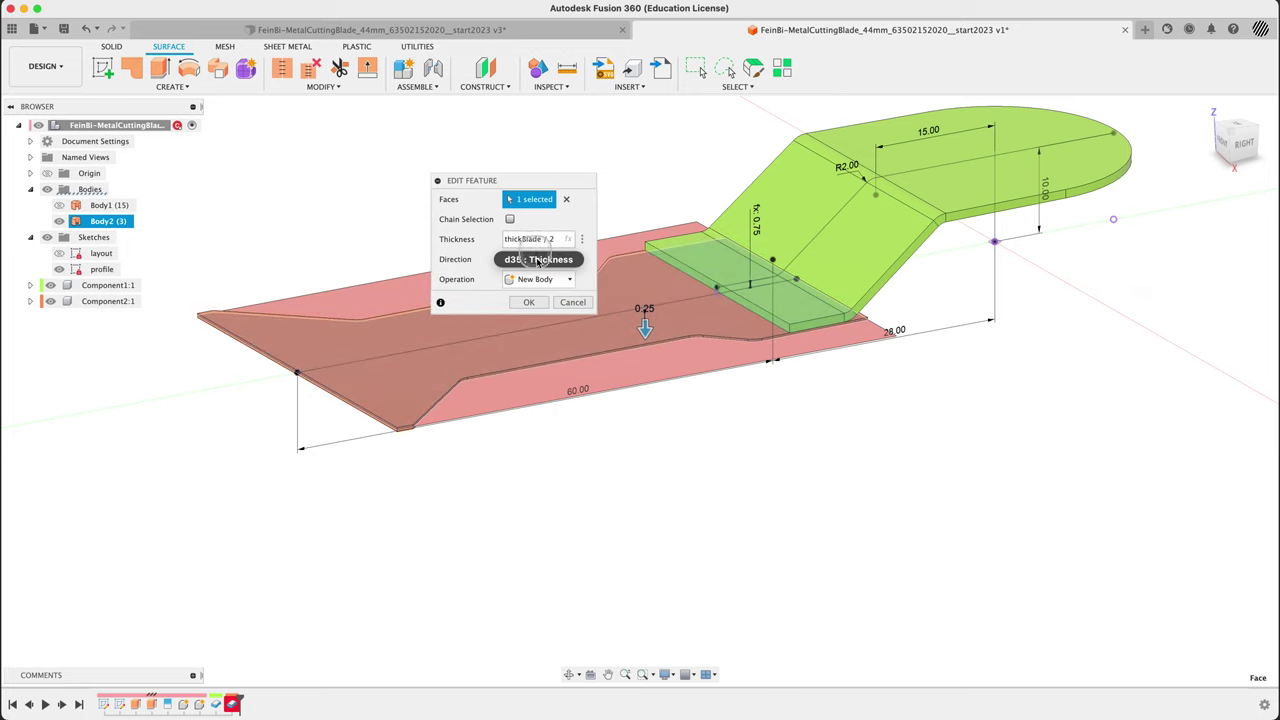
{"action": "left_click", "coordinate": [537, 306]}
{"action": "middle_click_drag", "start_coordinate": [657, 520], "coordinate": [723, 540], "text": "shift"}
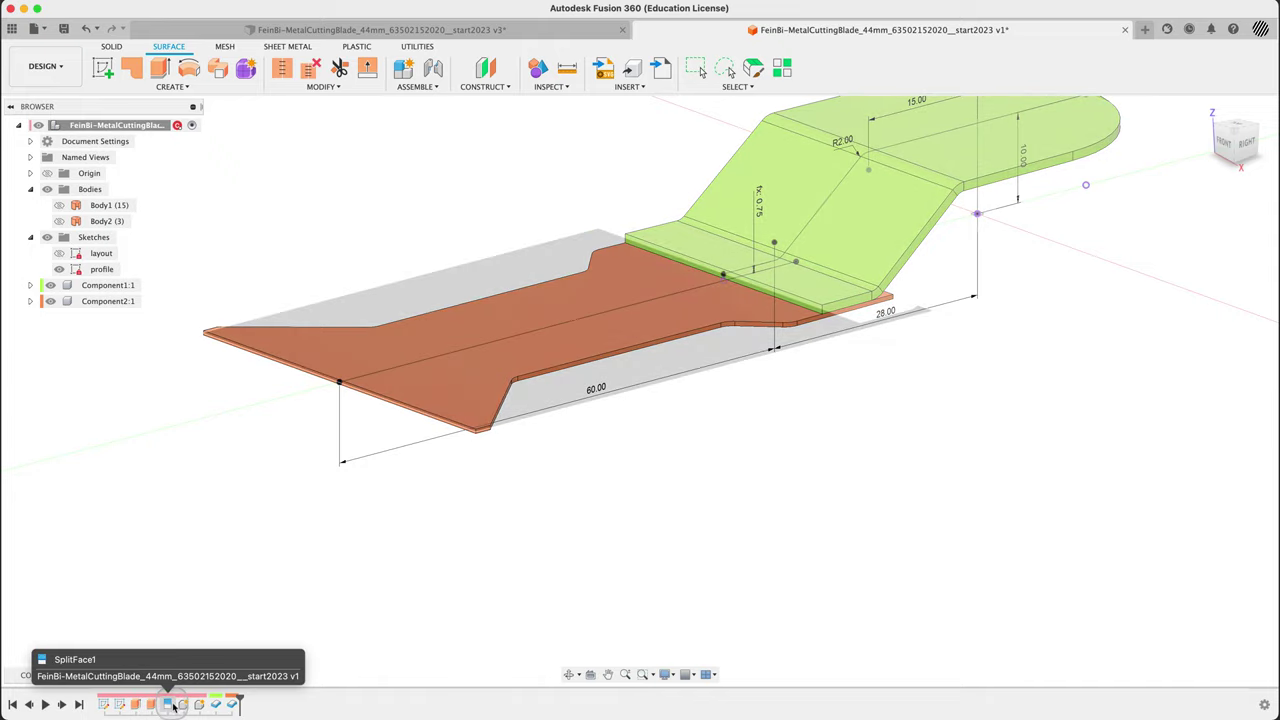
{"action": "mouse_move", "coordinate": [783, 406]}
{"action": "middle_mouse_down", "text": "shift"}
{"action": "mouse_move", "coordinate": [843, 363]}
{"action": "mouse_move", "coordinate": [795, 398]}
{"action": "middle_mouse_up", "text": "shift"}
{"action": "left_click", "coordinate": [432, 180]}
{"action": "middle_click_drag", "start_coordinate": [455, 190], "coordinate": [451, 286], "text": "shift"}
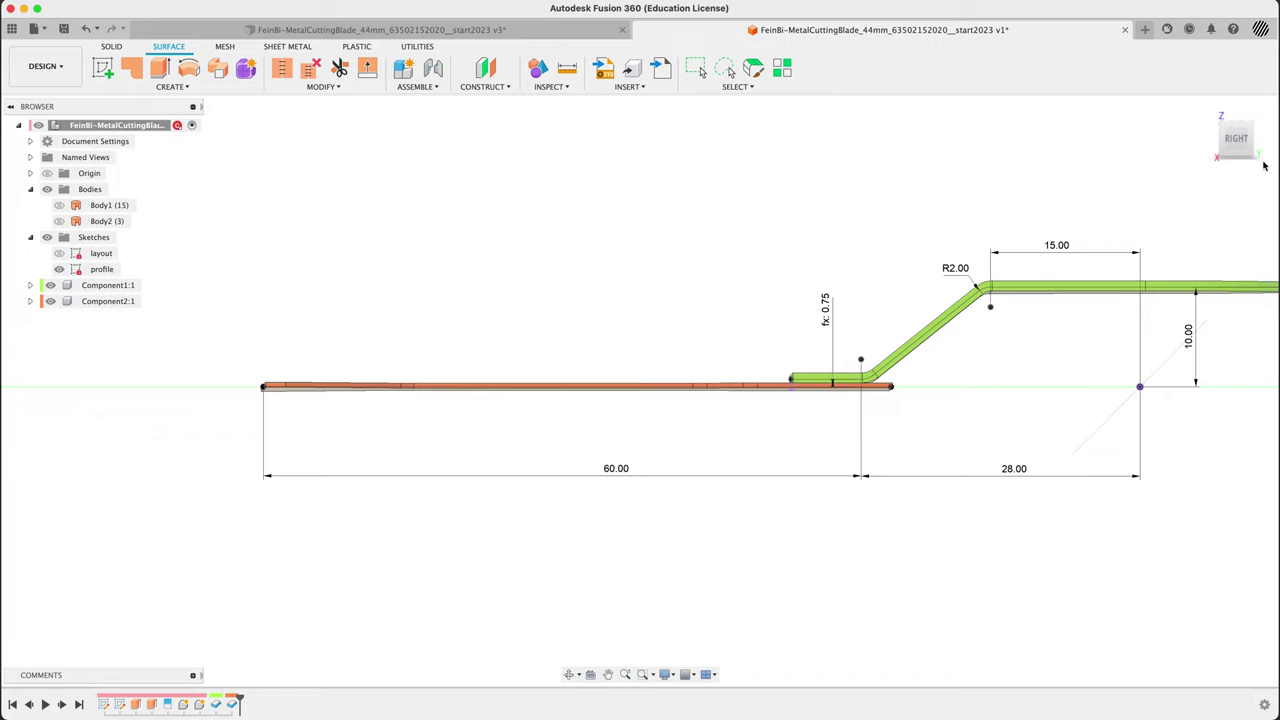
{"action": "left_click", "coordinate": [1237, 143]}
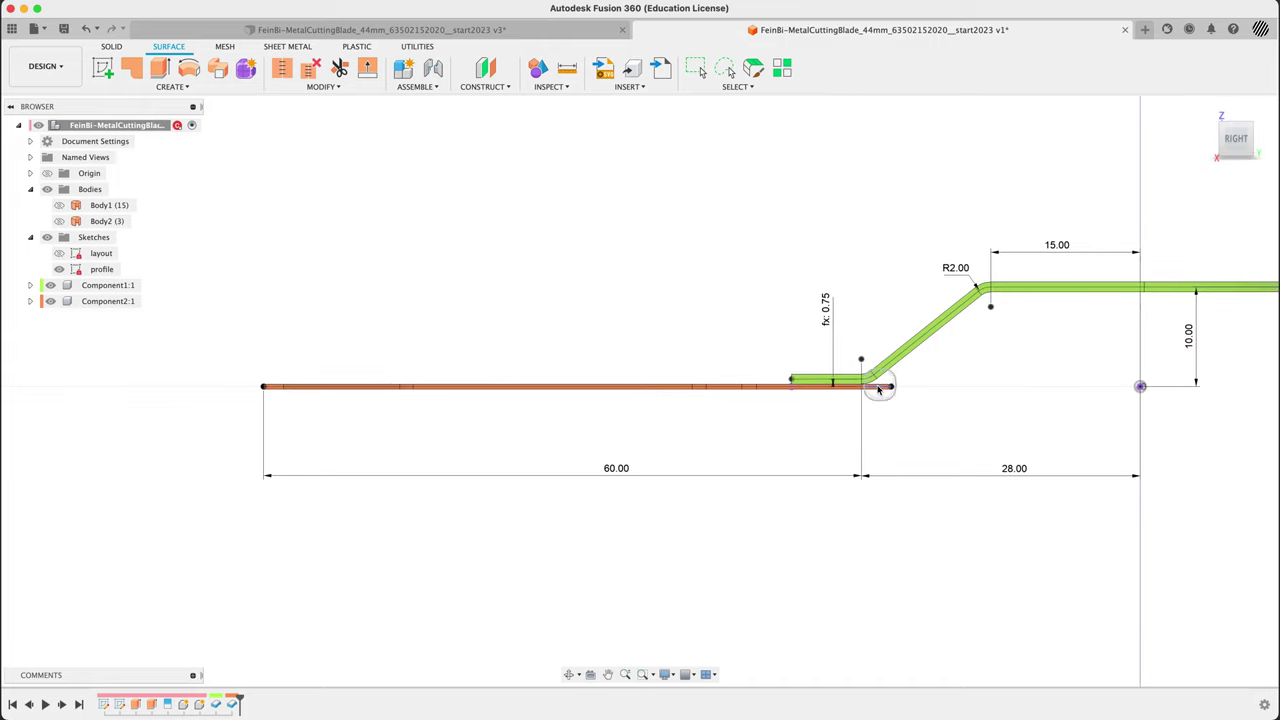
{"action": "scroll", "coordinate": [857, 383], "scroll_direction": "up", "scroll_amount": 10}
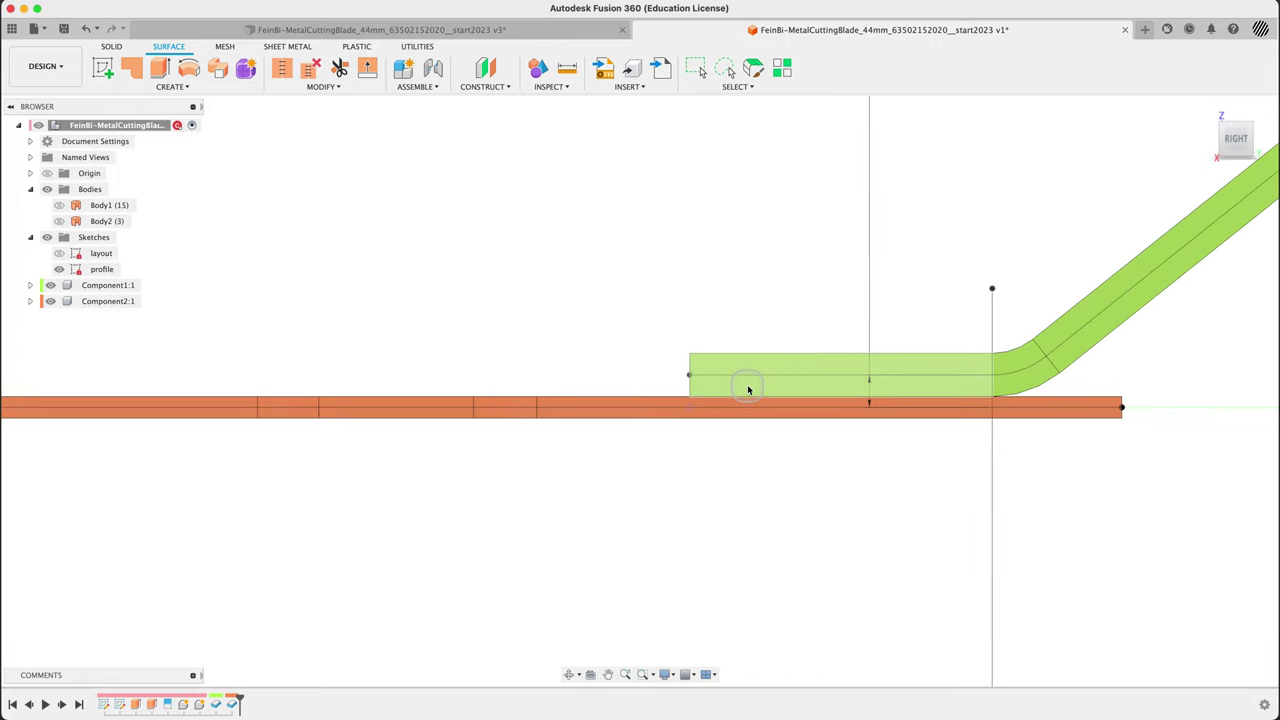
{"action": "scroll", "coordinate": [739, 380], "scroll_direction": "down", "scroll_amount": 6}
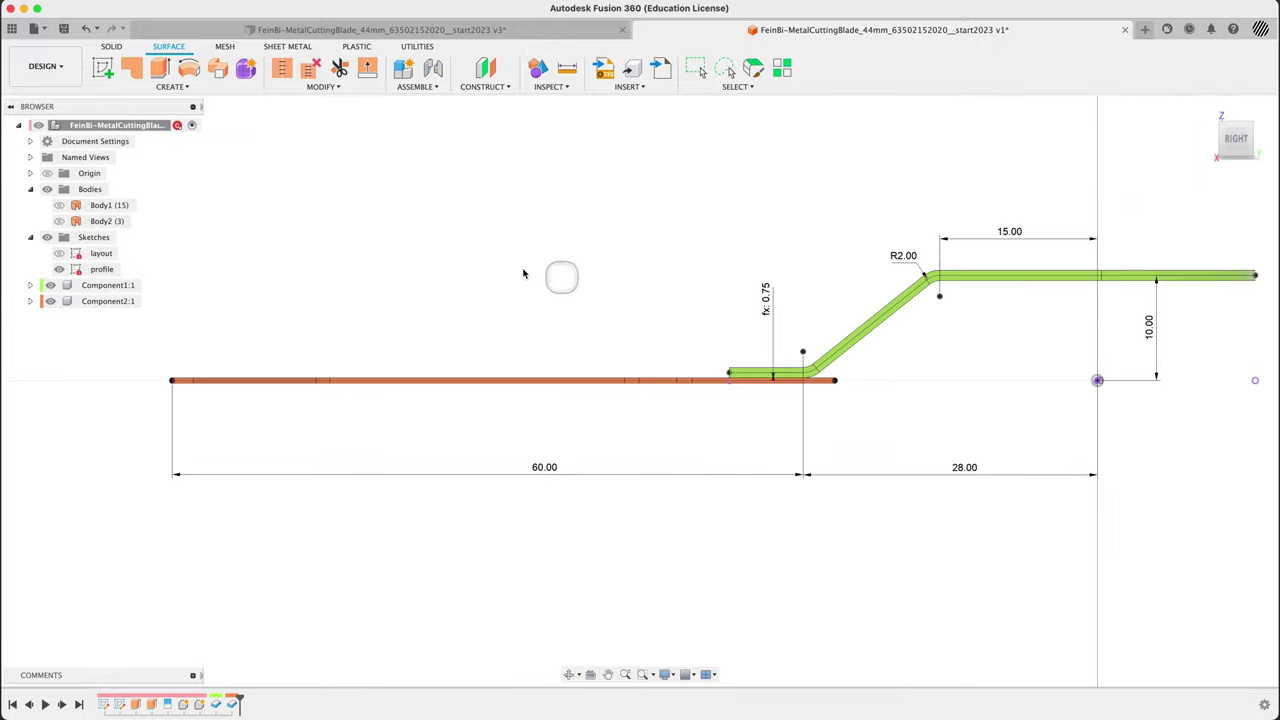
{"action": "middle_click_drag", "start_coordinate": [494, 264], "coordinate": [286, 475], "text": "shift"}
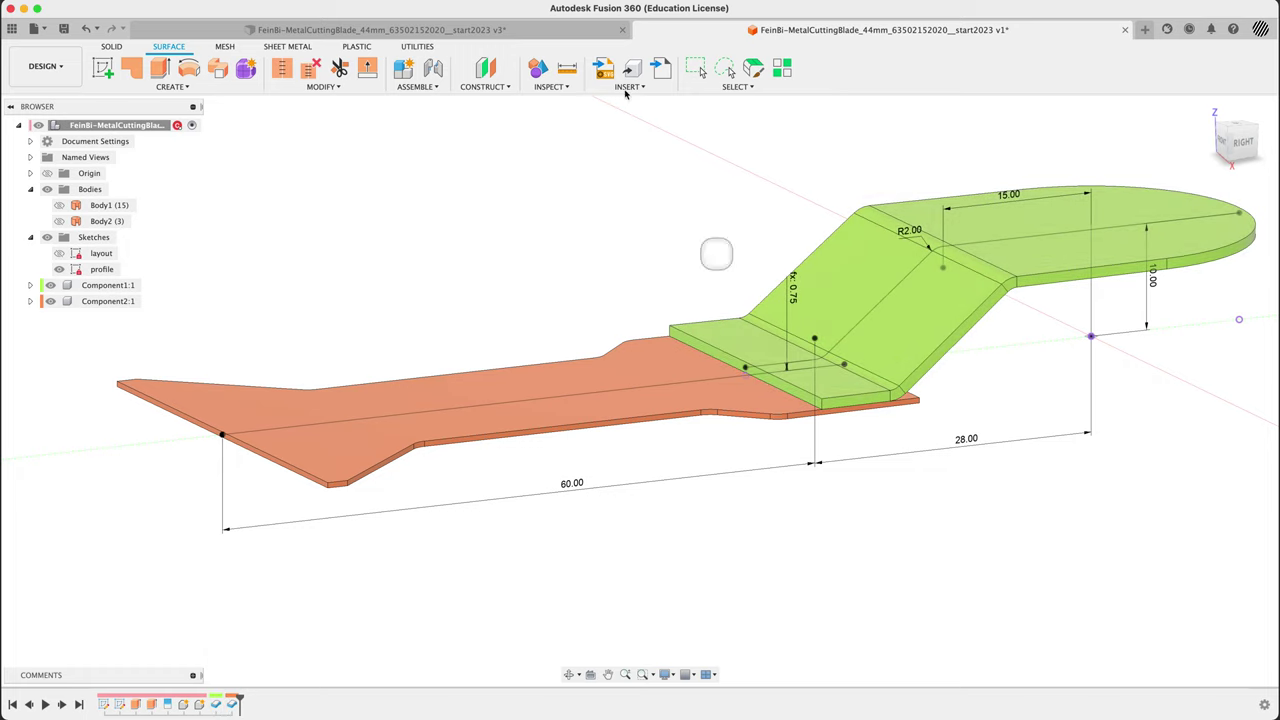
{"action": "key", "text": "ctrl+Tab"}
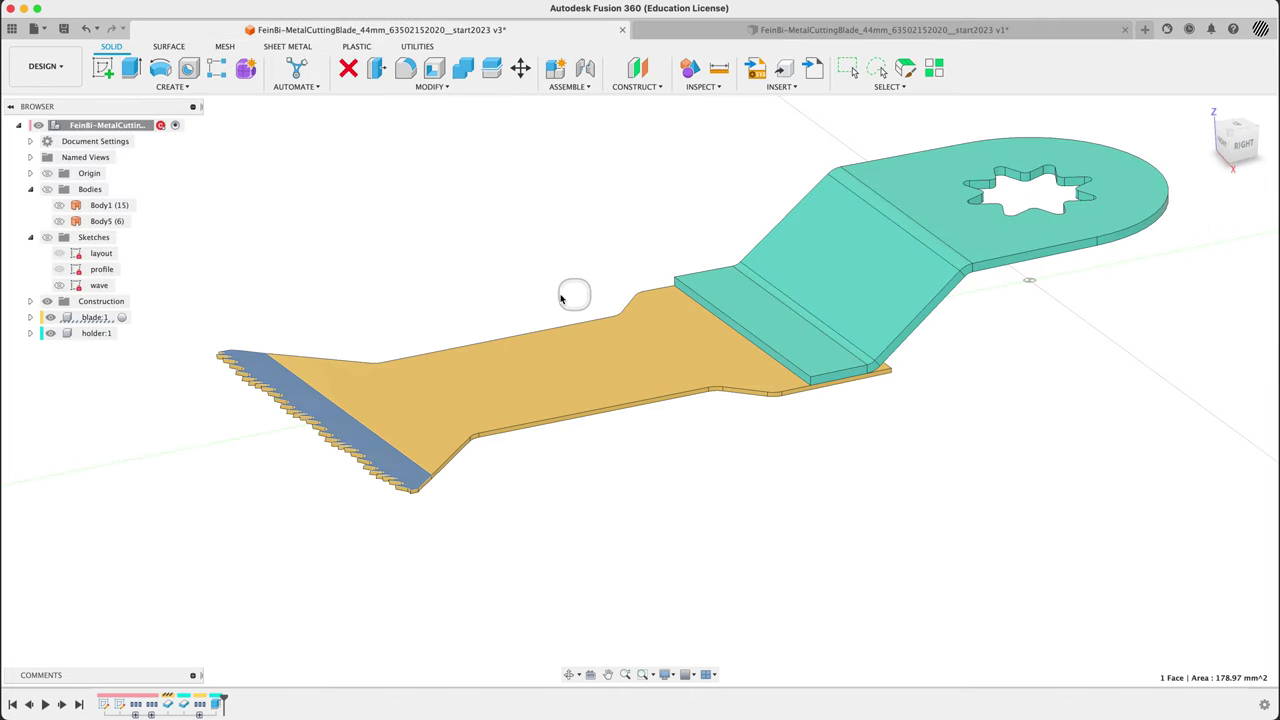
{"action": "left_click", "coordinate": [345, 453], "text": "shift"}
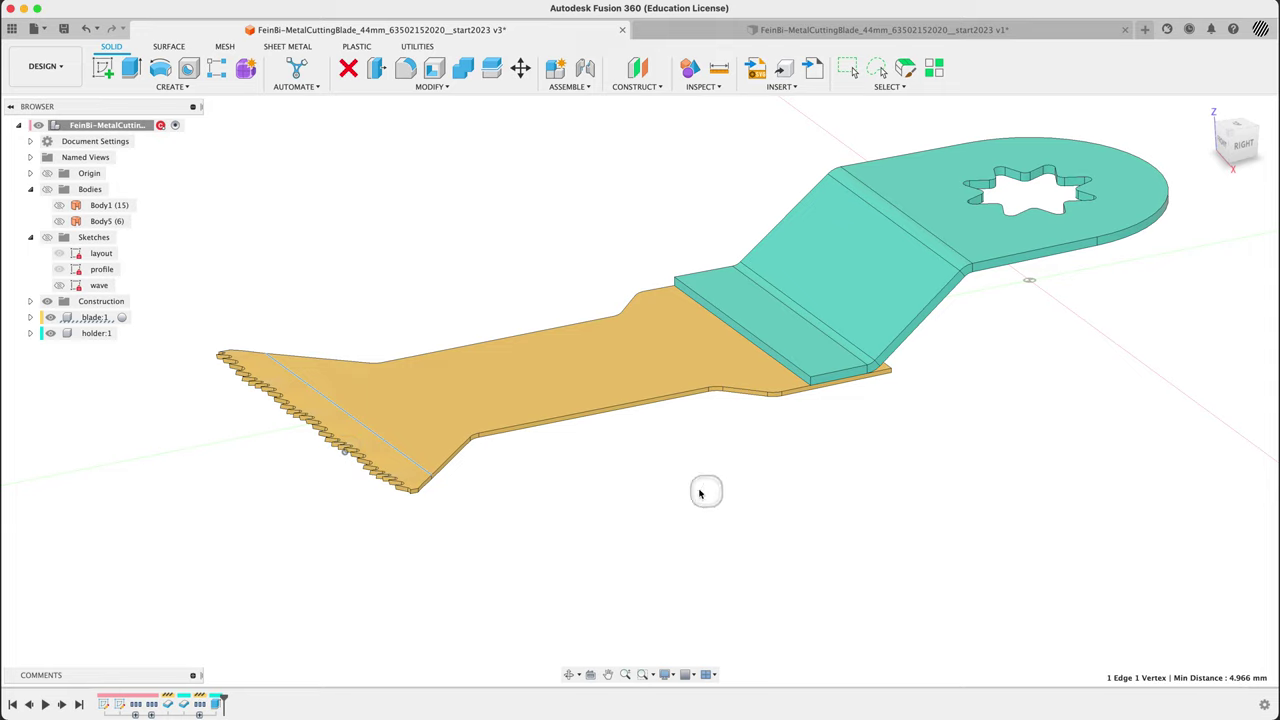
{"action": "left_click", "coordinate": [471, 477]}
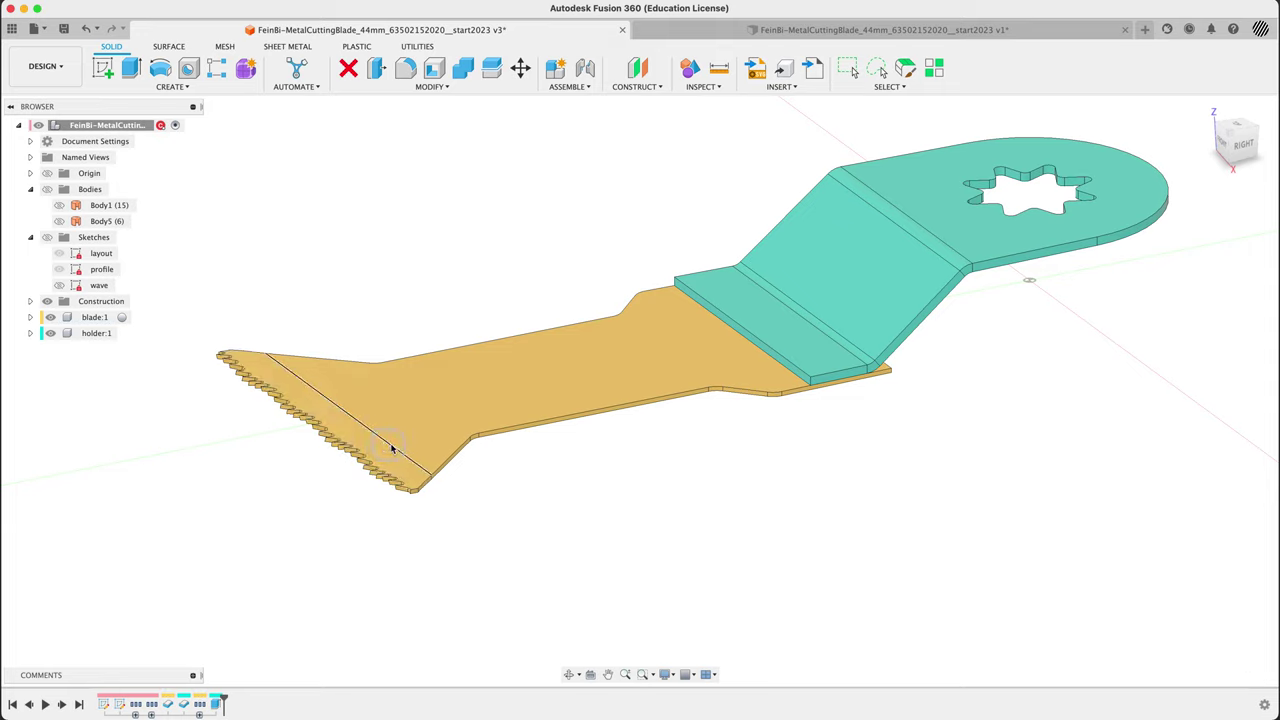
{"action": "left_click", "coordinate": [401, 436]}
{"action": "left_click", "coordinate": [381, 449]}
{"action": "left_click", "coordinate": [325, 438]}
Step: In the v1 design, show Body1 and Body2 again, leaving Extrude2 unchanged
{"action": "left_click", "coordinate": [720, 30]}
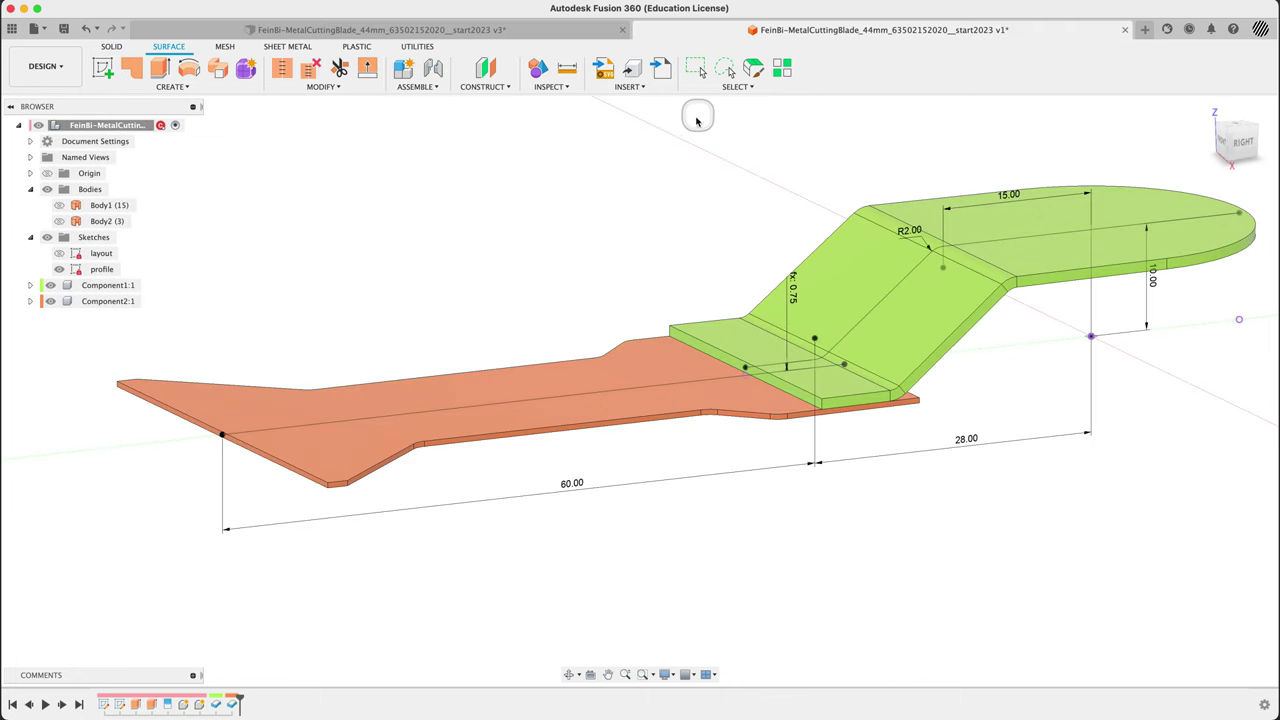
{"action": "middle_click_drag", "start_coordinate": [633, 247], "coordinate": [634, 262], "text": "shift"}
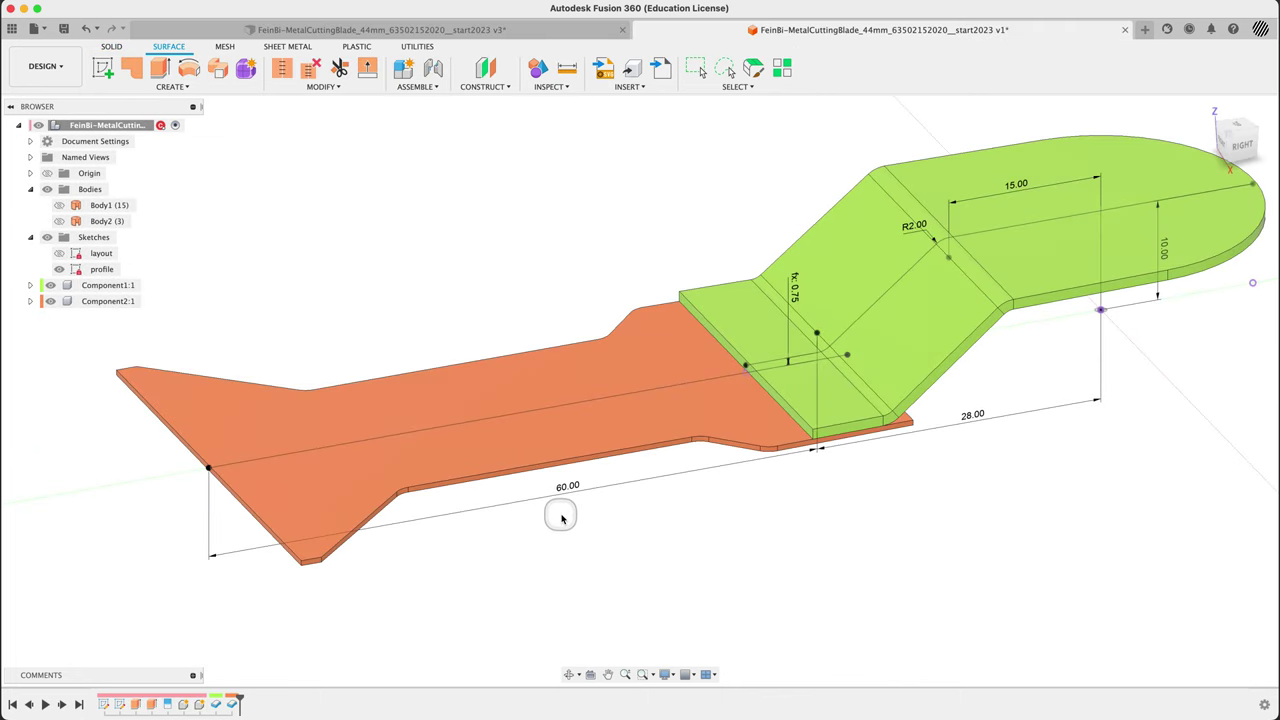
{"action": "left_click", "coordinate": [155, 705]}
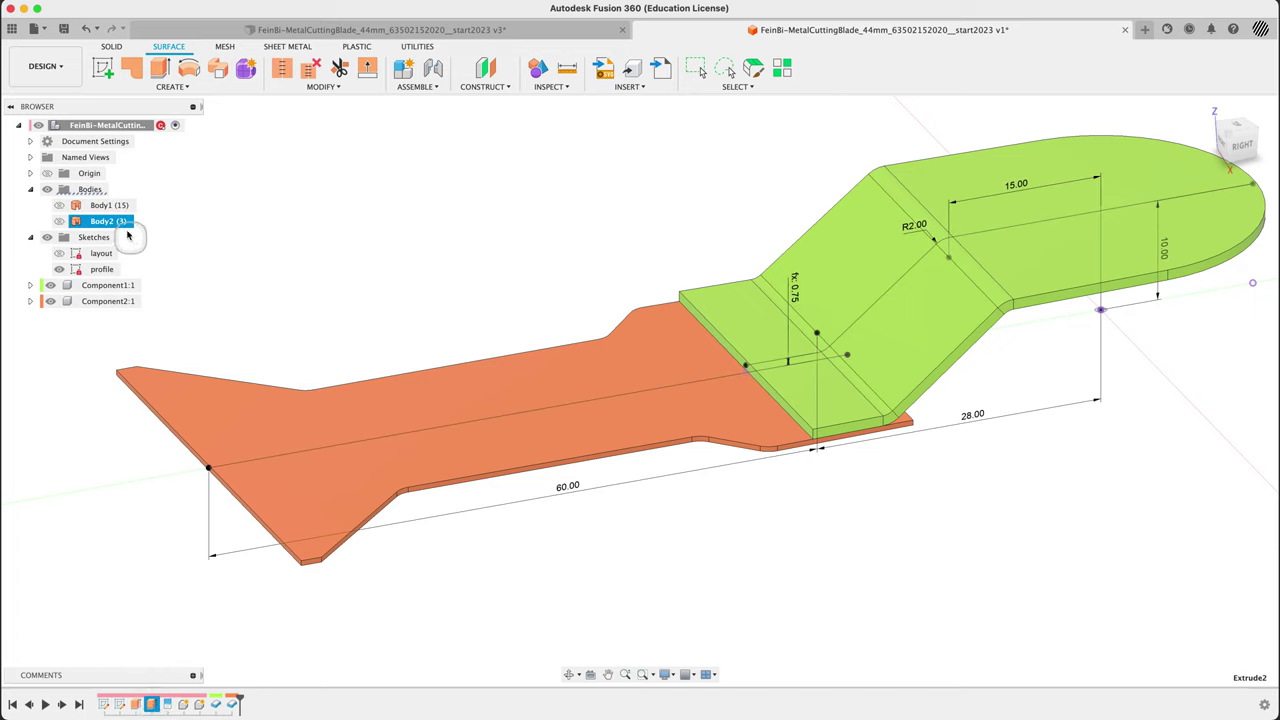
{"action": "left_click", "coordinate": [59, 206]}
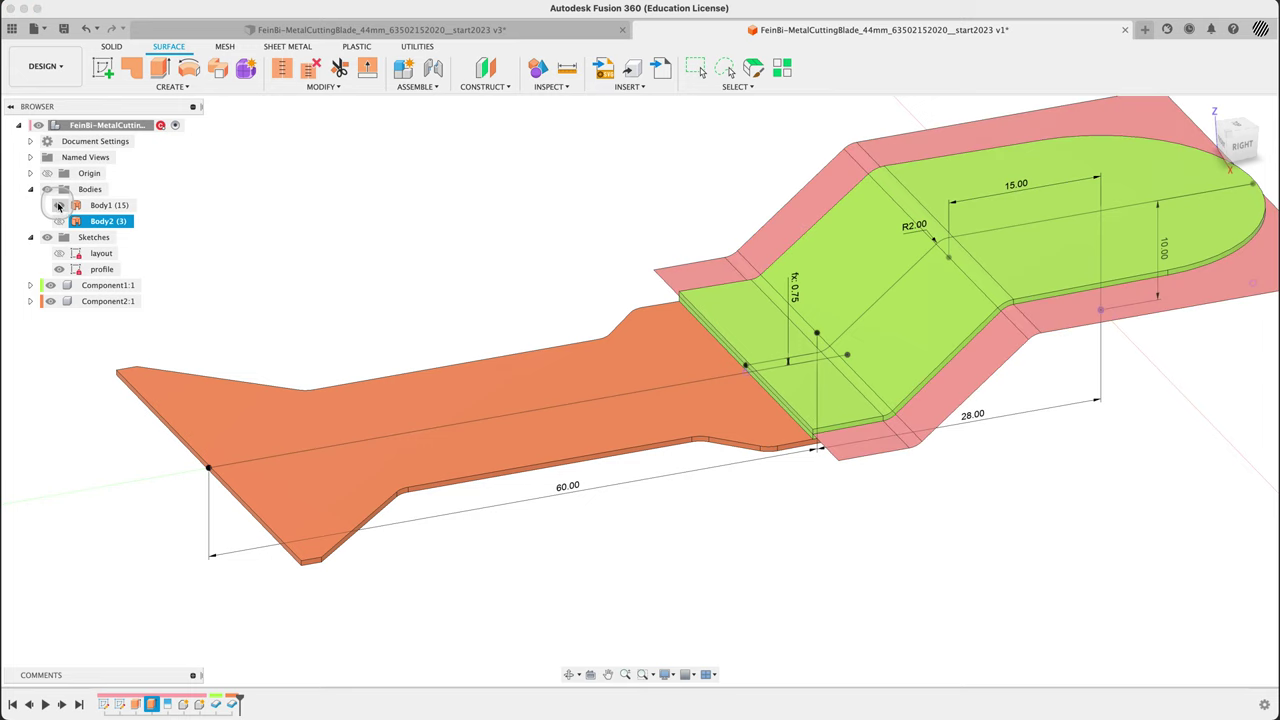
{"action": "left_click", "coordinate": [59, 205]}
{"action": "left_click", "coordinate": [59, 221]}
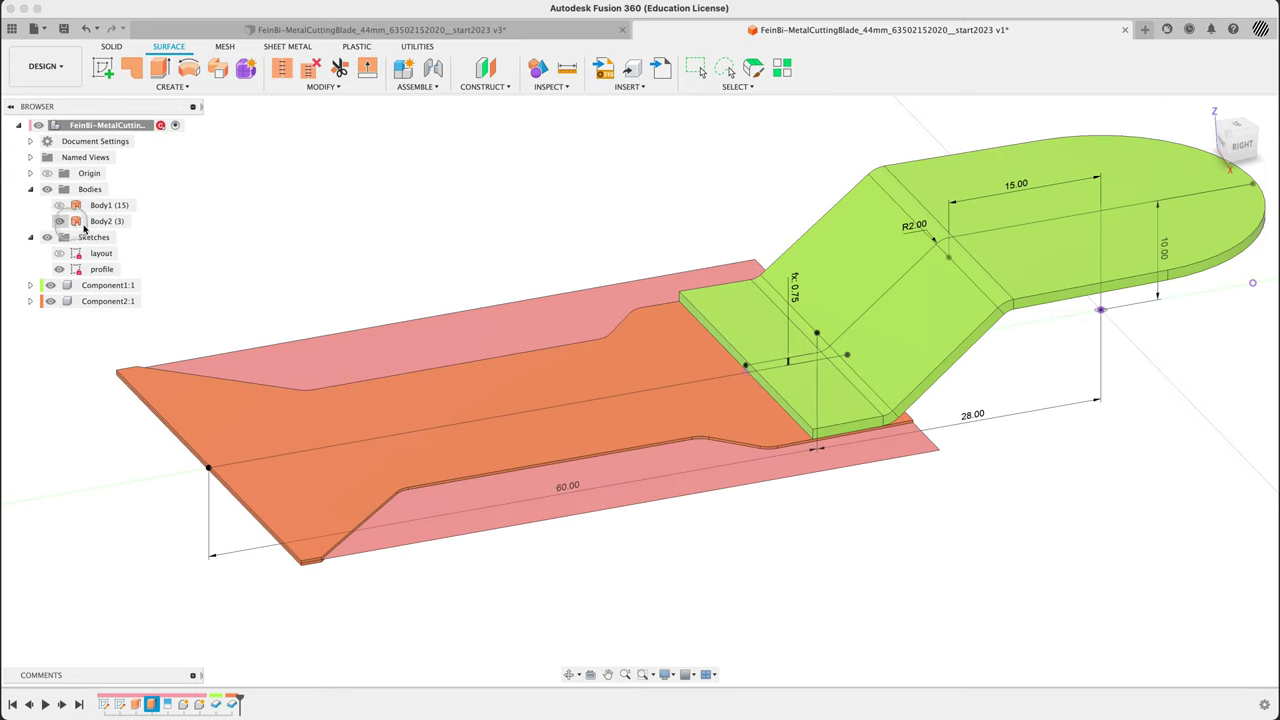
{"action": "double_click", "coordinate": [150, 705]}
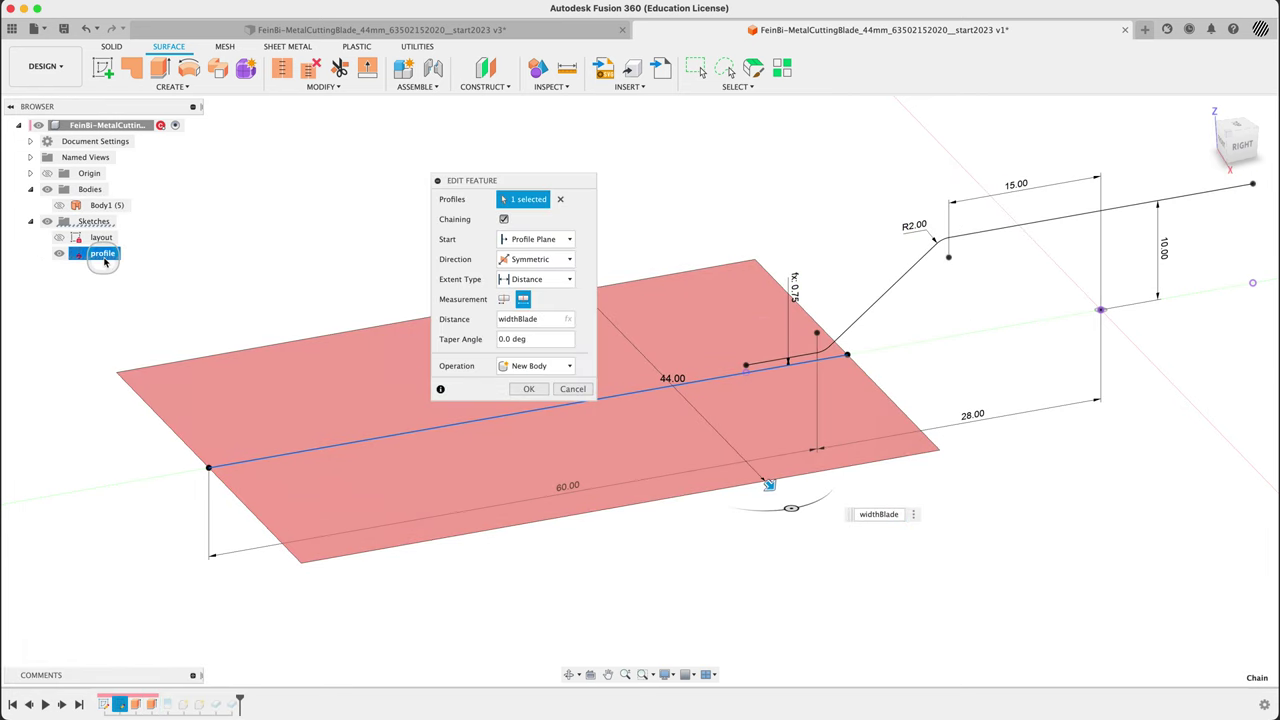
{"action": "left_click", "coordinate": [584, 392]}
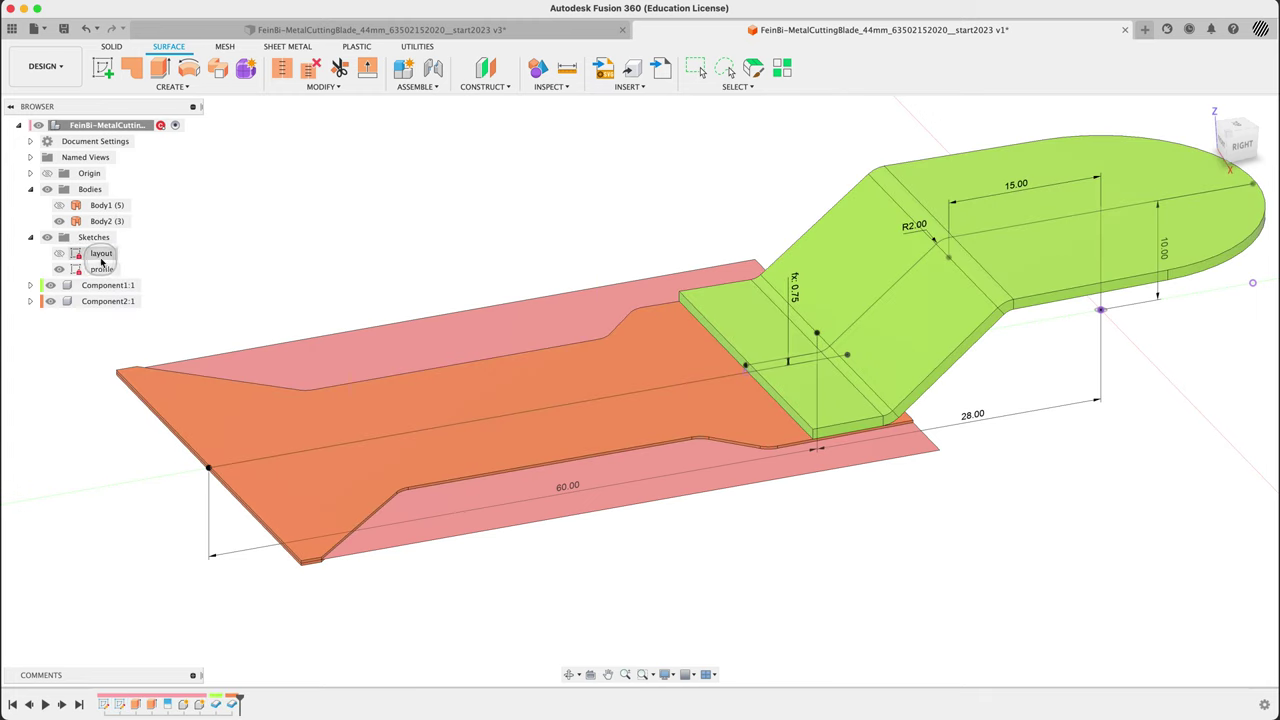
Step: In the profile sketch, draw a vertical construction line from the sloped profile line
{"action": "double_click", "coordinate": [100, 269]}
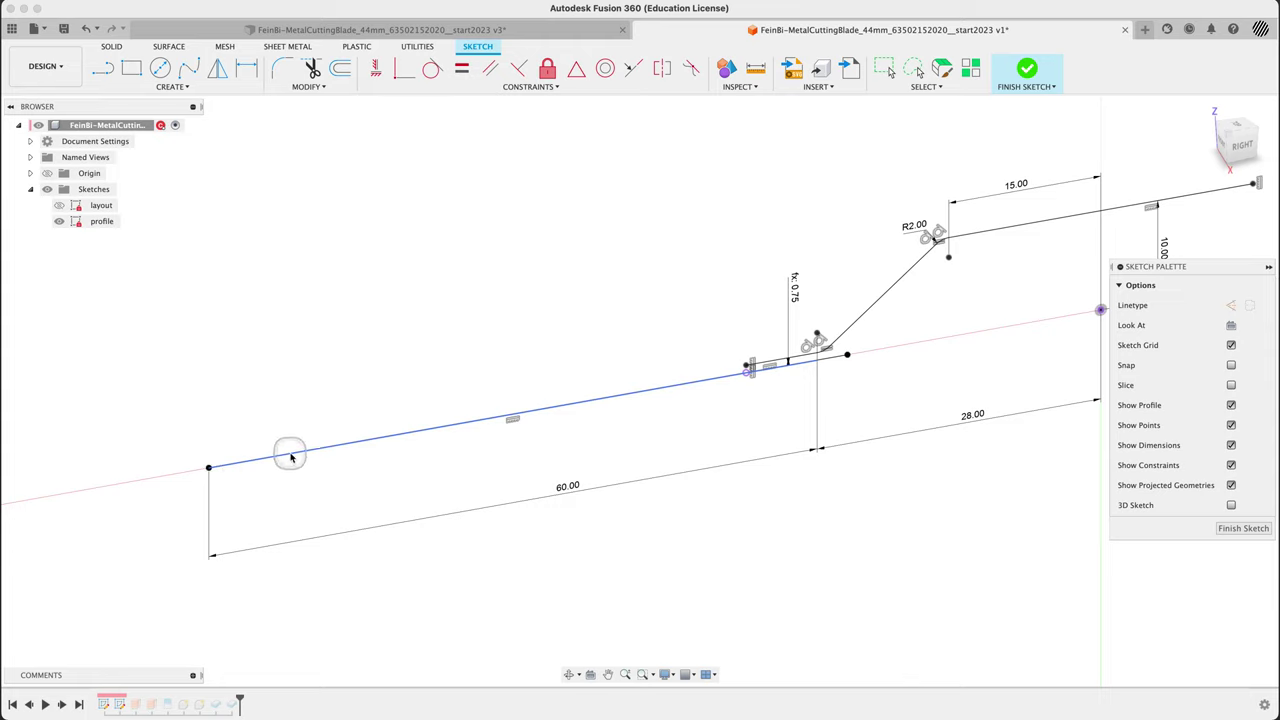
{"action": "left_click", "coordinate": [103, 67]}
{"action": "left_click", "coordinate": [283, 452]}
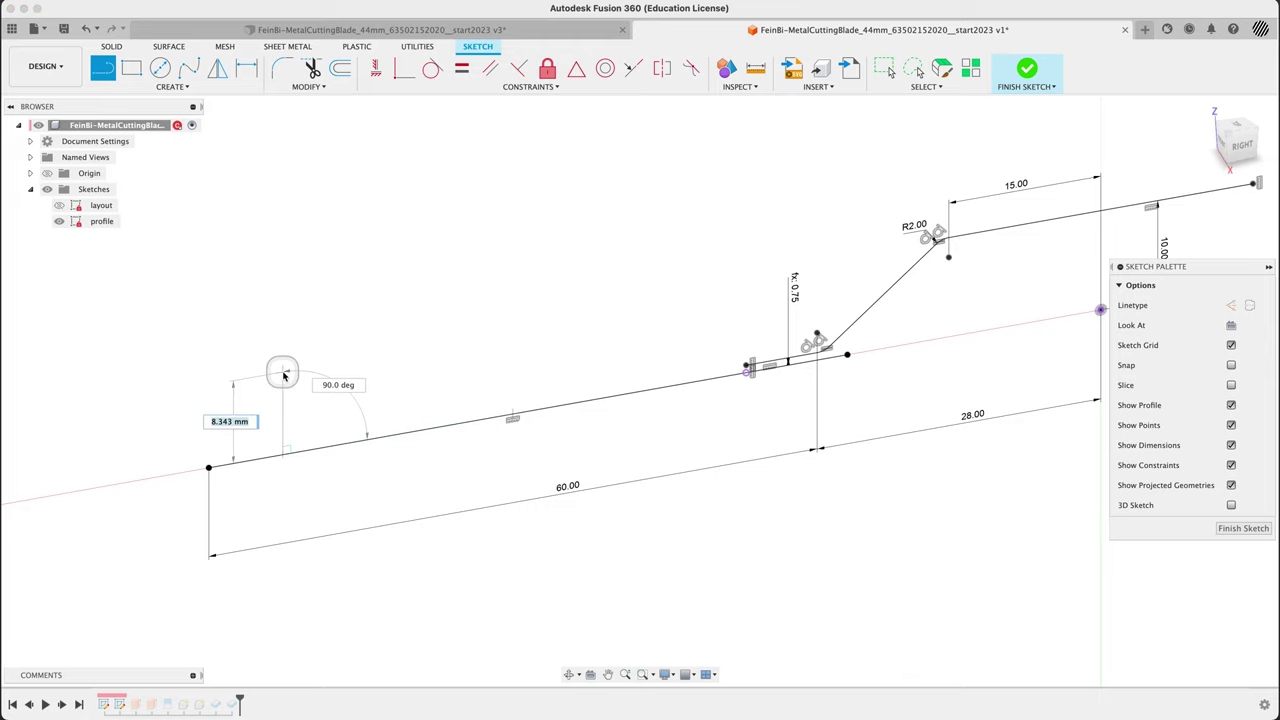
{"action": "left_click", "coordinate": [284, 374]}
{"action": "key", "text": "Escape"}
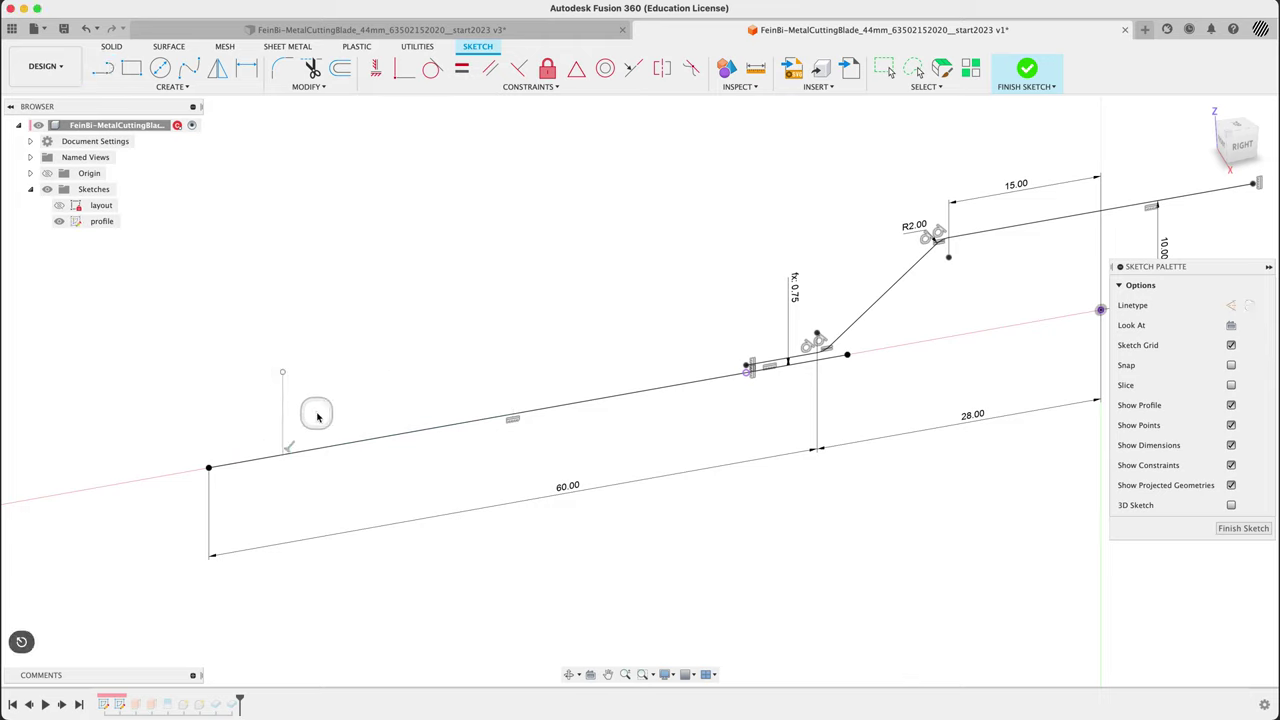
{"action": "left_click", "coordinate": [284, 410]}
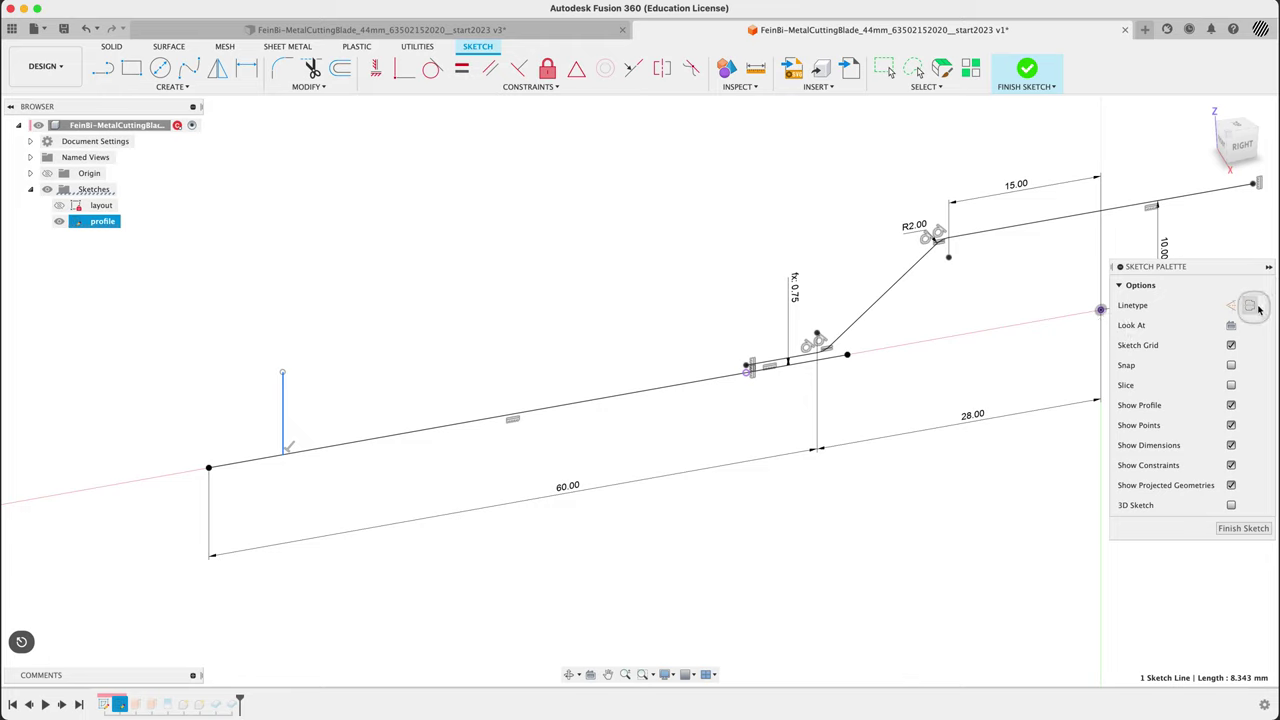
{"action": "left_click", "coordinate": [1231, 305]}
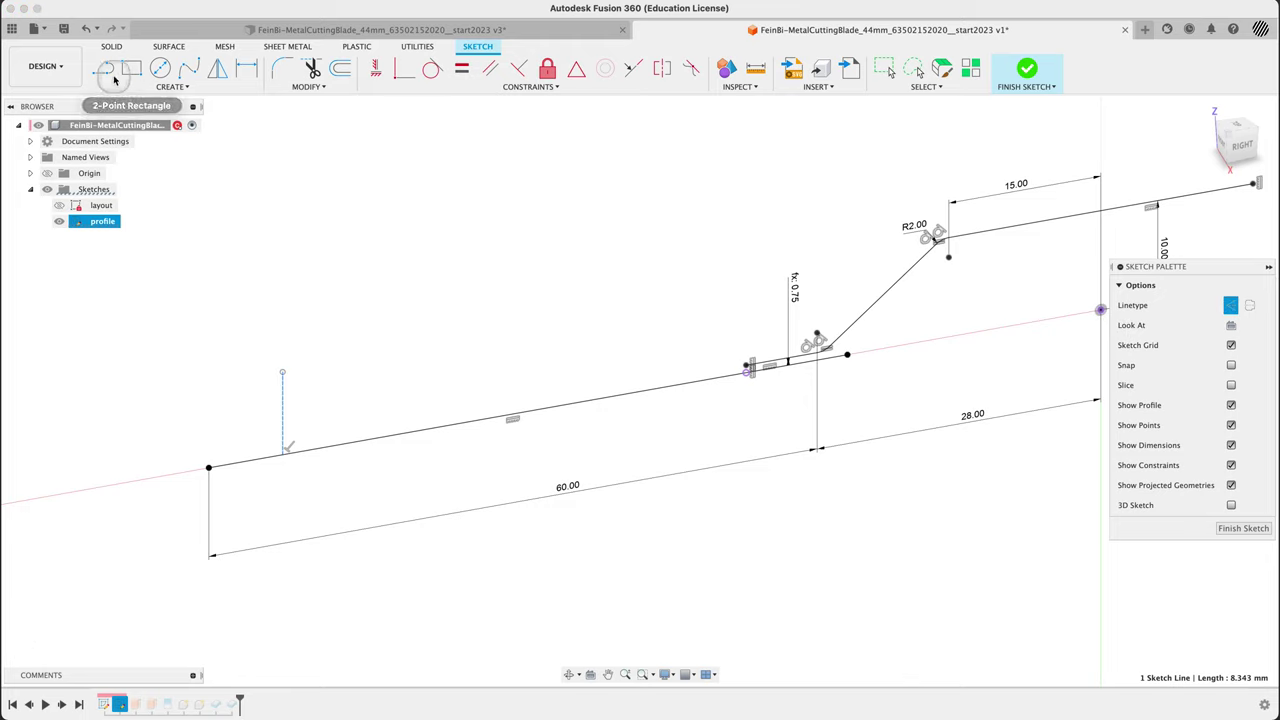
Step: Dimension the construction line 5 mm from the profile's left endpoint
{"action": "left_click", "coordinate": [404, 68]}
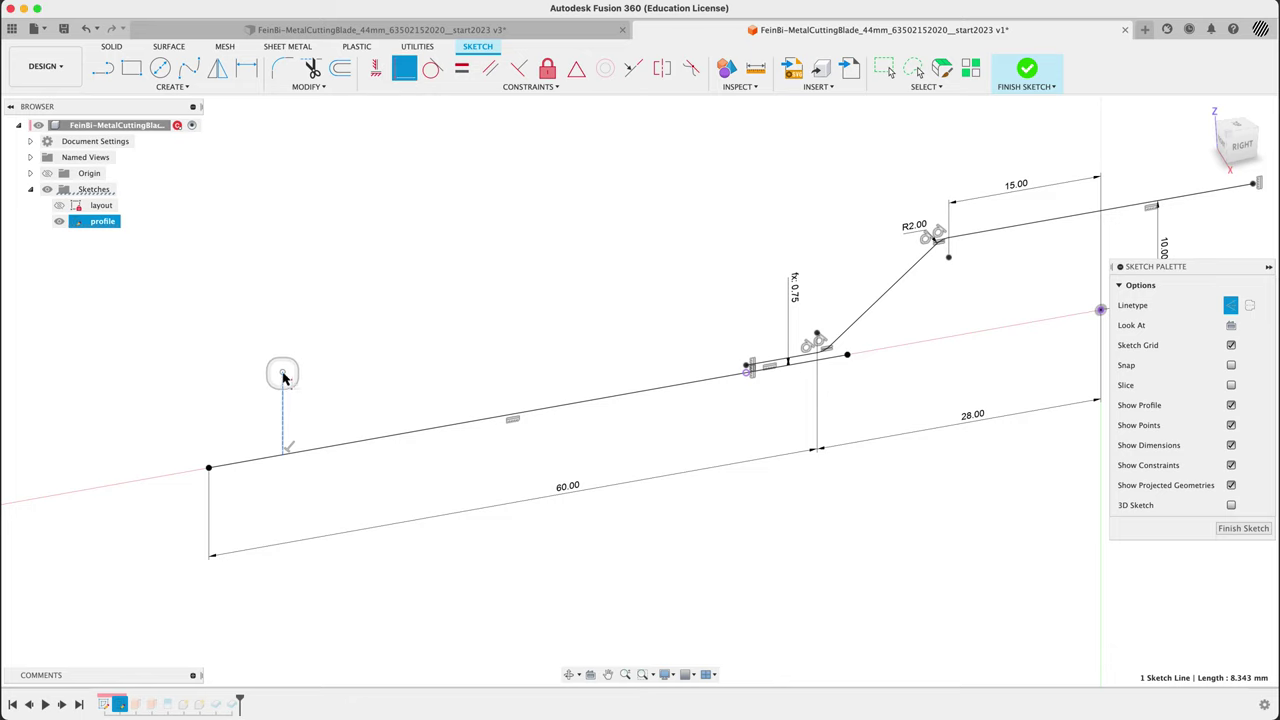
{"action": "left_click", "coordinate": [282, 374]}
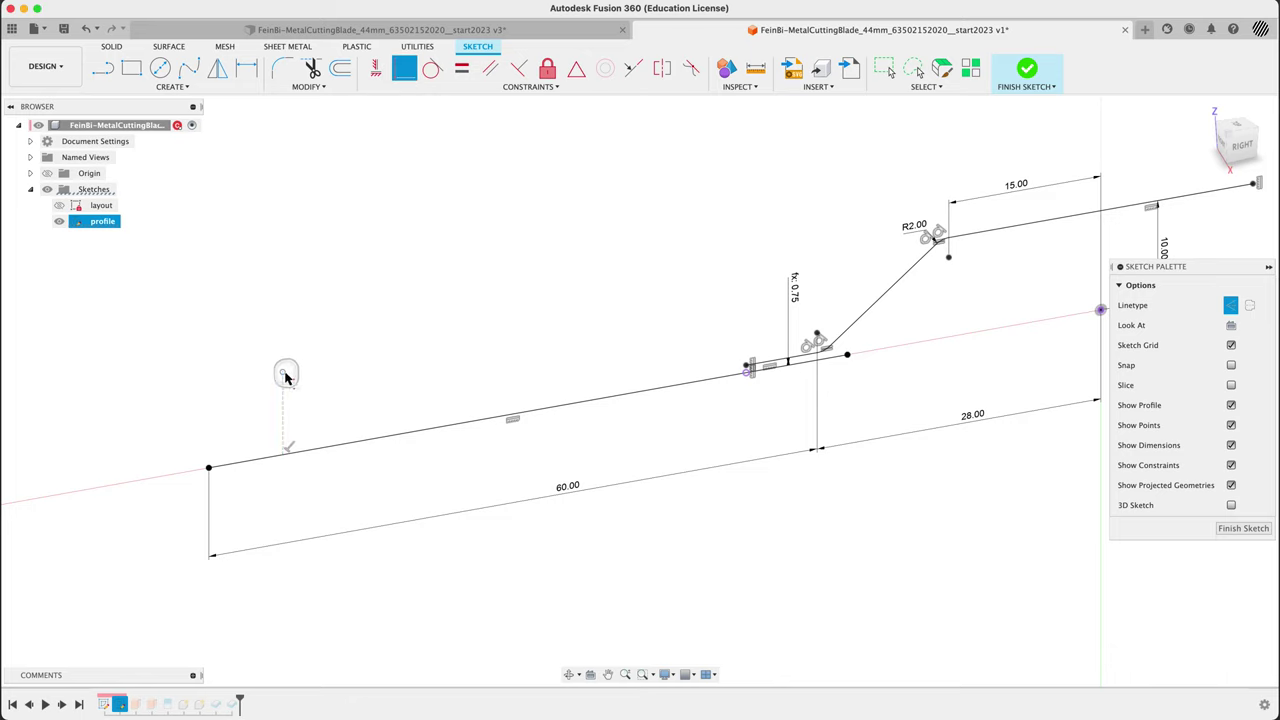
{"action": "left_click", "coordinate": [994, 234]}
{"action": "left_click", "coordinate": [282, 374]}
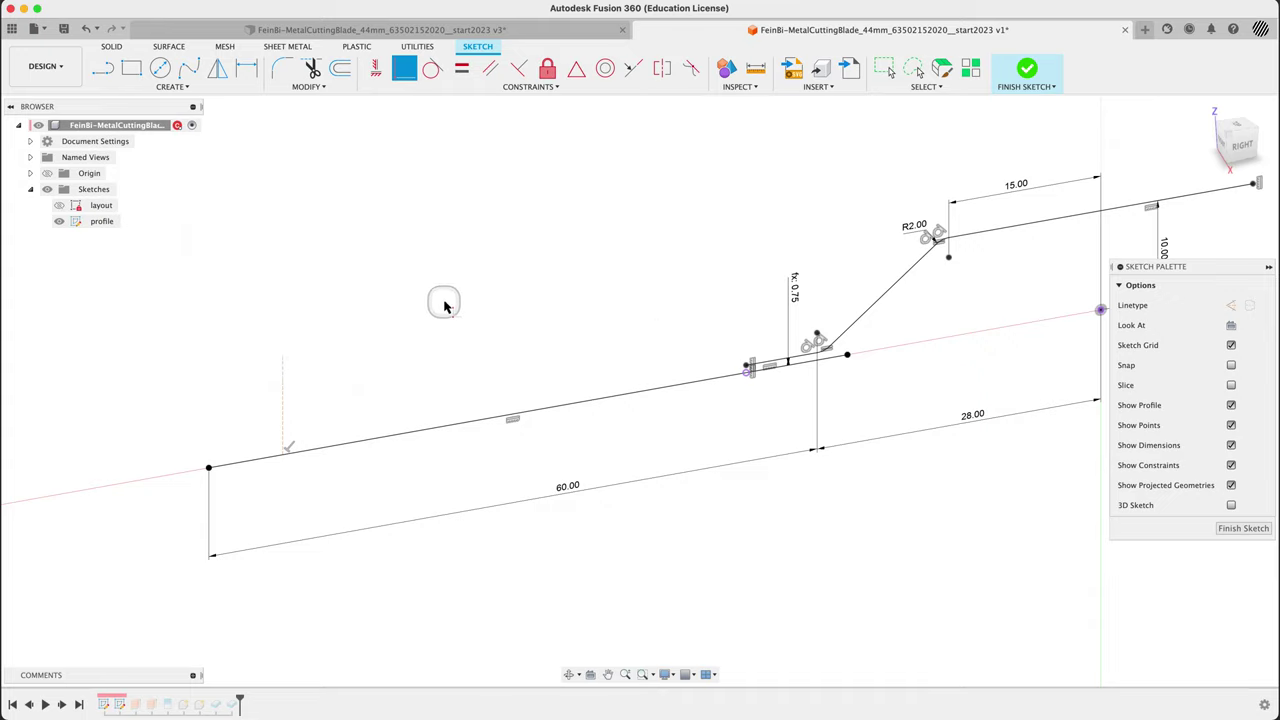
{"action": "key", "text": "d"}
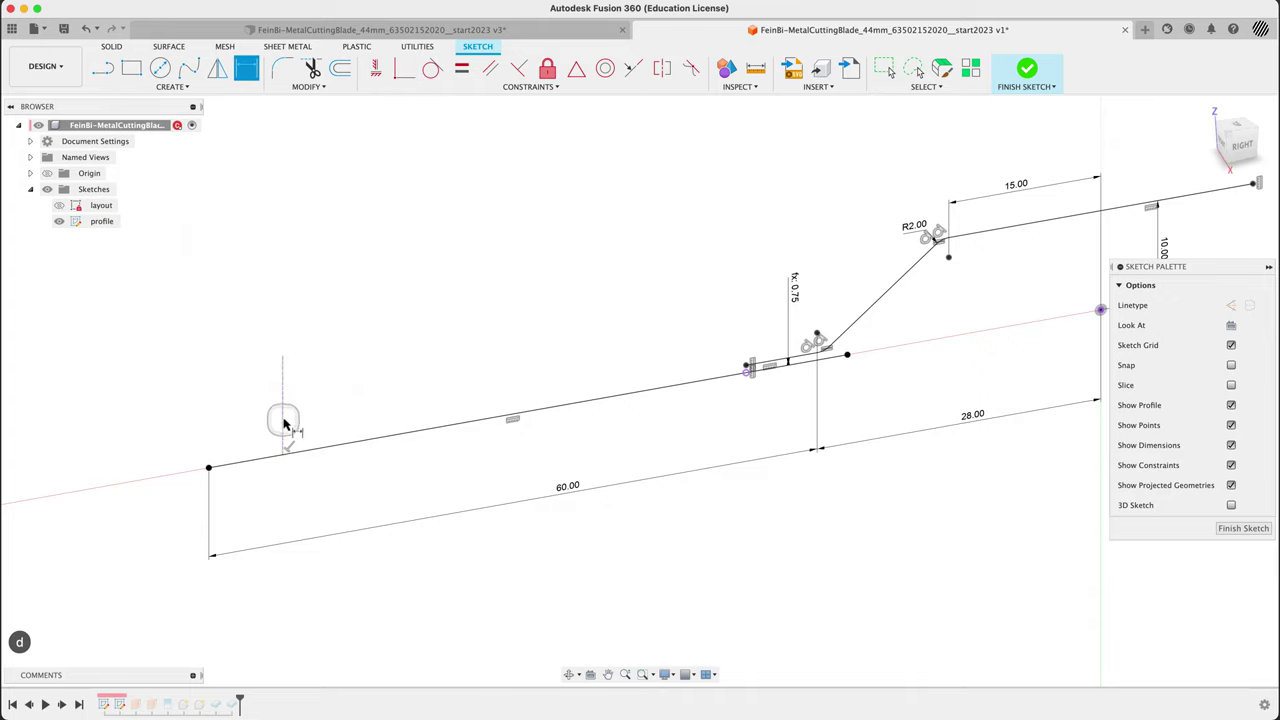
{"action": "left_click", "coordinate": [285, 412]}
{"action": "left_click", "coordinate": [209, 469]}
{"action": "left_click", "coordinate": [240, 393]}
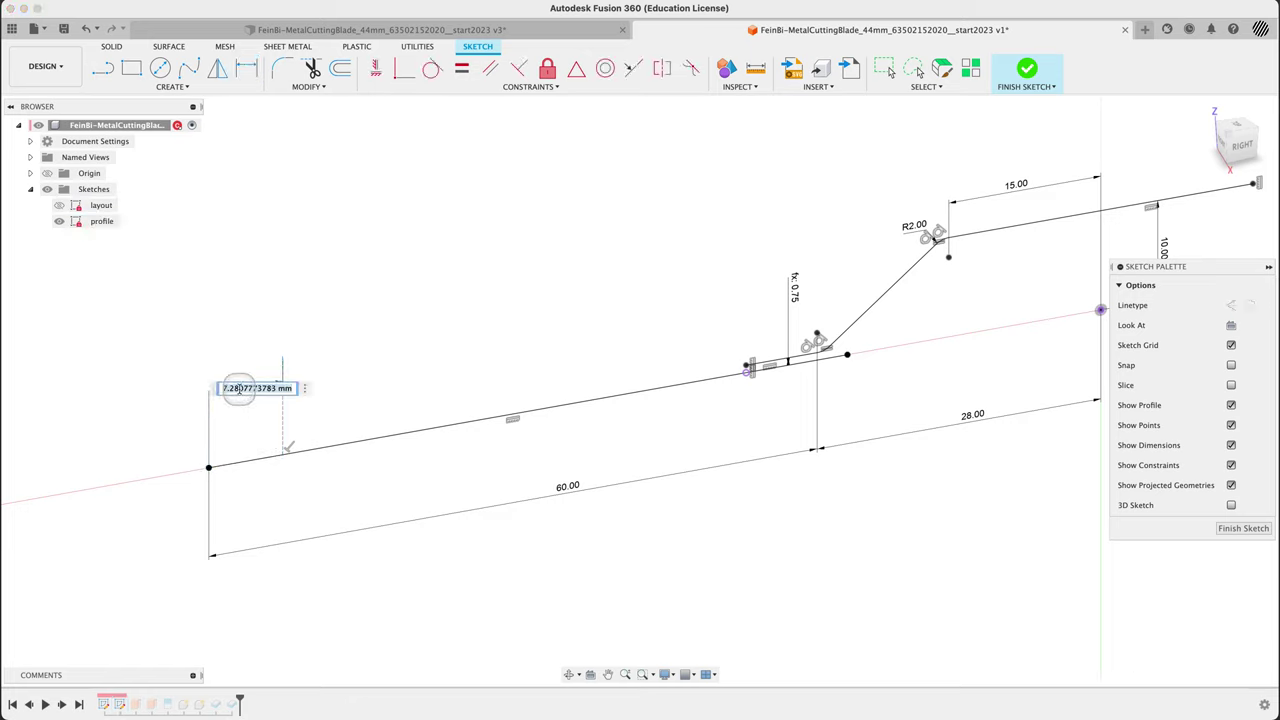
{"action": "type", "text": "5"}
{"action": "key", "text": "Return"}
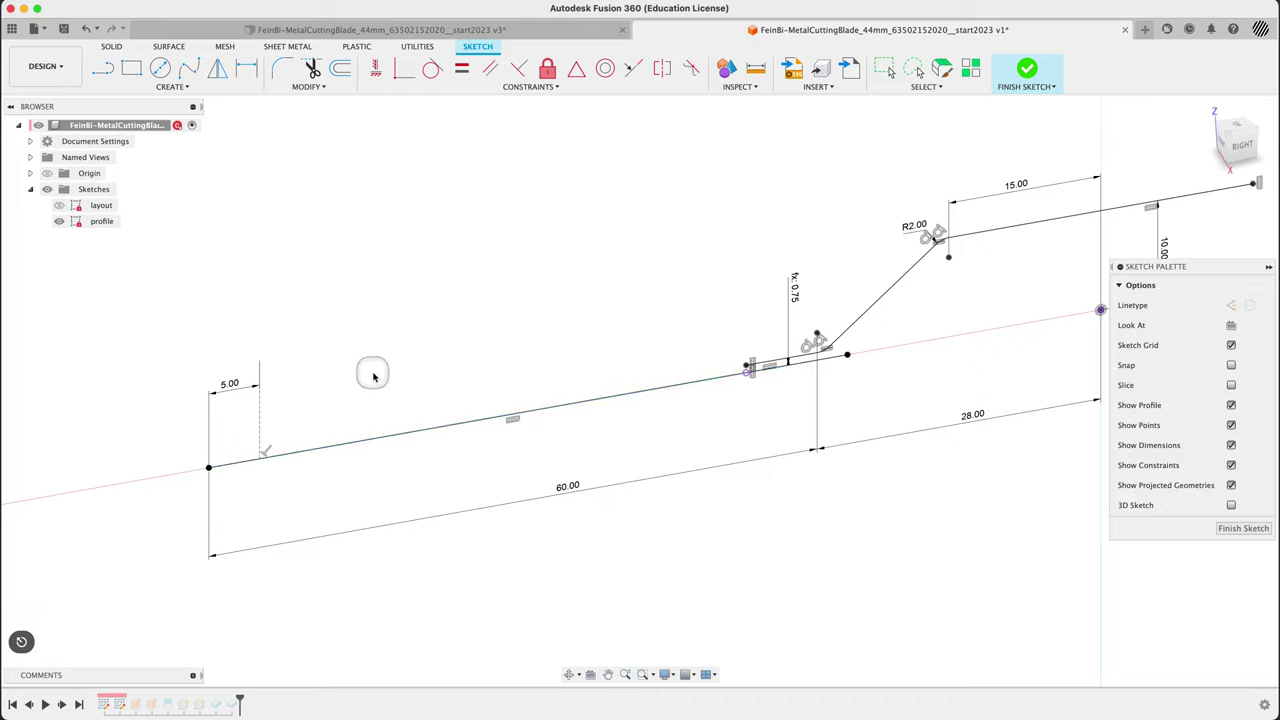
Step: Break the sloped line at the 5 mm point
{"action": "type", "text": "sbre"}
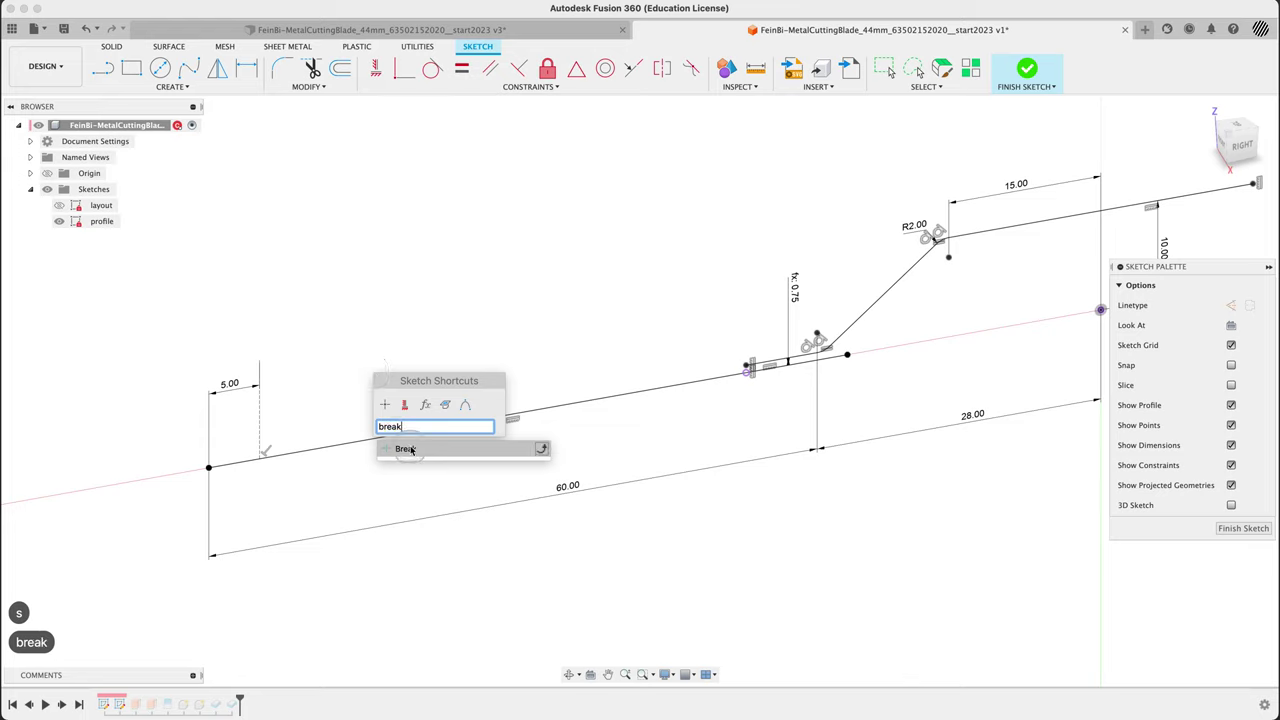
{"action": "left_click", "coordinate": [409, 449]}
{"action": "left_click", "coordinate": [260, 458]}
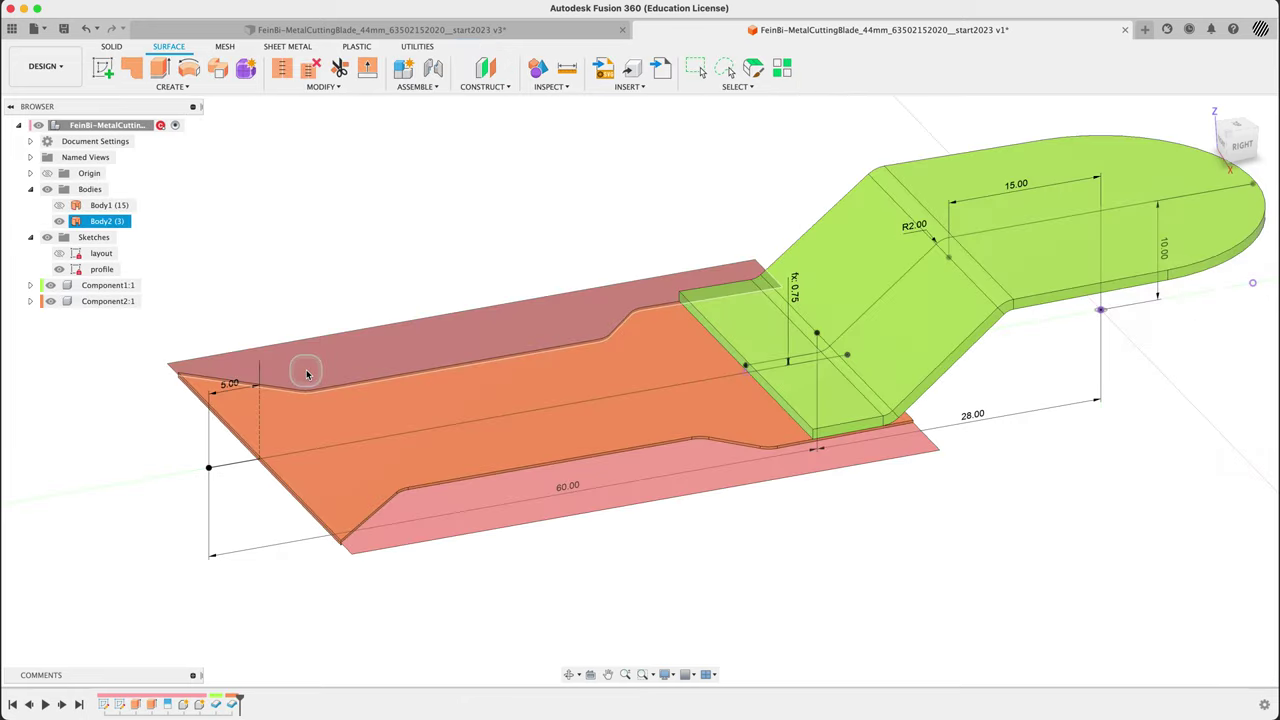
Step: Re-confirm the second extrude so Body2 rebuilds from the broken profile
{"action": "left_click", "coordinate": [160, 660]}
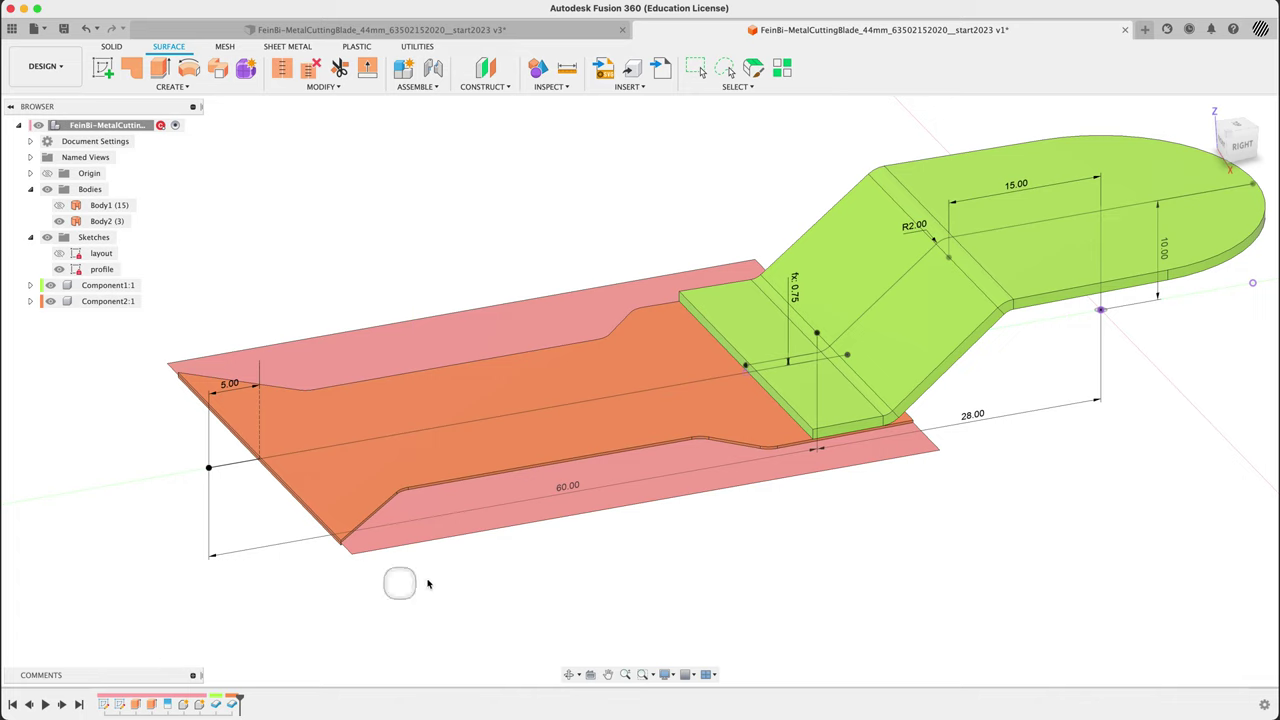
{"action": "left_click", "coordinate": [136, 704]}
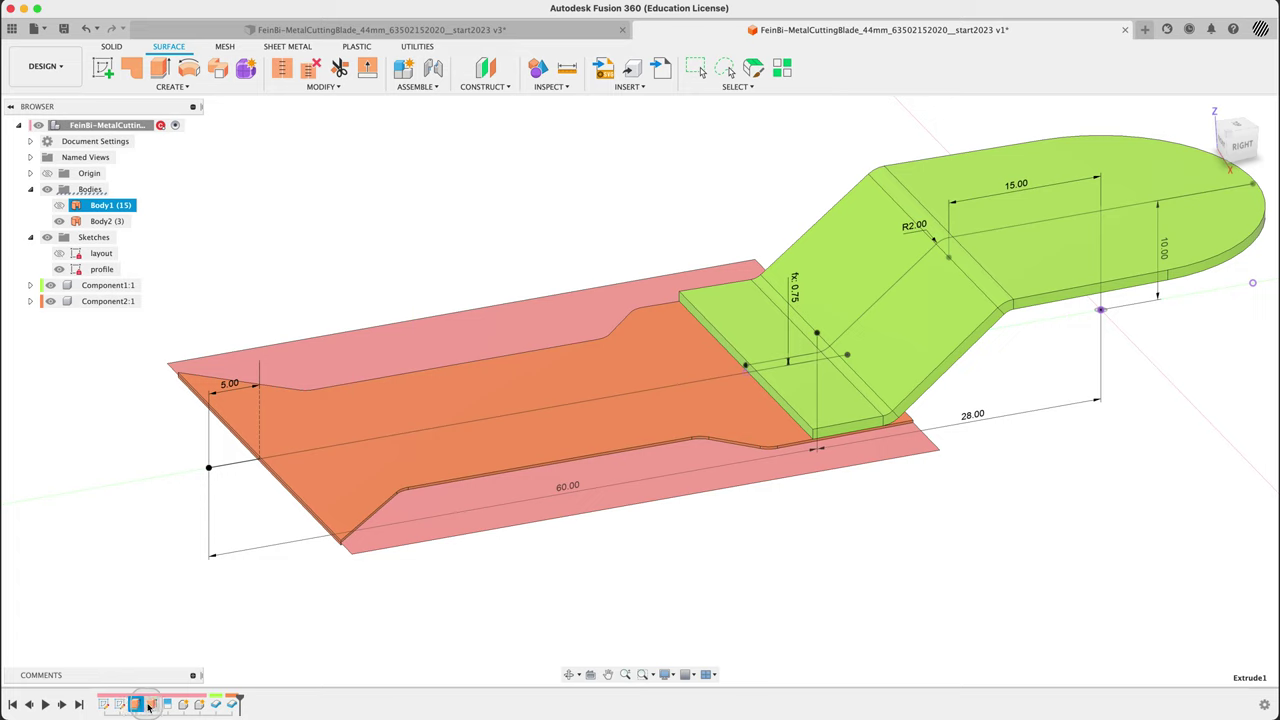
{"action": "left_click", "coordinate": [151, 704]}
{"action": "left_click", "coordinate": [469, 631]}
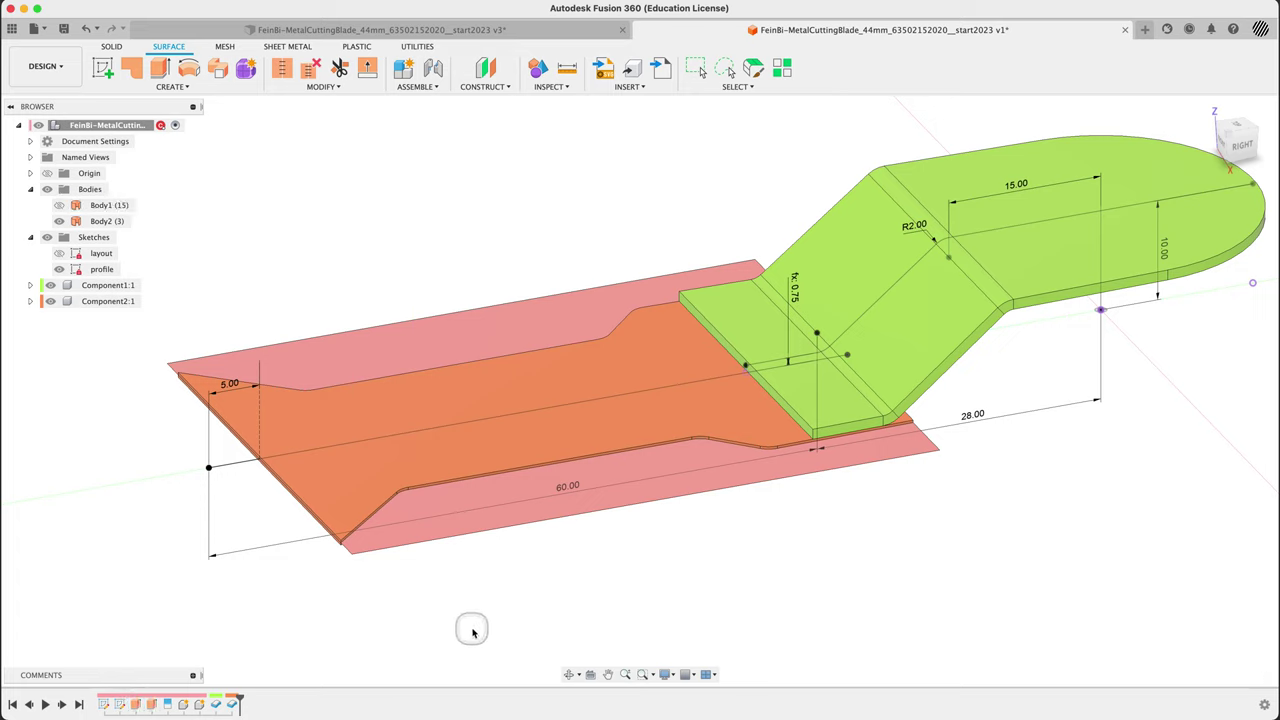
{"action": "double_click", "coordinate": [152, 704]}
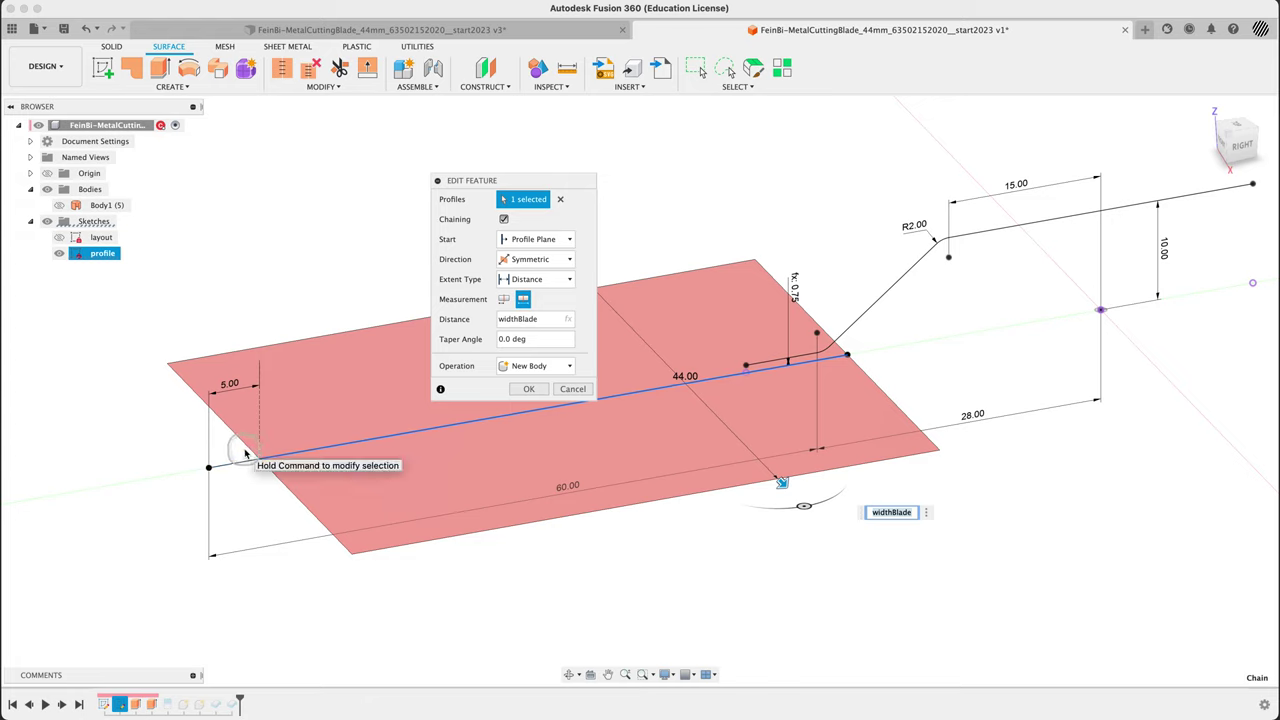
{"action": "left_click", "coordinate": [533, 389]}
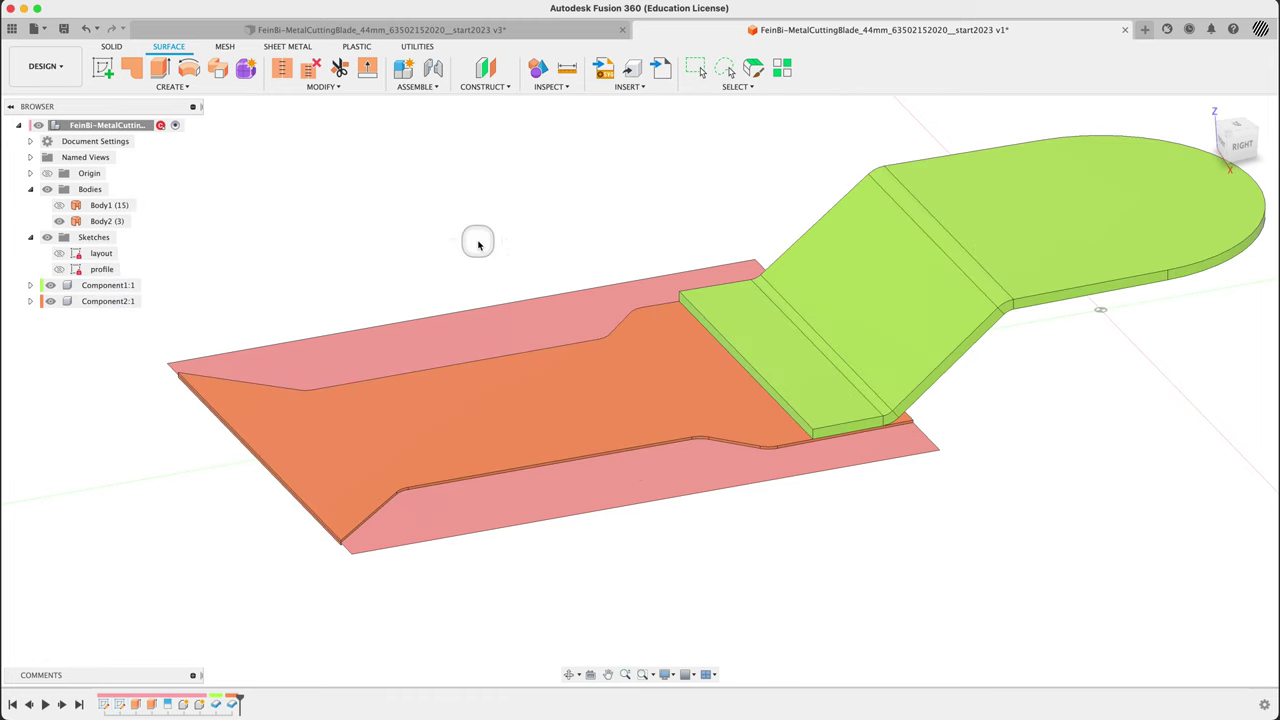
Step: Show the layout sketch on the model and view it from a lower tilted angle
{"action": "scroll", "coordinate": [414, 200], "scroll_direction": "up", "scroll_amount": 3}
{"action": "left_click", "coordinate": [254, 407]}
{"action": "left_click", "coordinate": [59, 253]}
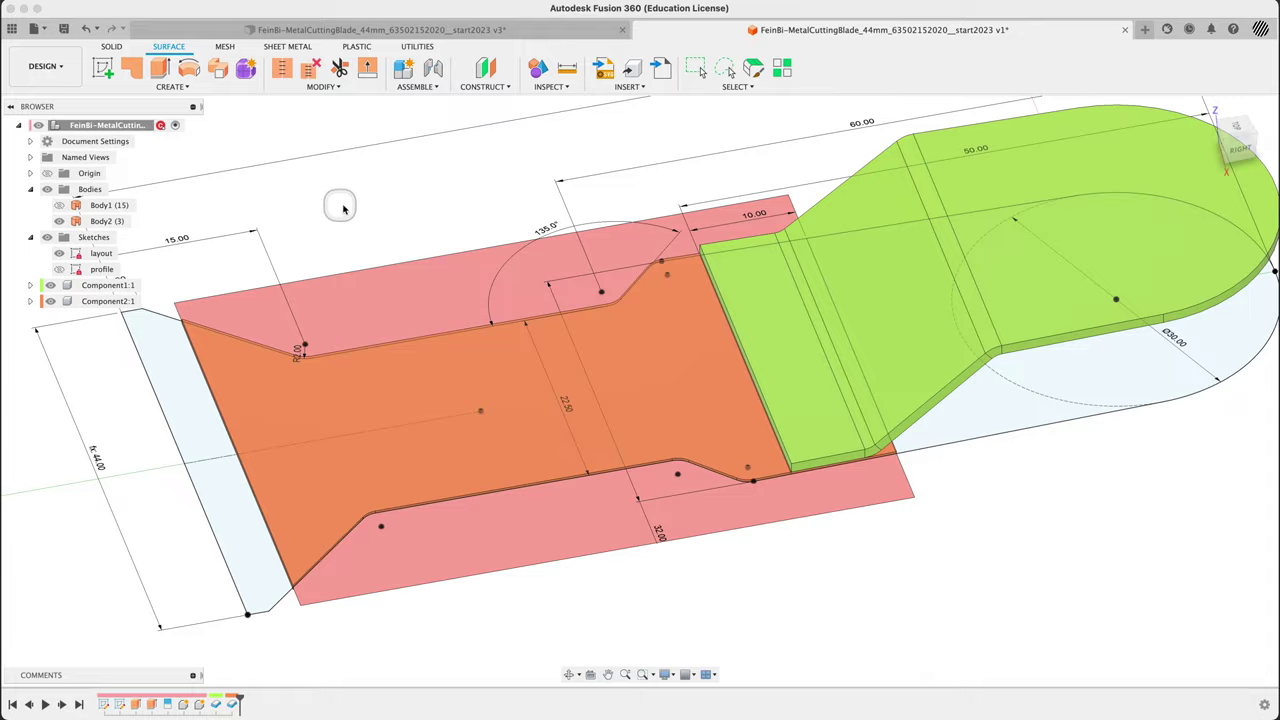
{"action": "middle_click_drag", "start_coordinate": [340, 206], "coordinate": [430, 270], "text": "shift"}
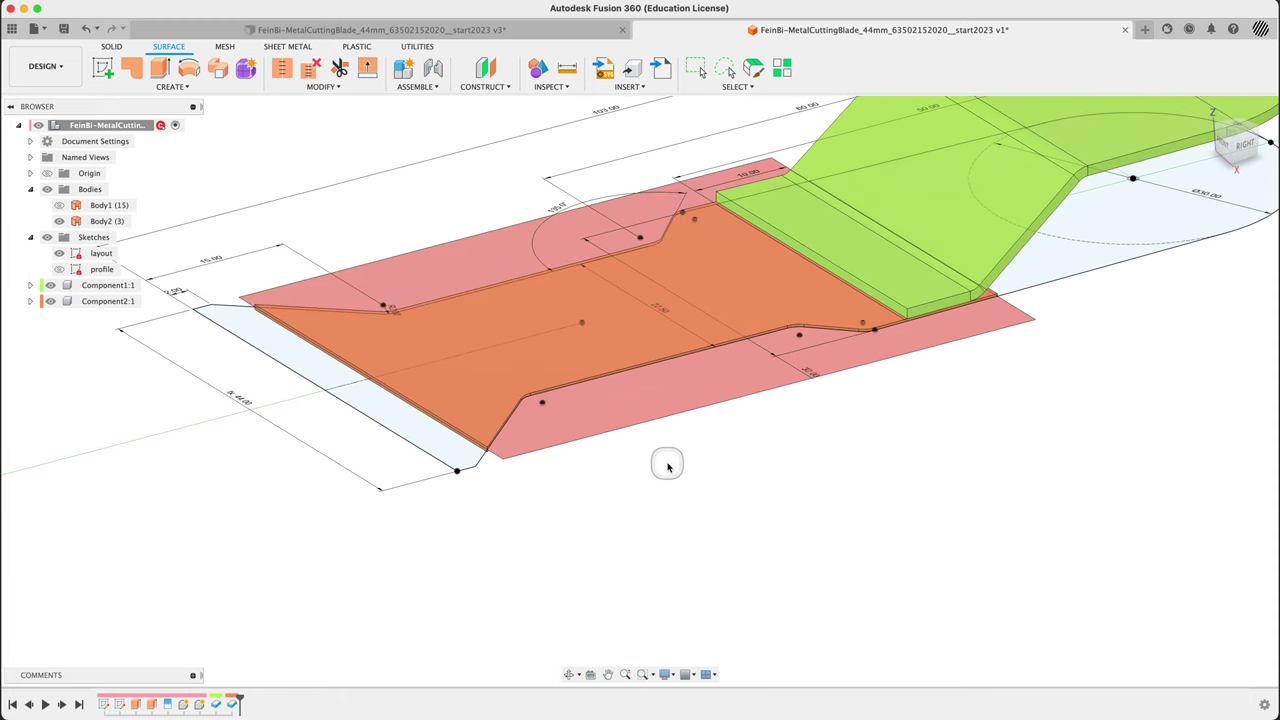
{"action": "left_click", "coordinate": [507, 438]}
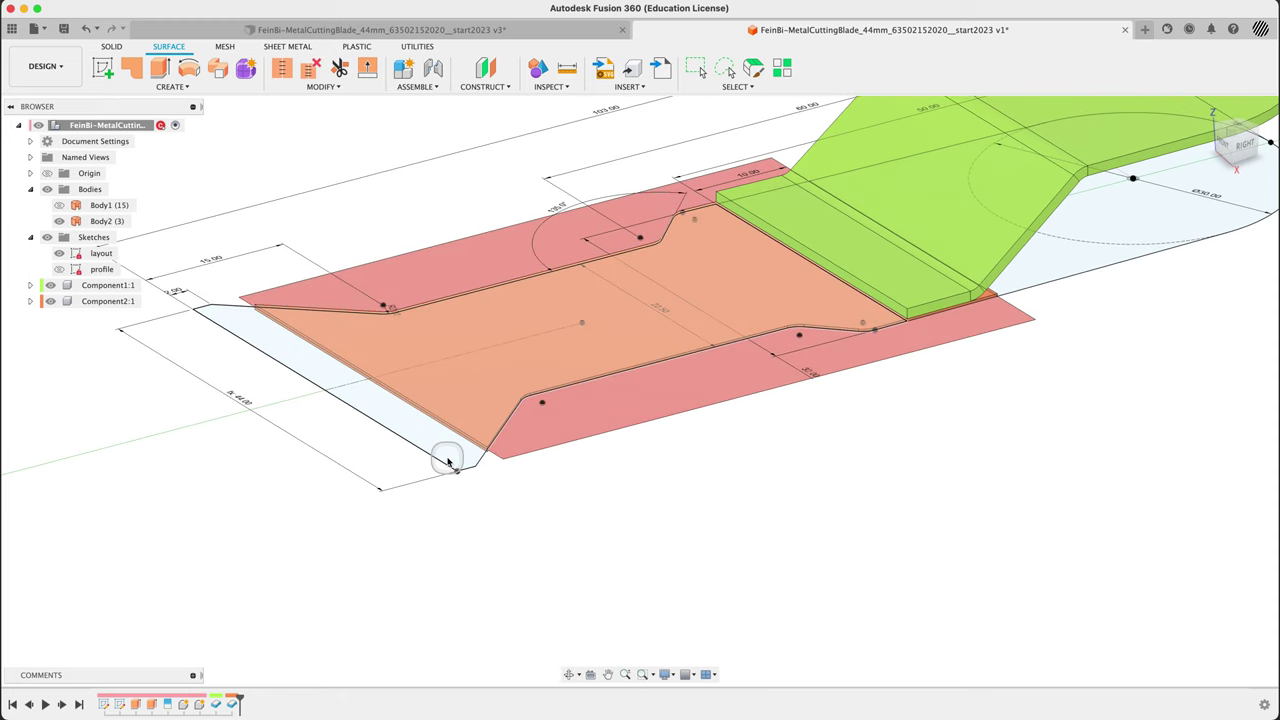
{"action": "left_click", "coordinate": [392, 30]}
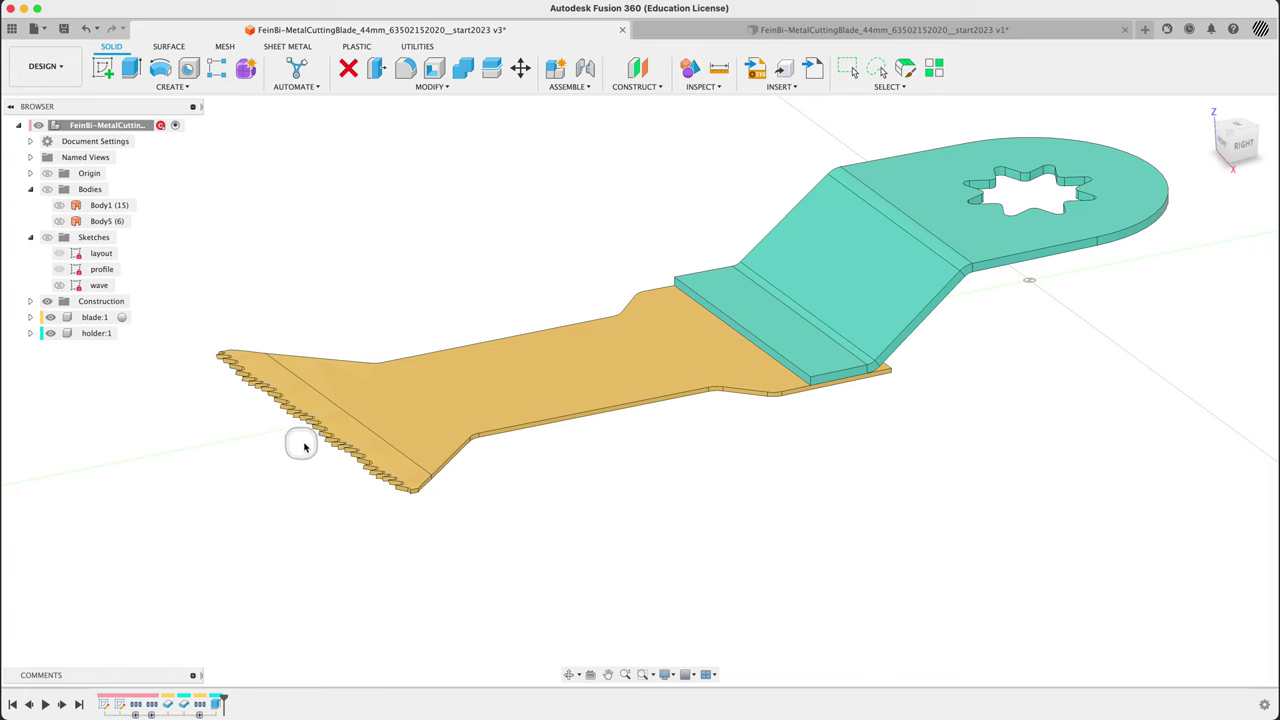
{"action": "left_click", "coordinate": [357, 456]}
{"action": "left_click", "coordinate": [686, 32]}
{"action": "left_click", "coordinate": [452, 490]}
{"action": "middle_click_drag", "start_coordinate": [452, 490], "coordinate": [743, 578], "text": "shift"}
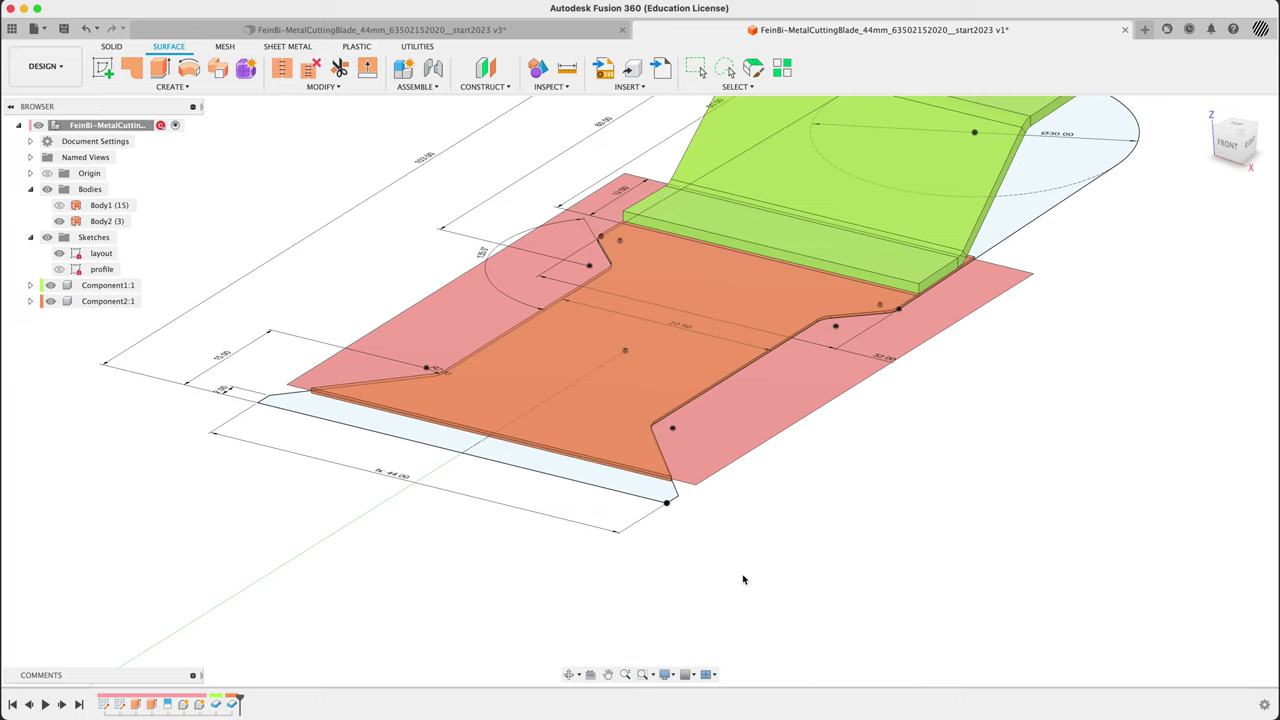
Step: In Solid, begin a Plane Along Path on the layout sketch's centre line
{"action": "left_click", "coordinate": [108, 47]}
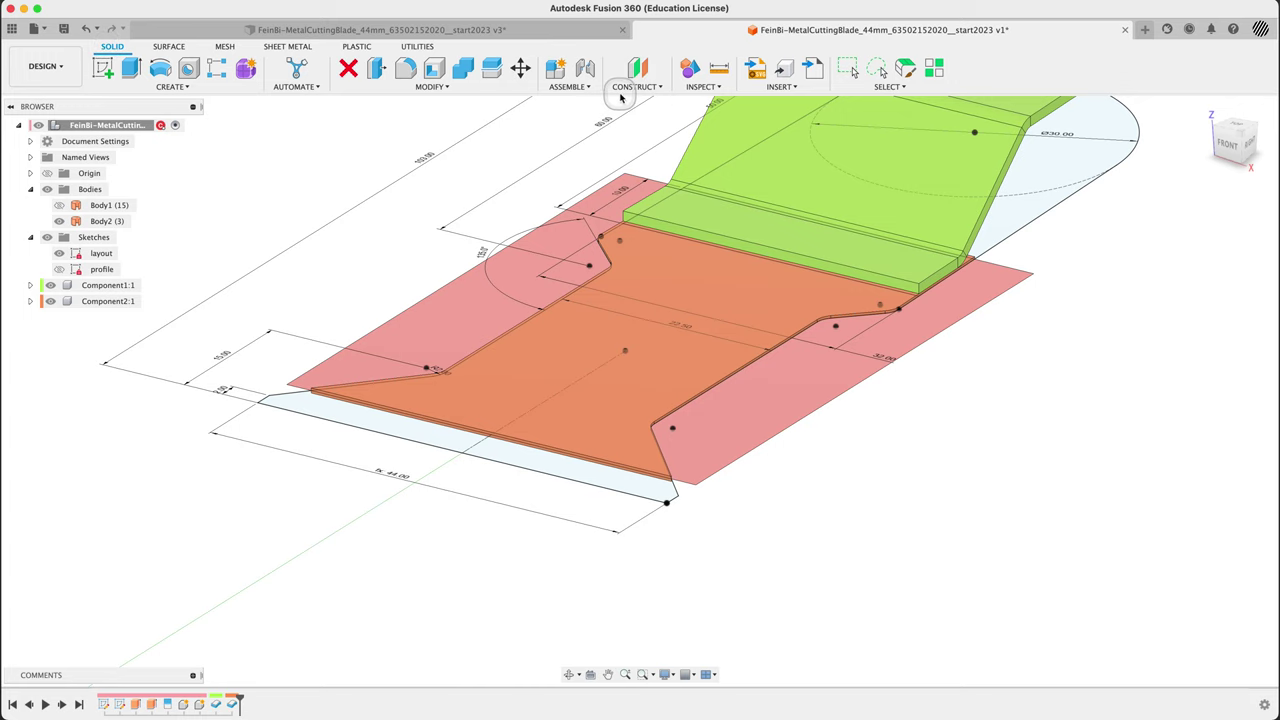
{"action": "middle_click_drag", "start_coordinate": [546, 465], "coordinate": [529, 551], "text": "shift"}
{"action": "left_click", "coordinate": [647, 86]}
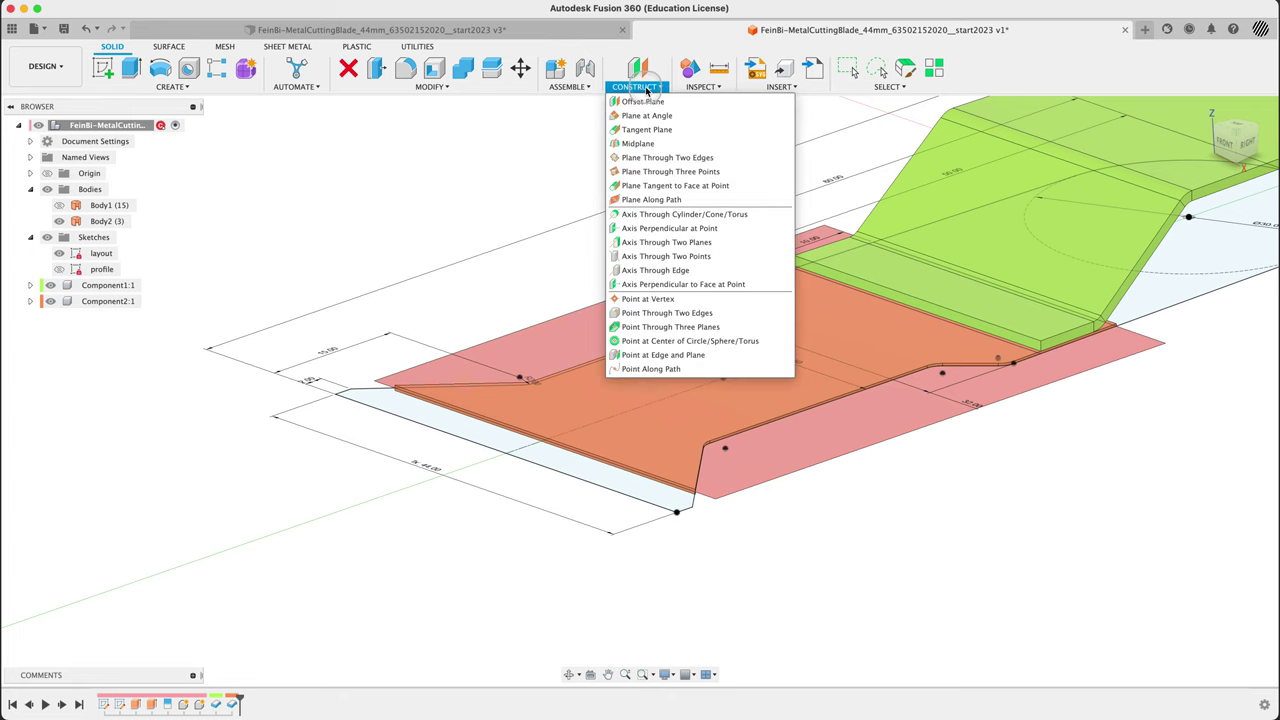
{"action": "left_click", "coordinate": [662, 200]}
{"action": "left_click", "coordinate": [525, 449]}
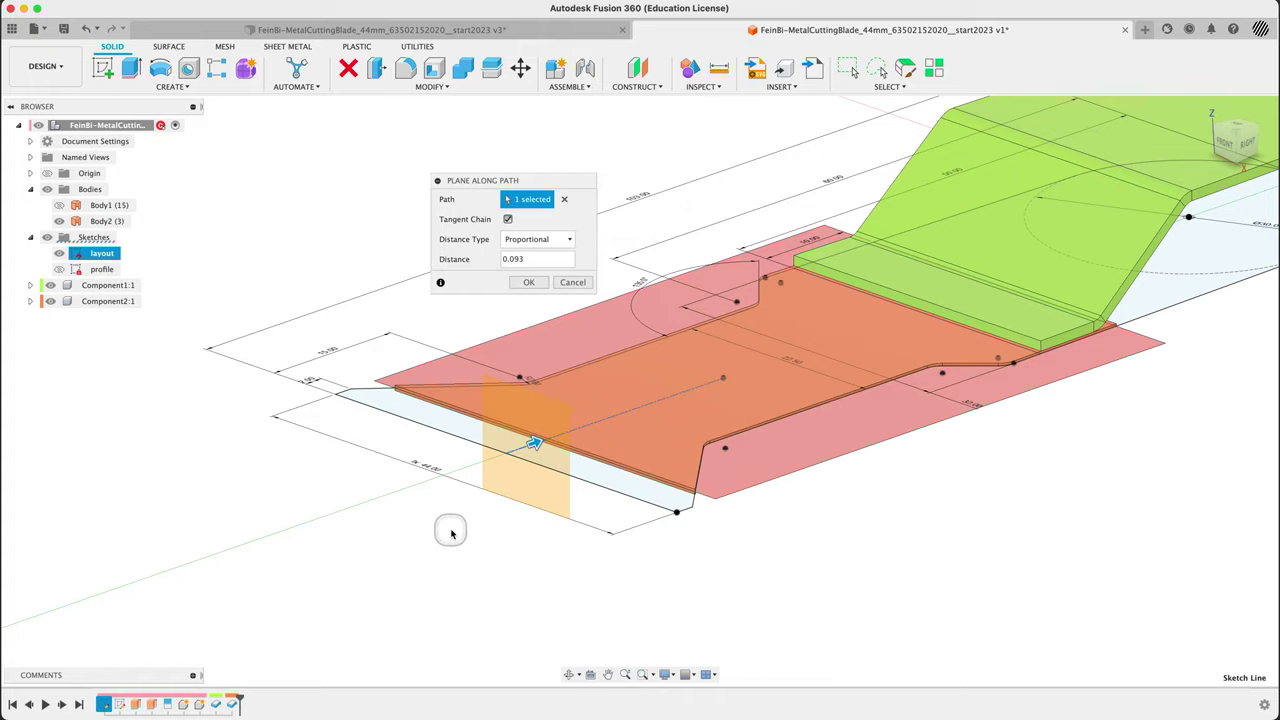
Step: Set the plane's distance type to Proportional at 0.00 and create it
{"action": "middle_click_drag", "start_coordinate": [443, 523], "coordinate": [486, 551], "text": "shift"}
{"action": "left_click", "coordinate": [540, 239]}
{"action": "left_click", "coordinate": [541, 262]}
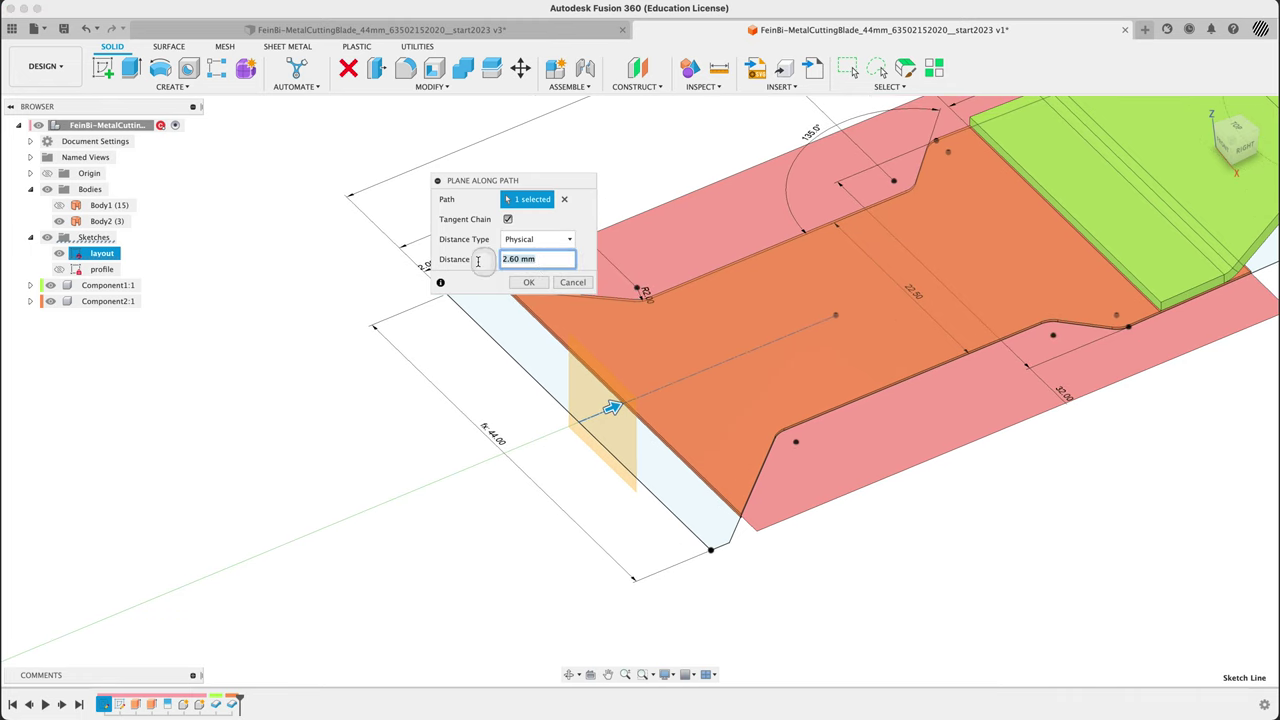
{"action": "left_click", "coordinate": [530, 240]}
{"action": "left_click", "coordinate": [531, 257]}
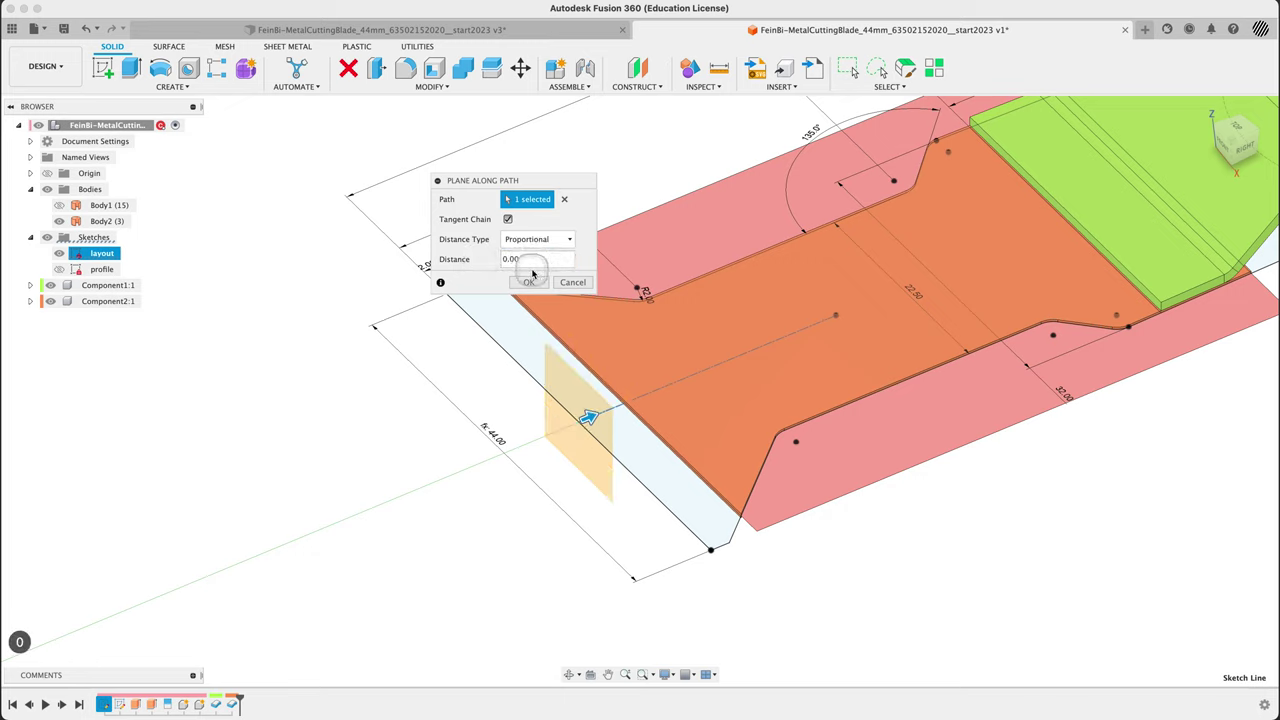
{"action": "left_click", "coordinate": [509, 219]}
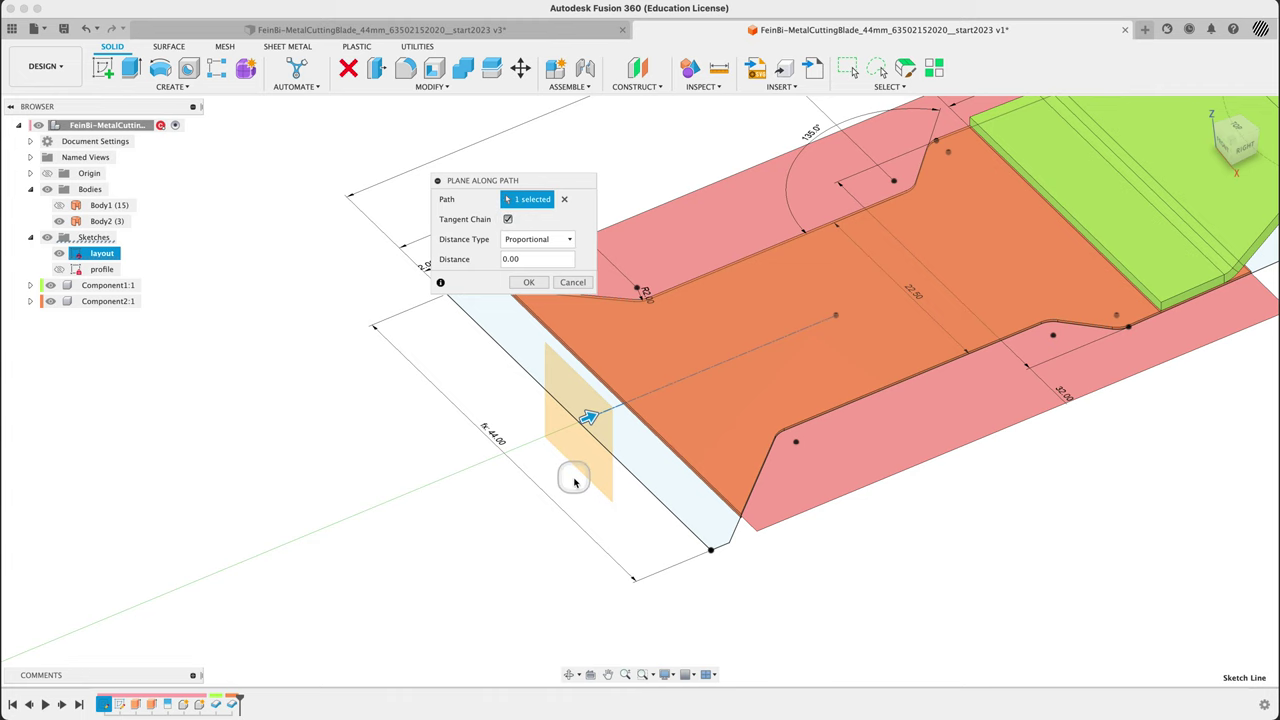
{"action": "mouse_move", "coordinate": [551, 520]}
{"action": "middle_mouse_down", "text": "shift"}
{"action": "mouse_move", "coordinate": [517, 534]}
{"action": "mouse_move", "coordinate": [535, 525]}
{"action": "middle_mouse_up", "text": "shift"}
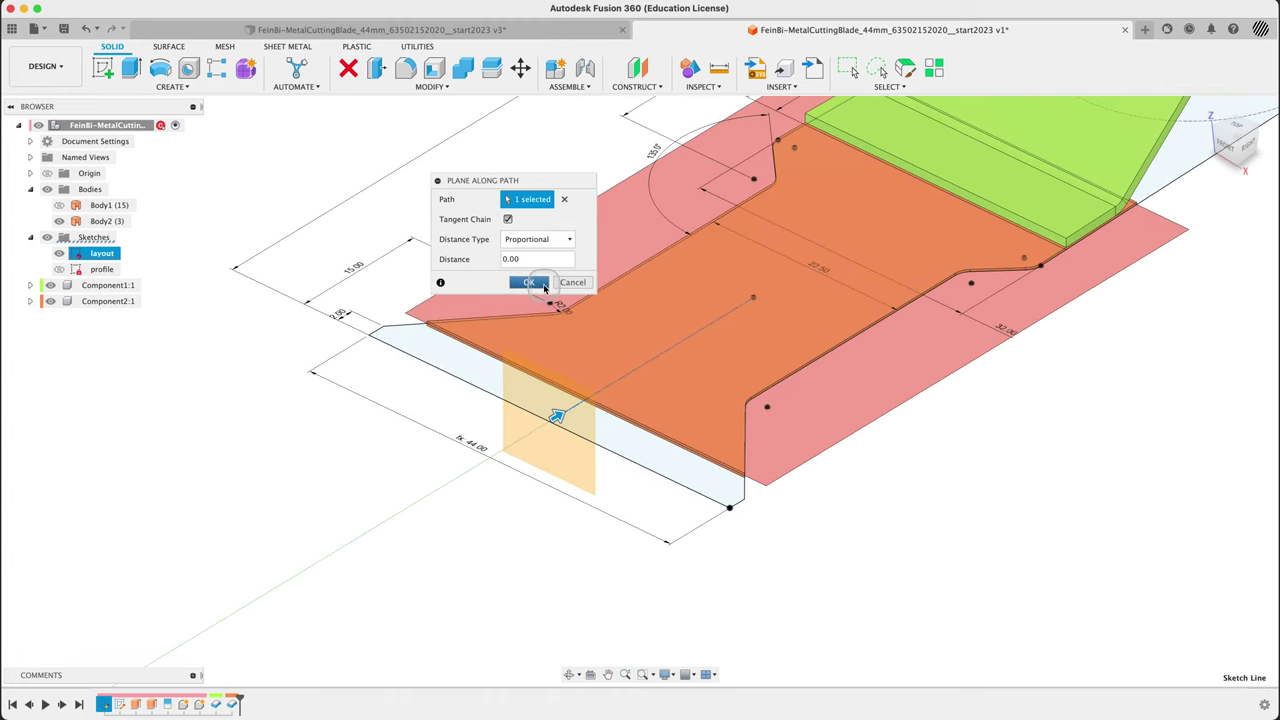
{"action": "left_click", "coordinate": [776, 193]}
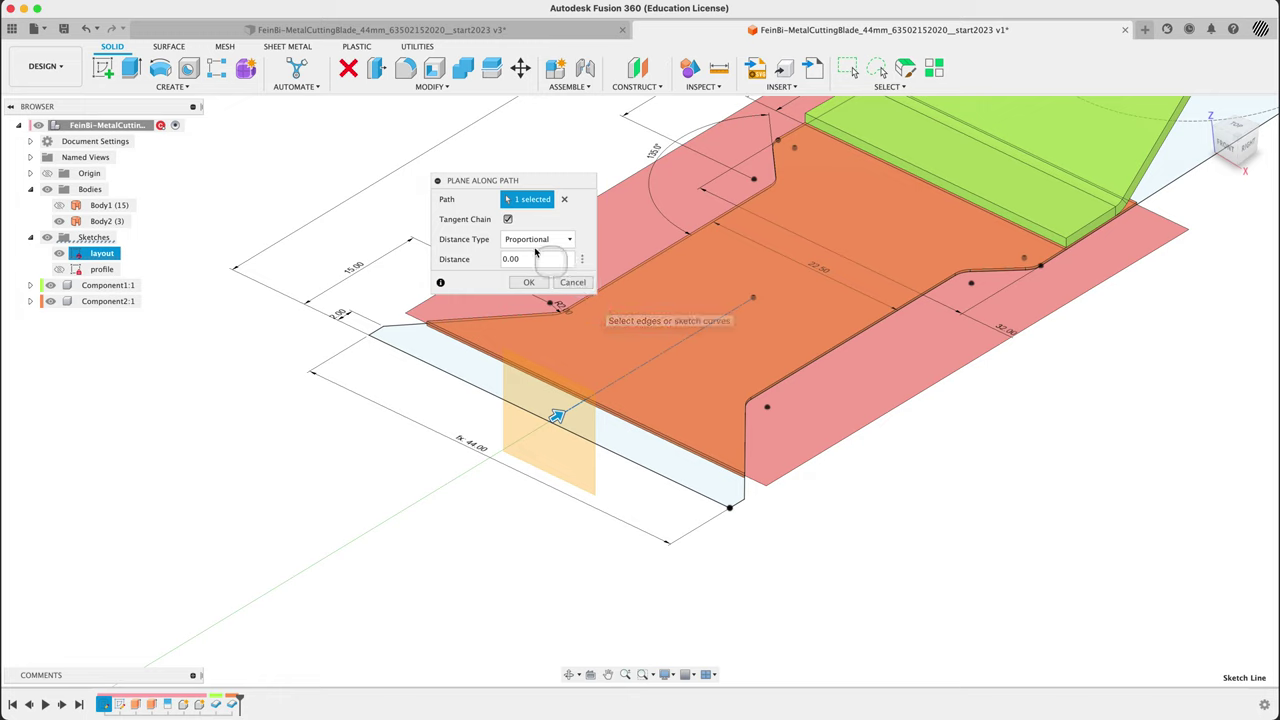
{"action": "left_click", "coordinate": [538, 283]}
{"action": "left_click", "coordinate": [171, 451]}
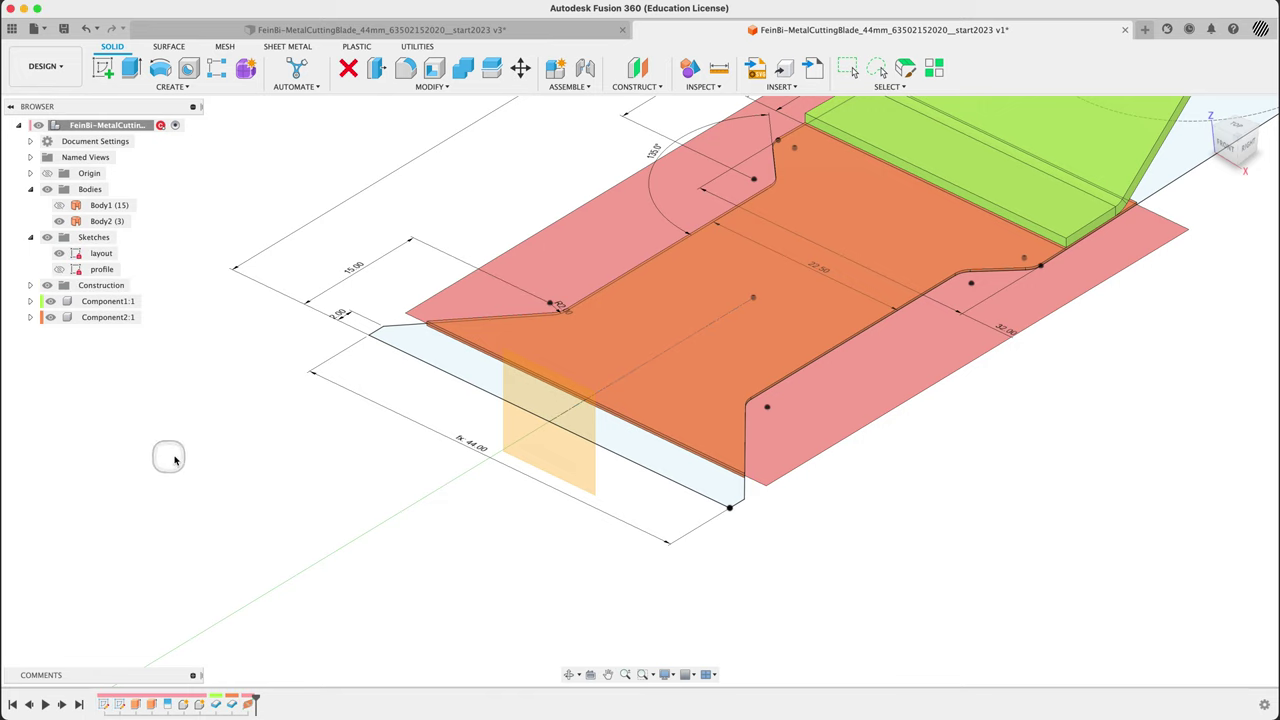
{"action": "left_click", "coordinate": [315, 478]}
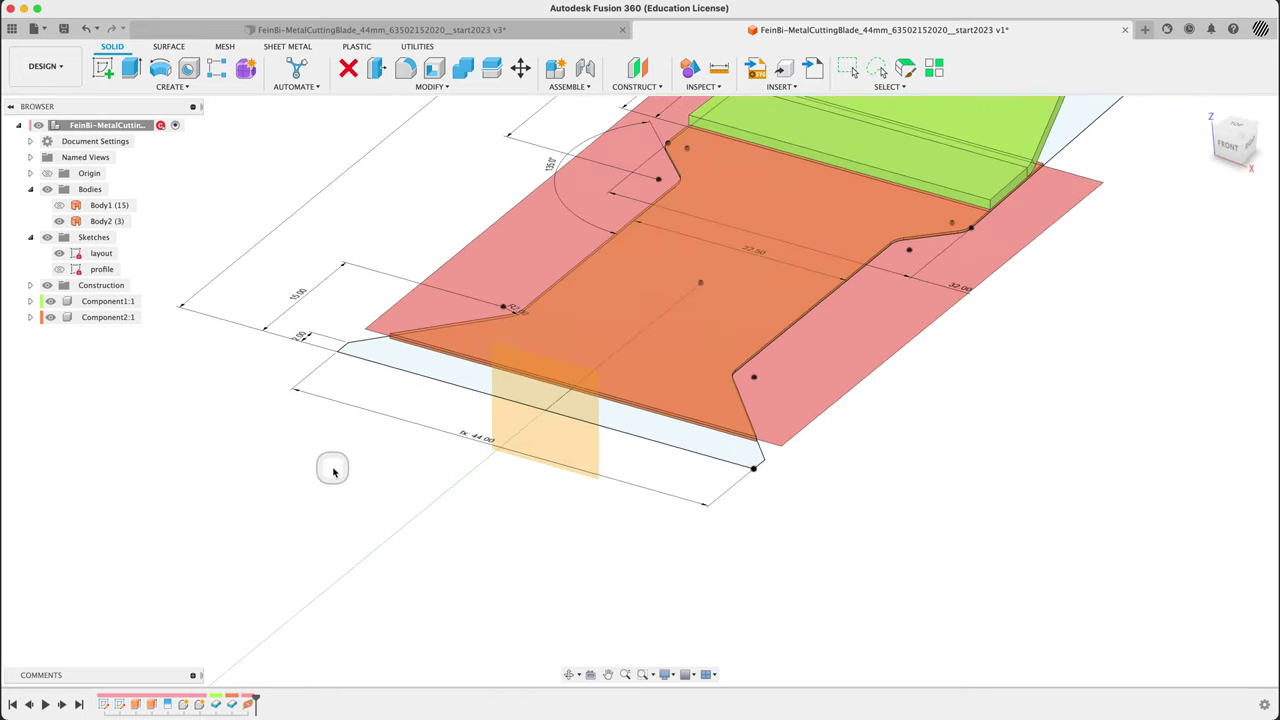
Step: From the front view, stretch Plane1's corners across the blade's left end, then select Plane1
{"action": "left_click", "coordinate": [1222, 150]}
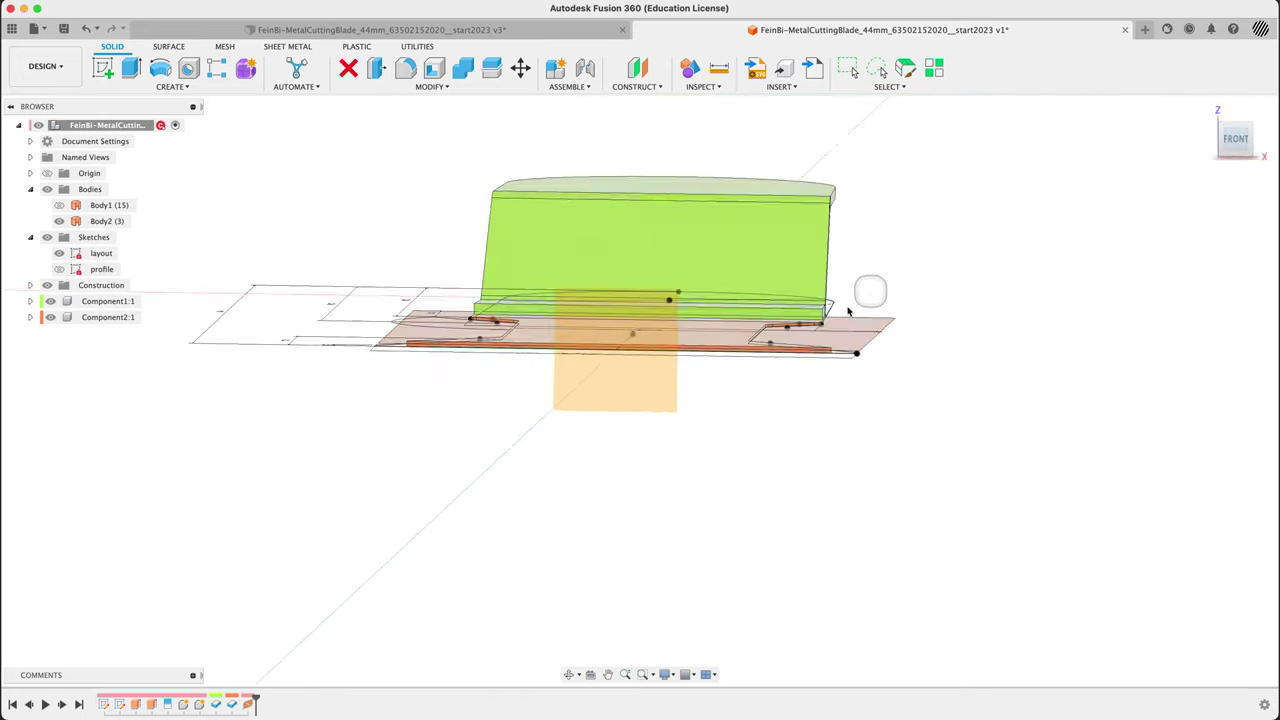
{"action": "left_click_drag", "start_coordinate": [398, 316], "coordinate": [375, 300]}
{"action": "left_click_drag", "start_coordinate": [686, 407], "coordinate": [884, 378]}
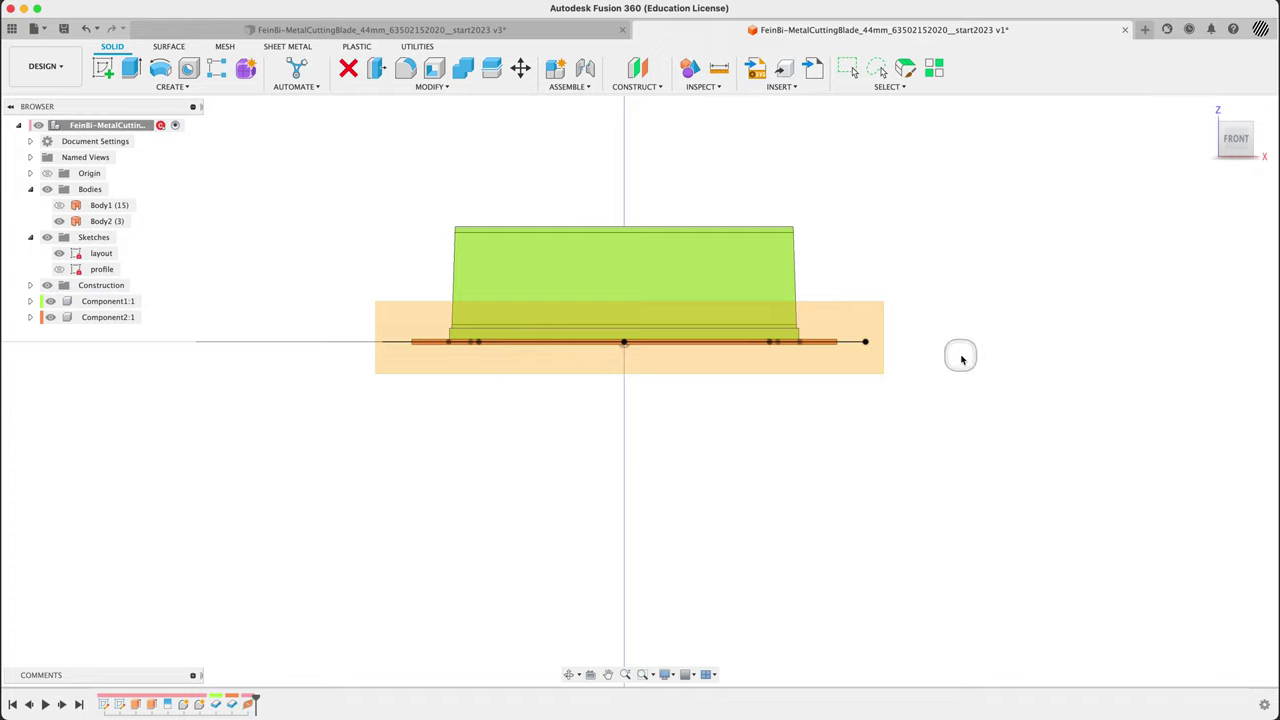
{"action": "key", "text": "F6"}
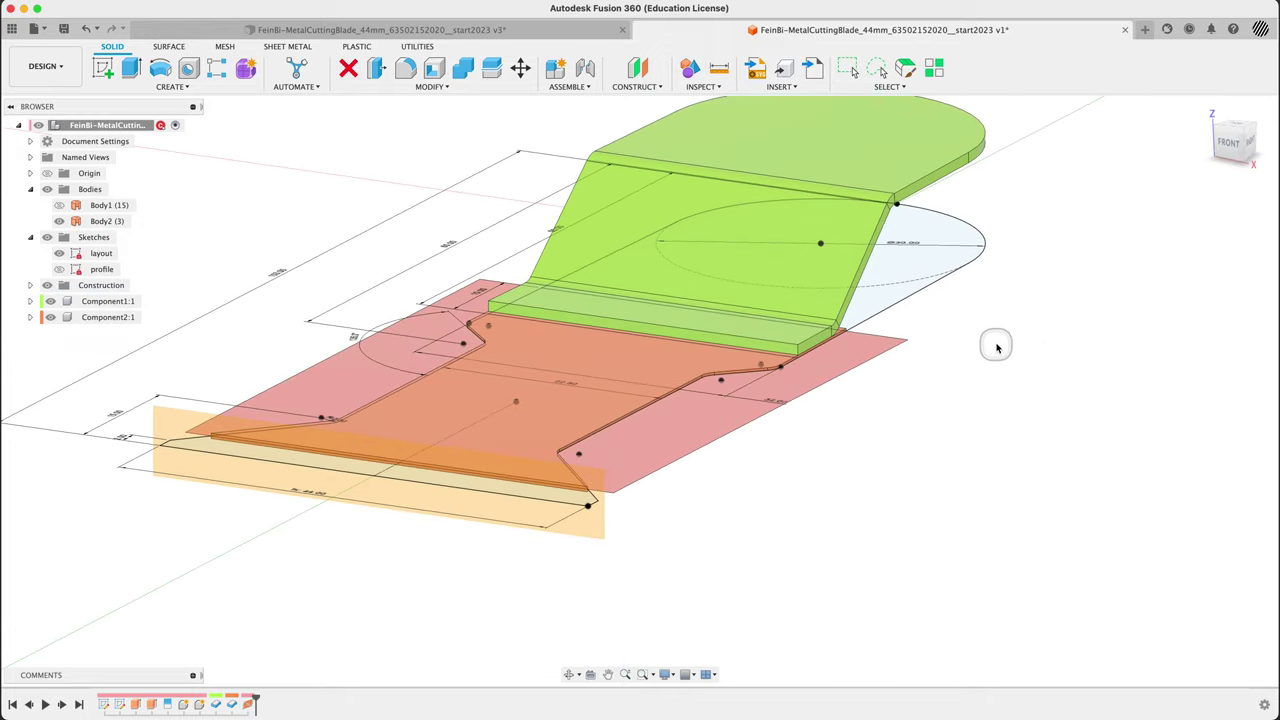
{"action": "left_click", "coordinate": [247, 706]}
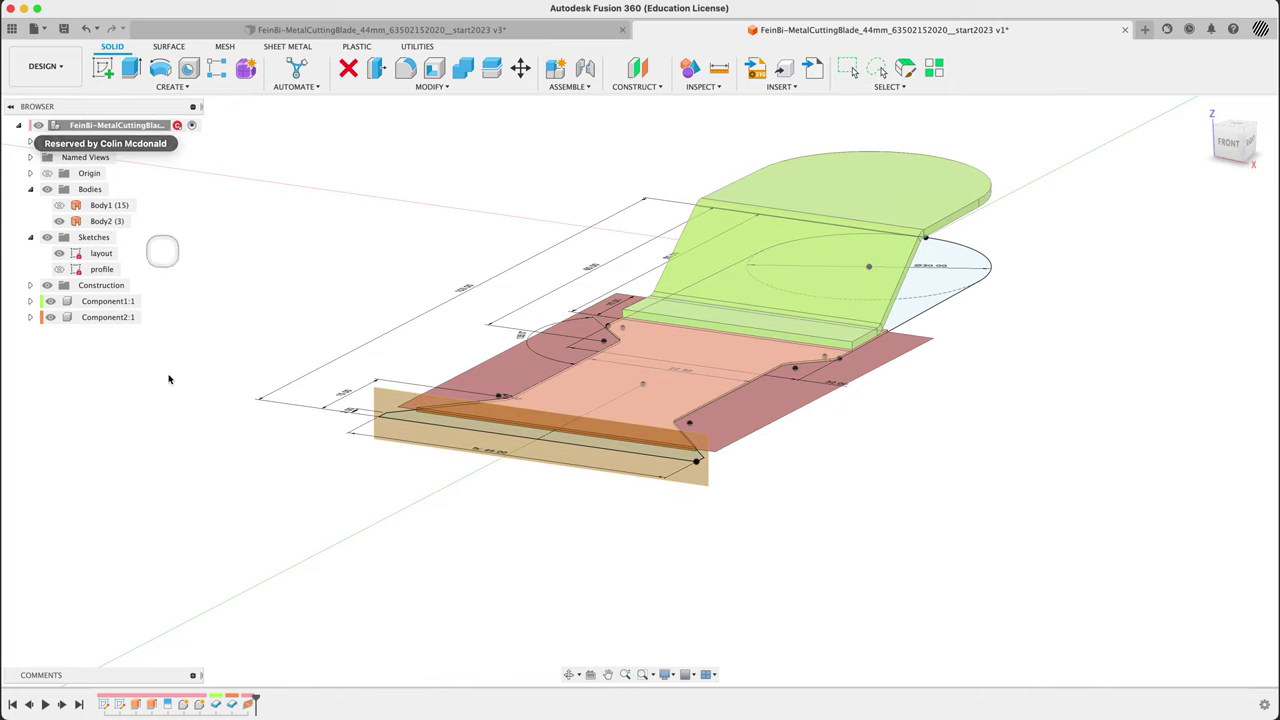
{"action": "left_click", "coordinate": [247, 706]}
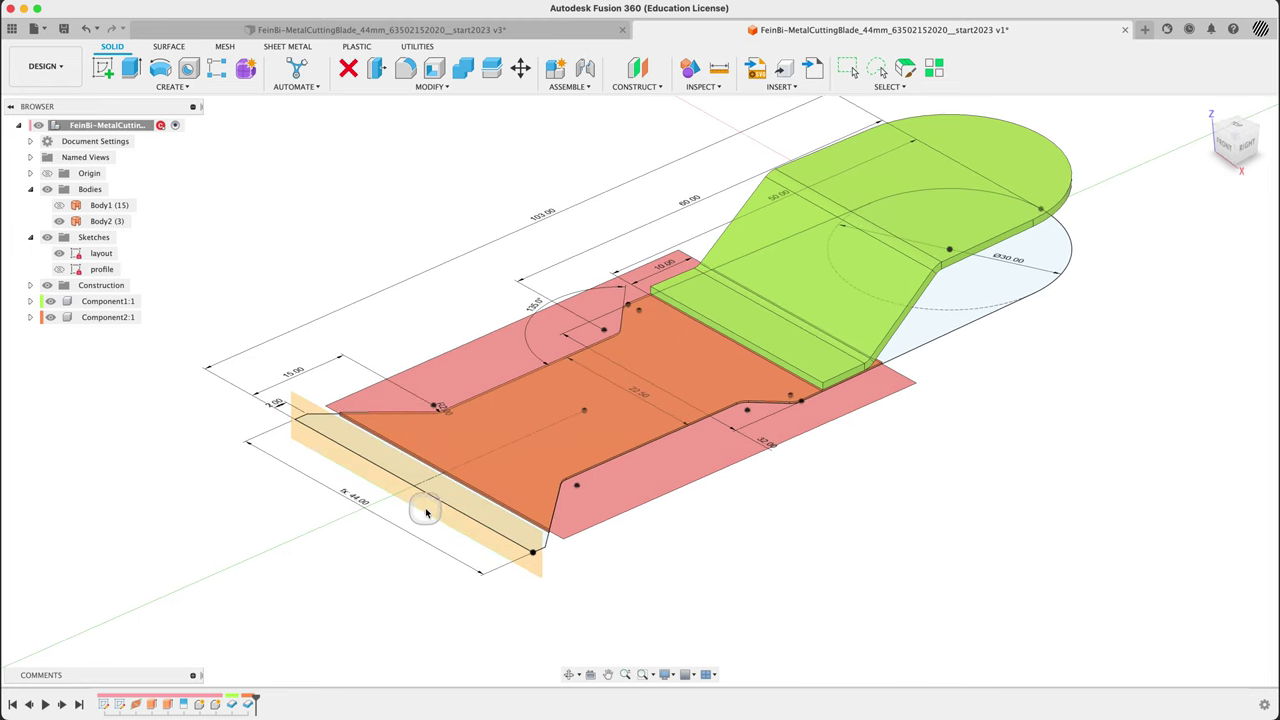
Step: Roll the design history back to the timeline feature before the blade and holder bodies
{"action": "left_click", "coordinate": [59, 253]}
{"action": "left_click", "coordinate": [59, 253]}
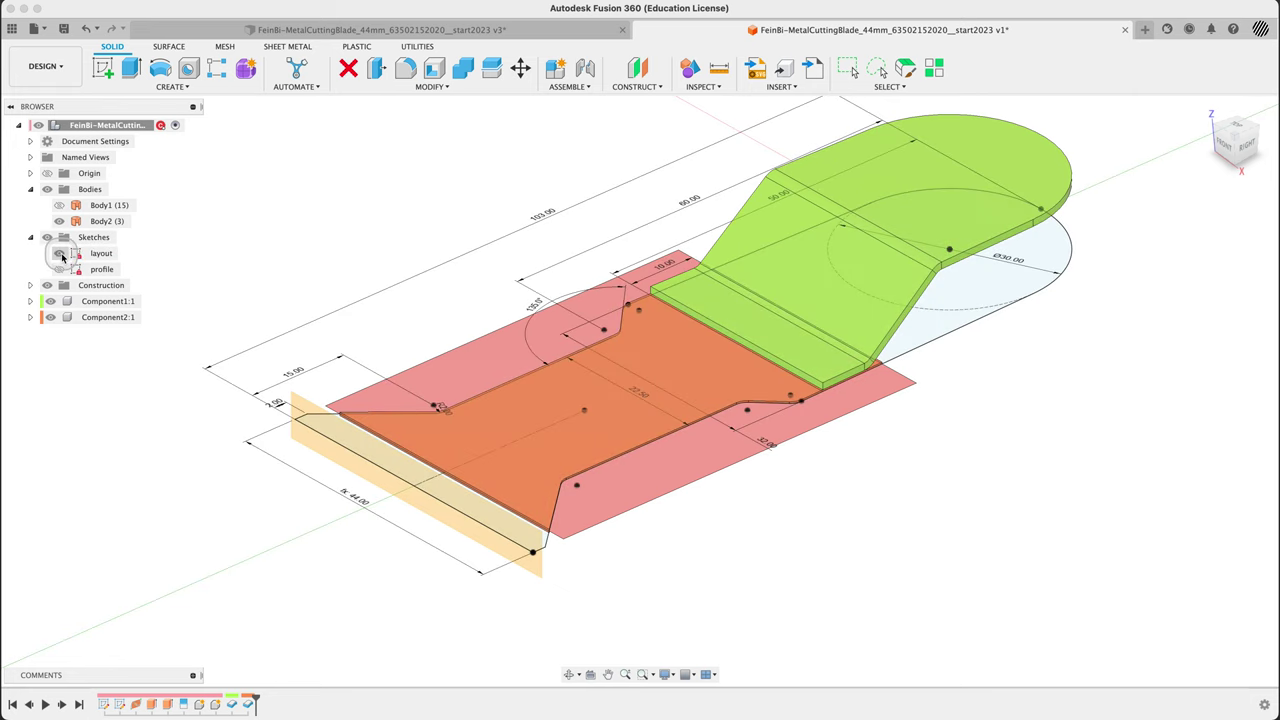
{"action": "right_click", "coordinate": [137, 705]}
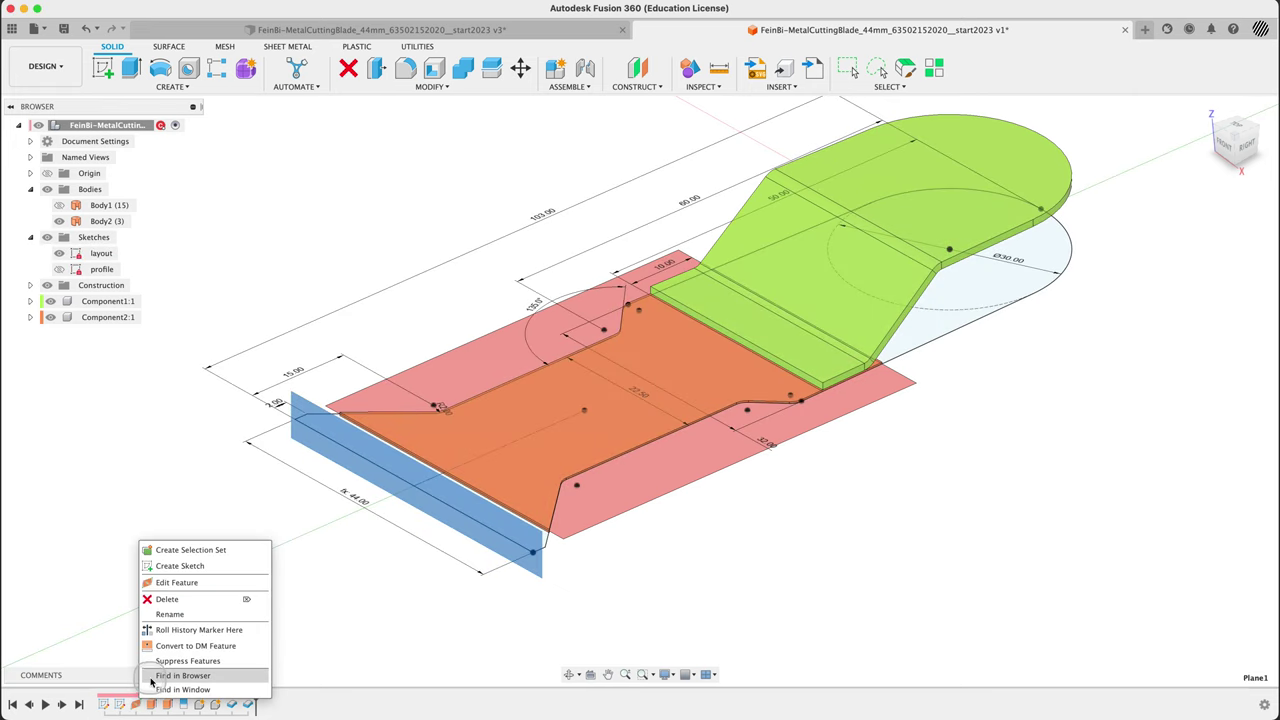
{"action": "left_click", "coordinate": [354, 597]}
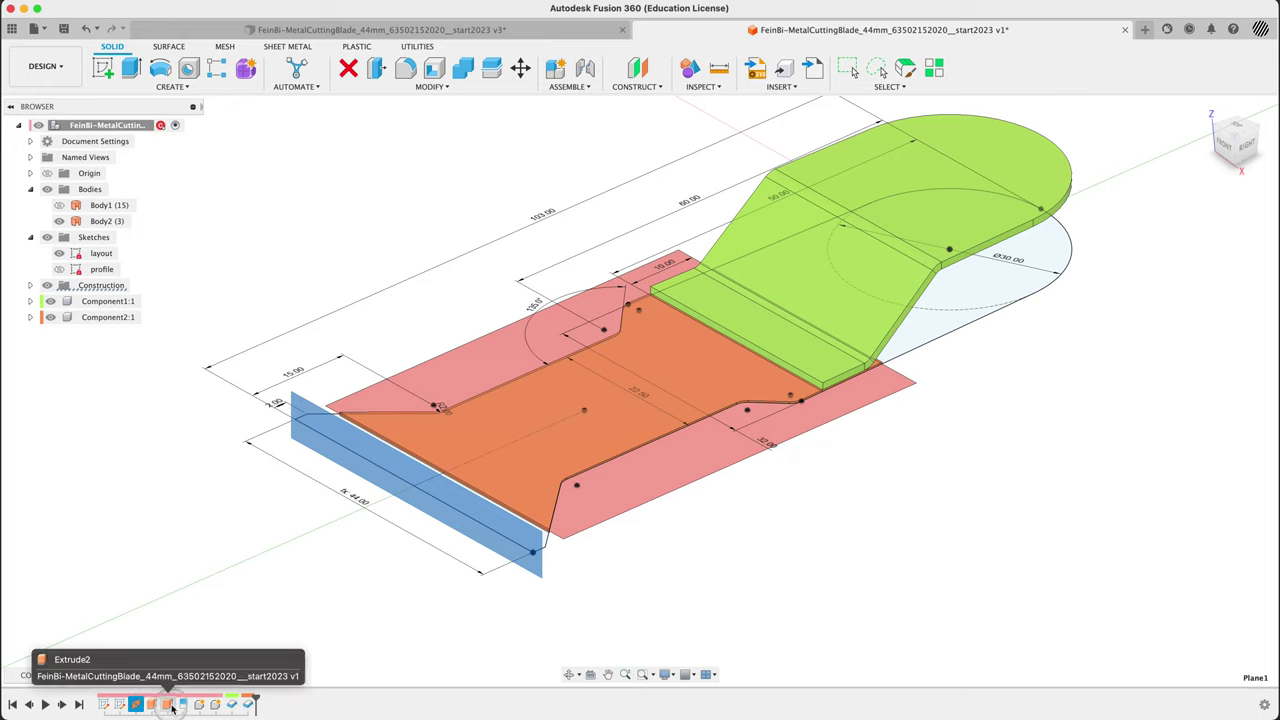
{"action": "right_click", "coordinate": [134, 704]}
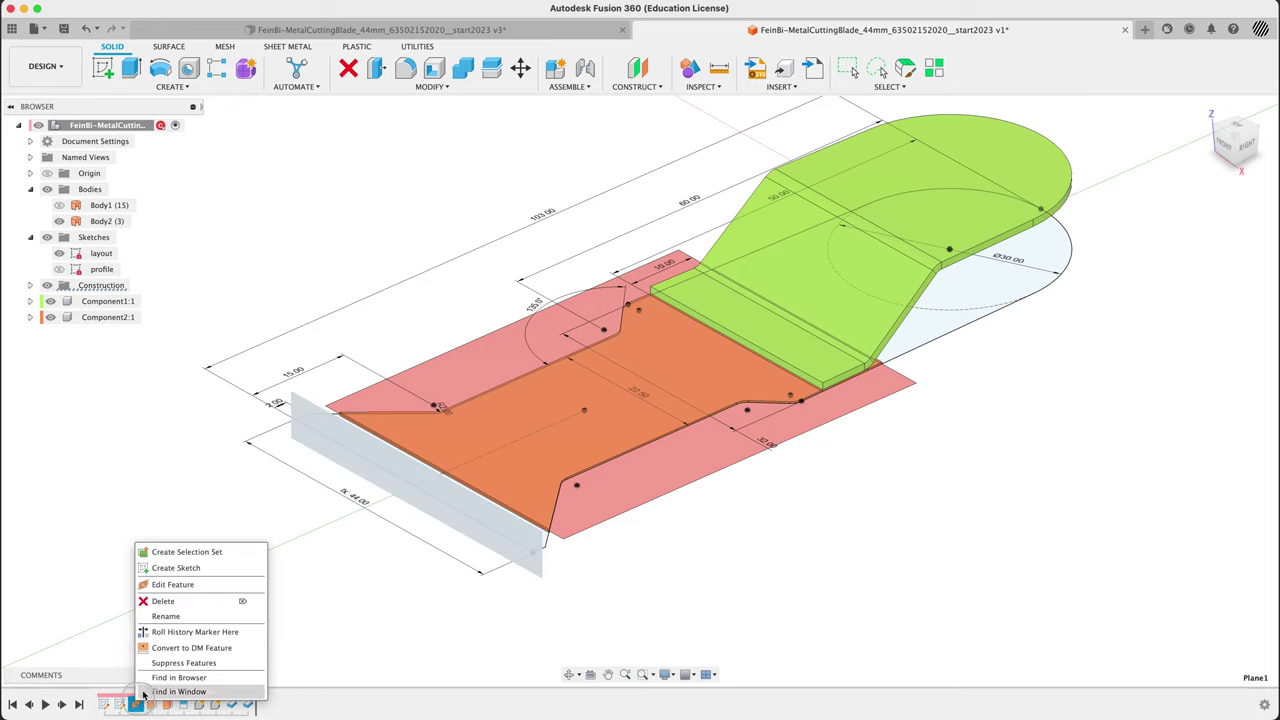
{"action": "left_click", "coordinate": [165, 632]}
Step: Create a new sketch on Plane1 at the blade's cutting end
{"action": "left_click", "coordinate": [291, 610]}
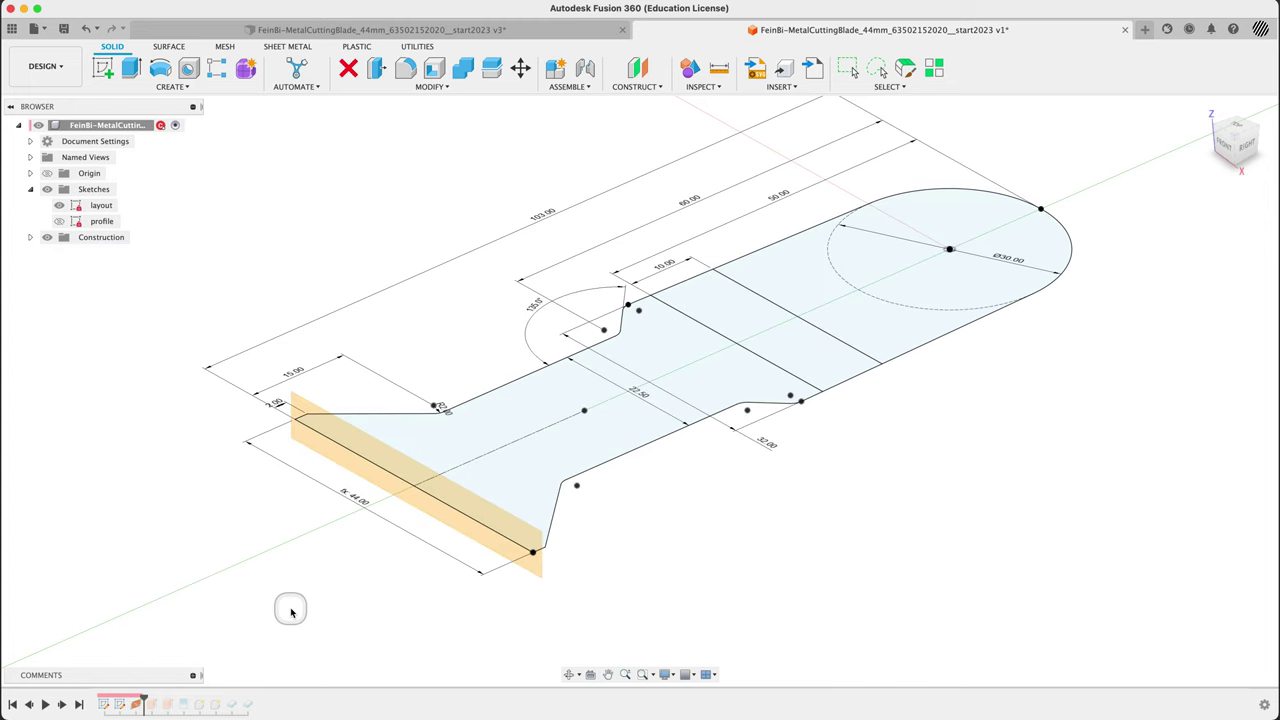
{"action": "left_click", "coordinate": [352, 460]}
{"action": "right_click", "coordinate": [353, 467]}
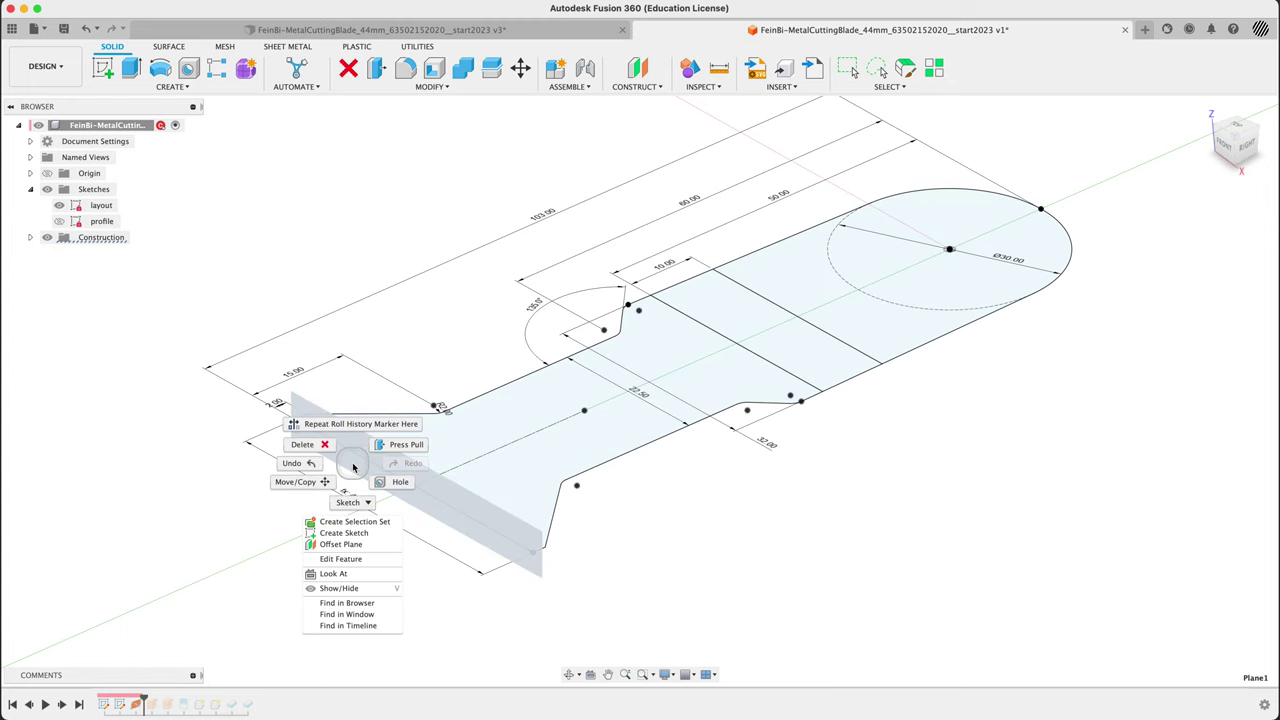
{"action": "left_click", "coordinate": [360, 533]}
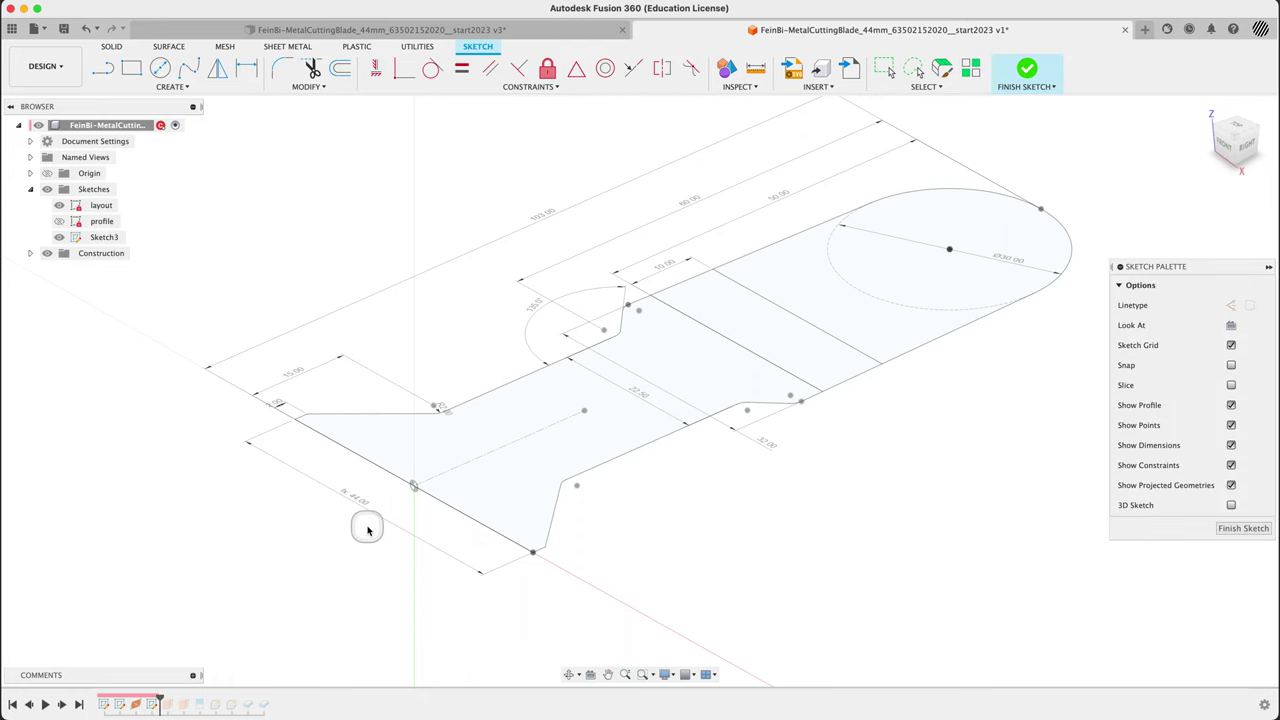
Step: Project the cutting edge's left corner point into Sketch3, then hide the layout sketch
{"action": "middle_click_drag", "start_coordinate": [347, 569], "coordinate": [392, 558], "text": "shift"}
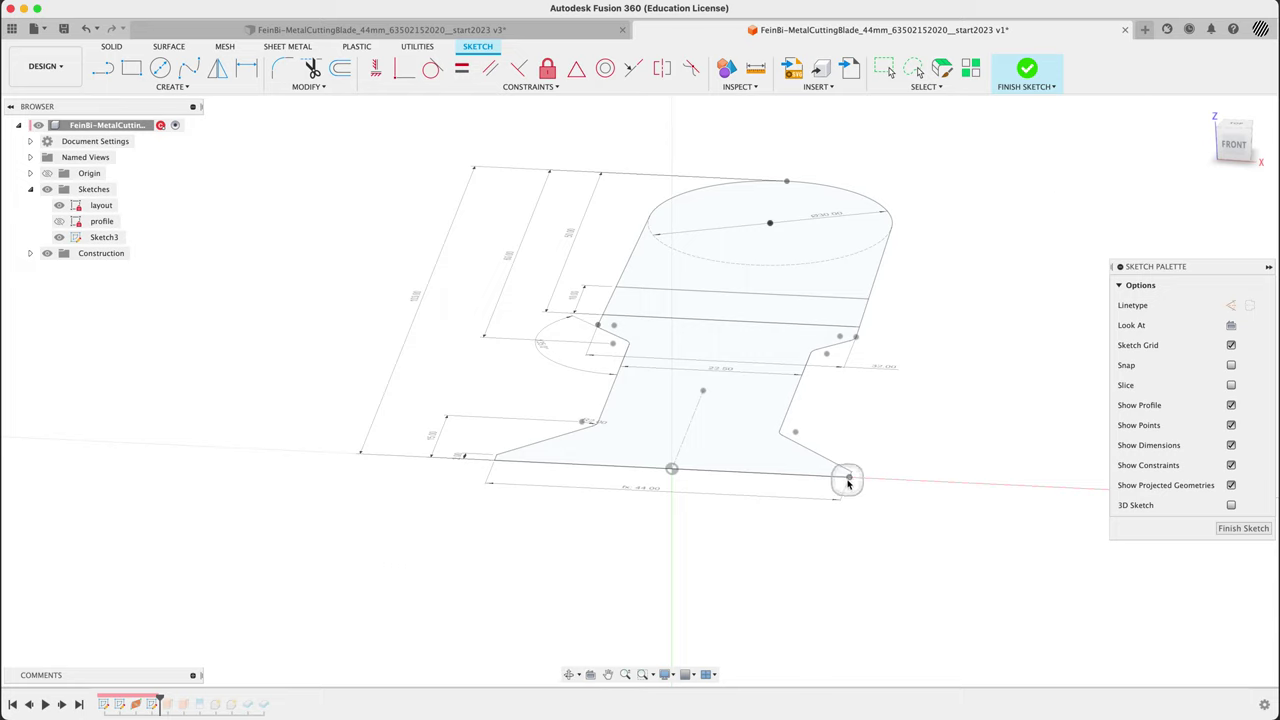
{"action": "key", "text": "p"}
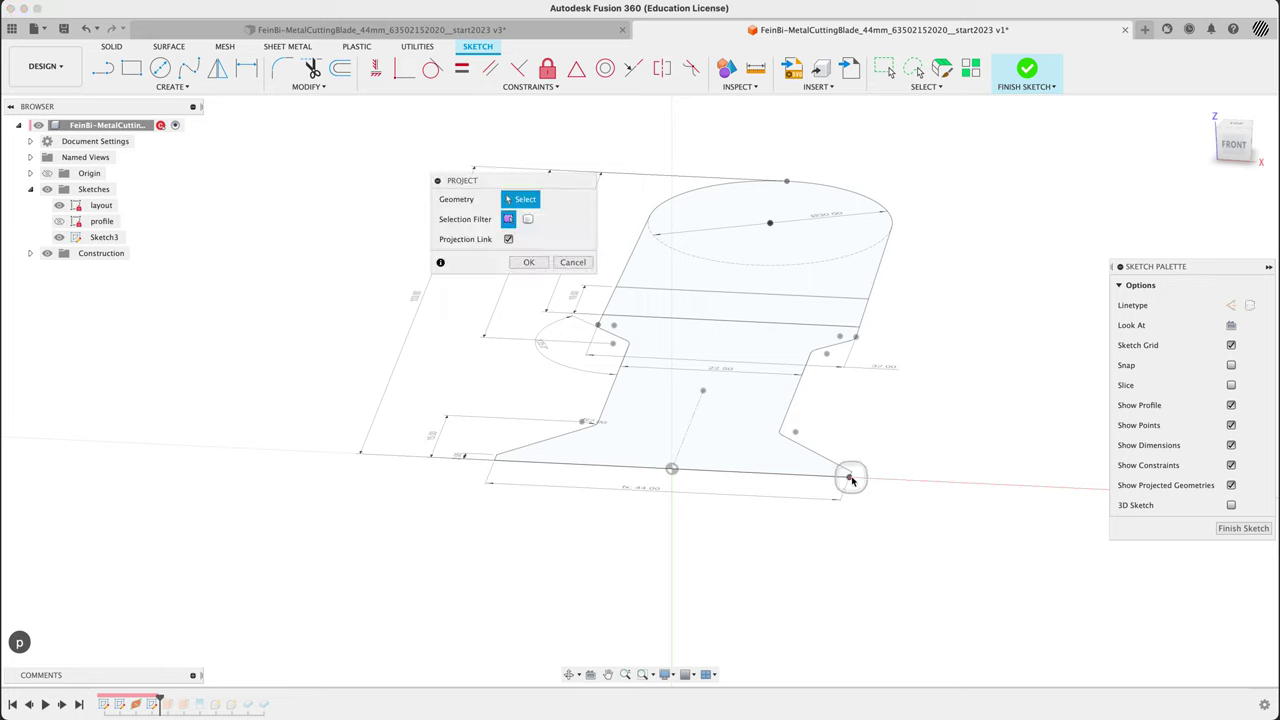
{"action": "left_click", "coordinate": [850, 481]}
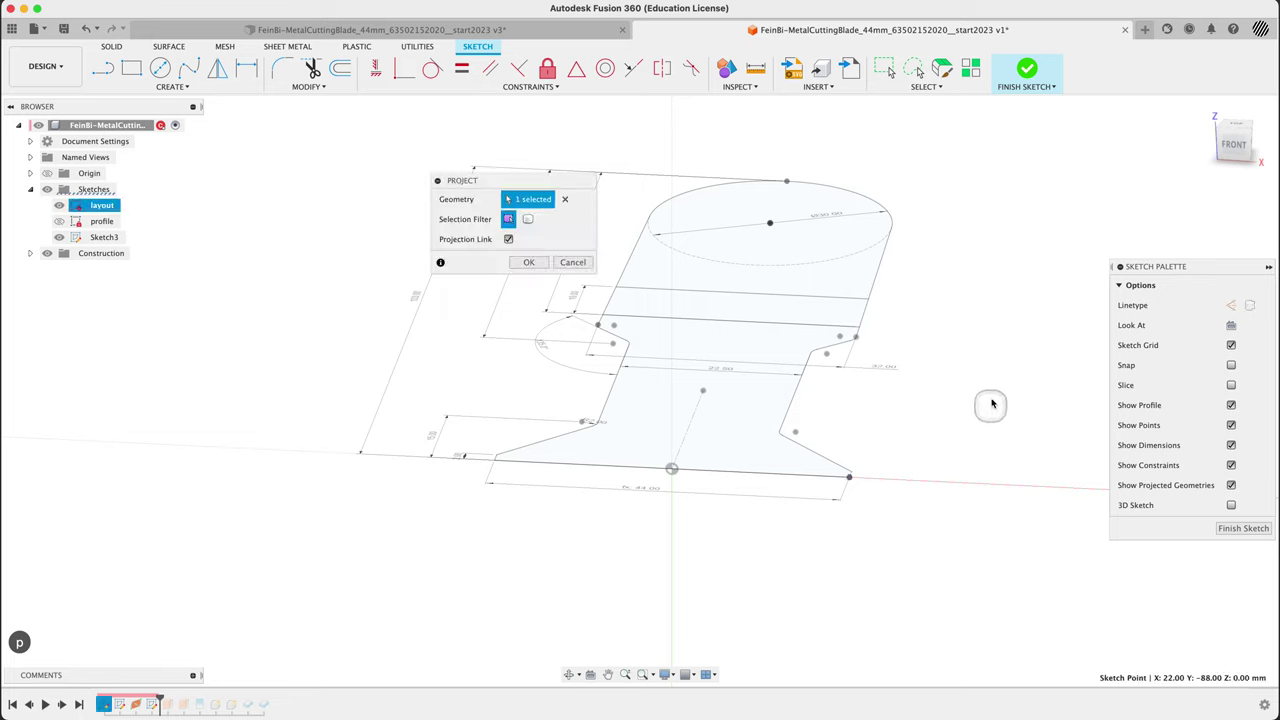
{"action": "left_click", "coordinate": [529, 264]}
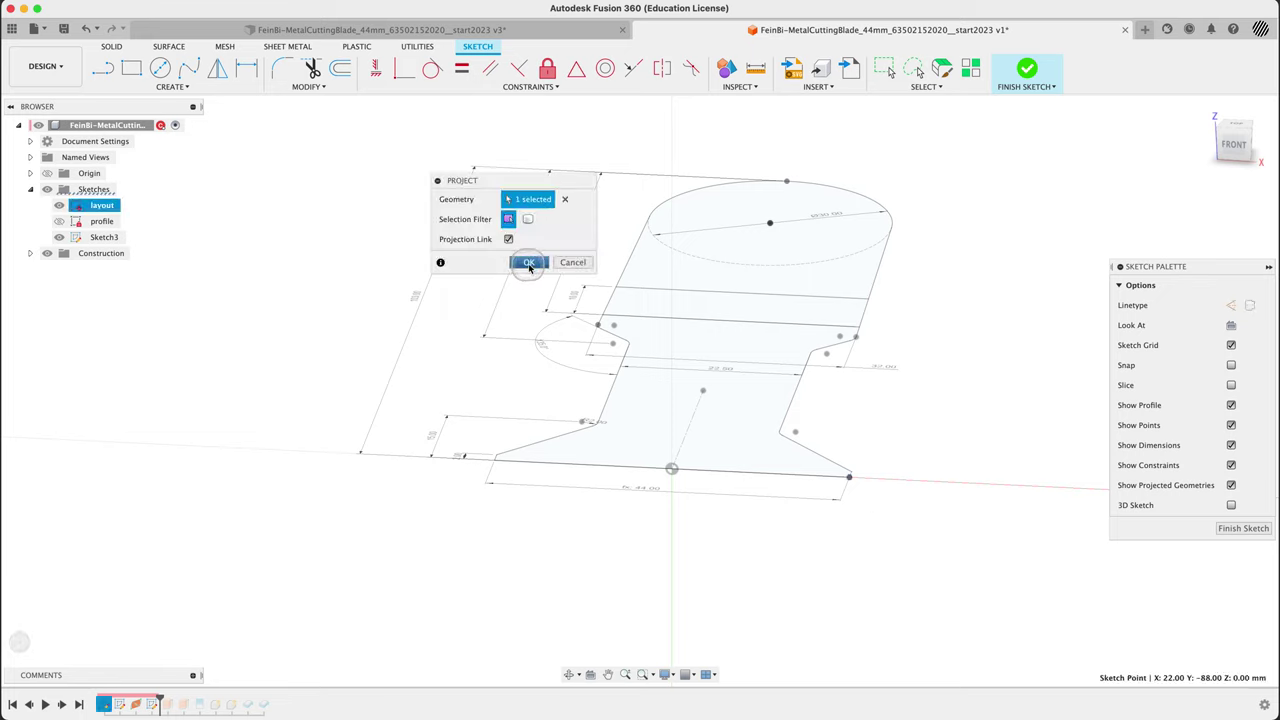
{"action": "left_click", "coordinate": [564, 199]}
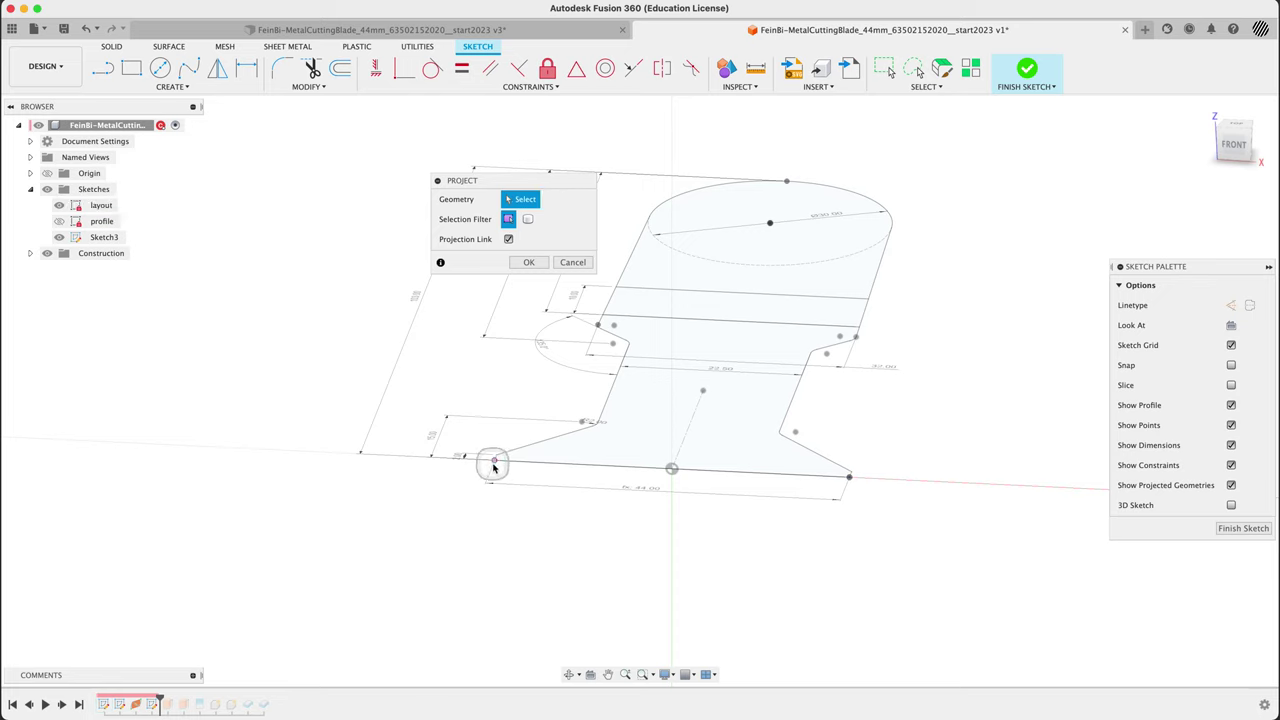
{"action": "left_click", "coordinate": [489, 466]}
{"action": "left_click", "coordinate": [531, 262]}
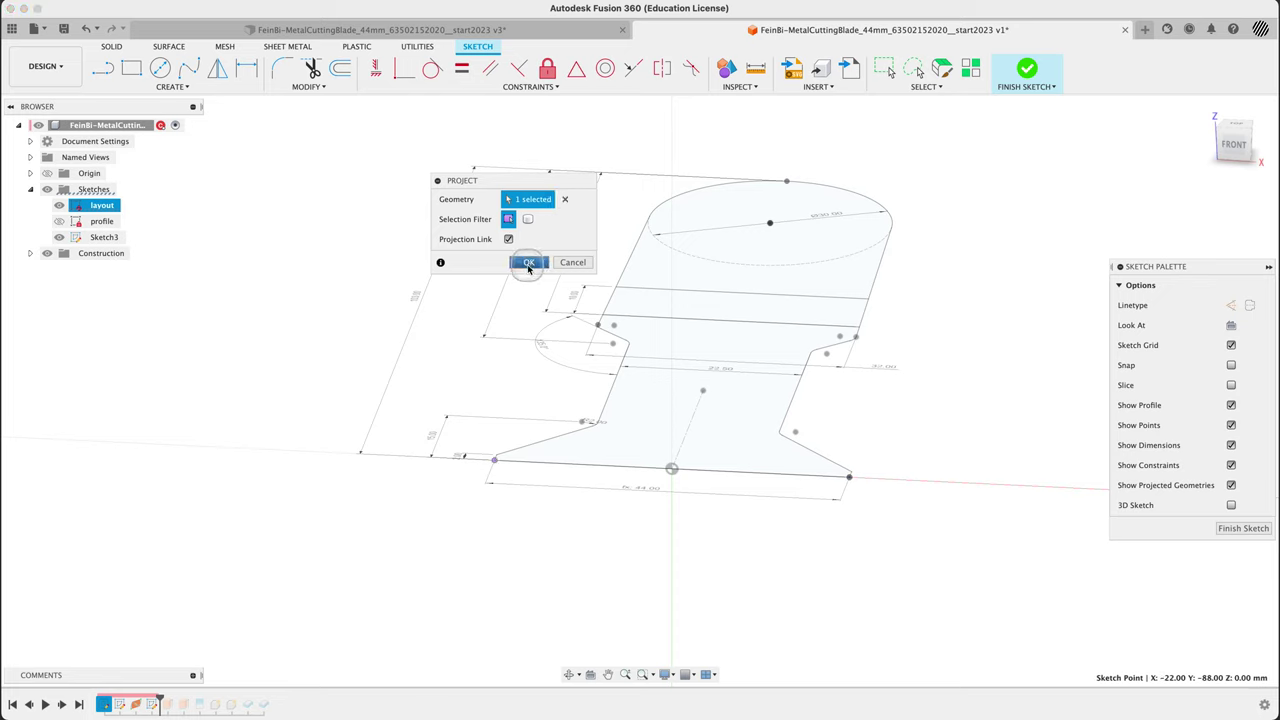
{"action": "left_click", "coordinate": [526, 263]}
{"action": "left_click", "coordinate": [510, 338]}
{"action": "left_click", "coordinate": [60, 206]}
Step: Rename Sketch3 to waveProfile
{"action": "left_click", "coordinate": [104, 238]}
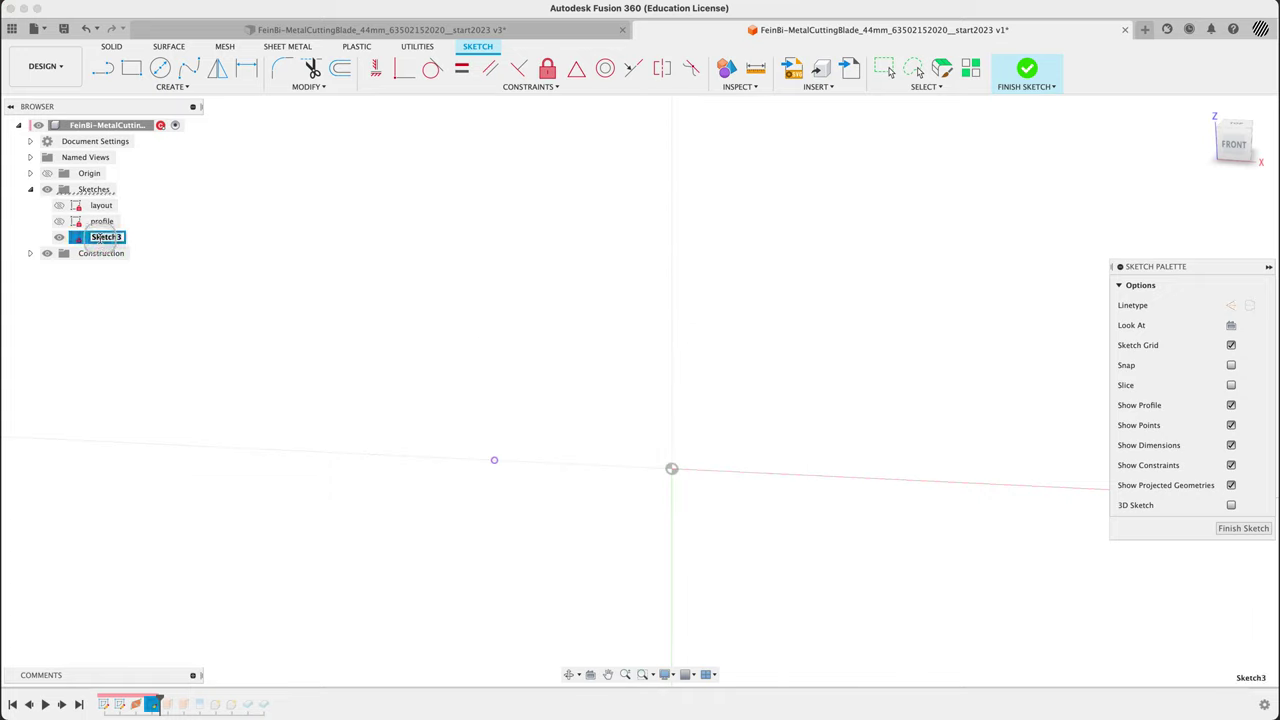
{"action": "type", "text": "waveProfile"}
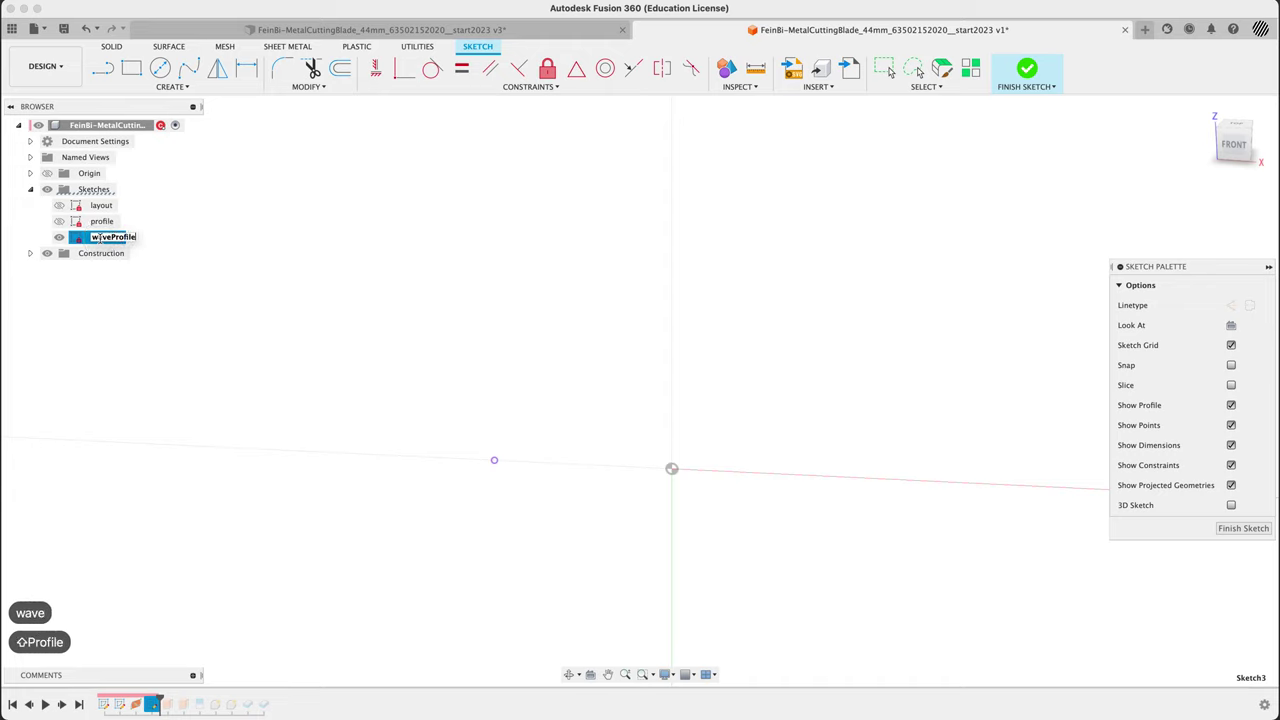
{"action": "key", "text": "Return"}
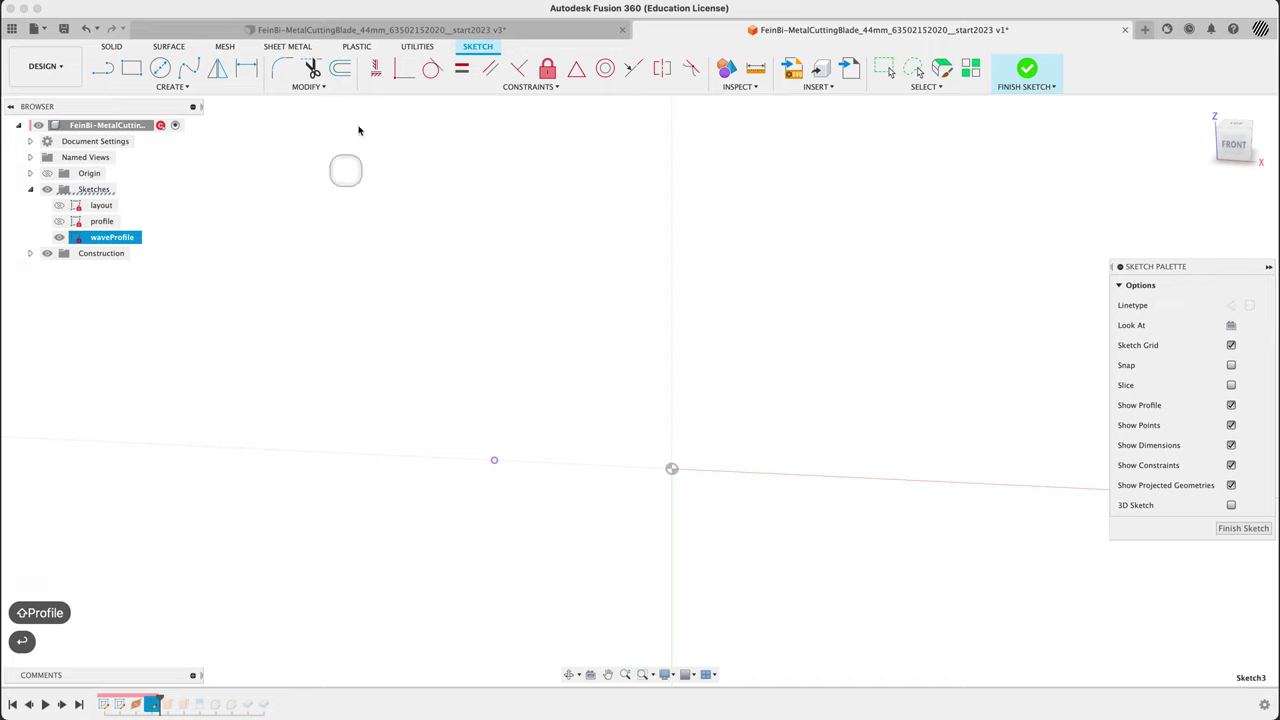
Step: Draw a two-point rectangle around the origin and view the sketch from the front
{"action": "left_click", "coordinate": [131, 69]}
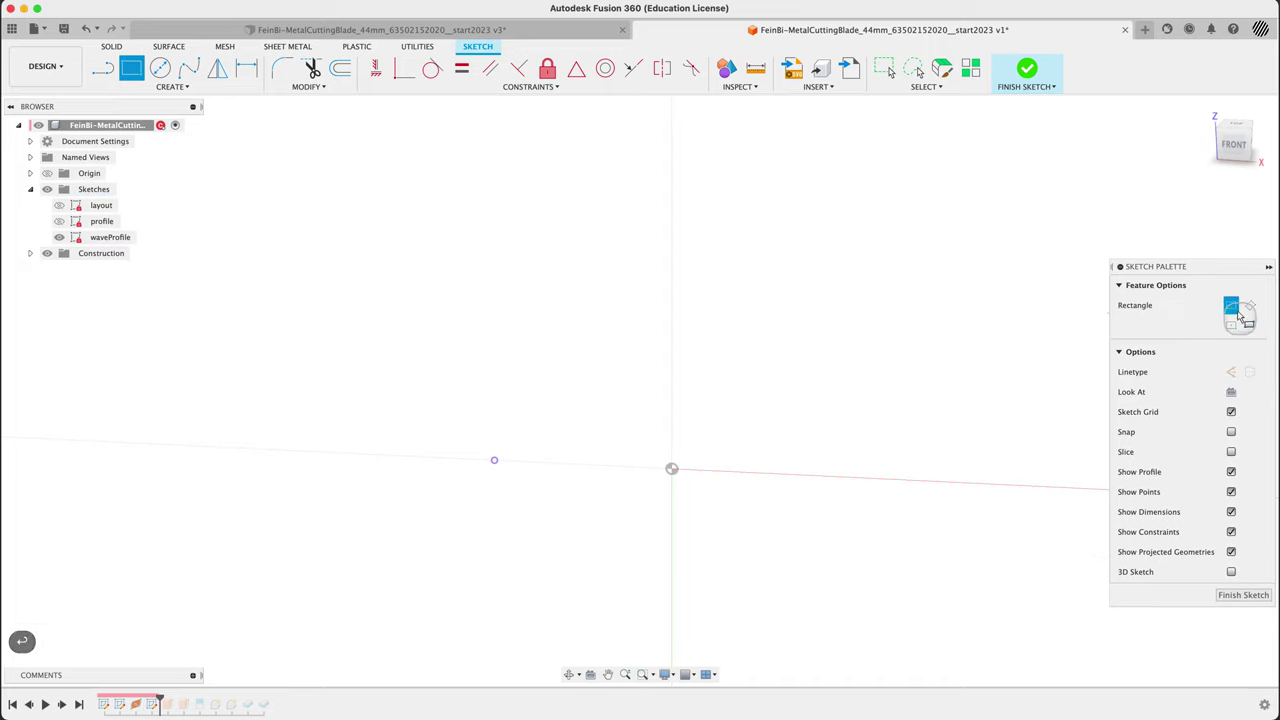
{"action": "left_click", "coordinate": [520, 384]}
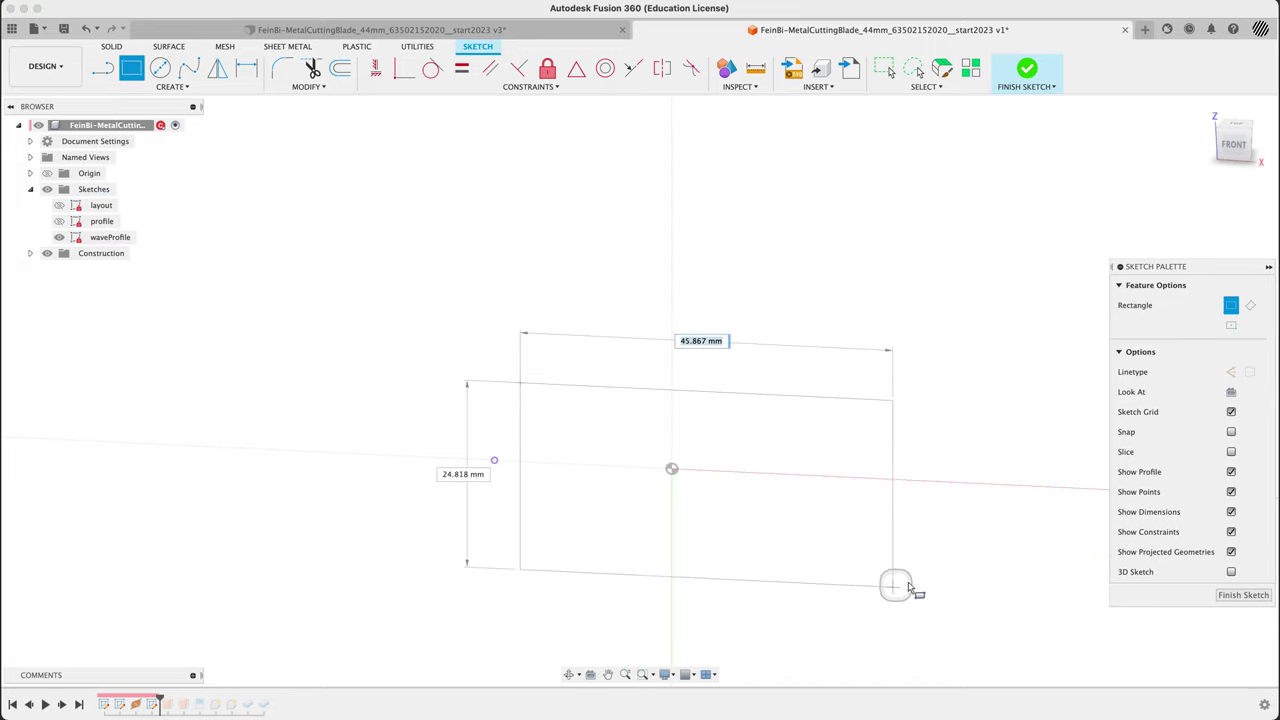
{"action": "left_click", "coordinate": [948, 574]}
{"action": "key", "text": "Escape"}
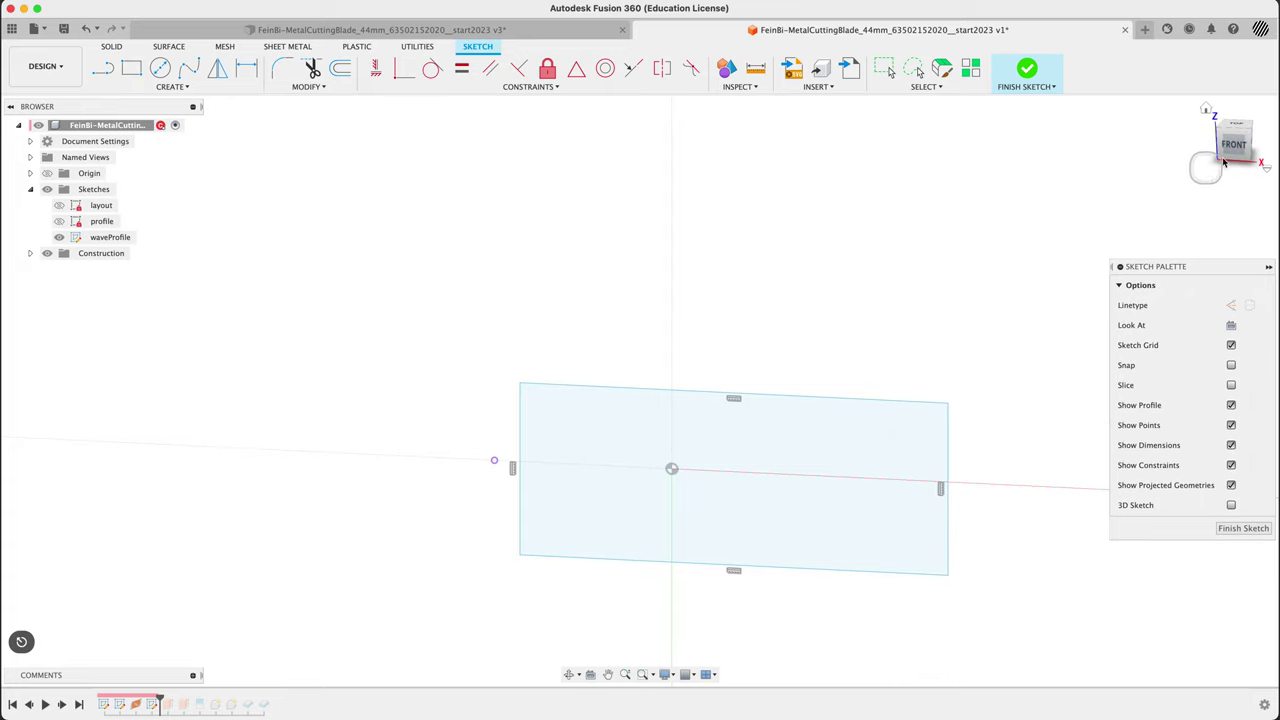
{"action": "left_click", "coordinate": [1230, 147]}
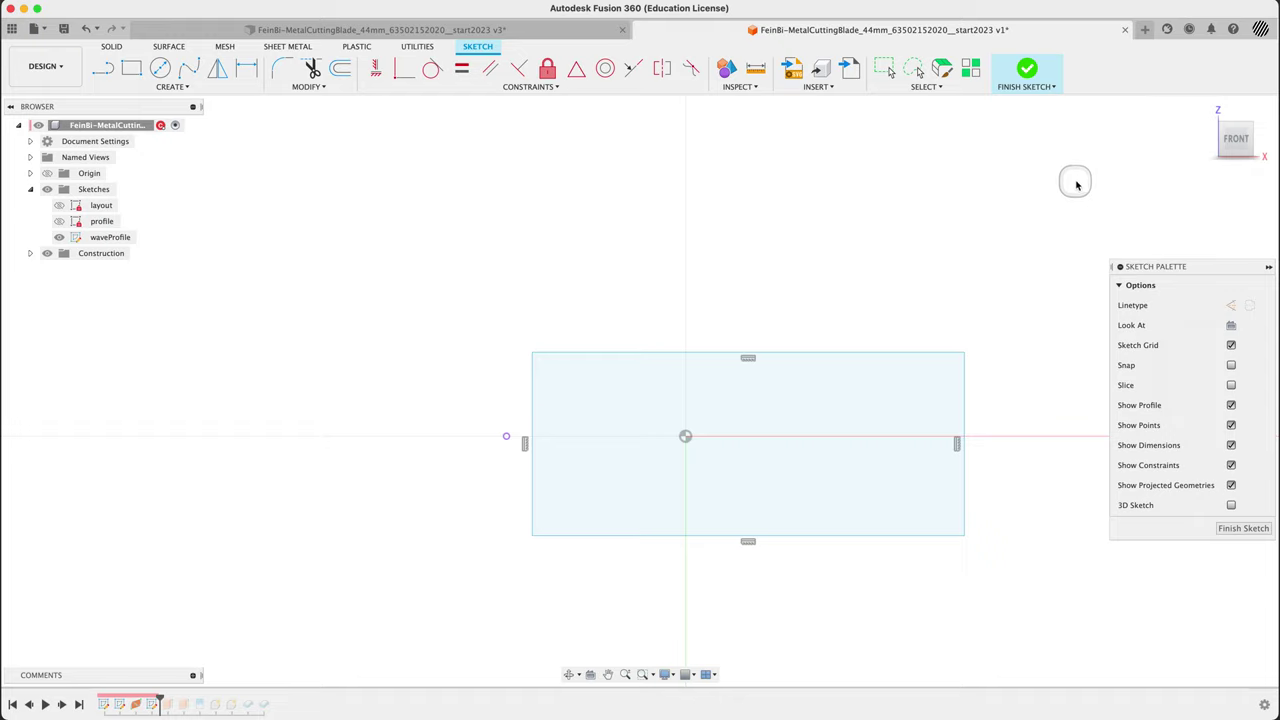
Step: Convert the rectangle to construction lines and put the projected point at its left-edge midpoint
{"action": "double_click", "coordinate": [695, 352]}
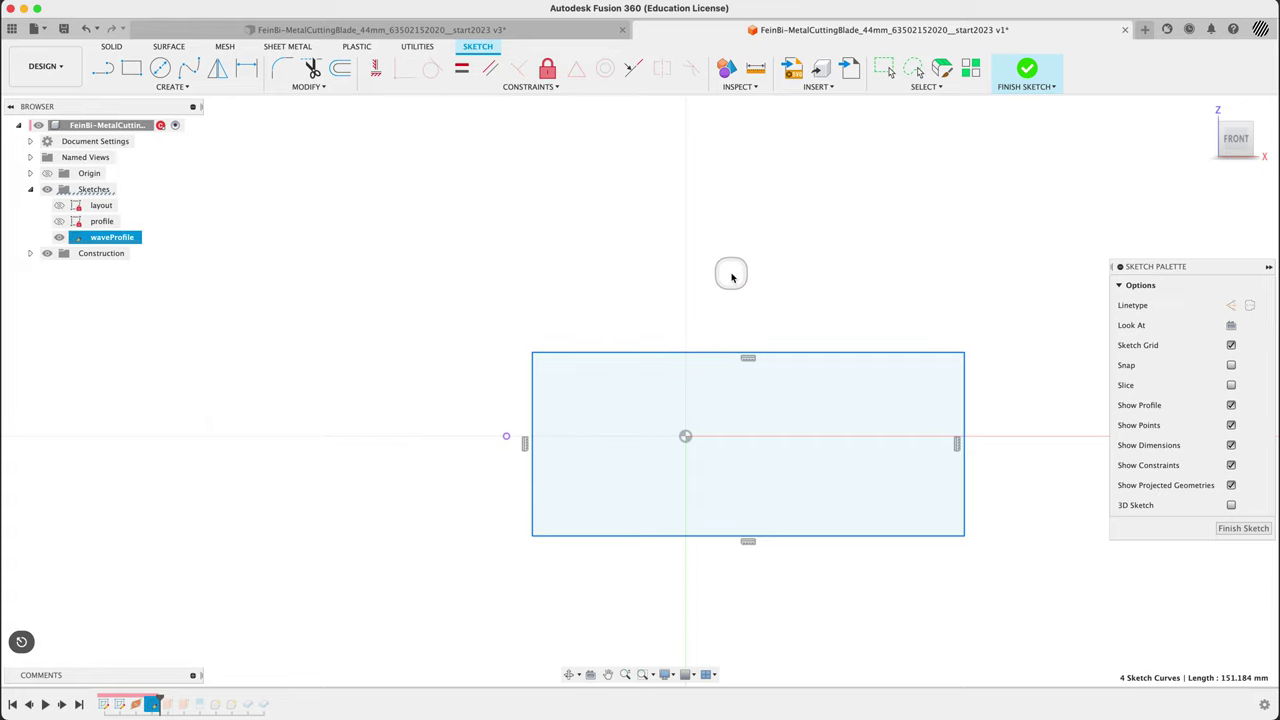
{"action": "key", "text": "x"}
{"action": "left_click", "coordinate": [727, 278]}
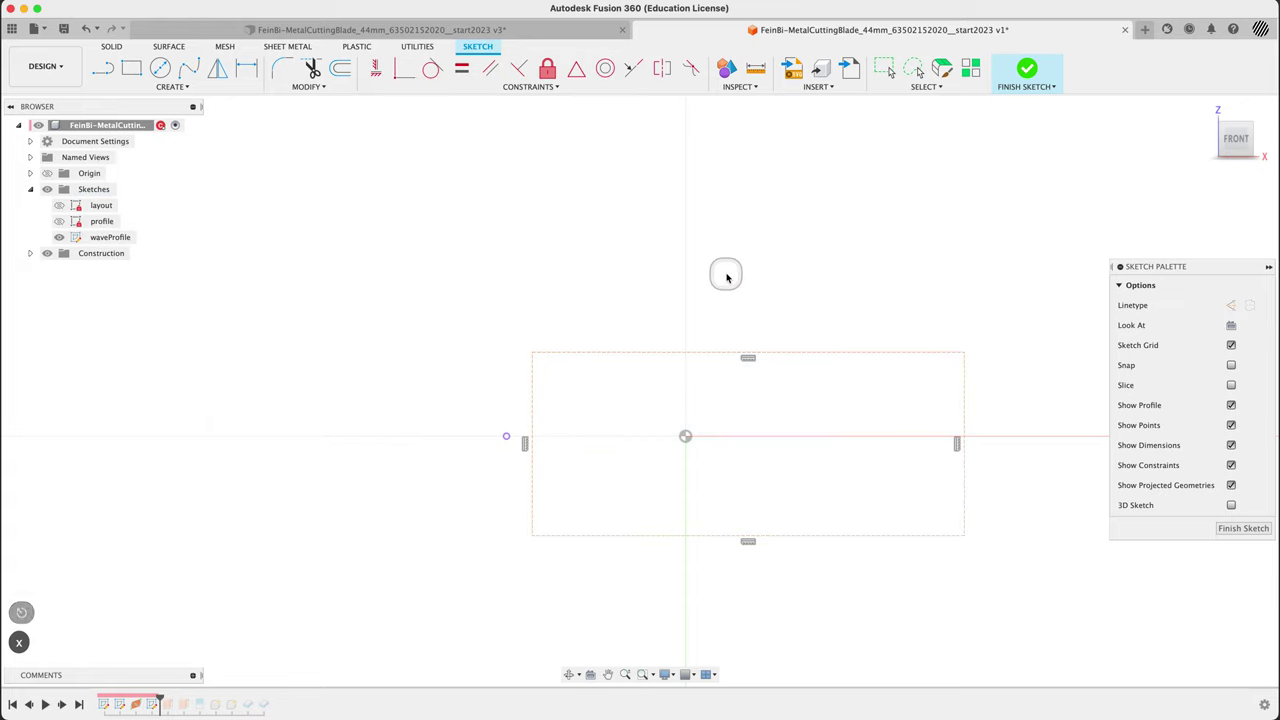
{"action": "left_click", "coordinate": [576, 68]}
{"action": "left_click", "coordinate": [532, 507]}
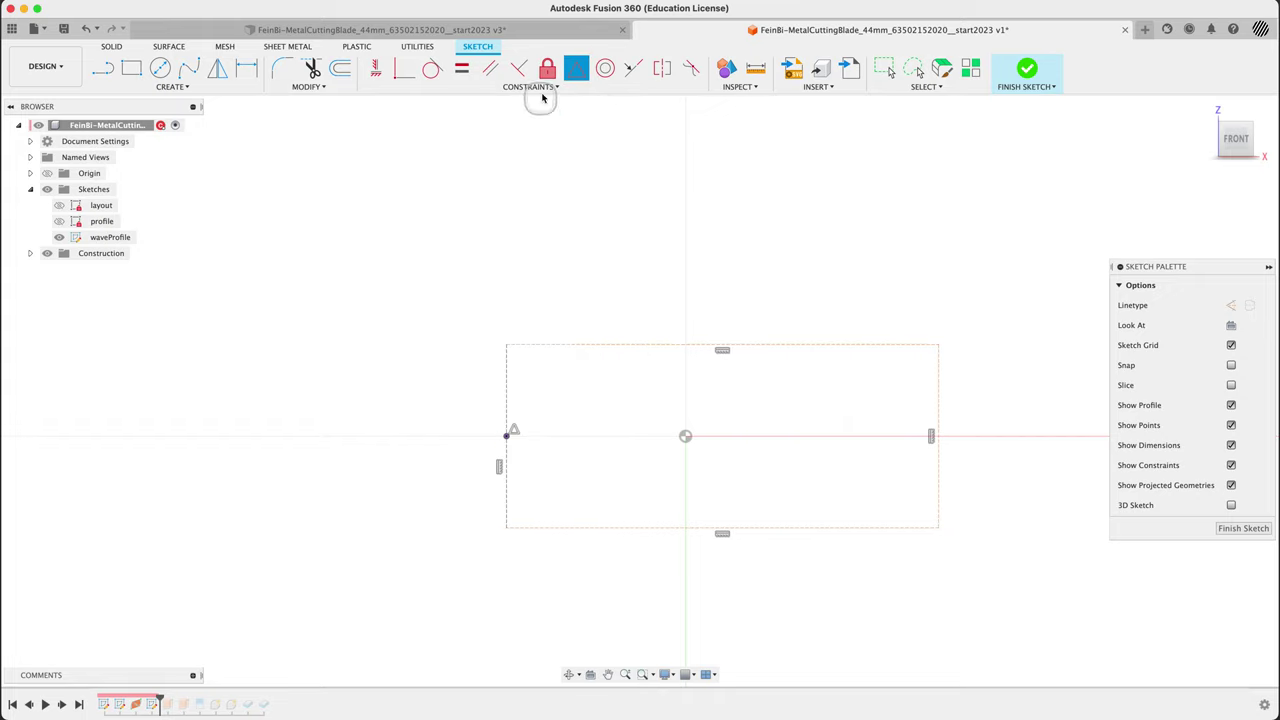
{"action": "key", "text": "s"}
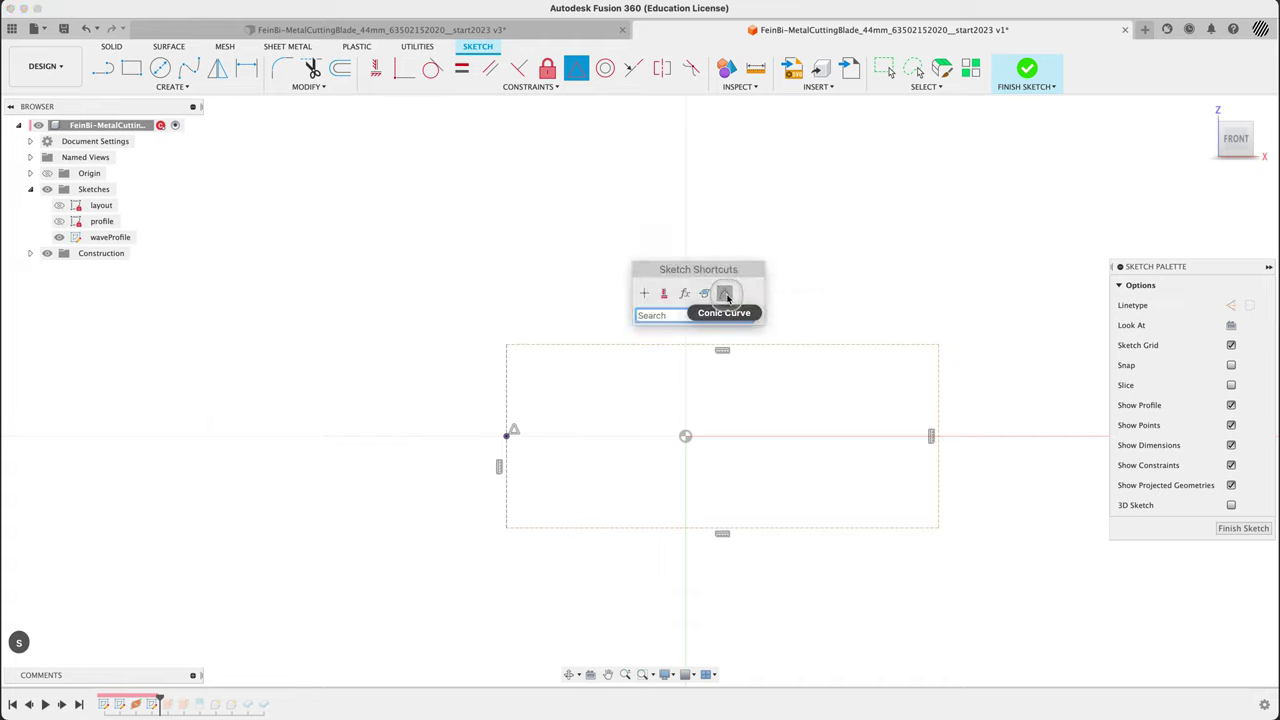
Step: Place a sketch point at the rectangle's top-edge midpoint using the Point tool
{"action": "left_click", "coordinate": [663, 316]}
{"action": "type", "text": "poin"}
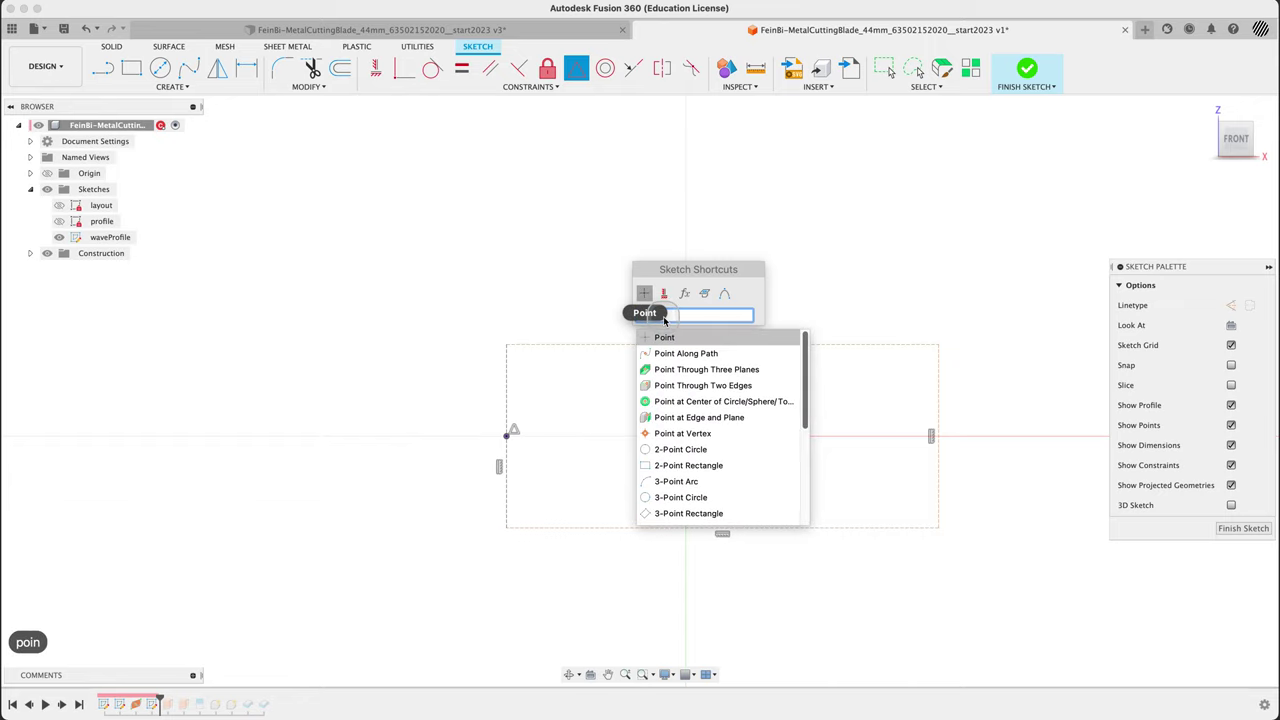
{"action": "key", "text": "Return"}
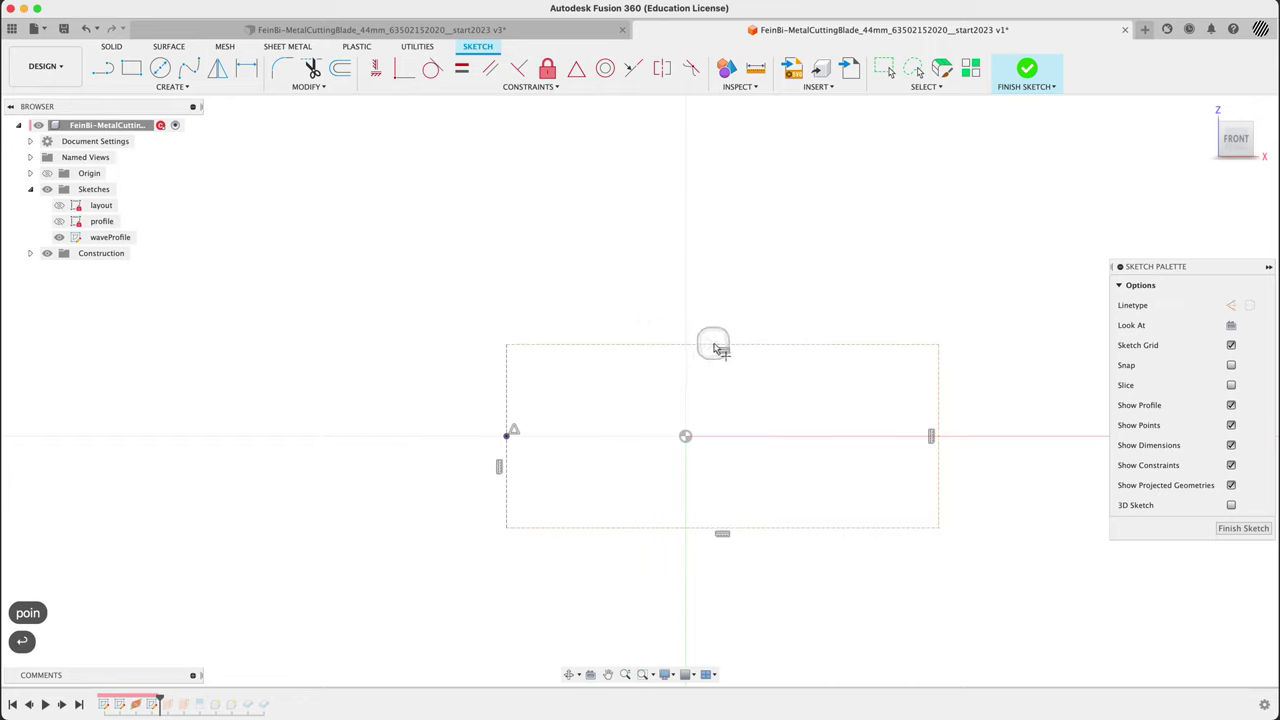
{"action": "left_click", "coordinate": [722, 346]}
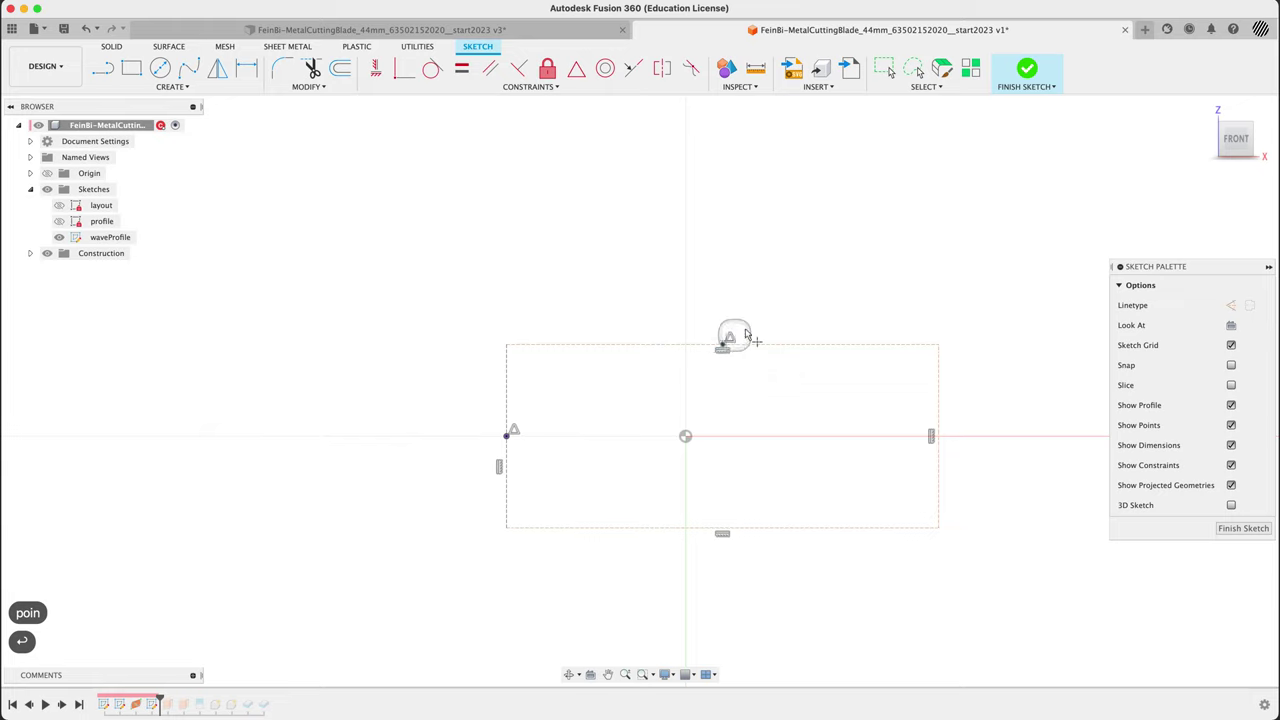
Step: Align that point vertically with the origin and shrink the rectangle into a thin strip
{"action": "left_click", "coordinate": [375, 68]}
{"action": "left_click", "coordinate": [723, 347]}
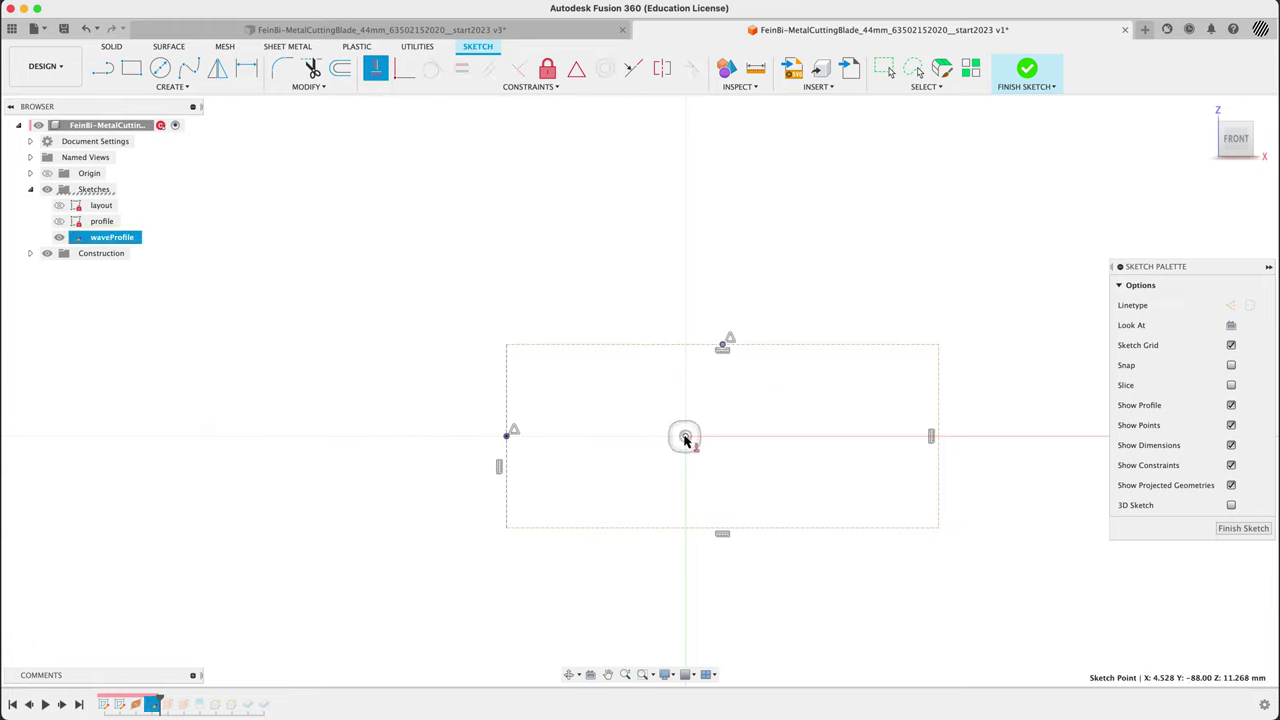
{"action": "left_click", "coordinate": [686, 439]}
{"action": "key", "text": "Escape"}
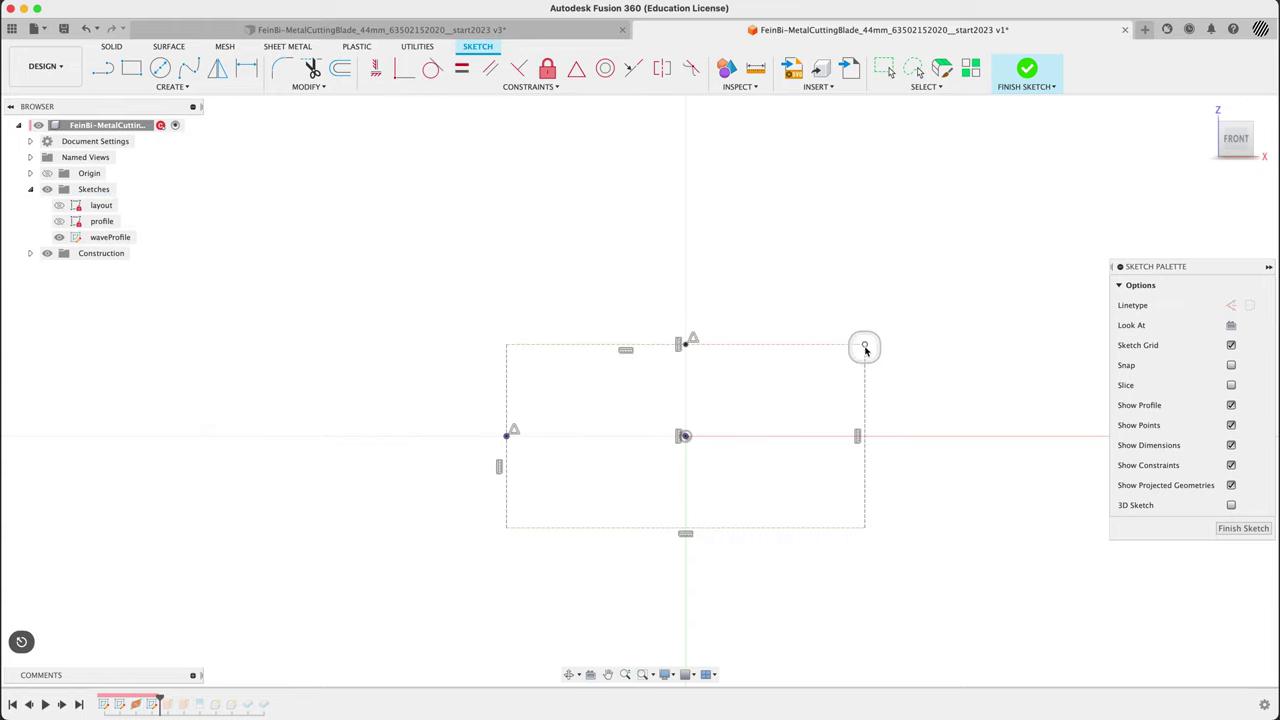
{"action": "mouse_move", "coordinate": [865, 349]}
{"action": "left_mouse_down"}
{"action": "mouse_move", "coordinate": [903, 314]}
{"action": "mouse_move", "coordinate": [843, 371]}
{"action": "mouse_move", "coordinate": [835, 410]}
{"action": "mouse_move", "coordinate": [794, 391]}
{"action": "mouse_move", "coordinate": [817, 366]}
{"action": "mouse_move", "coordinate": [817, 394]}
{"action": "mouse_move", "coordinate": [837, 349]}
{"action": "left_mouse_up"}
{"action": "mouse_move", "coordinate": [837, 349]}
{"action": "middle_mouse_down", "text": "shift"}
{"action": "mouse_move", "coordinate": [789, 374]}
{"action": "mouse_move", "coordinate": [849, 314]}
{"action": "mouse_move", "coordinate": [829, 337]}
{"action": "mouse_move", "coordinate": [863, 337]}
{"action": "middle_mouse_up", "text": "shift"}
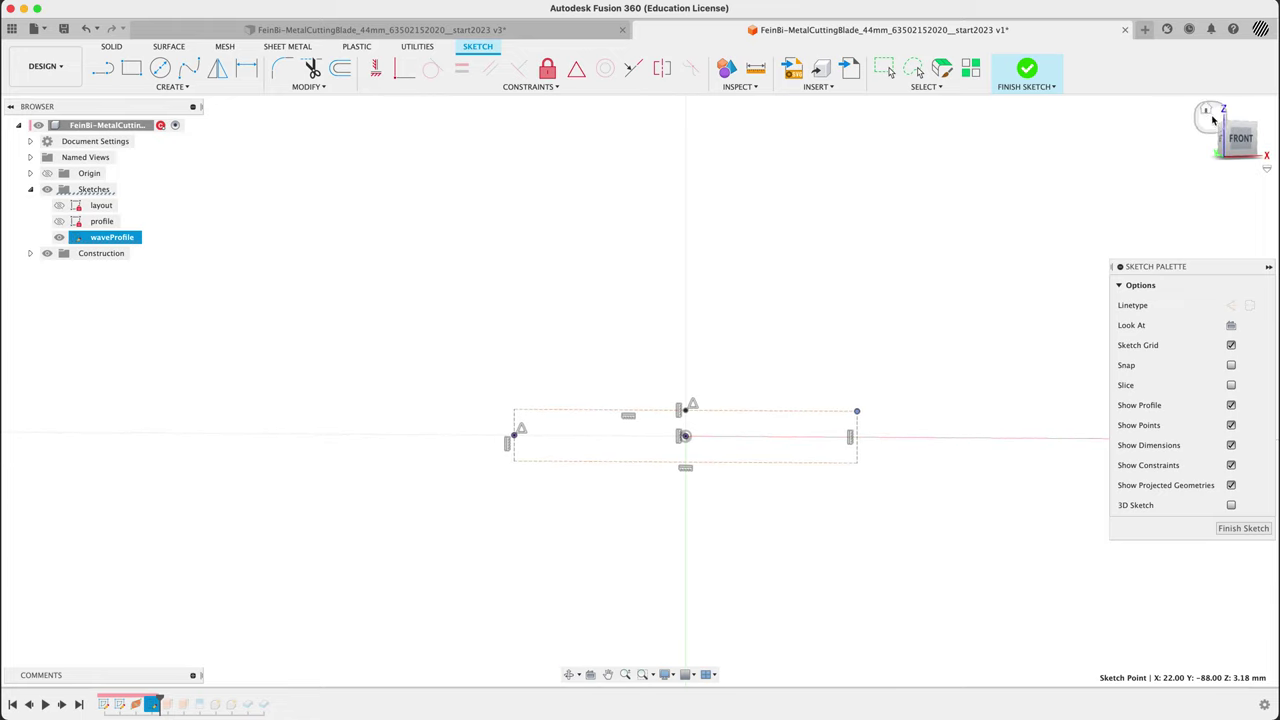
{"action": "left_click", "coordinate": [1206, 110]}
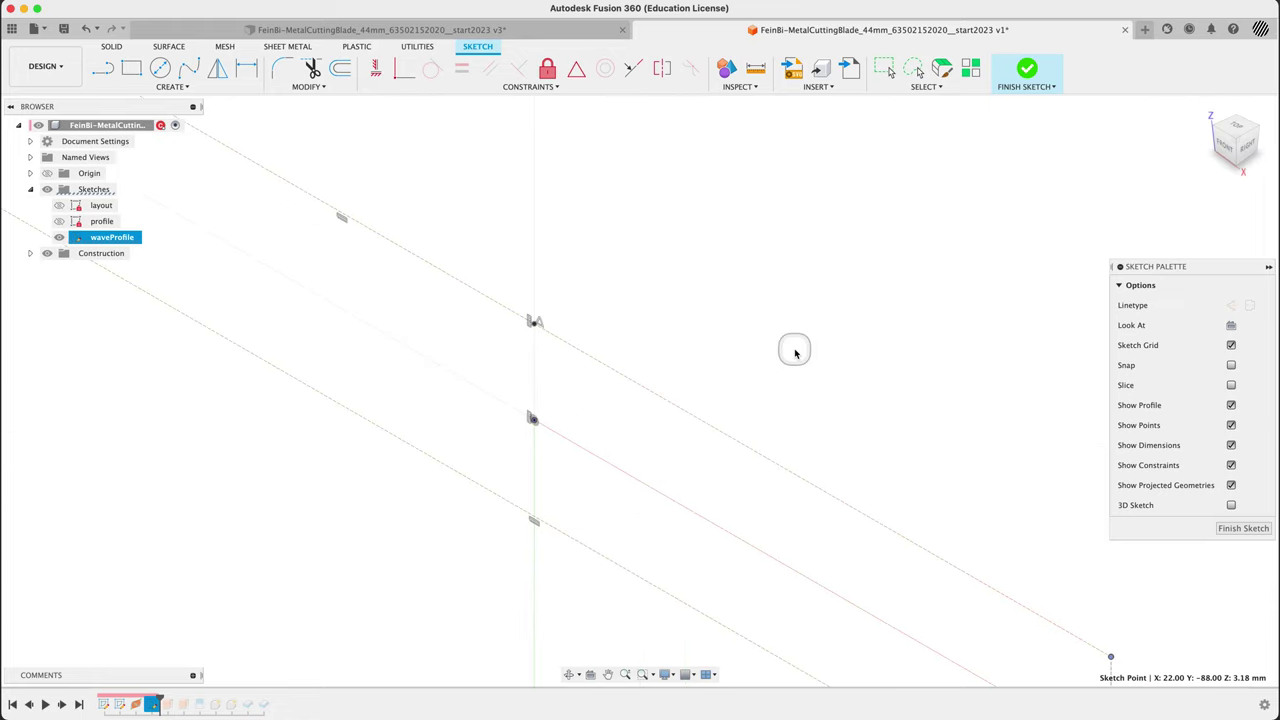
{"action": "left_click", "coordinate": [301, 33]}
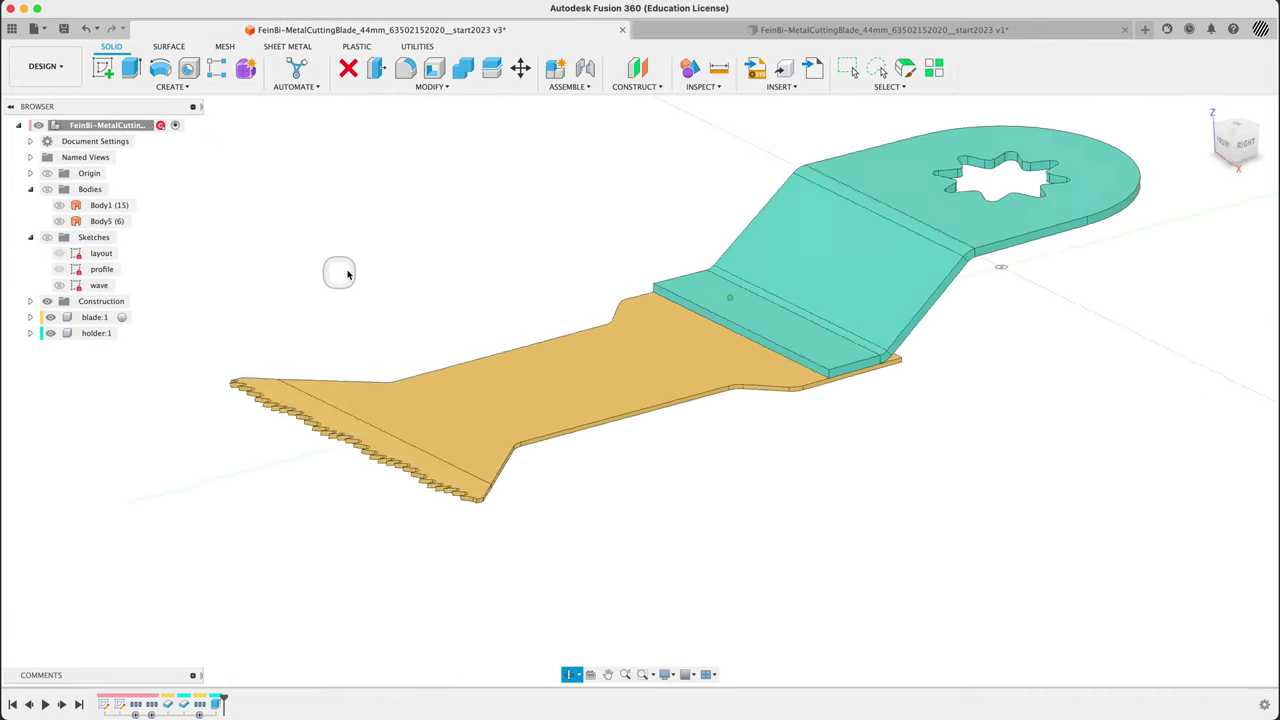
{"action": "key", "text": "F4"}
{"action": "left_click_drag", "start_coordinate": [400, 230], "coordinate": [577, 235]}
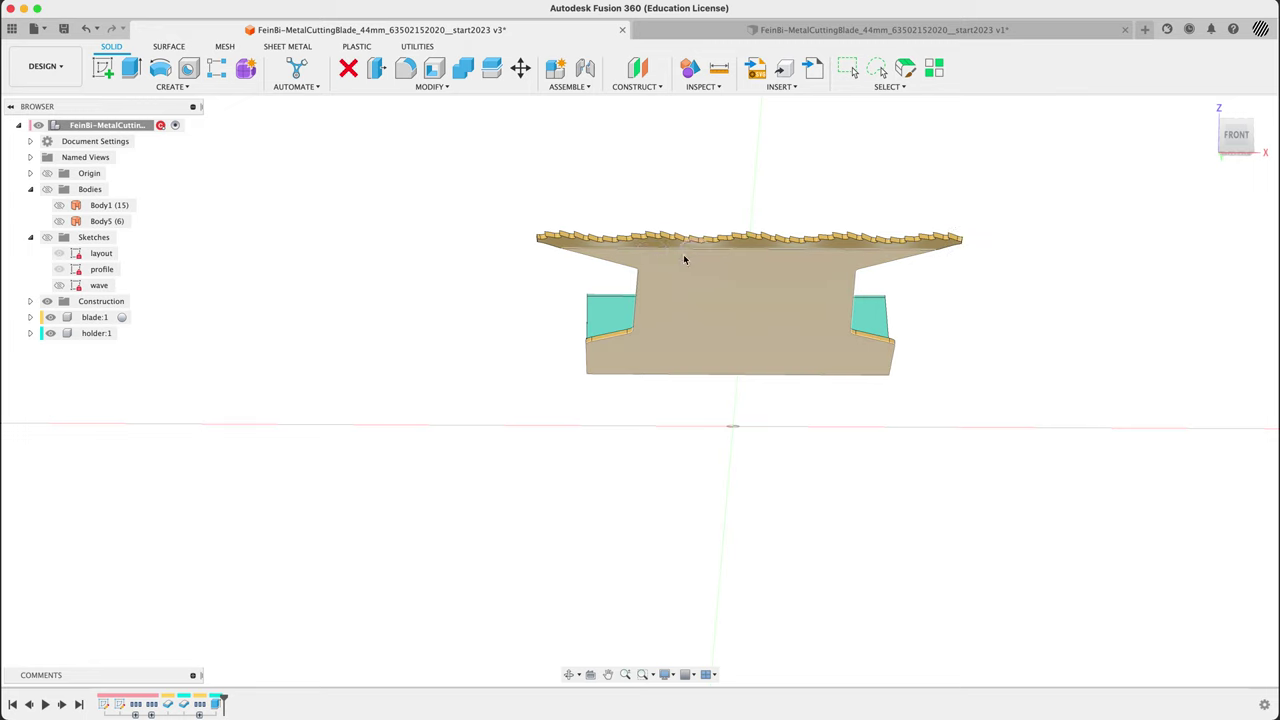
{"action": "left_click", "coordinate": [704, 32]}
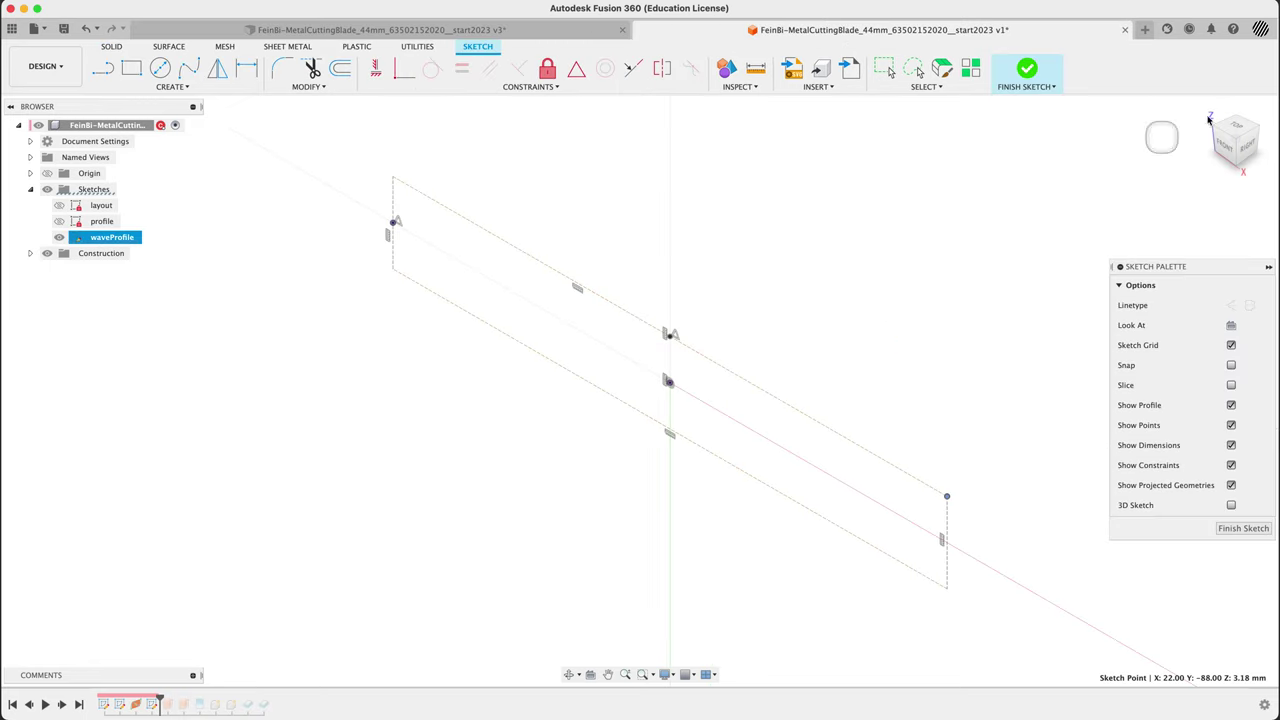
{"action": "left_click", "coordinate": [1234, 150]}
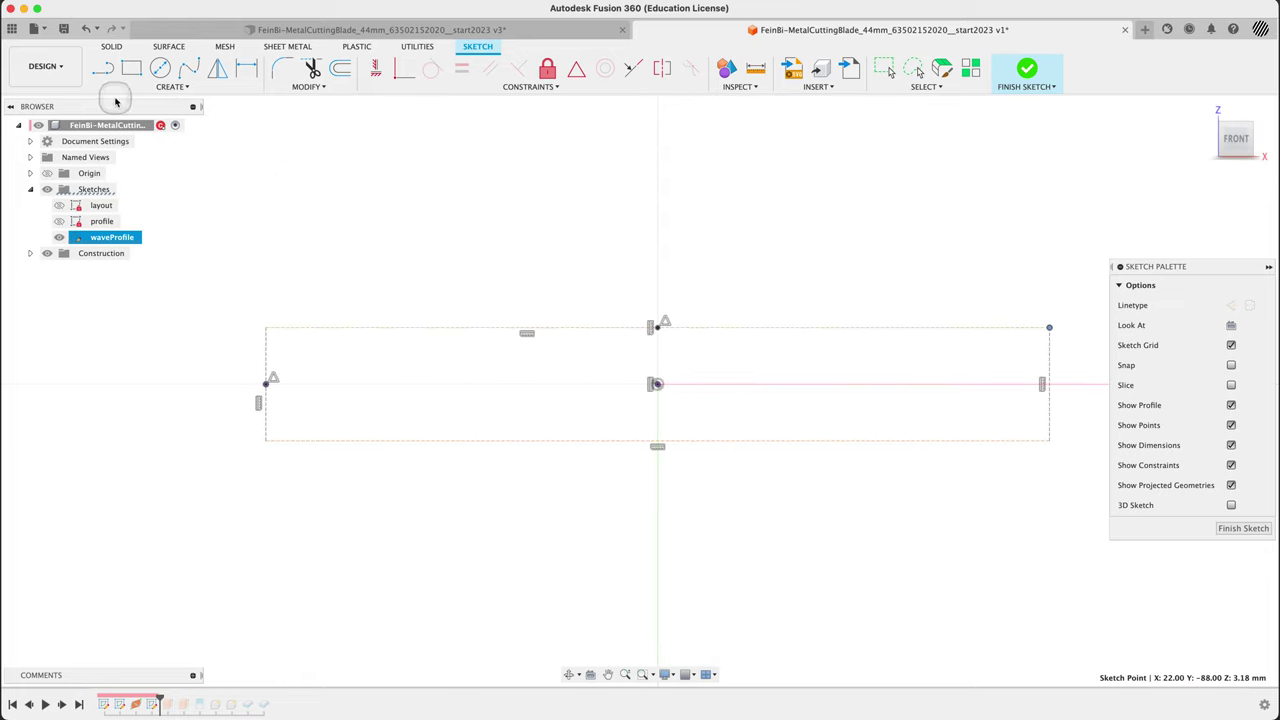
Step: Undo a stray solid line and switch the Sketch Palette linetype to Construction
{"action": "left_click", "coordinate": [103, 68]}
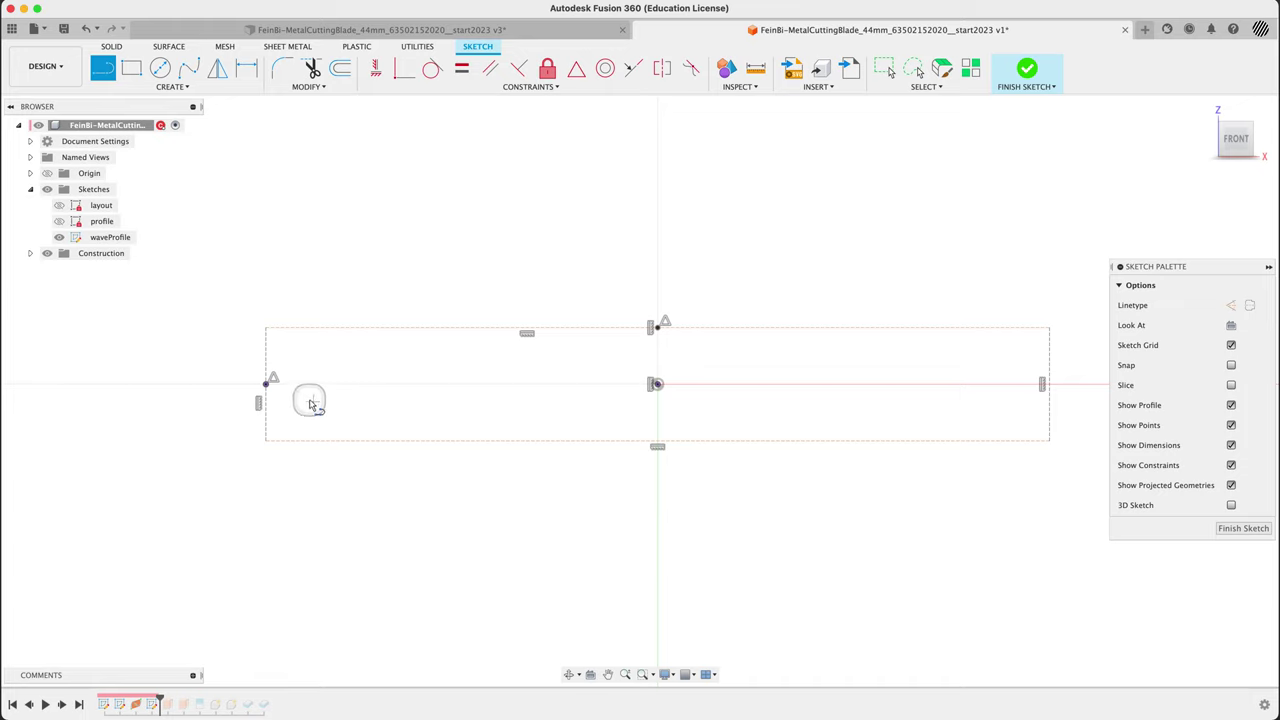
{"action": "left_click", "coordinate": [266, 385]}
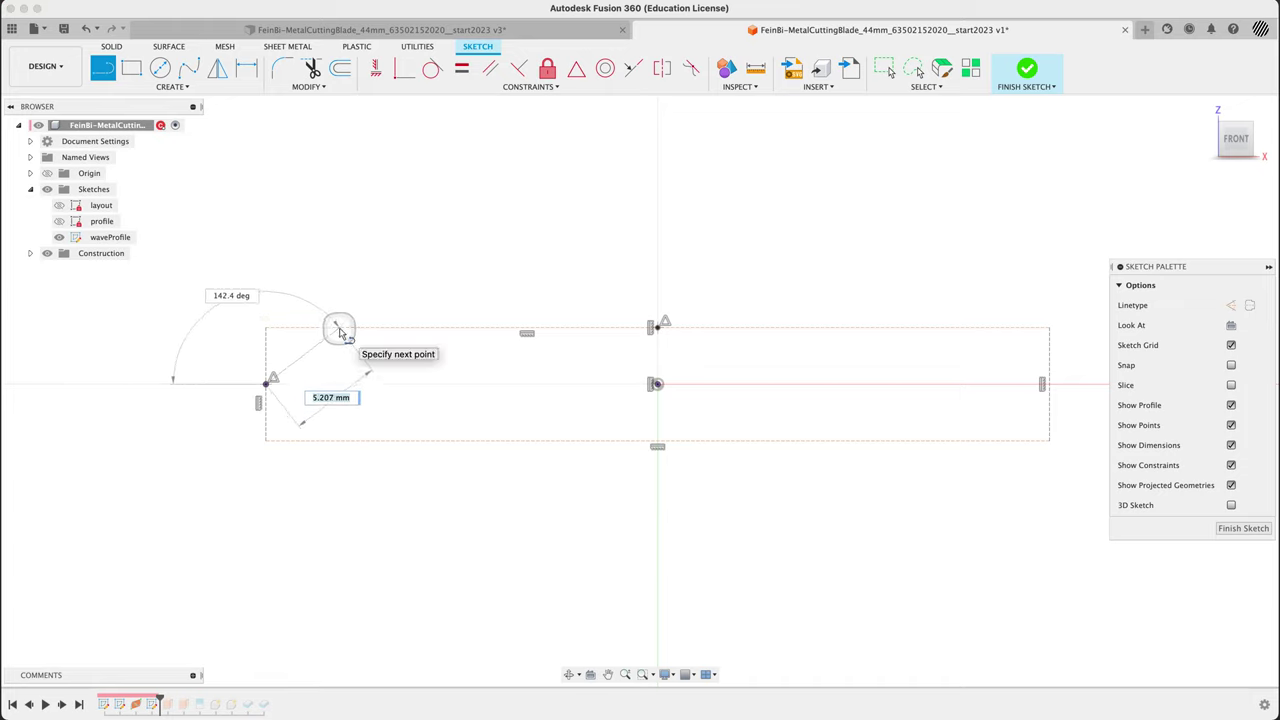
{"action": "double_click", "coordinate": [339, 330]}
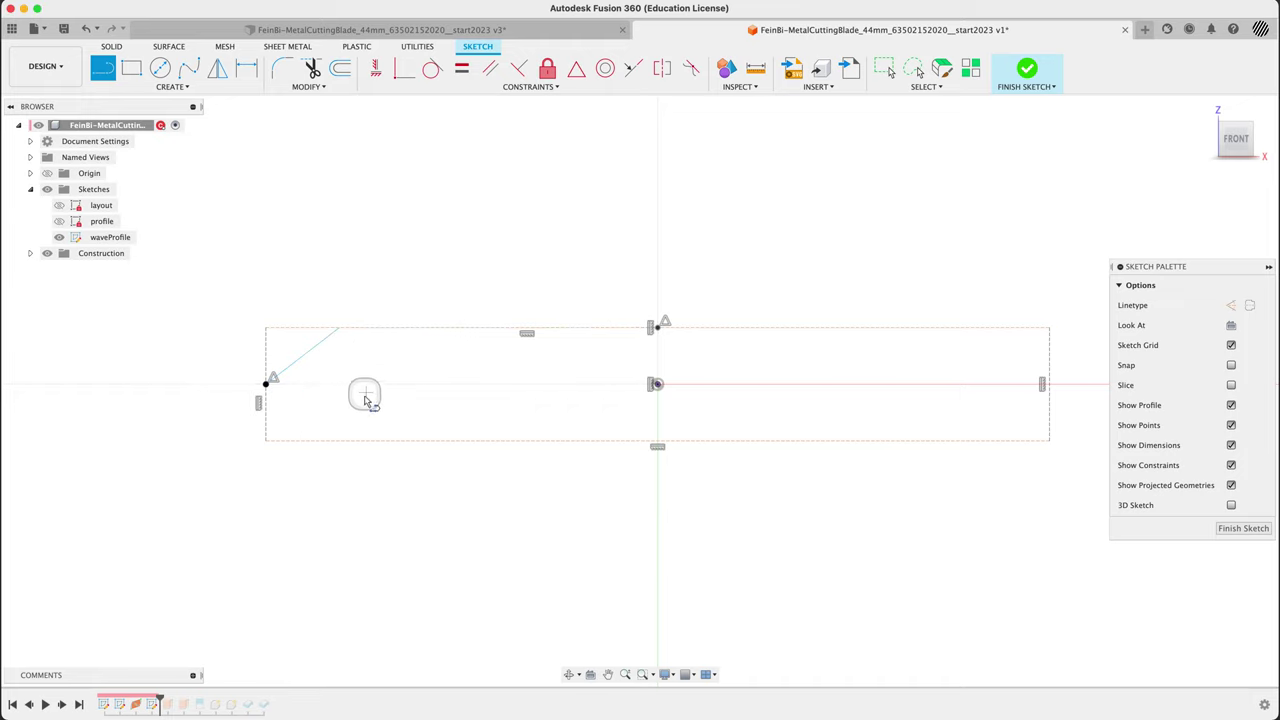
{"action": "key", "text": "super+z"}
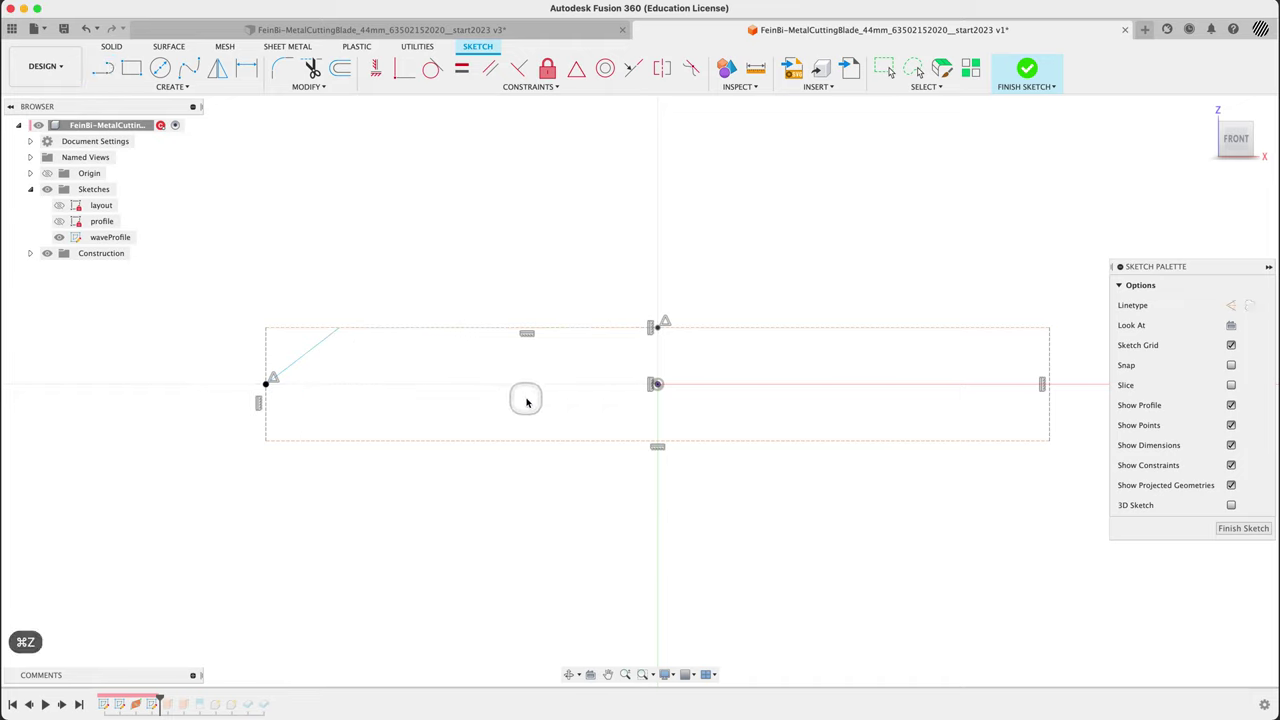
{"action": "left_click", "coordinate": [1231, 305]}
Step: Draw a zigzag of lines, alternating peaks and valleys, from the box's left endpoint to its right edge
{"action": "key", "text": "l"}
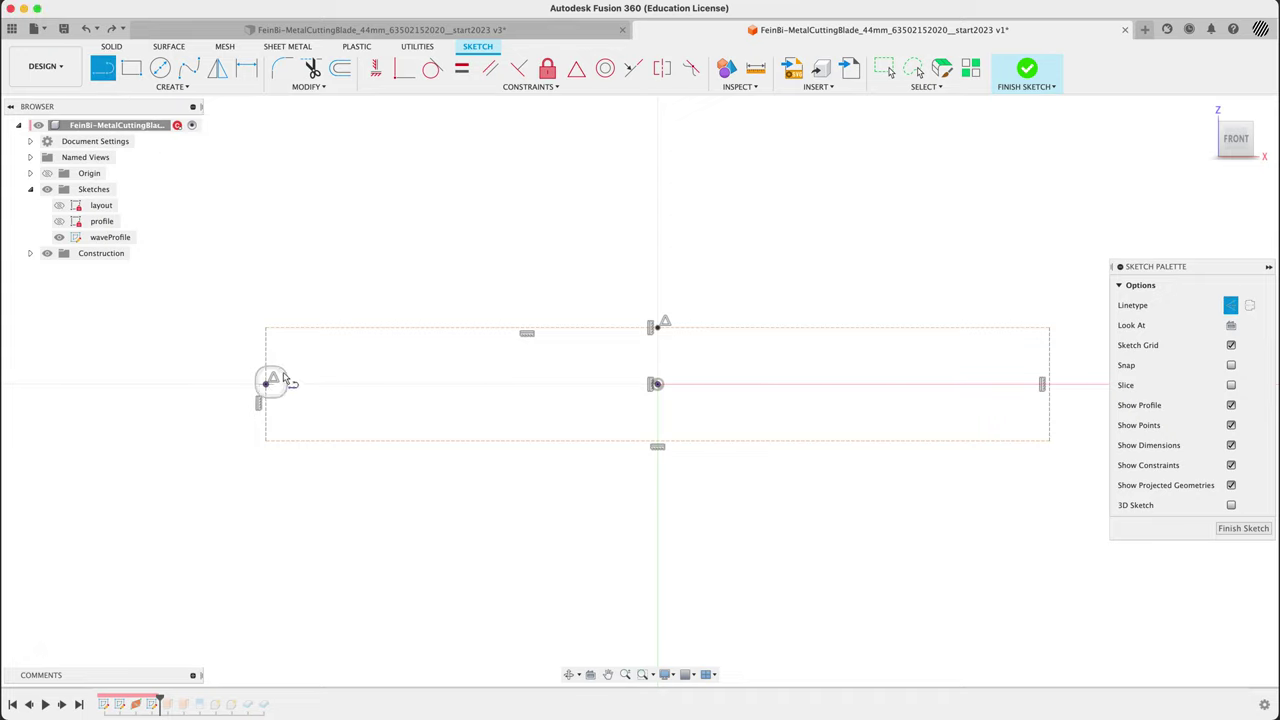
{"action": "left_click", "coordinate": [266, 383]}
{"action": "left_click", "coordinate": [336, 308]}
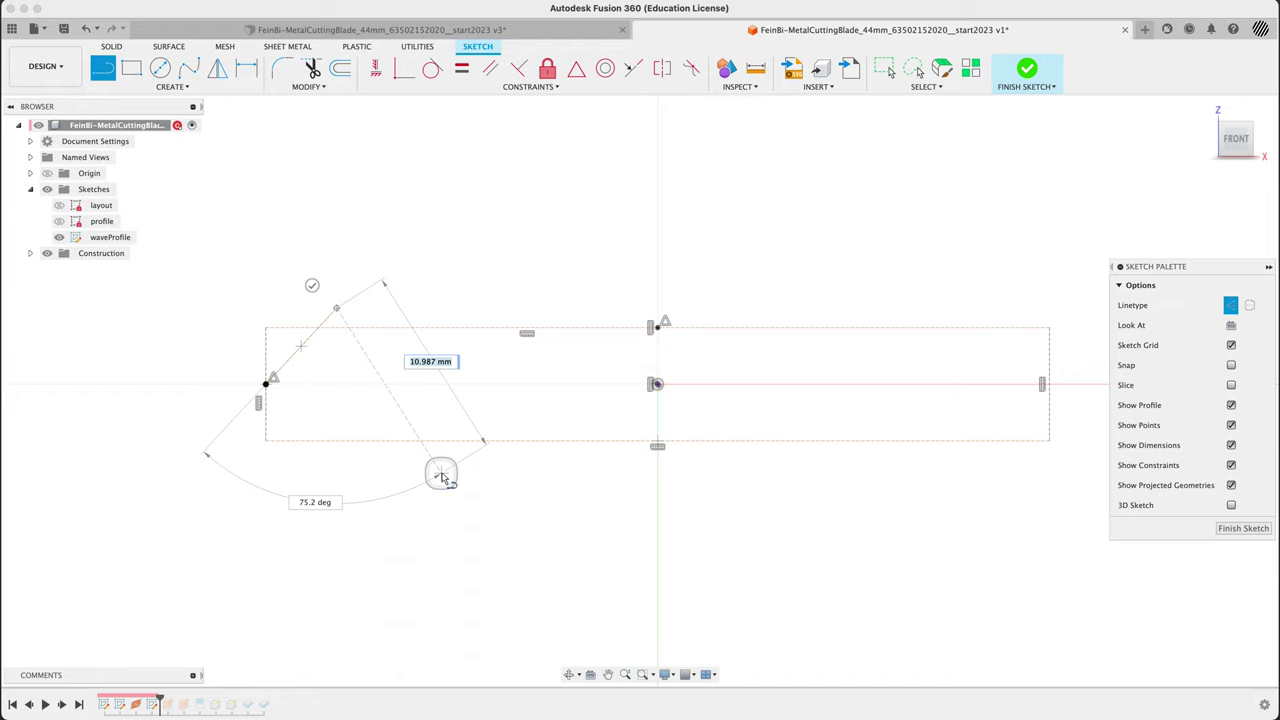
{"action": "left_click", "coordinate": [441, 472]}
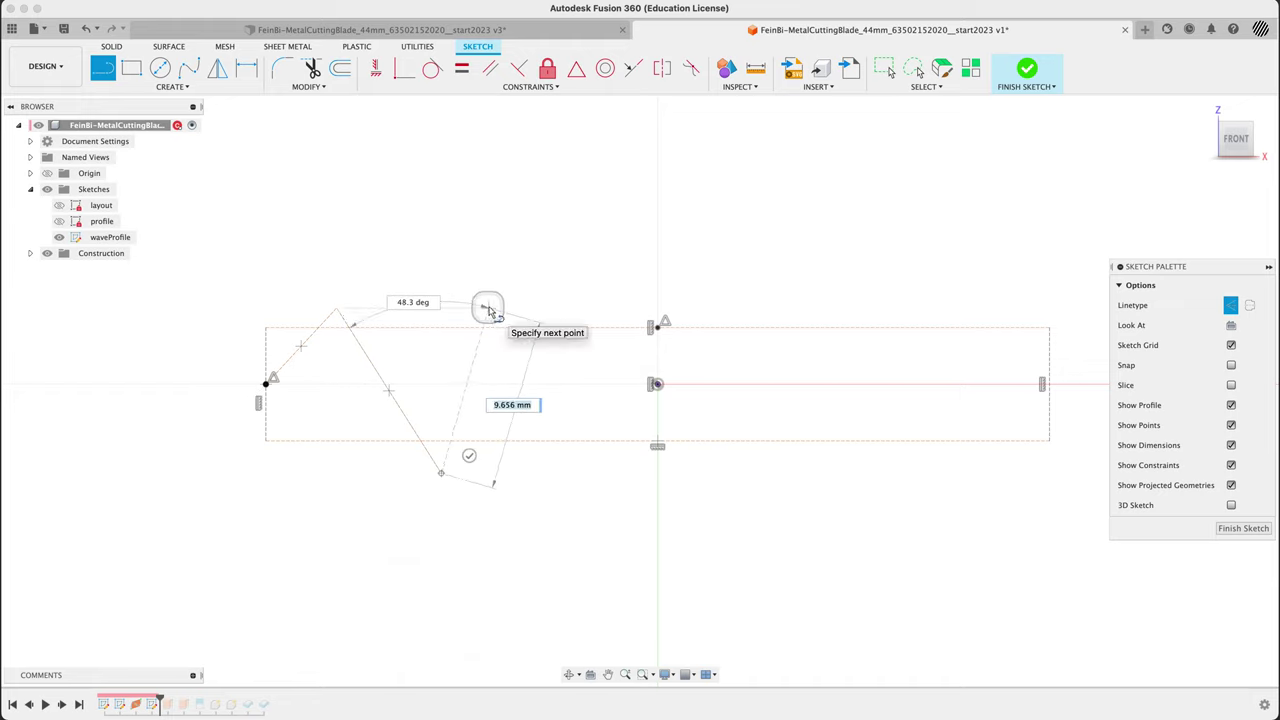
{"action": "left_click", "coordinate": [493, 308]}
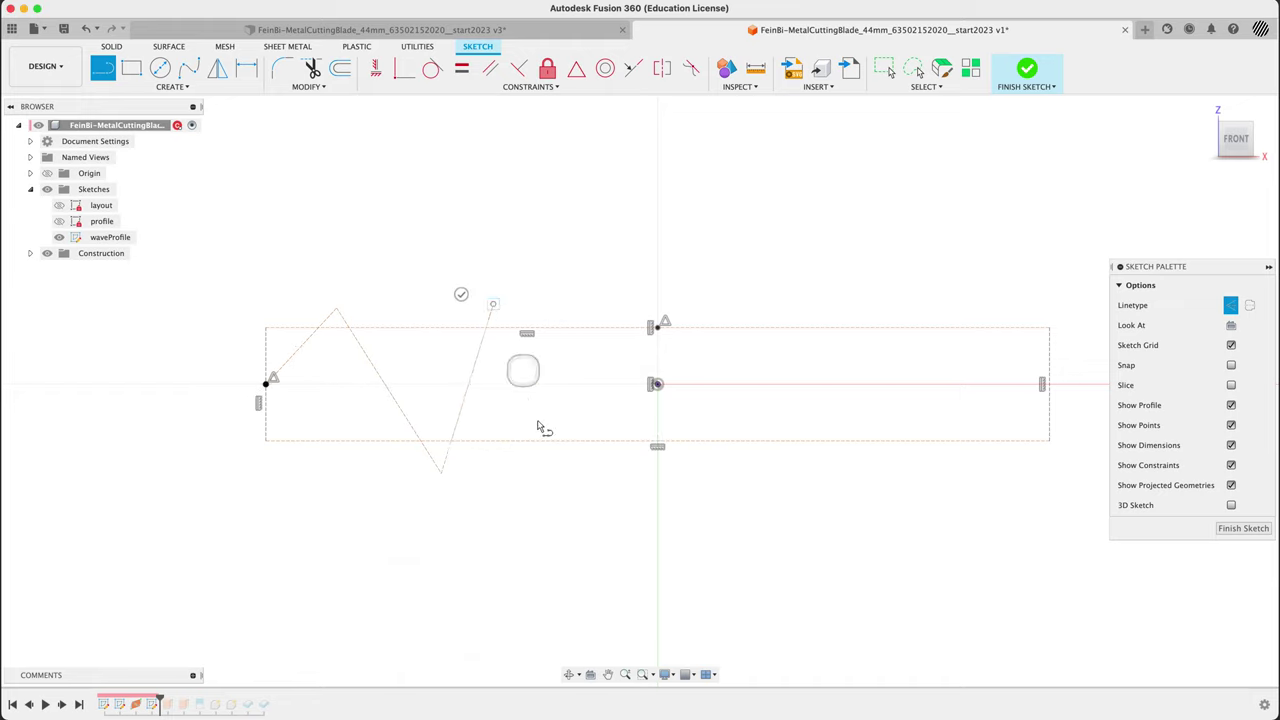
{"action": "left_click", "coordinate": [568, 472]}
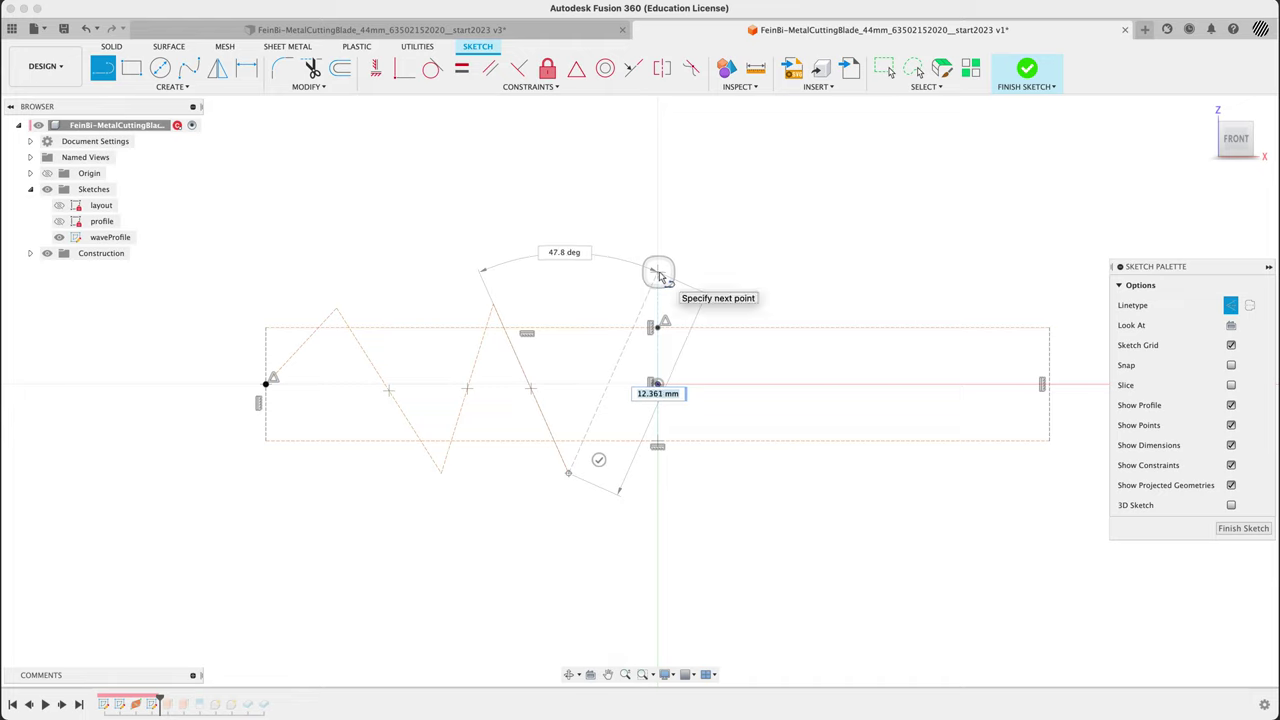
{"action": "left_click", "coordinate": [665, 270]}
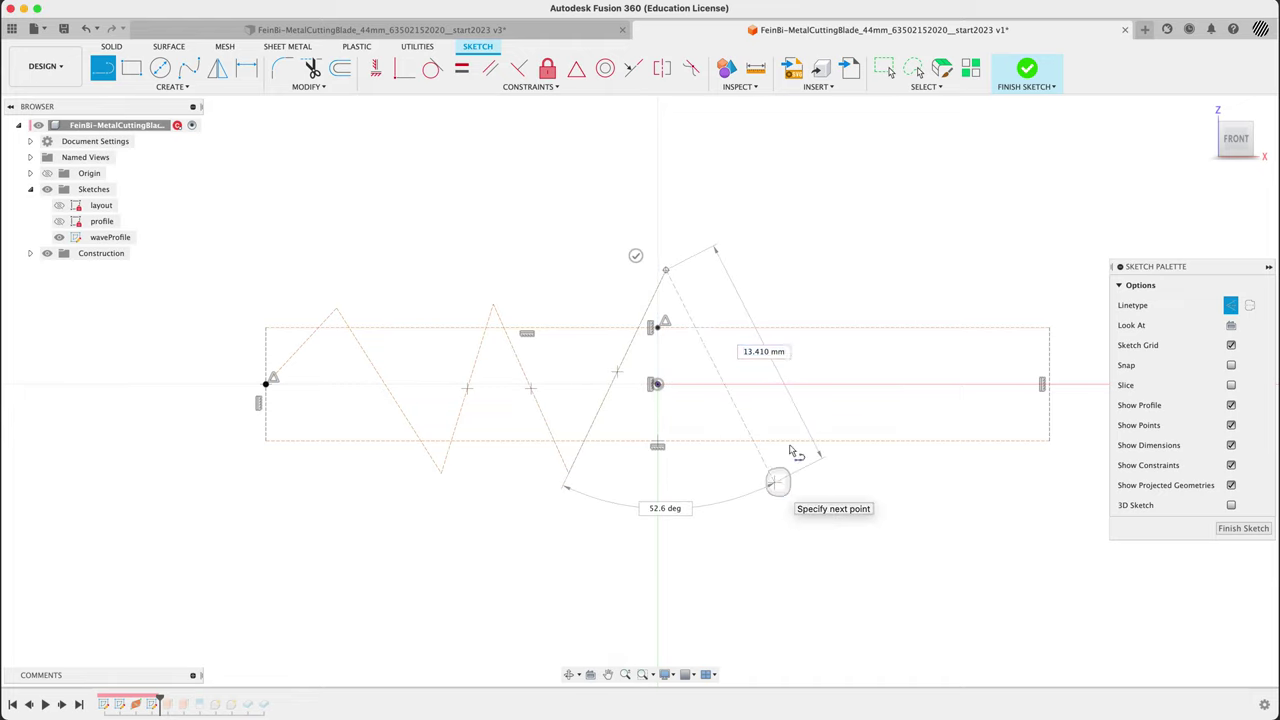
{"action": "left_click", "coordinate": [775, 484]}
{"action": "left_click", "coordinate": [837, 288]}
{"action": "left_click", "coordinate": [925, 482]}
{"action": "left_click", "coordinate": [969, 300]}
{"action": "left_click", "coordinate": [1046, 386]}
{"action": "key", "text": "Escape"}
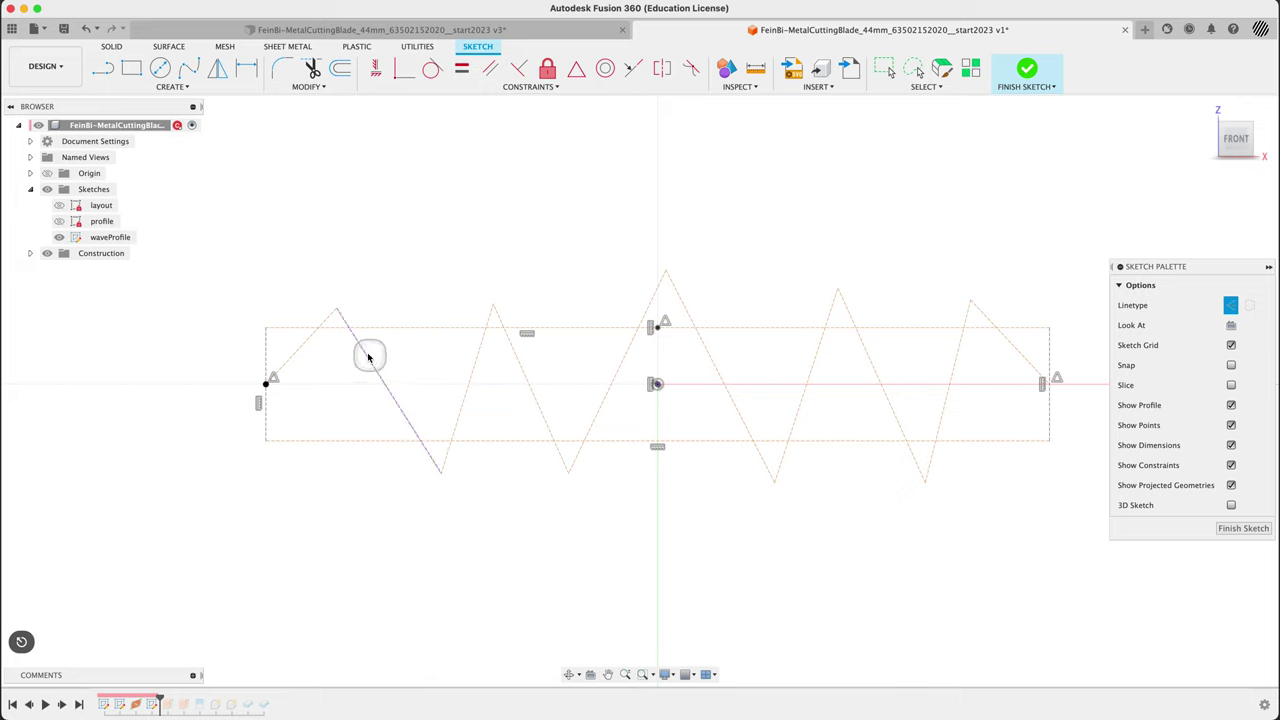
Step: Snap all five zigzag peaks onto the box's top edge and four valleys onto its bottom edge
{"action": "left_click_drag", "start_coordinate": [337, 311], "coordinate": [335, 328]}
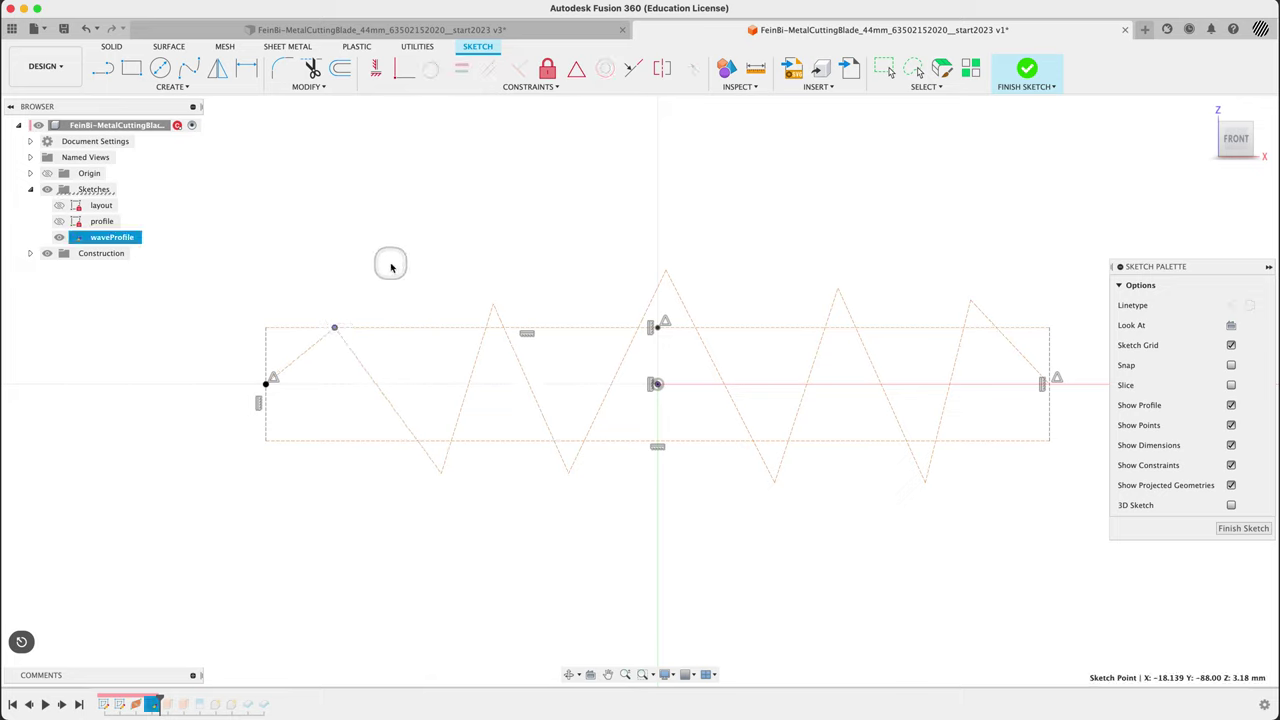
{"action": "left_click", "coordinate": [370, 312]}
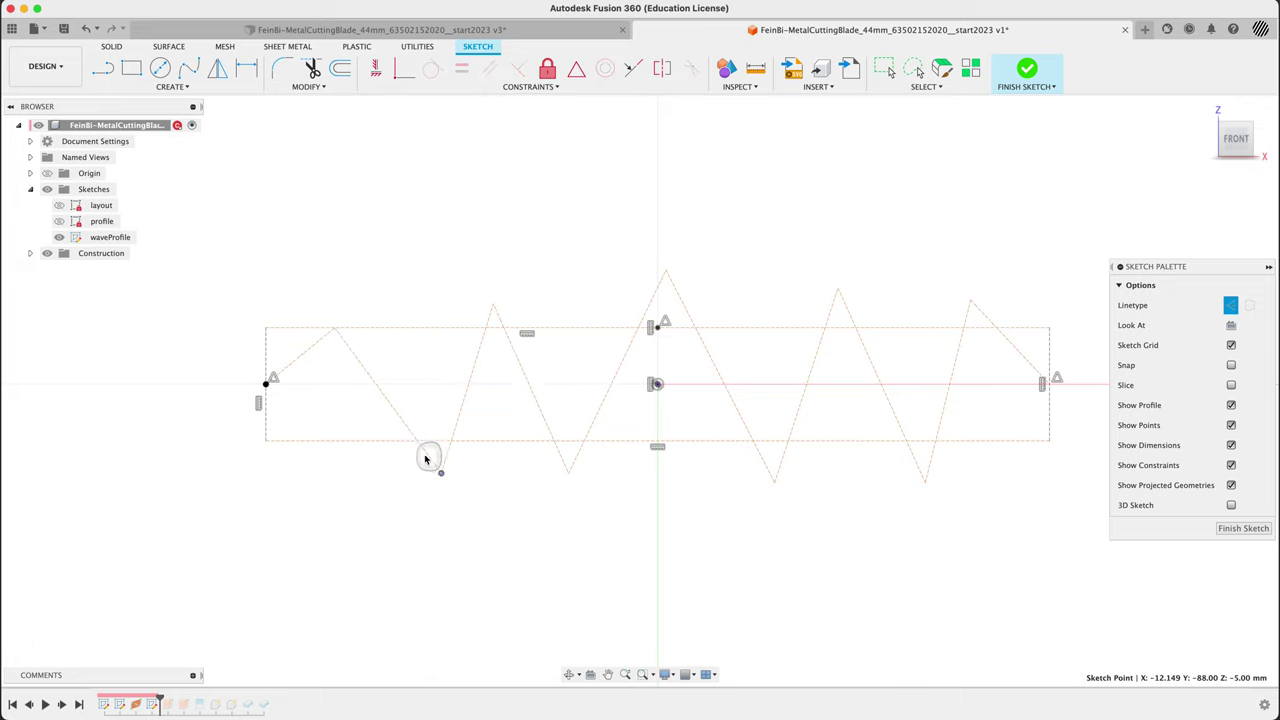
{"action": "left_click_drag", "start_coordinate": [425, 458], "coordinate": [418, 443]}
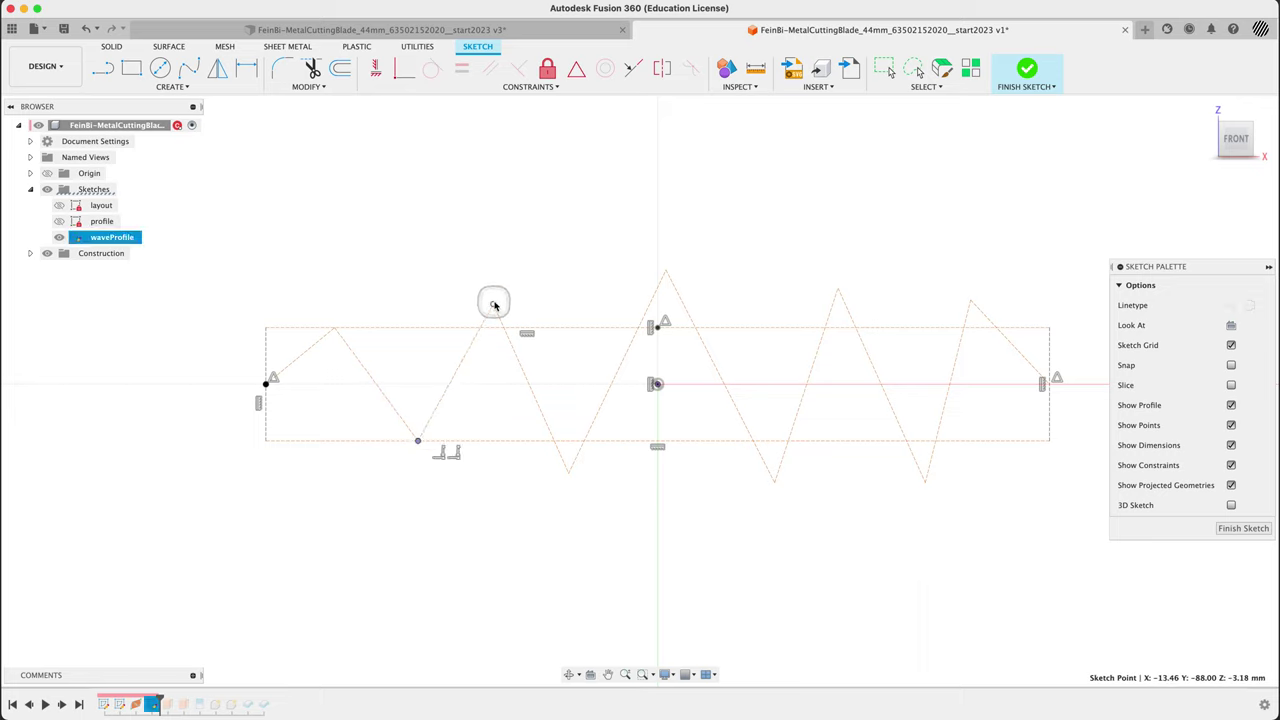
{"action": "left_click_drag", "start_coordinate": [494, 305], "coordinate": [497, 329]}
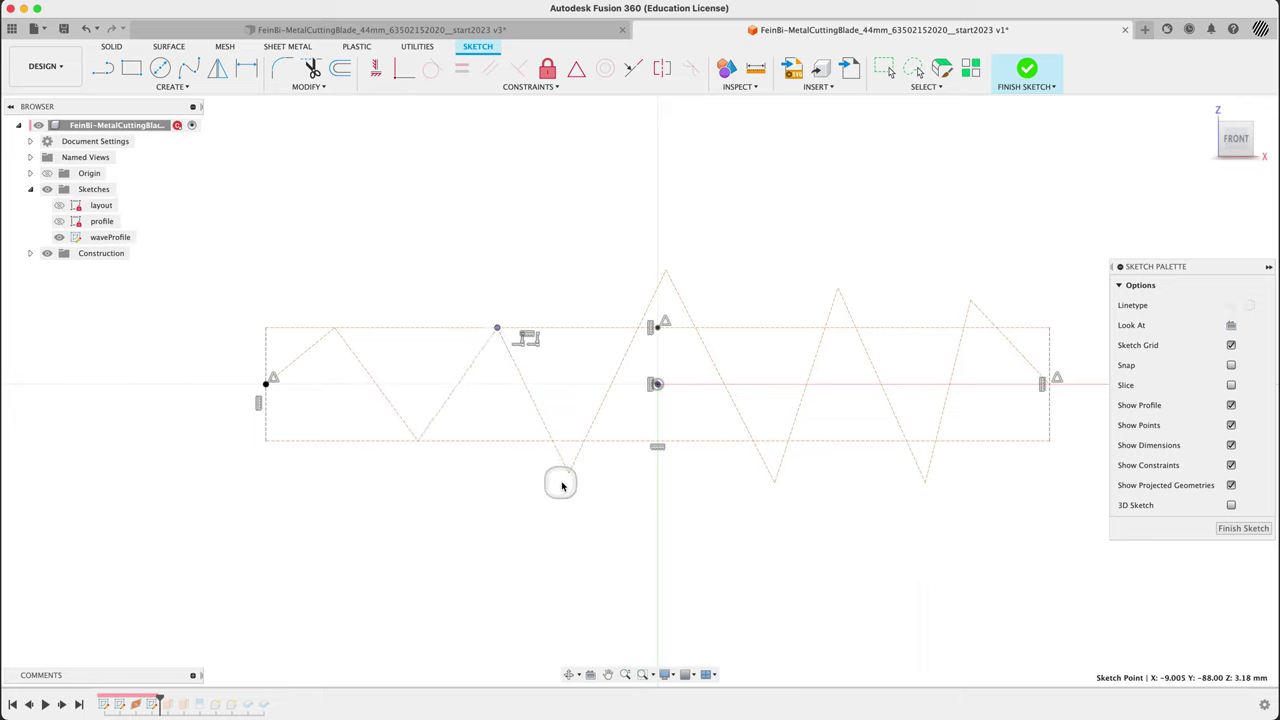
{"action": "left_click_drag", "start_coordinate": [568, 476], "coordinate": [572, 442]}
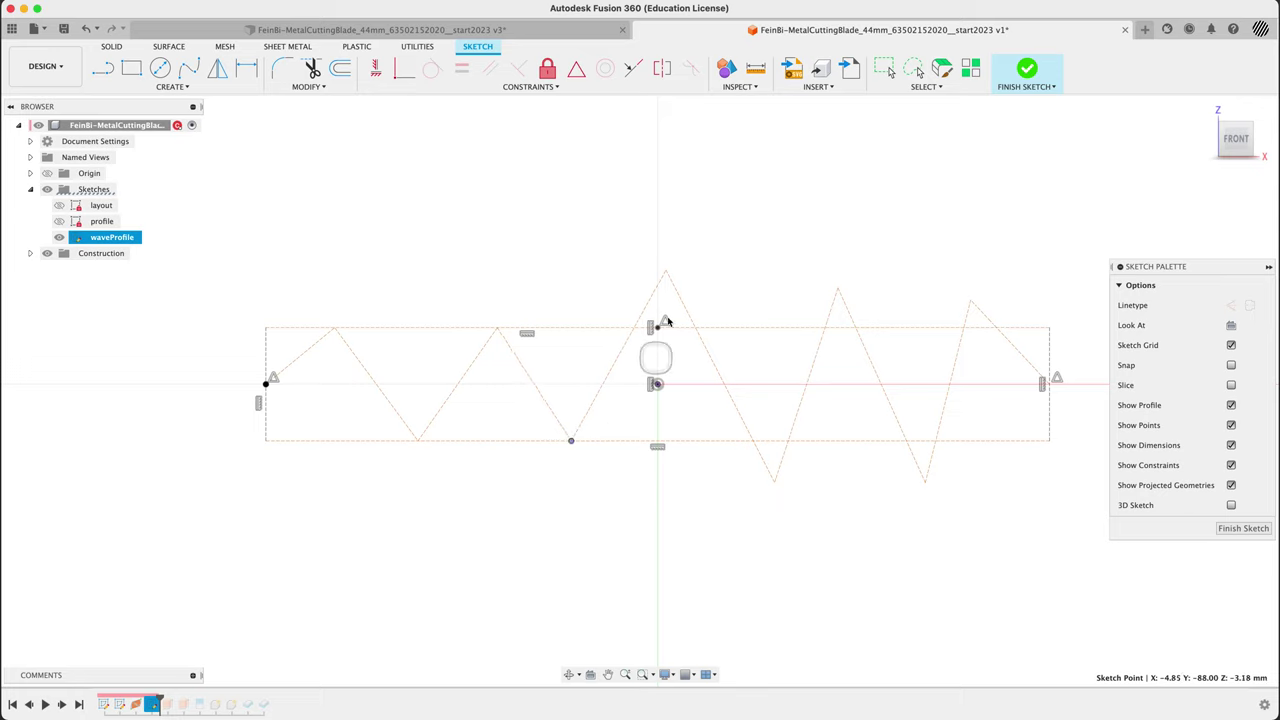
{"action": "left_click_drag", "start_coordinate": [665, 274], "coordinate": [658, 329]}
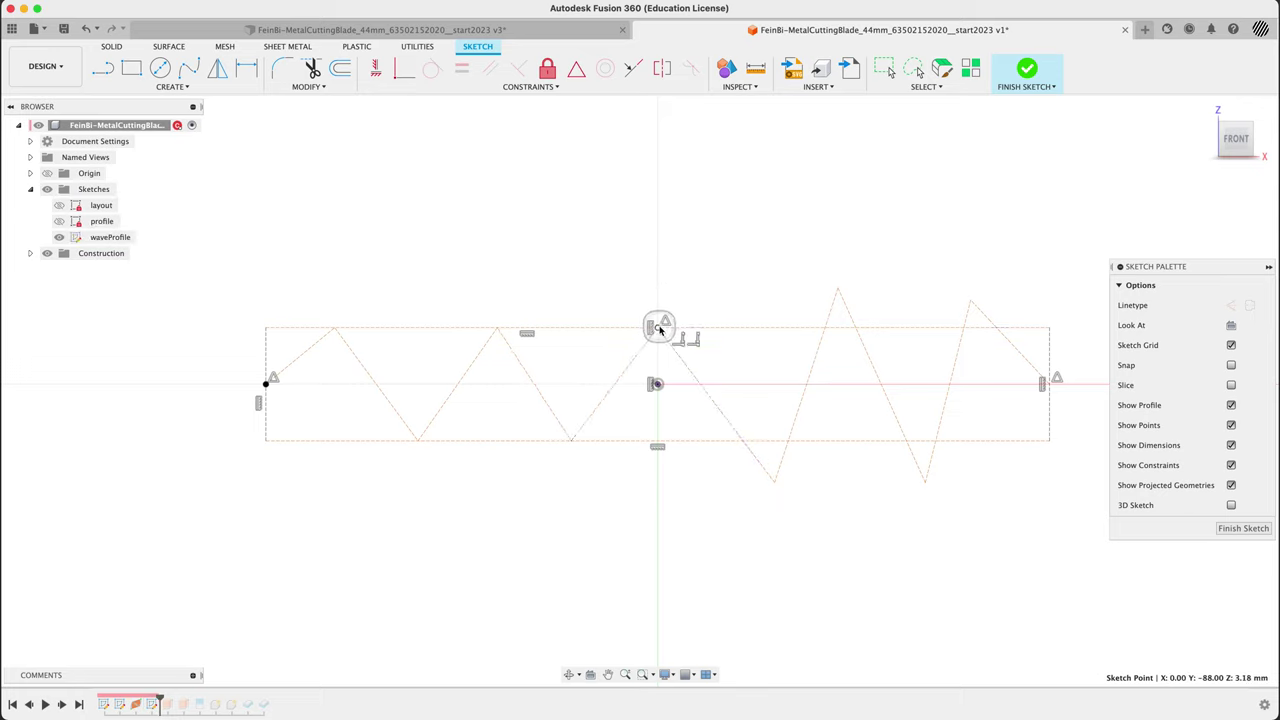
{"action": "left_click_drag", "start_coordinate": [773, 485], "coordinate": [755, 445]}
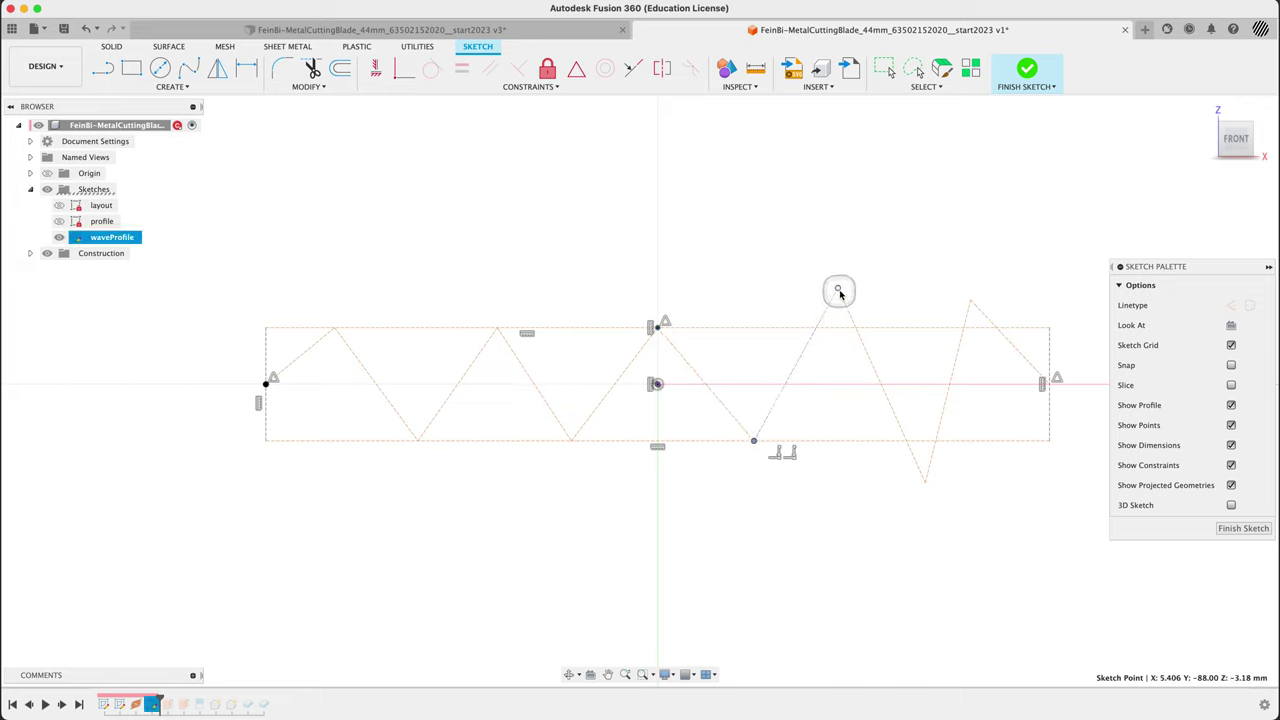
{"action": "left_click_drag", "start_coordinate": [838, 289], "coordinate": [827, 328]}
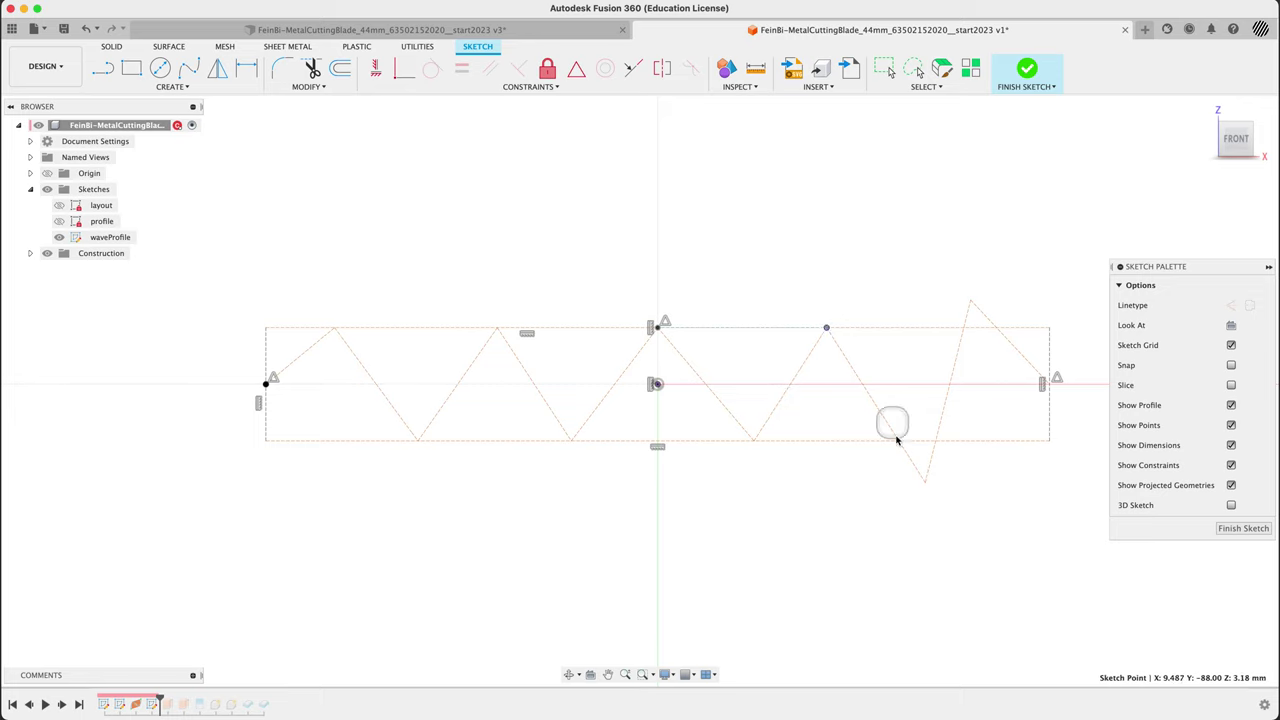
{"action": "left_click_drag", "start_coordinate": [927, 486], "coordinate": [906, 441]}
{"action": "left_click_drag", "start_coordinate": [971, 303], "coordinate": [966, 328]}
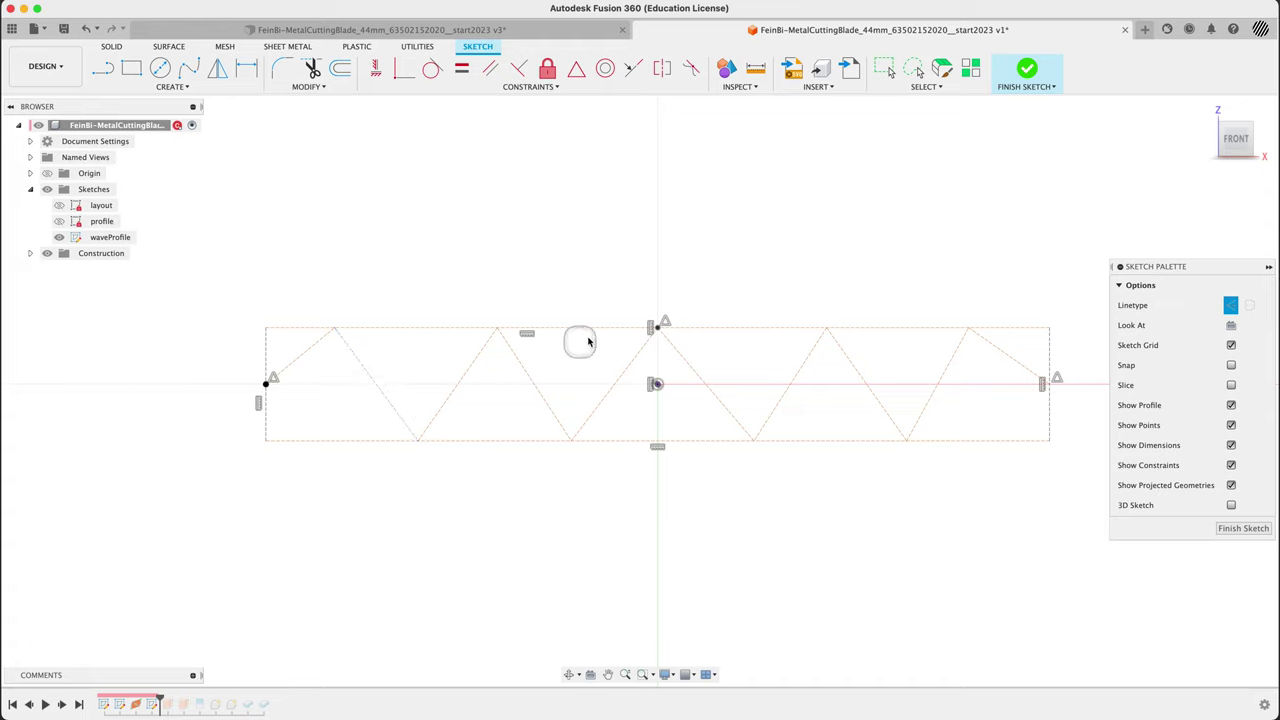
Step: Make several zigzag diagonals parallel, undoing the constraint that distorted the sketch
{"action": "left_click", "coordinate": [487, 71]}
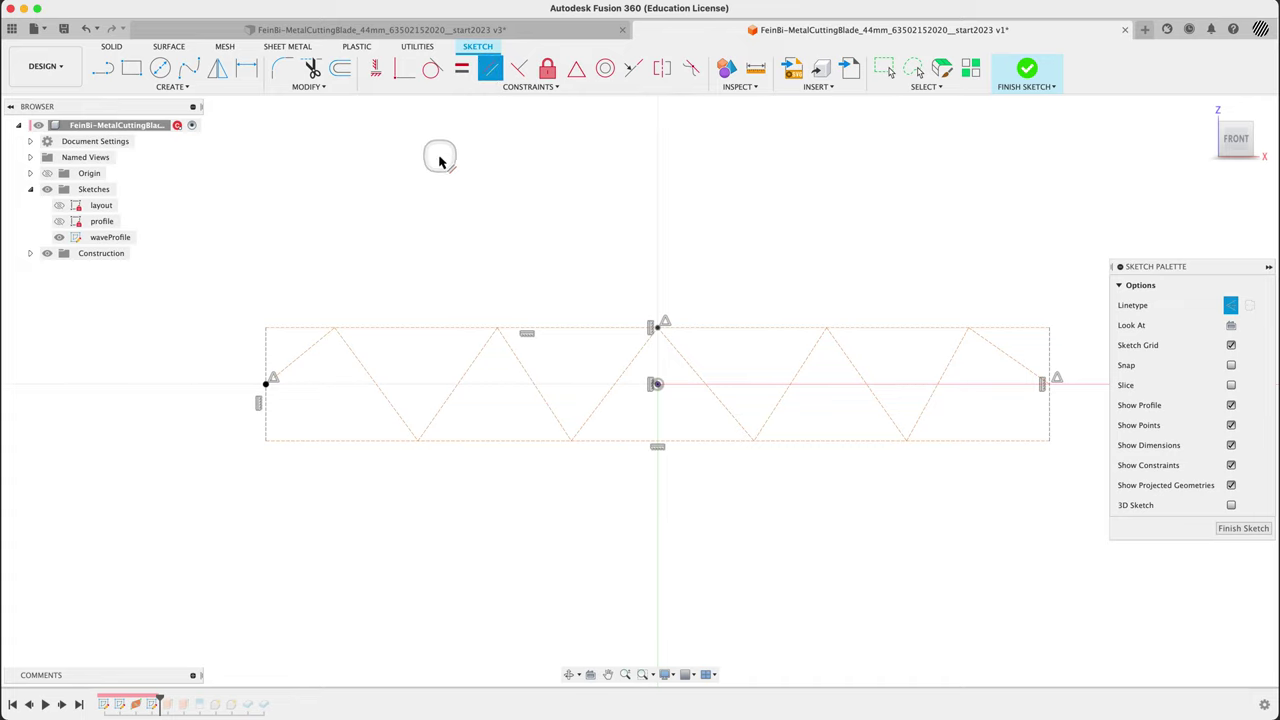
{"action": "left_click", "coordinate": [309, 349]}
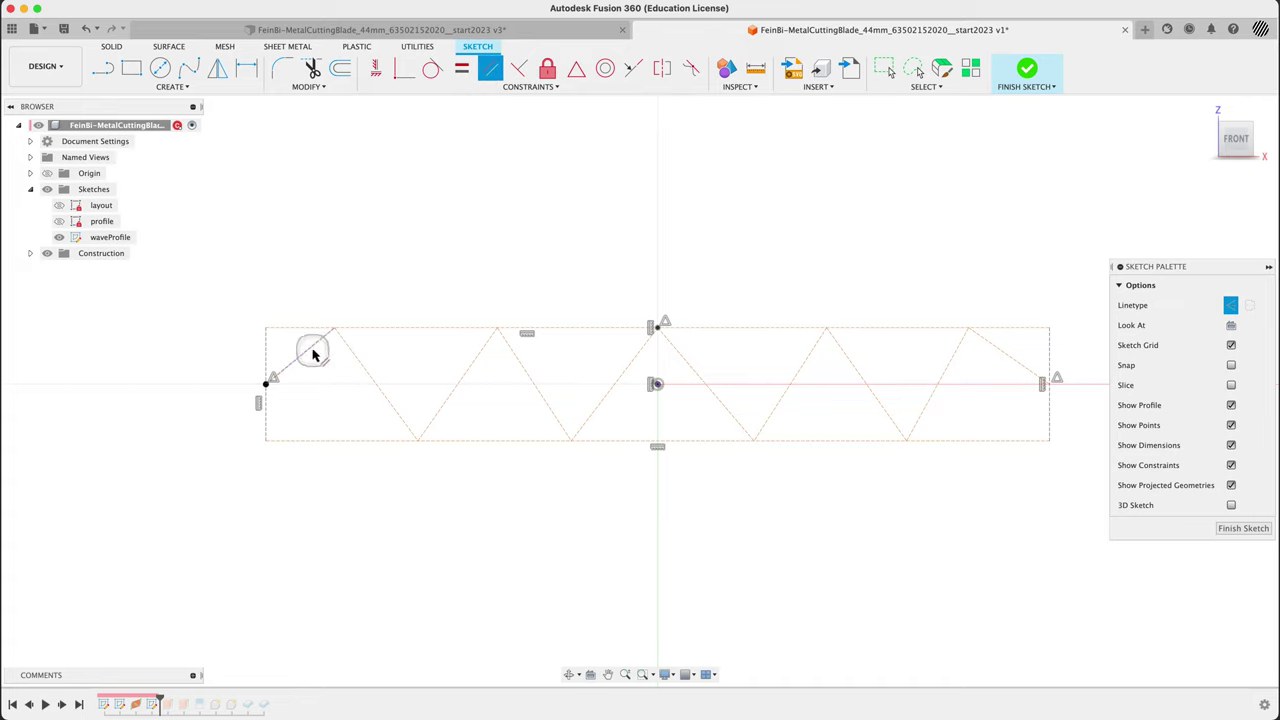
{"action": "left_click", "coordinate": [466, 383]}
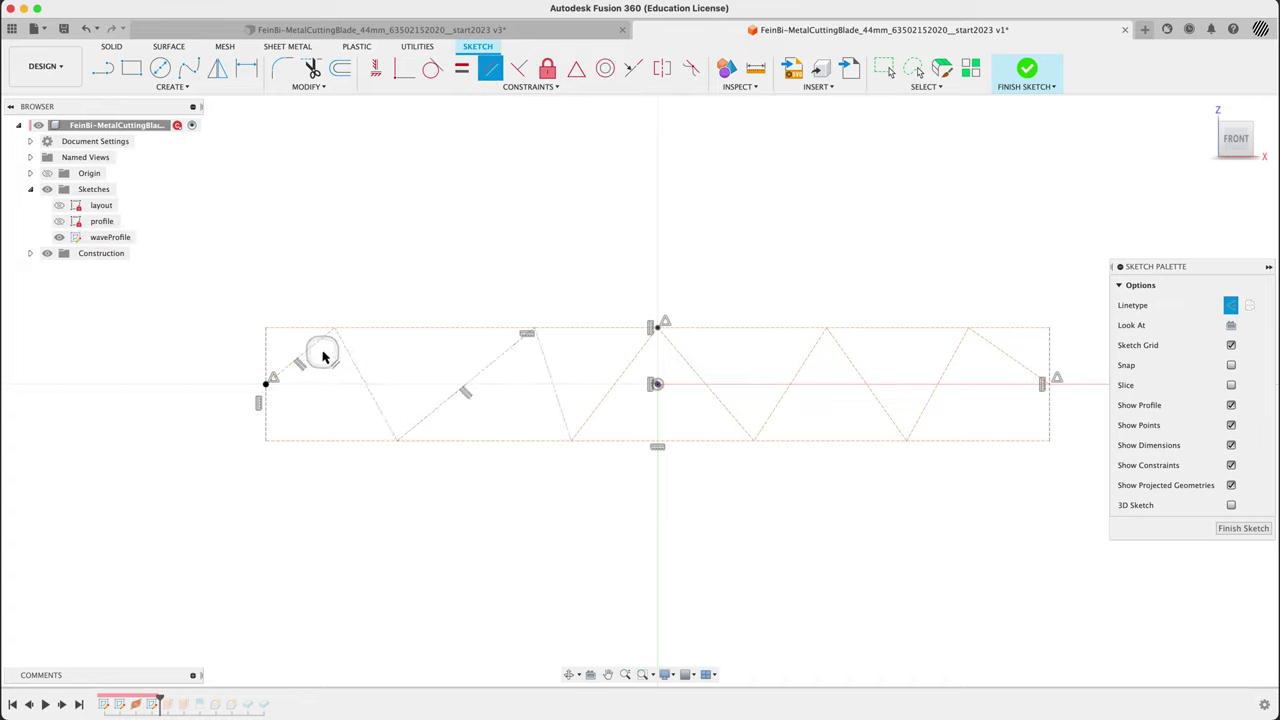
{"action": "left_click", "coordinate": [303, 354]}
{"action": "left_click", "coordinate": [600, 400]}
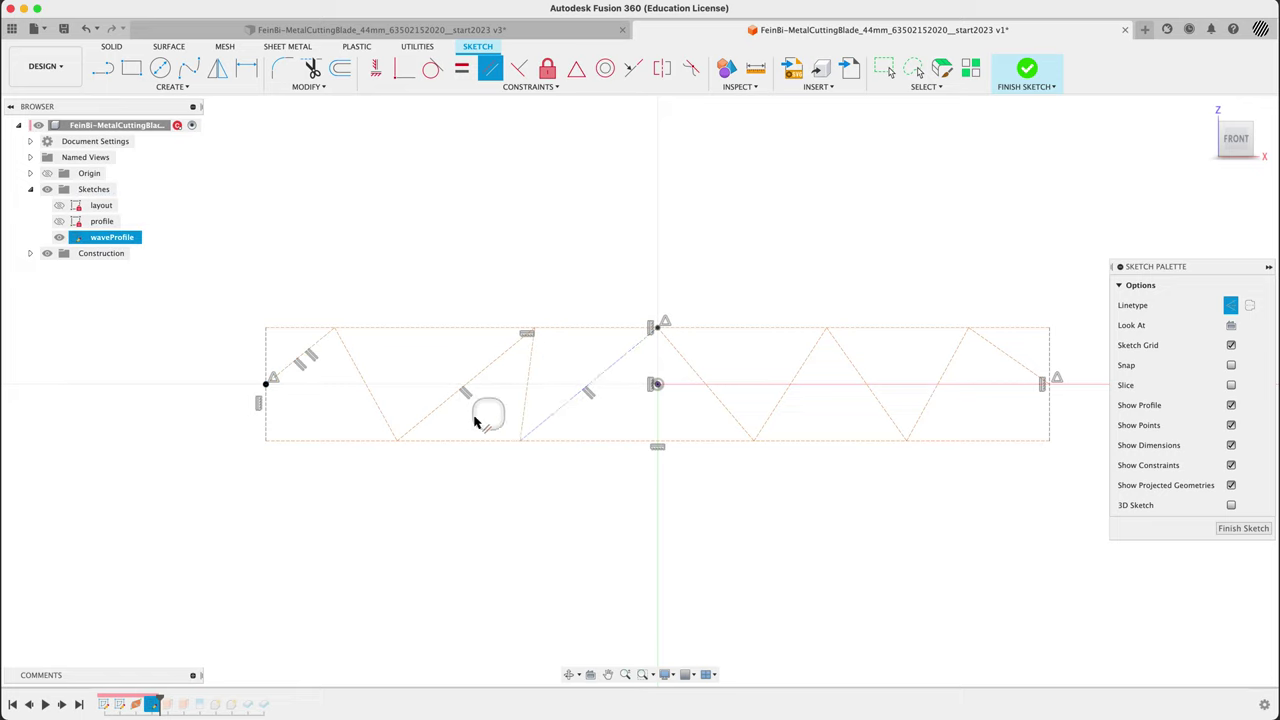
{"action": "left_click", "coordinate": [374, 400]}
{"action": "left_click", "coordinate": [527, 397]}
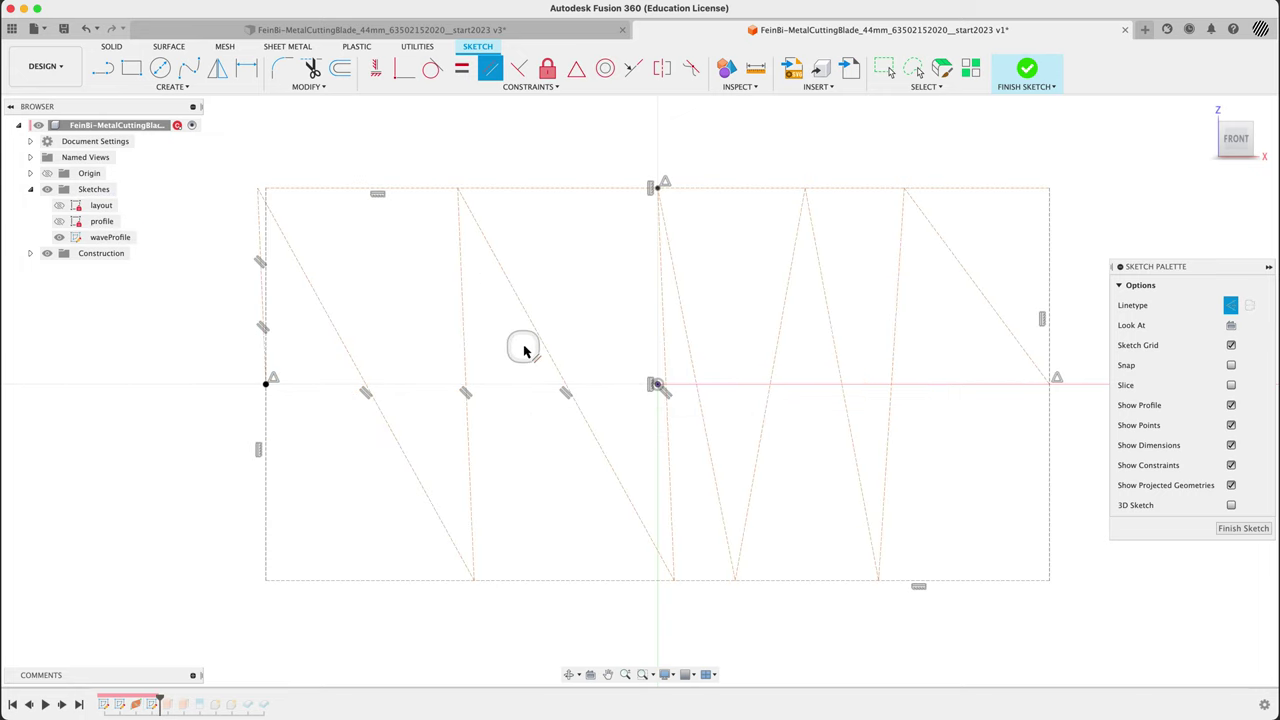
{"action": "key", "text": "super+z"}
{"action": "key", "text": "super+z"}
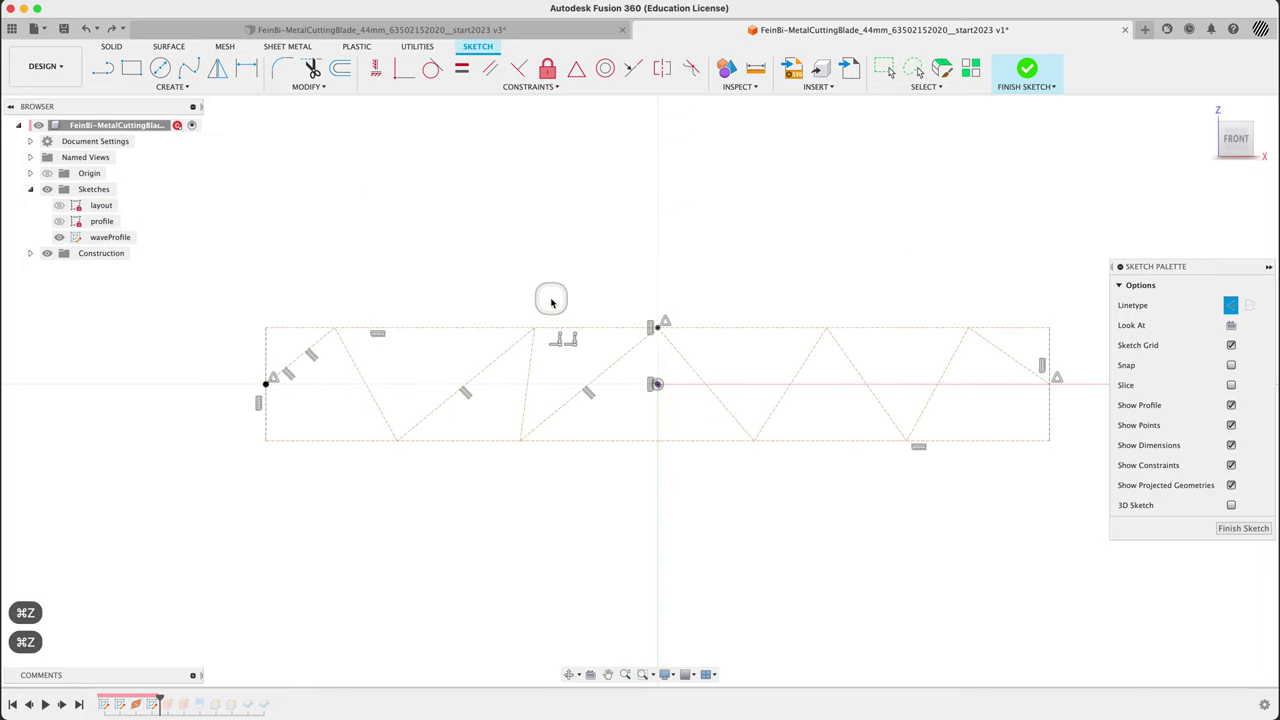
Step: Slide the centre peak left and the lower-left valley right along the box edges
{"action": "left_click", "coordinate": [524, 335]}
{"action": "left_click_drag", "start_coordinate": [534, 331], "coordinate": [455, 347]}
{"action": "left_click_drag", "start_coordinate": [329, 437], "coordinate": [354, 441]}
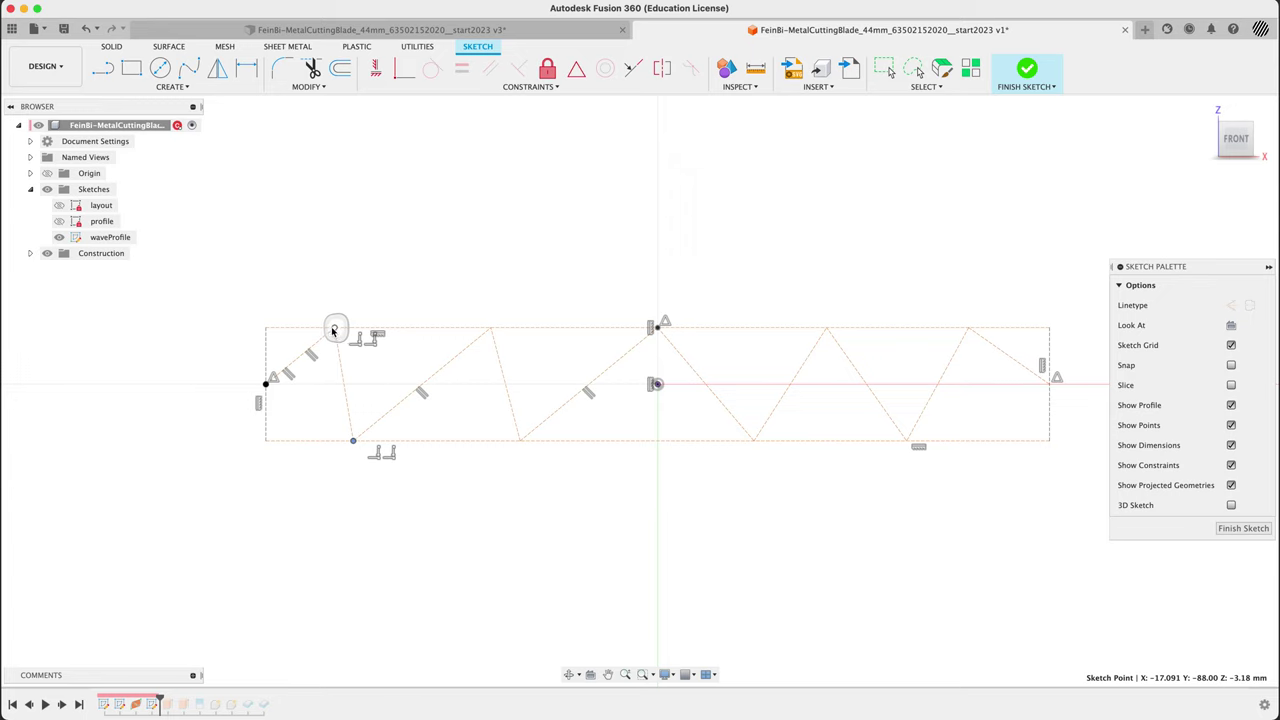
{"action": "left_click_drag", "start_coordinate": [333, 330], "coordinate": [323, 336]}
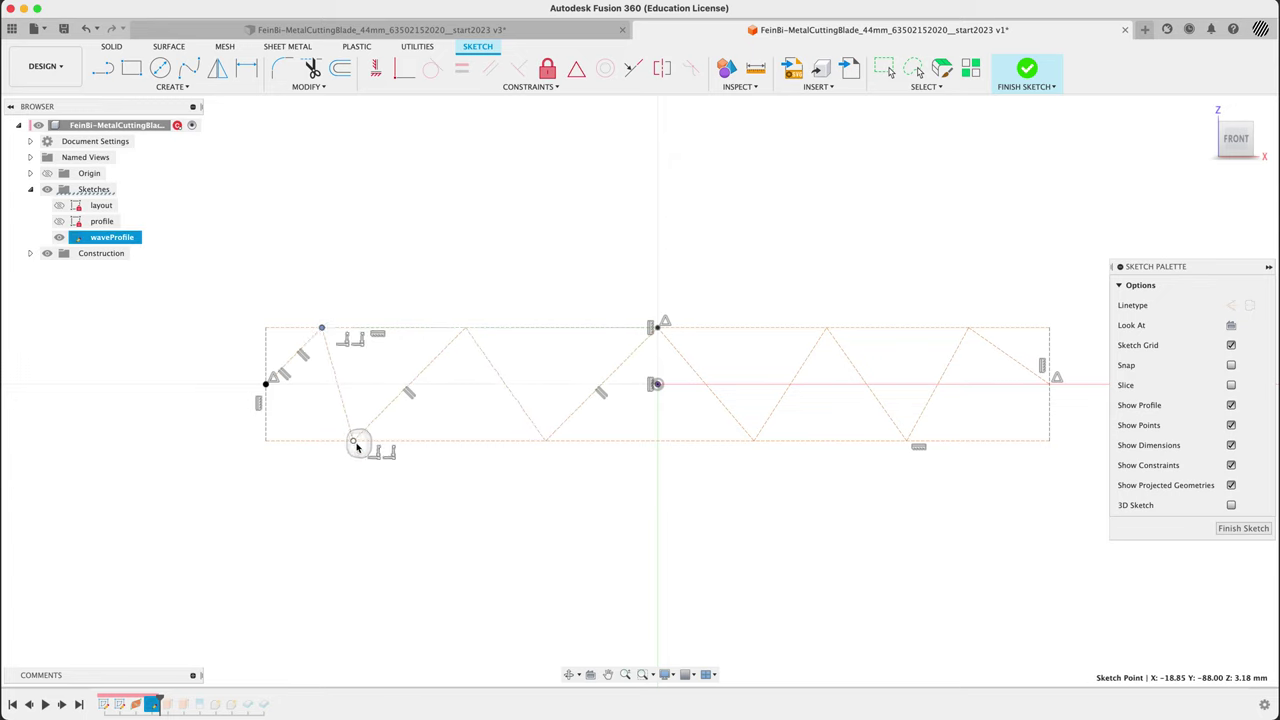
{"action": "left_click_drag", "start_coordinate": [357, 446], "coordinate": [372, 440]}
{"action": "left_click", "coordinate": [446, 190]}
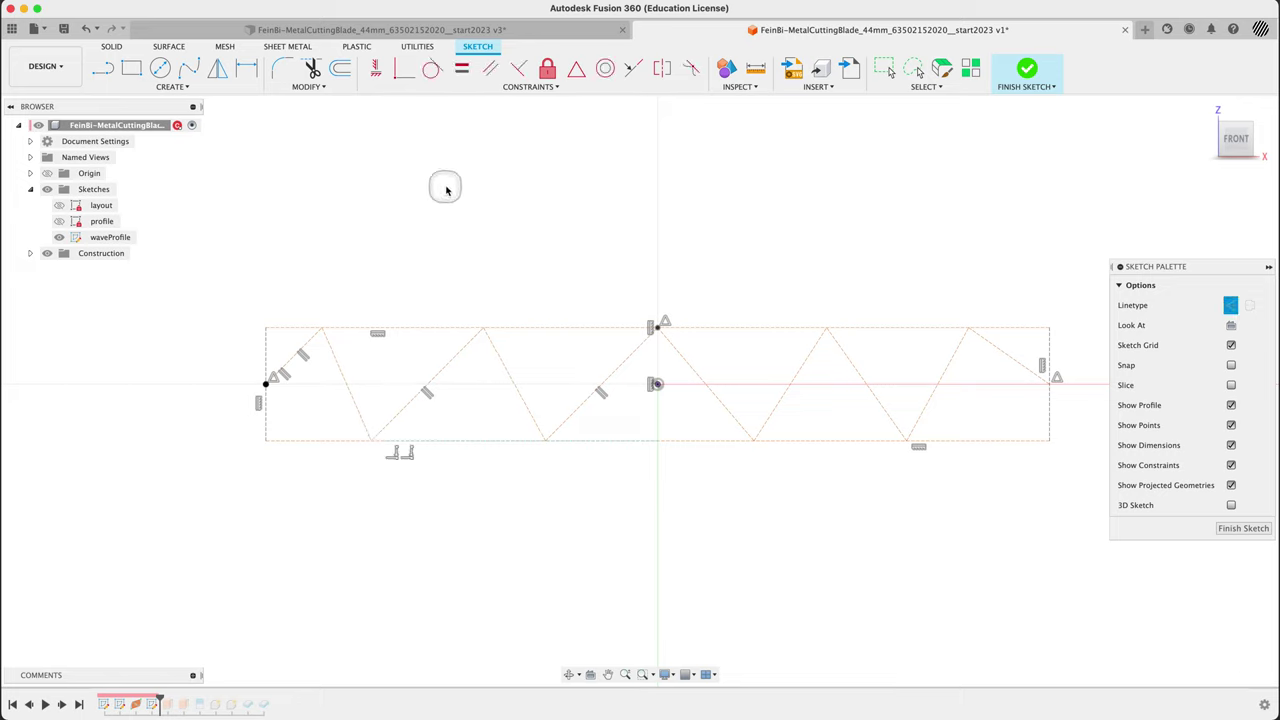
Step: Make another pair of zigzag lines parallel, trying and undoing a raise of the top edge
{"action": "left_click", "coordinate": [490, 68]}
{"action": "left_click", "coordinate": [357, 405]}
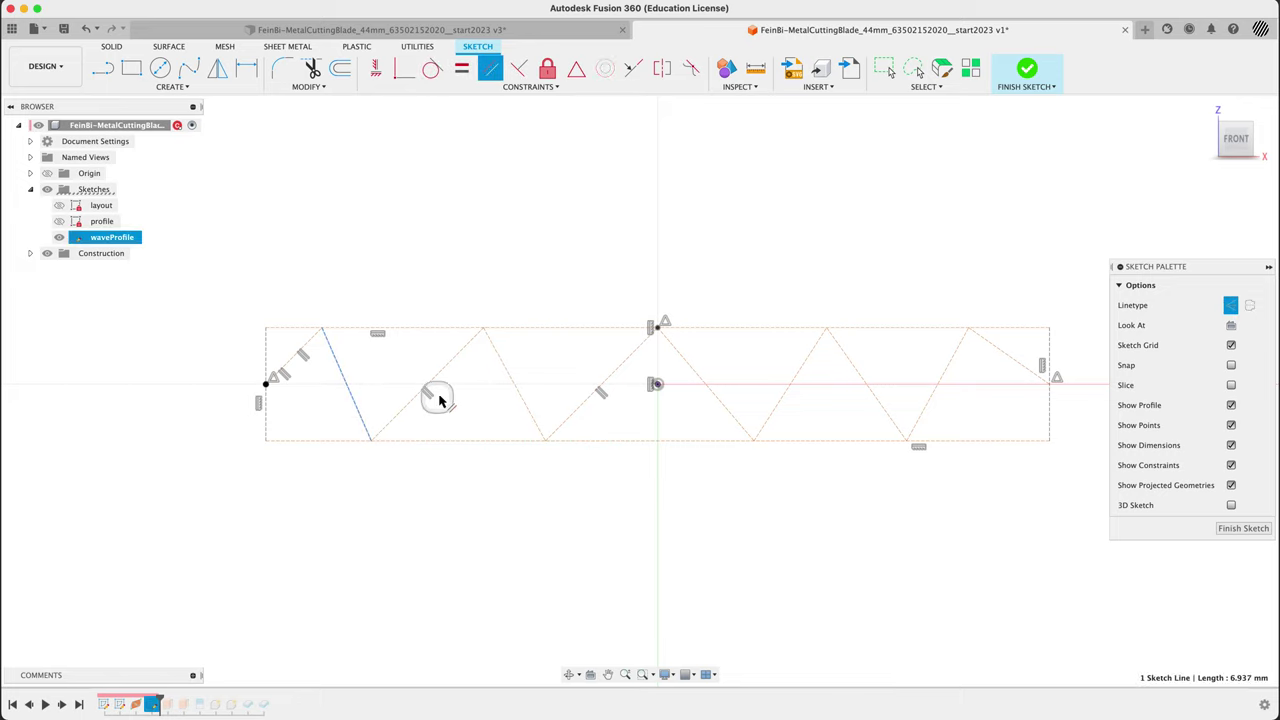
{"action": "left_click", "coordinate": [500, 368]}
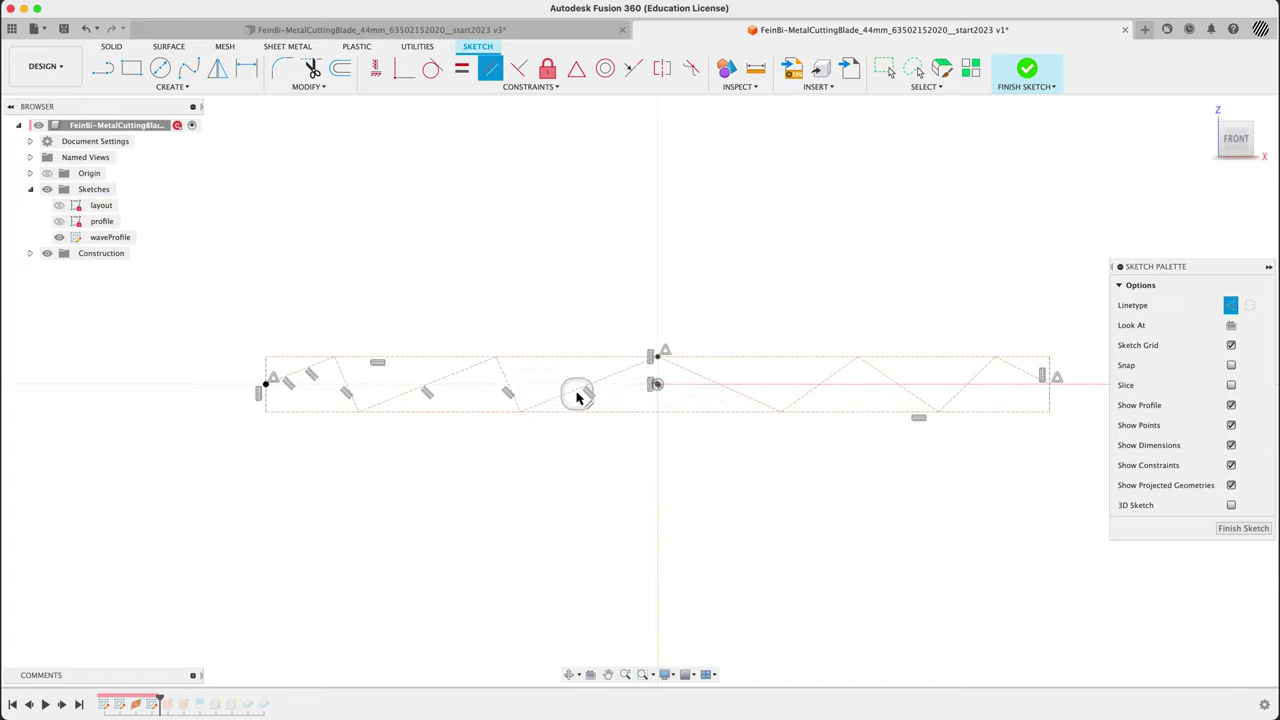
{"action": "key", "text": "Escape"}
{"action": "mouse_move", "coordinate": [544, 354]}
{"action": "left_mouse_down"}
{"action": "mouse_move", "coordinate": [546, 324]}
{"action": "mouse_move", "coordinate": [517, 330]}
{"action": "left_mouse_up"}
{"action": "key", "text": "super+z"}
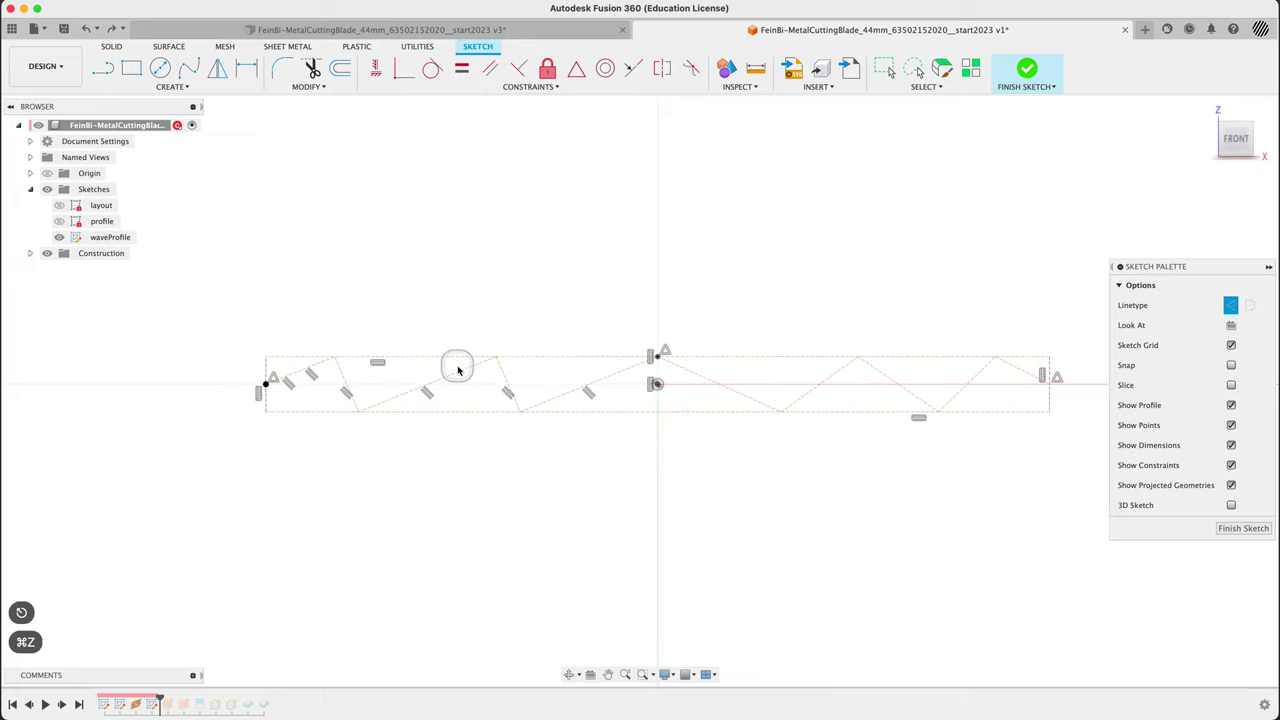
Step: Make two zigzag segments equal in length and stretch the rectangle's top edge upward
{"action": "left_click", "coordinate": [461, 68]}
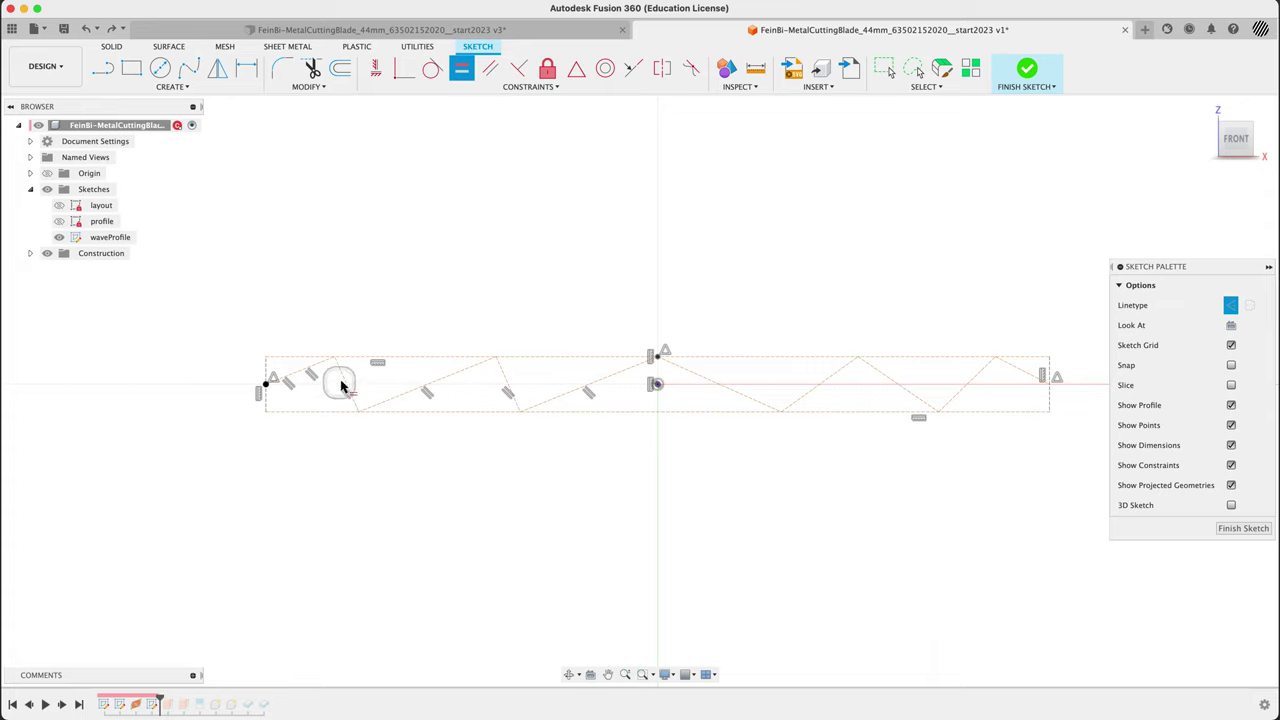
{"action": "left_click", "coordinate": [341, 383]}
{"action": "left_click", "coordinate": [380, 403]}
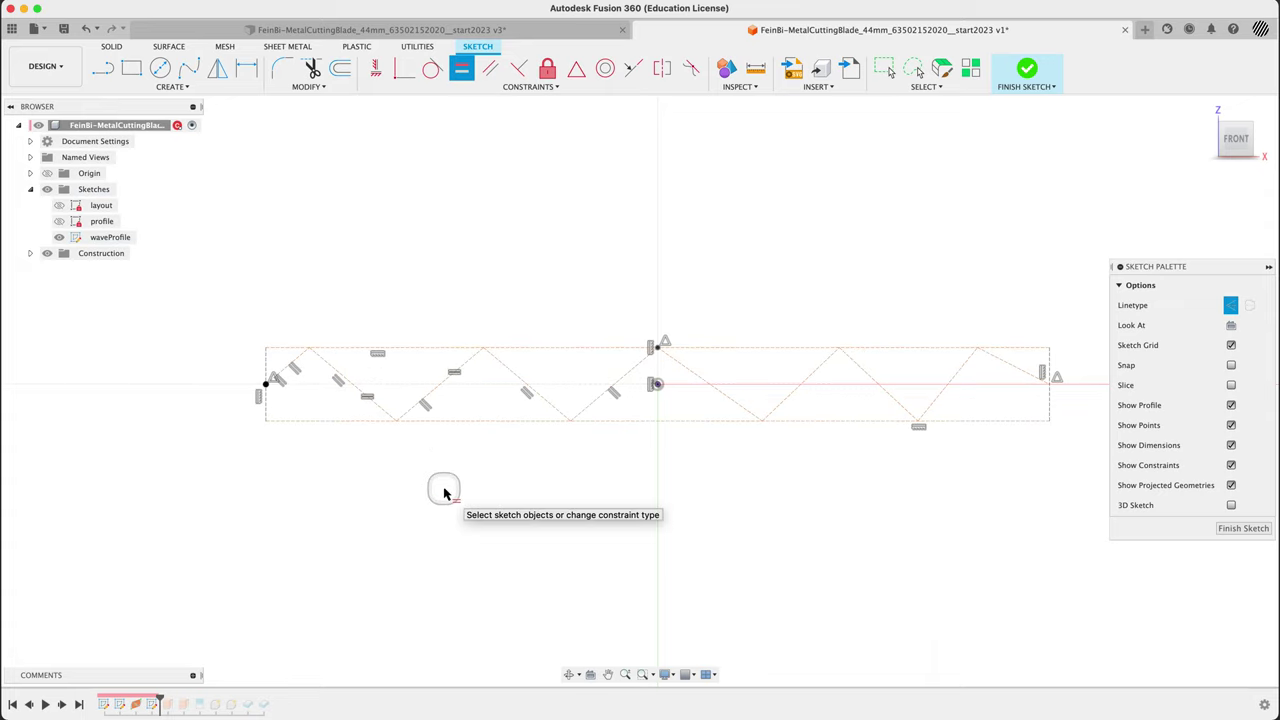
{"action": "key", "text": "Escape"}
{"action": "mouse_move", "coordinate": [471, 347]}
{"action": "left_mouse_down"}
{"action": "mouse_move", "coordinate": [460, 290]}
{"action": "mouse_move", "coordinate": [471, 358]}
{"action": "mouse_move", "coordinate": [457, 299]}
{"action": "left_mouse_up"}
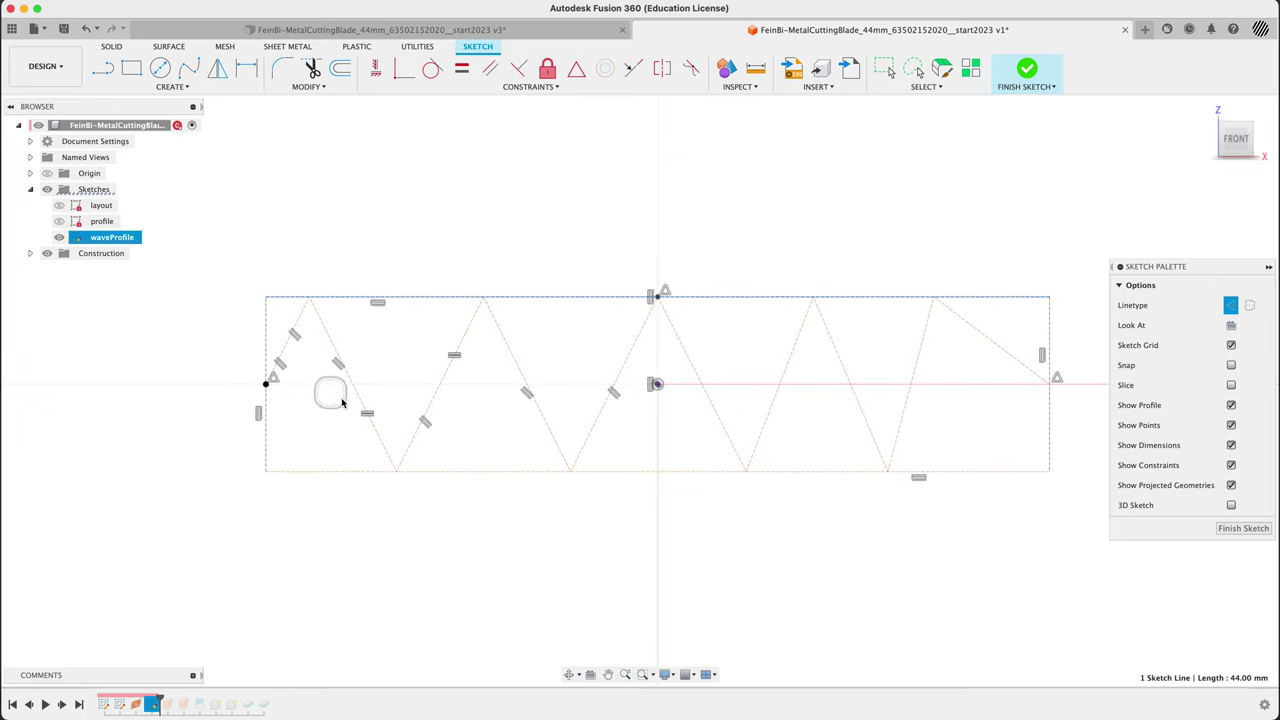
Step: Make two right-hand zigzag segments parallel to the upper-left segment
{"action": "left_click", "coordinate": [490, 68]}
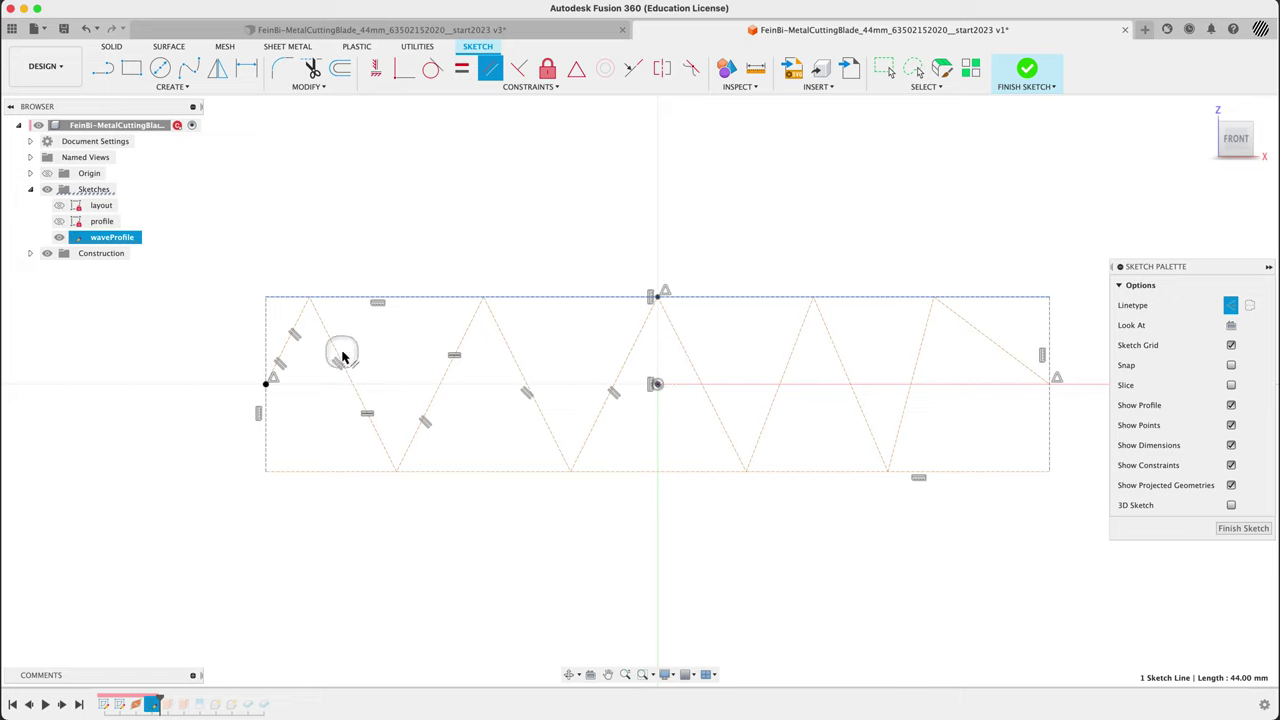
{"action": "left_click", "coordinate": [285, 347]}
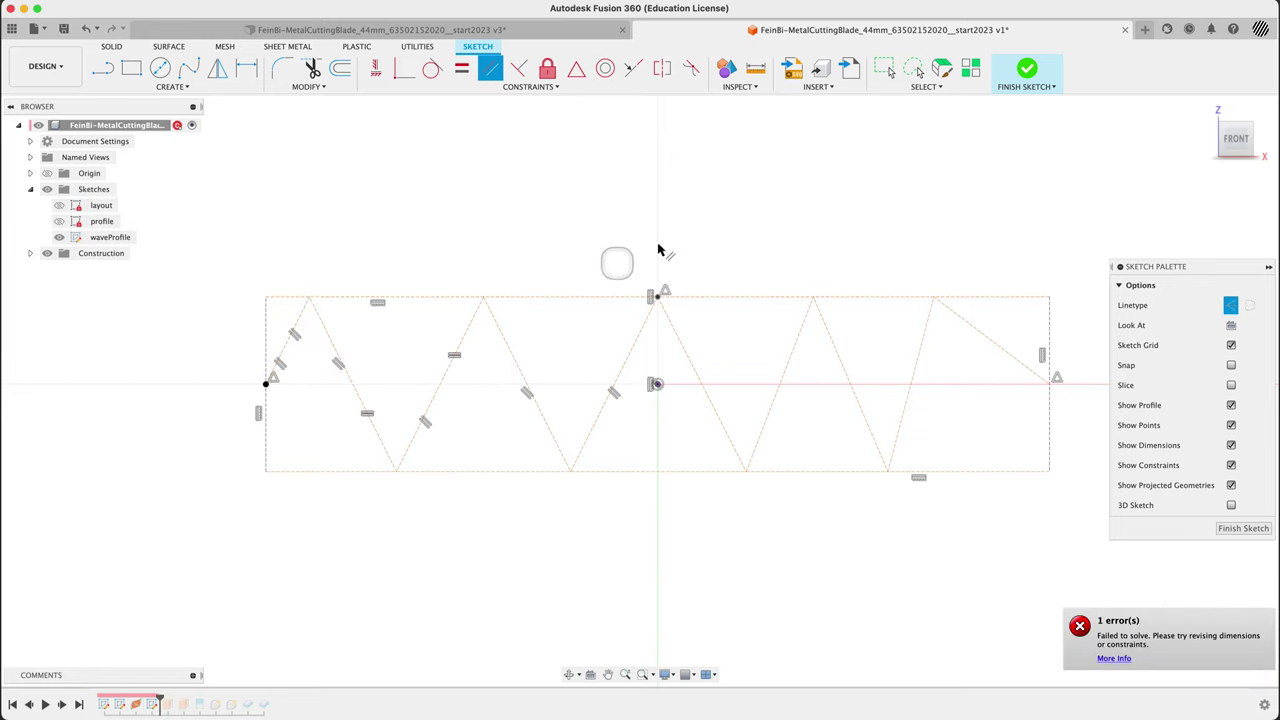
{"action": "left_click", "coordinate": [289, 346]}
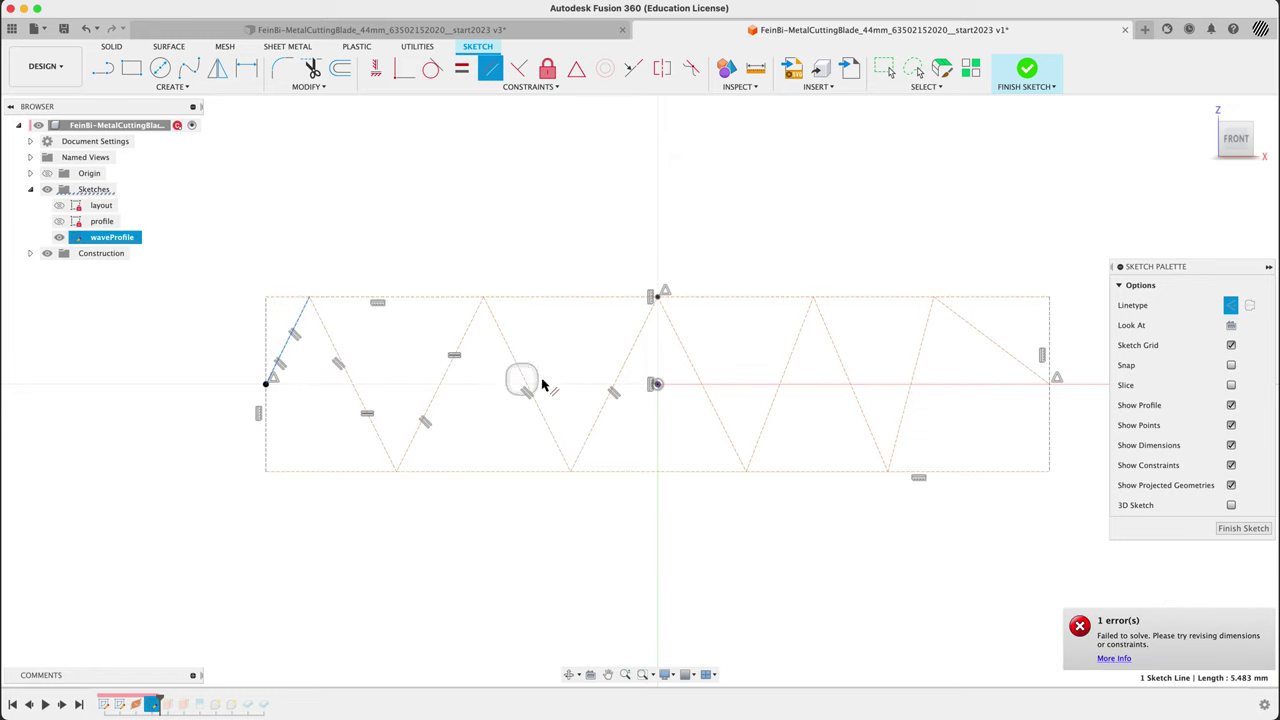
{"action": "left_click", "coordinate": [785, 370]}
{"action": "left_click", "coordinate": [278, 358]}
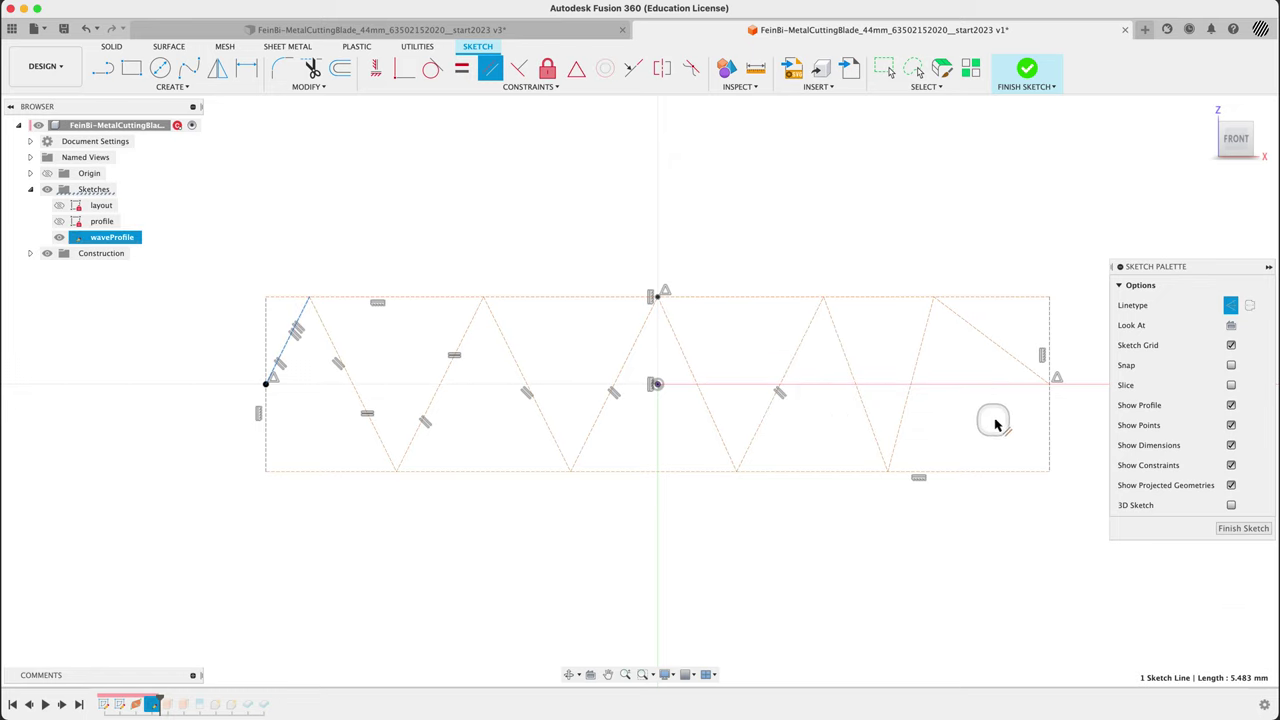
{"action": "left_click", "coordinate": [913, 370]}
Step: Make the right-hand descending diagonals parallel to the long left diagonal, stopping at over-constraint
{"action": "left_click", "coordinate": [337, 343]}
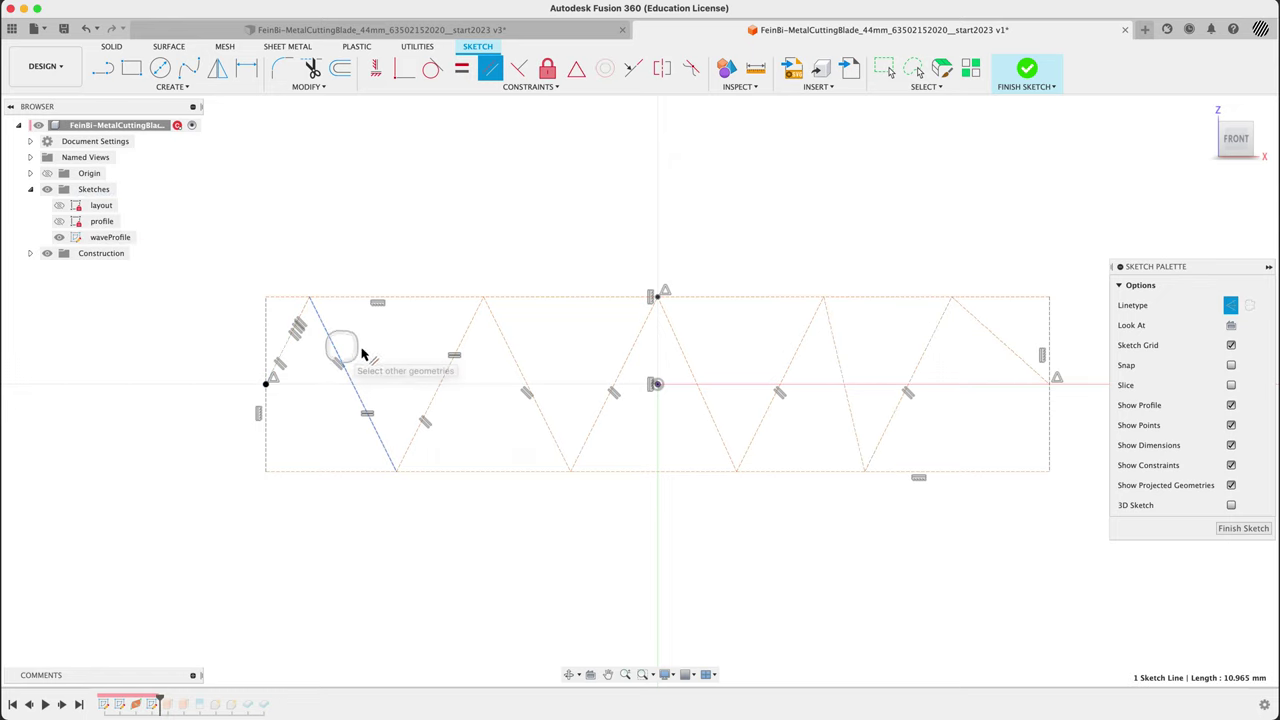
{"action": "left_click", "coordinate": [692, 368]}
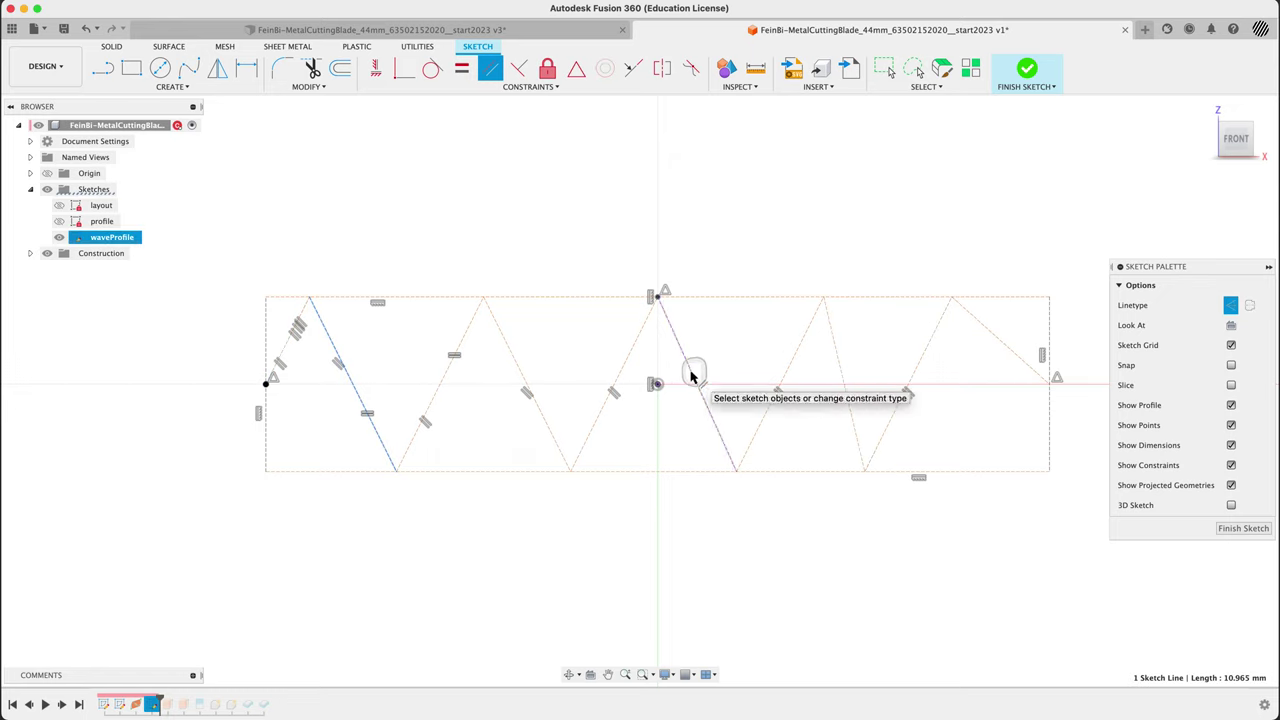
{"action": "left_click", "coordinate": [333, 346]}
{"action": "left_click", "coordinate": [841, 355]}
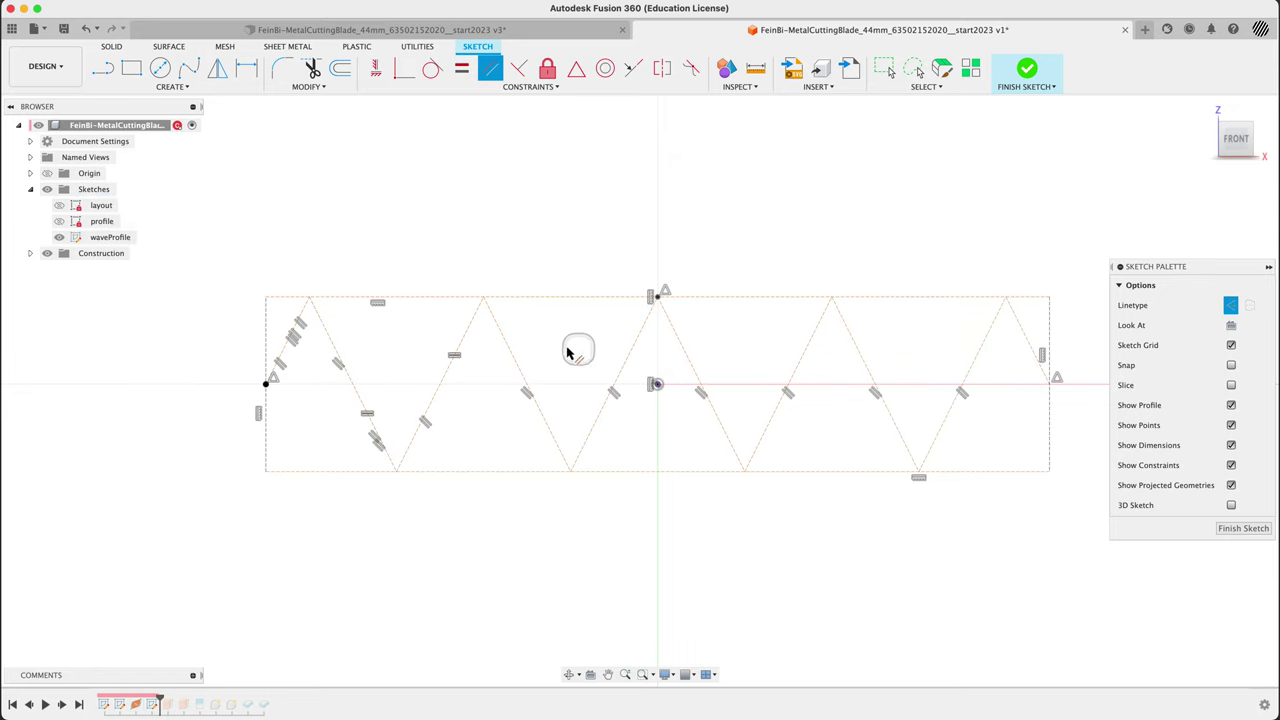
{"action": "left_click", "coordinate": [348, 370]}
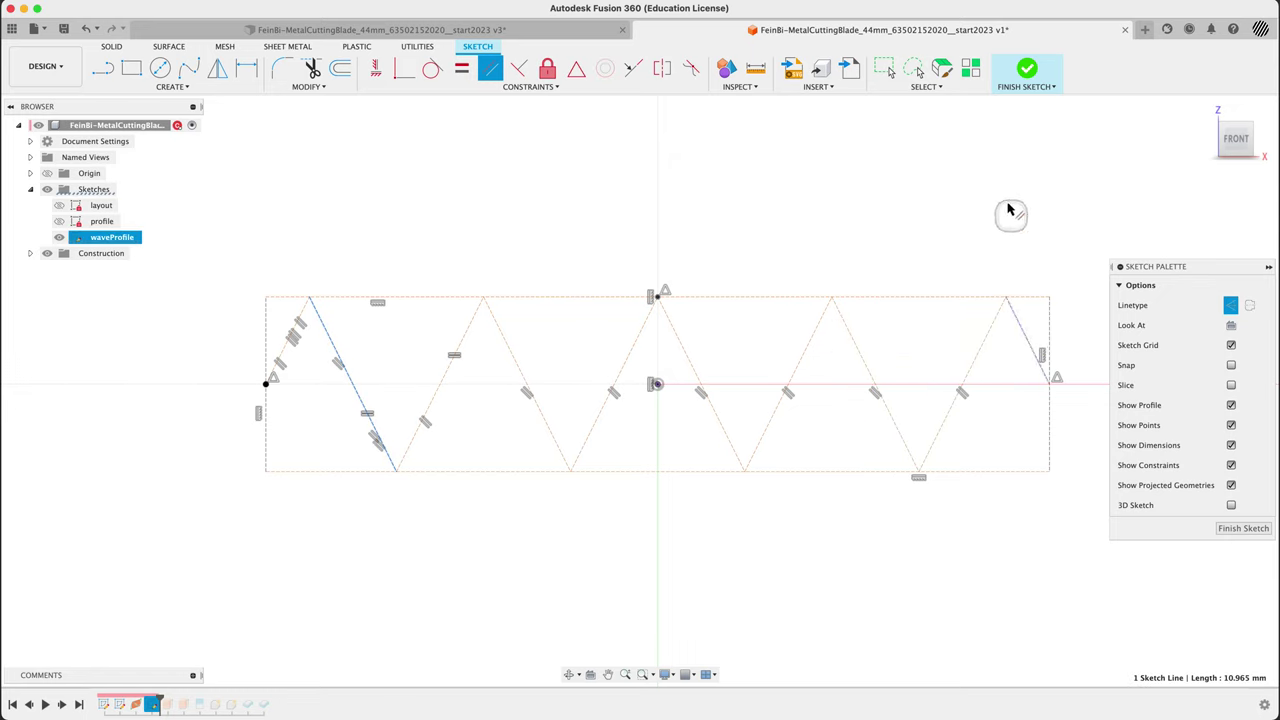
{"action": "left_click", "coordinate": [1008, 207]}
{"action": "key", "text": "Escape"}
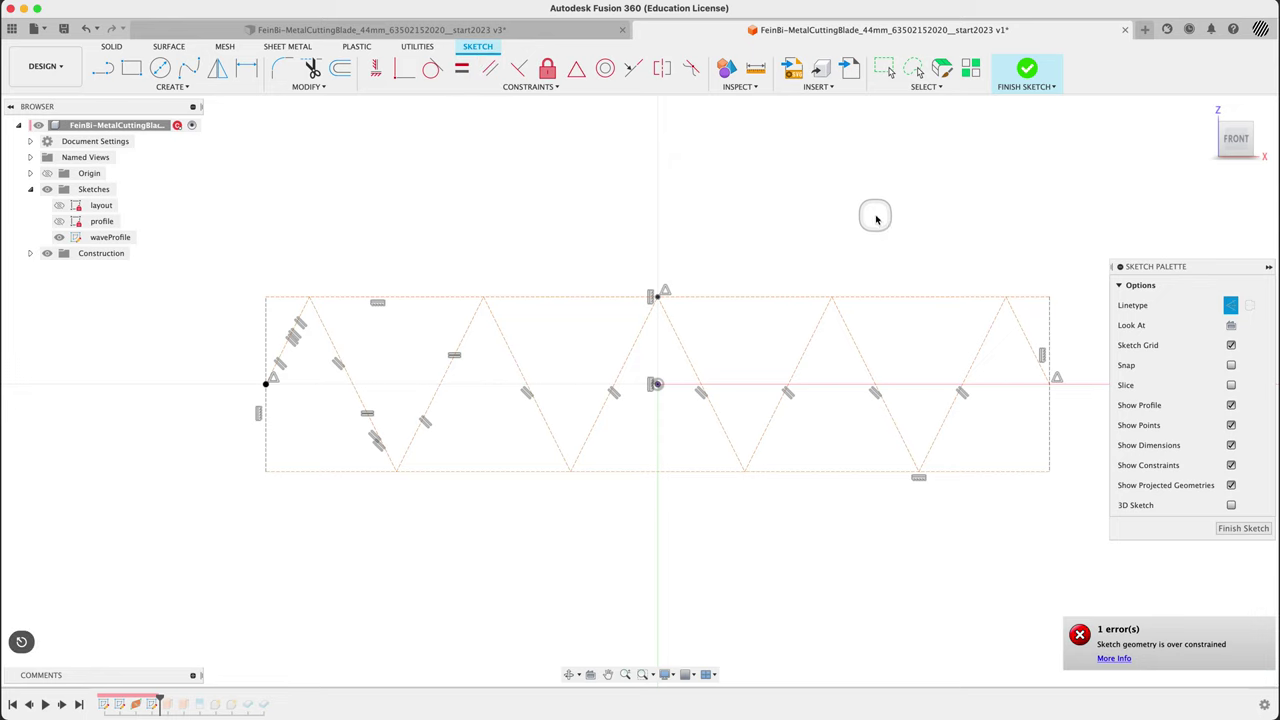
Step: Drag the rectangle's top edge and the sketch to adjust the zigzag's tooth height
{"action": "mouse_move", "coordinate": [877, 296]}
{"action": "left_mouse_down"}
{"action": "mouse_move", "coordinate": [880, 250]}
{"action": "mouse_move", "coordinate": [888, 314]}
{"action": "mouse_move", "coordinate": [884, 303]}
{"action": "left_mouse_up"}
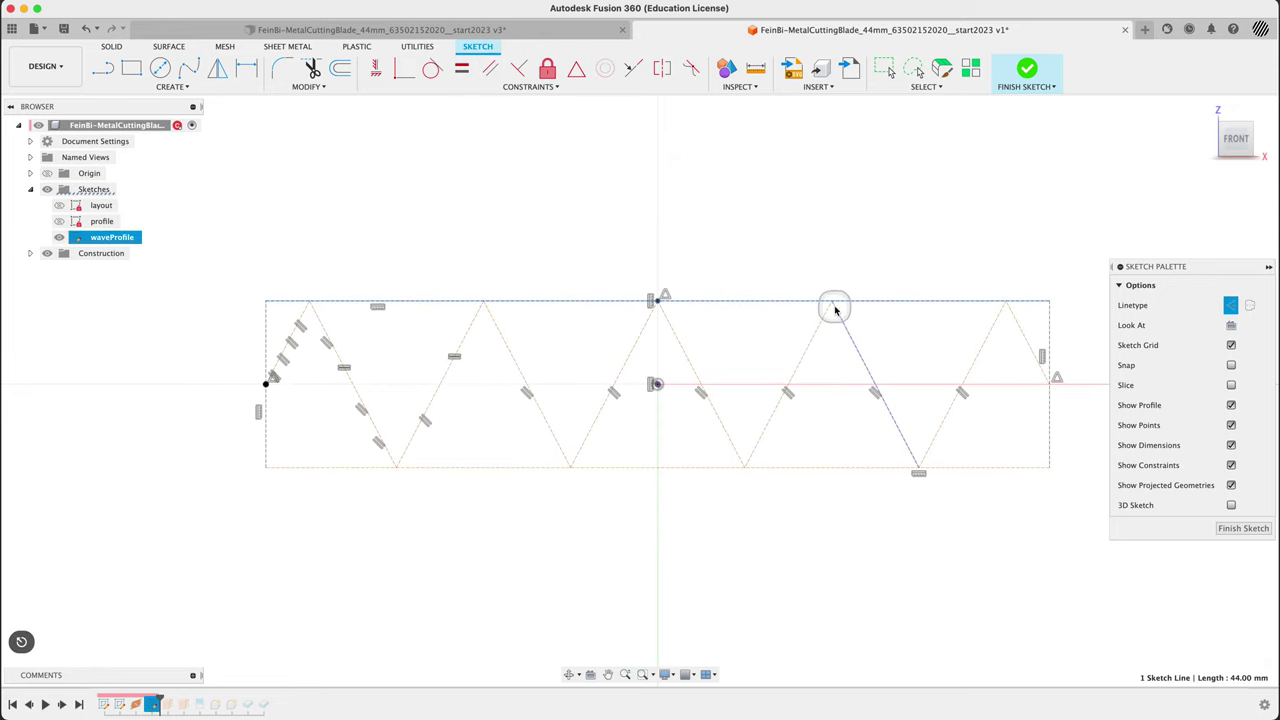
{"action": "left_click_drag", "start_coordinate": [835, 310], "coordinate": [845, 237]}
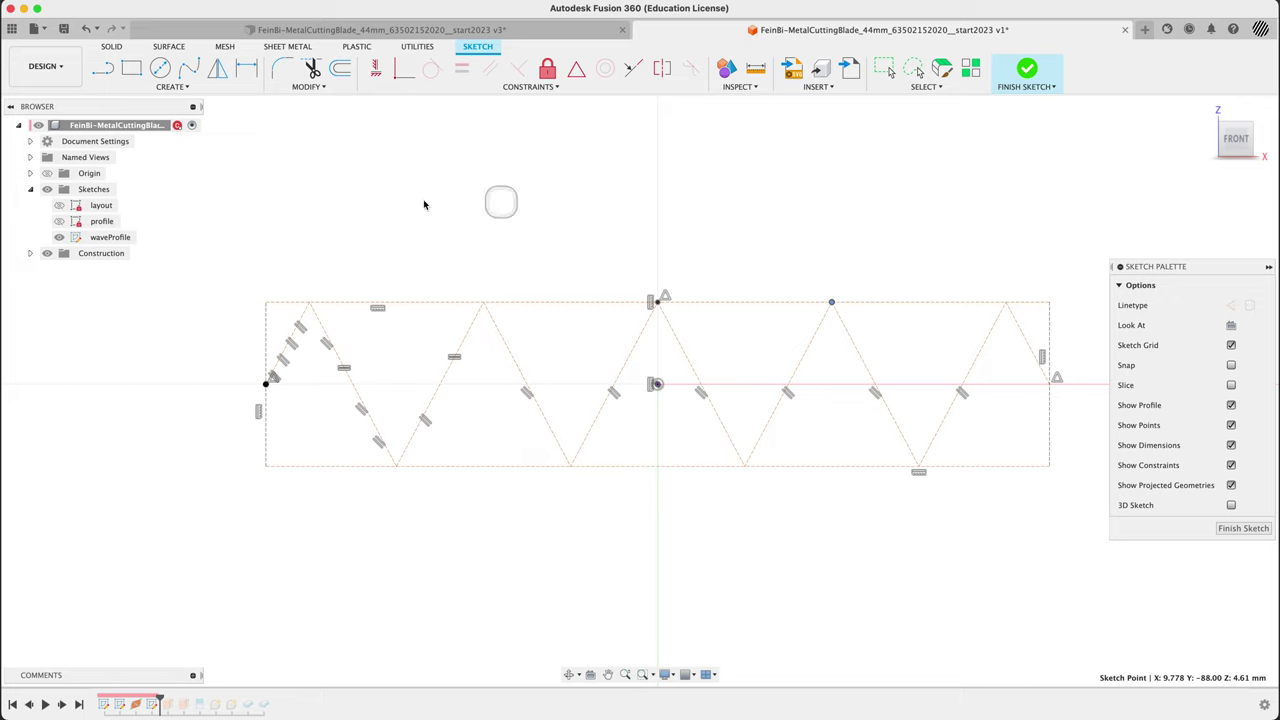
Step: Dimension the wave profile rectangle's left edge to a height of 10 mm
{"action": "key", "text": "d"}
{"action": "left_click", "coordinate": [266, 337]}
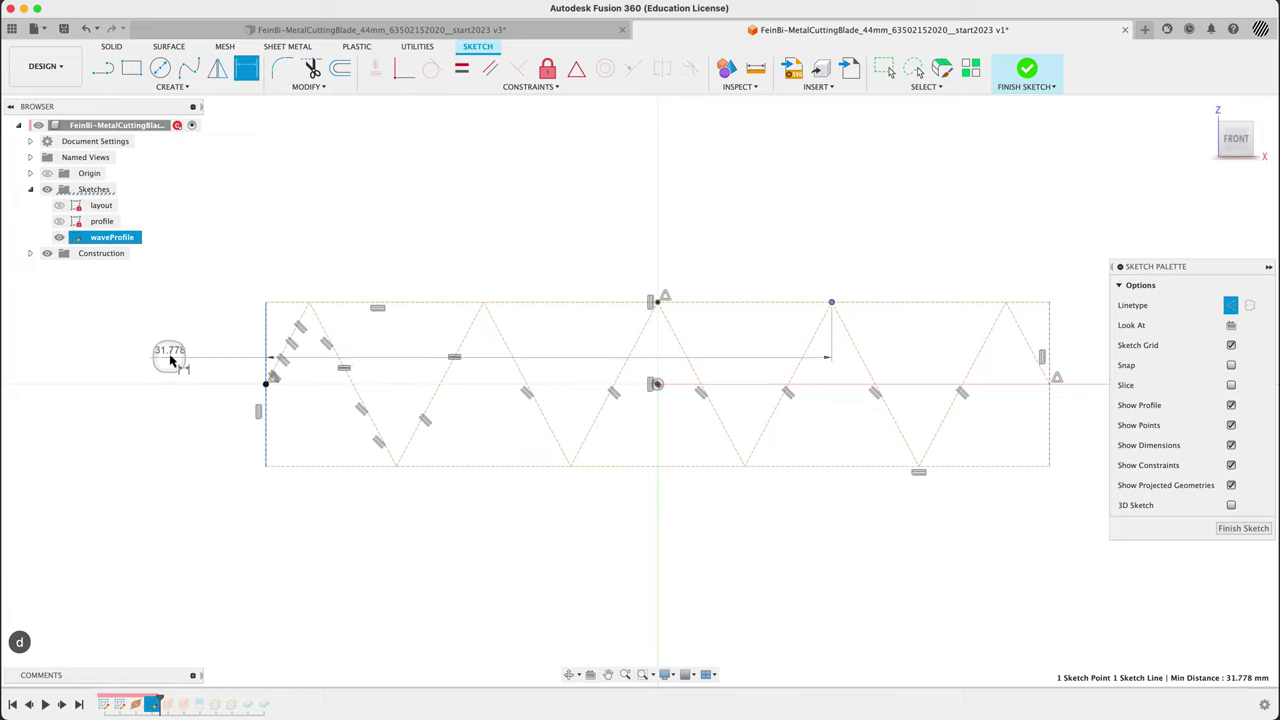
{"action": "key", "text": "Escape"}
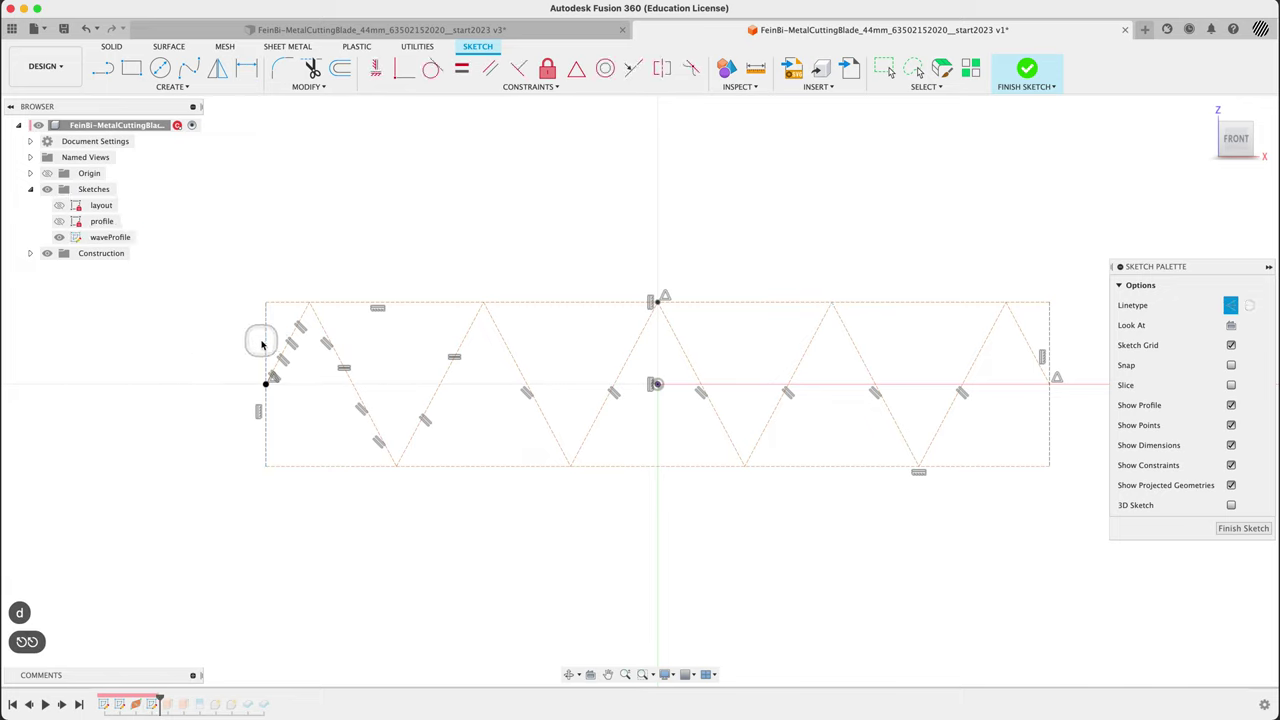
{"action": "key", "text": "d"}
{"action": "left_click", "coordinate": [266, 337]}
{"action": "left_click", "coordinate": [162, 353]}
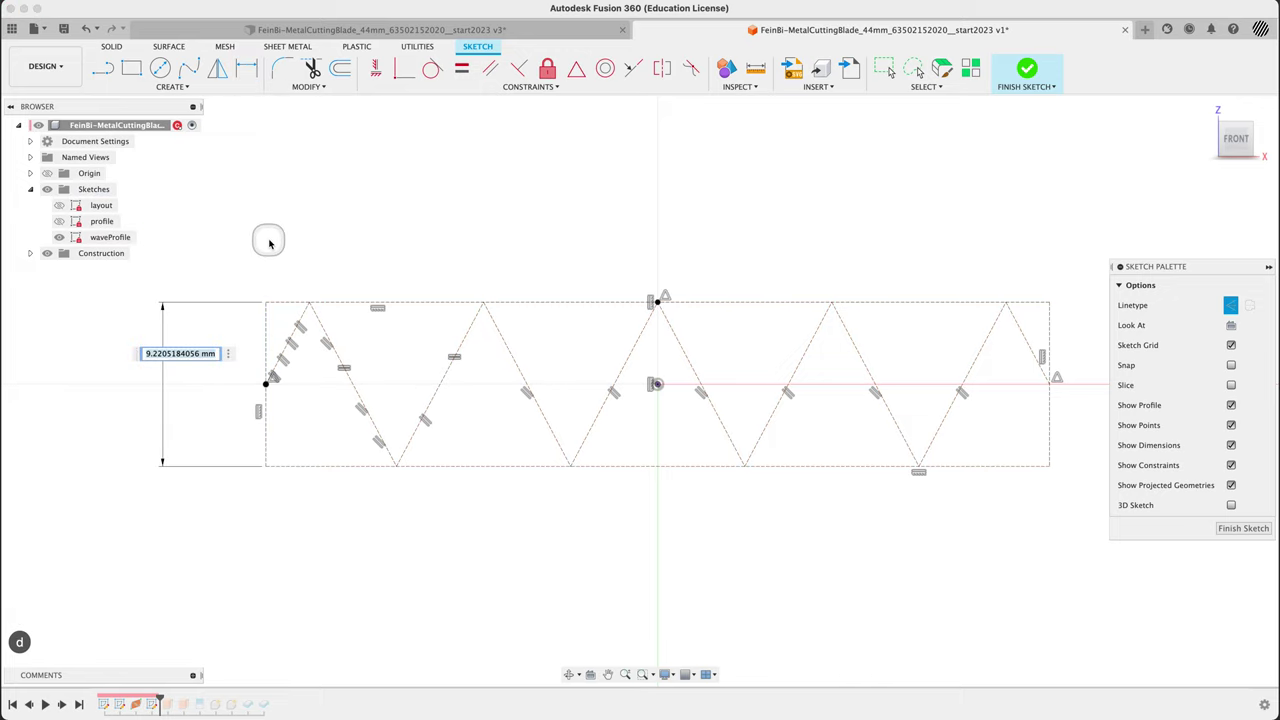
{"action": "type", "text": "10"}
{"action": "key", "text": "Return"}
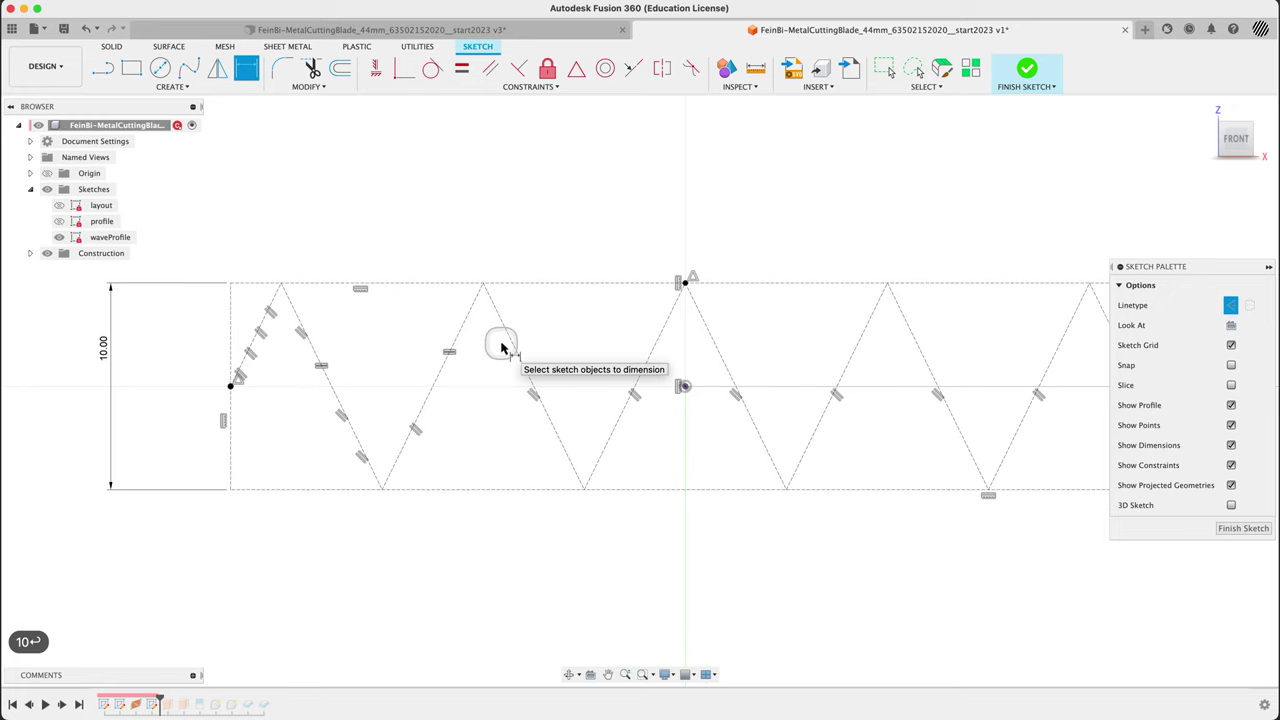
{"action": "mouse_move", "coordinate": [680, 234]}
{"action": "middle_mouse_down", "text": "shift"}
{"action": "mouse_move", "coordinate": [629, 257]}
{"action": "mouse_move", "coordinate": [548, 265]}
{"action": "middle_mouse_up", "text": "shift"}
{"action": "left_click", "coordinate": [60, 221]}
{"action": "left_click", "coordinate": [60, 221]}
{"action": "left_click", "coordinate": [59, 205]}
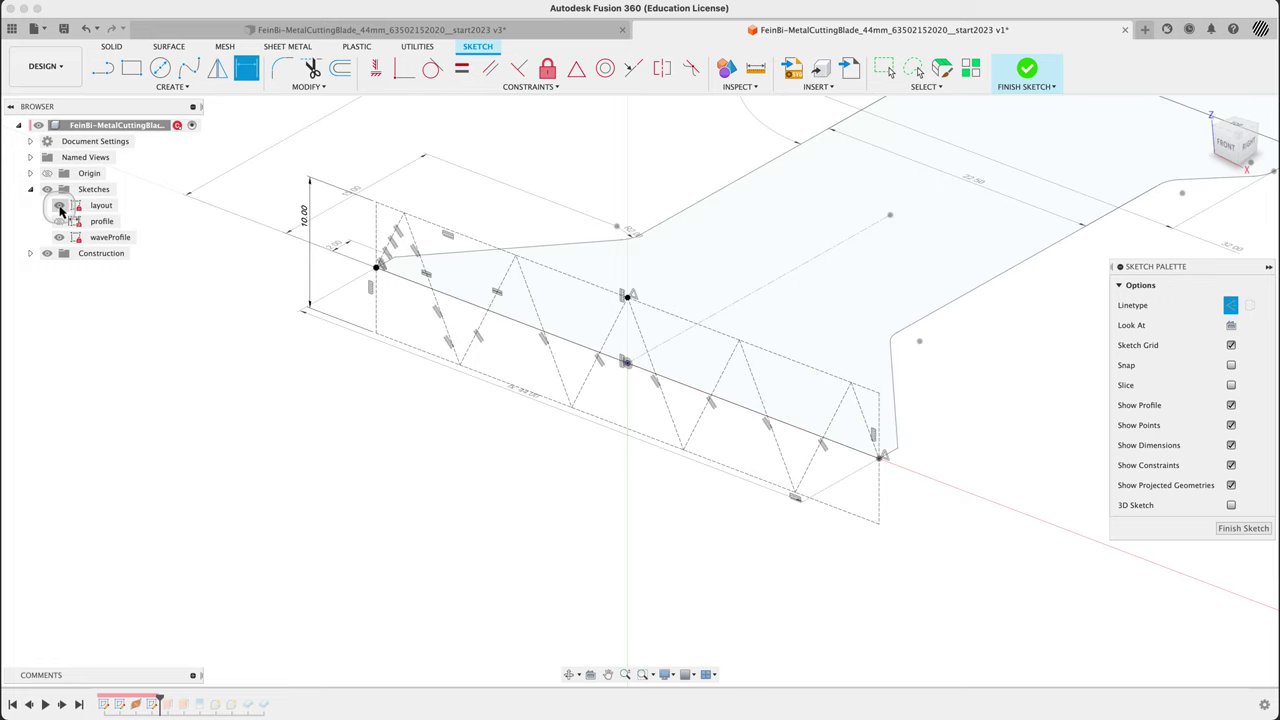
{"action": "left_click", "coordinate": [59, 205]}
{"action": "left_click", "coordinate": [1222, 146]}
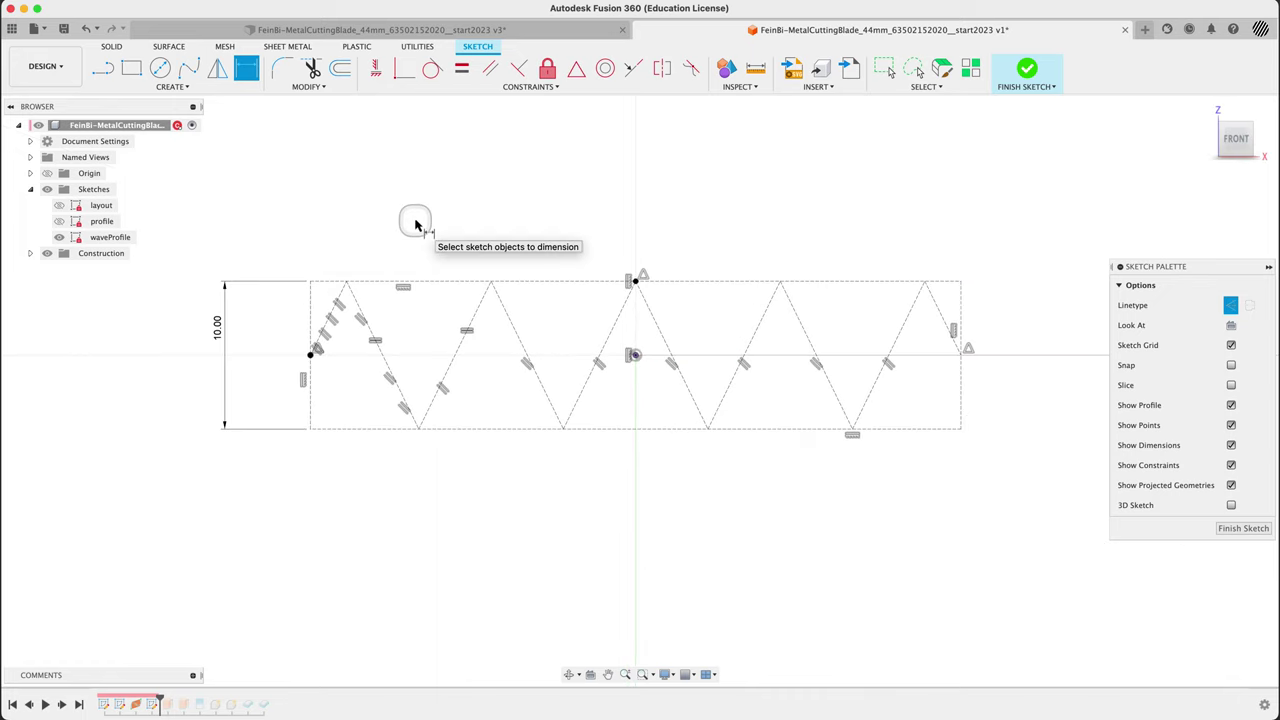
{"action": "key", "text": "Escape"}
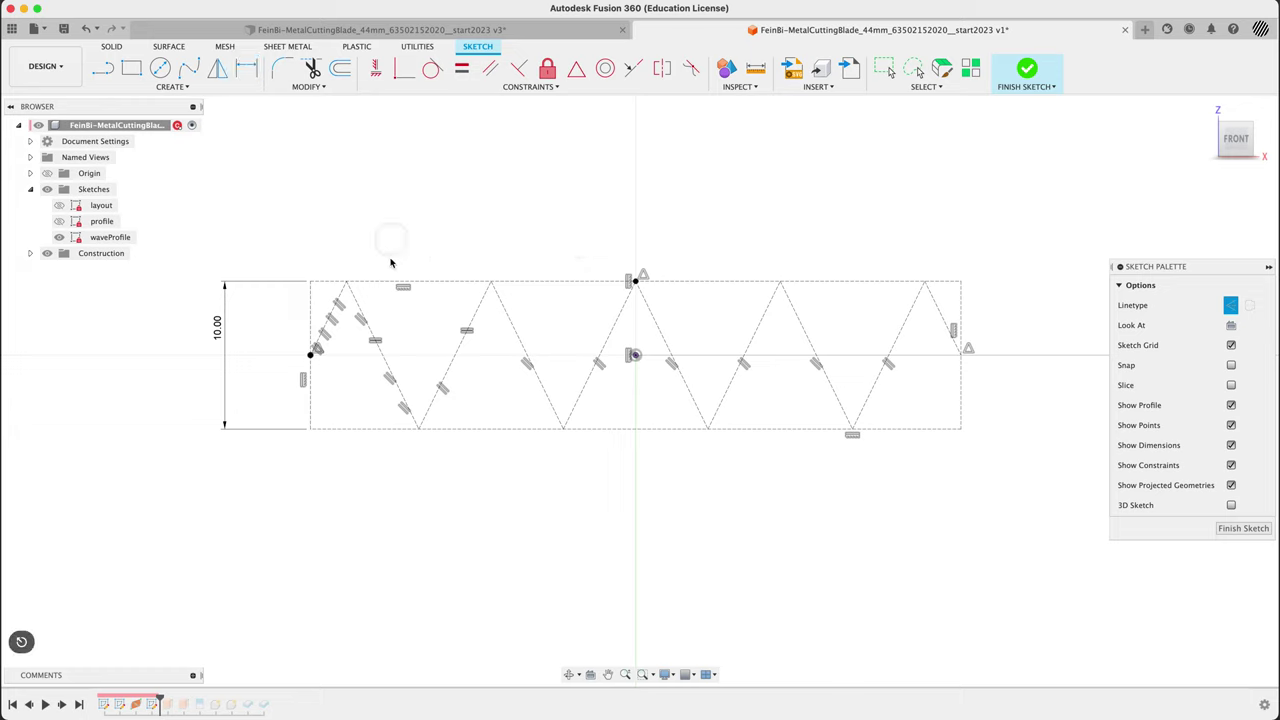
{"action": "left_click", "coordinate": [309, 355]}
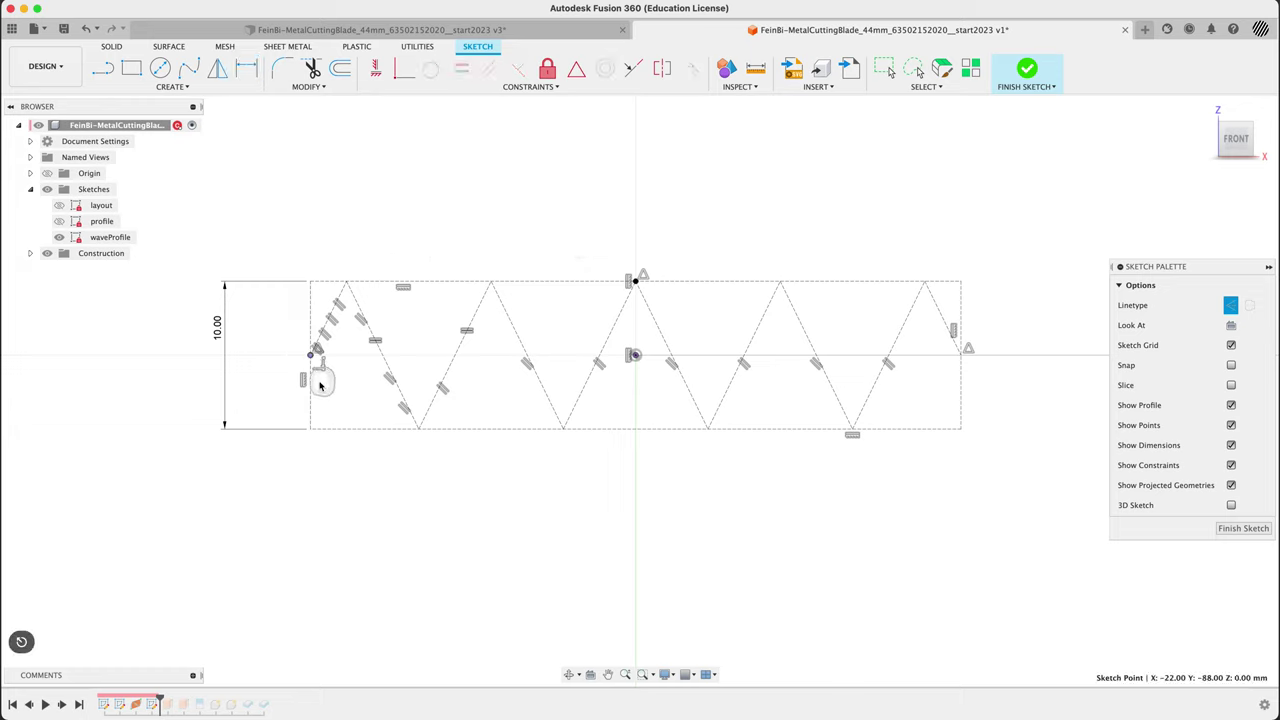
{"action": "left_click", "coordinate": [277, 328]}
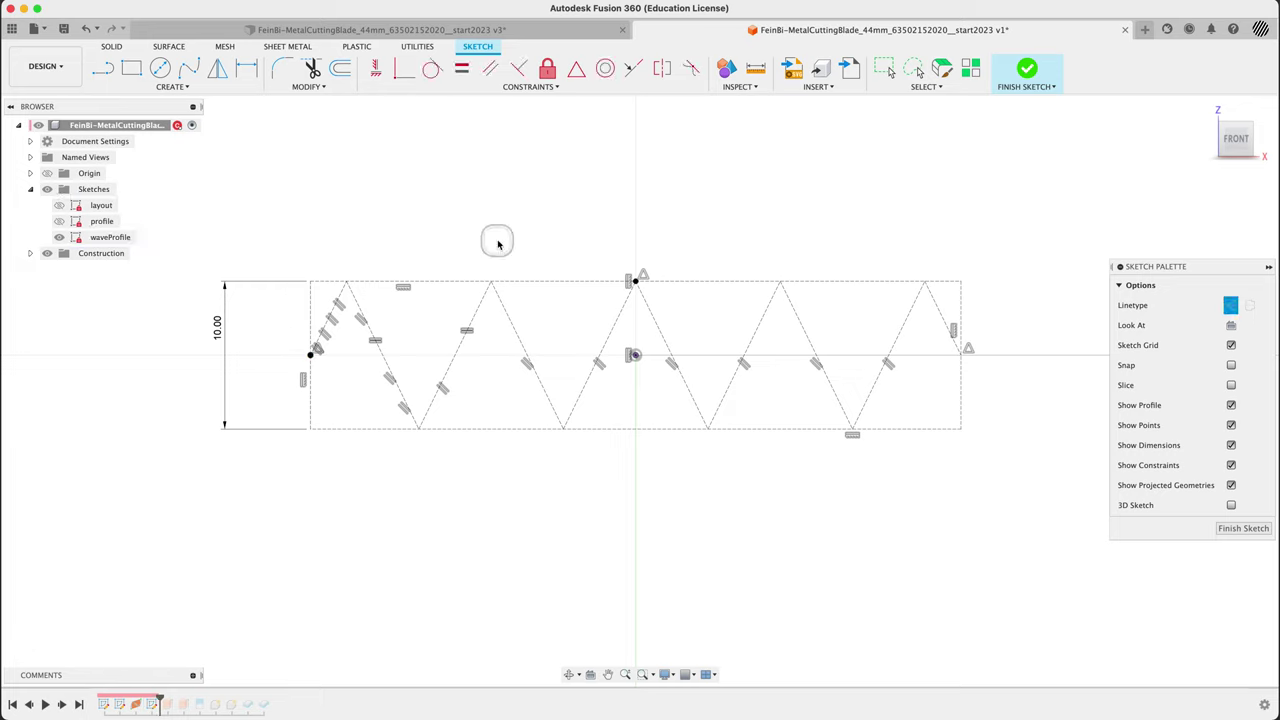
Step: Draw a fit-point spline from the wave's left end through five peaks and four valleys to its right end
{"action": "type", "text": "sspline"}
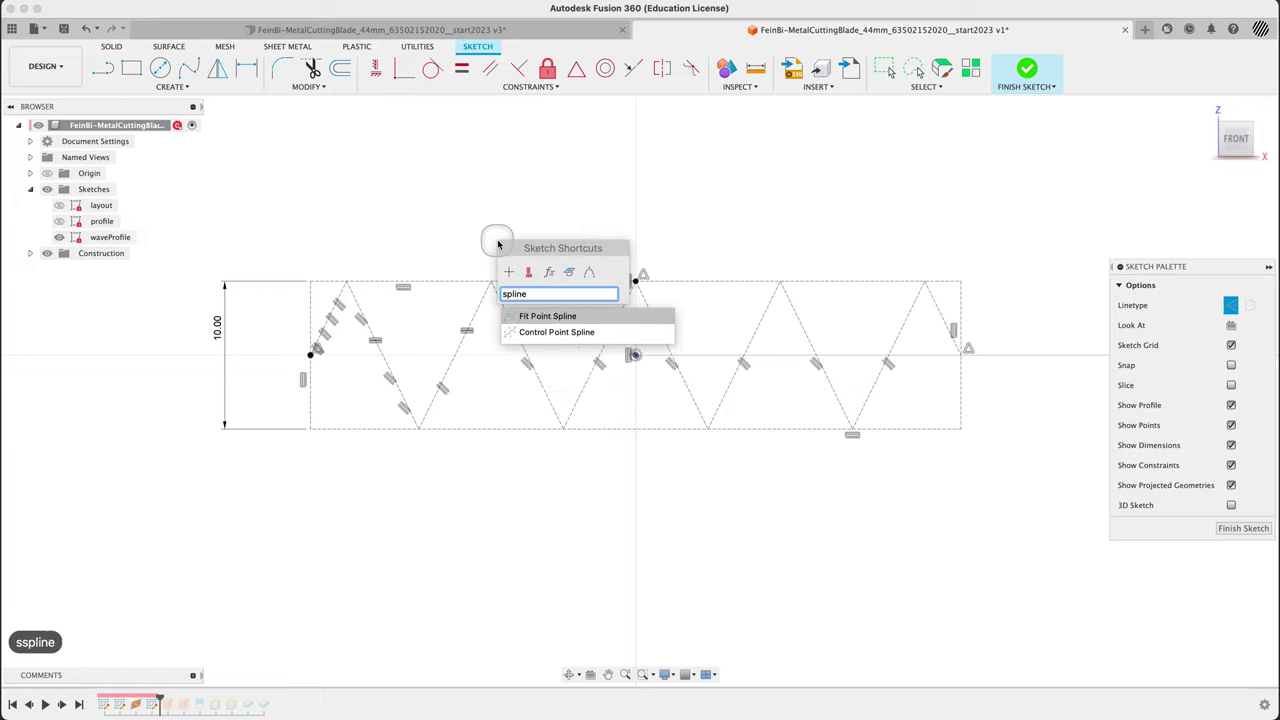
{"action": "key", "text": "Return"}
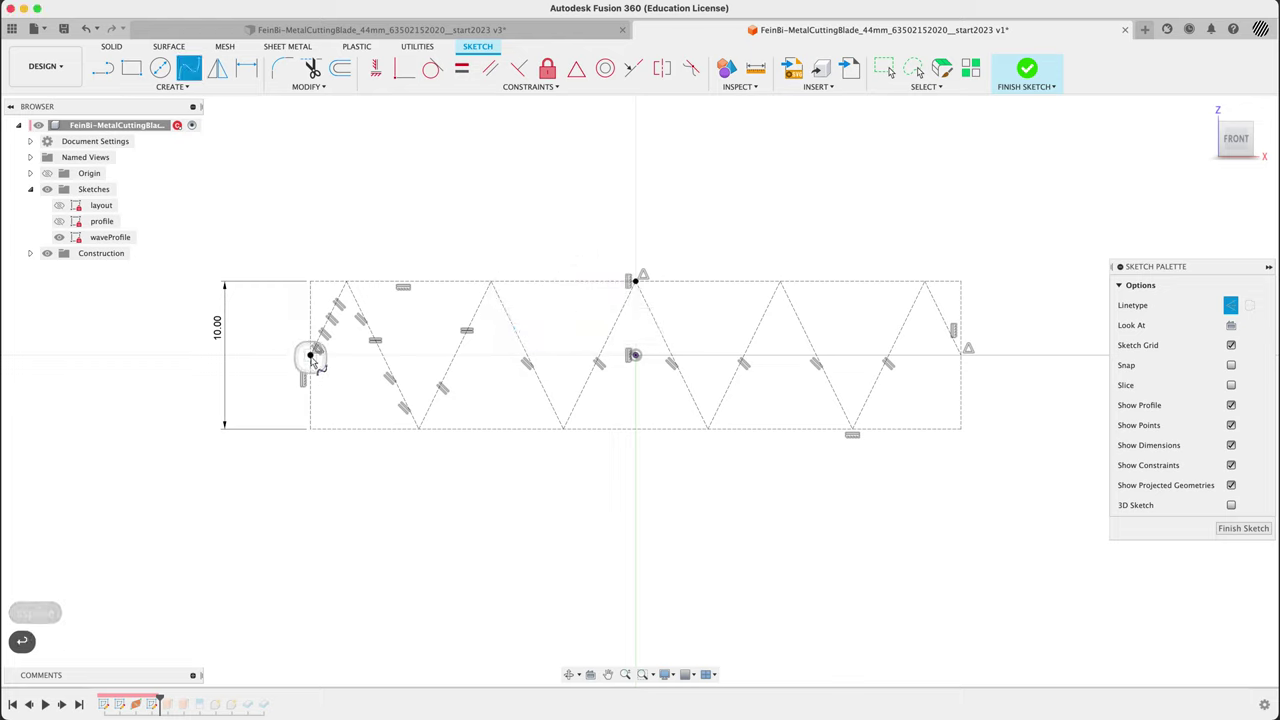
{"action": "left_click", "coordinate": [310, 355]}
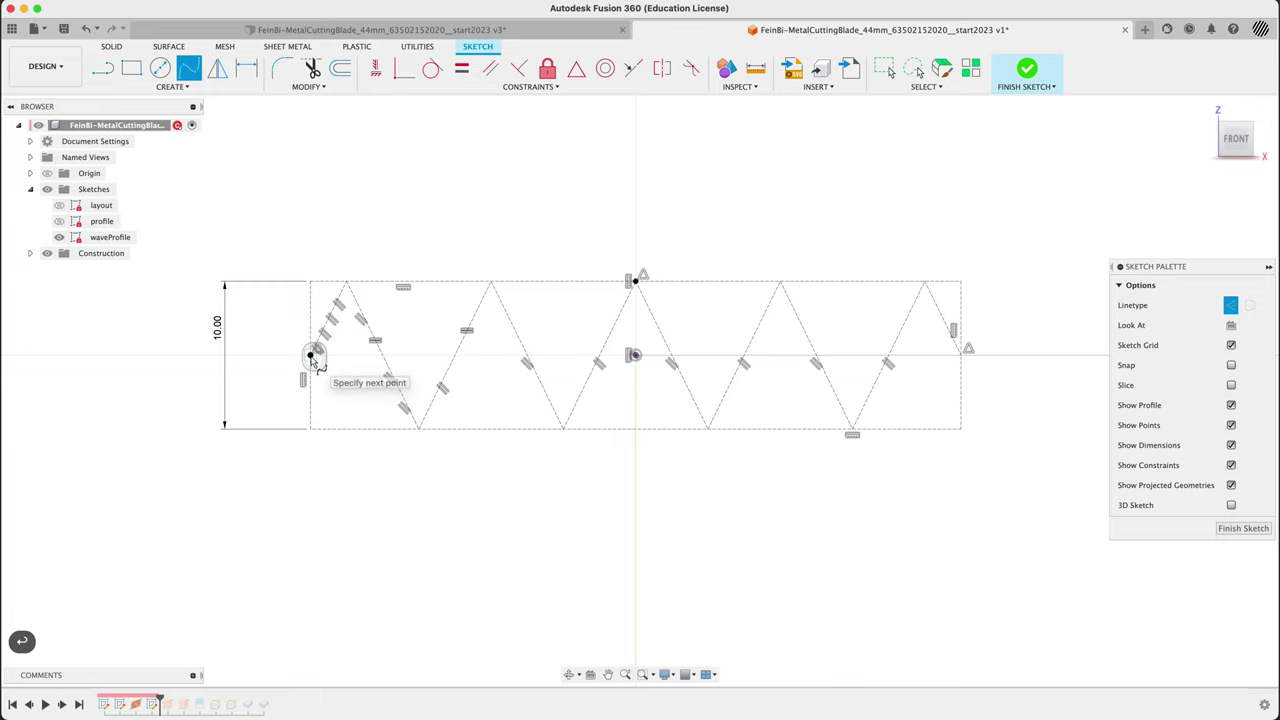
{"action": "left_click", "coordinate": [346, 282]}
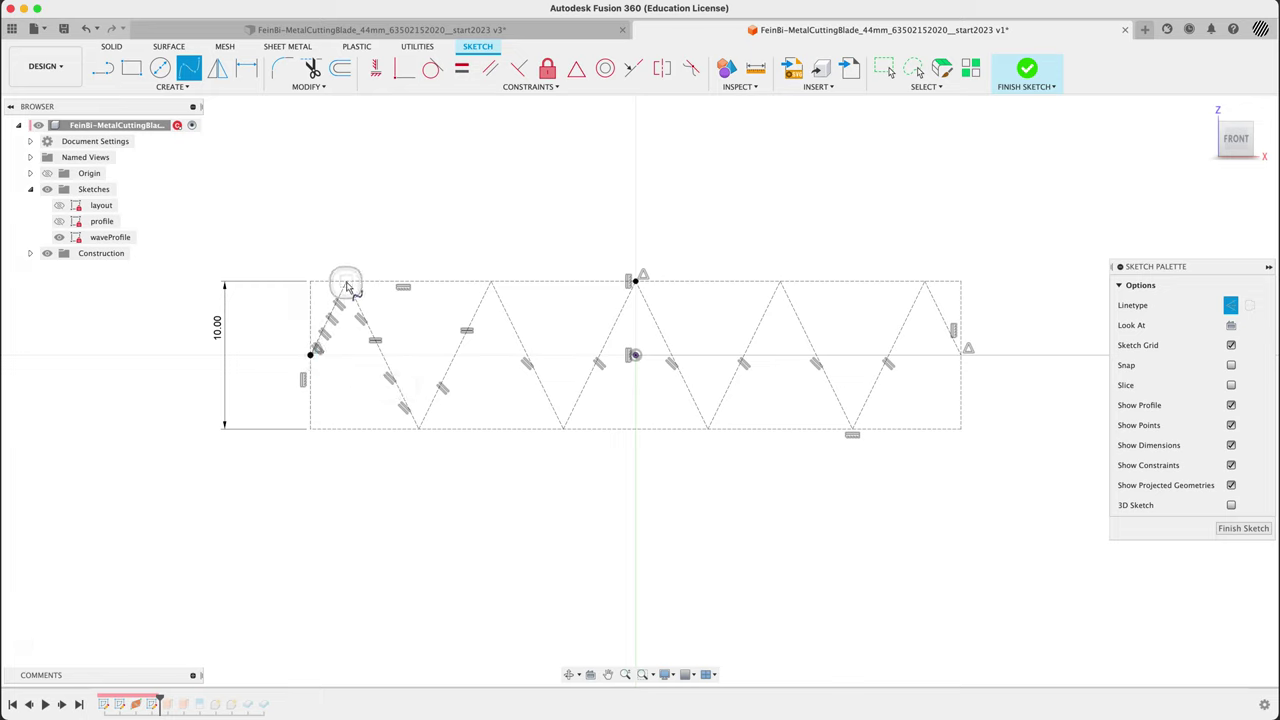
{"action": "left_click", "coordinate": [419, 429]}
{"action": "left_click", "coordinate": [490, 281]}
{"action": "left_click", "coordinate": [562, 428]}
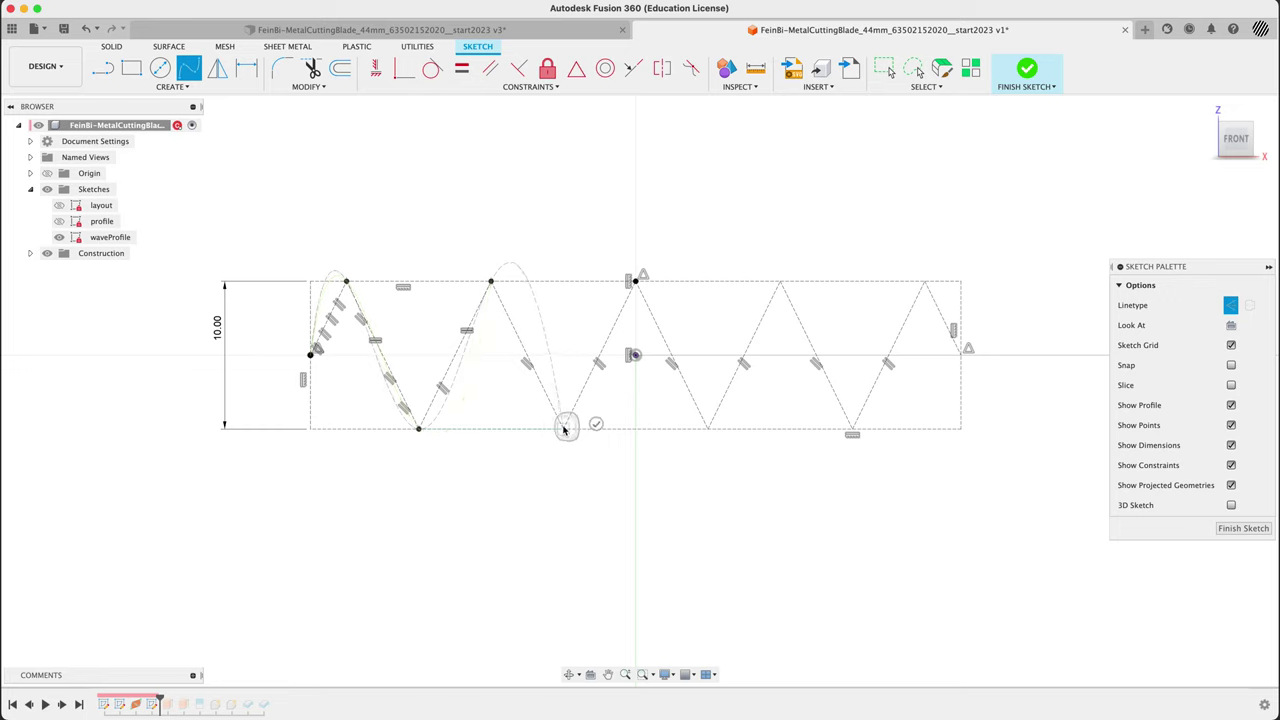
{"action": "left_click", "coordinate": [634, 281]}
{"action": "left_click", "coordinate": [707, 428]}
{"action": "left_click", "coordinate": [778, 282]}
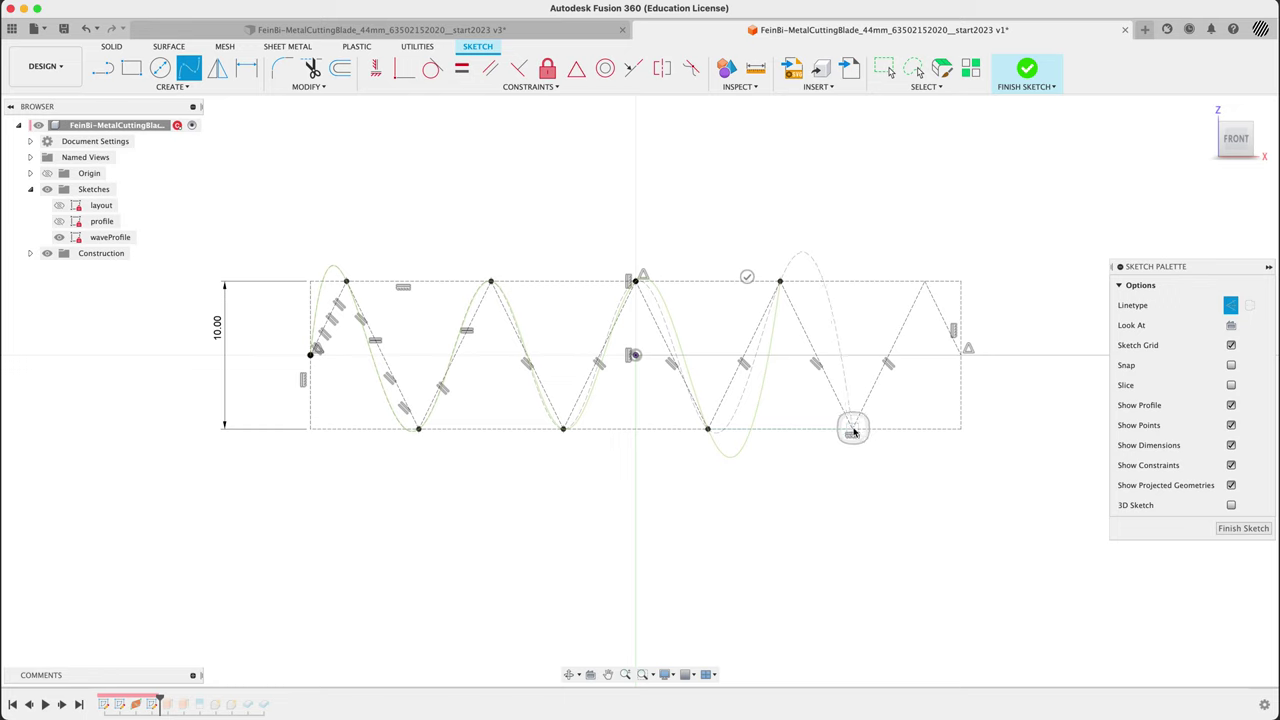
{"action": "left_click", "coordinate": [852, 430]}
{"action": "left_click", "coordinate": [924, 282]}
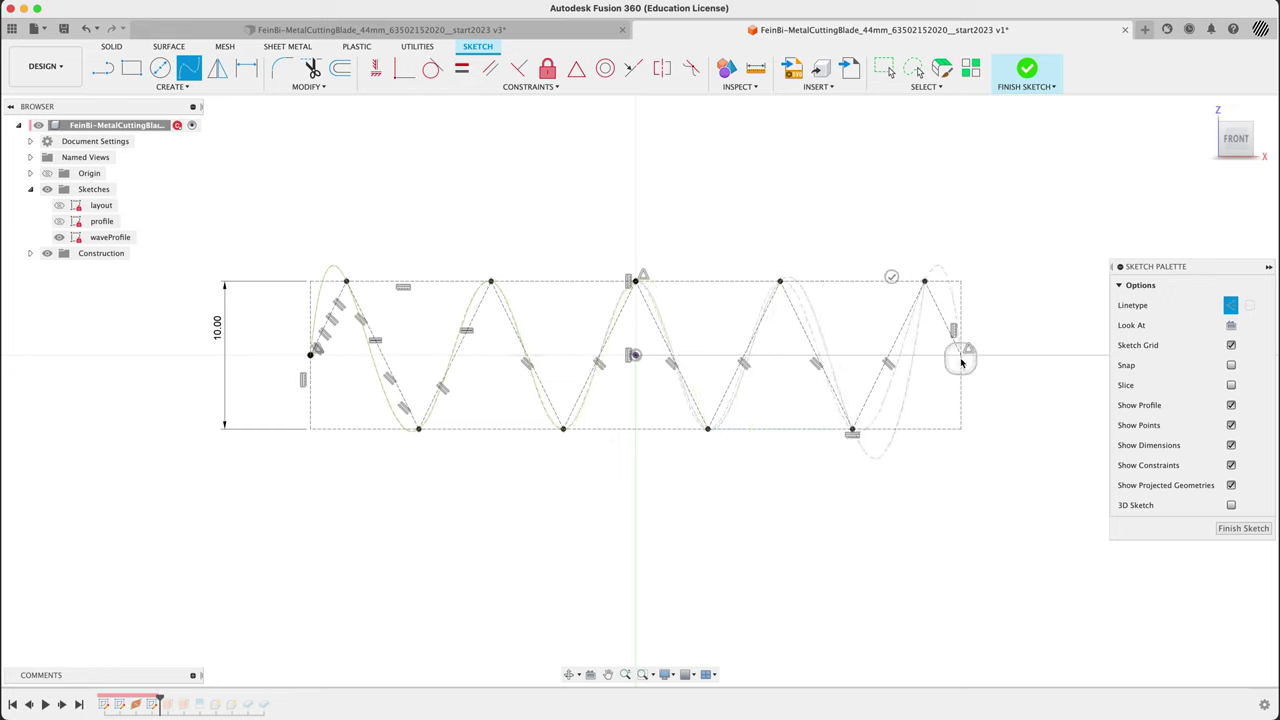
{"action": "double_click", "coordinate": [961, 355]}
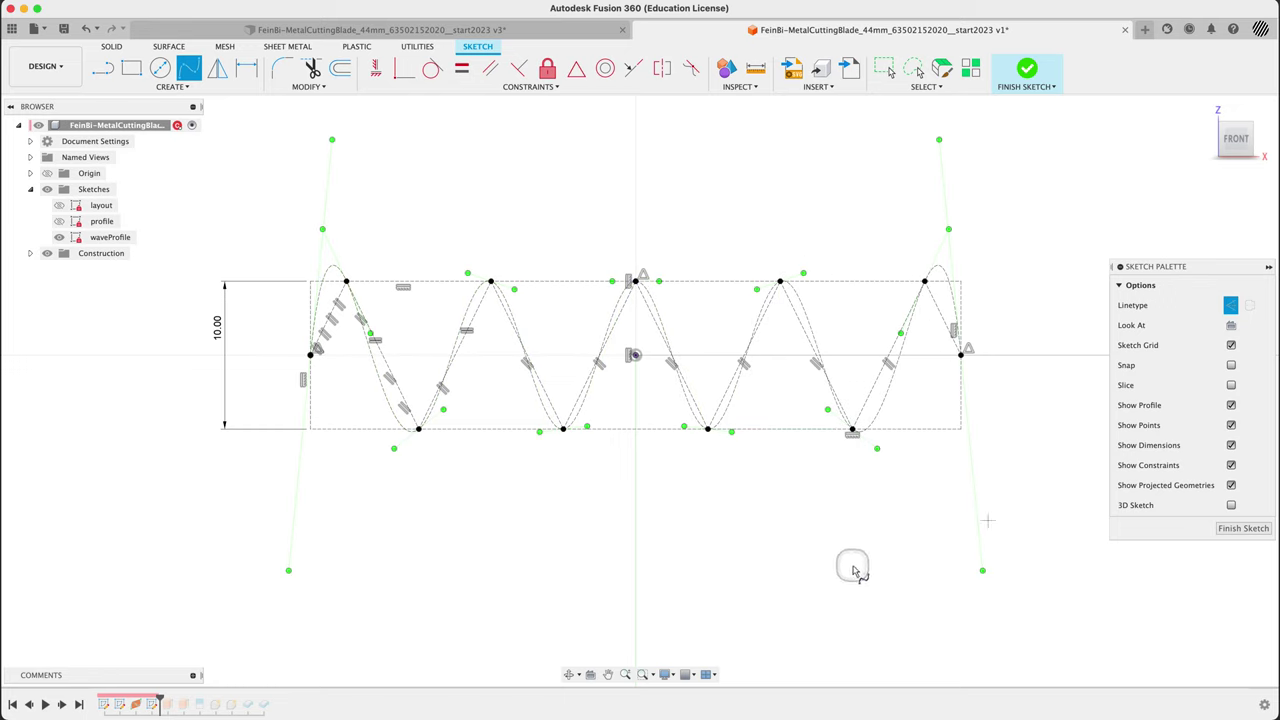
Step: Select the wave spline and display its curvature comb
{"action": "key", "text": "Escape"}
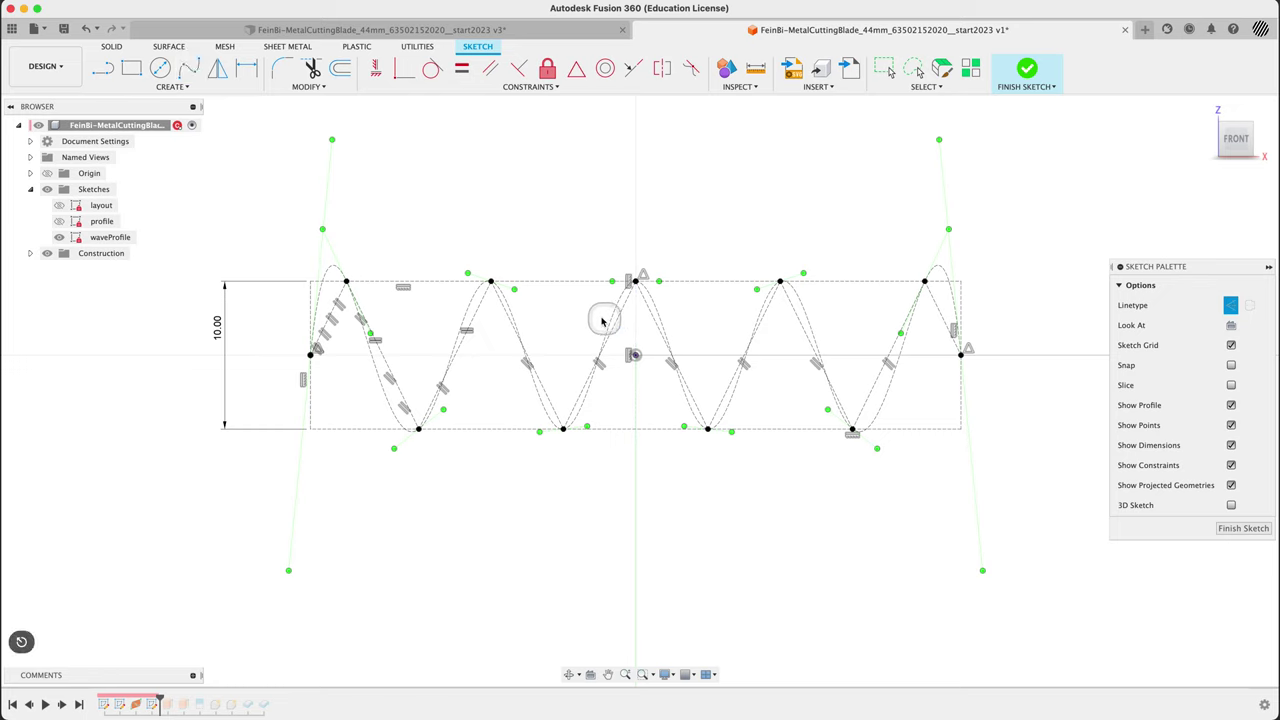
{"action": "left_click", "coordinate": [515, 319]}
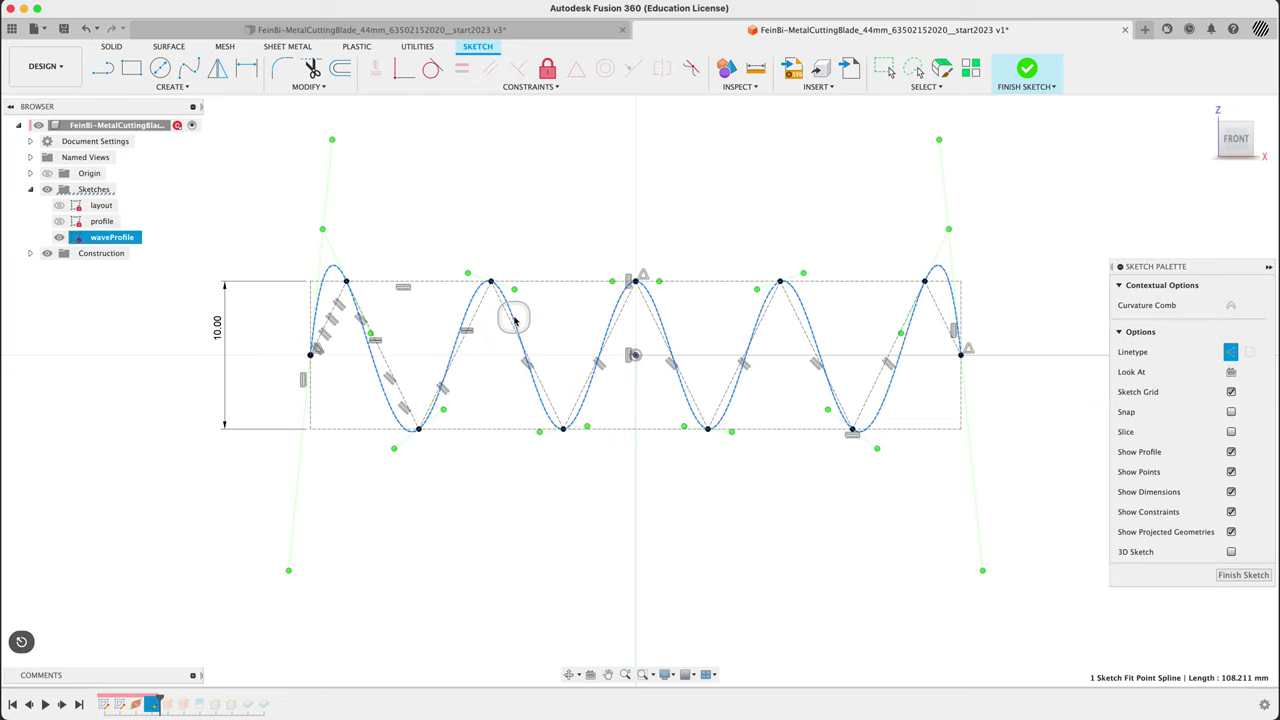
{"action": "left_click", "coordinate": [528, 252]}
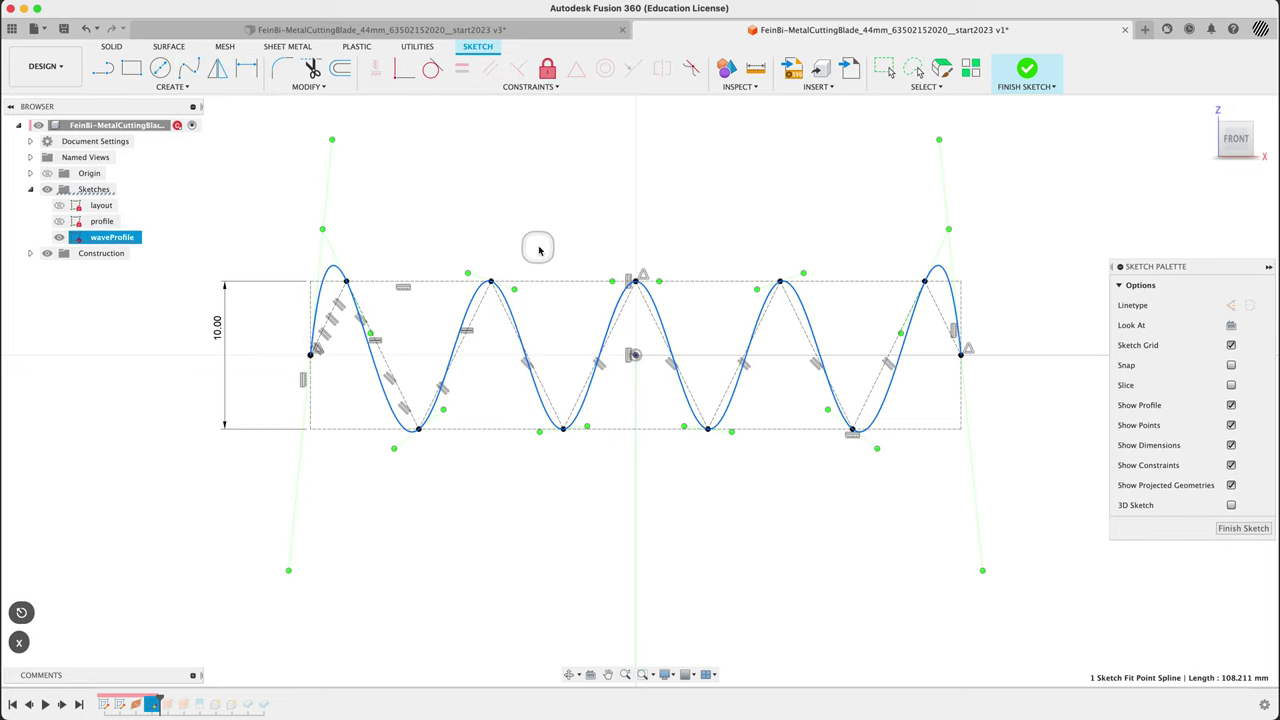
{"action": "left_click", "coordinate": [469, 304]}
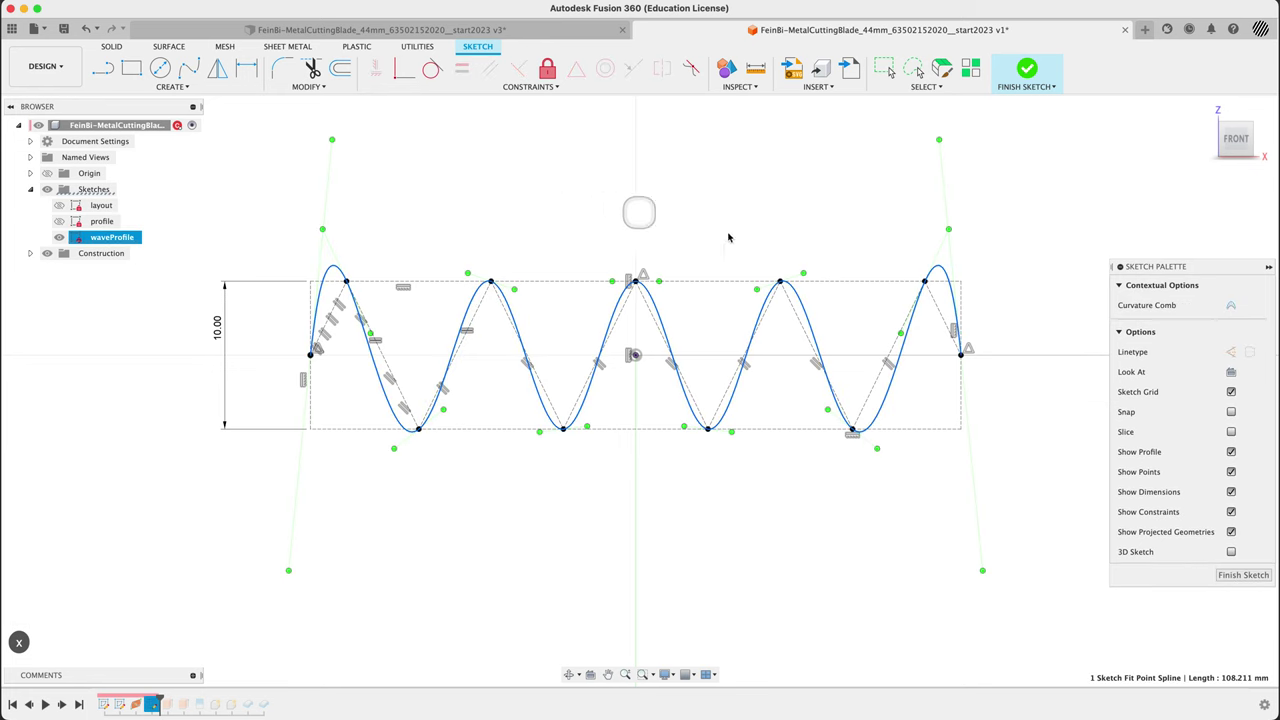
{"action": "left_click", "coordinate": [1235, 315]}
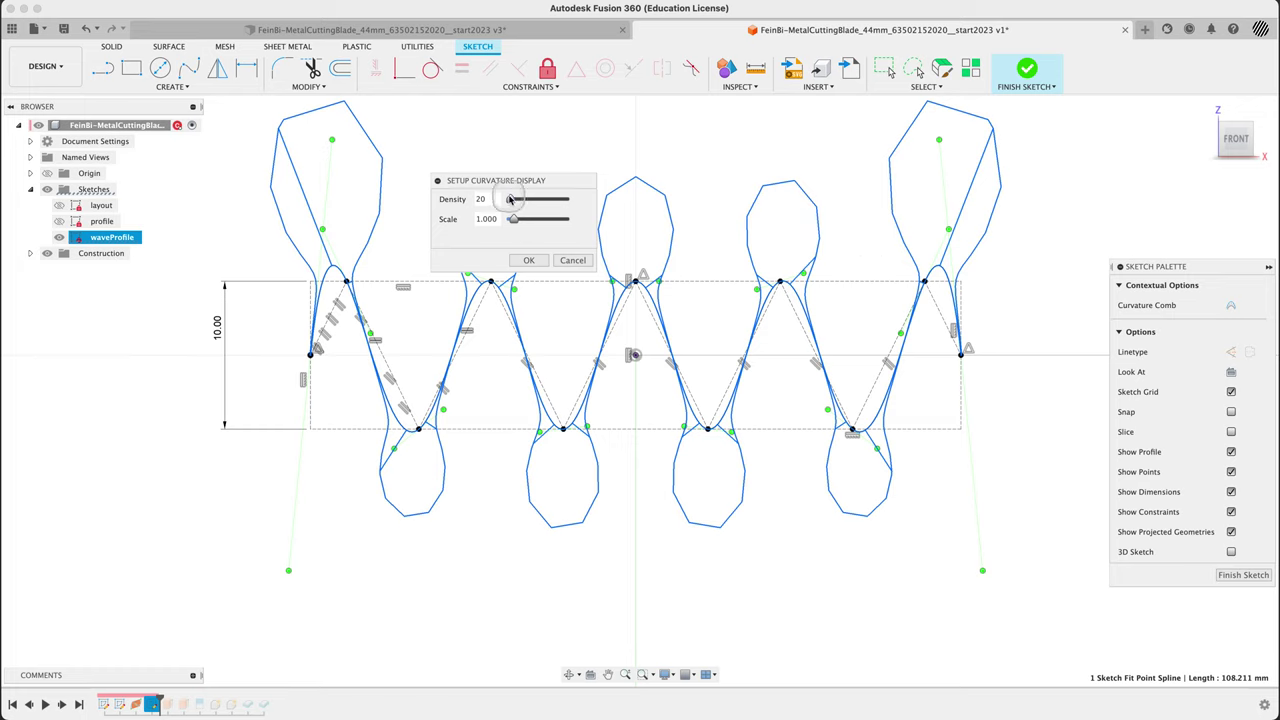
{"action": "left_click", "coordinate": [529, 261]}
Step: Rotate the spline's tangent at the second peak to even the lobes, then hide the curvature comb
{"action": "left_click_drag", "start_coordinate": [522, 283], "coordinate": [499, 297]}
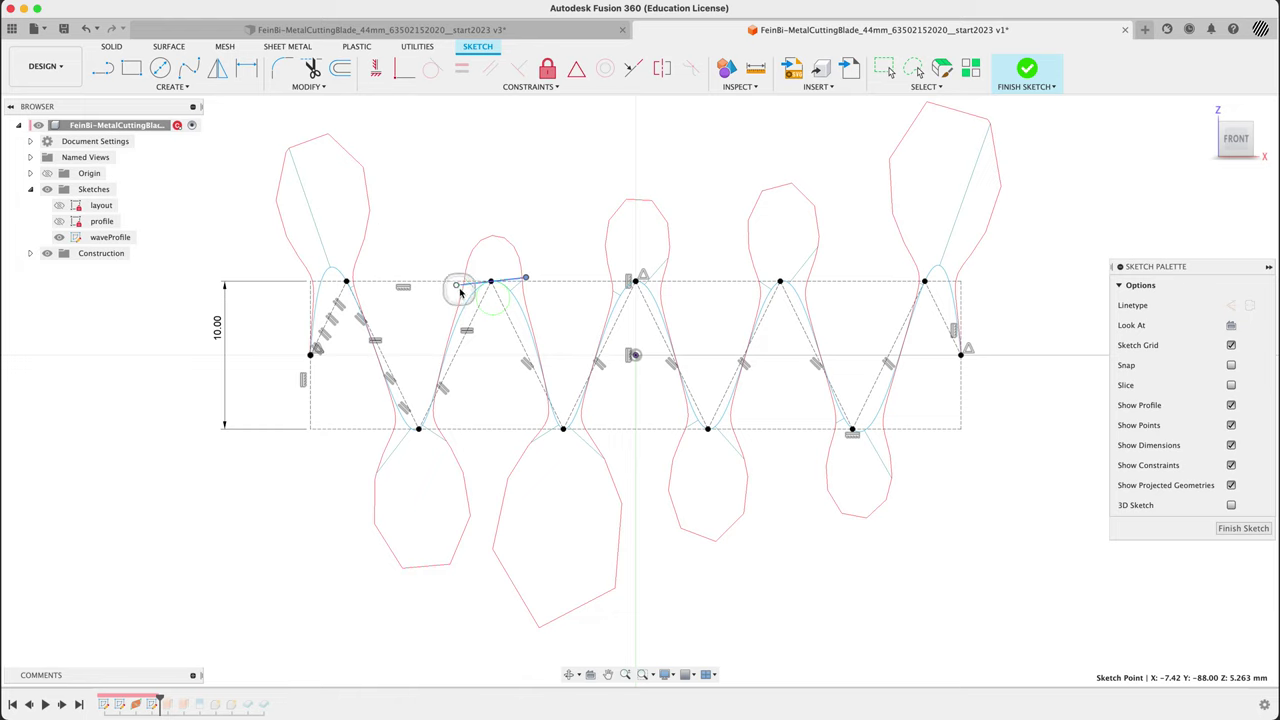
{"action": "left_click_drag", "start_coordinate": [458, 287], "coordinate": [462, 274]}
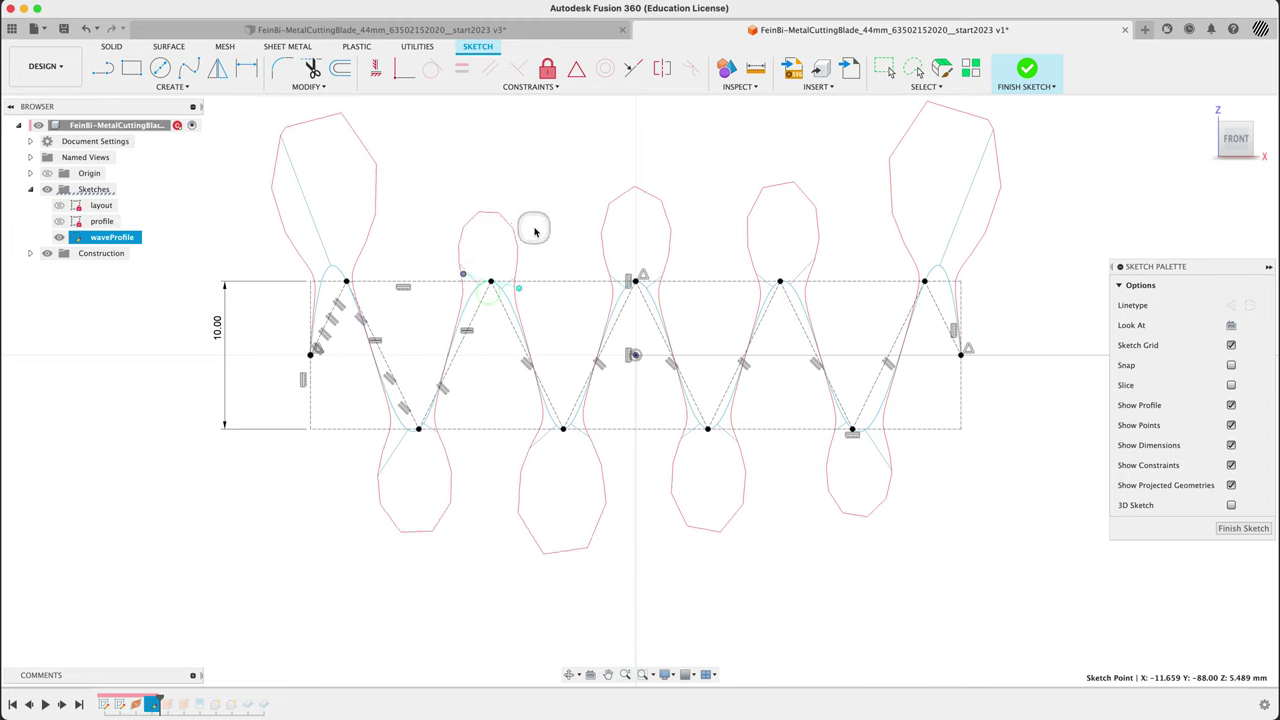
{"action": "left_click", "coordinate": [529, 223]}
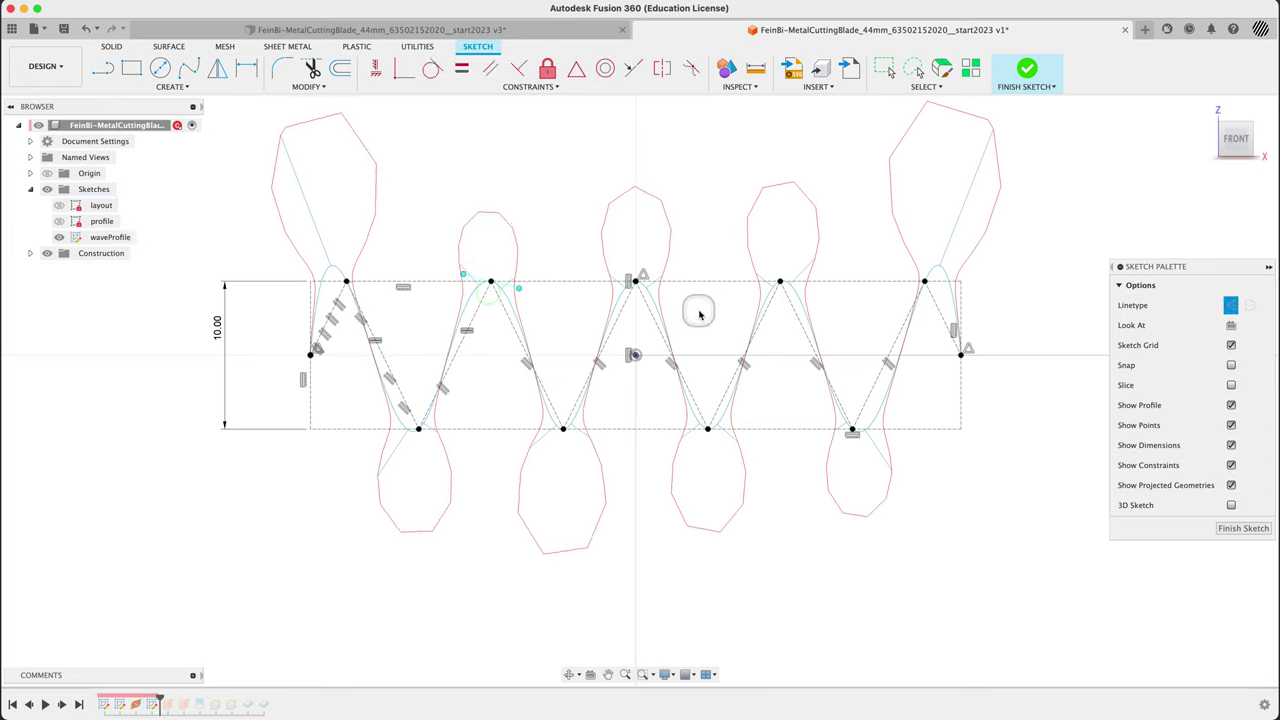
{"action": "left_click", "coordinate": [800, 303]}
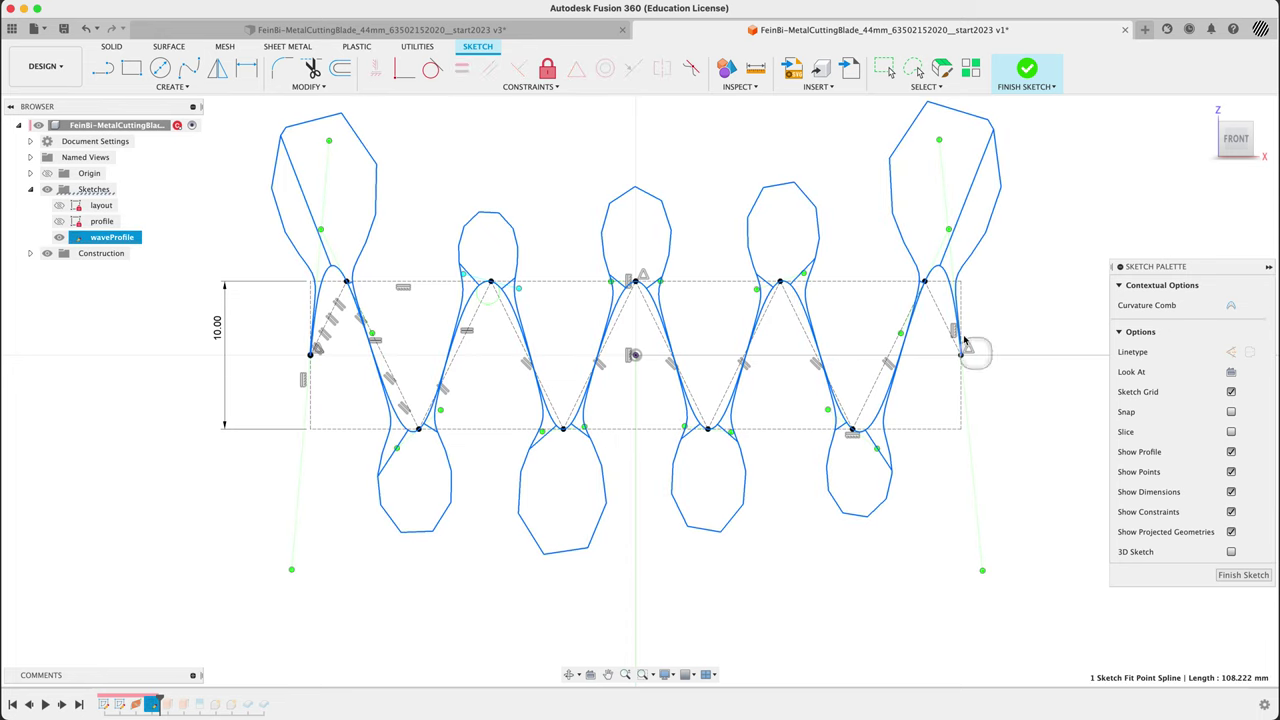
{"action": "left_click", "coordinate": [1231, 305]}
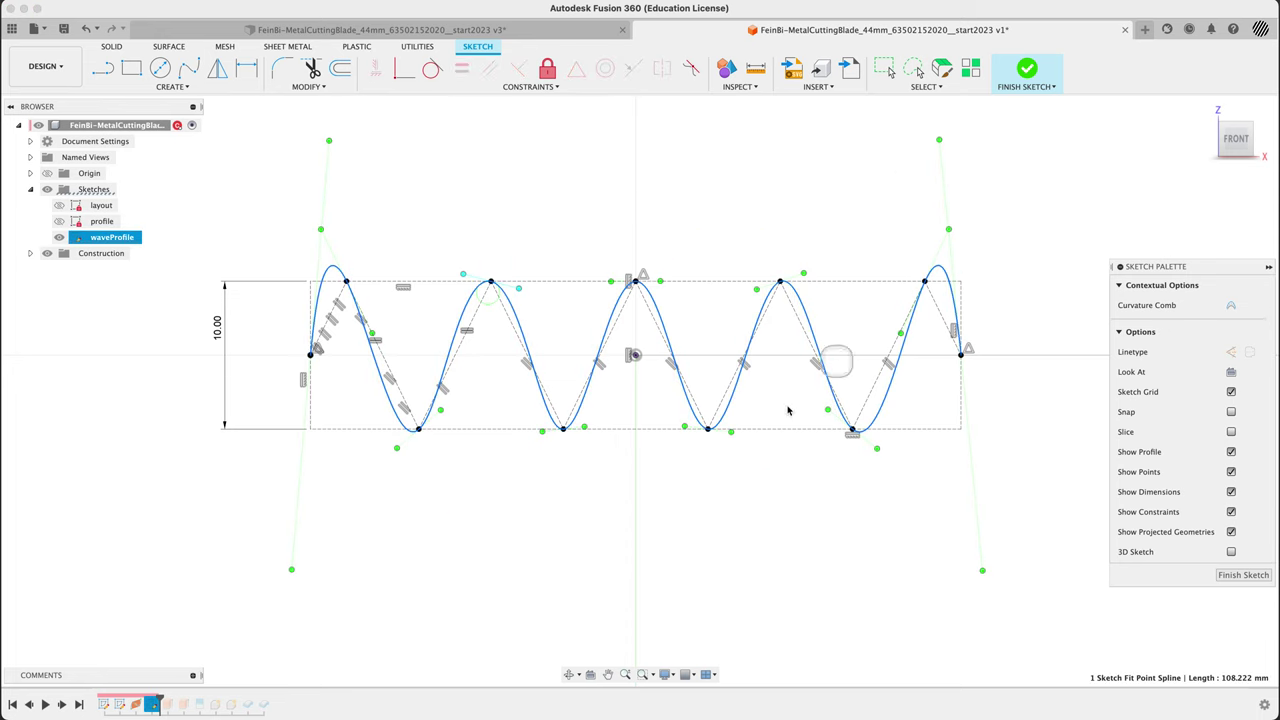
Step: Delete the wave spline, leaving only the dashed construction zigzag
{"action": "key", "text": "Delete"}
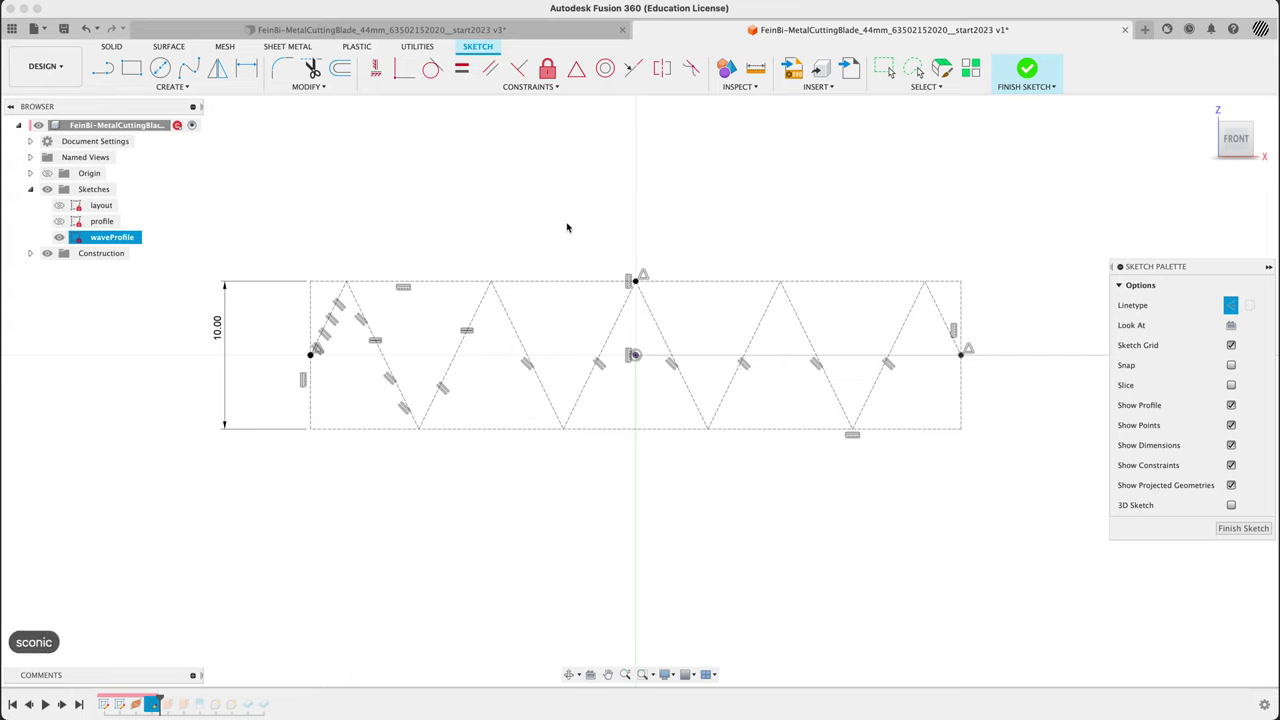
Step: Draw a rho 0.5 conic curve from the zigzag's left endpoint over the first peak
{"action": "key", "text": "s"}
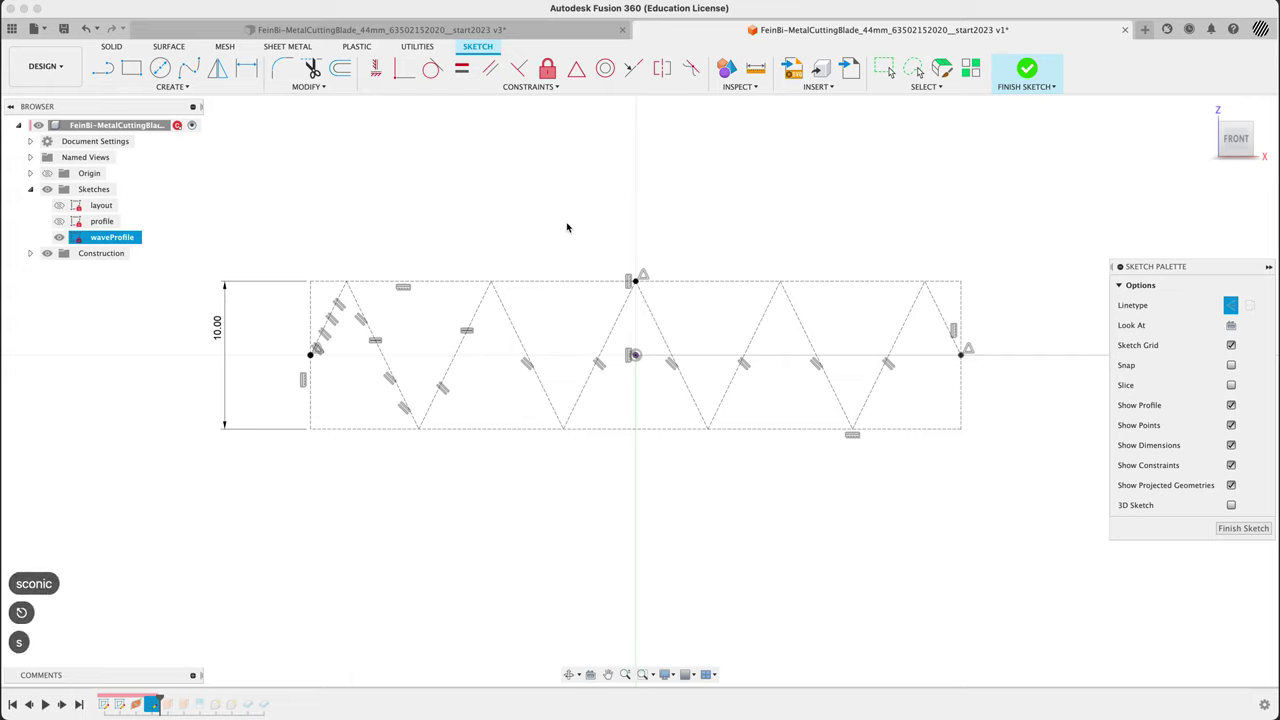
{"action": "type", "text": "s"}
{"action": "type", "text": "co"}
{"action": "type", "text": "nic"}
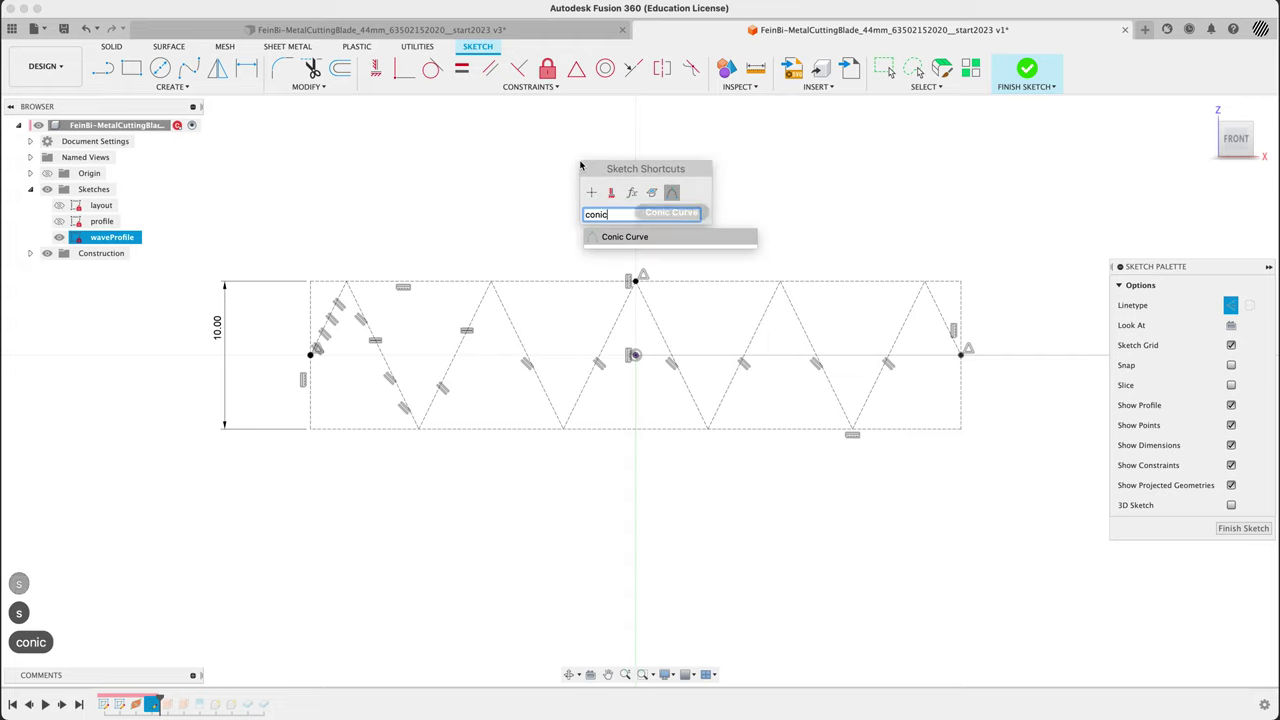
{"action": "key", "text": "Return"}
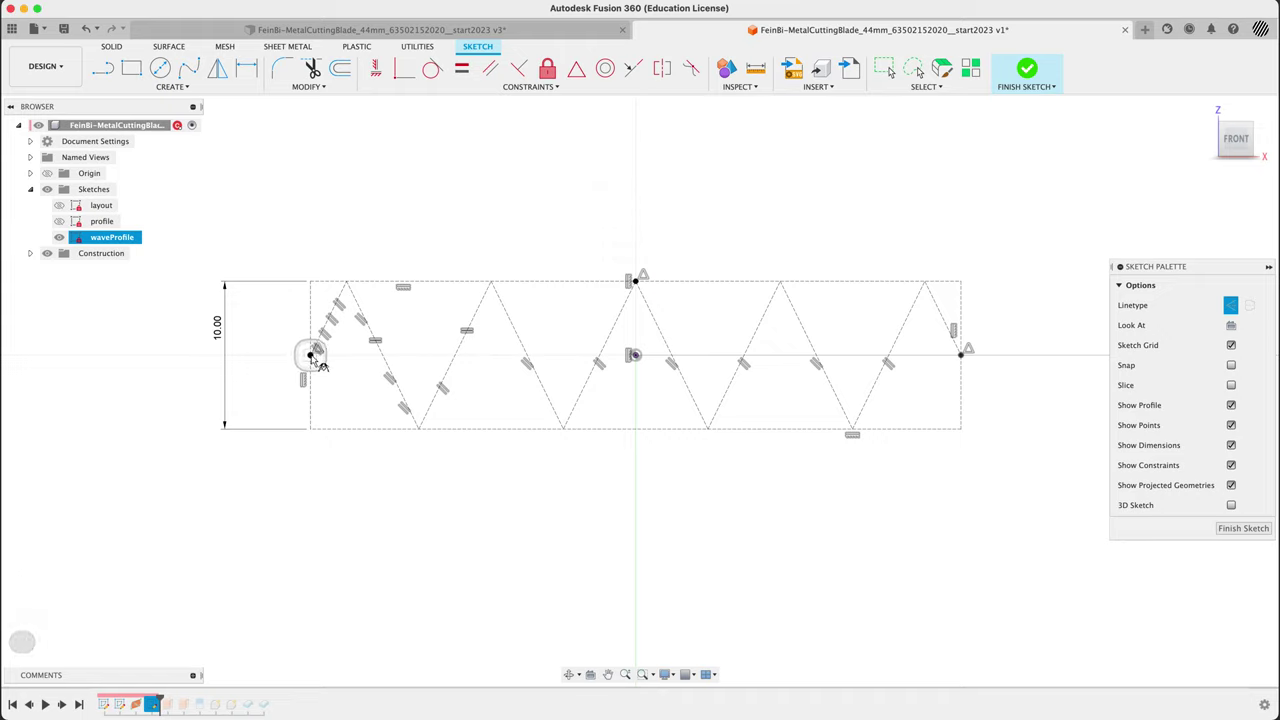
{"action": "left_click", "coordinate": [311, 355]}
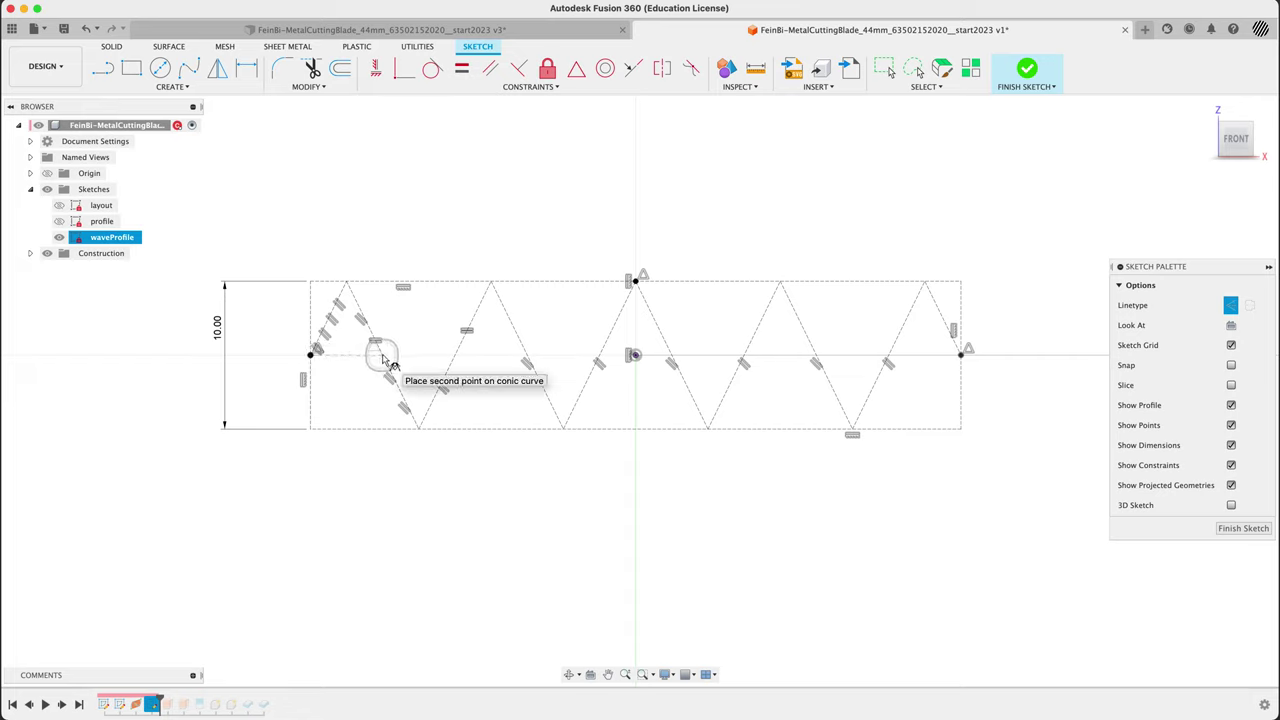
{"action": "left_click", "coordinate": [346, 284]}
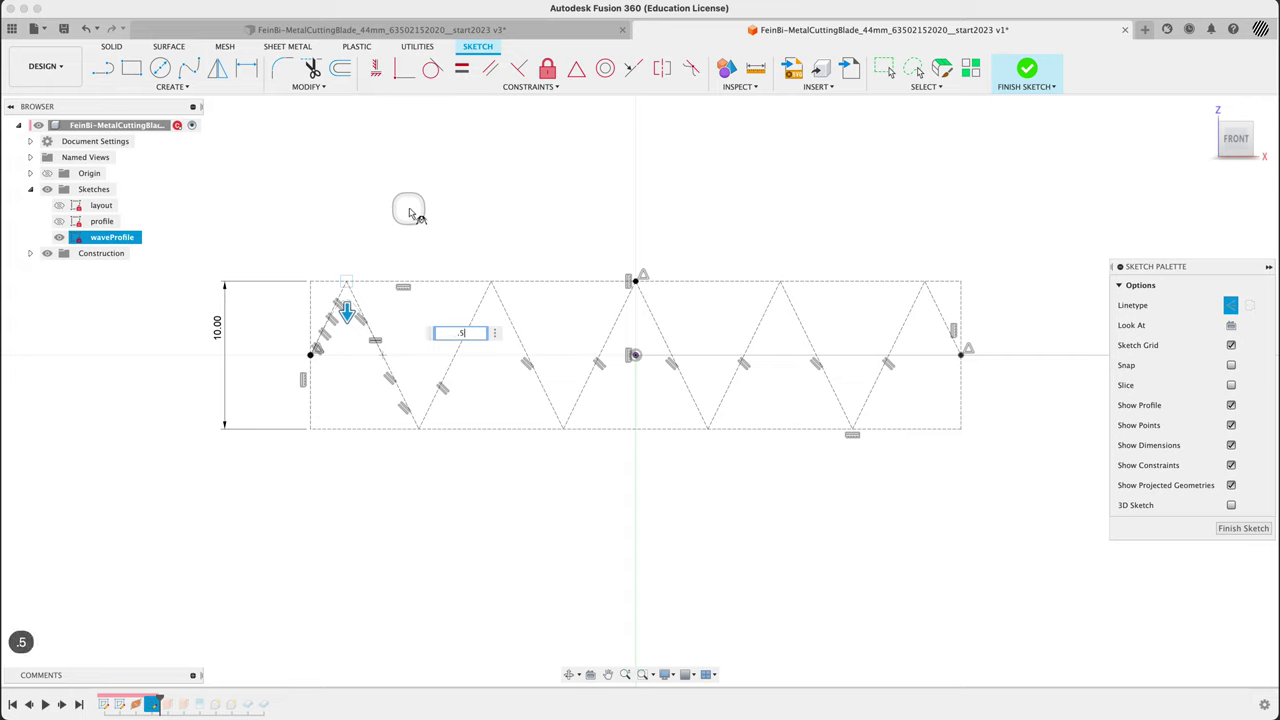
{"action": "key", "text": "Return"}
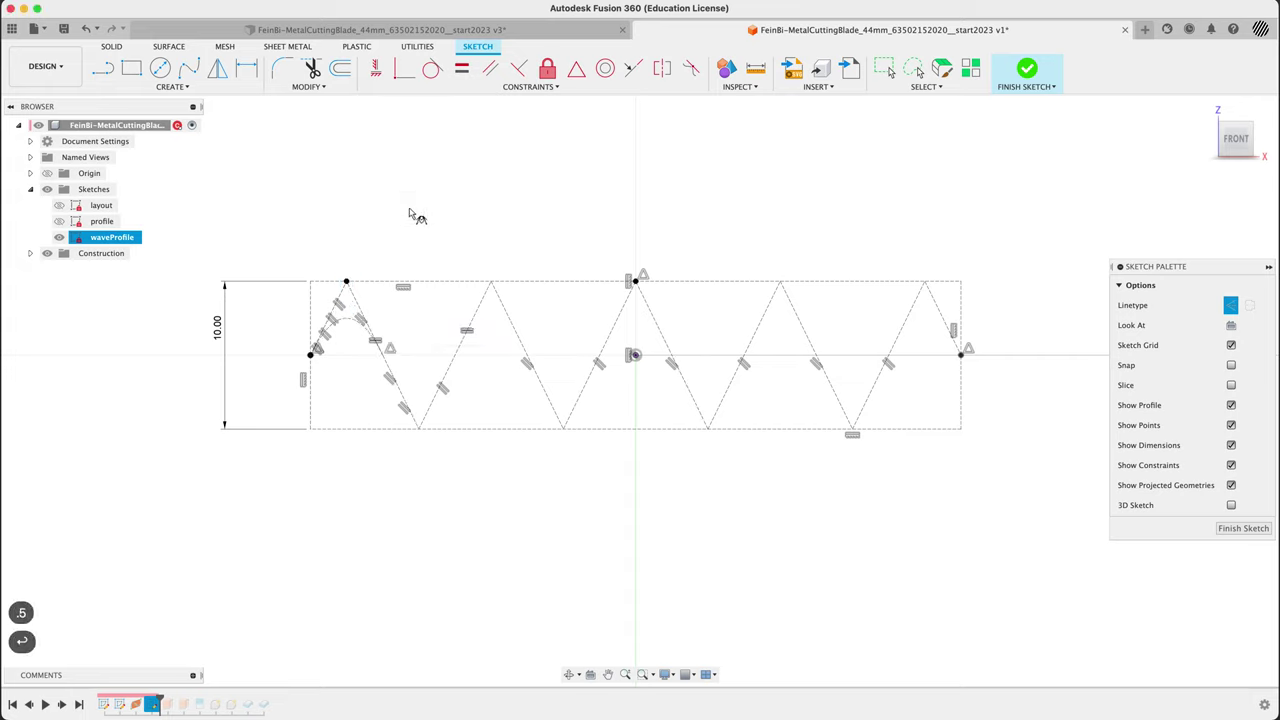
Step: Convert the conic from a construction line to a solid sketch line
{"action": "key", "text": "x"}
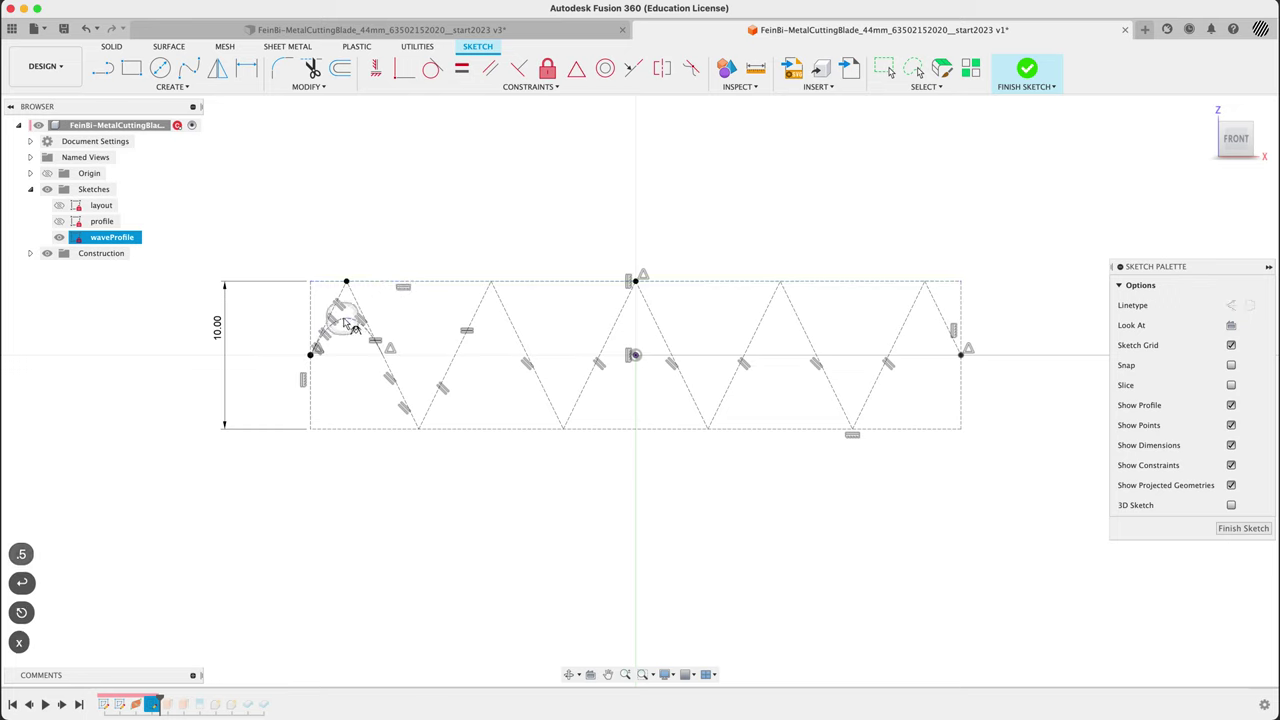
{"action": "left_click", "coordinate": [345, 322]}
{"action": "key", "text": "x"}
{"action": "left_click", "coordinate": [703, 219]}
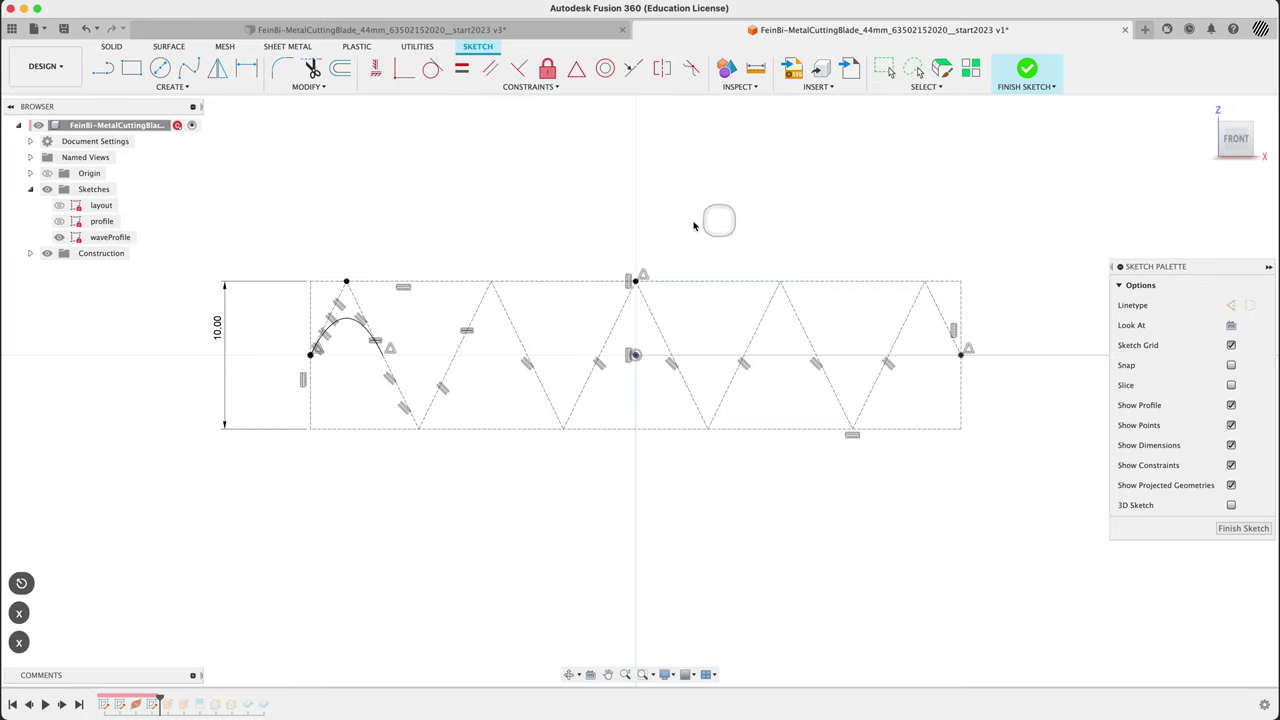
{"action": "left_click", "coordinate": [343, 327]}
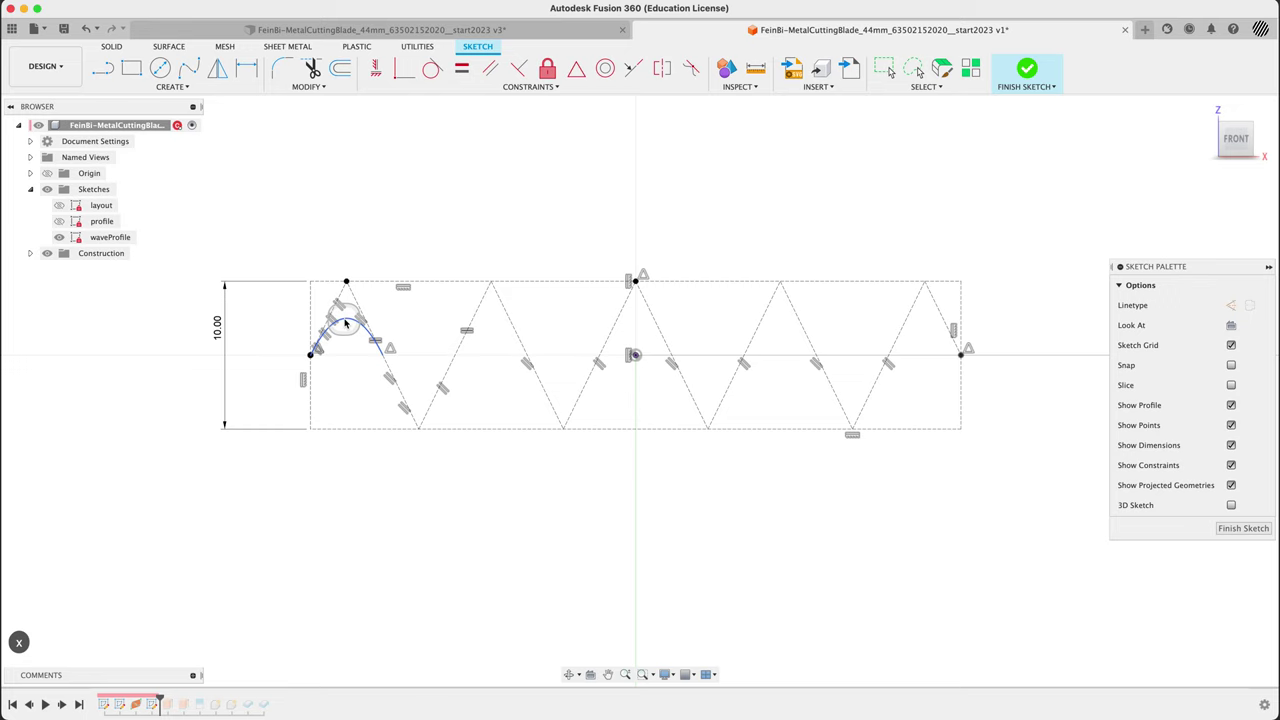
{"action": "scroll", "coordinate": [343, 328], "scroll_direction": "up", "scroll_amount": 5}
{"action": "left_click", "coordinate": [329, 177]}
{"action": "middle_click_drag", "start_coordinate": [329, 177], "coordinate": [495, 198]}
{"action": "left_click", "coordinate": [509, 318]}
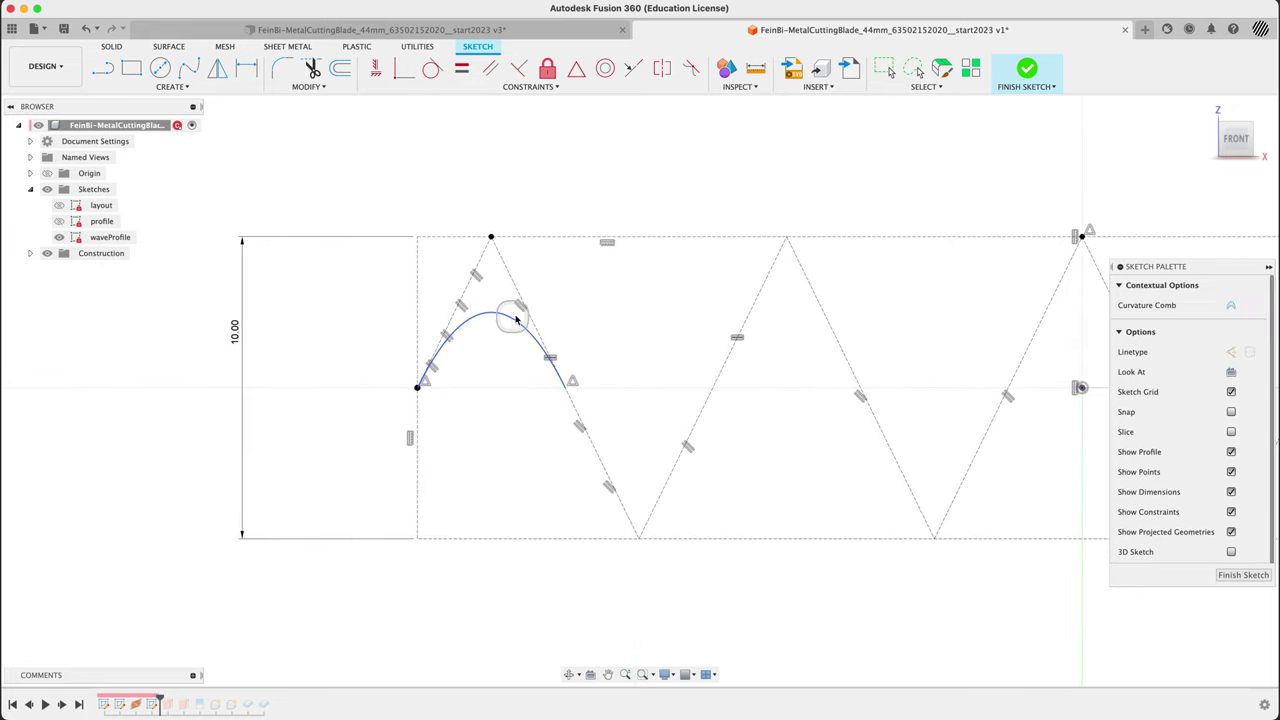
{"action": "left_click", "coordinate": [1237, 309]}
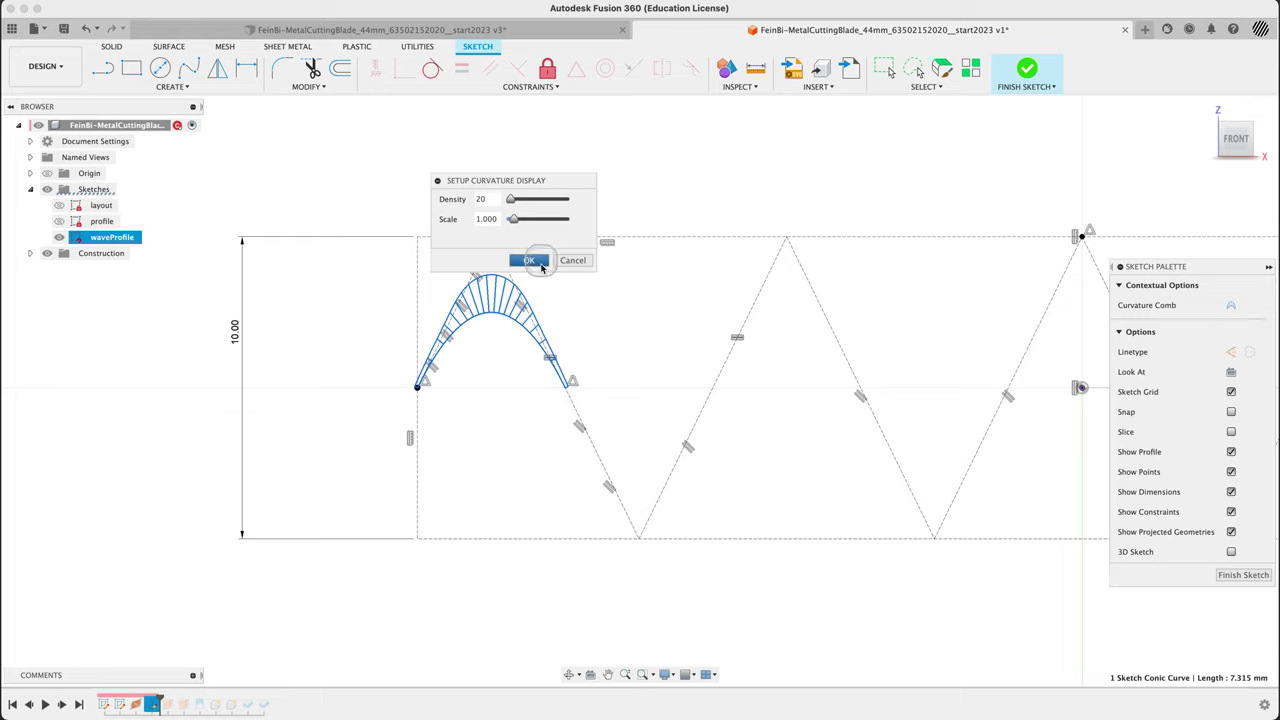
{"action": "left_click", "coordinate": [573, 260]}
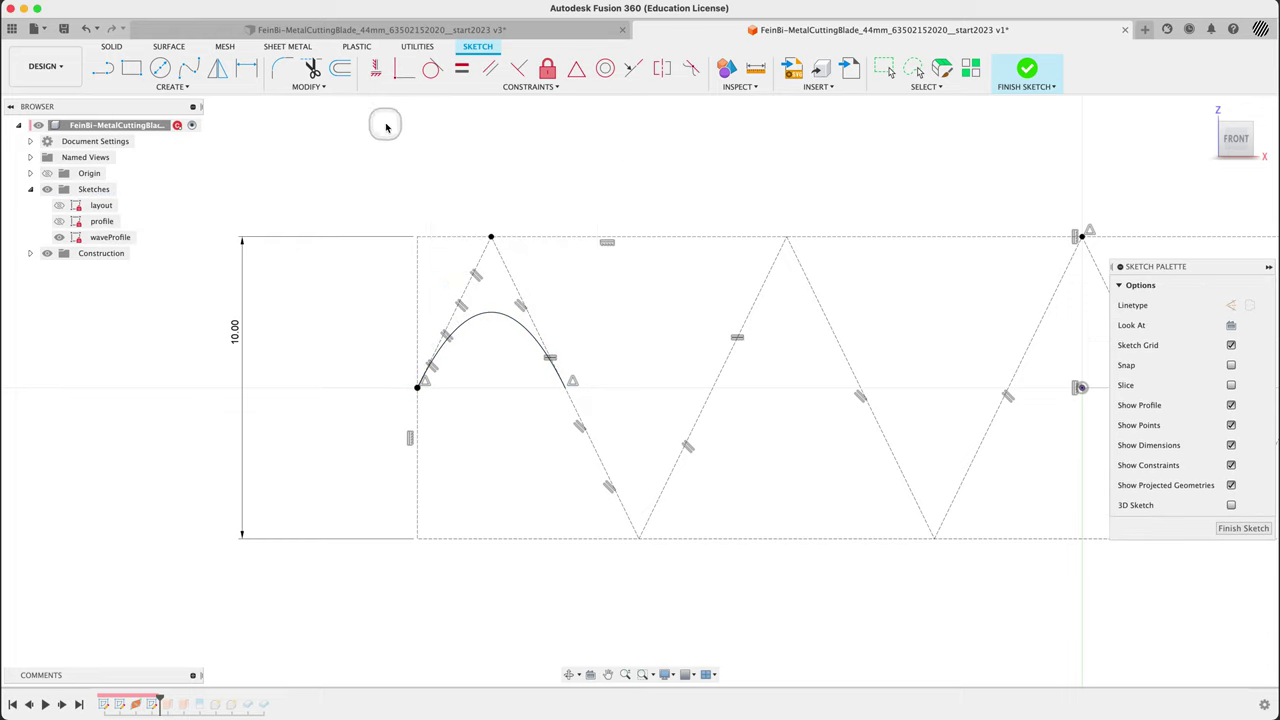
Step: Constrain the conic's apex vertically aligned with the zigzag peak
{"action": "left_click", "coordinate": [246, 68]}
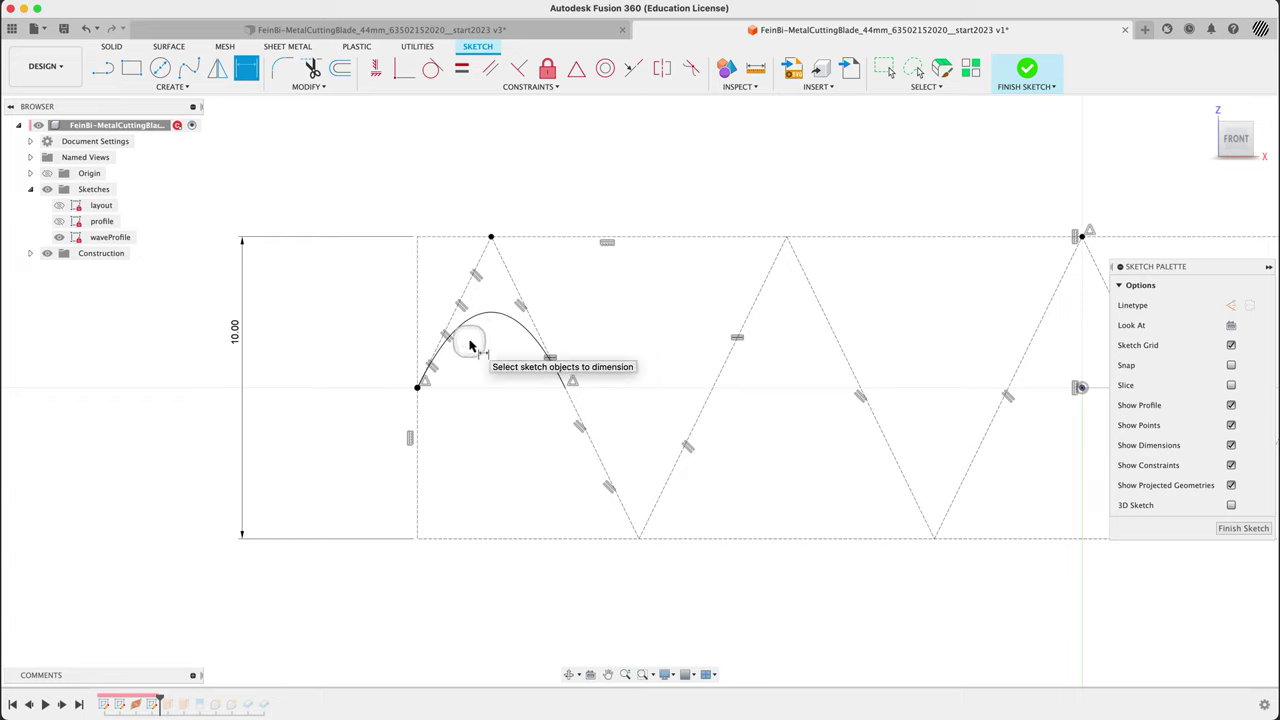
{"action": "key", "text": "s"}
{"action": "left_click", "coordinate": [498, 296]}
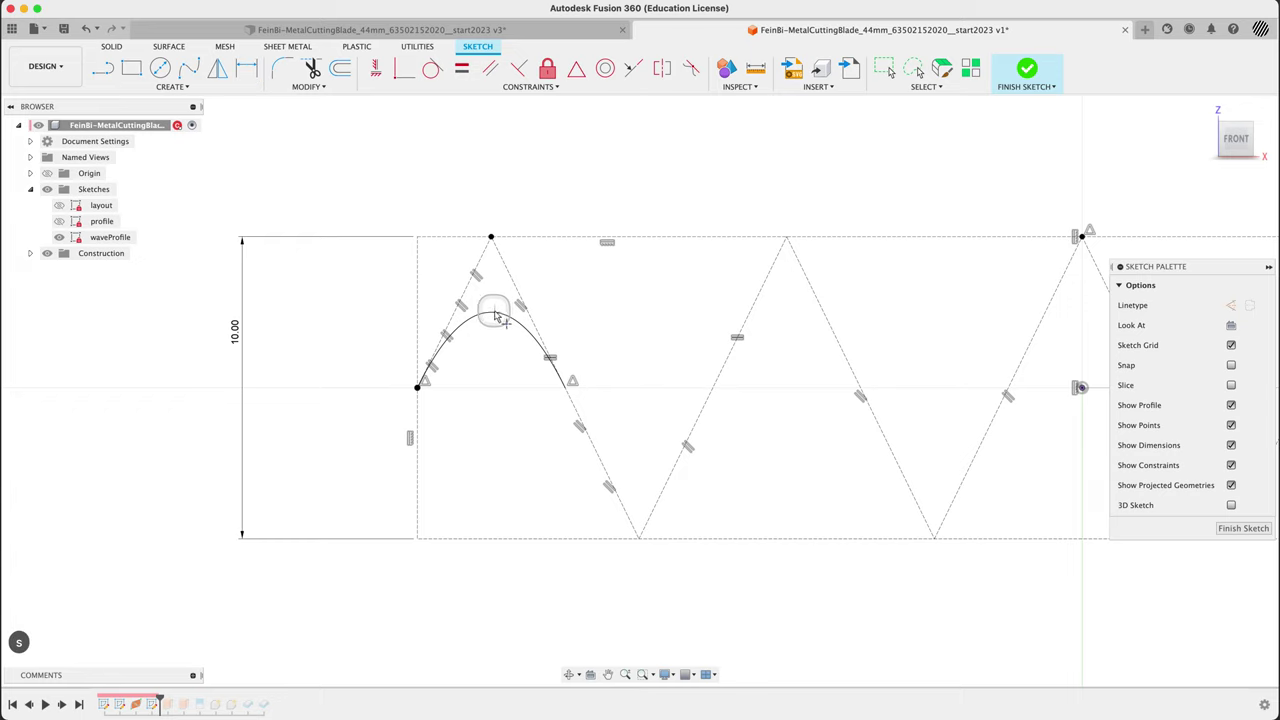
{"action": "left_click", "coordinate": [376, 68]}
{"action": "left_click", "coordinate": [490, 236]}
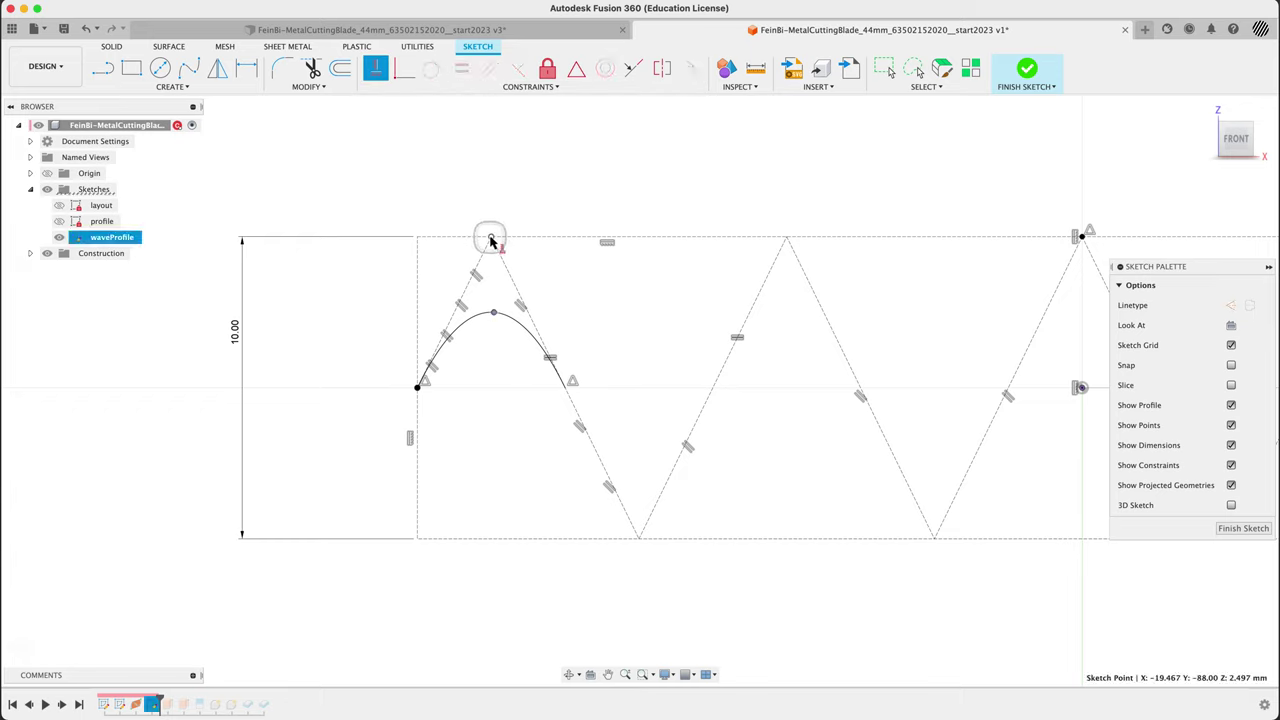
Step: Add a driven 2.50 height dimension from the conic apex to its left endpoint
{"action": "key", "text": "d"}
{"action": "left_click", "coordinate": [493, 315]}
{"action": "left_click", "coordinate": [418, 387]}
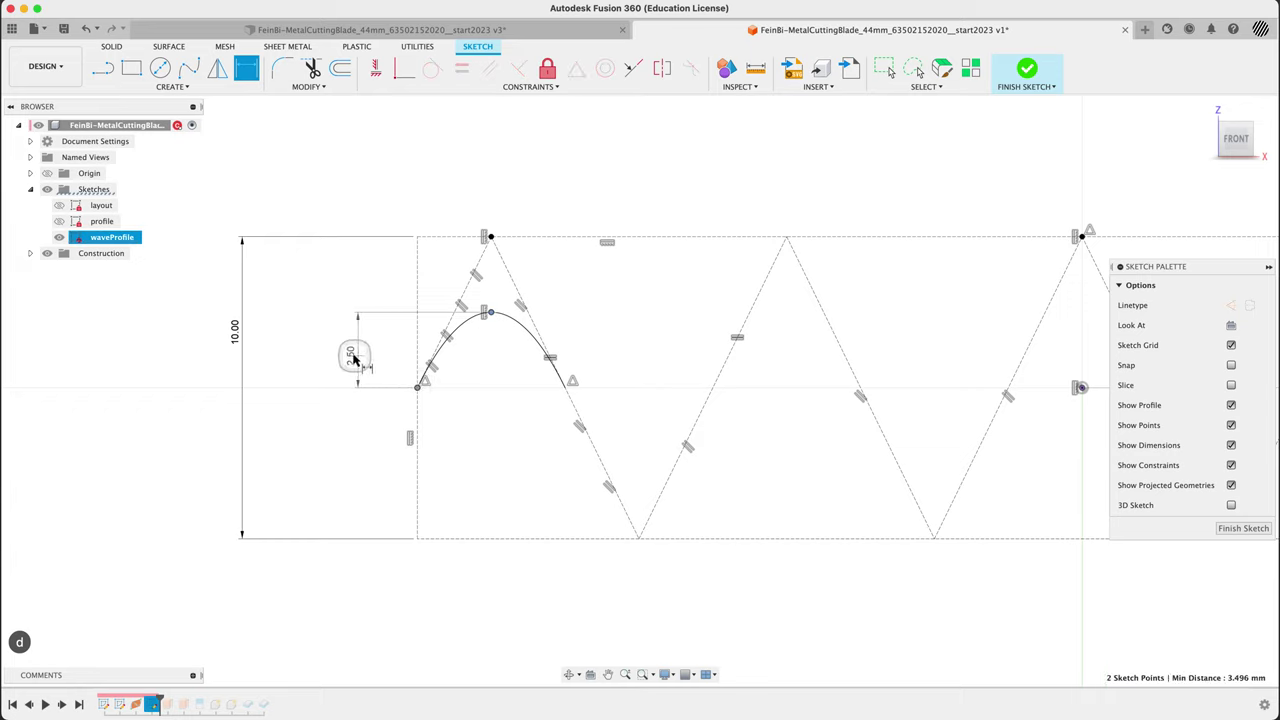
{"action": "left_click", "coordinate": [302, 405]}
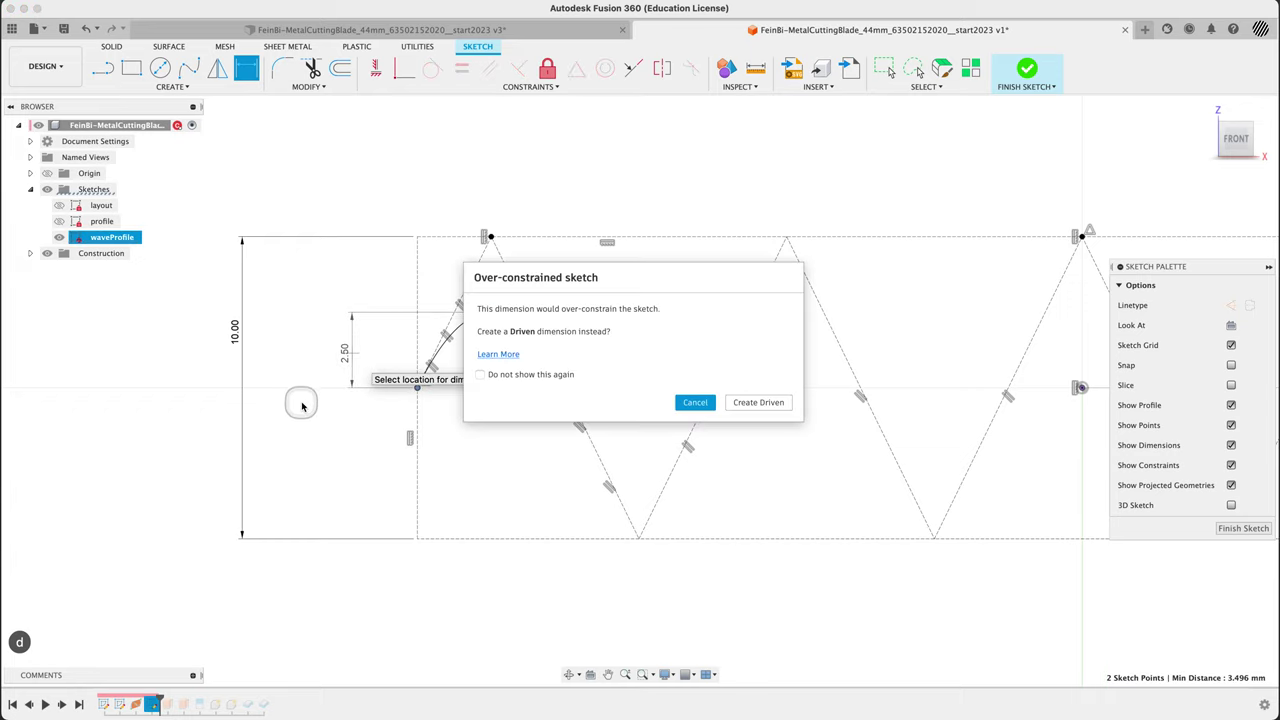
{"action": "left_click", "coordinate": [758, 402]}
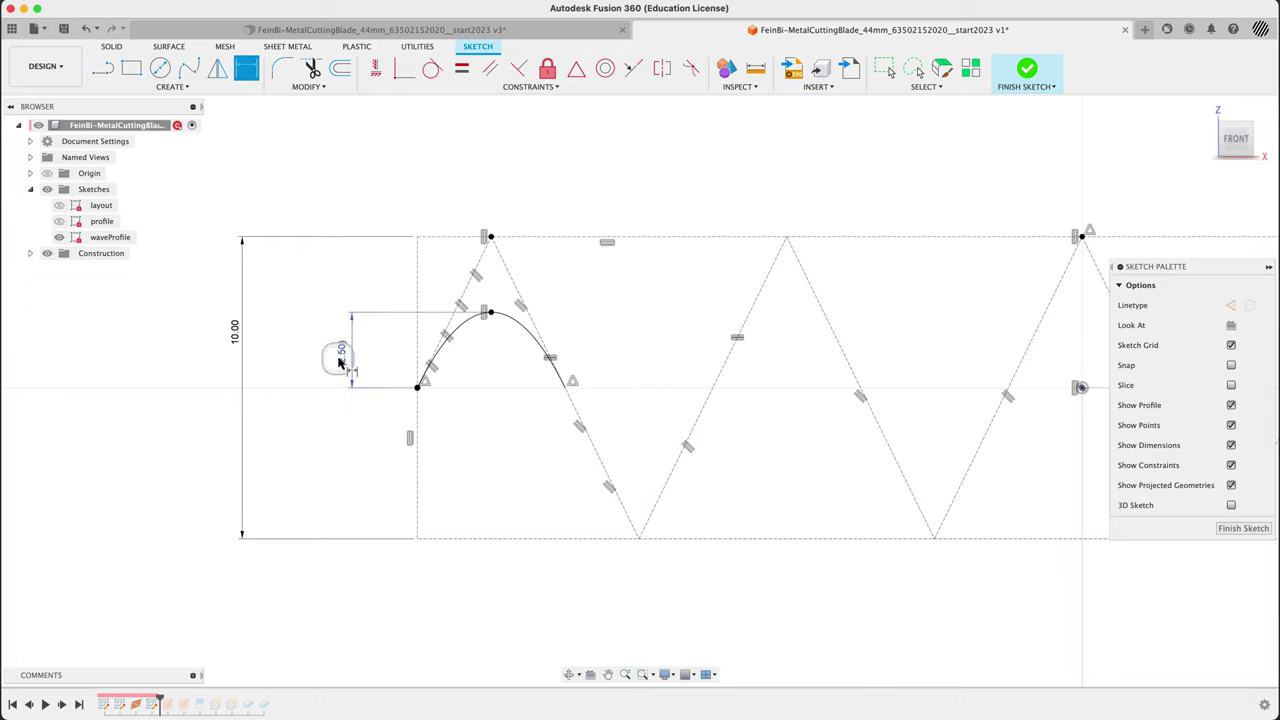
{"action": "key", "text": "Escape"}
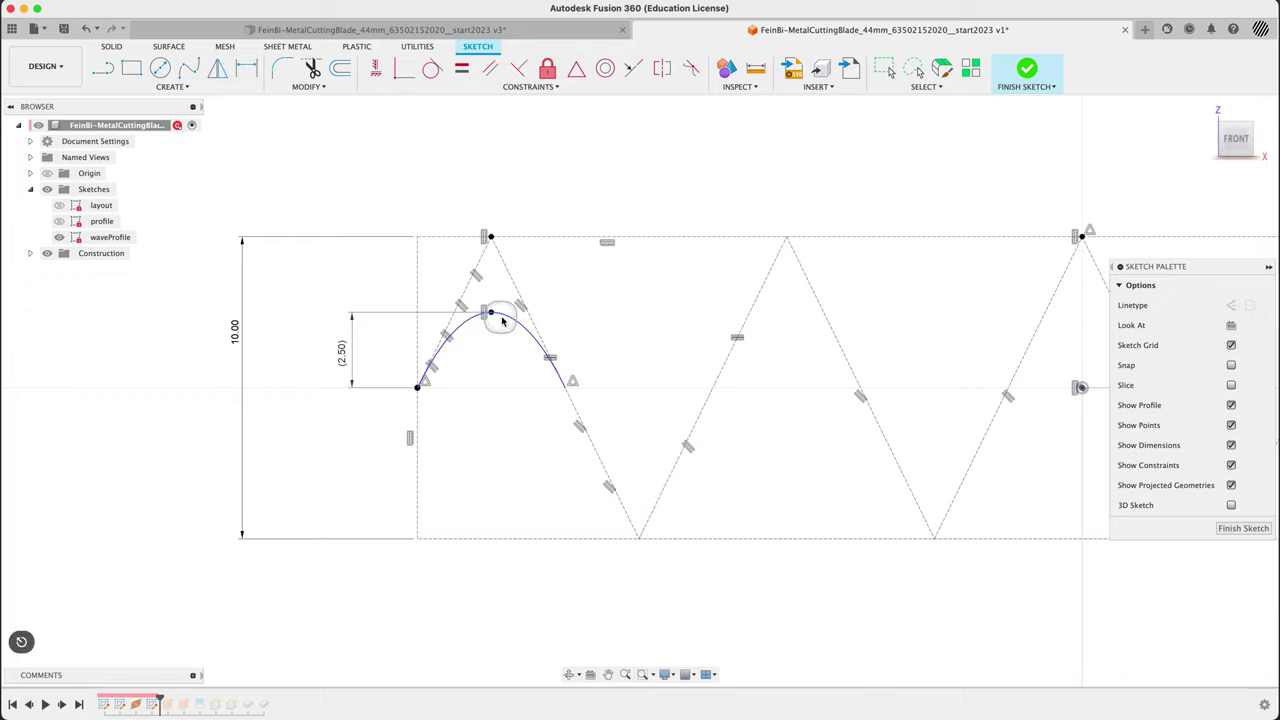
Step: Try a conic rho of 0.75, then undo back to 0.5
{"action": "left_click", "coordinate": [505, 318]}
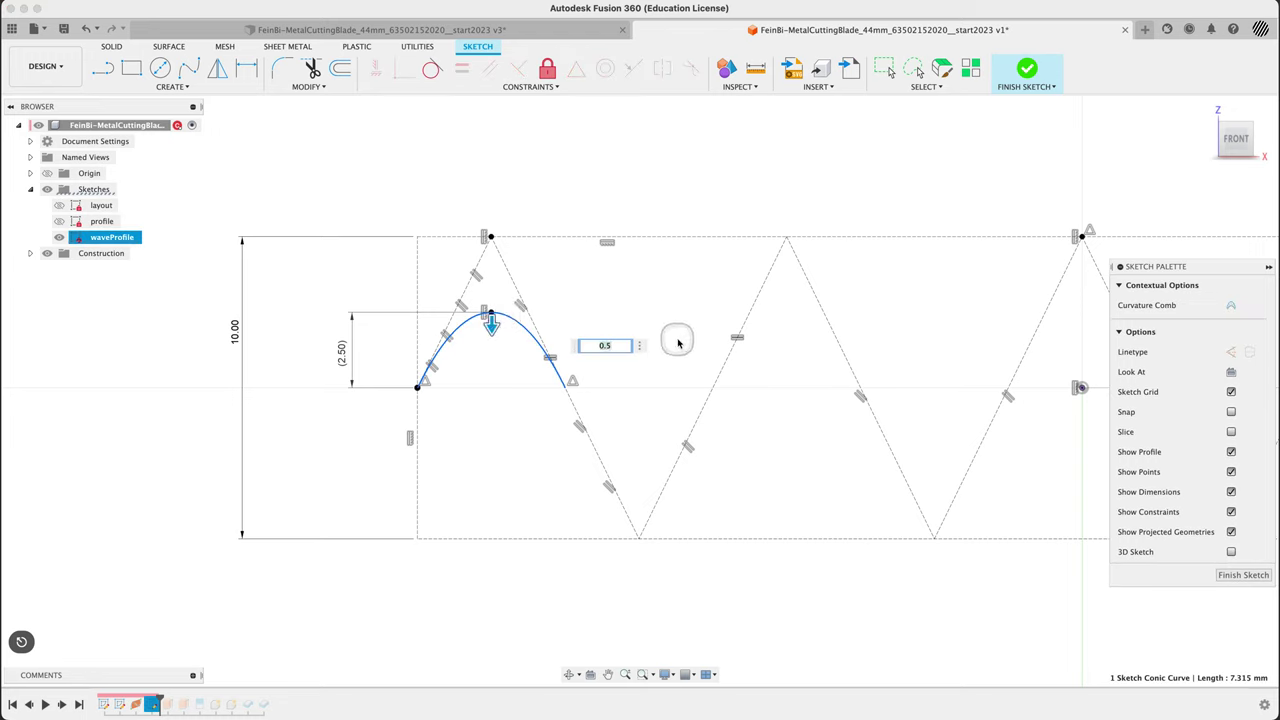
{"action": "type", "text": ".75"}
{"action": "key", "text": "Return"}
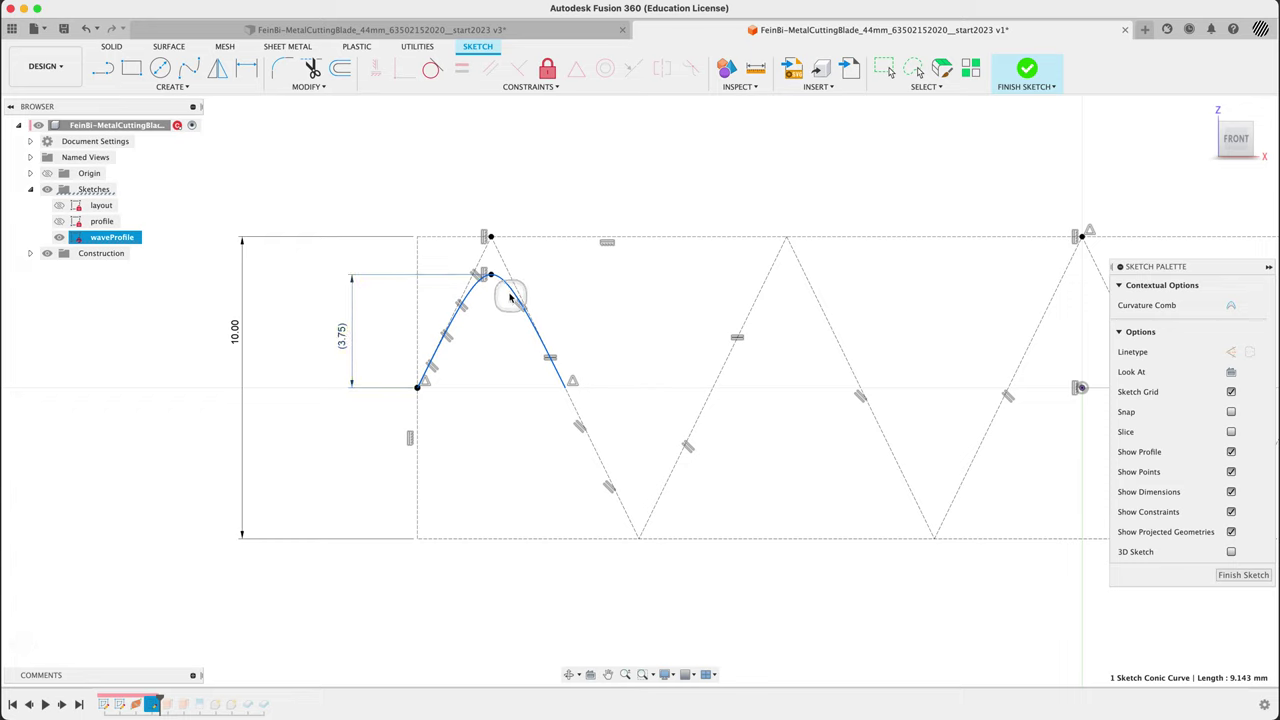
{"action": "key", "text": "super+z"}
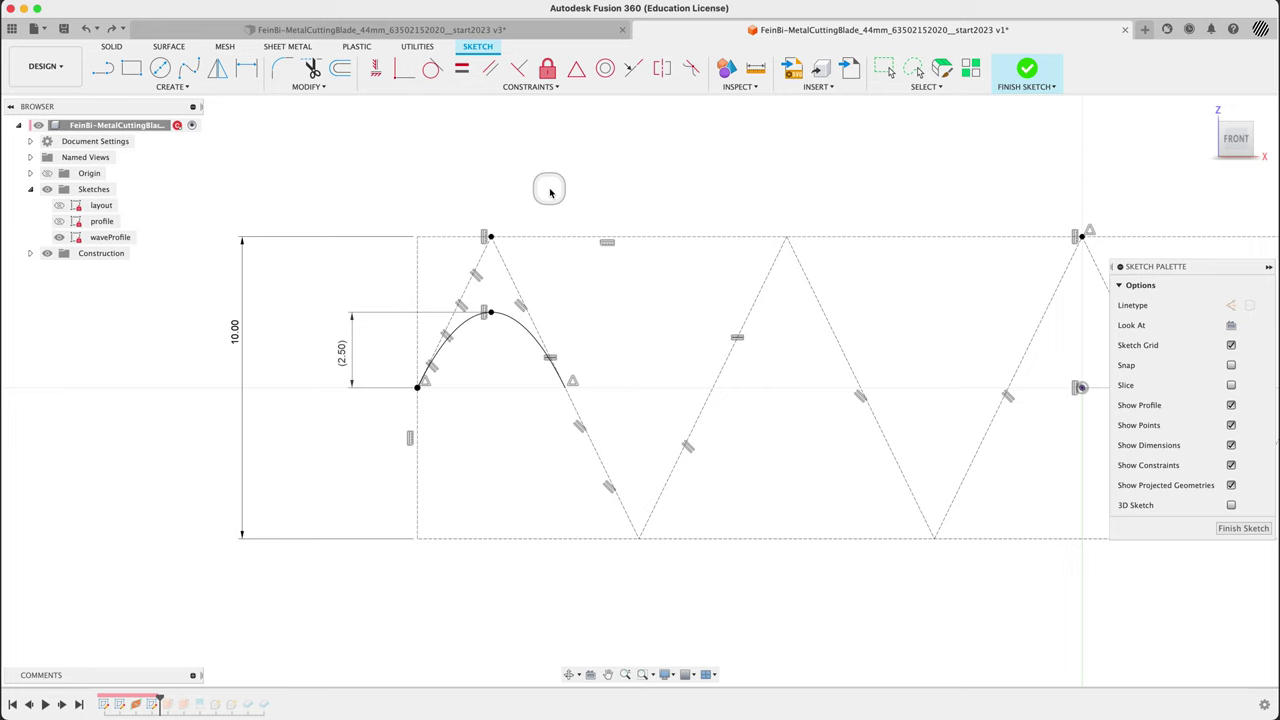
{"action": "type", "text": "spa"}
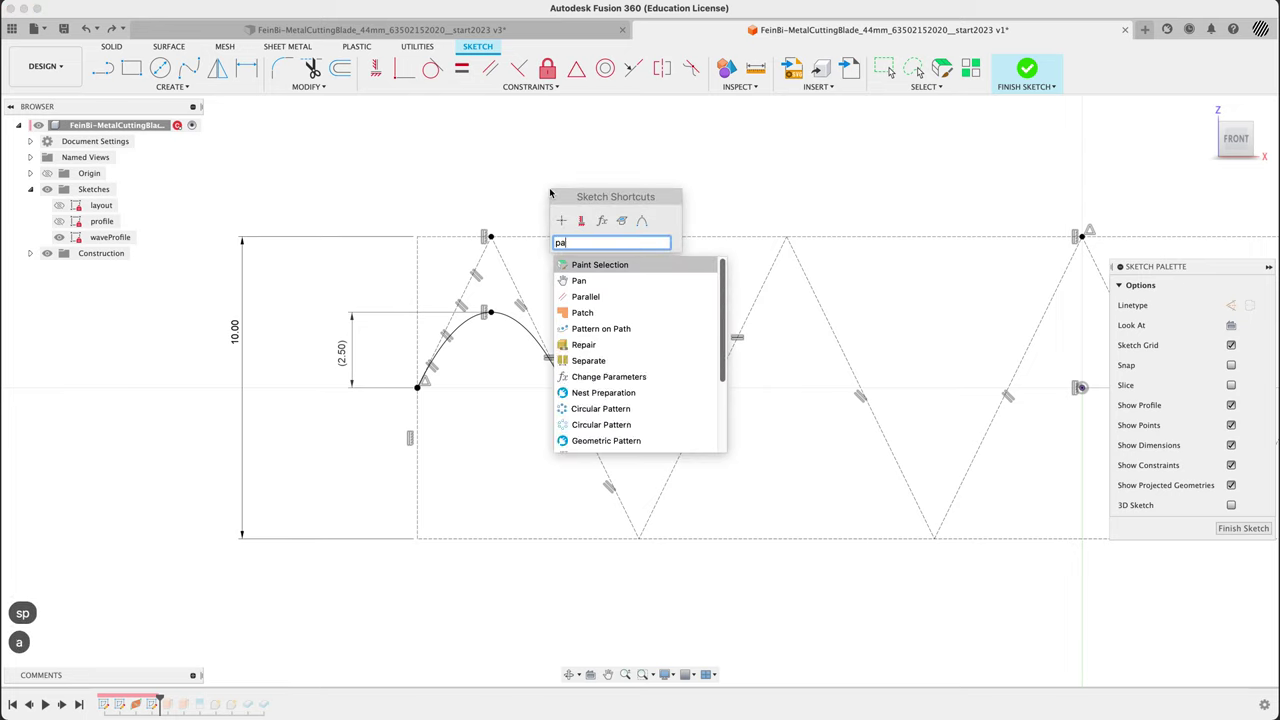
{"action": "type", "text": "tt"}
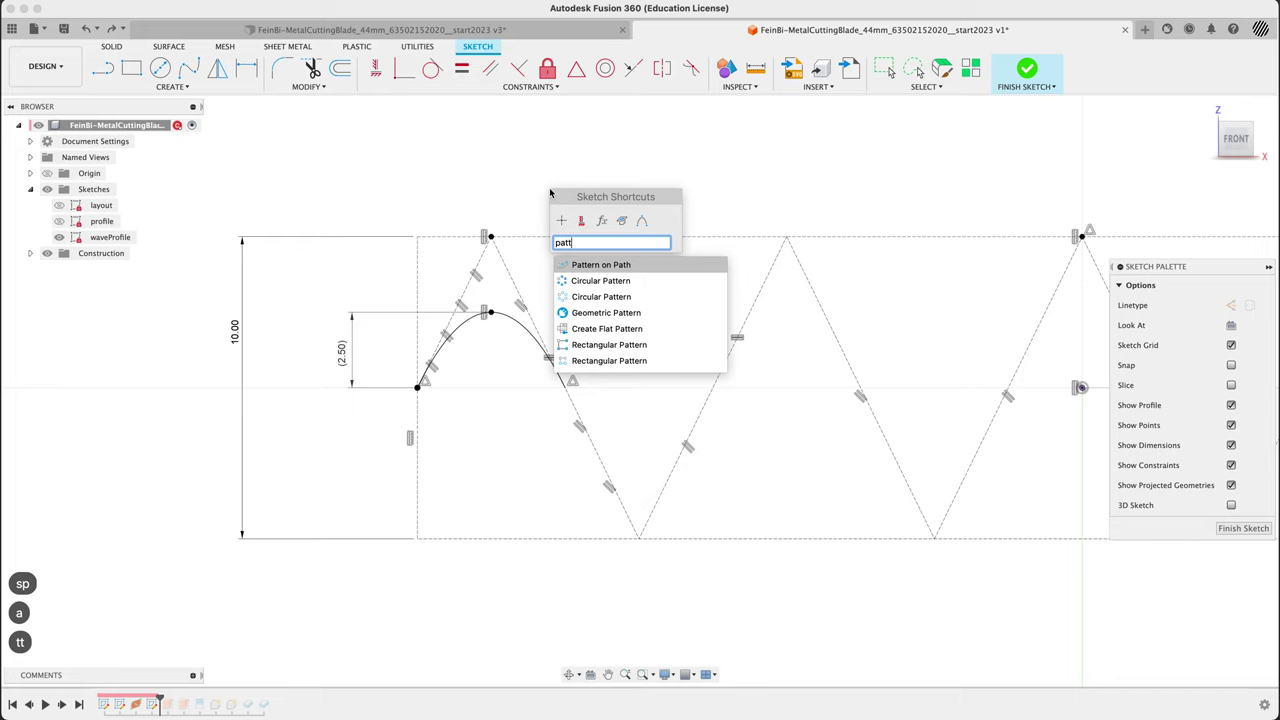
{"action": "key", "text": "Down"}
{"action": "key", "text": "Down"}
{"action": "key", "text": "Down"}
{"action": "key", "text": "Down"}
{"action": "key", "text": "Down"}
{"action": "key", "text": "Down"}
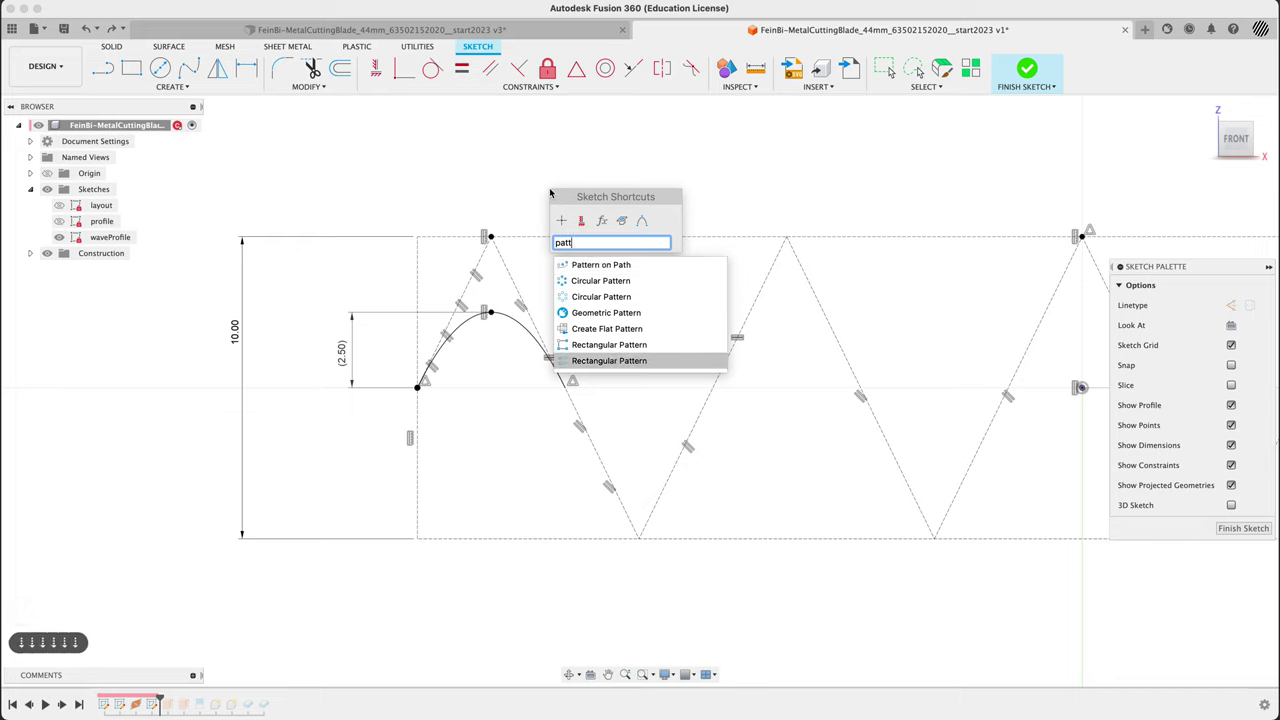
{"action": "key", "text": "Return"}
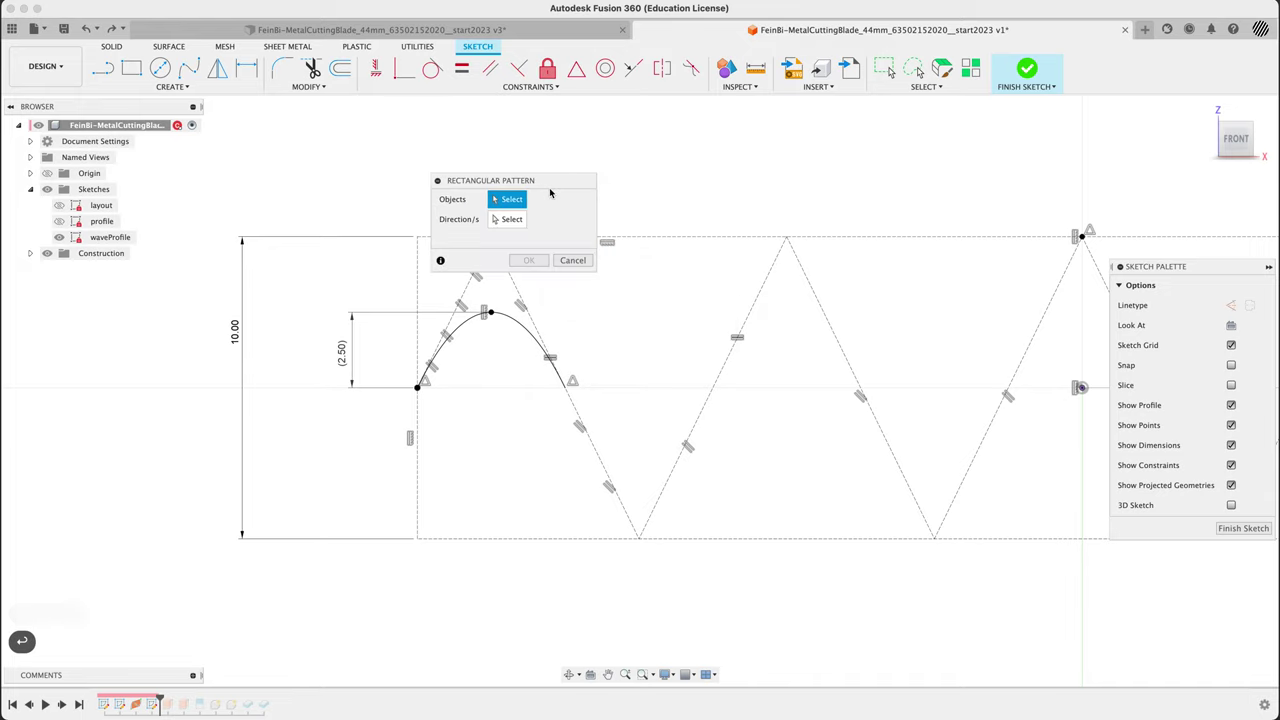
{"action": "left_click_drag", "start_coordinate": [547, 188], "coordinate": [509, 161]}
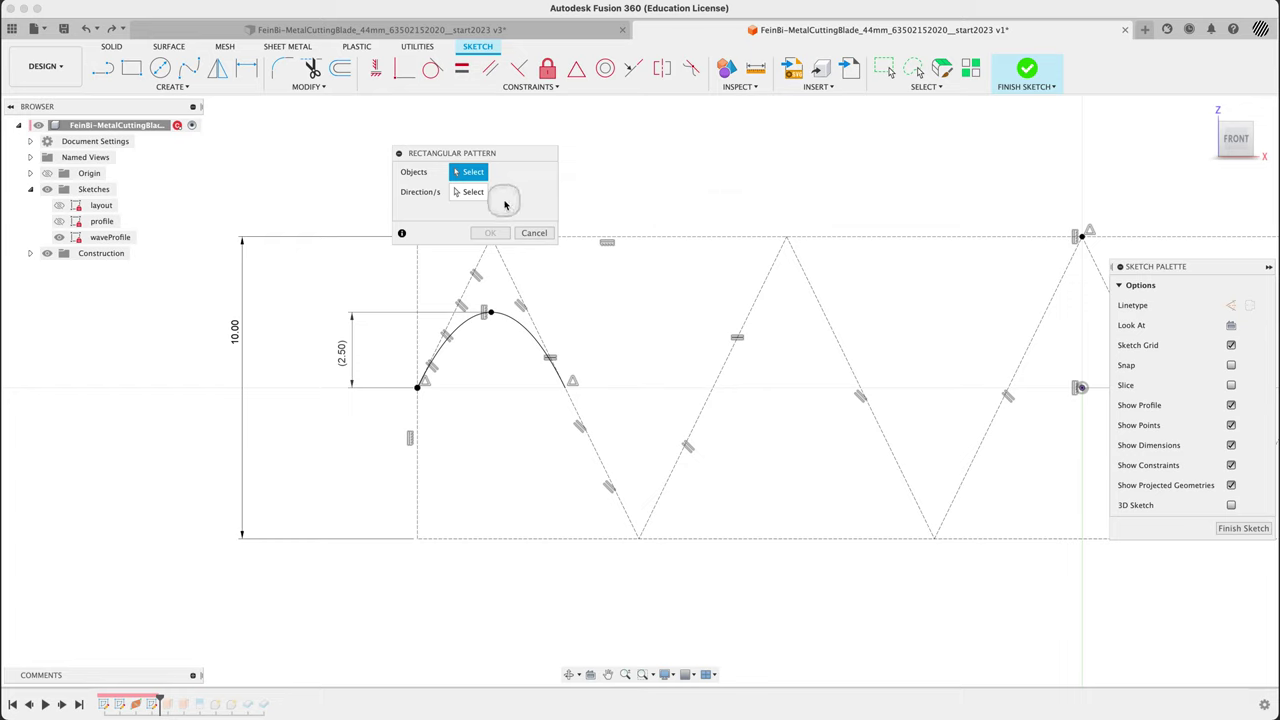
{"action": "left_click", "coordinate": [533, 233]}
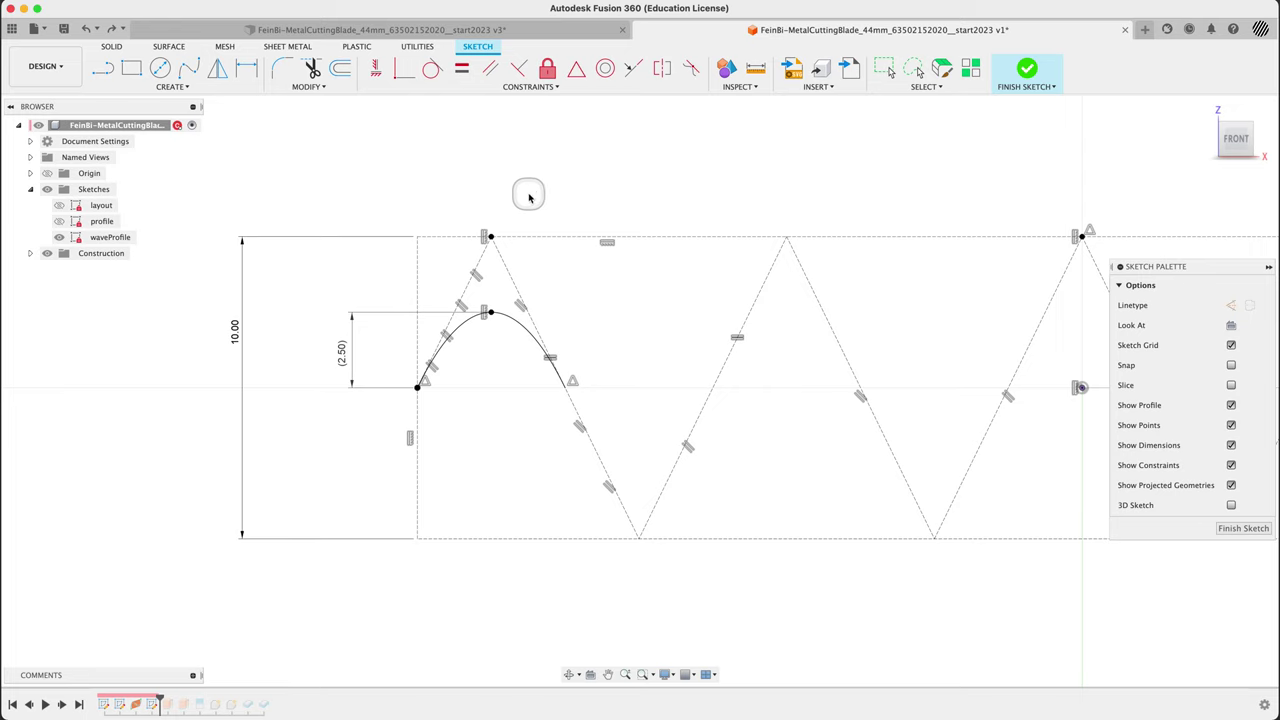
{"action": "scroll", "coordinate": [418, 206], "scroll_direction": "down", "scroll_amount": 1}
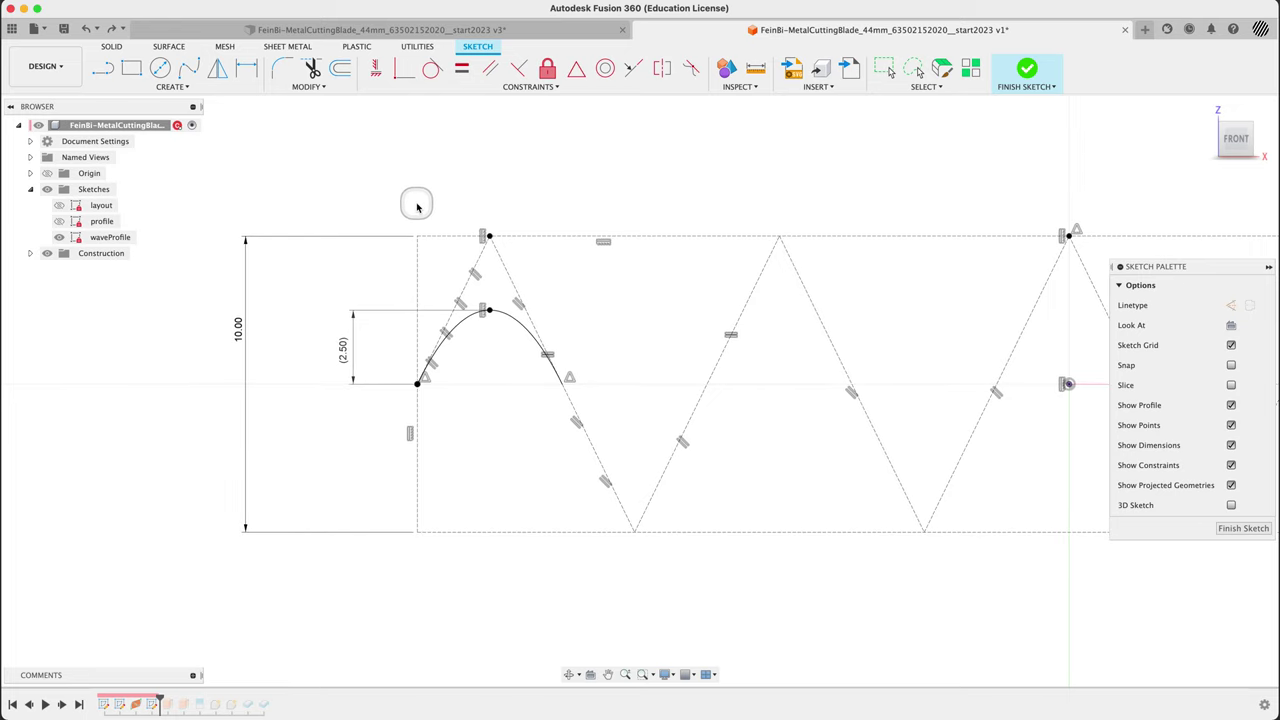
{"action": "right_click", "coordinate": [564, 207]}
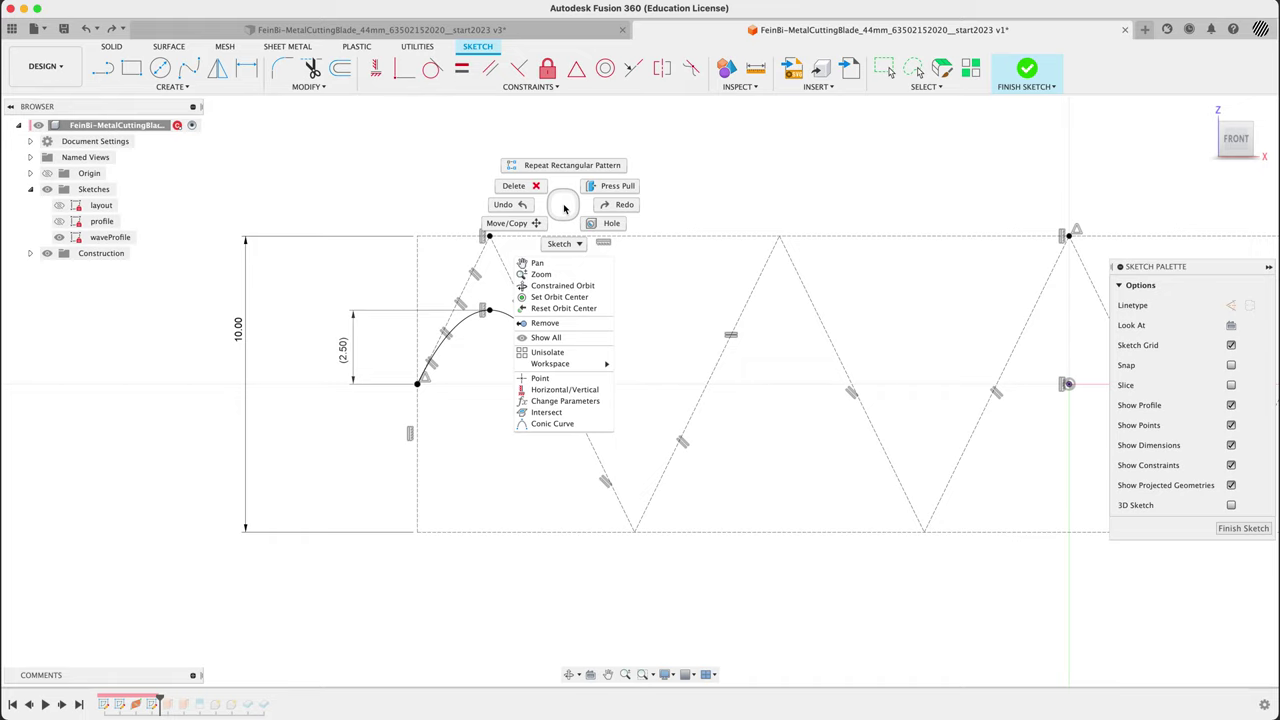
Step: Pin Conic Curve to the Sketch Shortcuts
{"action": "left_click", "coordinate": [564, 207]}
{"action": "key", "text": "s"}
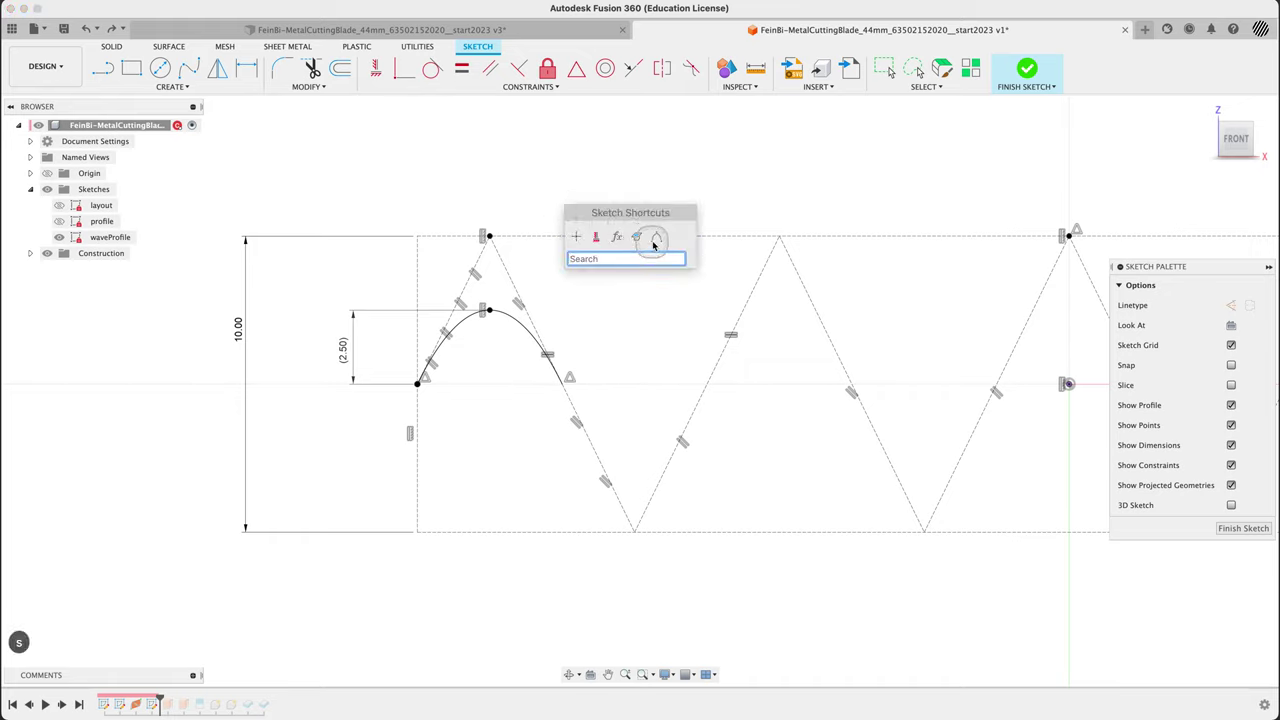
{"action": "left_click", "coordinate": [656, 238]}
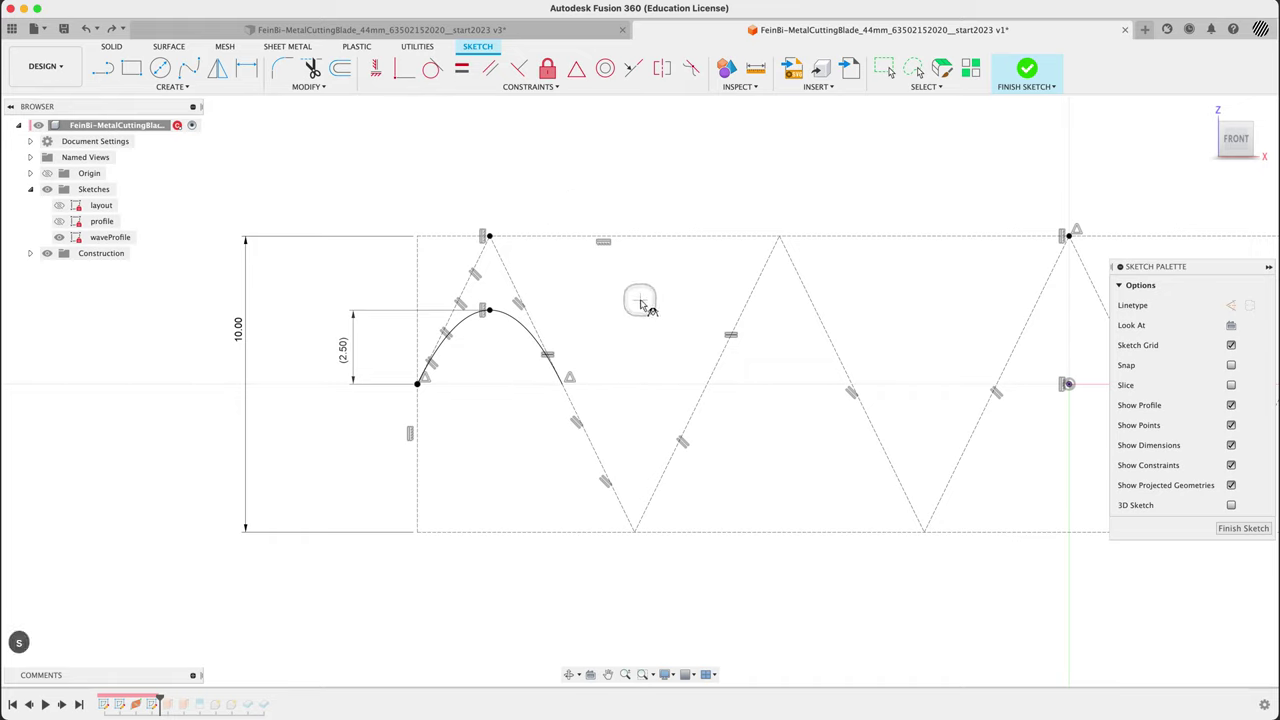
{"action": "type", "text": "s"}
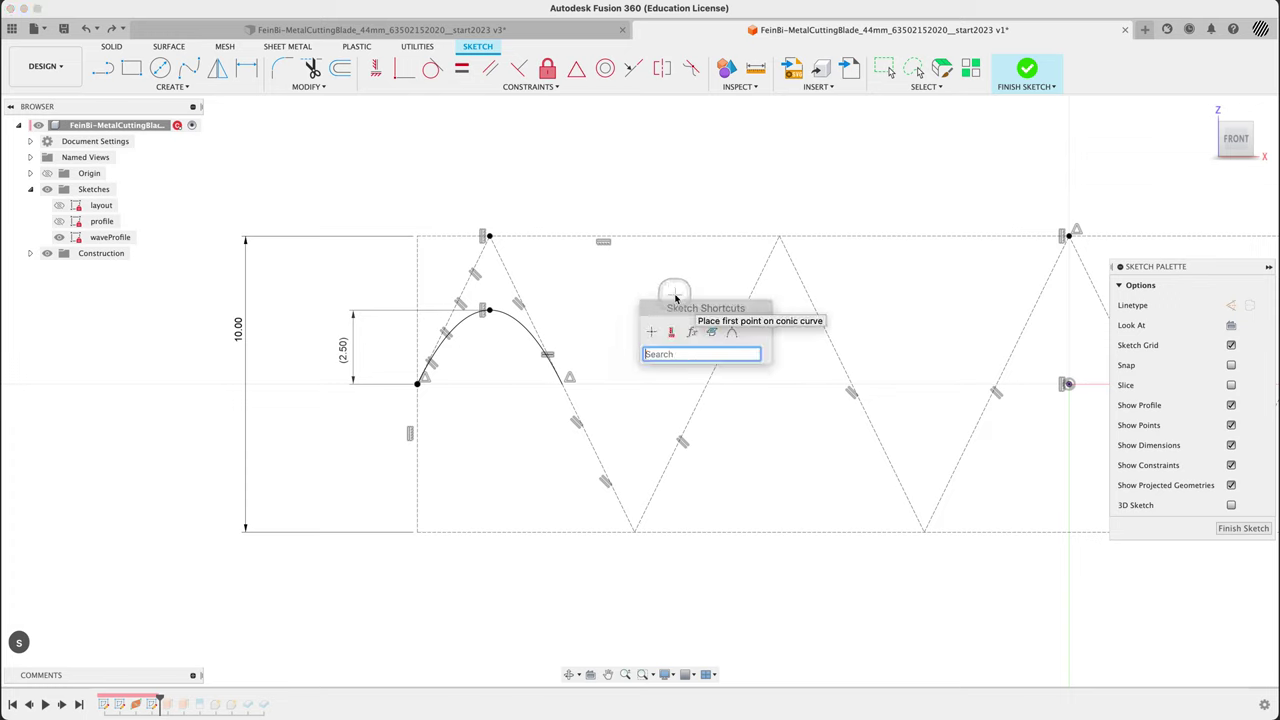
{"action": "type", "text": "conic"}
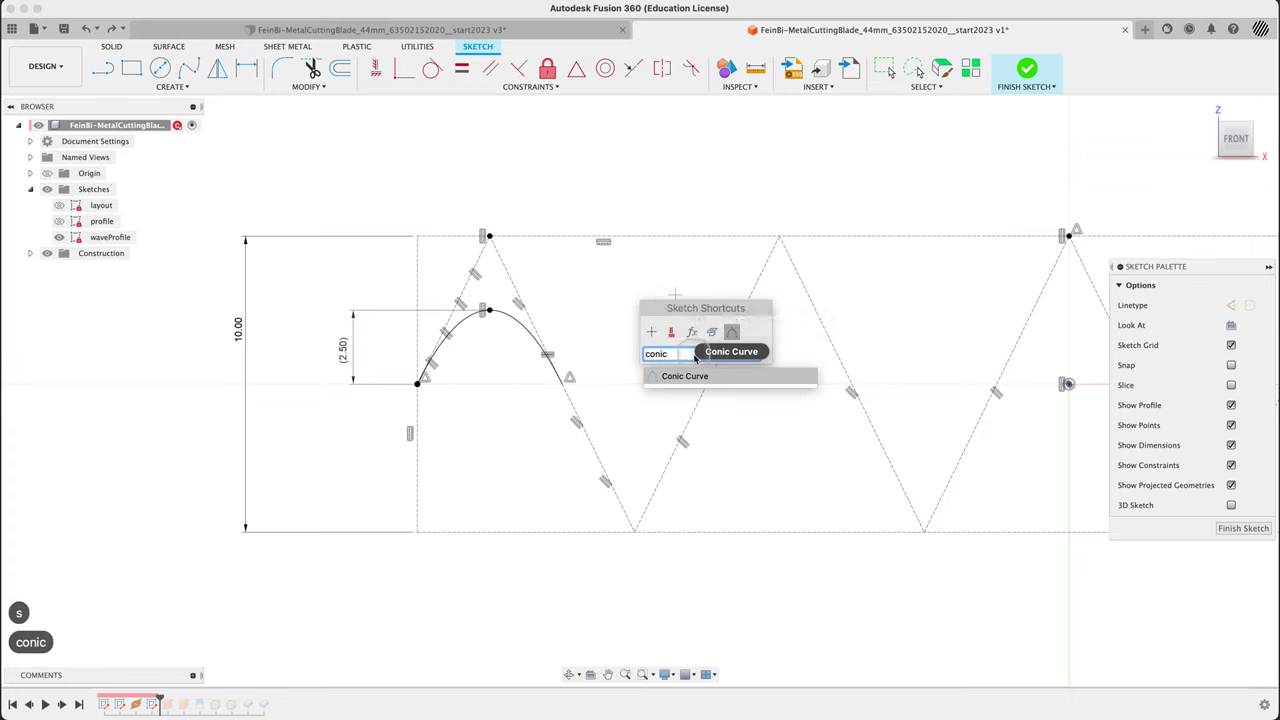
{"action": "left_click", "coordinate": [809, 377]}
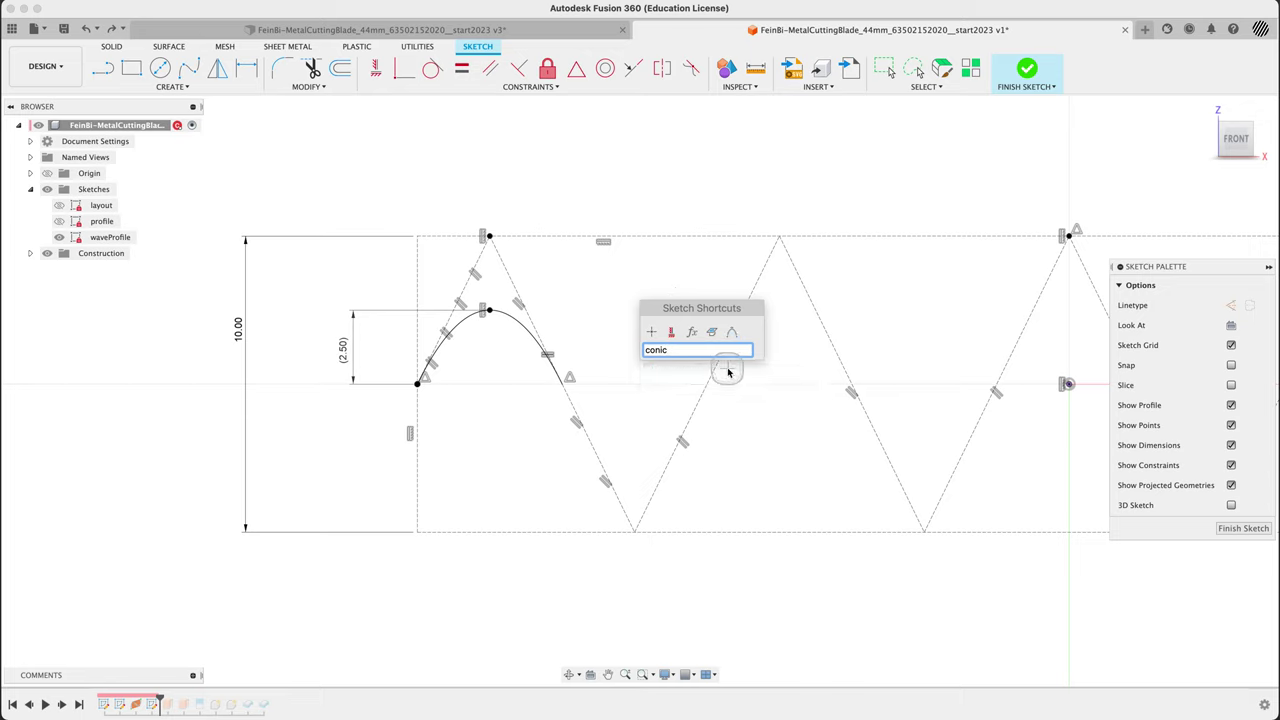
Step: Draw a rho 0.5 conic trough from the first arc's end to the next midline crossing
{"action": "left_click", "coordinate": [731, 332]}
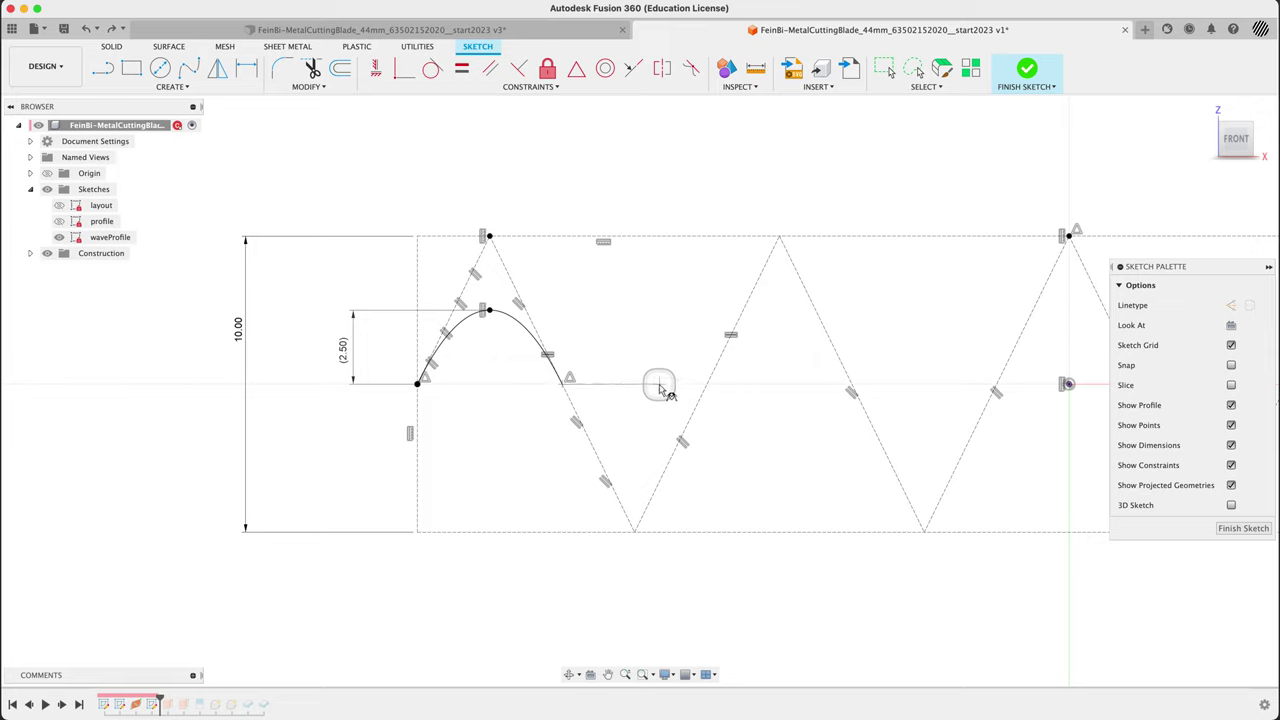
{"action": "left_click", "coordinate": [578, 389]}
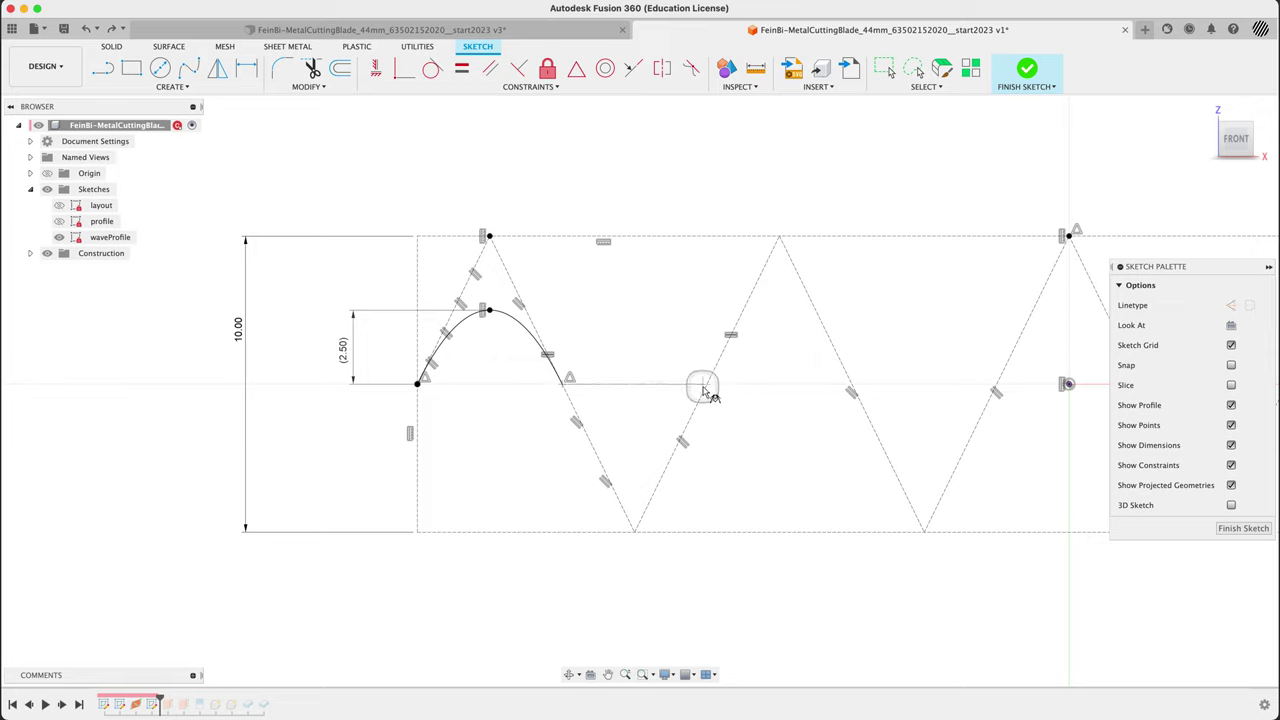
{"action": "left_click", "coordinate": [707, 388]}
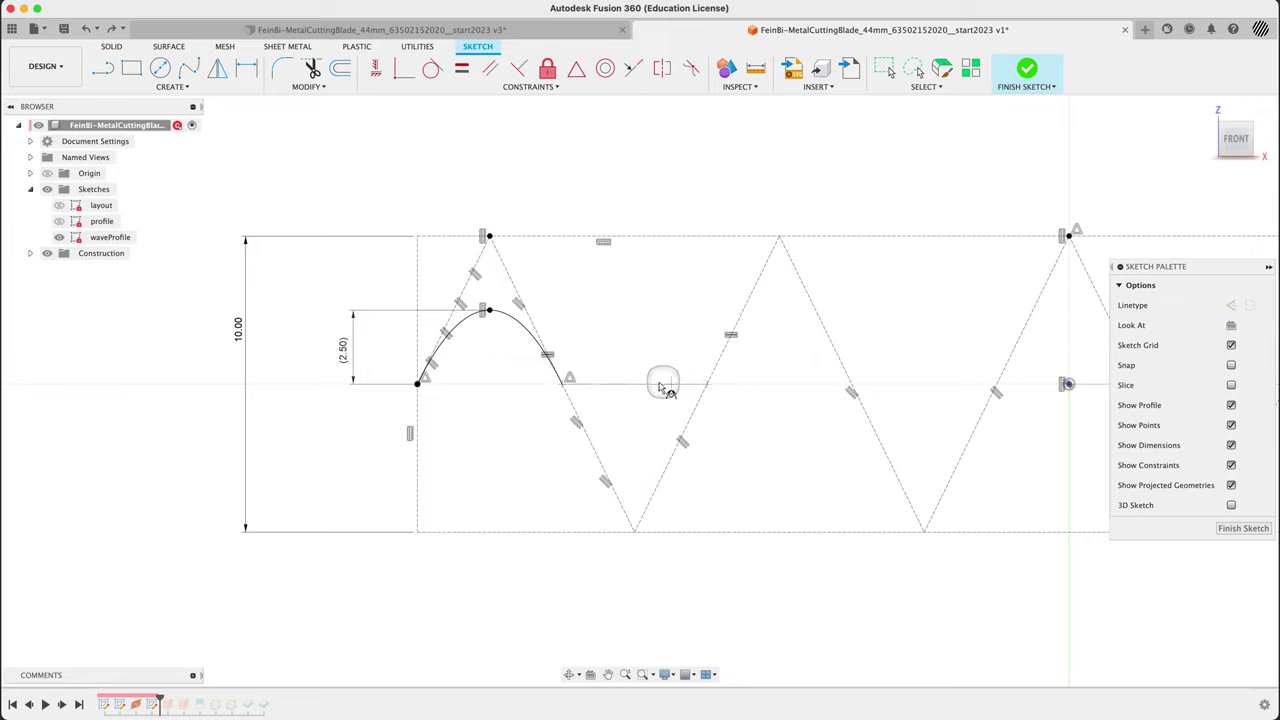
{"action": "left_click", "coordinate": [634, 532]}
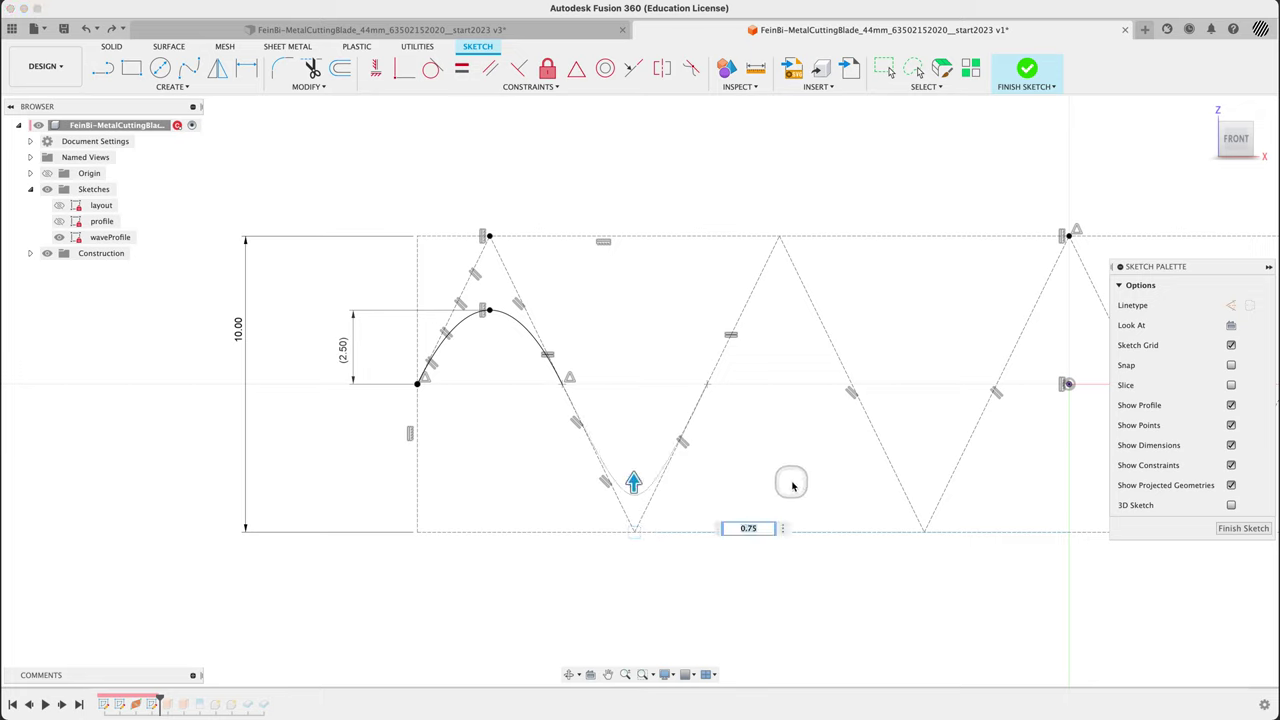
{"action": "type", "text": ".5"}
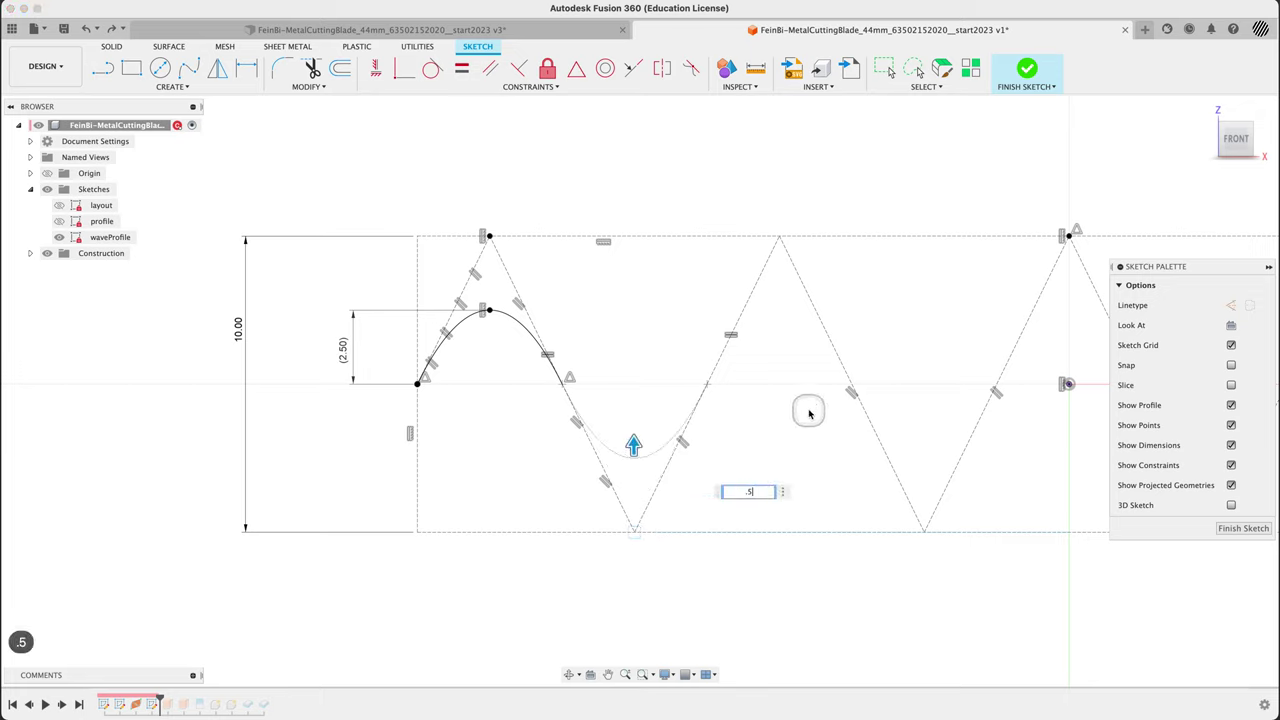
{"action": "key", "text": "Return"}
Step: Draw a rho 0.5 conic crest over the second peak to the next midline crossing
{"action": "right_click", "coordinate": [789, 434]}
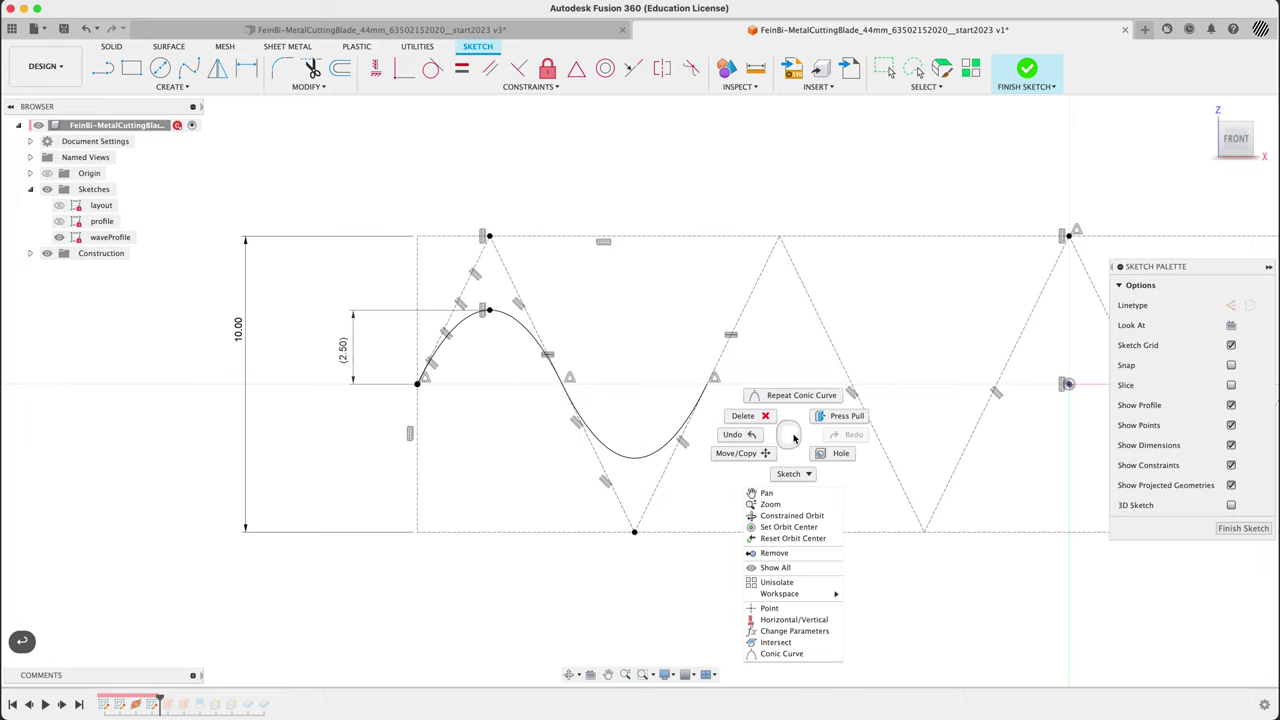
{"action": "left_click", "coordinate": [797, 395]}
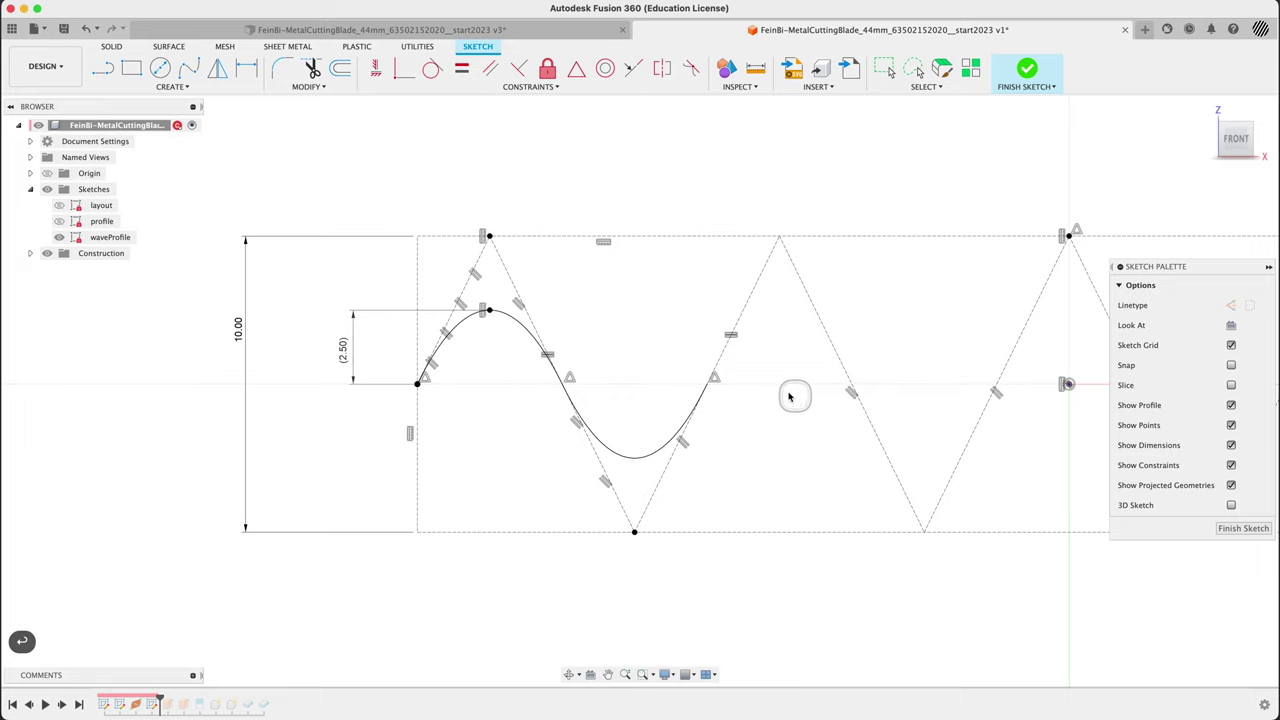
{"action": "left_click", "coordinate": [711, 385]}
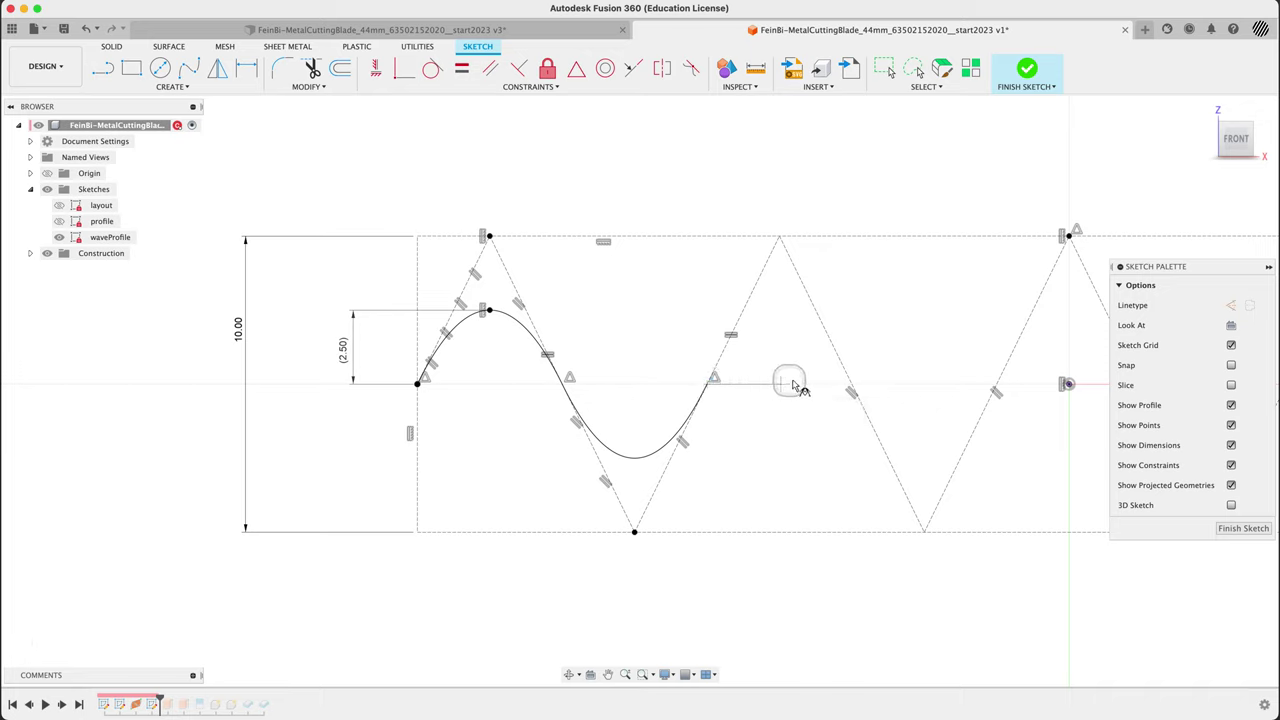
{"action": "left_click", "coordinate": [852, 387]}
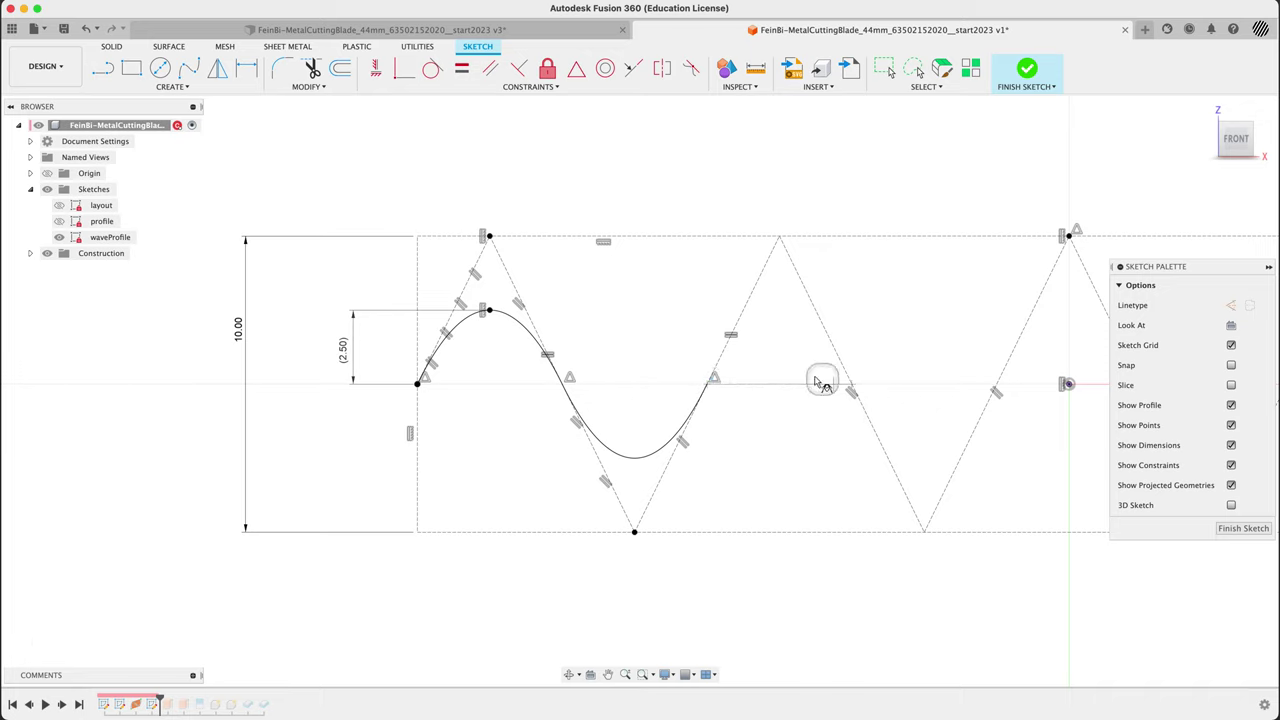
{"action": "left_click", "coordinate": [779, 238]}
{"action": "type", "text": ".5"}
{"action": "key", "text": "Return"}
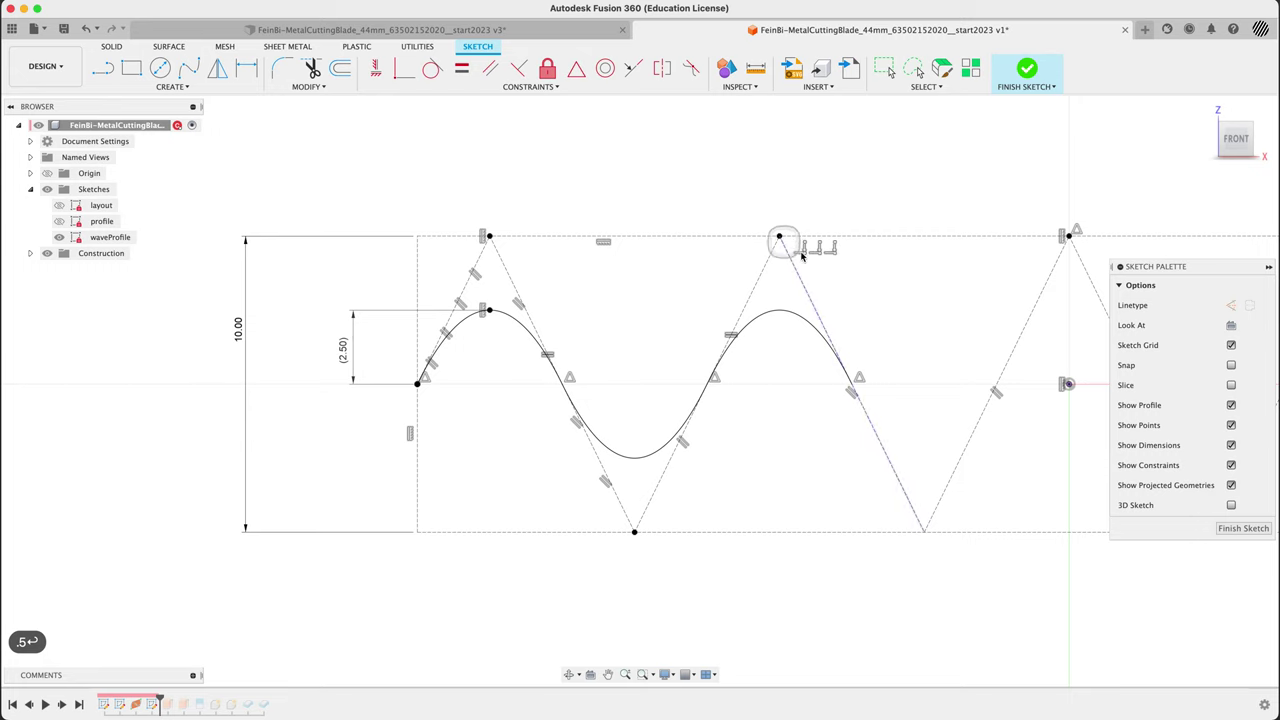
Step: Add rho 0.5 conic arcs through the second valley and third peak
{"action": "scroll", "coordinate": [815, 262], "scroll_direction": "right", "scroll_amount": 5}
{"action": "right_click_drag", "start_coordinate": [562, 317], "coordinate": [549, 212]}
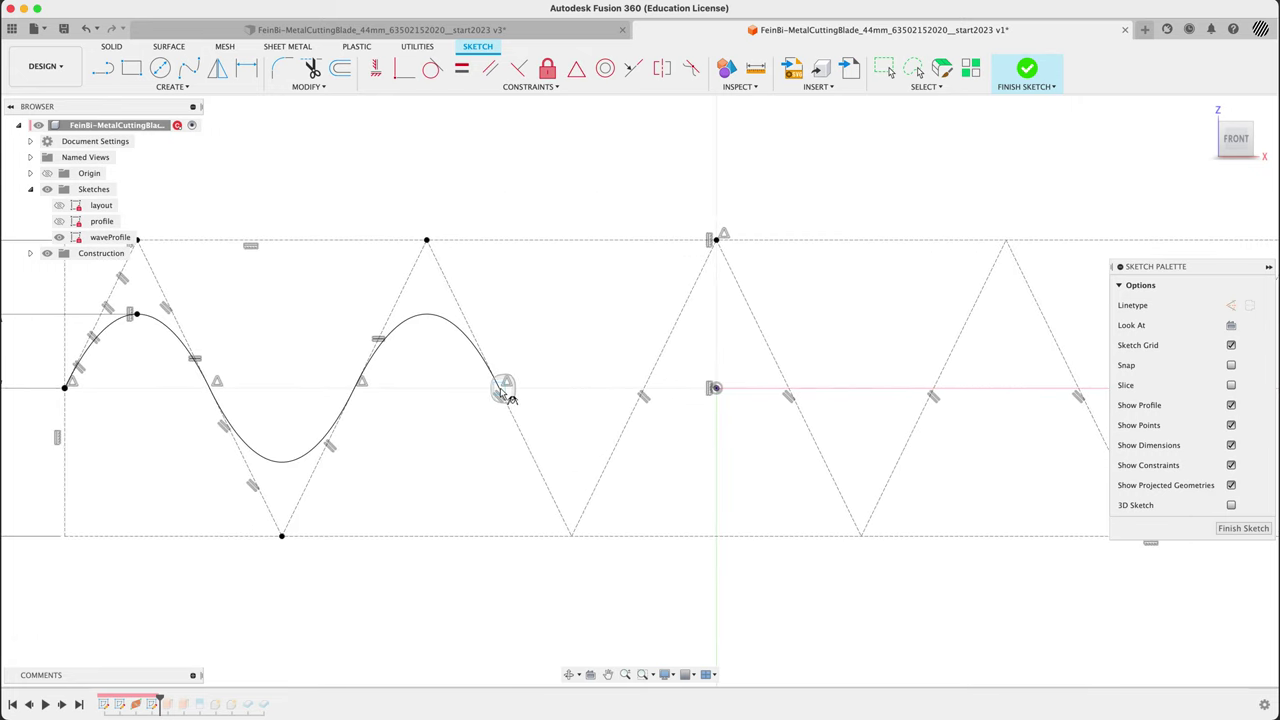
{"action": "left_click", "coordinate": [503, 390]}
{"action": "left_click", "coordinate": [643, 396]}
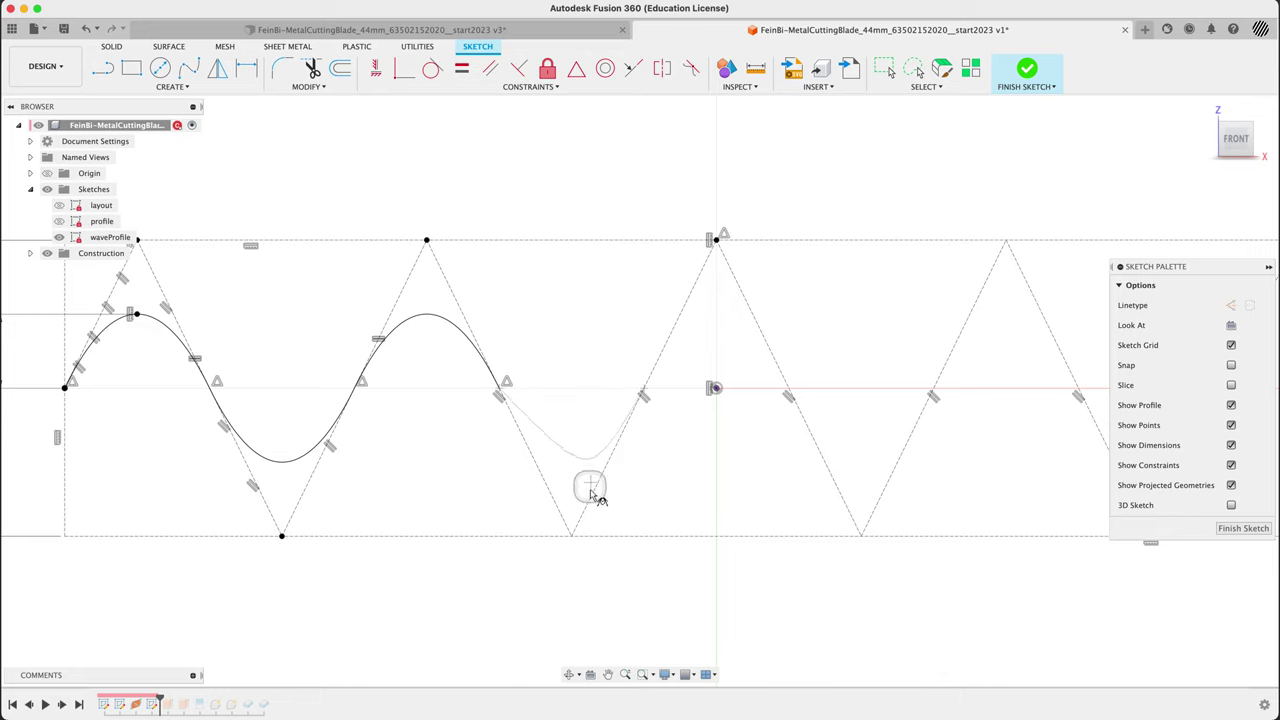
{"action": "left_click", "coordinate": [572, 536]}
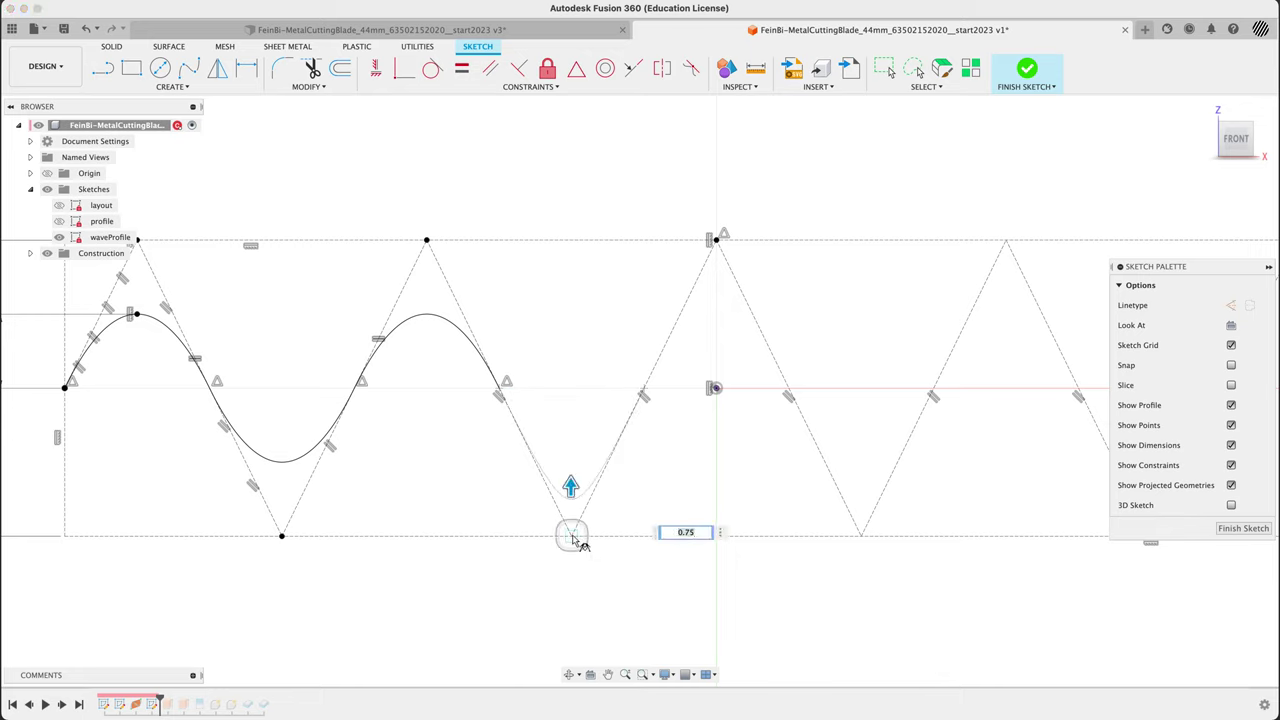
{"action": "type", "text": ".5"}
{"action": "key", "text": "Return"}
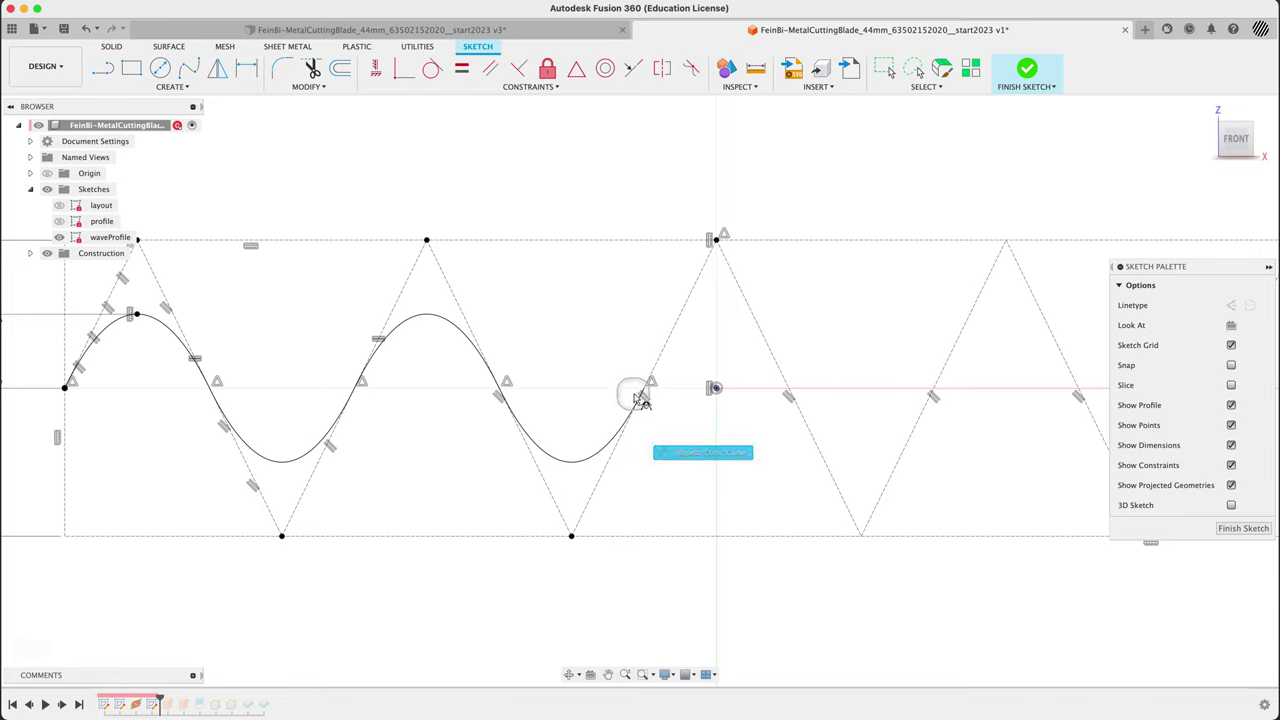
{"action": "left_click", "coordinate": [645, 389]}
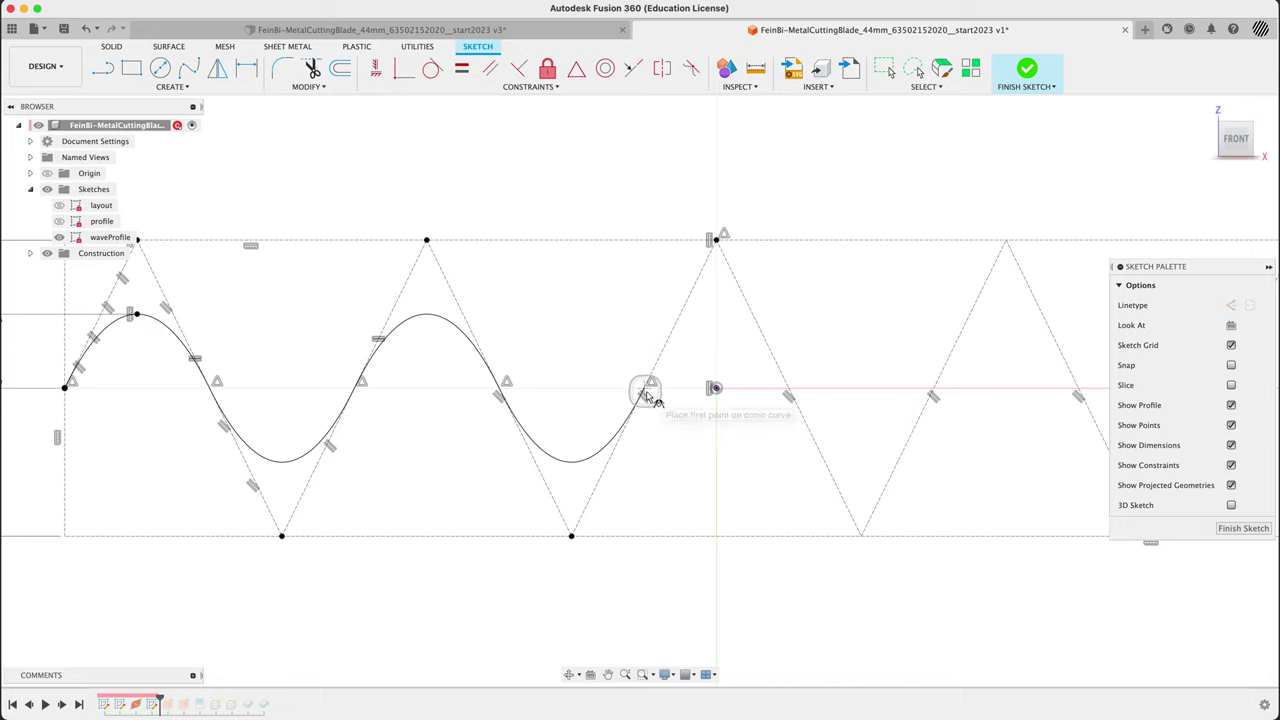
{"action": "left_click", "coordinate": [787, 393]}
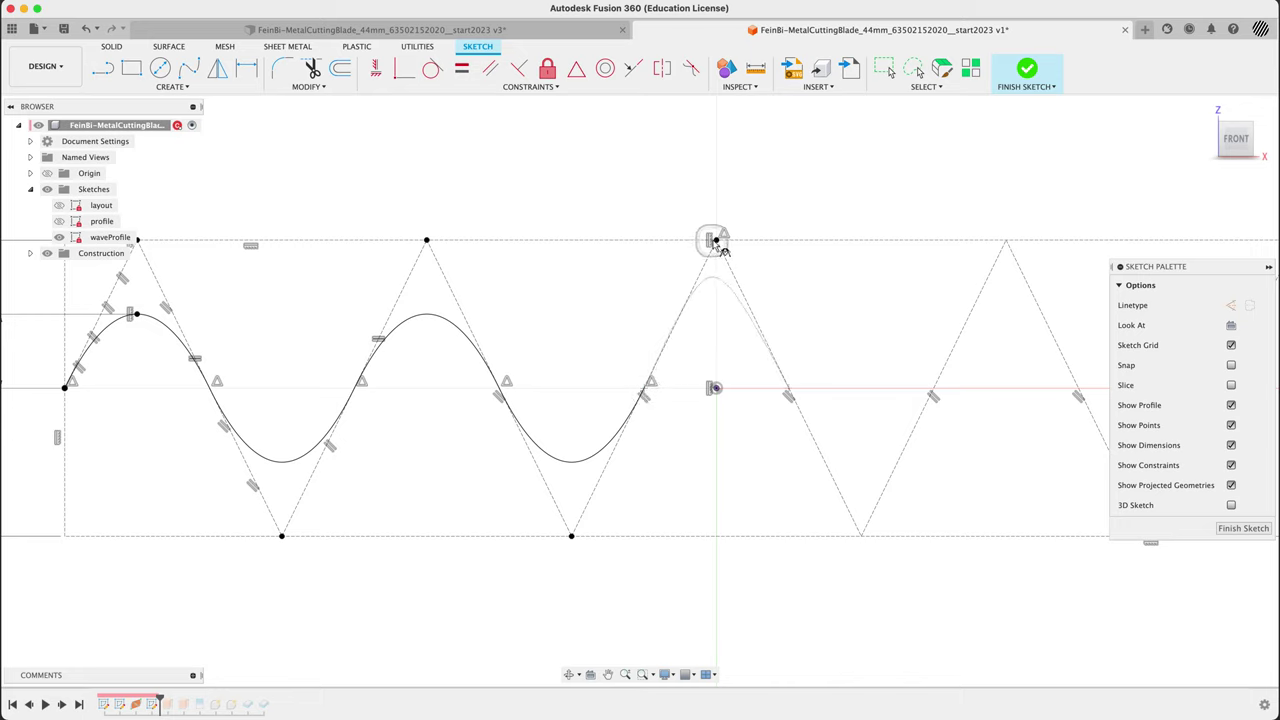
{"action": "left_click", "coordinate": [716, 242]}
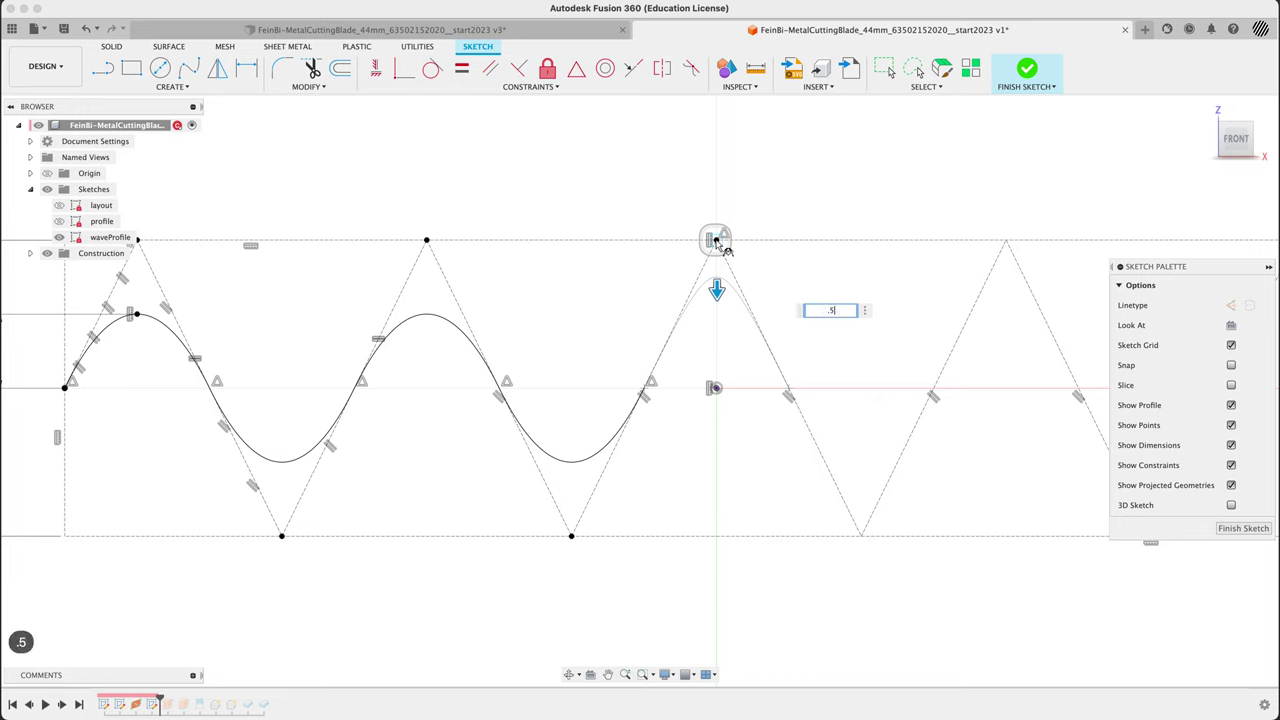
{"action": "key", "text": "Return"}
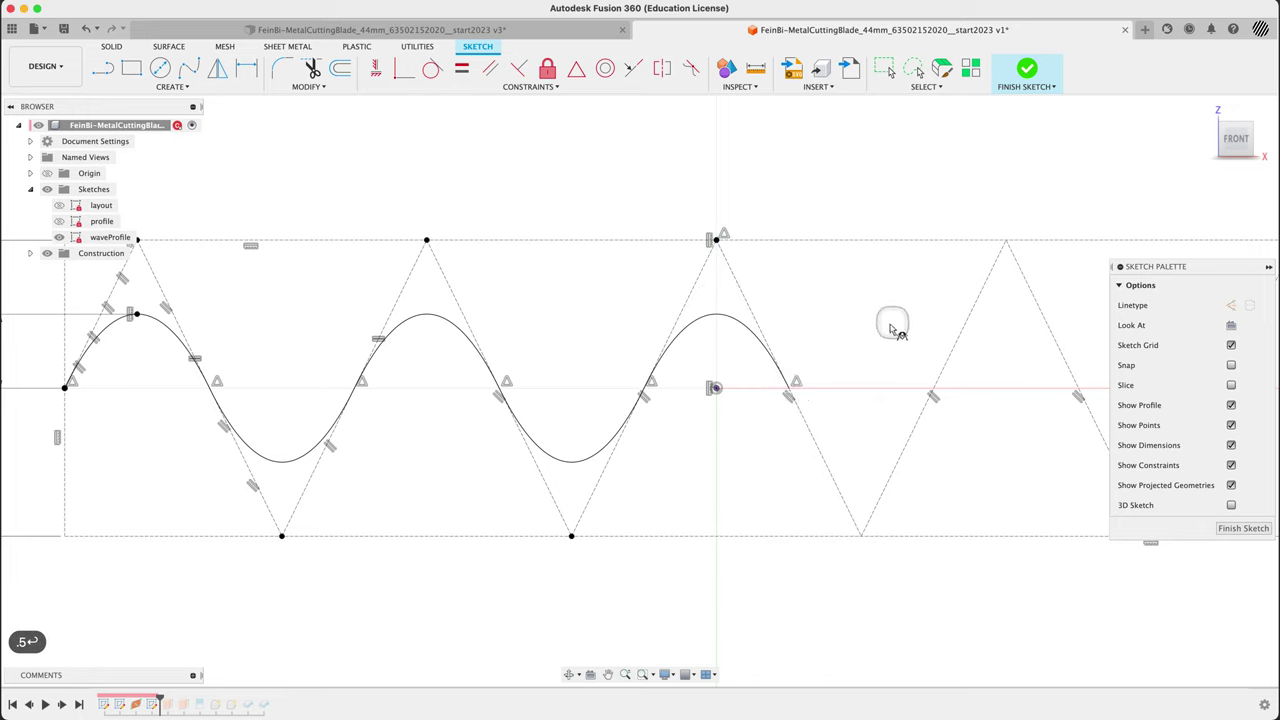
Step: Continue the wave with rho 0.5 conic arcs through the next valley, peak and valley
{"action": "left_click", "coordinate": [793, 391]}
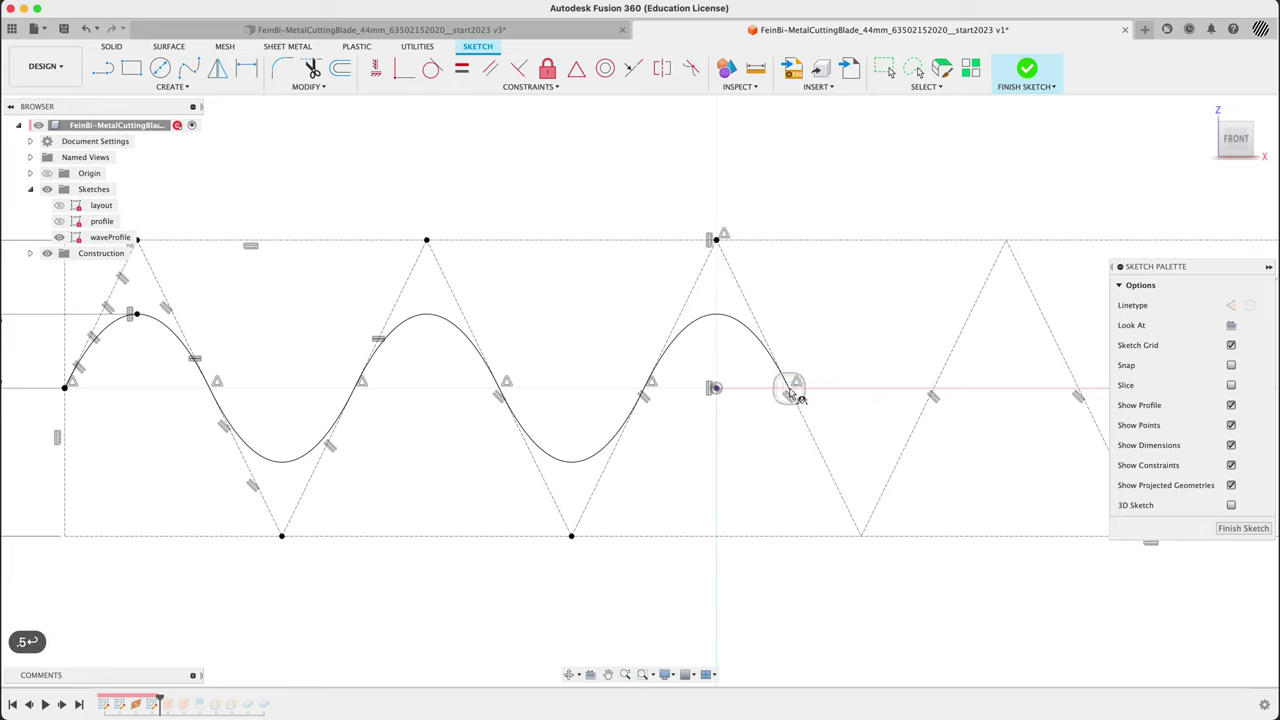
{"action": "left_click", "coordinate": [935, 392]}
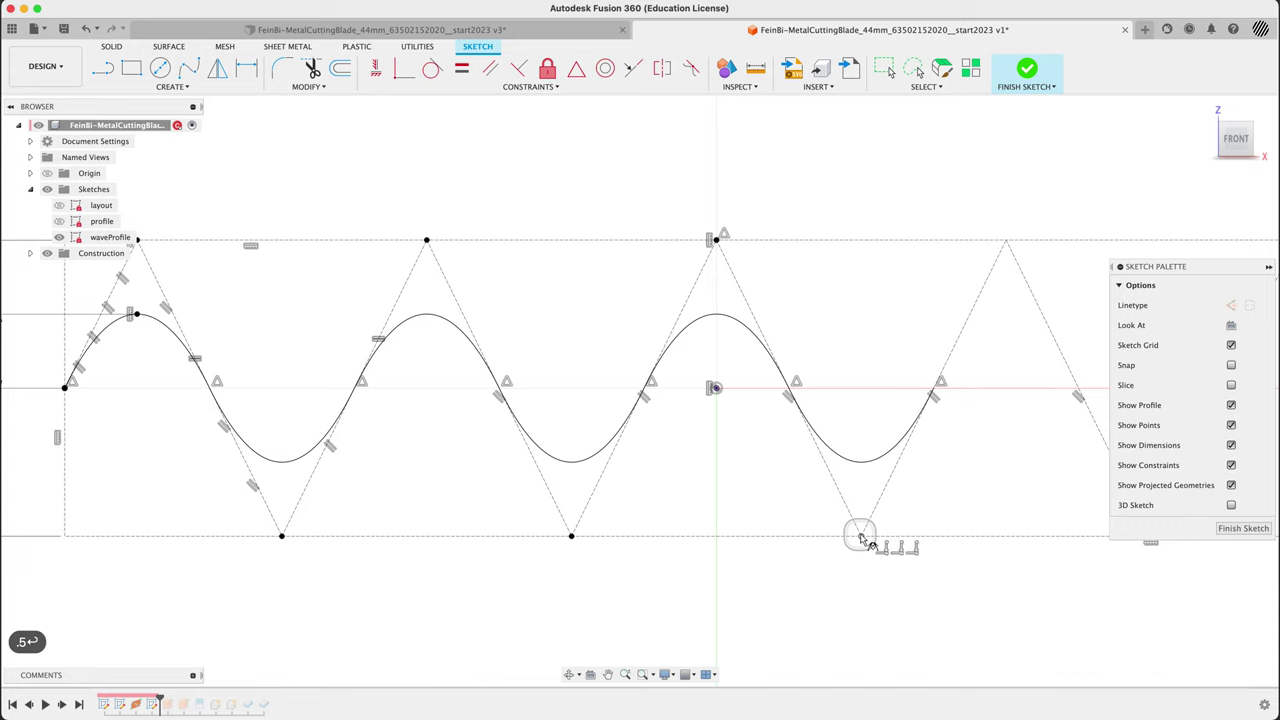
{"action": "middle_click_drag", "start_coordinate": [897, 520], "coordinate": [507, 555]}
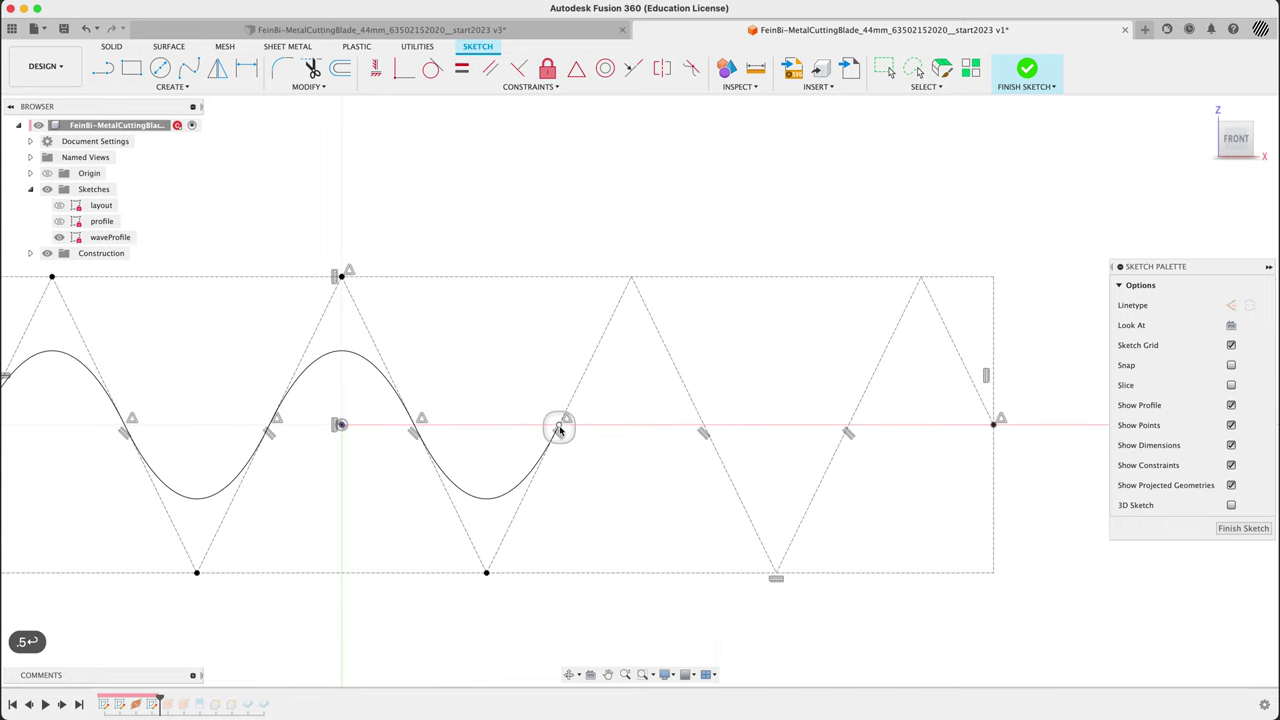
{"action": "left_click", "coordinate": [561, 430]}
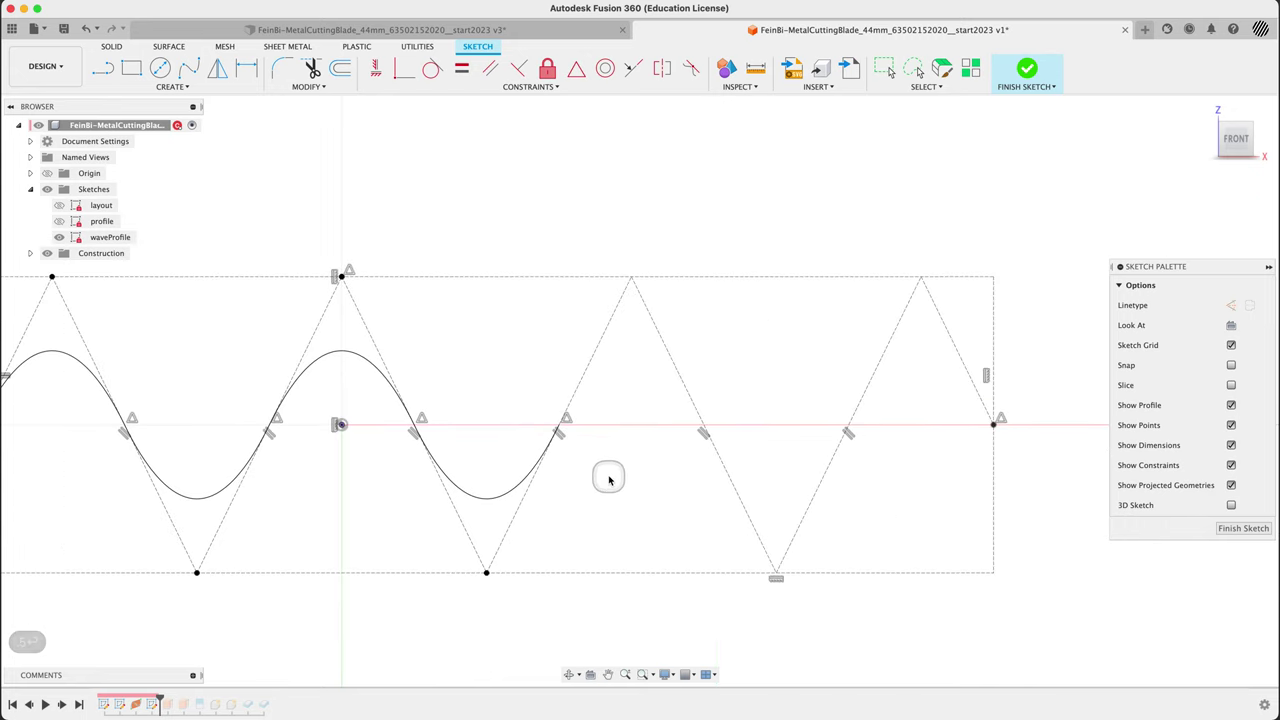
{"action": "left_click", "coordinate": [563, 430]}
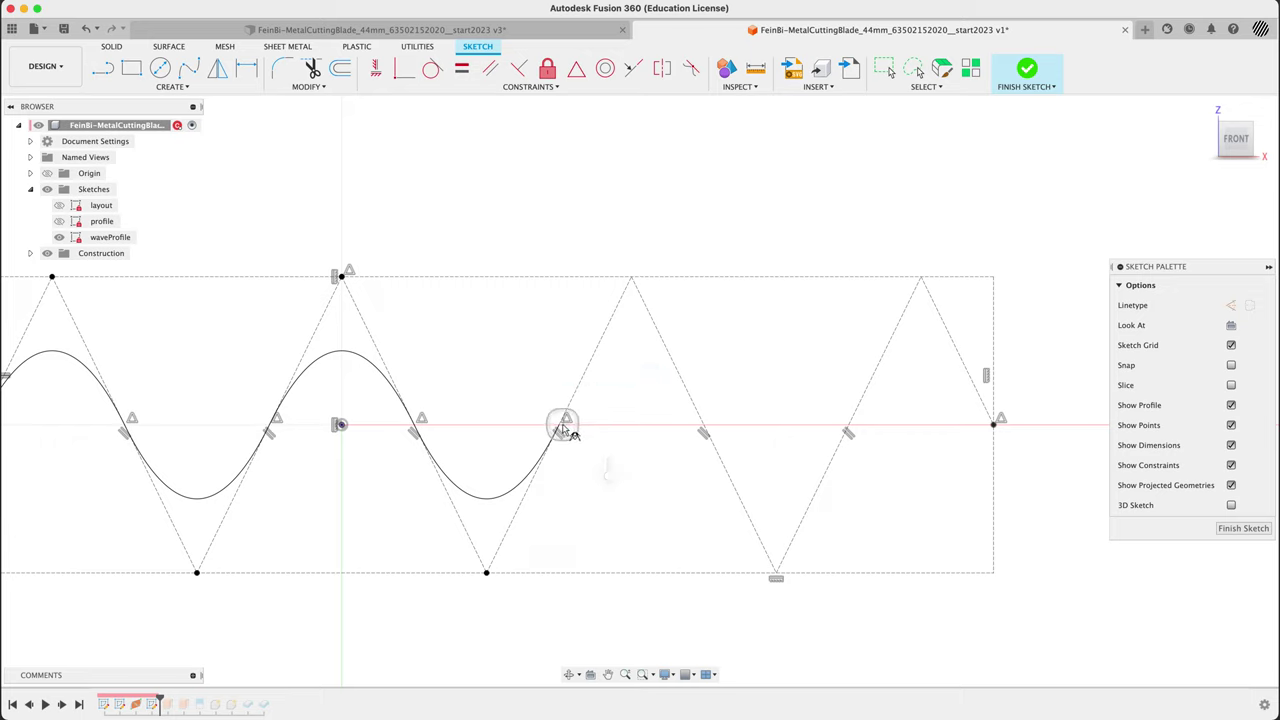
{"action": "left_click", "coordinate": [705, 428]}
{"action": "left_click", "coordinate": [631, 281]}
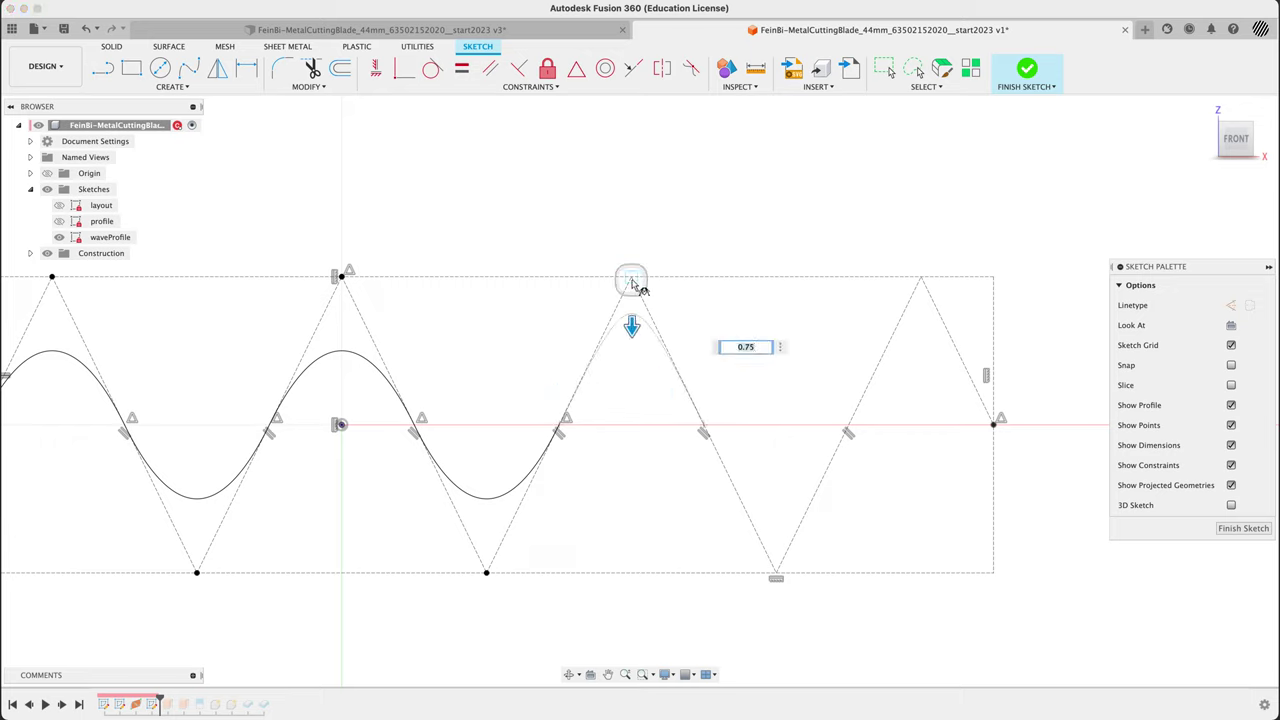
{"action": "type", "text": ".5"}
{"action": "key", "text": "Return"}
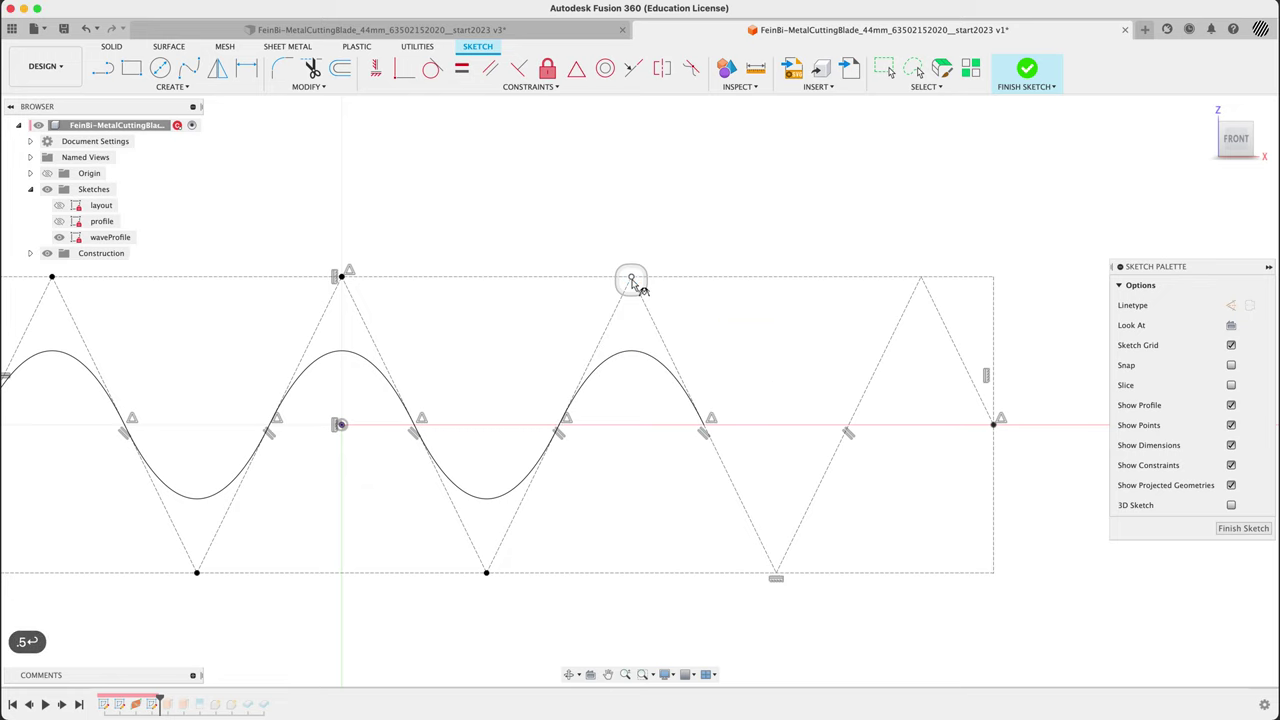
{"action": "left_click", "coordinate": [705, 428]}
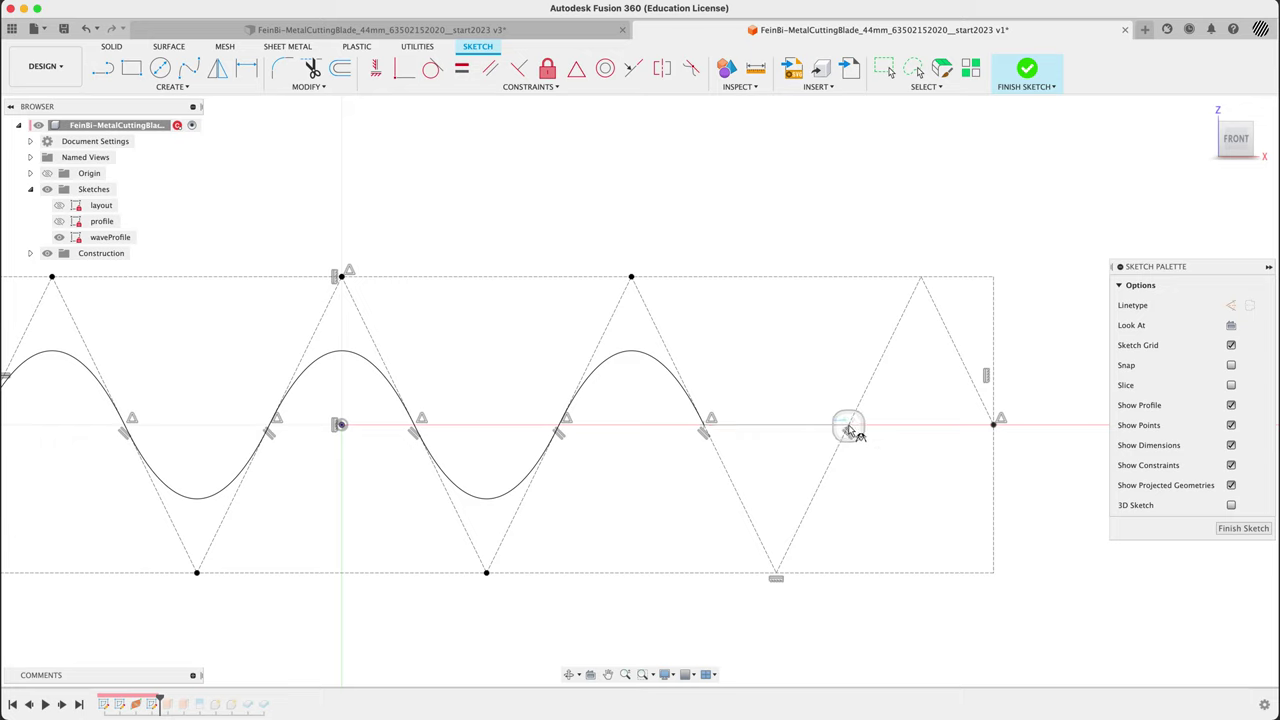
{"action": "left_click", "coordinate": [848, 430]}
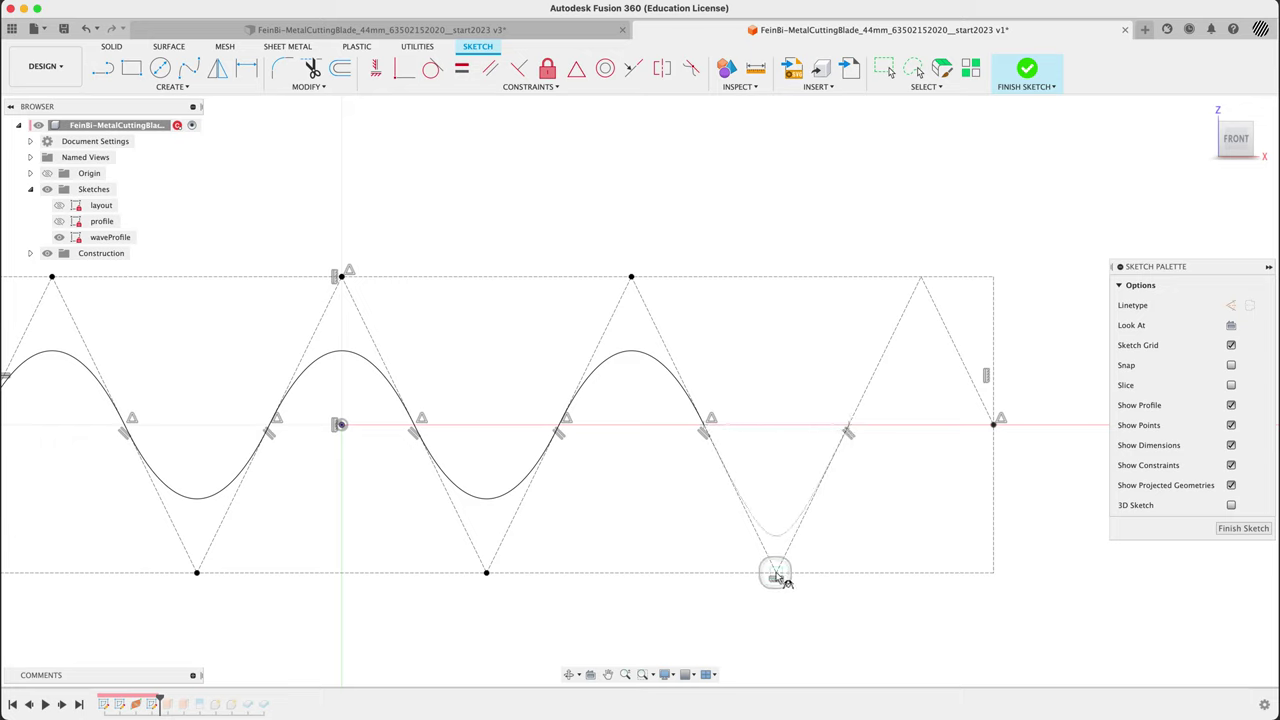
{"action": "left_click", "coordinate": [776, 574]}
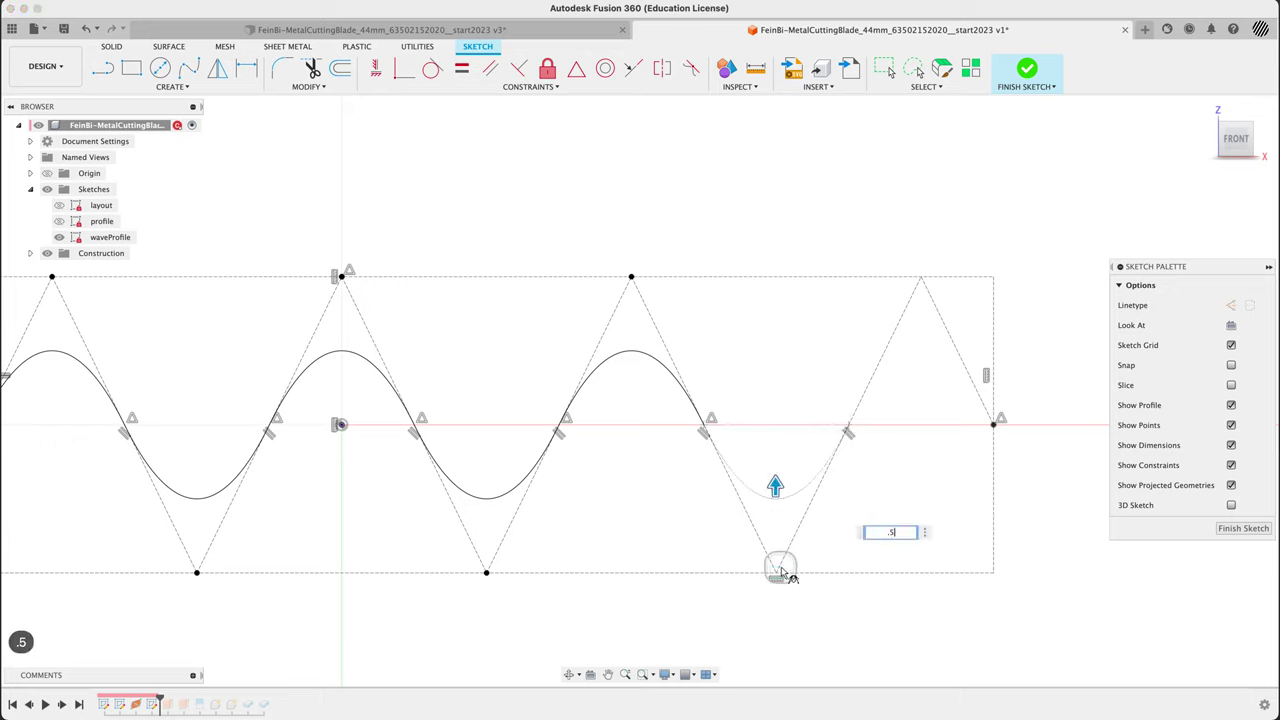
{"action": "key", "text": "Return"}
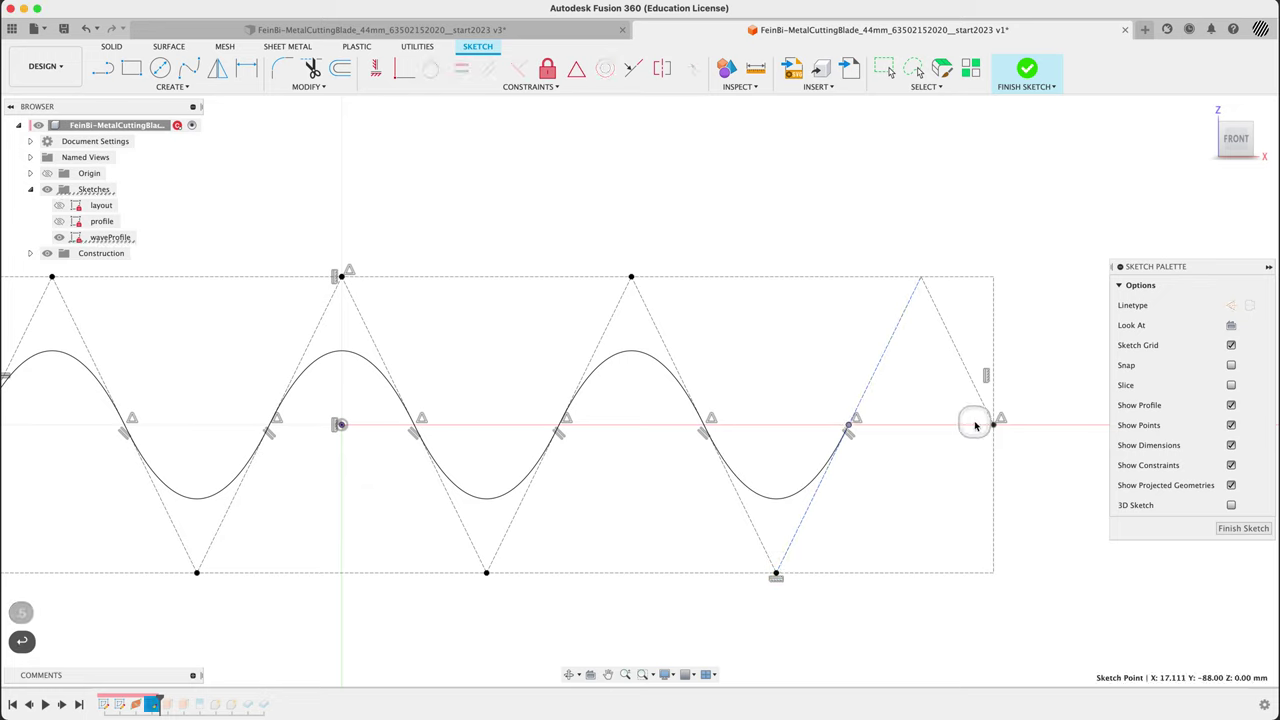
Step: Close the wave with a final rho 0.5 conic over the last peak to the right end
{"action": "left_click", "coordinate": [916, 522]}
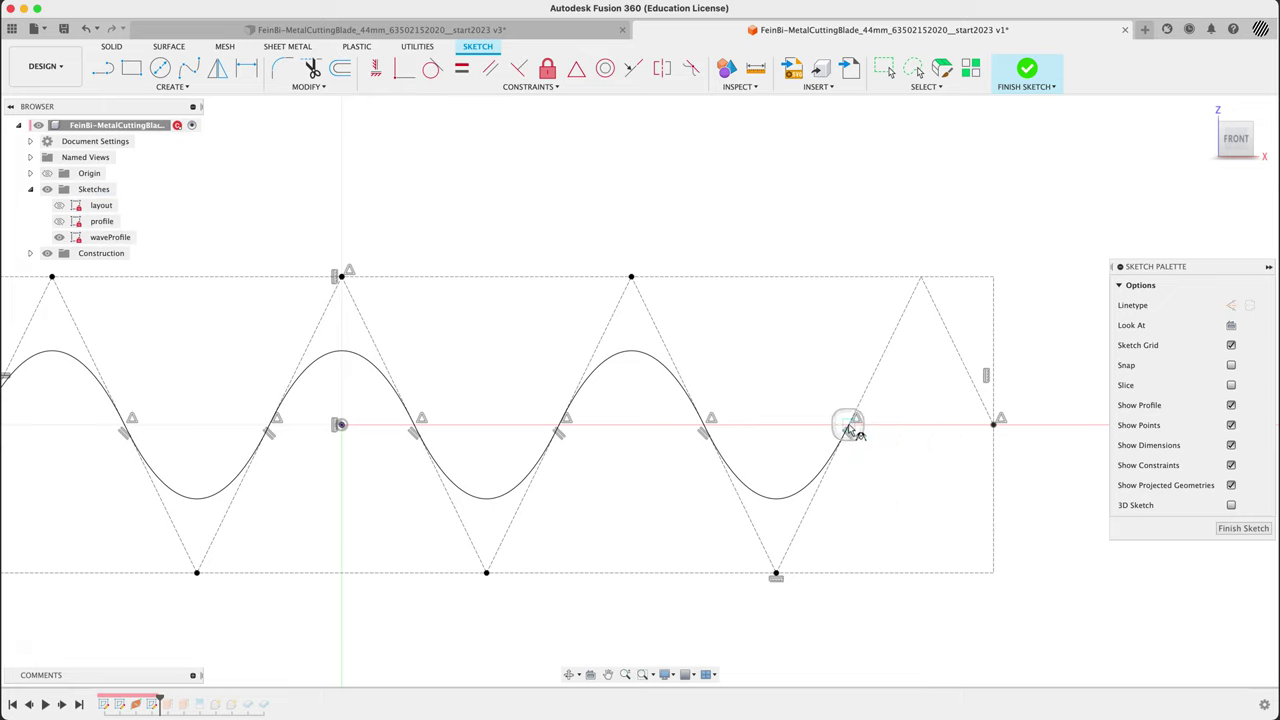
{"action": "left_click", "coordinate": [994, 425]}
{"action": "left_click", "coordinate": [922, 284]}
{"action": "type", "text": ".5"}
{"action": "key", "text": "Return"}
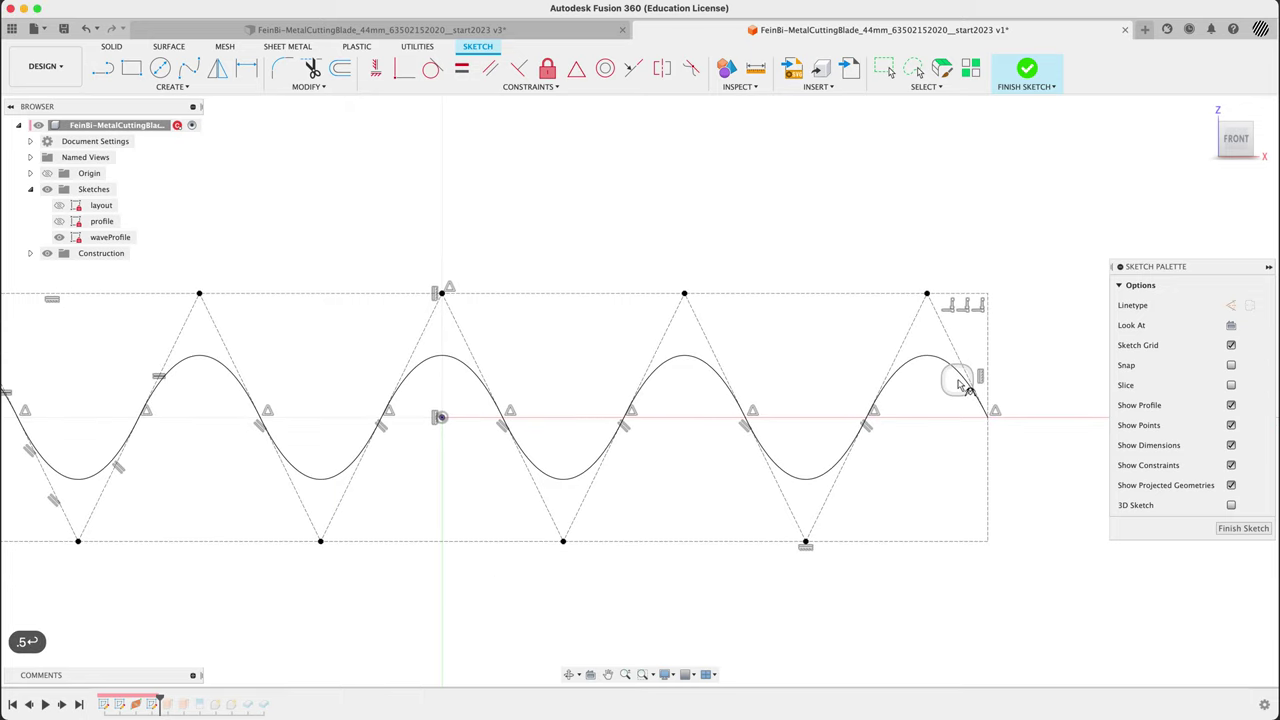
{"action": "scroll", "coordinate": [960, 380], "scroll_direction": "down", "scroll_amount": 2}
{"action": "scroll", "coordinate": [968, 385], "scroll_direction": "down", "scroll_amount": 2}
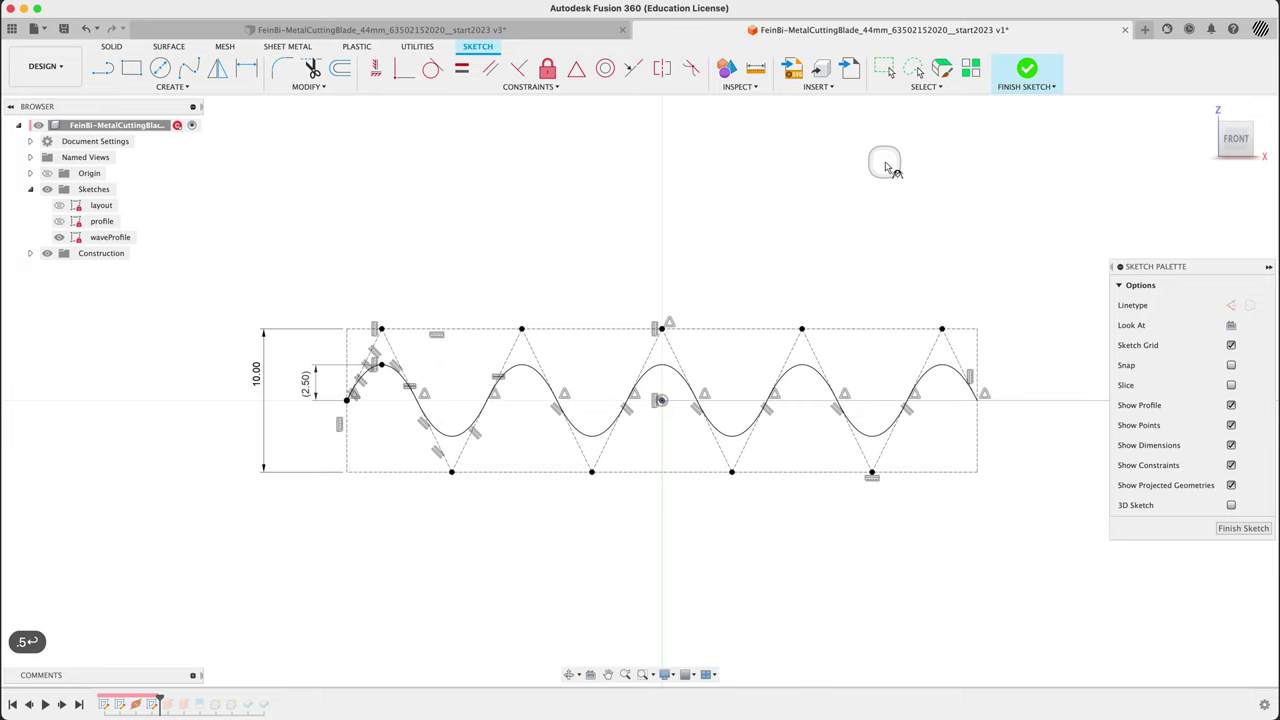
{"action": "key", "text": "Escape"}
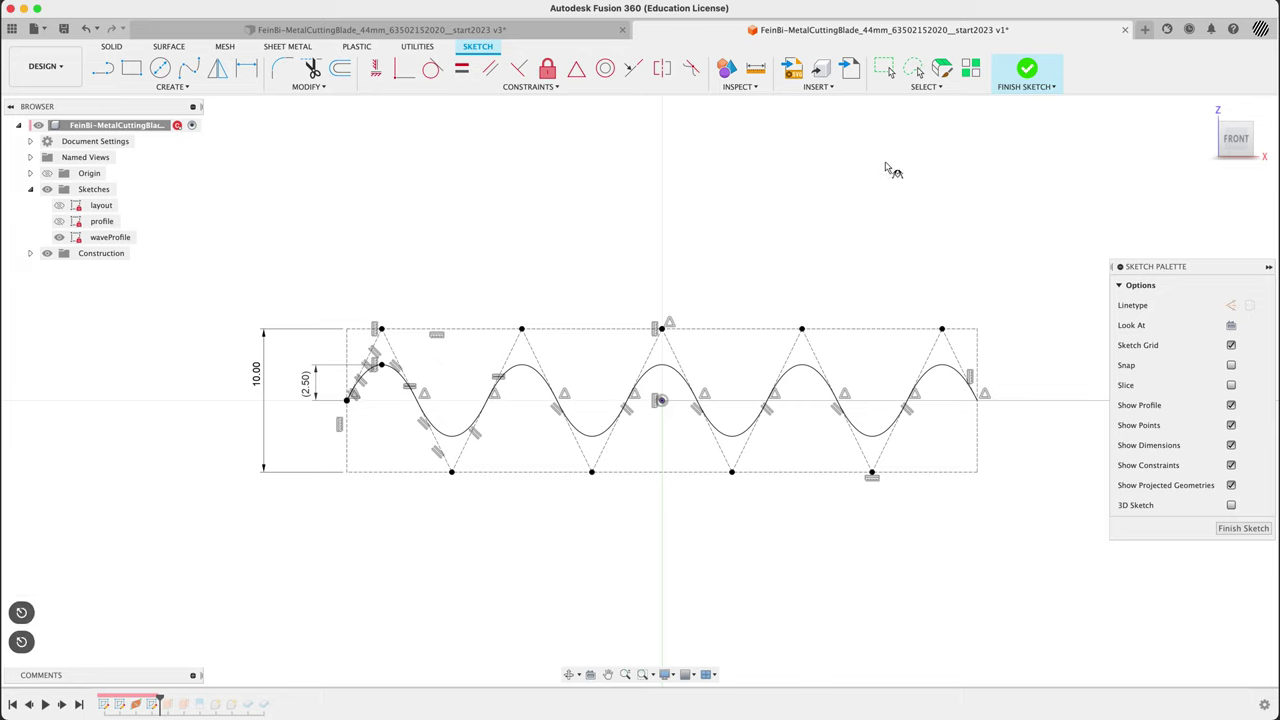
{"action": "left_click", "coordinate": [396, 374]}
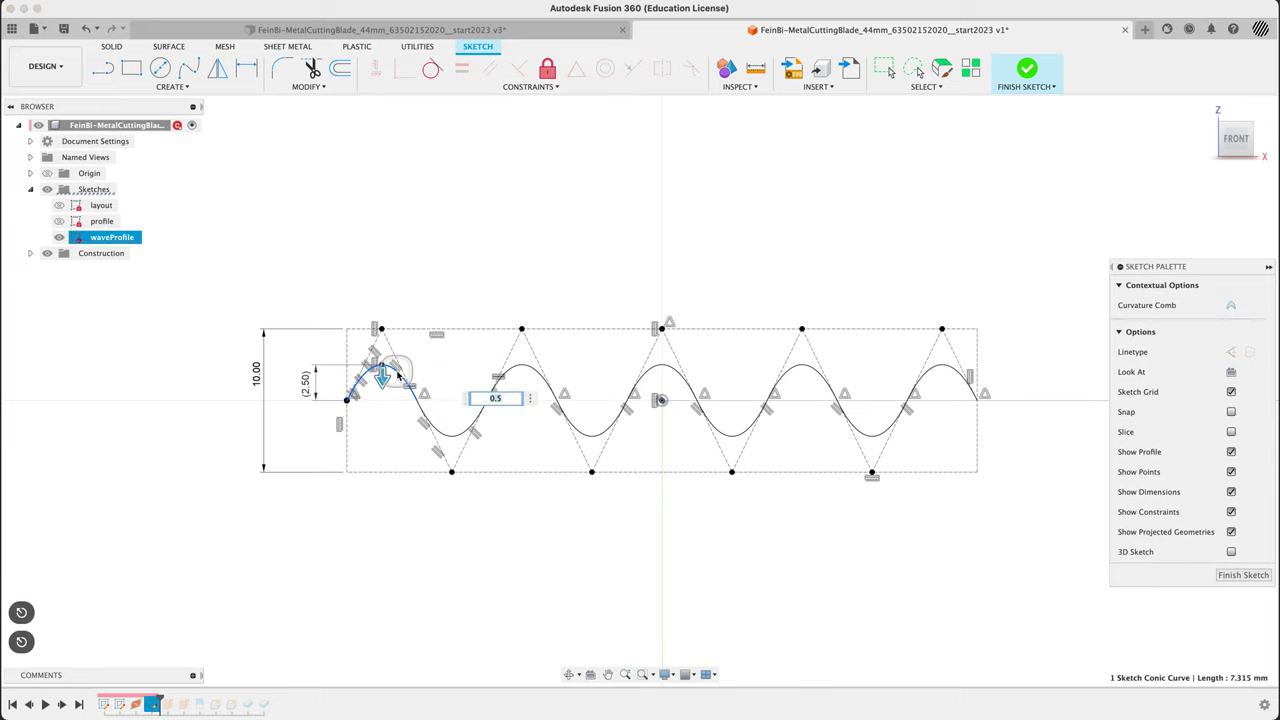
{"action": "left_click", "coordinate": [452, 236]}
{"action": "key", "text": "Escape"}
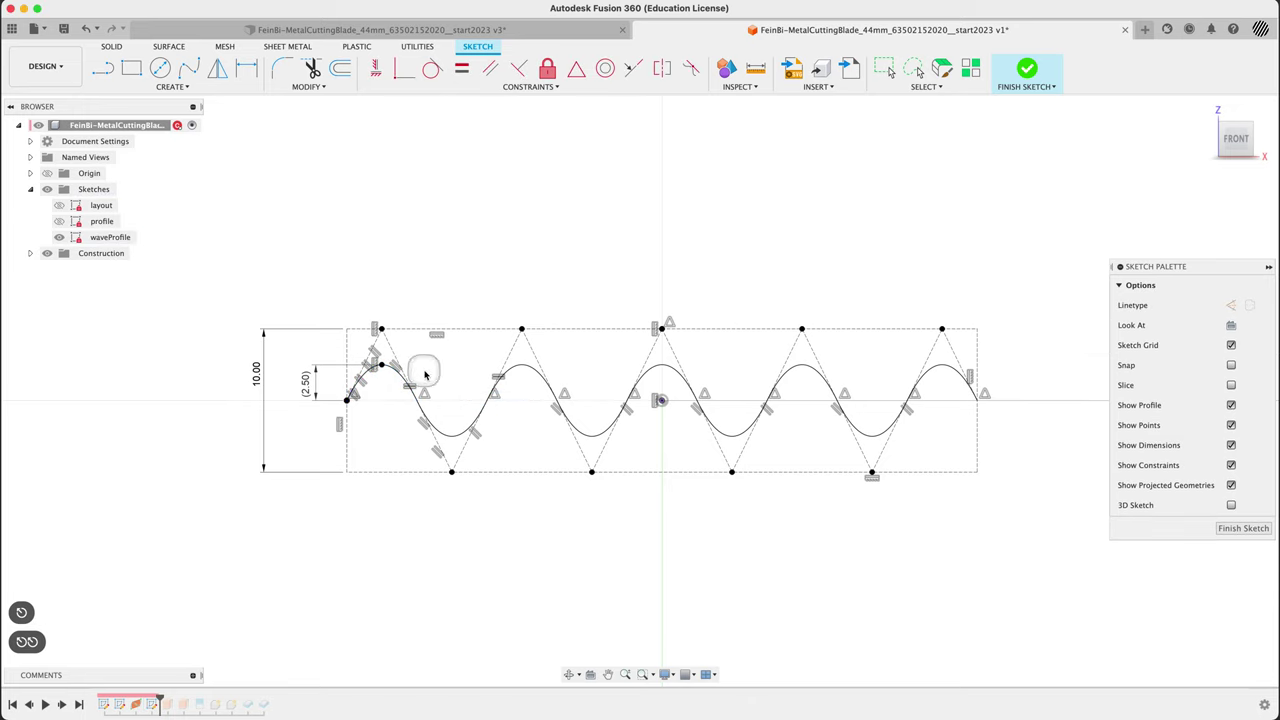
{"action": "left_click", "coordinate": [477, 458]}
{"action": "left_click", "coordinate": [446, 432]}
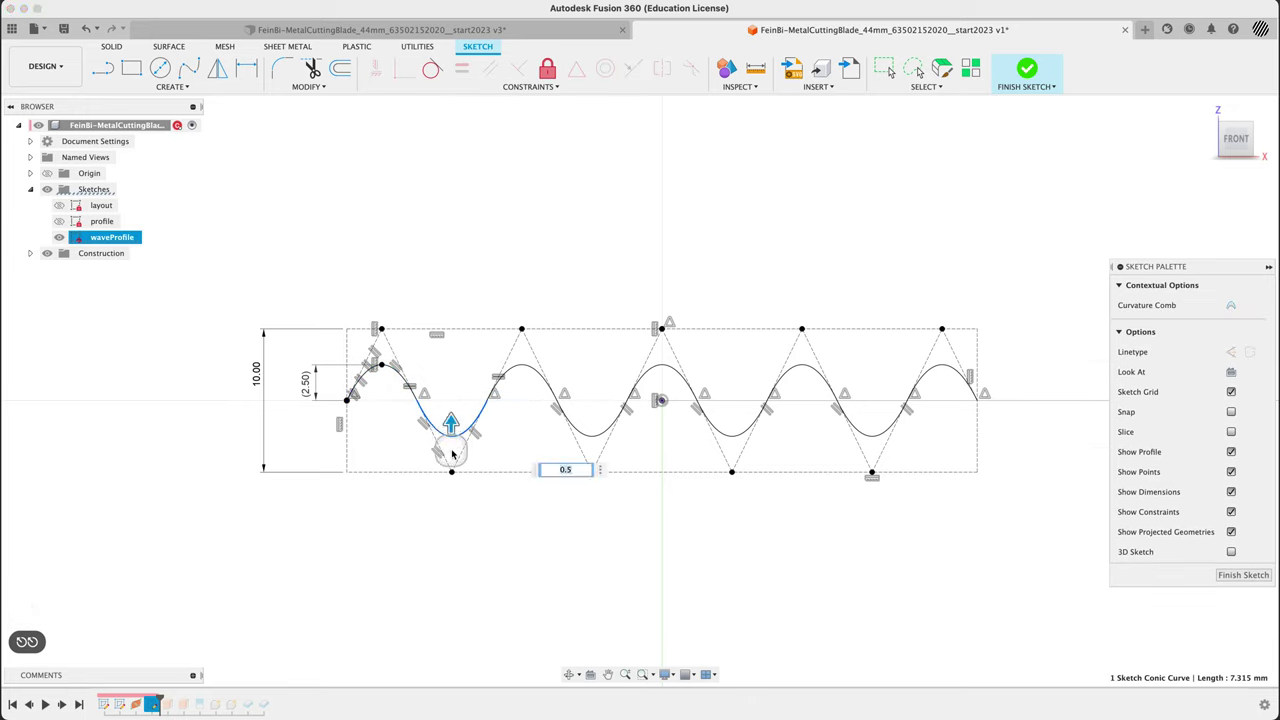
{"action": "left_click", "coordinate": [566, 523]}
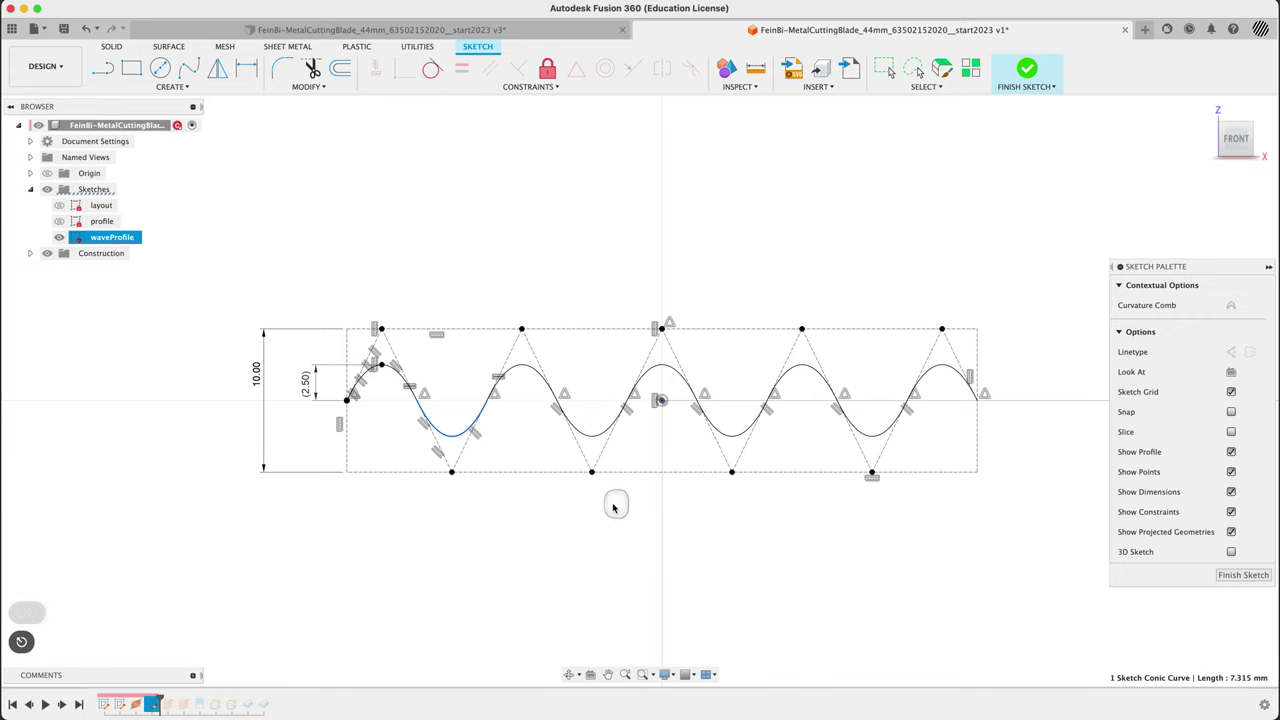
{"action": "type", "text": "spara"}
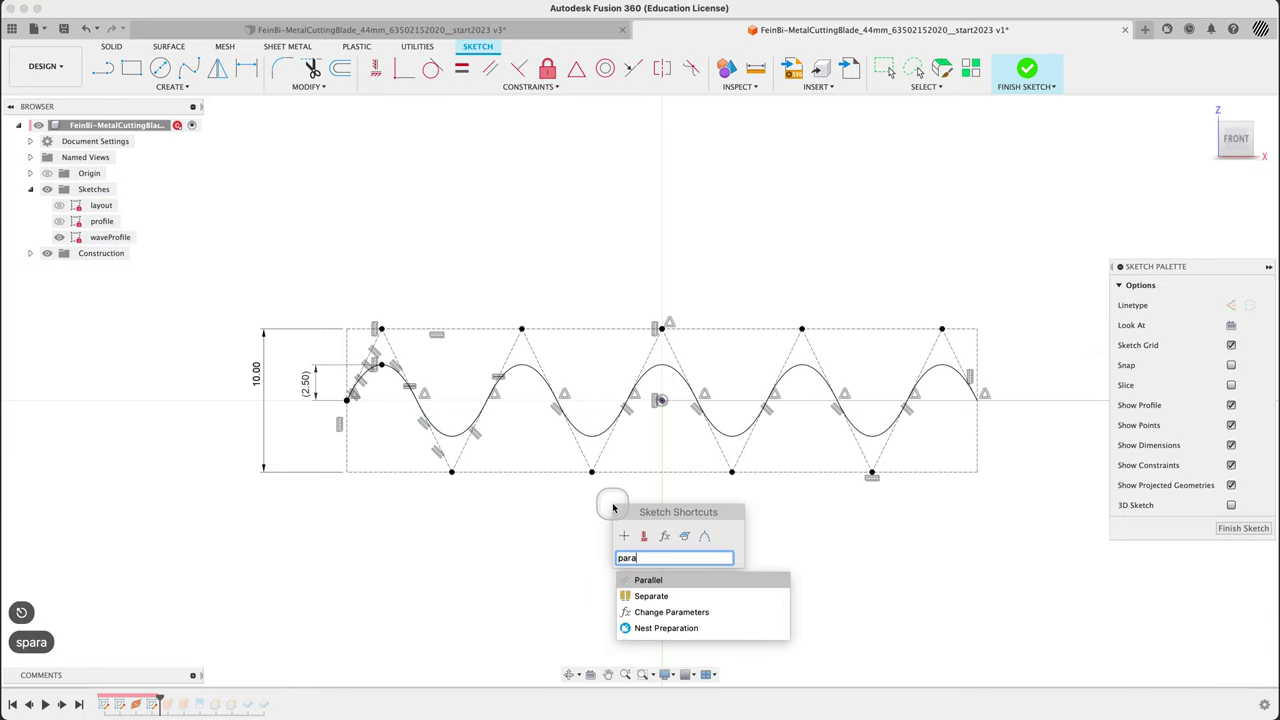
{"action": "key", "text": "Down"}
{"action": "key", "text": "Down"}
{"action": "key", "text": "Return"}
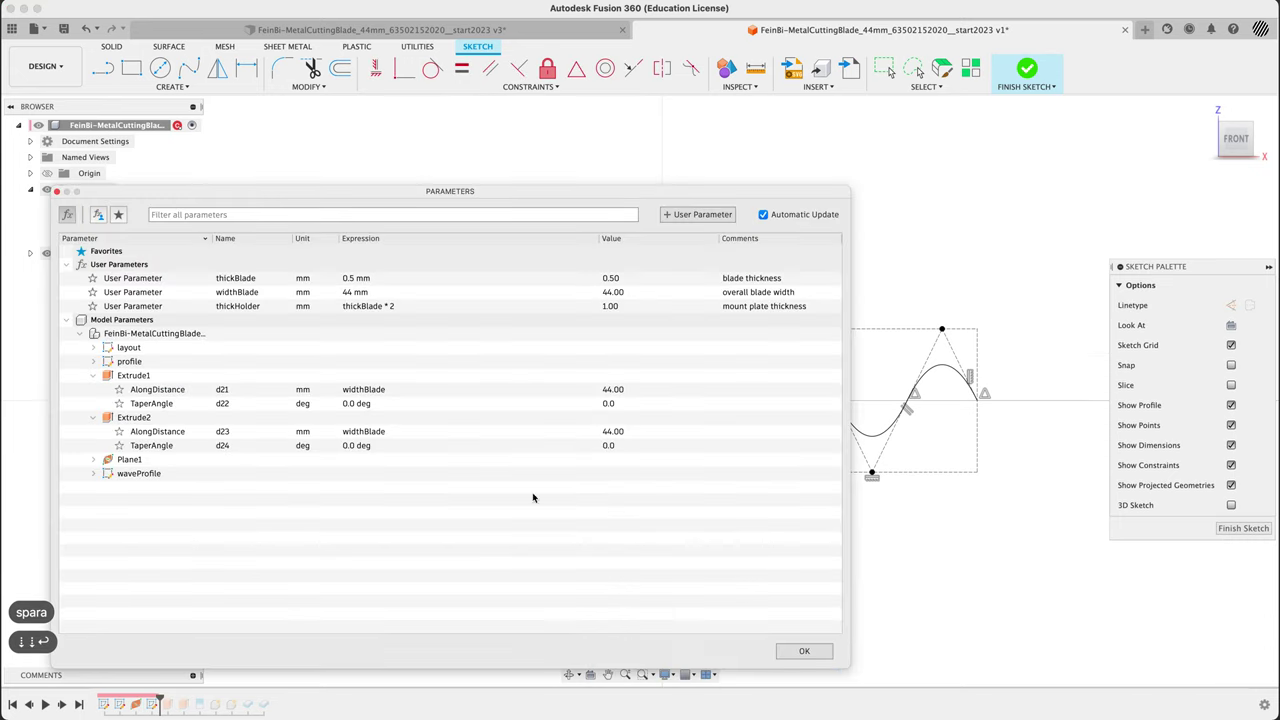
{"action": "left_click", "coordinate": [93, 473]}
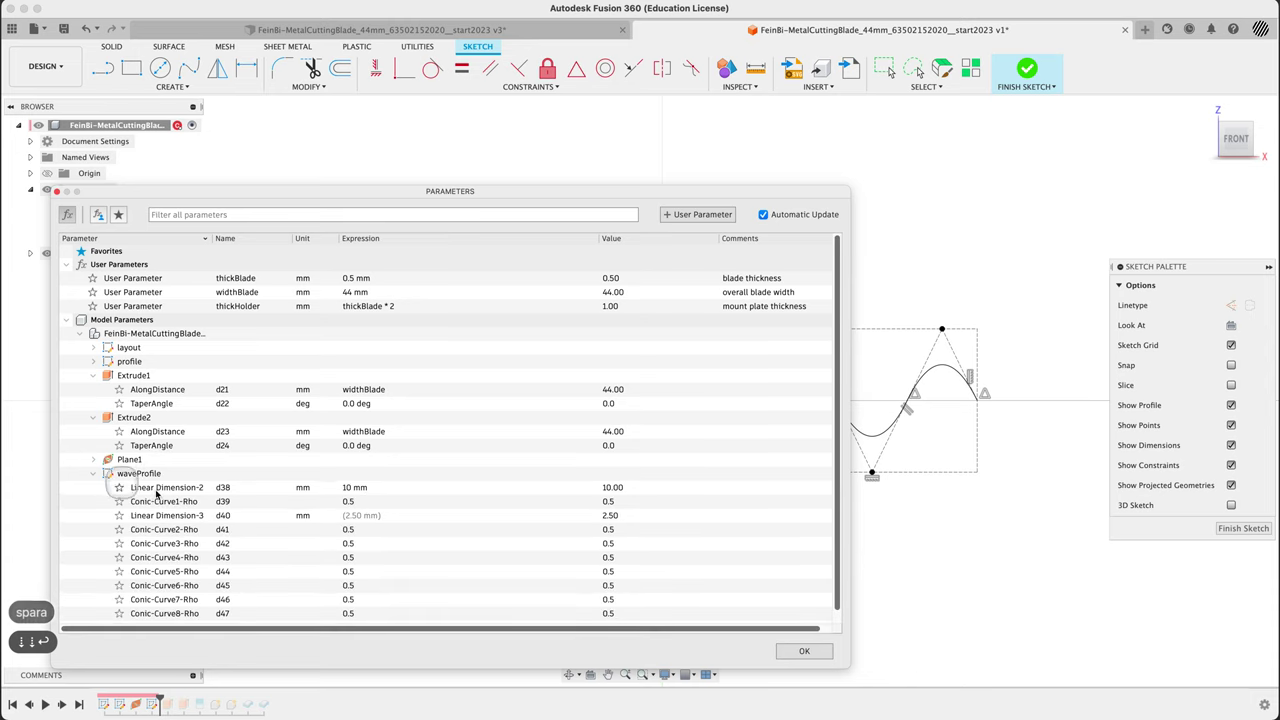
{"action": "scroll", "coordinate": [404, 516], "scroll_direction": "down", "scroll_amount": 1}
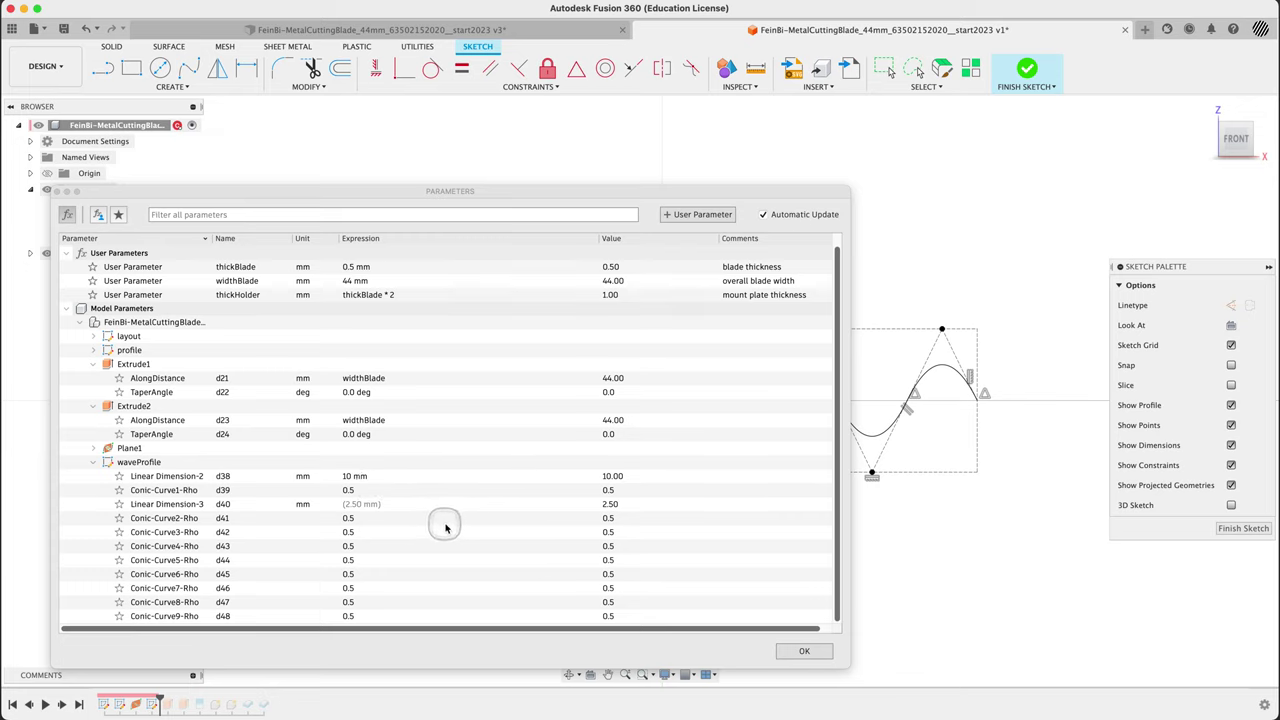
Step: Finish the waveProfile sketch and roll the timeline to the end to show the orange blade plate
{"action": "left_click", "coordinate": [803, 651]}
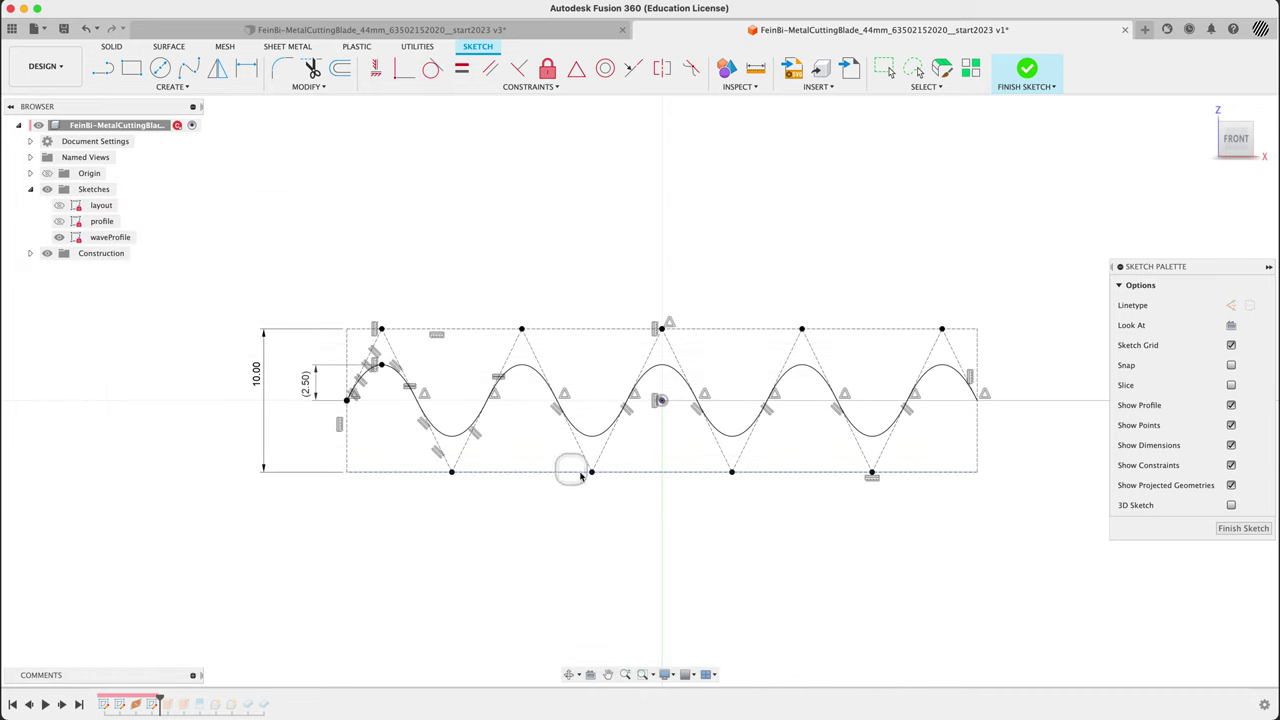
{"action": "mouse_move", "coordinate": [837, 223]}
{"action": "middle_mouse_down", "text": "shift"}
{"action": "mouse_move", "coordinate": [803, 240]}
{"action": "mouse_move", "coordinate": [1030, 170]}
{"action": "middle_mouse_up", "text": "shift"}
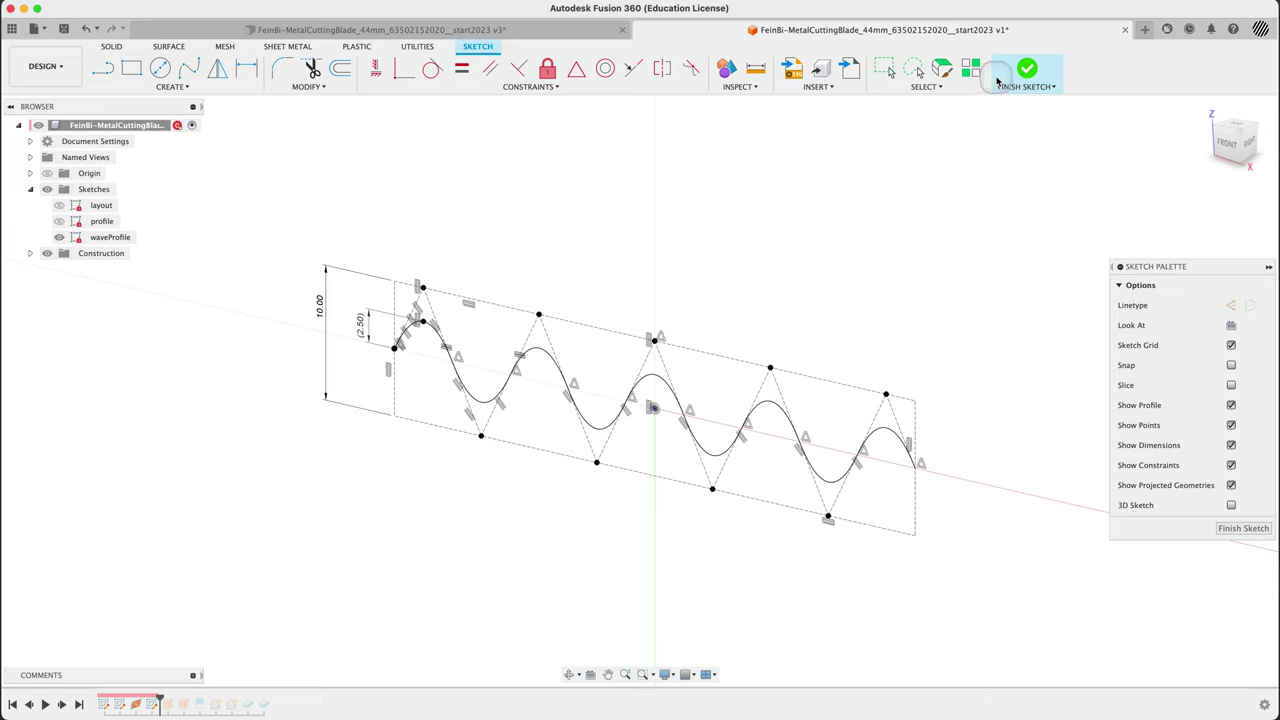
{"action": "left_click", "coordinate": [1026, 68]}
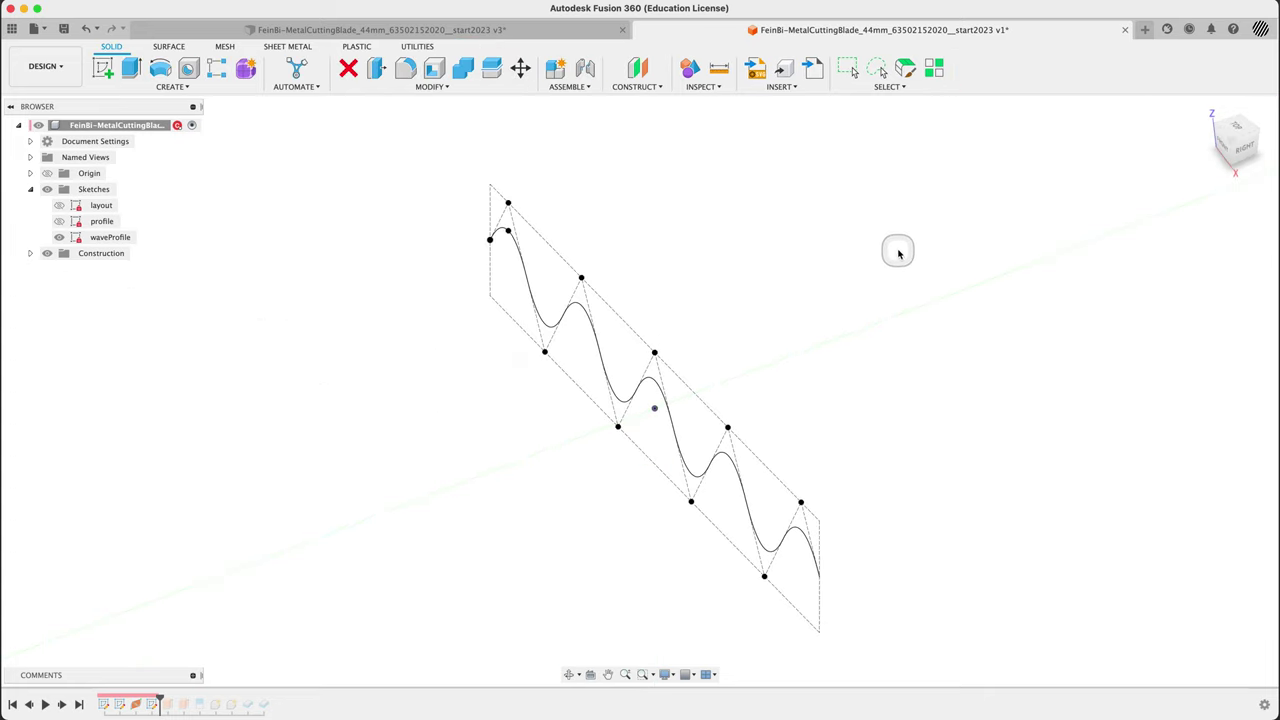
{"action": "left_click", "coordinate": [47, 254]}
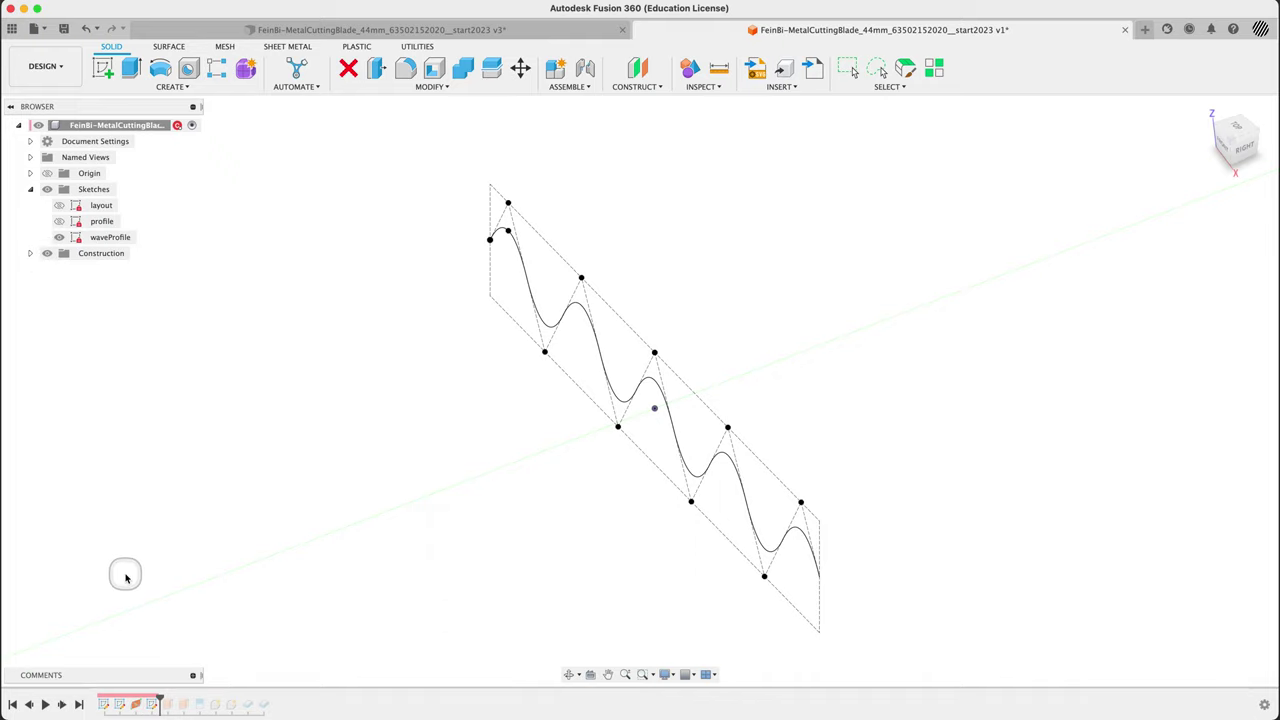
{"action": "left_click", "coordinate": [79, 704]}
{"action": "mouse_move", "coordinate": [520, 476]}
{"action": "middle_mouse_down", "text": "shift"}
{"action": "mouse_move", "coordinate": [471, 469]}
{"action": "mouse_move", "coordinate": [474, 429]}
{"action": "mouse_move", "coordinate": [505, 449]}
{"action": "middle_mouse_up", "text": "shift"}
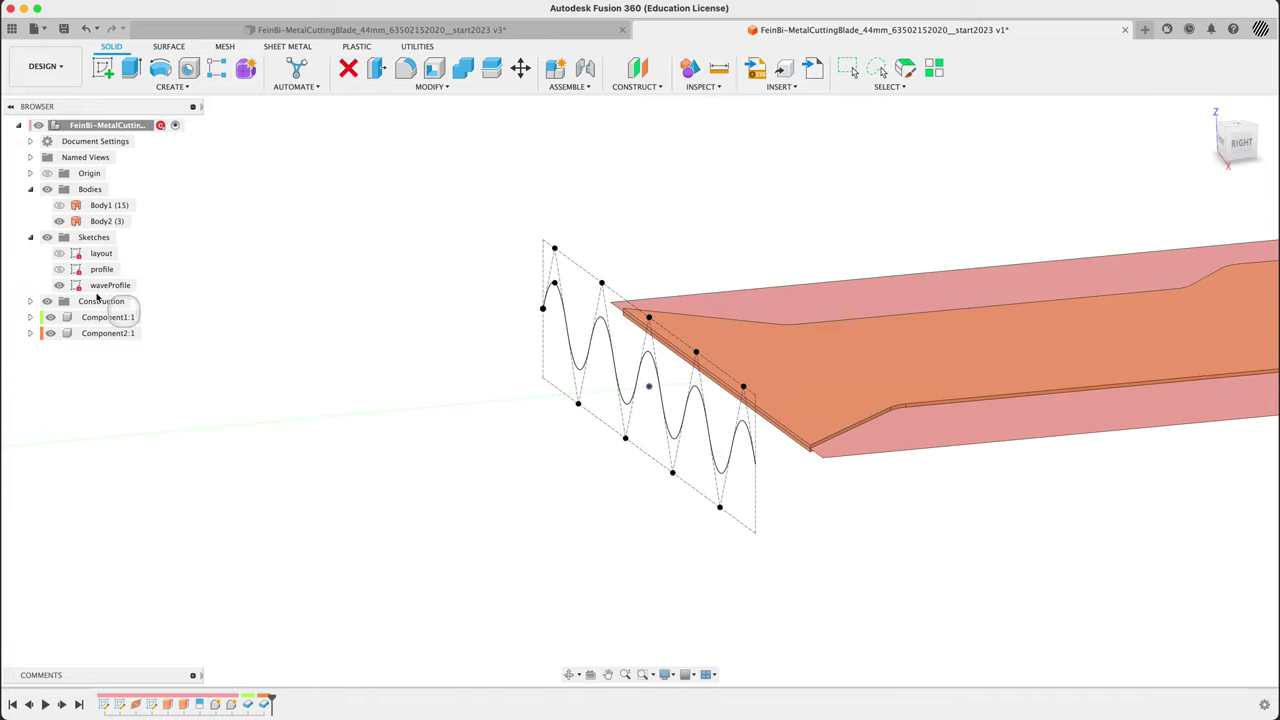
Step: Show the waveProfile sketch's dimensions and make the wave sketch visible in the blade document
{"action": "right_click", "coordinate": [106, 286]}
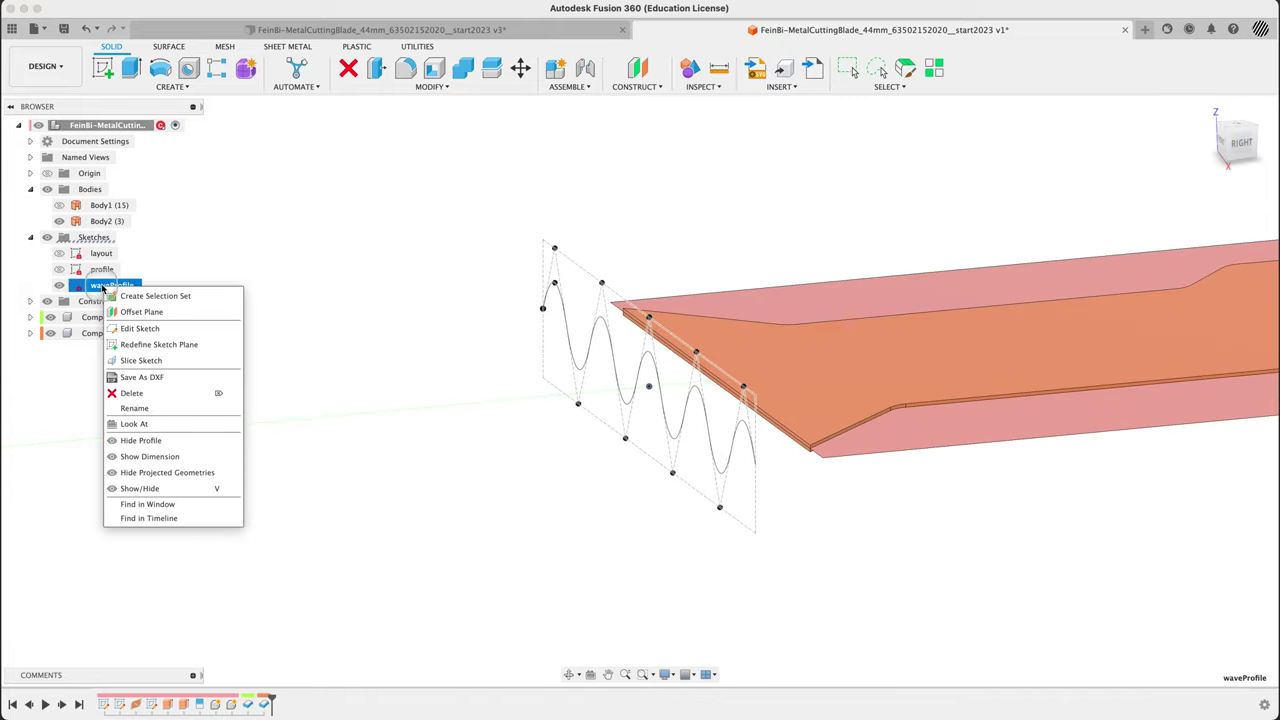
{"action": "left_click", "coordinate": [180, 458]}
{"action": "middle_click_drag", "start_coordinate": [437, 308], "coordinate": [470, 278], "text": "shift"}
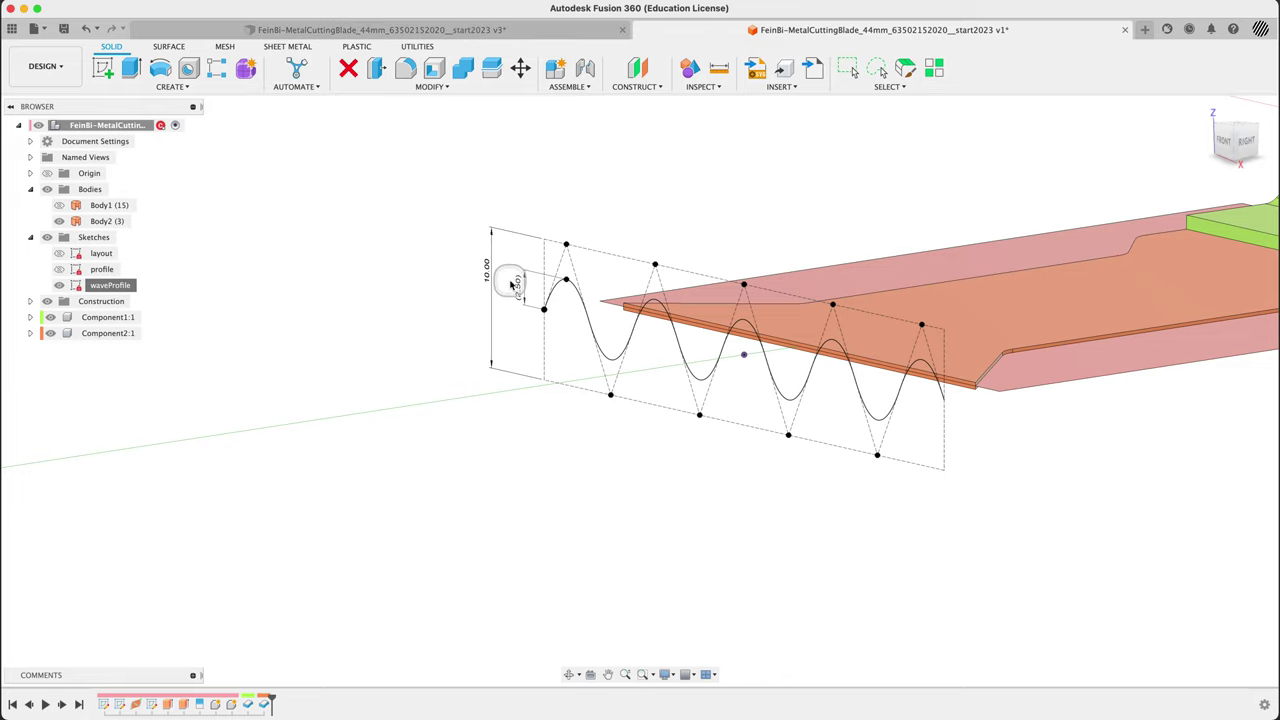
{"action": "left_click", "coordinate": [440, 30]}
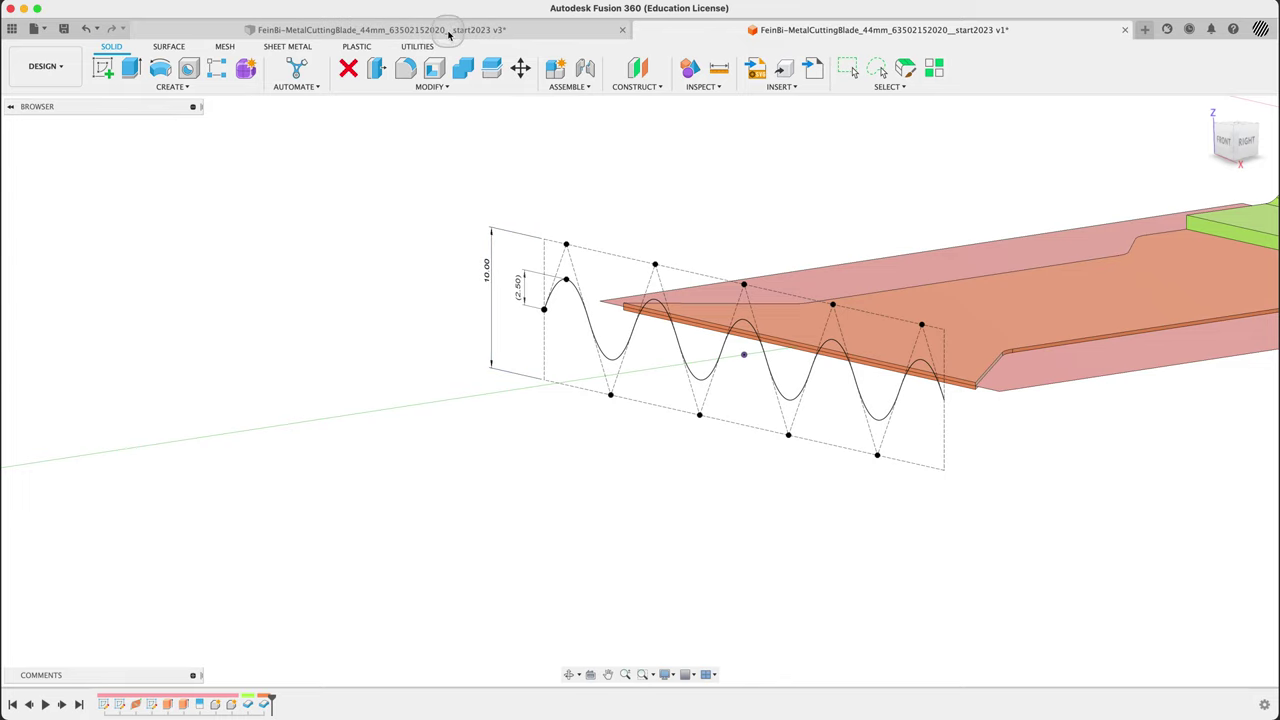
{"action": "mouse_move", "coordinate": [728, 186]}
{"action": "middle_mouse_down", "text": "shift"}
{"action": "mouse_move", "coordinate": [700, 209]}
{"action": "mouse_move", "coordinate": [705, 224]}
{"action": "middle_mouse_up", "text": "shift"}
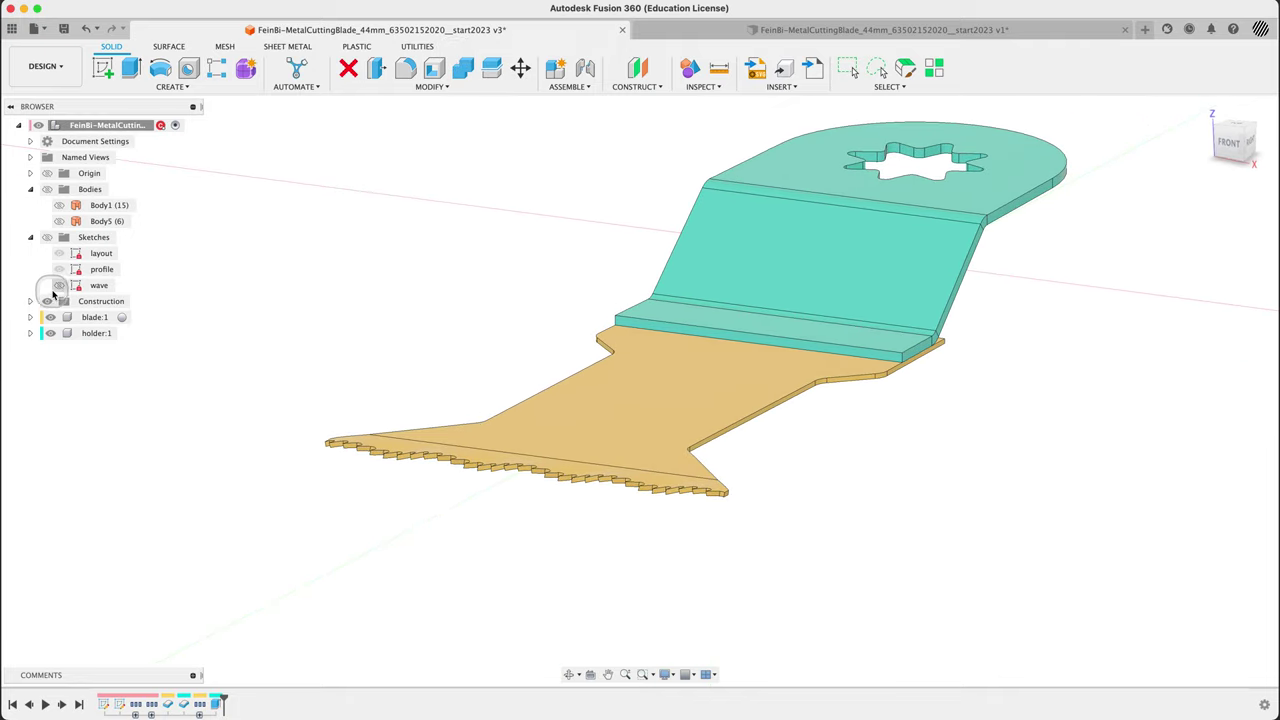
{"action": "left_click", "coordinate": [47, 238]}
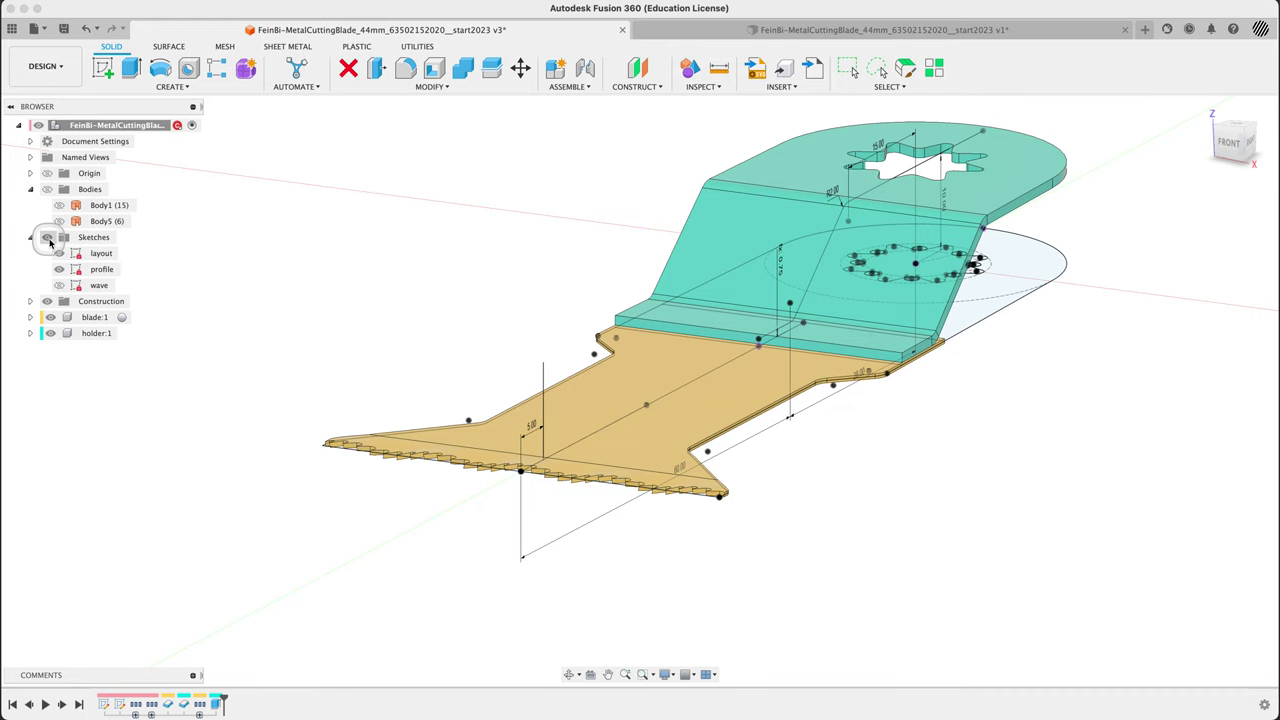
{"action": "left_click", "coordinate": [59, 285]}
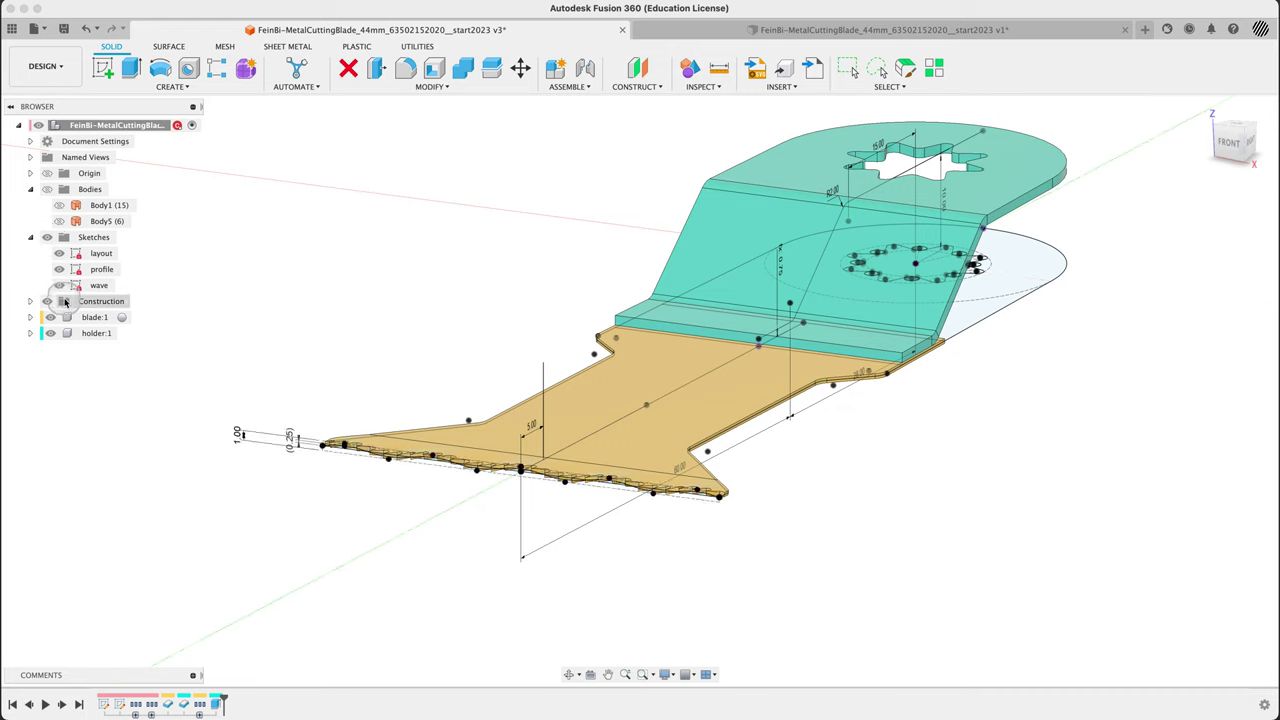
Step: Change the wave's 10 mm height dimension to 1 mm and inspect the flattened curve
{"action": "left_click", "coordinate": [670, 35]}
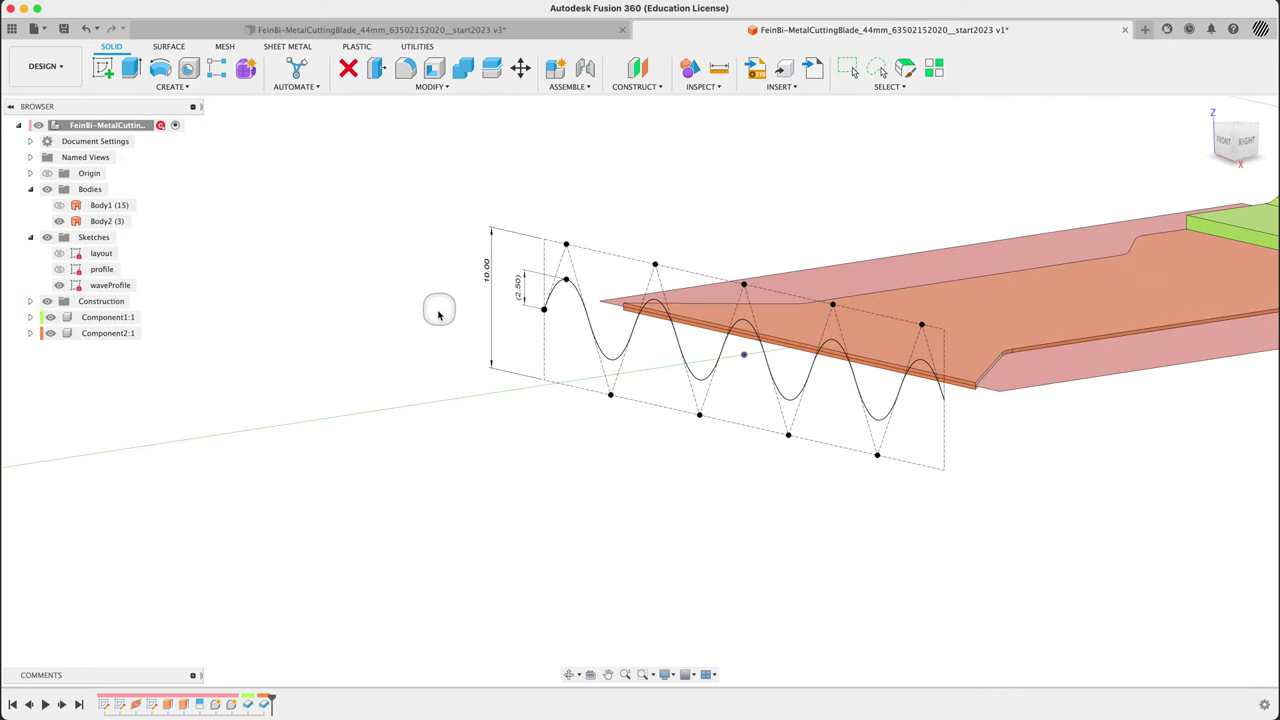
{"action": "double_click", "coordinate": [489, 268]}
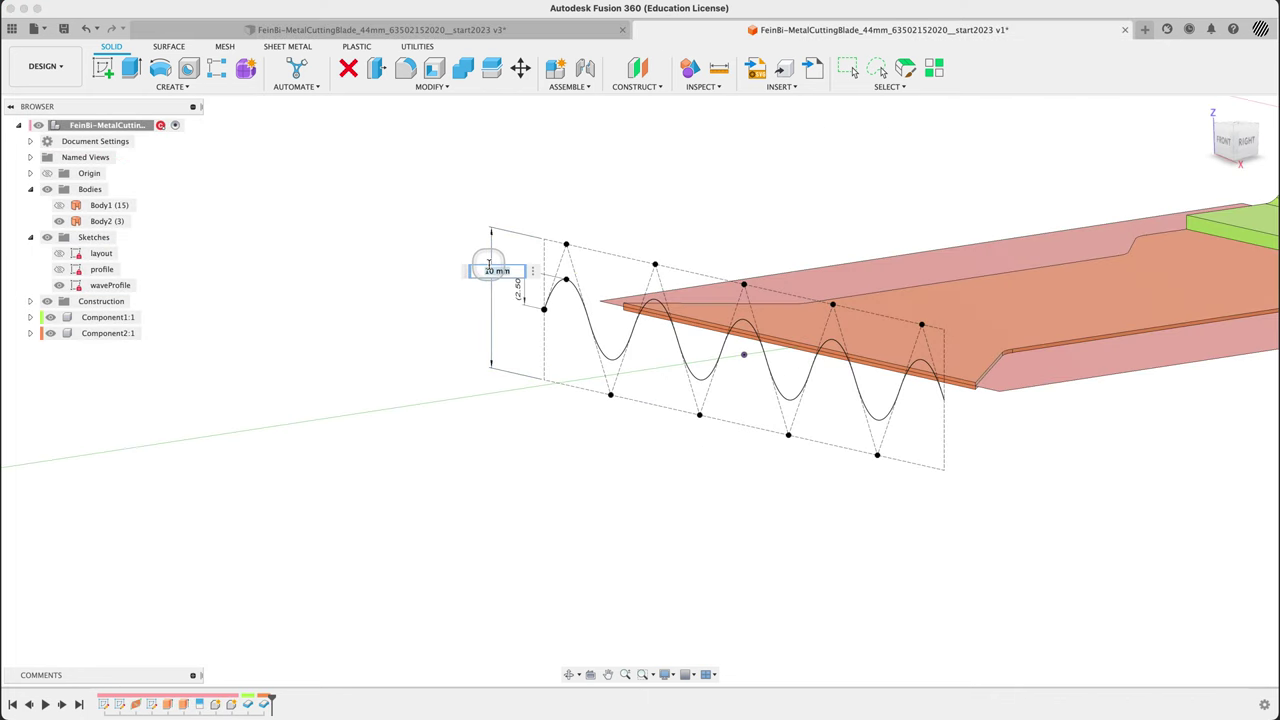
{"action": "type", "text": "1"}
{"action": "key", "text": "Return"}
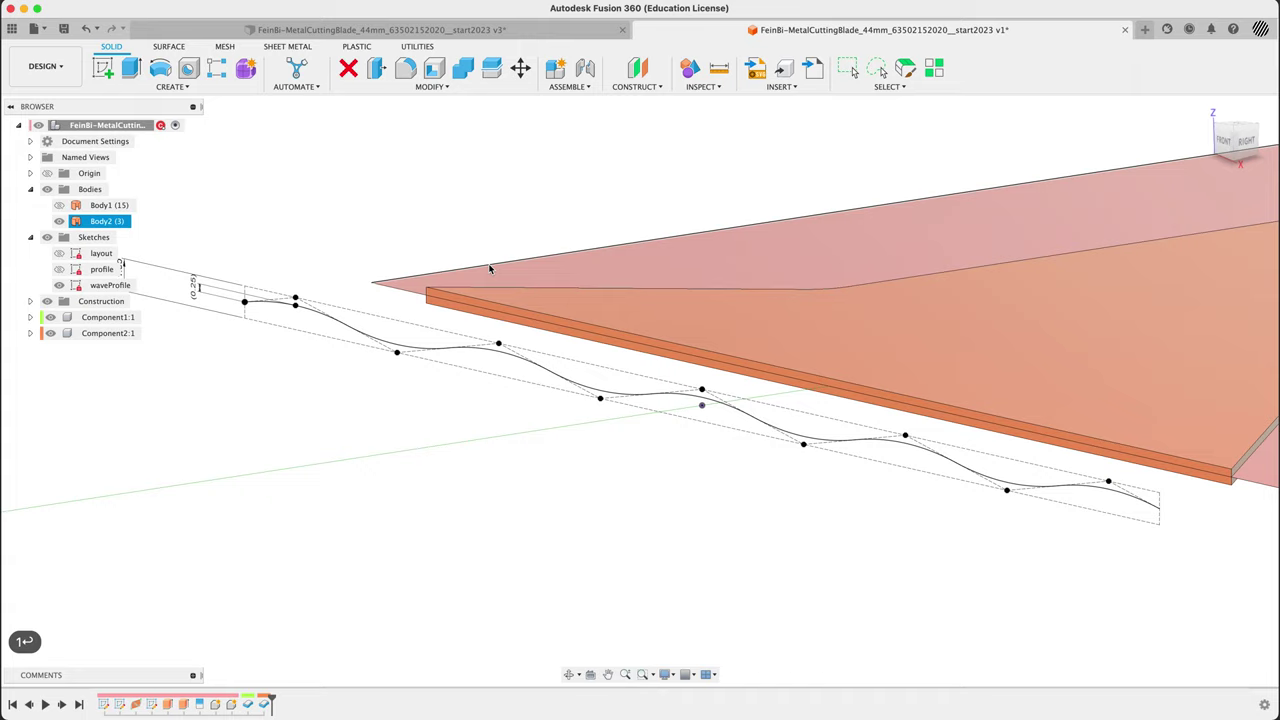
{"action": "mouse_move", "coordinate": [489, 268]}
{"action": "middle_mouse_down", "text": "shift"}
{"action": "mouse_move", "coordinate": [557, 271]}
{"action": "mouse_move", "coordinate": [586, 254]}
{"action": "middle_mouse_up", "text": "shift"}
{"action": "left_click", "coordinate": [507, 476]}
{"action": "mouse_move", "coordinate": [507, 476]}
{"action": "middle_mouse_down", "text": "shift"}
{"action": "mouse_move", "coordinate": [474, 491]}
{"action": "mouse_move", "coordinate": [503, 460]}
{"action": "mouse_move", "coordinate": [489, 483]}
{"action": "mouse_move", "coordinate": [501, 490]}
{"action": "middle_mouse_up", "text": "shift"}
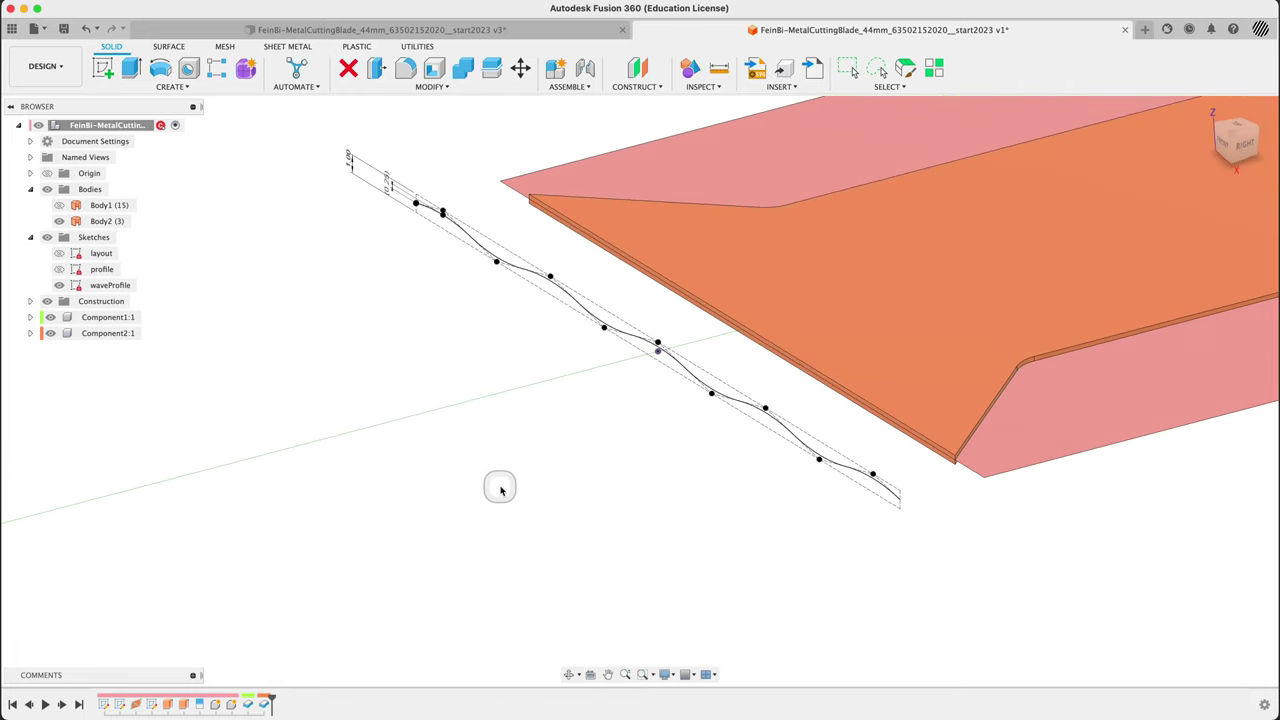
Step: Hide Component2's orange body so only the pink Body2 surface and wave sketch stay visible
{"action": "left_click", "coordinate": [185, 705]}
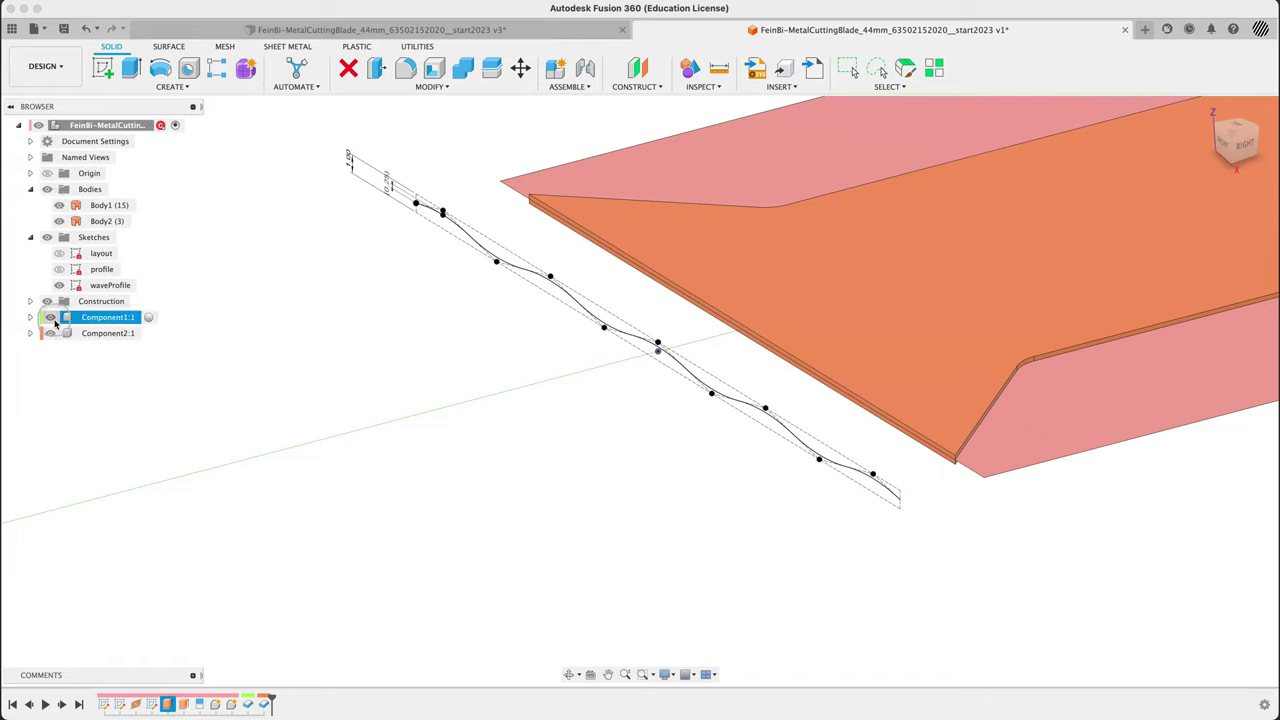
{"action": "left_click", "coordinate": [51, 333]}
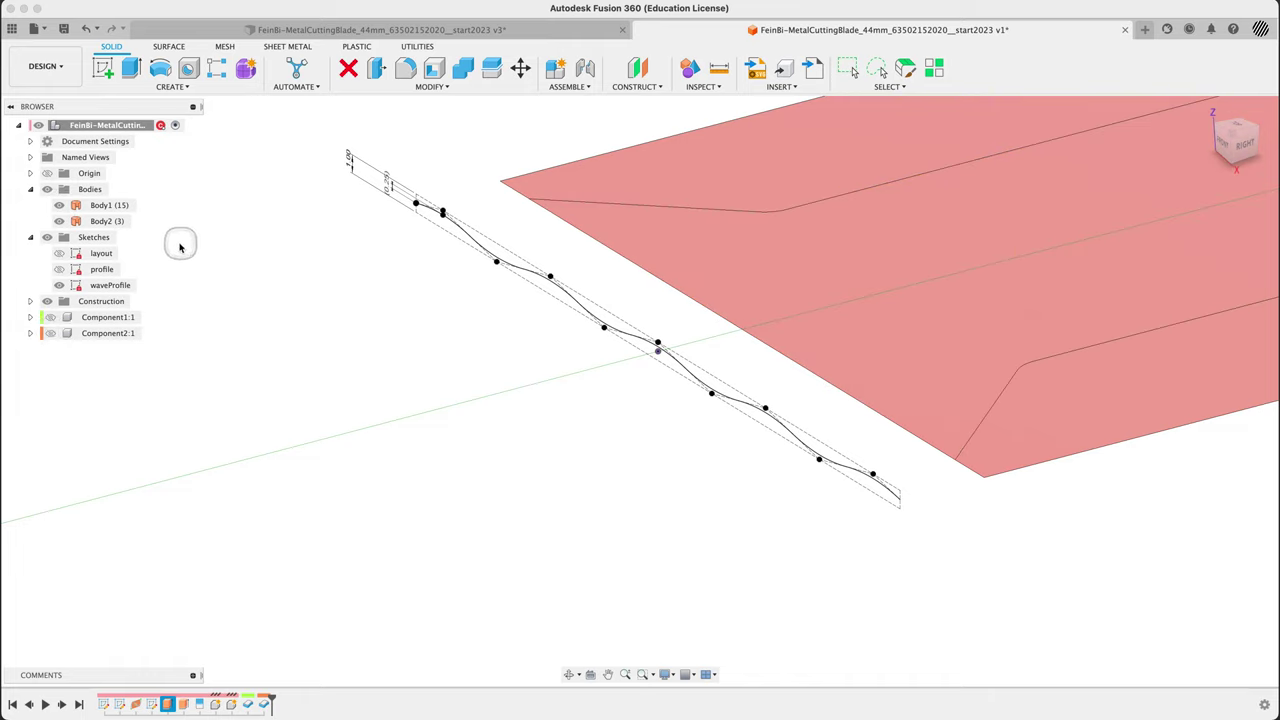
{"action": "left_click", "coordinate": [60, 206]}
{"action": "left_click", "coordinate": [59, 206]}
{"action": "left_click", "coordinate": [59, 221]}
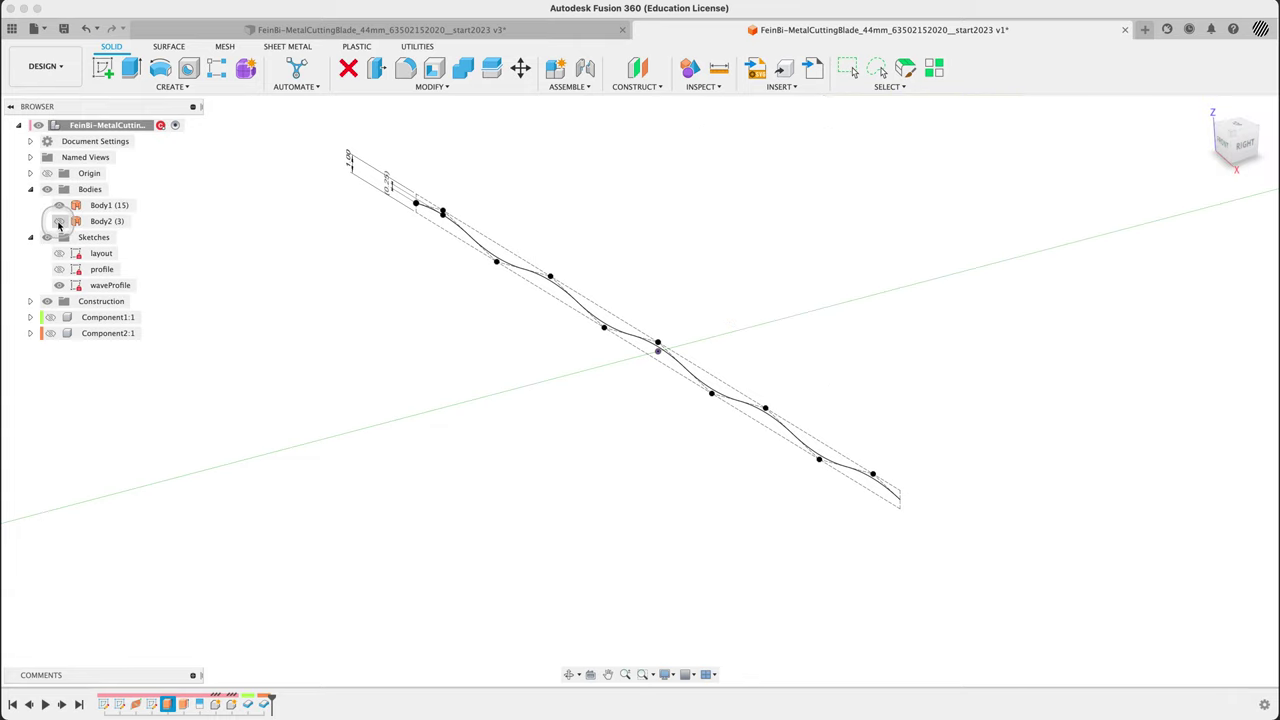
{"action": "left_click", "coordinate": [59, 221]}
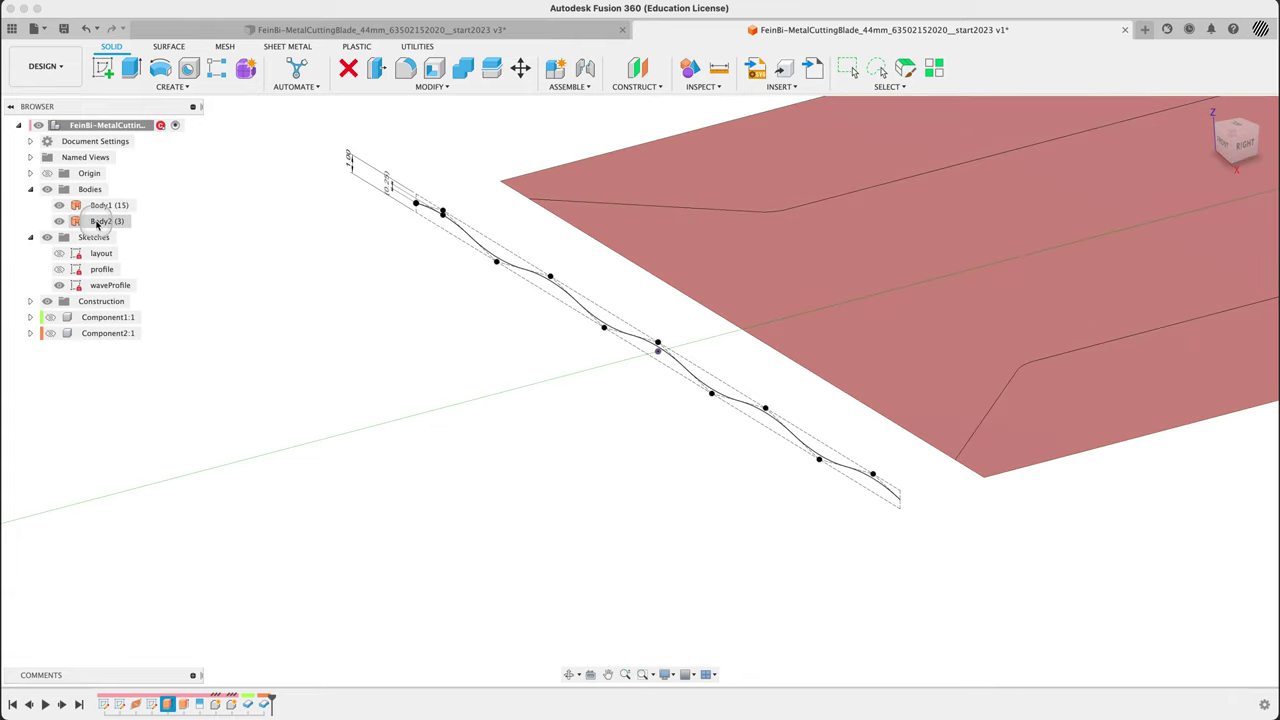
{"action": "left_click", "coordinate": [490, 430]}
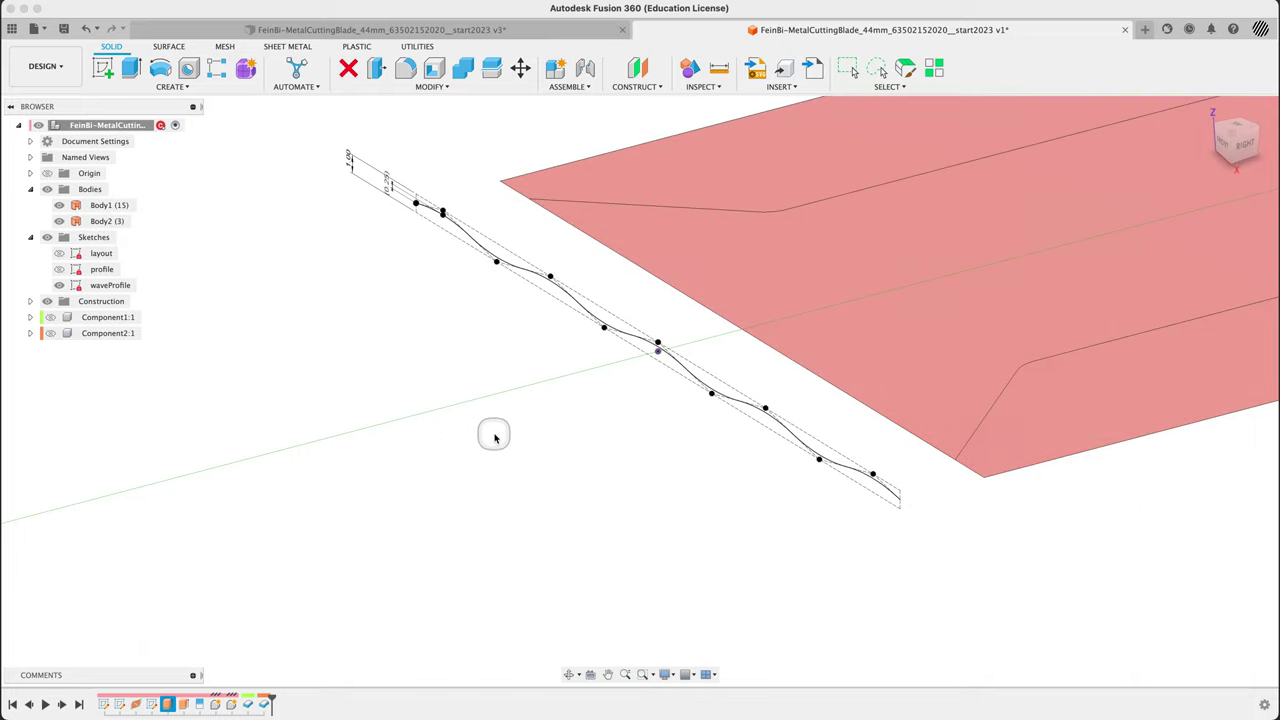
{"action": "middle_click_drag", "start_coordinate": [494, 437], "coordinate": [440, 223], "text": "shift"}
Step: Start the surface Loft command with the slof alias
{"action": "left_click", "coordinate": [168, 47]}
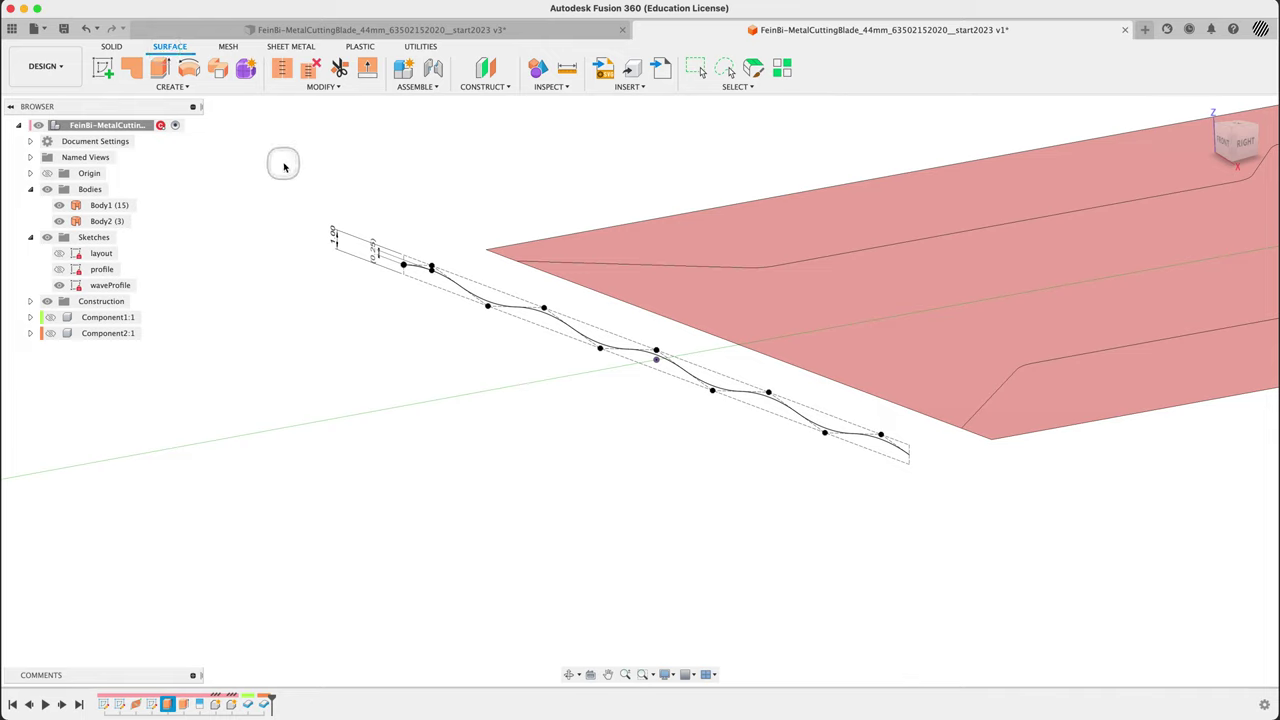
{"action": "type", "text": "slof"}
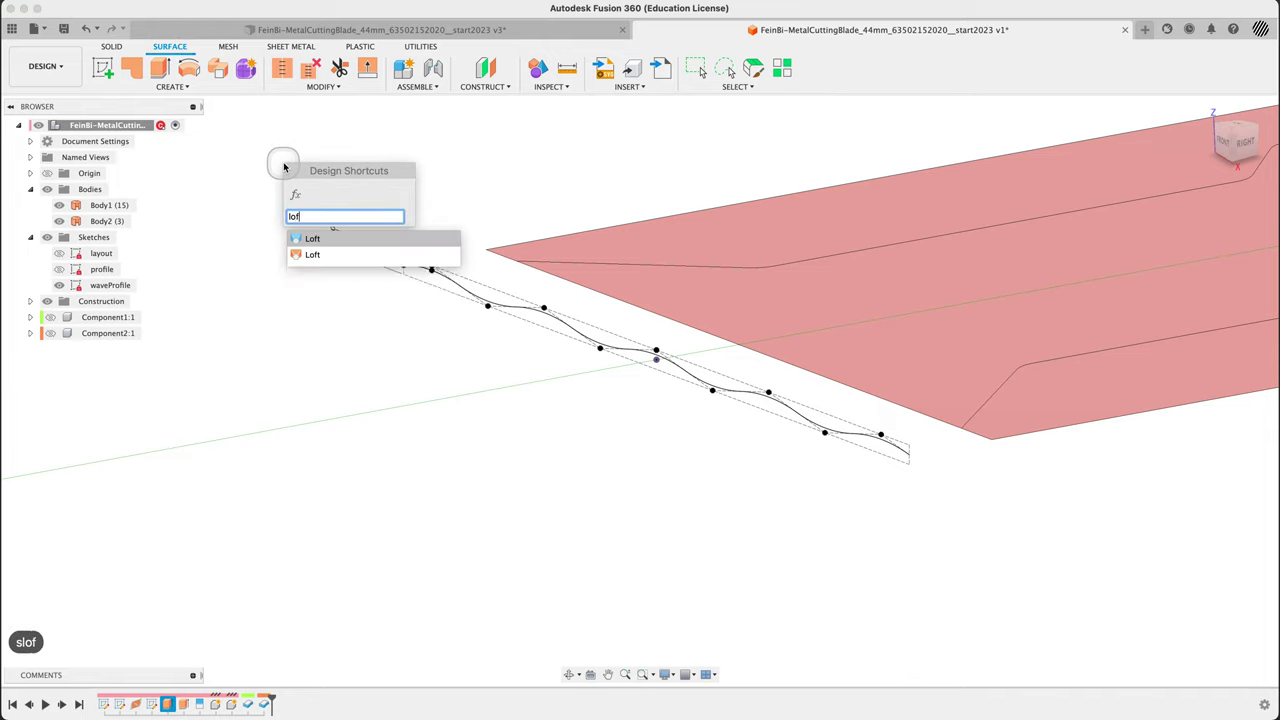
{"action": "key", "text": "Down"}
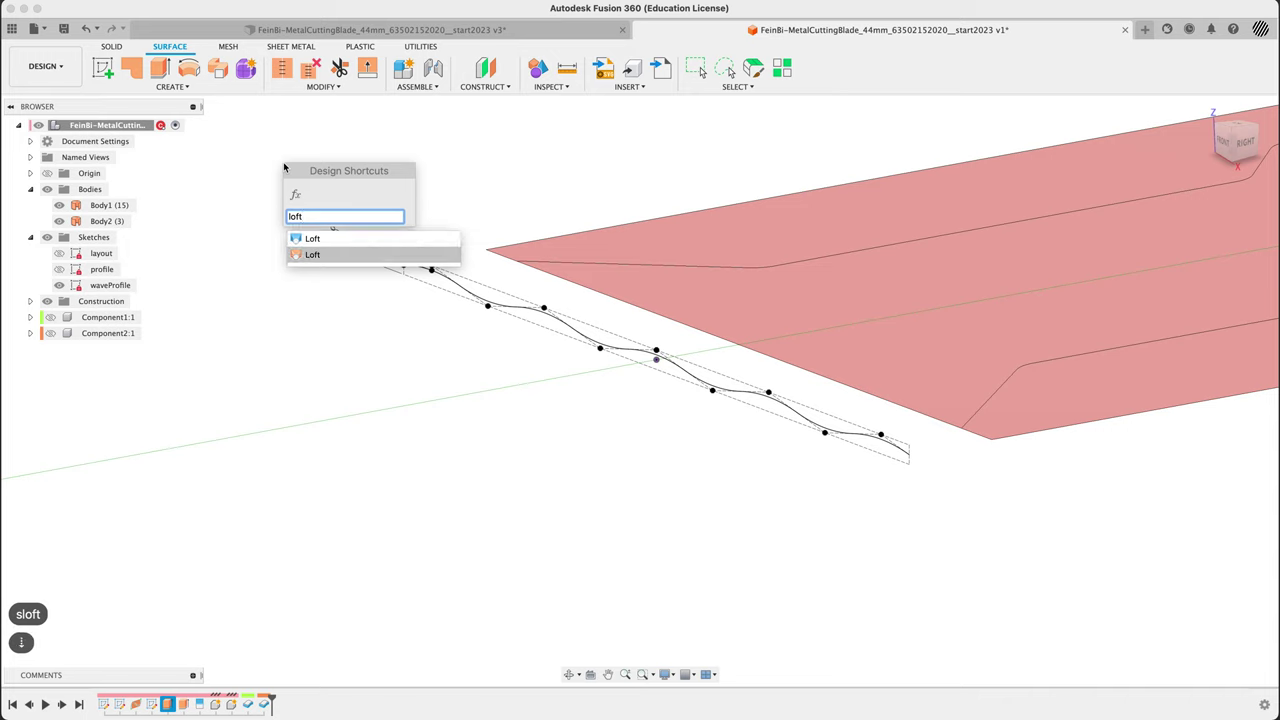
{"action": "key", "text": "Return"}
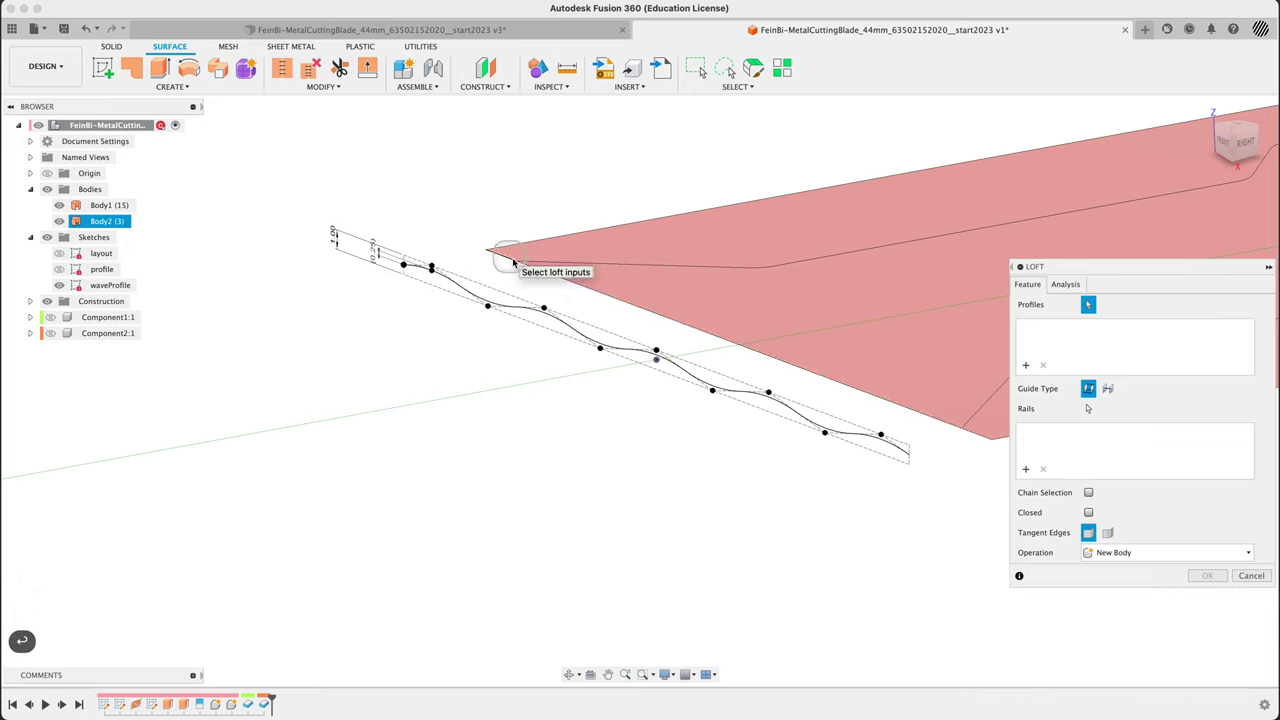
Step: Pick the red surface's front edge as the loft's first profile
{"action": "mouse_move", "coordinate": [516, 263]}
{"action": "middle_mouse_down", "text": "shift"}
{"action": "mouse_move", "coordinate": [560, 280]}
{"action": "mouse_move", "coordinate": [526, 286]}
{"action": "middle_mouse_up", "text": "shift"}
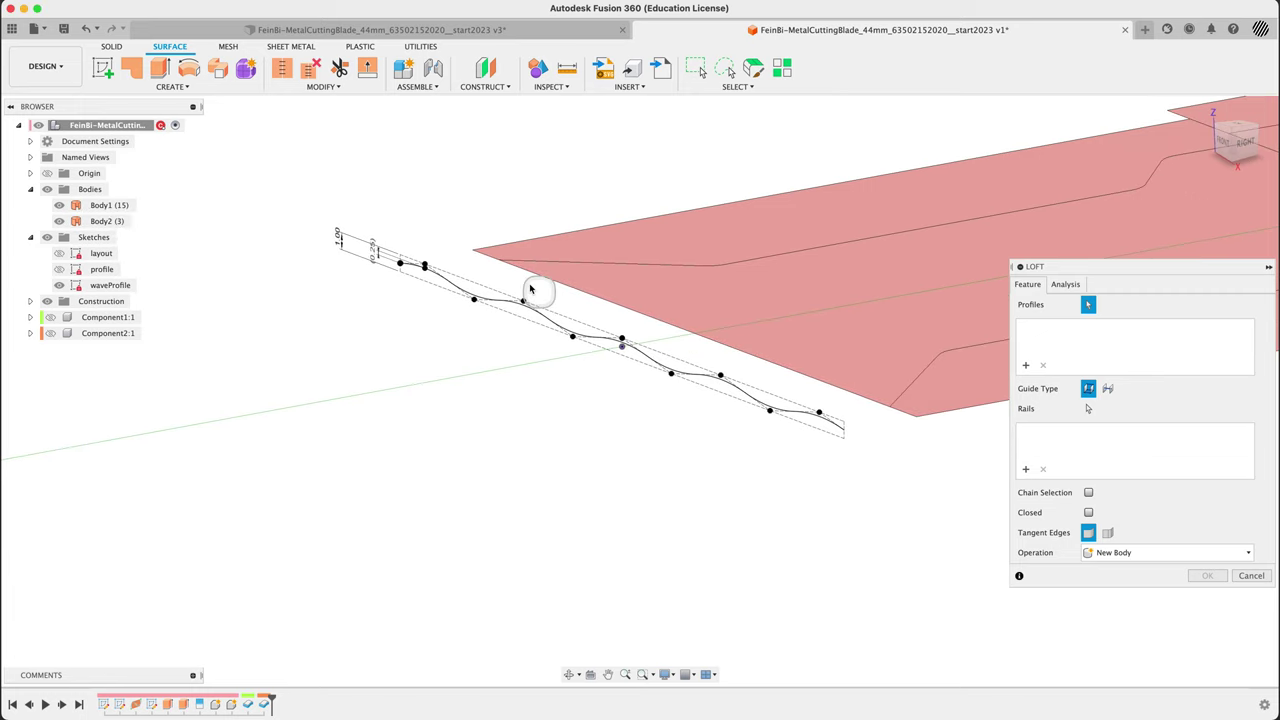
{"action": "left_click", "coordinate": [1089, 512]}
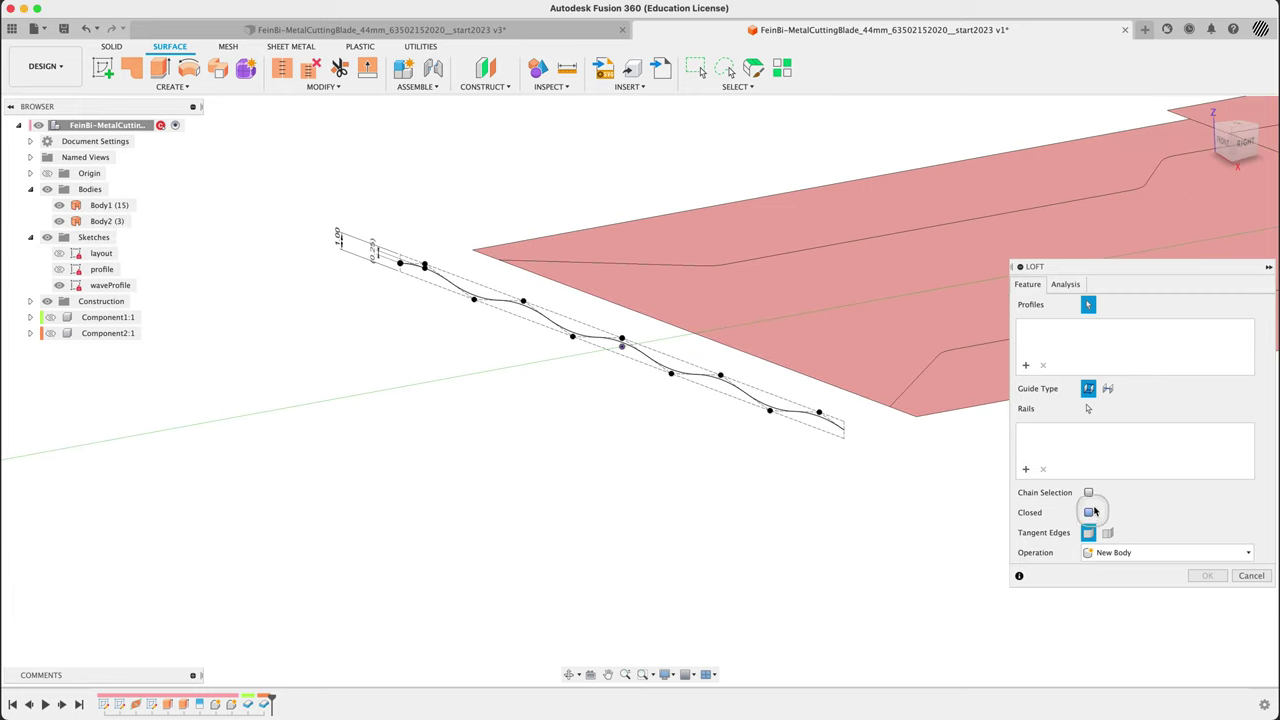
{"action": "left_click", "coordinate": [478, 252]}
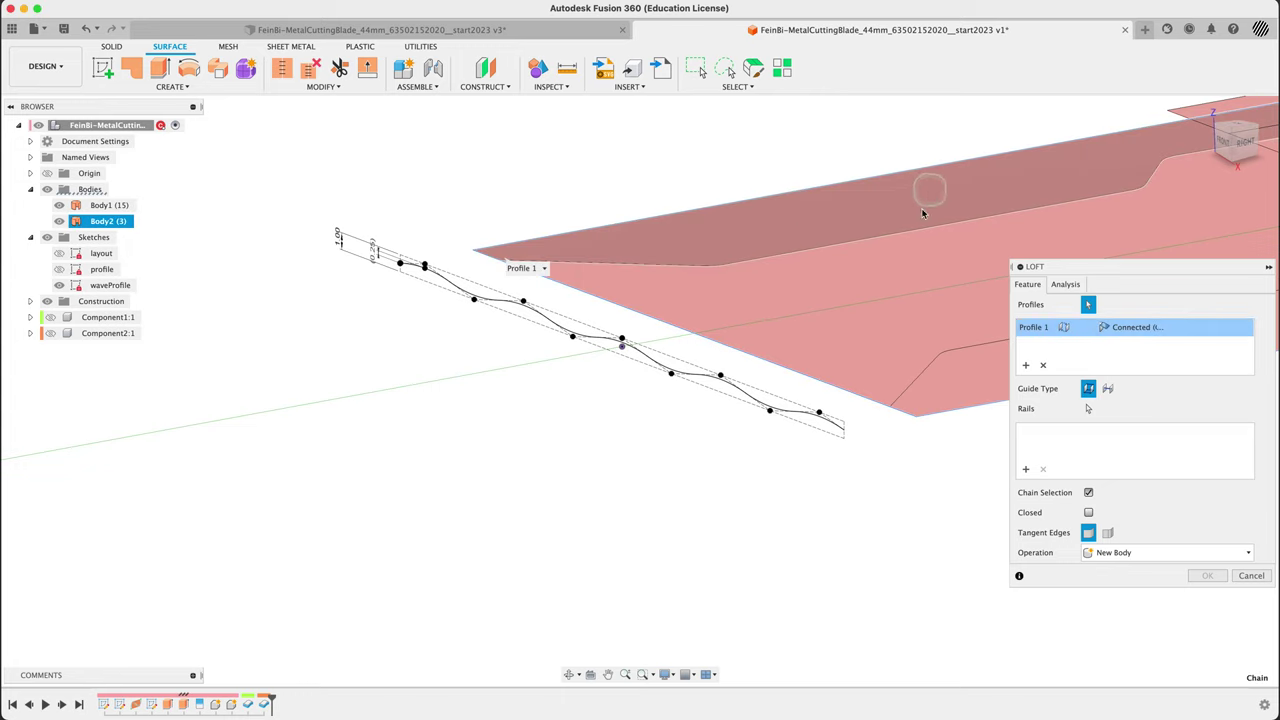
{"action": "left_click", "coordinate": [1086, 493]}
{"action": "left_click", "coordinate": [1045, 366]}
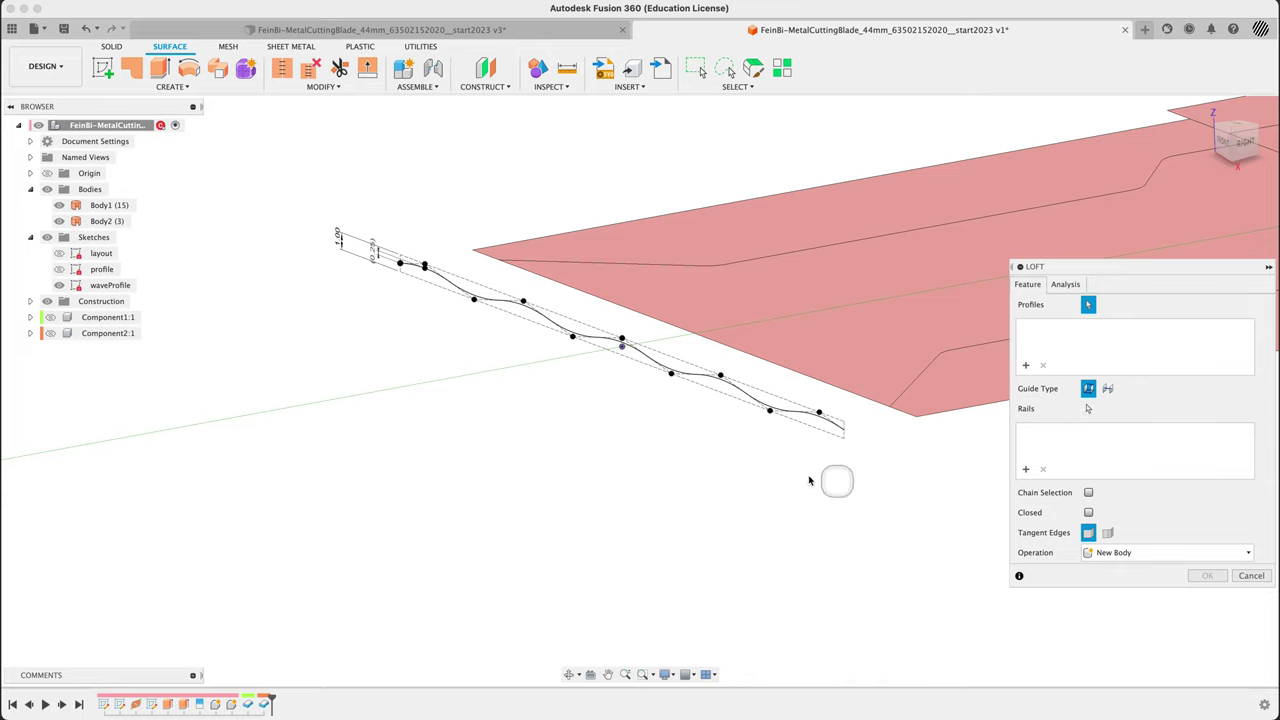
{"action": "left_click", "coordinate": [480, 256]}
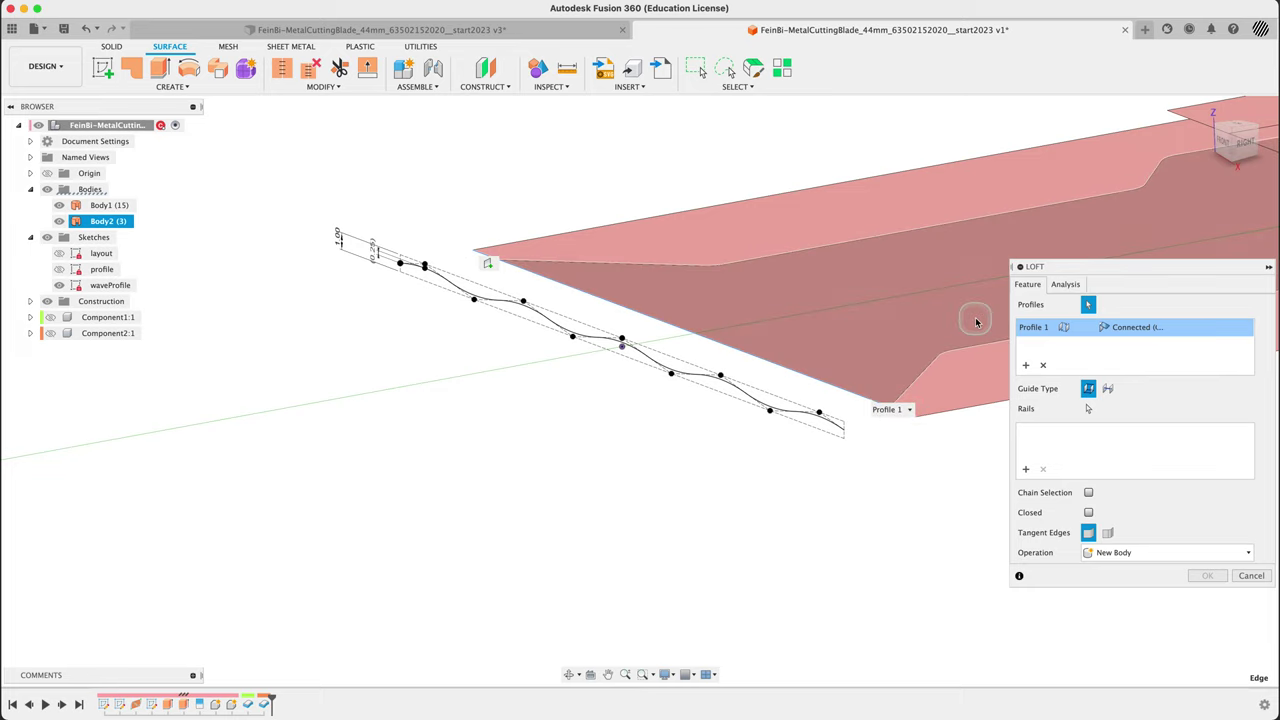
{"action": "left_click", "coordinate": [1080, 340]}
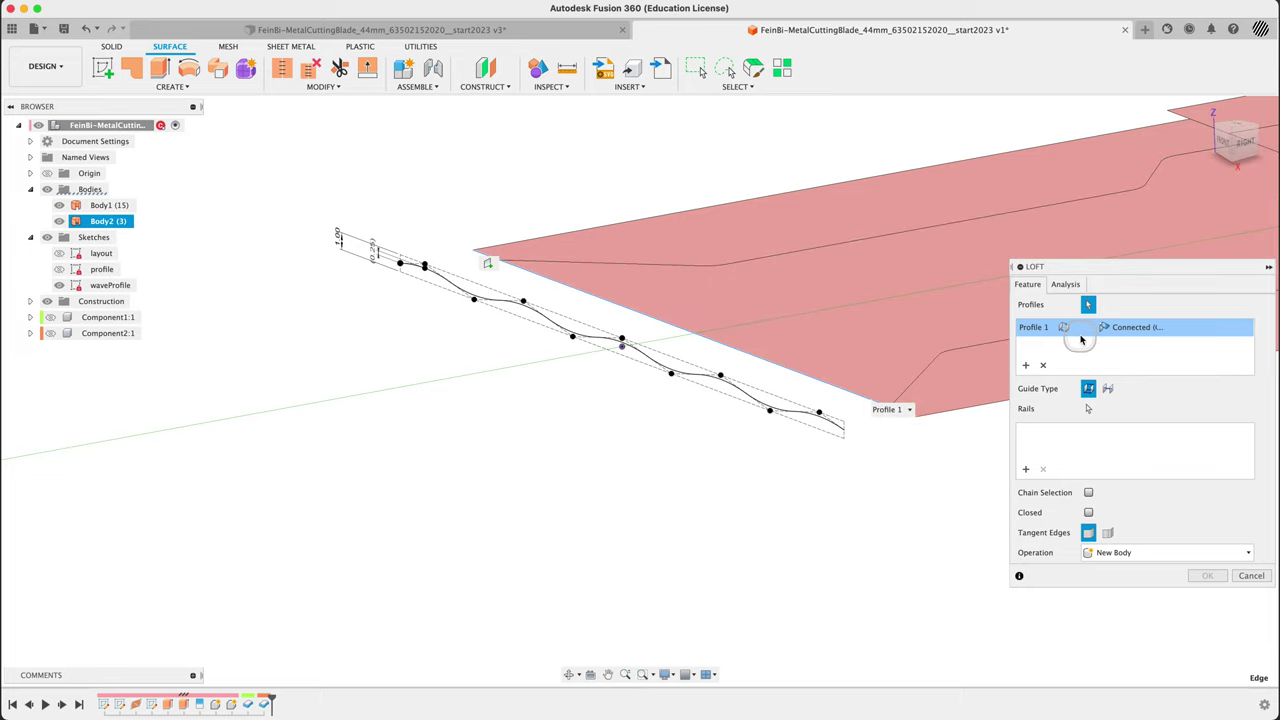
{"action": "left_click", "coordinate": [1025, 368]}
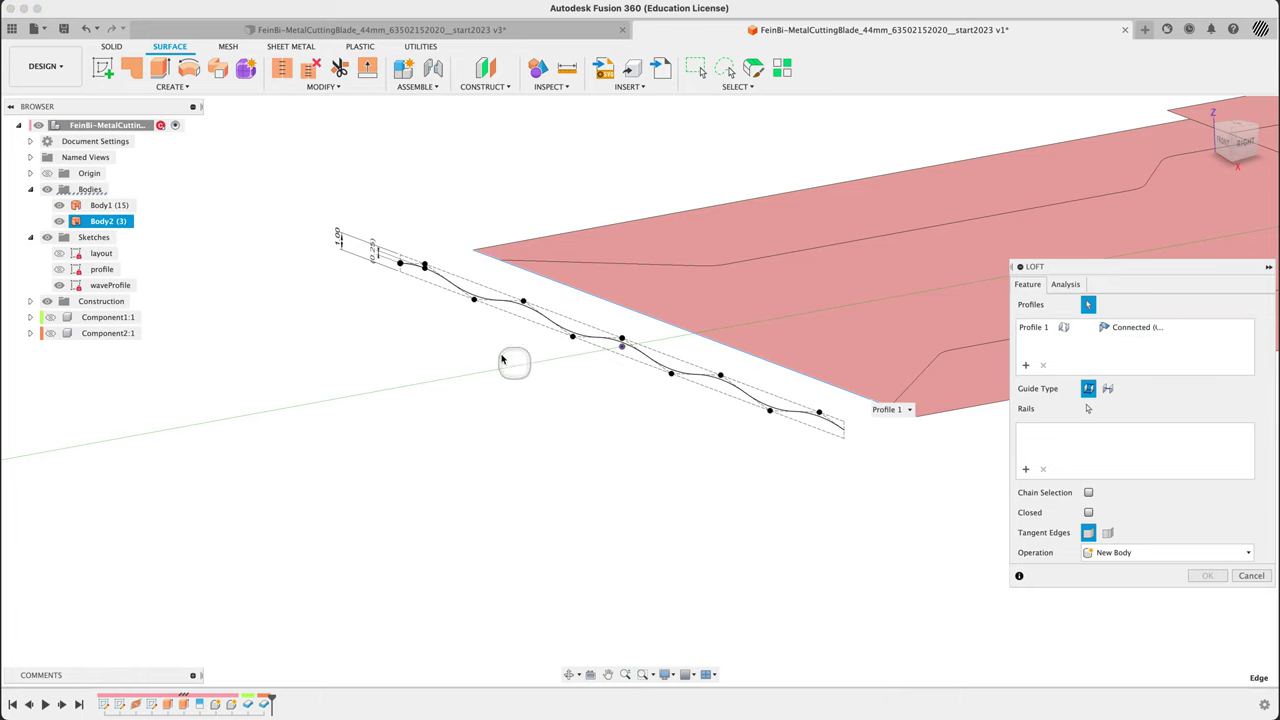
Step: Add the waveProfile curve as the loft's second profile
{"action": "left_click", "coordinate": [431, 275]}
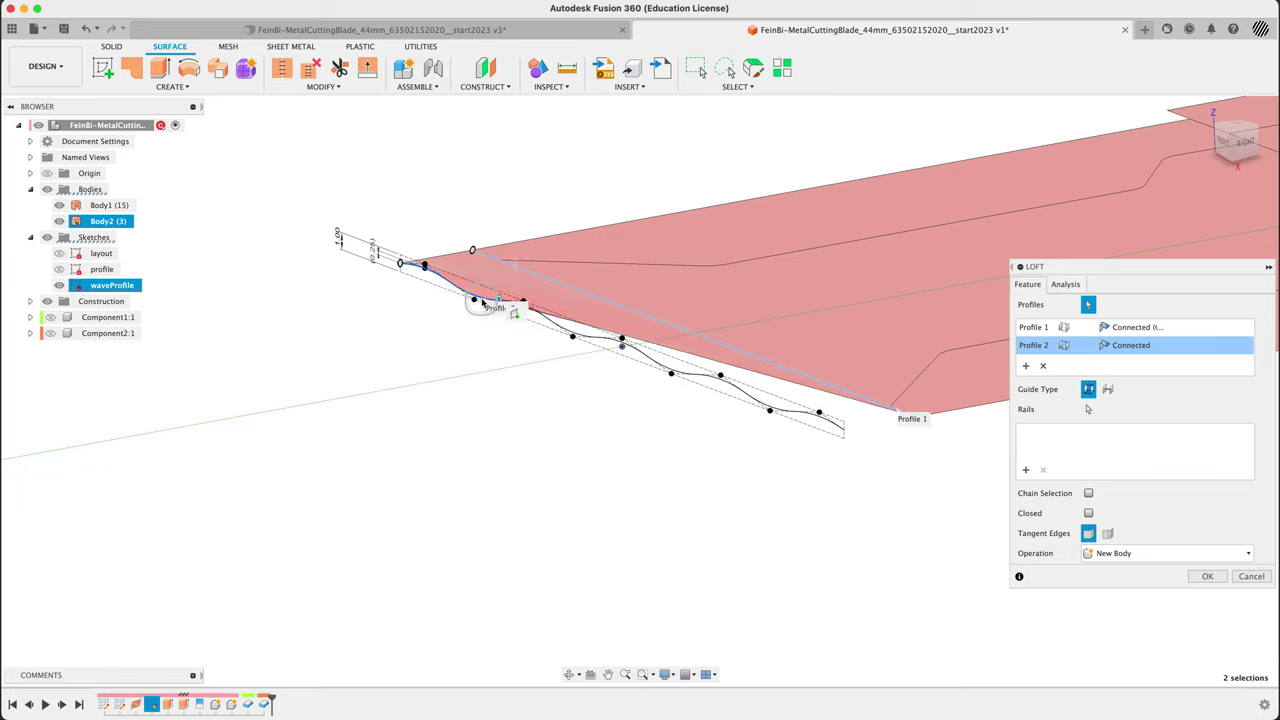
{"action": "left_click", "coordinate": [563, 331]}
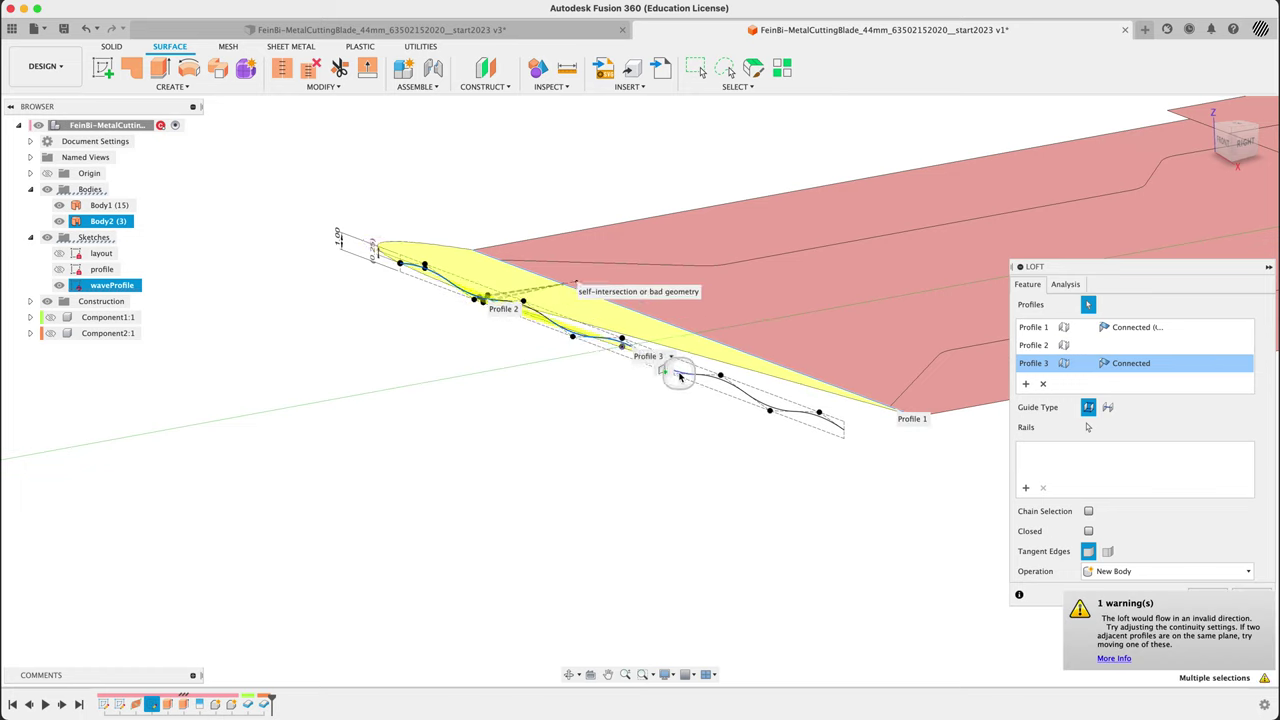
{"action": "left_click_drag", "start_coordinate": [679, 376], "coordinate": [774, 412]}
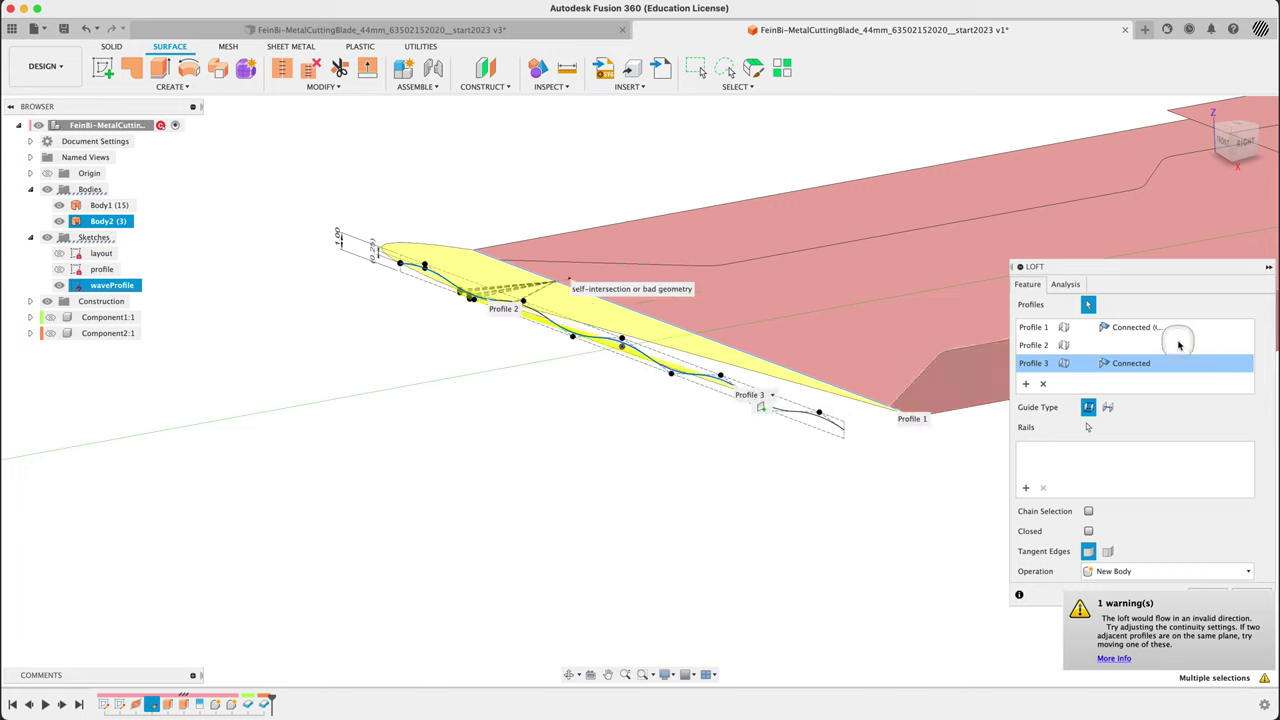
{"action": "left_click", "coordinate": [1041, 385]}
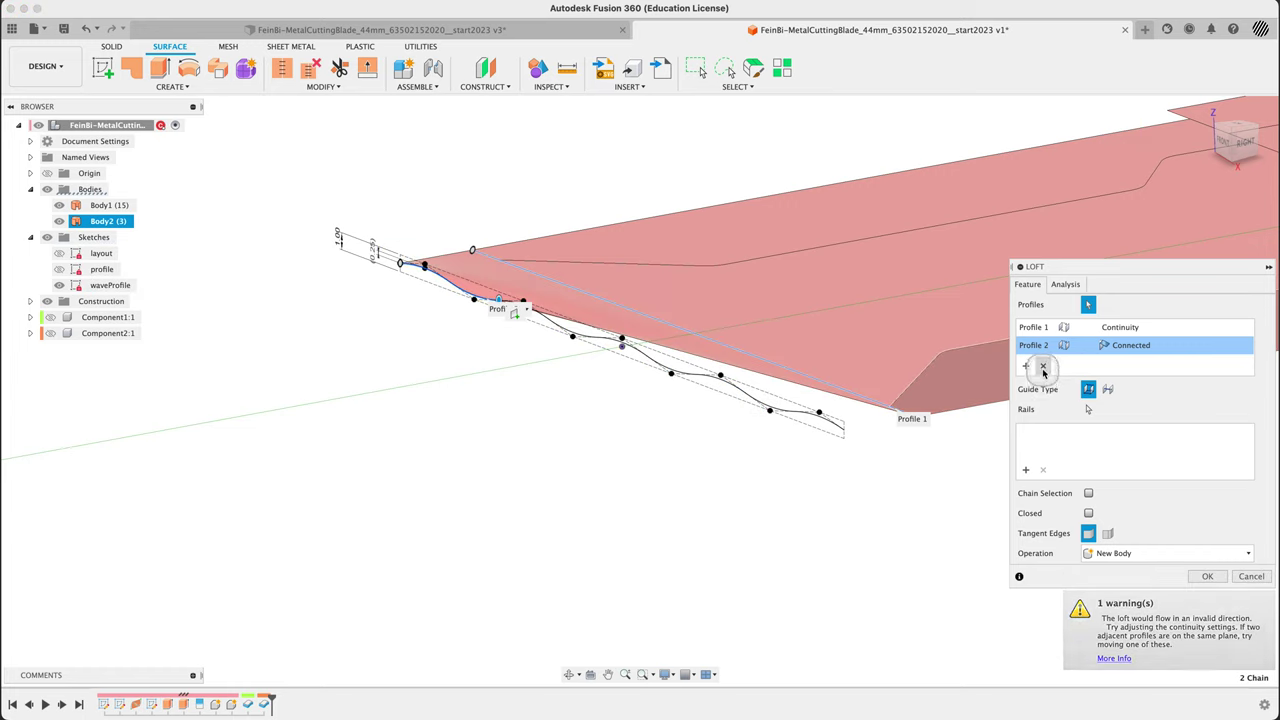
{"action": "left_click", "coordinate": [1043, 367]}
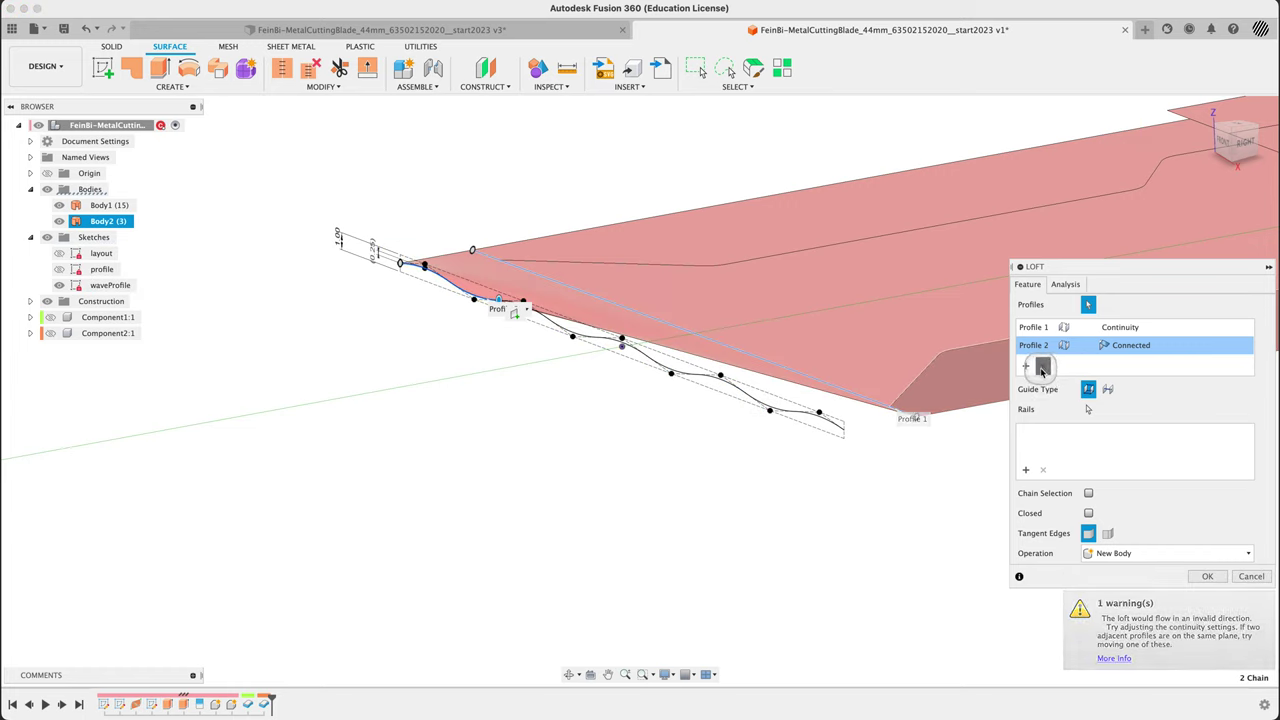
{"action": "left_click", "coordinate": [440, 282]}
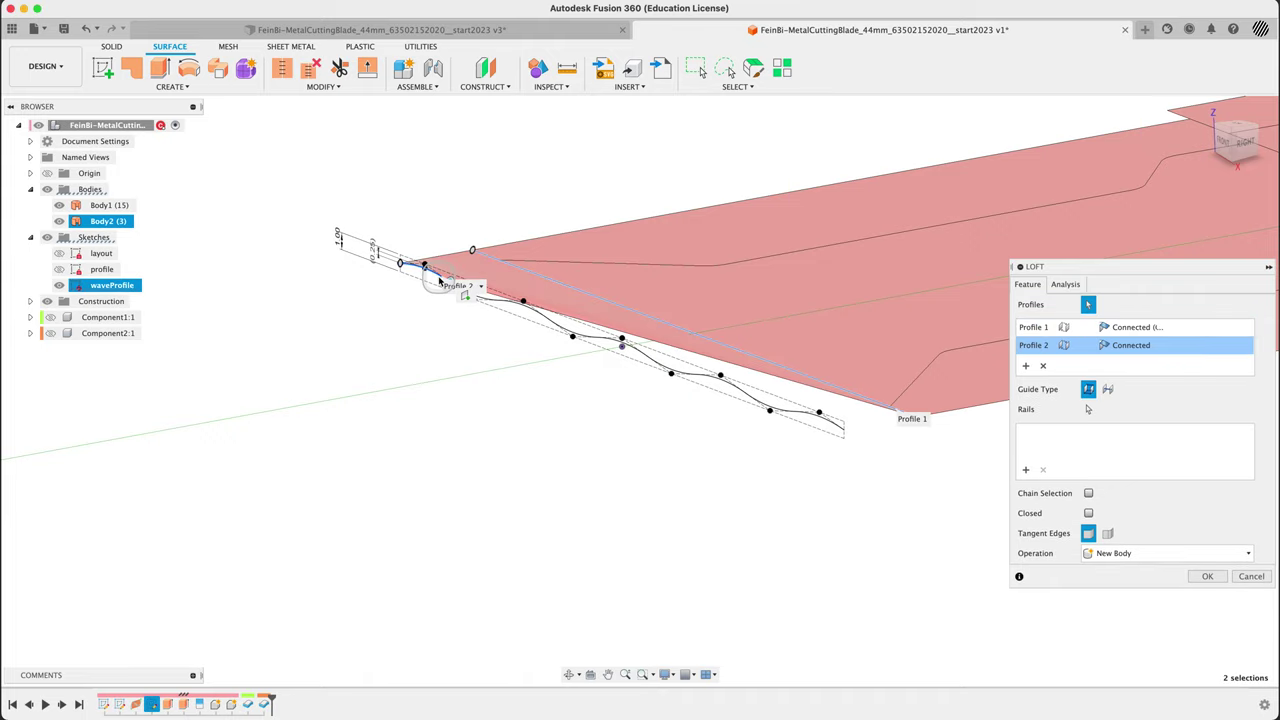
{"action": "middle_click_drag", "start_coordinate": [477, 329], "coordinate": [560, 366], "text": "shift"}
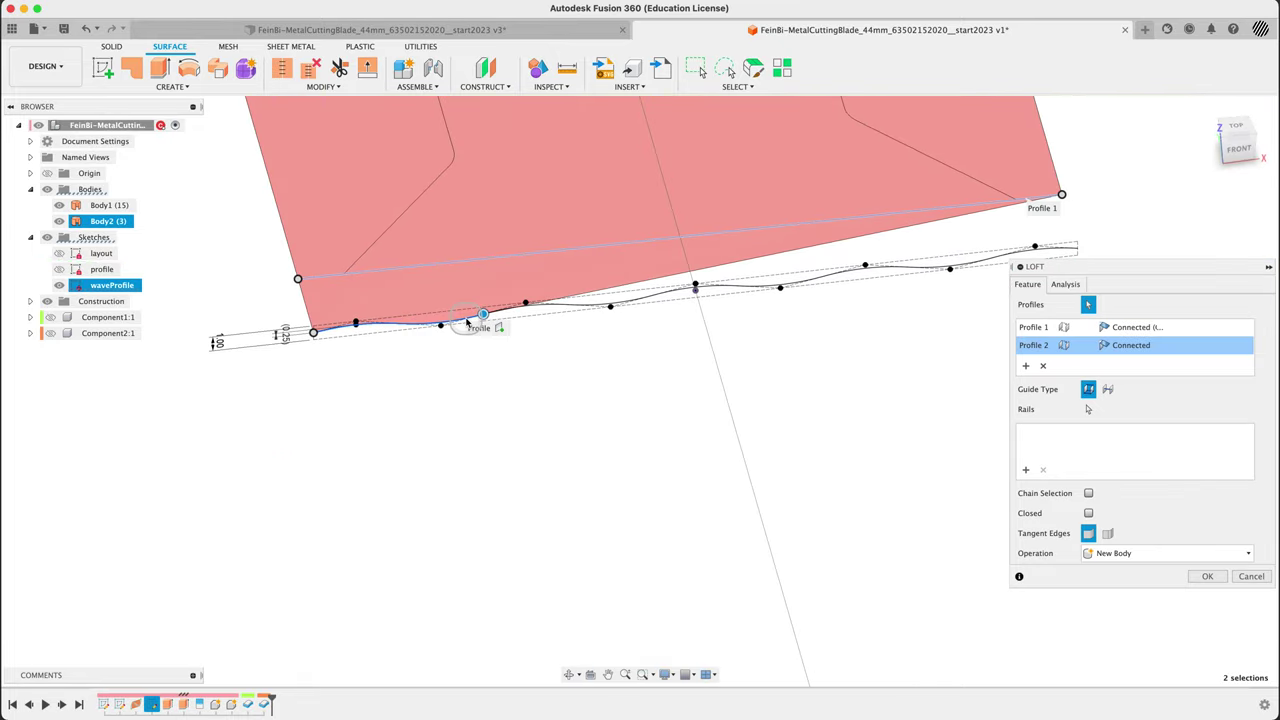
Step: Move the wave profile's start point to the curve's far right end
{"action": "left_click", "coordinate": [543, 310]}
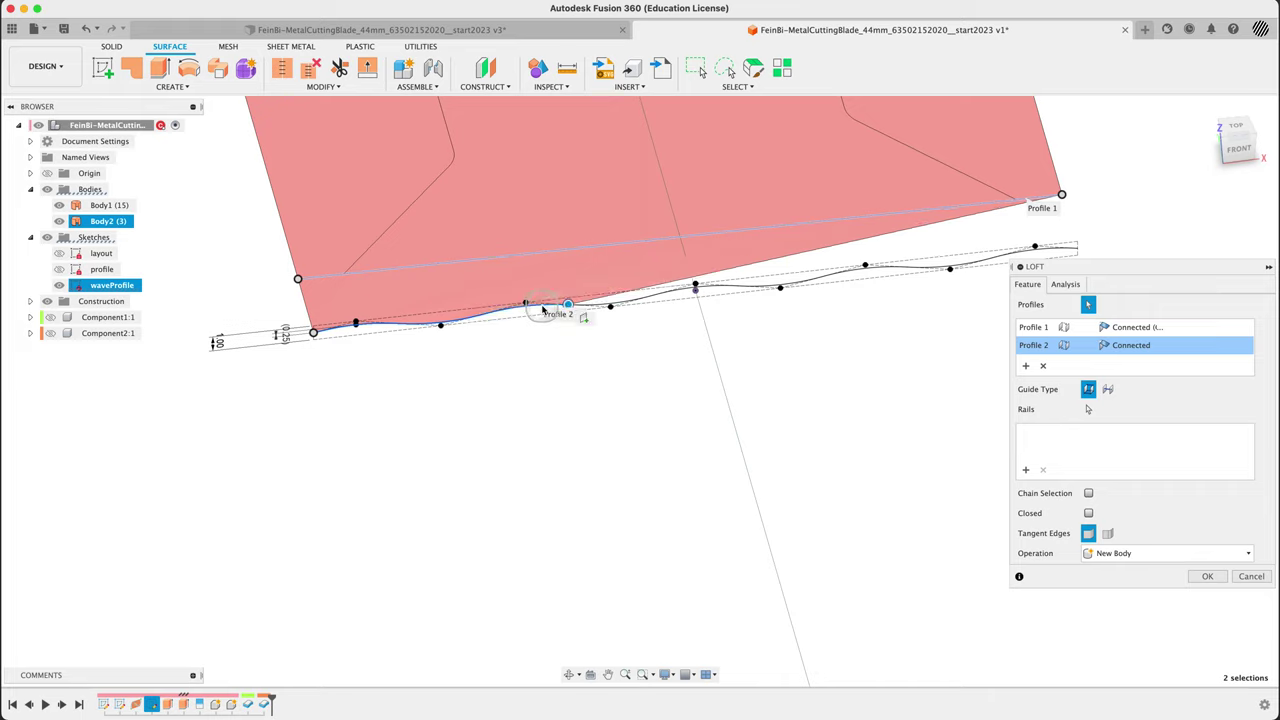
{"action": "left_click", "coordinate": [598, 310]}
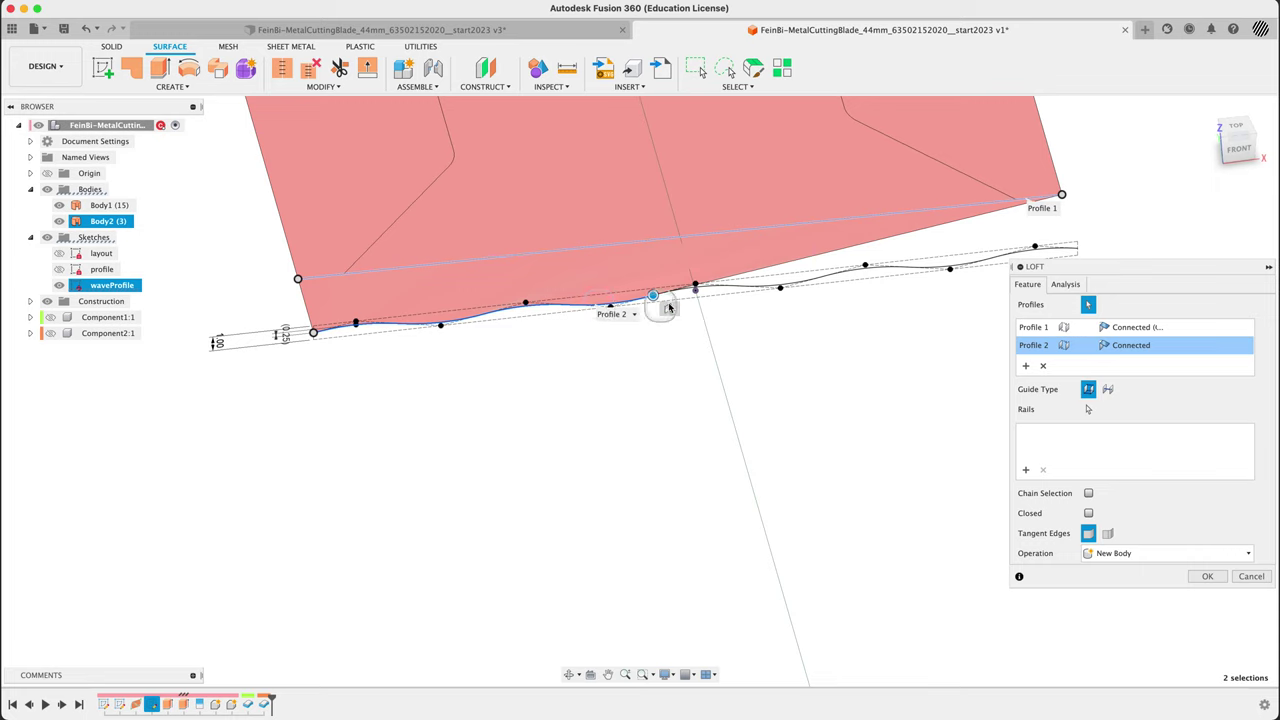
{"action": "left_click", "coordinate": [740, 292]}
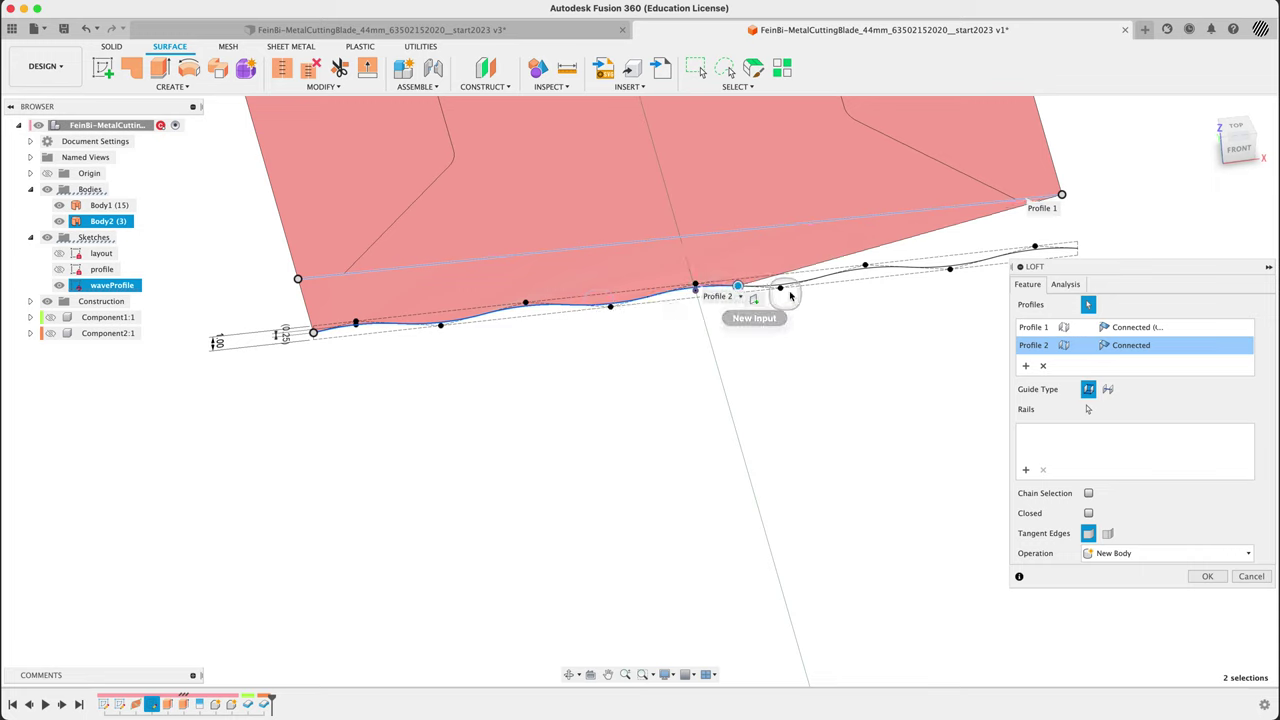
{"action": "left_click", "coordinate": [795, 286]}
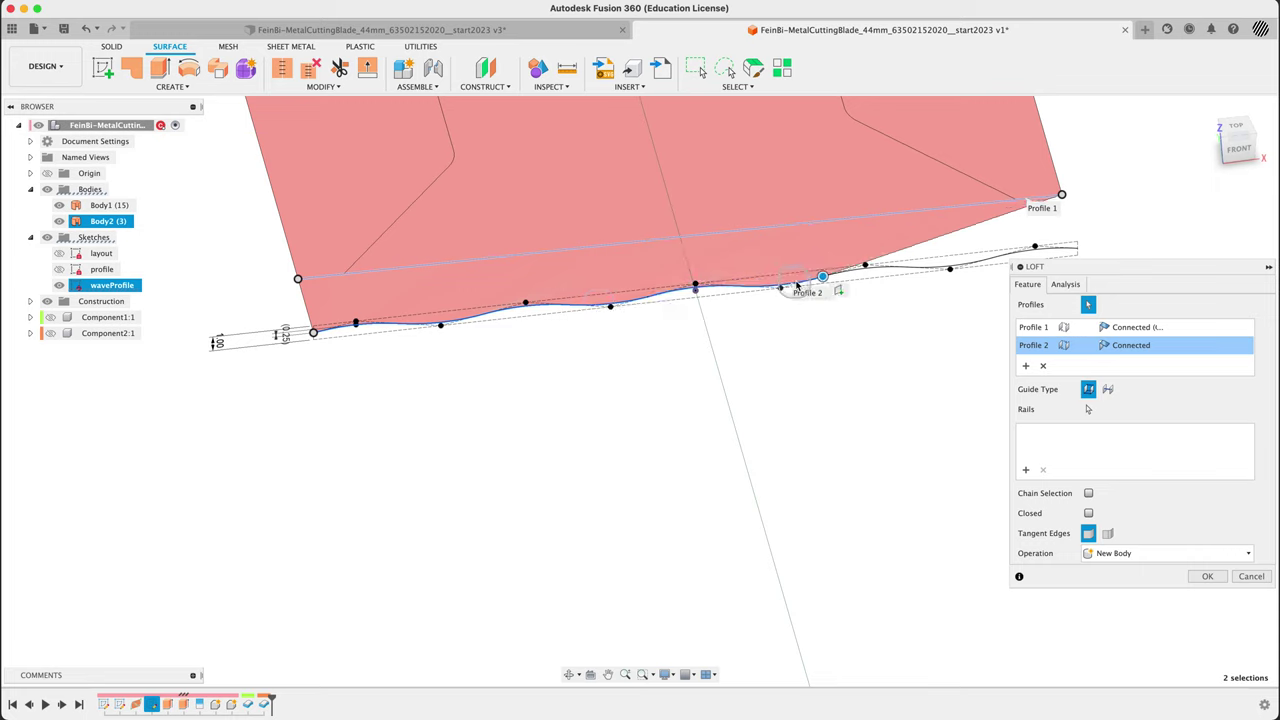
{"action": "left_click", "coordinate": [852, 276]}
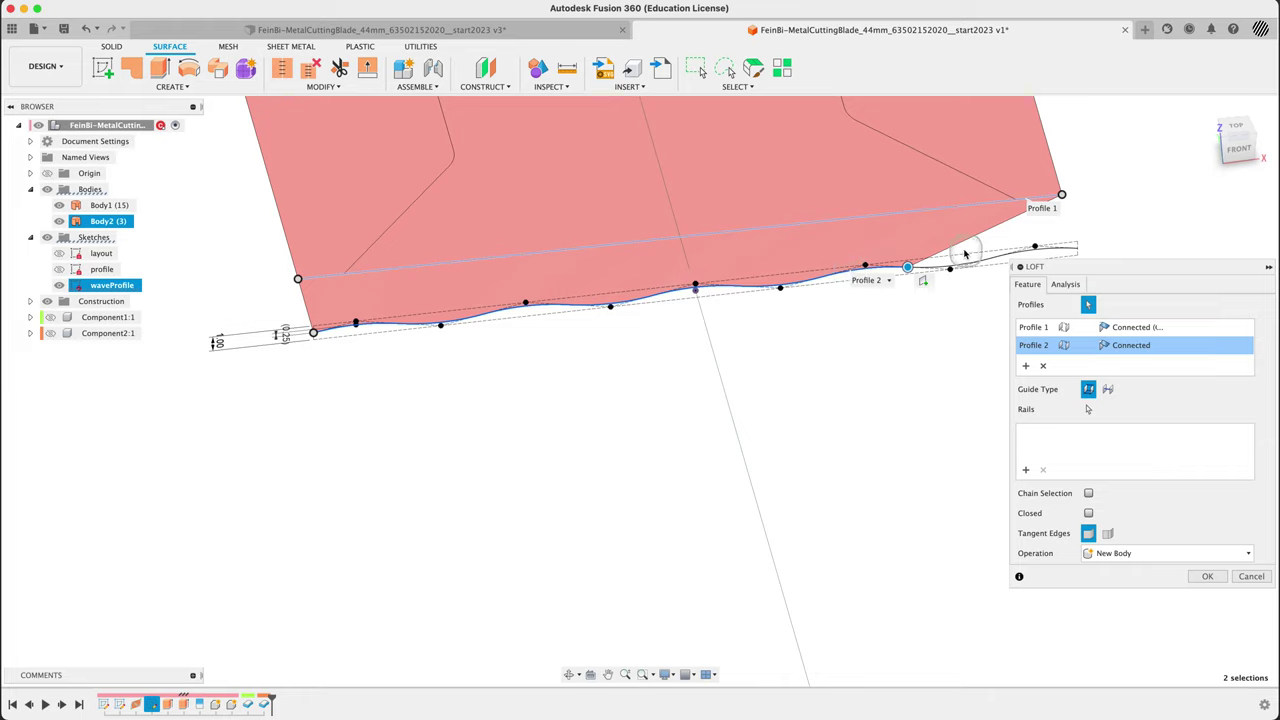
{"action": "left_click", "coordinate": [867, 252]}
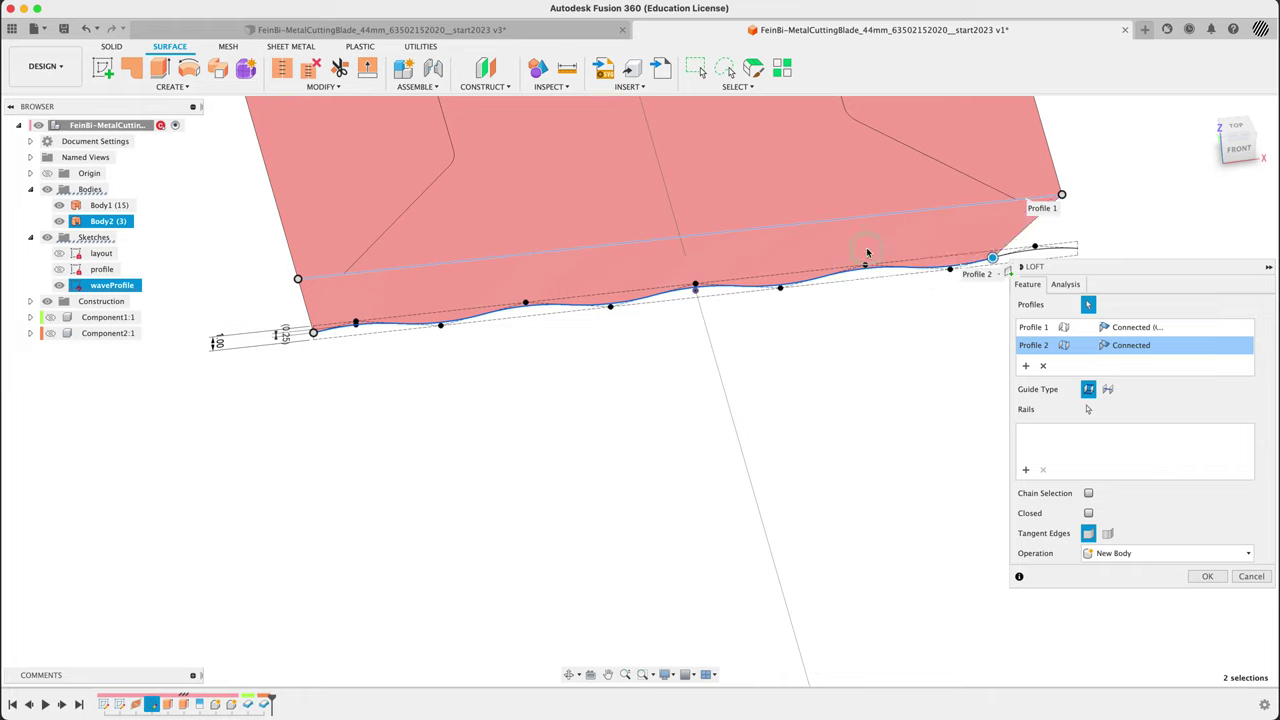
{"action": "left_click", "coordinate": [1028, 258]}
{"action": "middle_click_drag", "start_coordinate": [824, 353], "coordinate": [903, 283], "text": "shift"}
Step: Set the loft's Profile 1 end condition to Tangent (G1)
{"action": "left_click", "coordinate": [1034, 171]}
{"action": "left_click", "coordinate": [758, 304]}
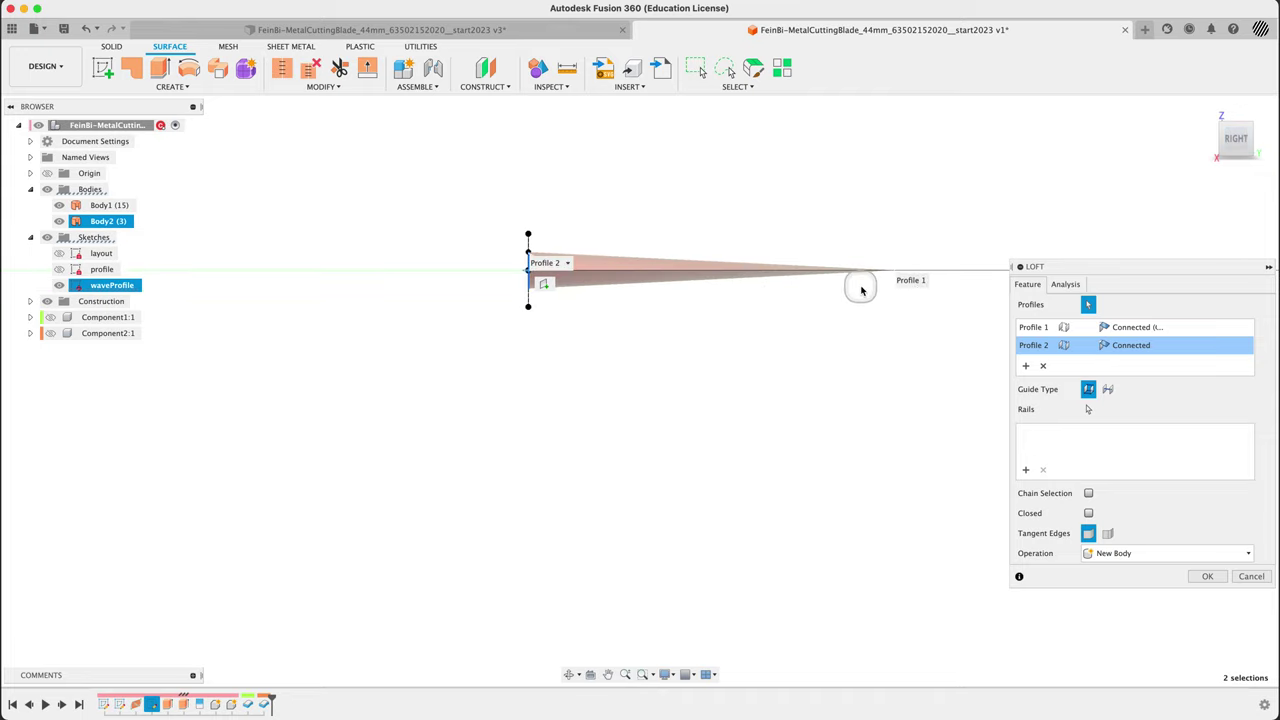
{"action": "left_click", "coordinate": [1136, 327]}
{"action": "left_click", "coordinate": [1137, 362]}
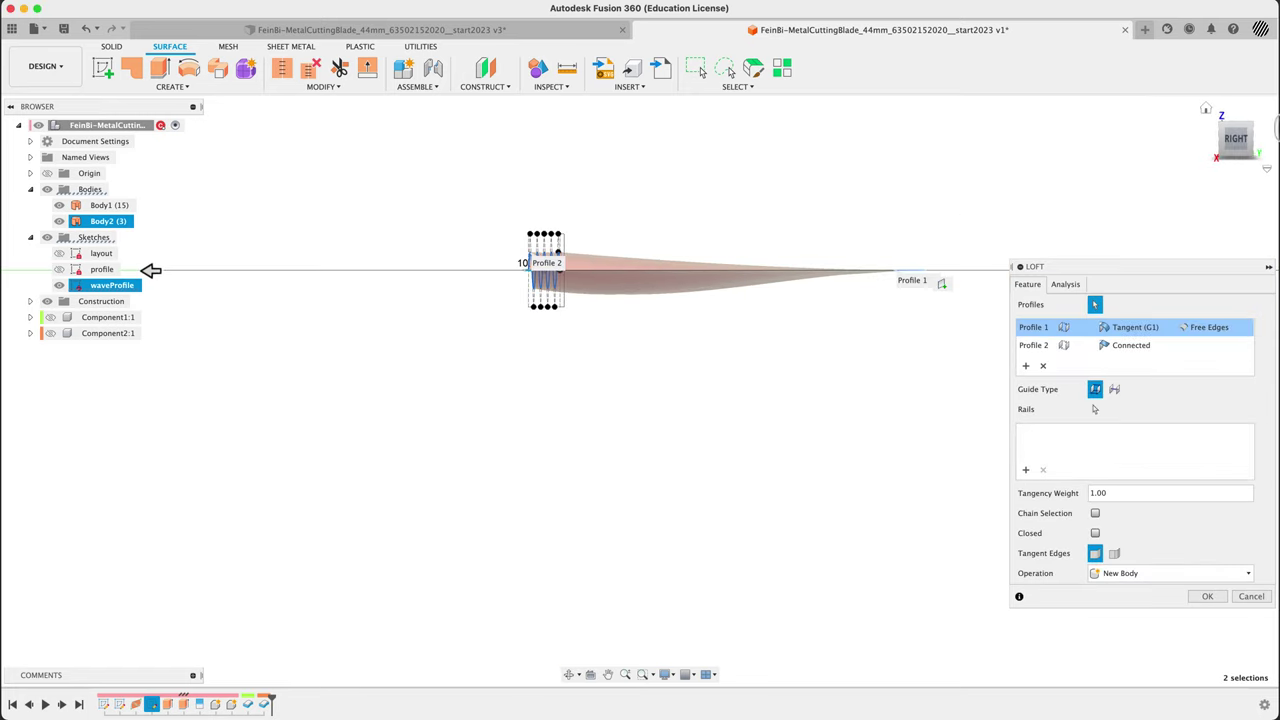
Step: From the Right view, set Profile 2's end condition to Direction
{"action": "left_click", "coordinate": [1240, 143]}
{"action": "scroll", "coordinate": [565, 253], "scroll_direction": "up", "scroll_amount": 5}
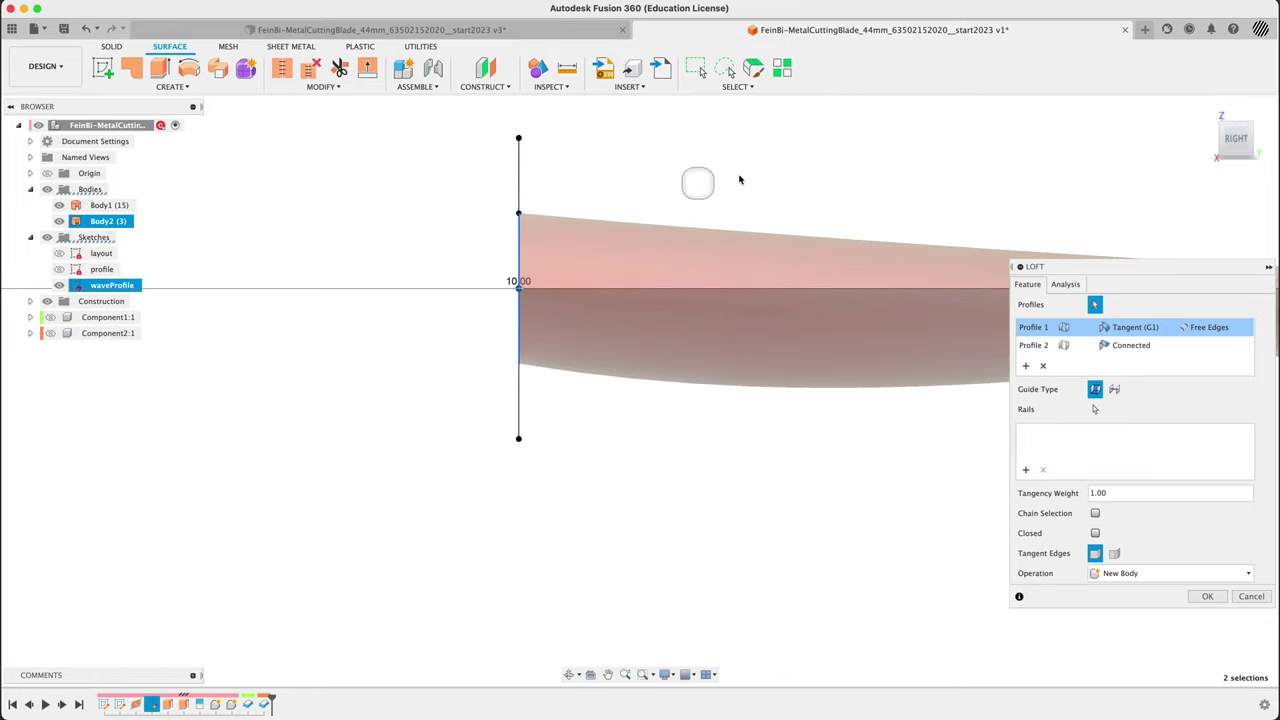
{"action": "scroll", "coordinate": [740, 177], "scroll_direction": "up", "scroll_amount": 1}
{"action": "middle_click_drag", "start_coordinate": [740, 177], "coordinate": [674, 229]}
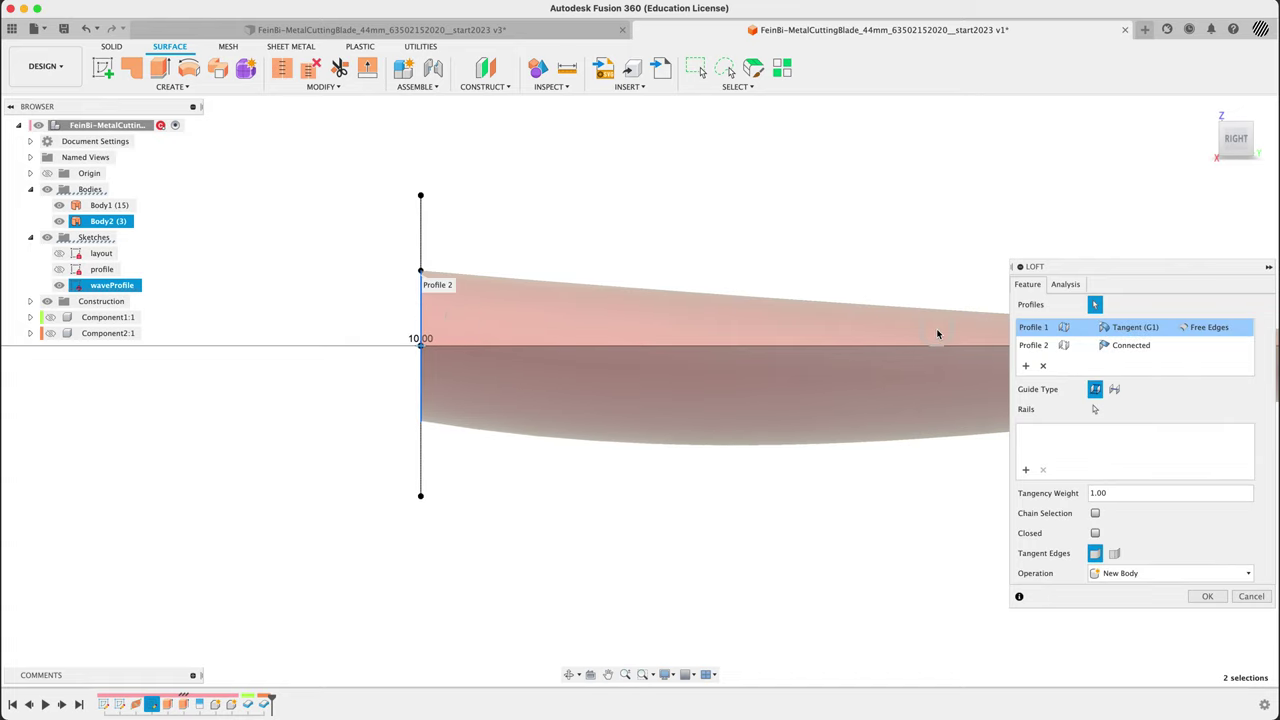
{"action": "left_click", "coordinate": [1131, 345]}
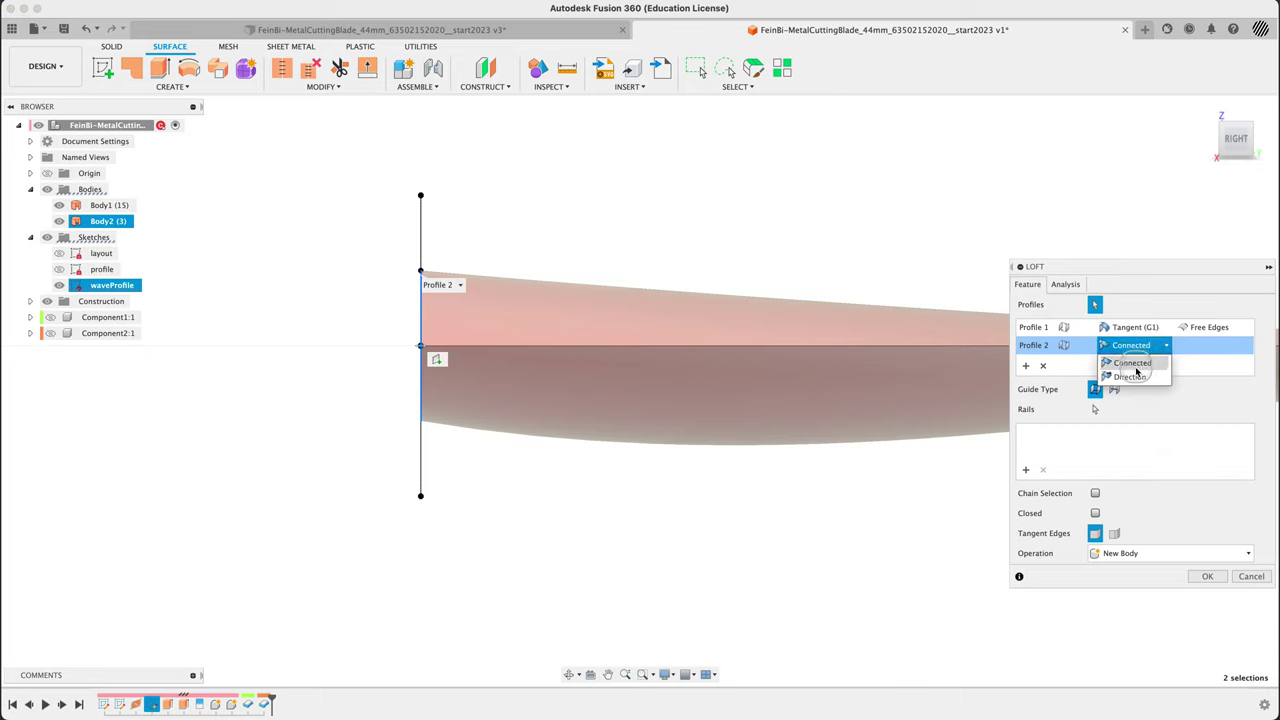
{"action": "left_click", "coordinate": [1131, 376]}
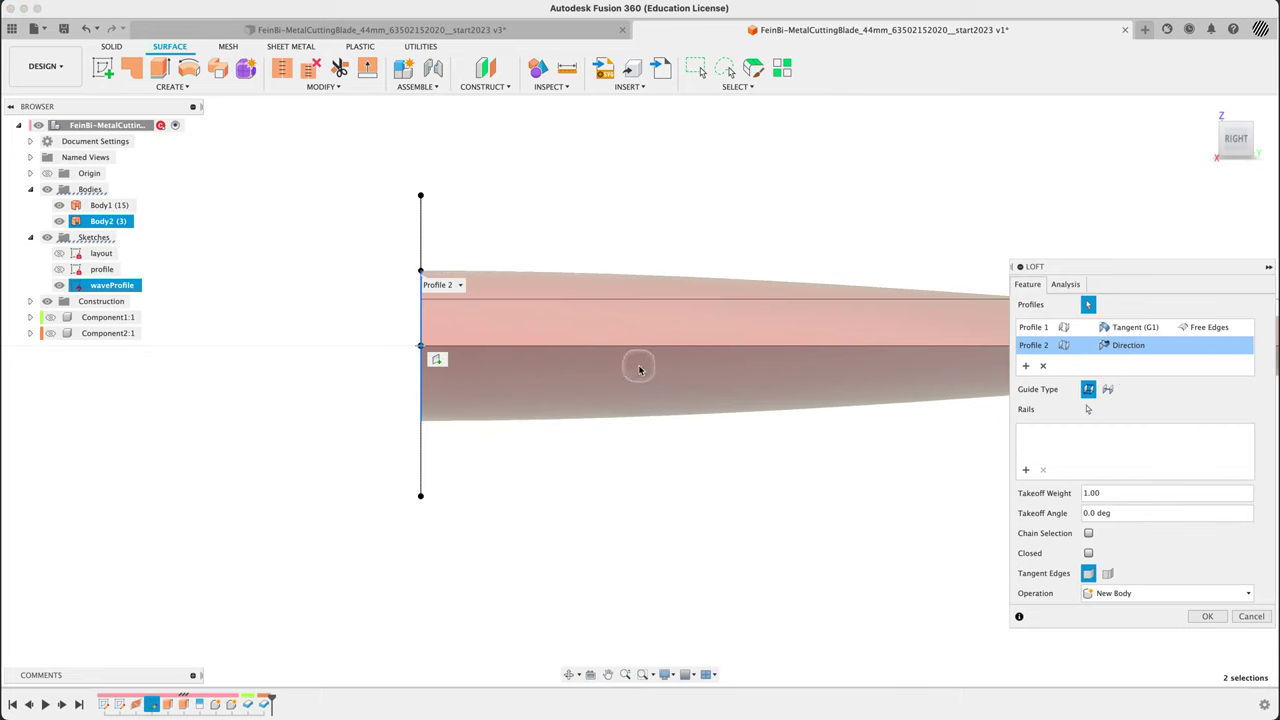
Step: Drag the takeoff arrow to lower Profile 2's Takeoff Weight to about 0.102
{"action": "scroll", "coordinate": [600, 362], "scroll_direction": "down", "scroll_amount": 5}
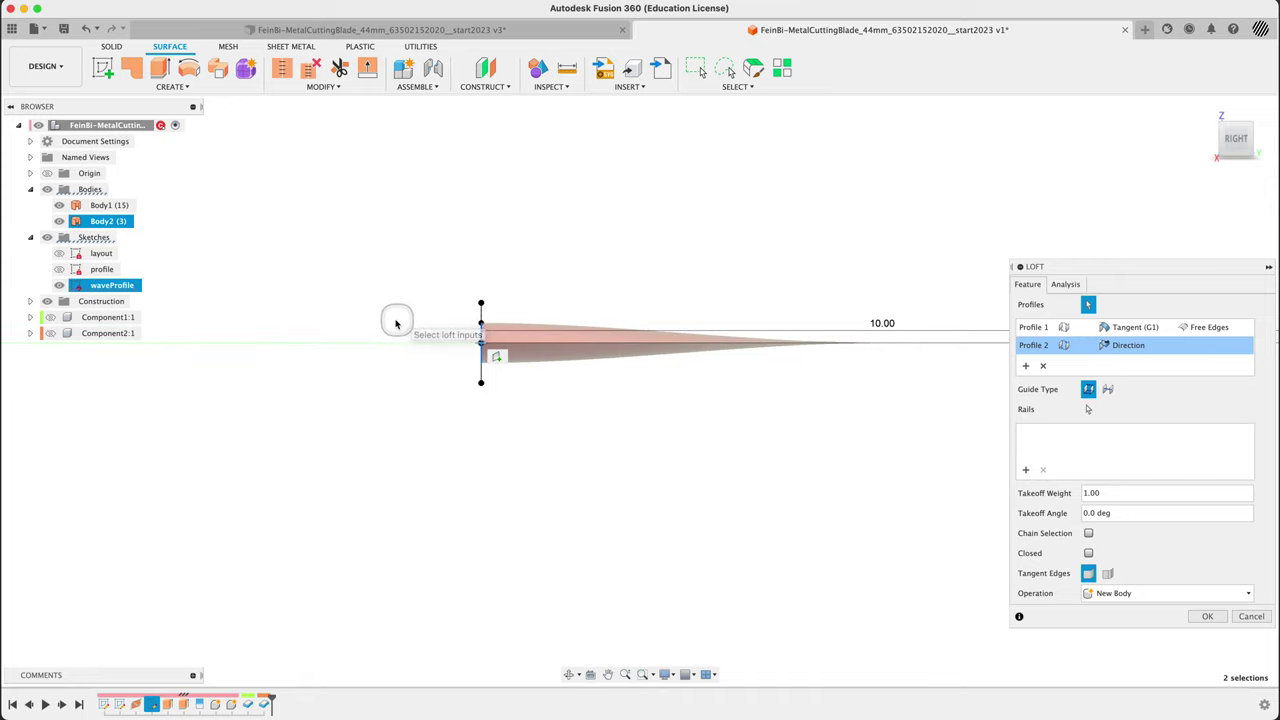
{"action": "scroll", "coordinate": [817, 426], "scroll_direction": "down", "scroll_amount": 4}
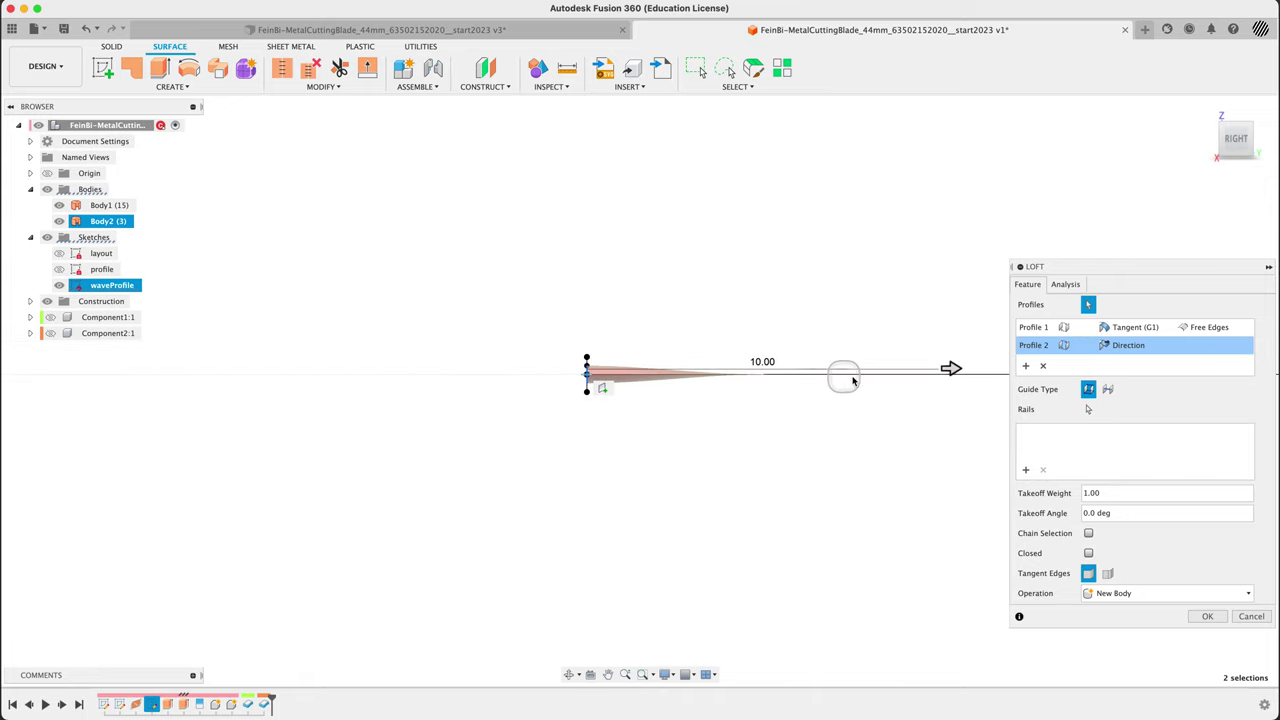
{"action": "scroll", "coordinate": [855, 381], "scroll_direction": "up", "scroll_amount": 3}
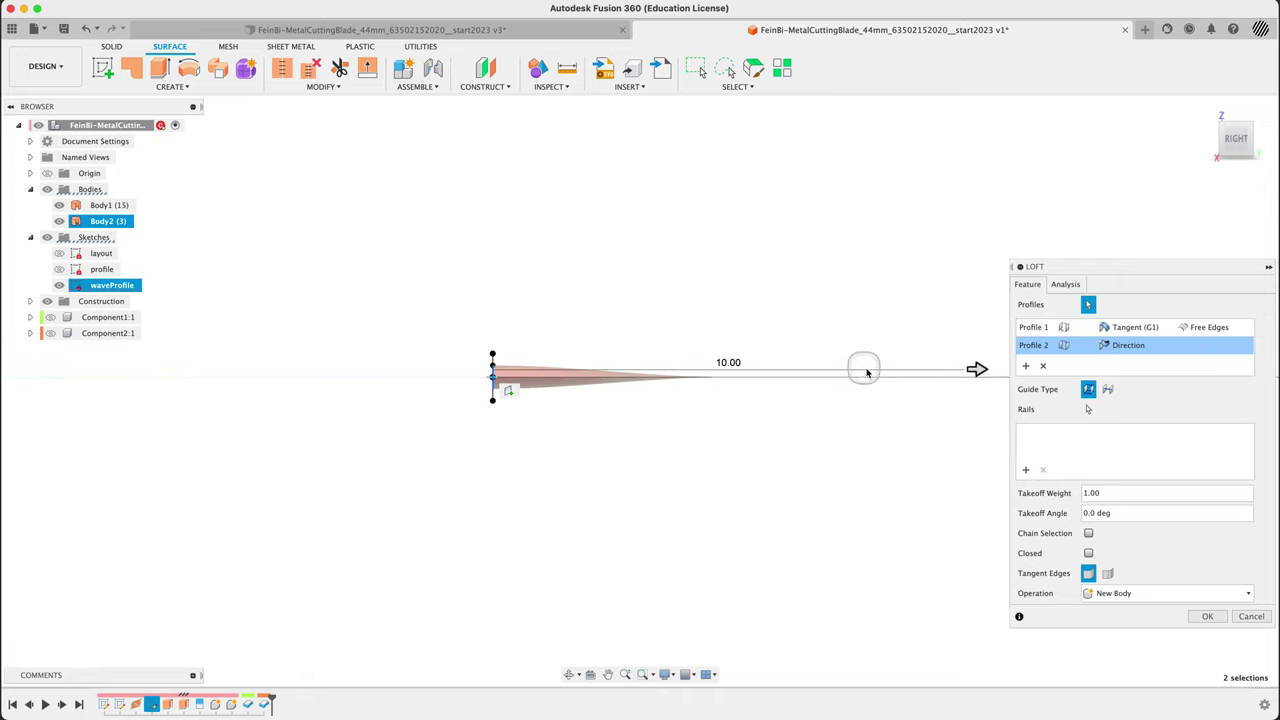
{"action": "left_click_drag", "start_coordinate": [977, 369], "coordinate": [614, 358]}
{"action": "scroll", "coordinate": [569, 357], "scroll_direction": "up", "scroll_amount": 5}
{"action": "middle_click_drag", "start_coordinate": [552, 350], "coordinate": [506, 321]}
{"action": "scroll", "coordinate": [550, 310], "scroll_direction": "down", "scroll_amount": 2}
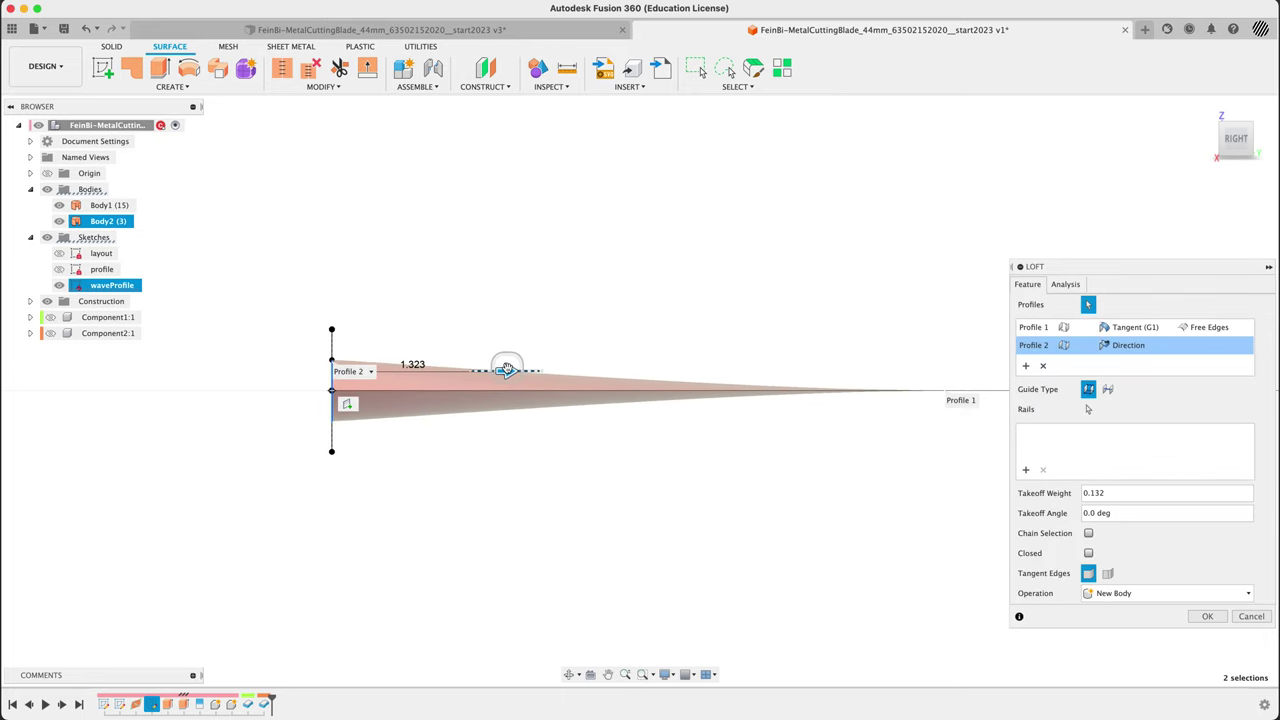
{"action": "left_click_drag", "start_coordinate": [507, 370], "coordinate": [498, 371]}
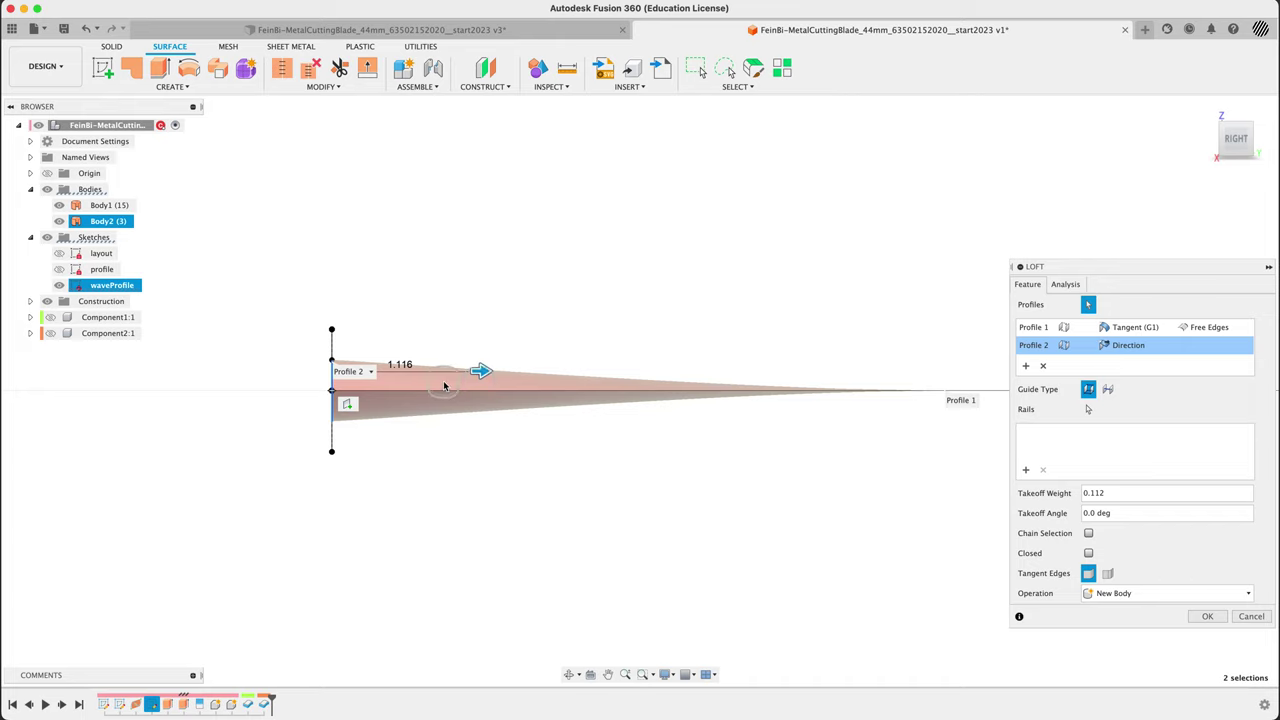
{"action": "left_click_drag", "start_coordinate": [478, 371], "coordinate": [454, 371]}
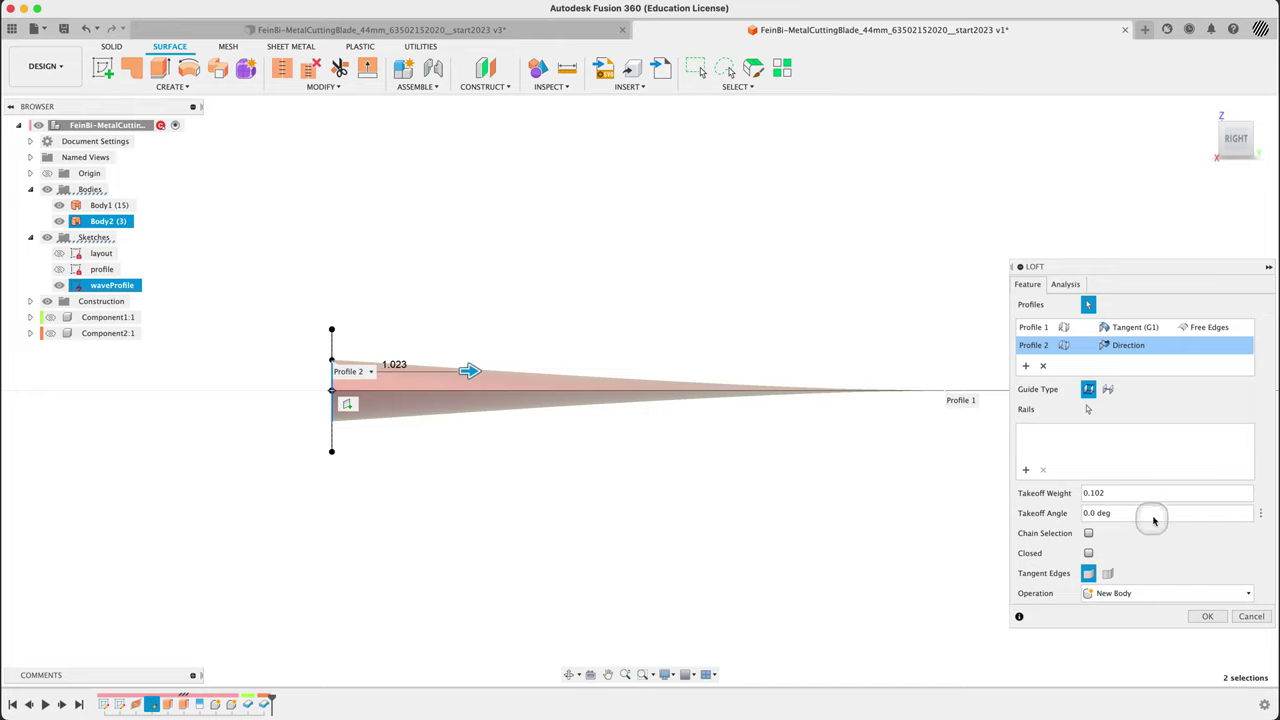
Step: Enter a takeoff weight of .1 and commit the loft as Body3
{"action": "left_click", "coordinate": [1120, 492]}
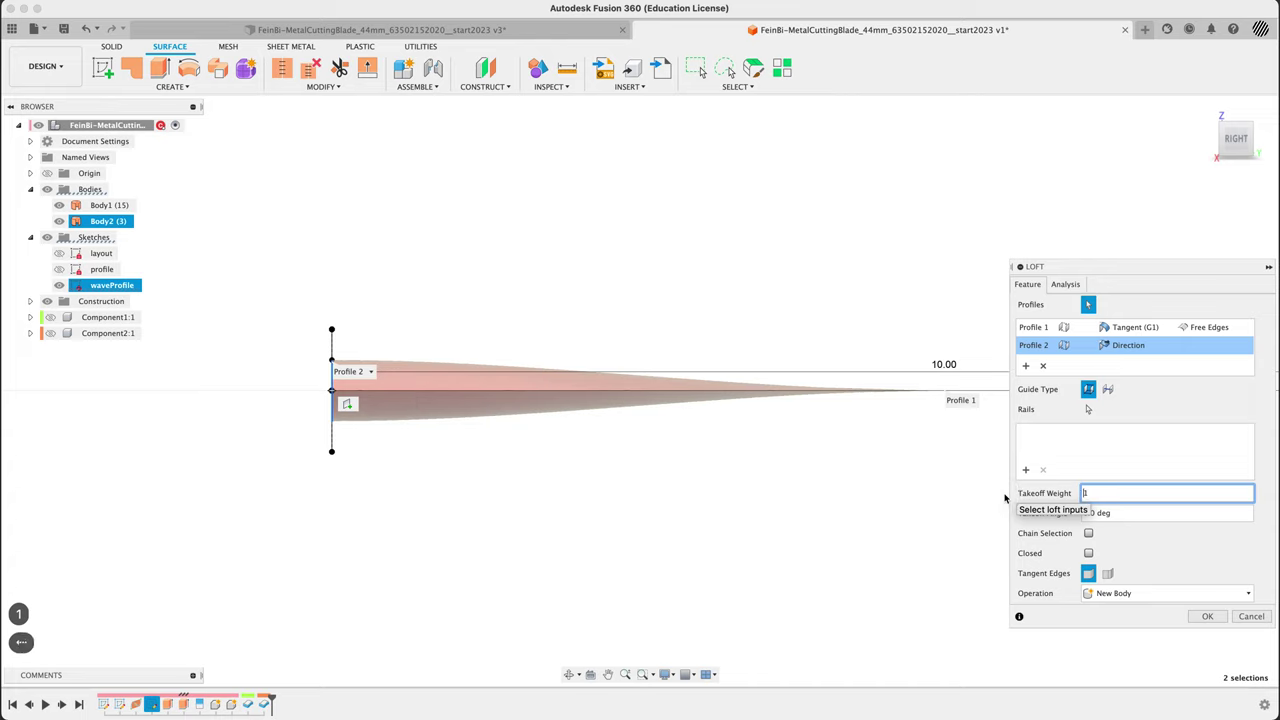
{"action": "type", "text": "."}
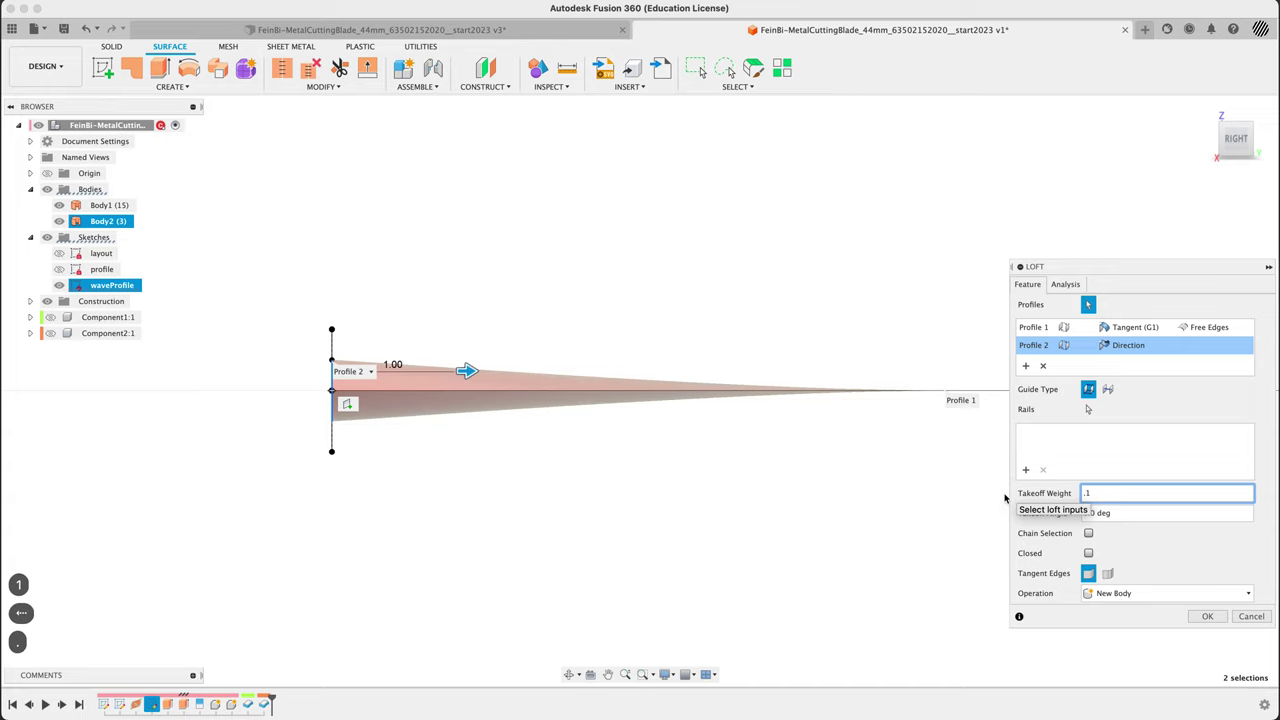
{"action": "type", "text": "0"}
{"action": "key", "text": "BackSpace"}
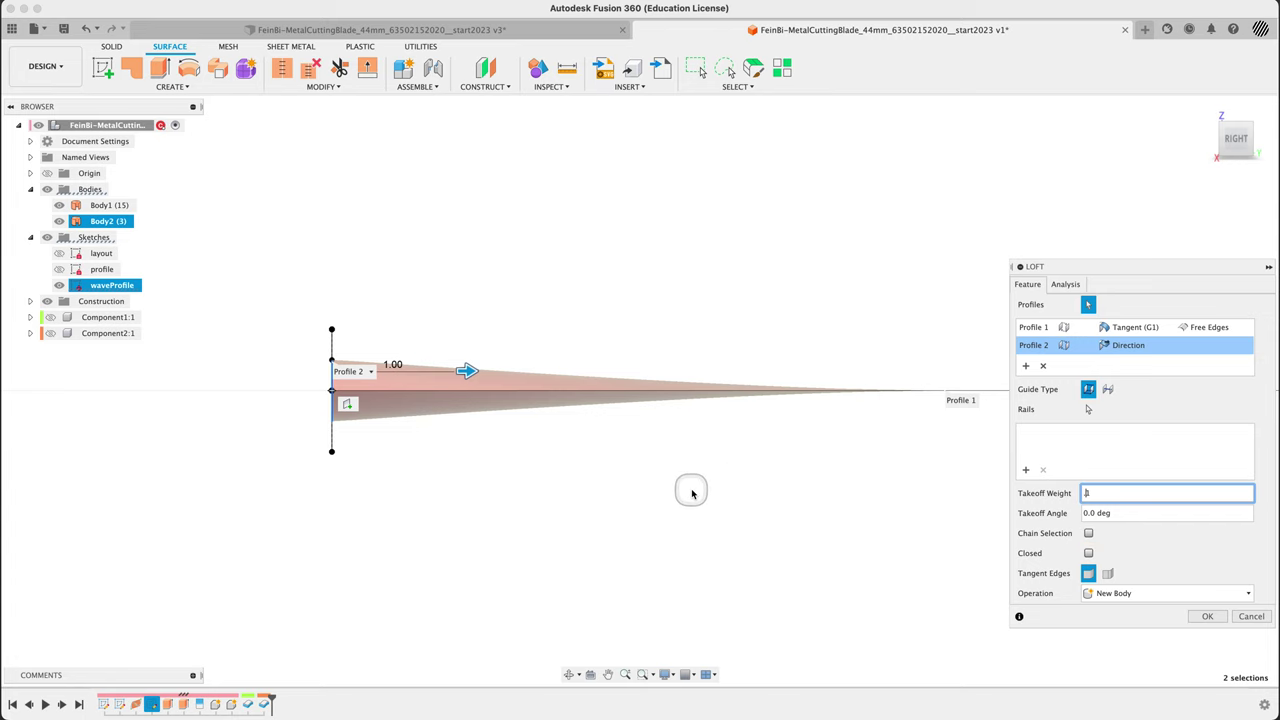
{"action": "mouse_move", "coordinate": [688, 491]}
{"action": "middle_mouse_down", "text": "shift"}
{"action": "mouse_move", "coordinate": [714, 510]}
{"action": "mouse_move", "coordinate": [780, 500]}
{"action": "mouse_move", "coordinate": [786, 528]}
{"action": "mouse_move", "coordinate": [773, 515]}
{"action": "middle_mouse_up", "text": "shift"}
{"action": "scroll", "coordinate": [780, 500], "scroll_direction": "up", "scroll_amount": 5, "text": "shift"}
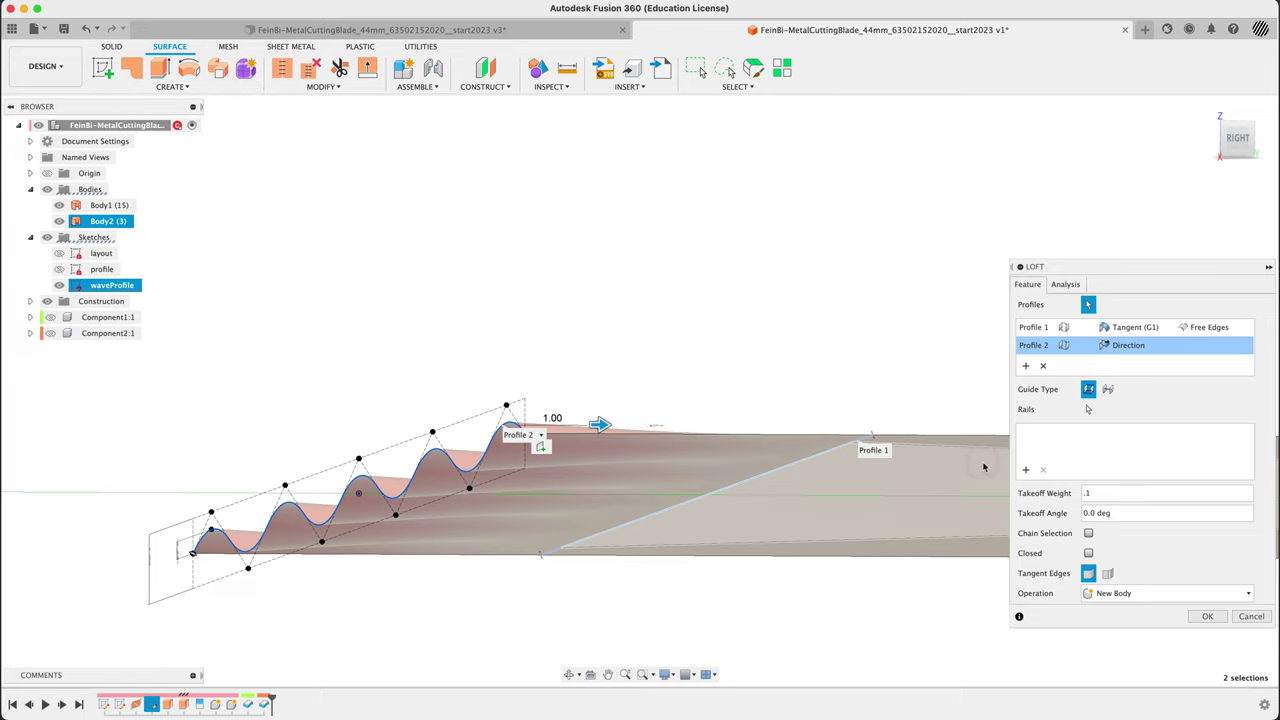
{"action": "left_click", "coordinate": [1208, 617]}
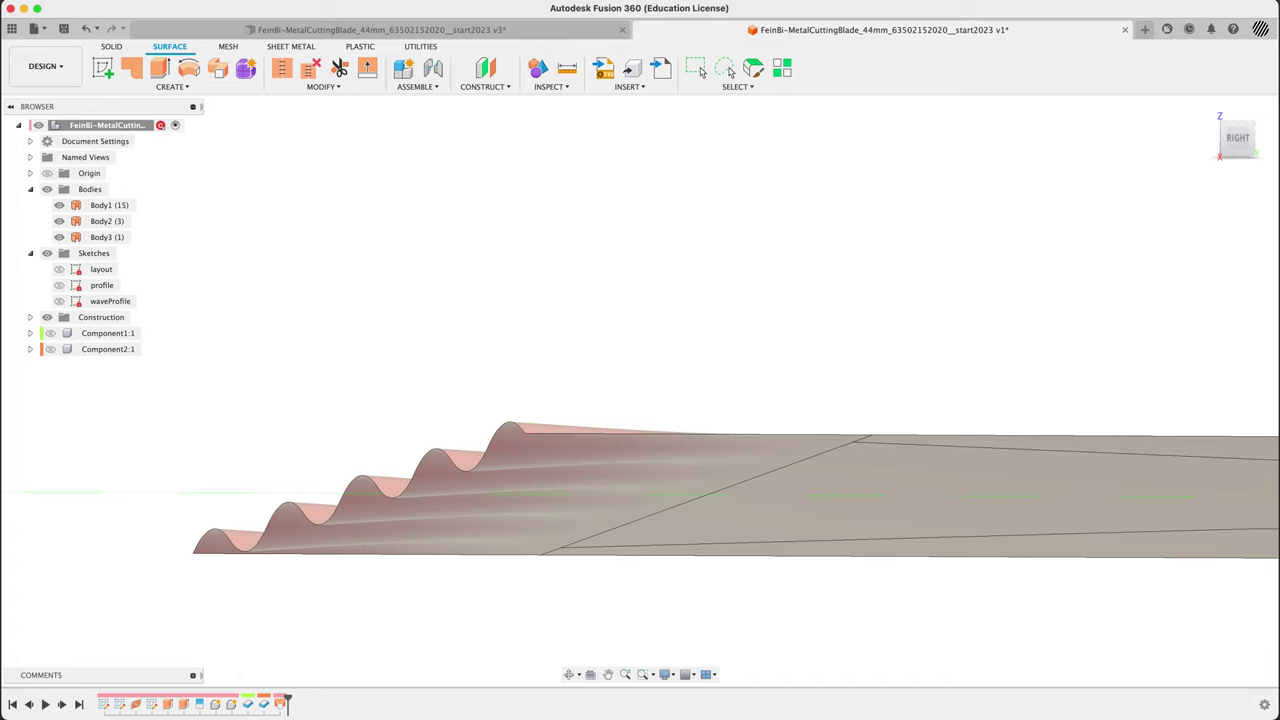
Step: Undo the loft after the circular dependency error and bring up Extrude2's timeline options
{"action": "left_click", "coordinate": [278, 705]}
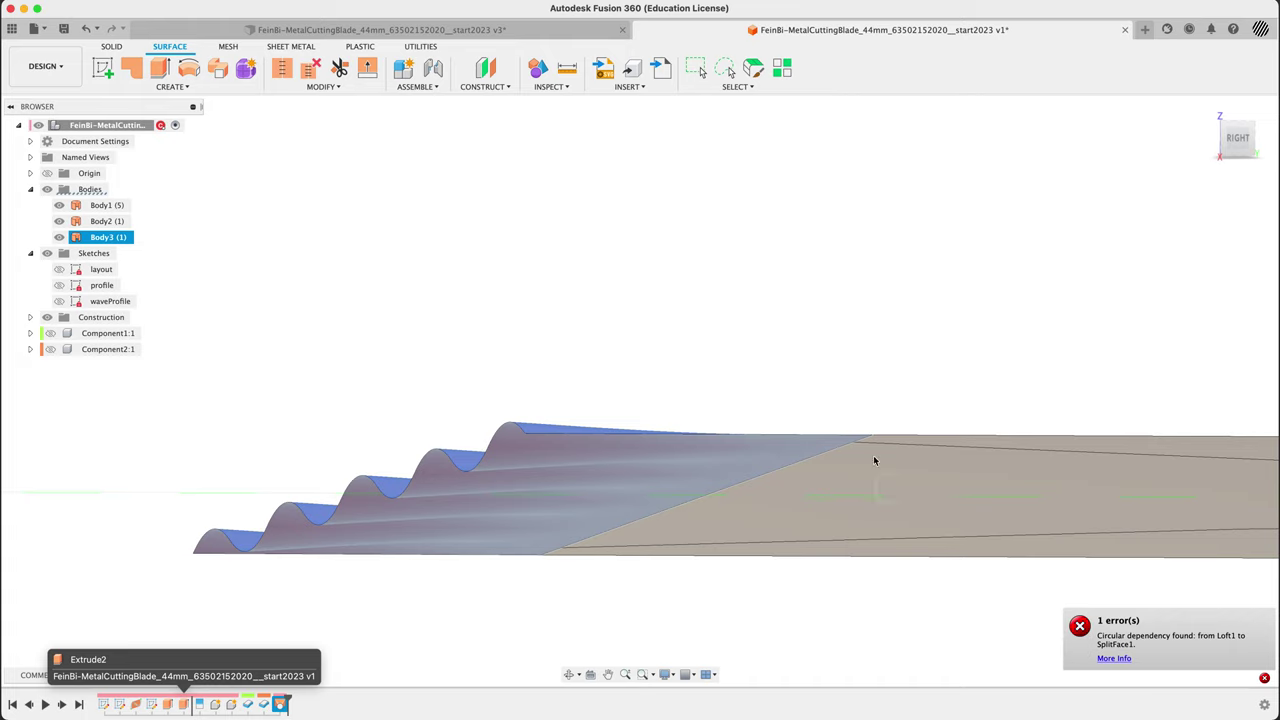
{"action": "key", "text": "super+z"}
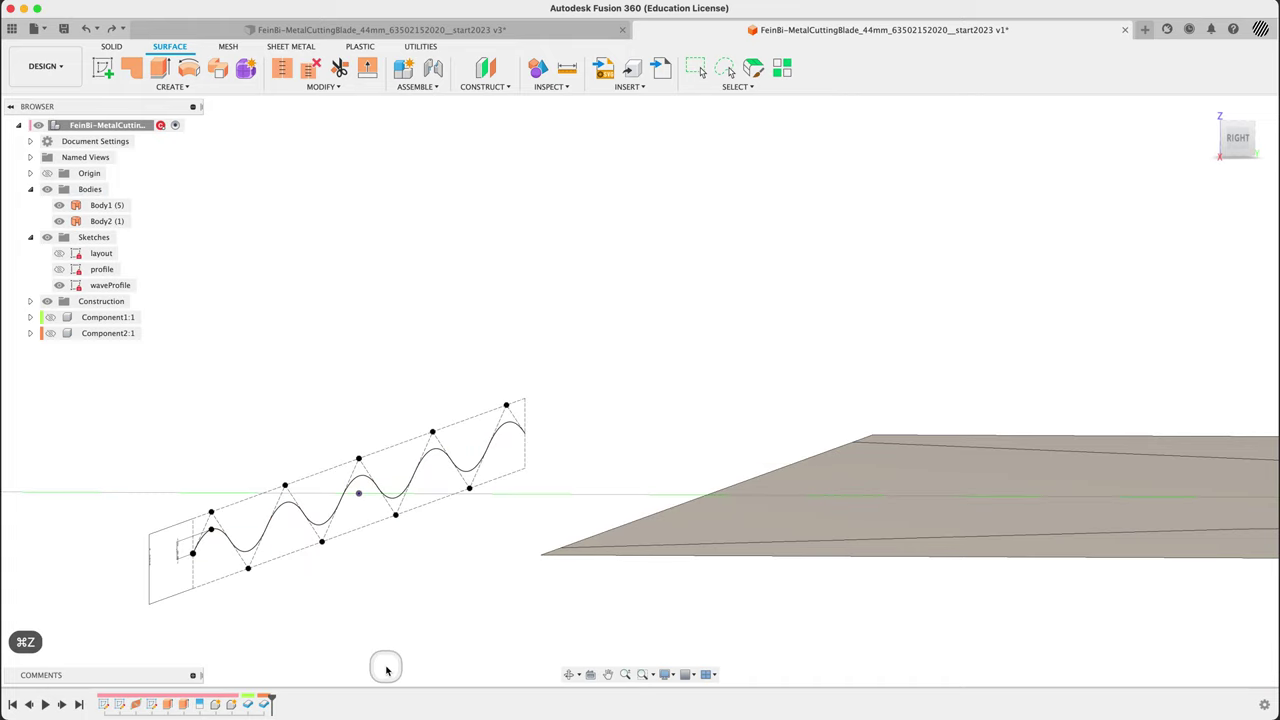
{"action": "key", "text": "super+z"}
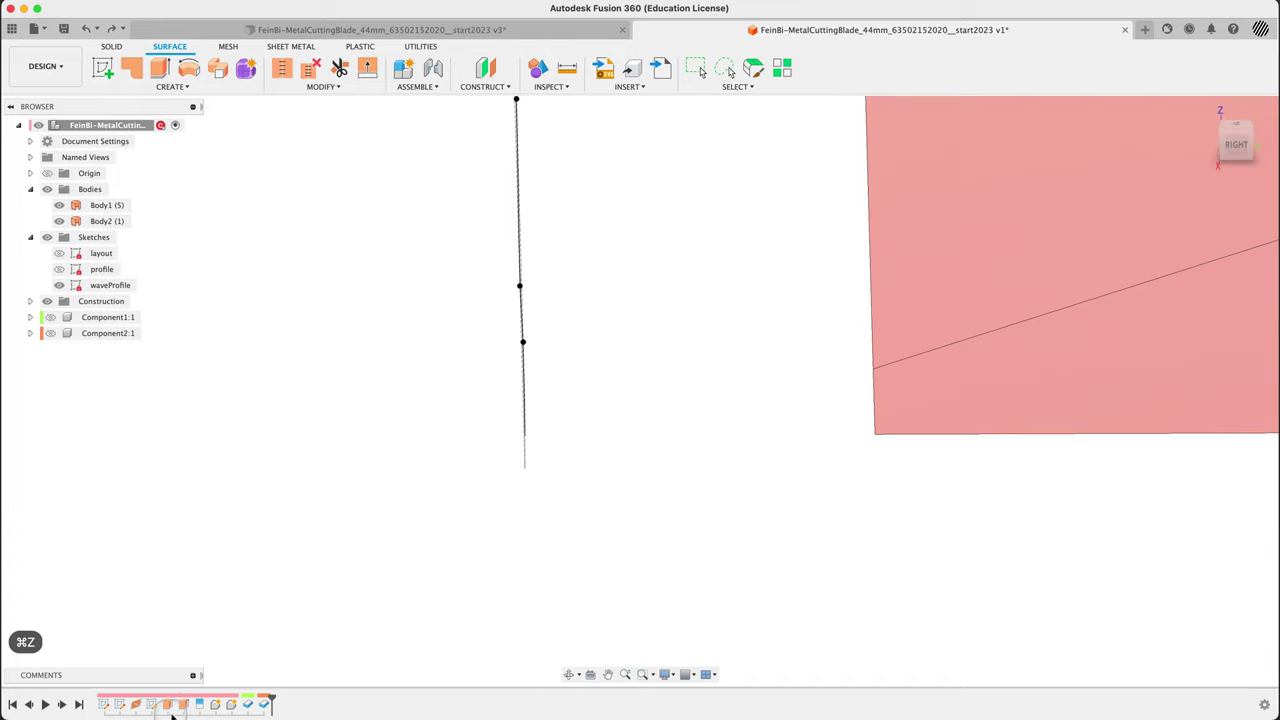
{"action": "right_click", "coordinate": [172, 714]}
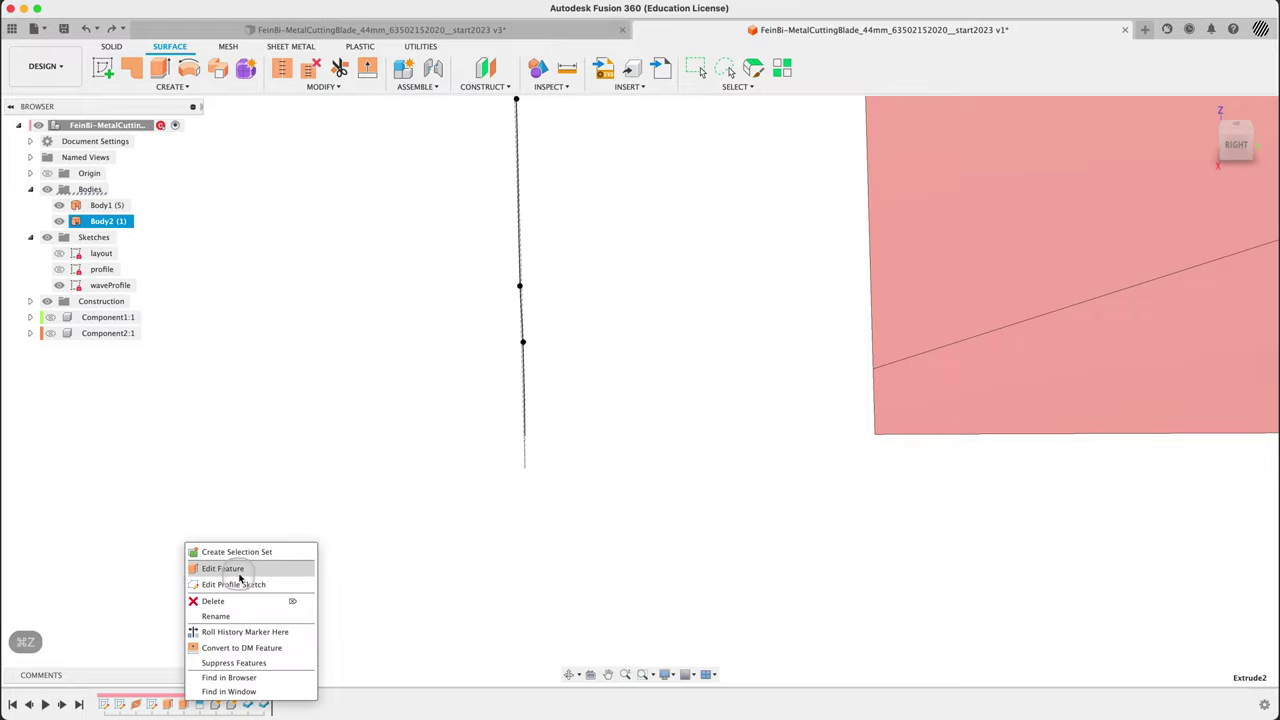
Step: Roll the design history marker back to Extrude2
{"action": "left_click", "coordinate": [250, 632]}
{"action": "mouse_move", "coordinate": [509, 571]}
{"action": "middle_mouse_down", "text": "shift"}
{"action": "mouse_move", "coordinate": [576, 537]}
{"action": "mouse_move", "coordinate": [577, 520]}
{"action": "mouse_move", "coordinate": [990, 332]}
{"action": "middle_mouse_up", "text": "shift"}
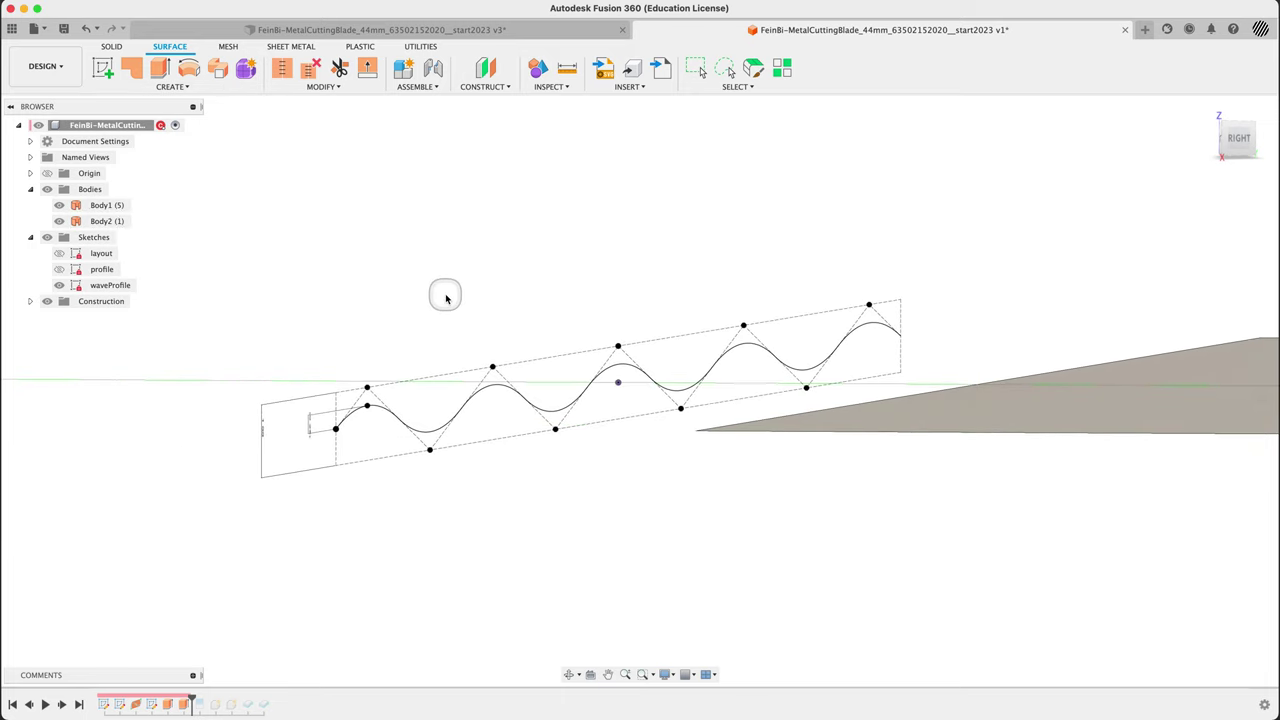
{"action": "type", "text": "sloft"}
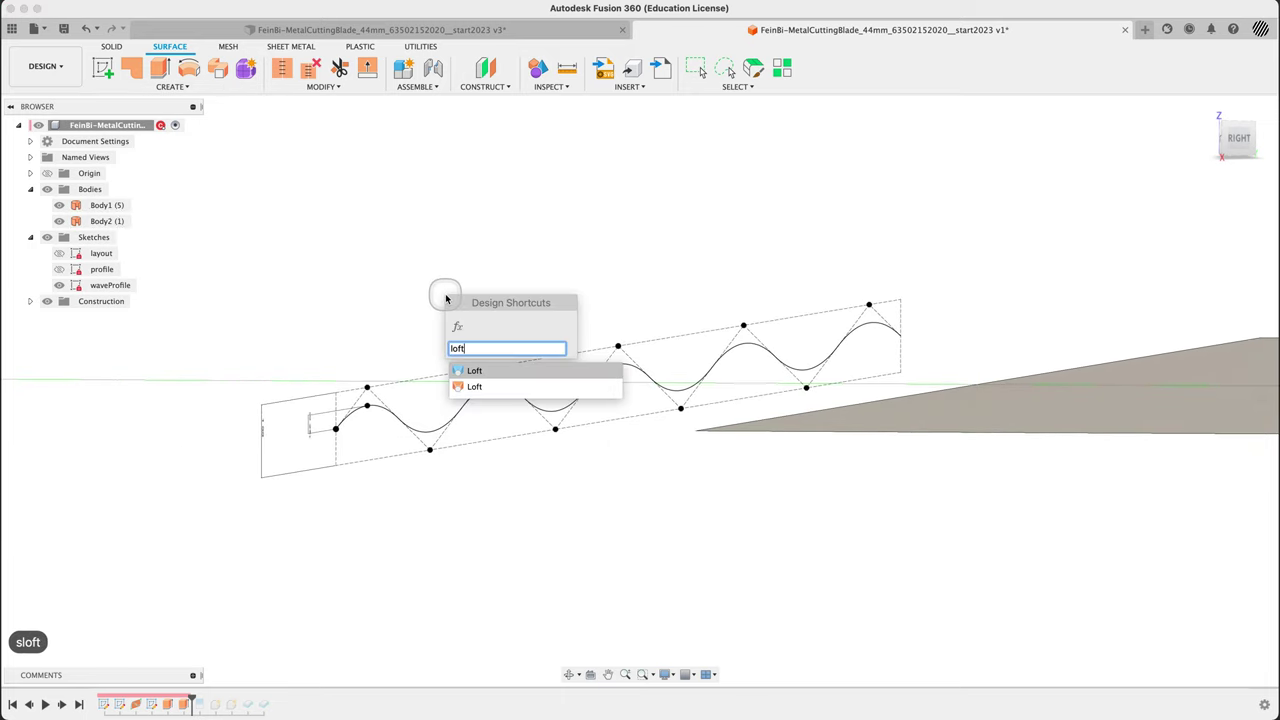
{"action": "key", "text": "Escape"}
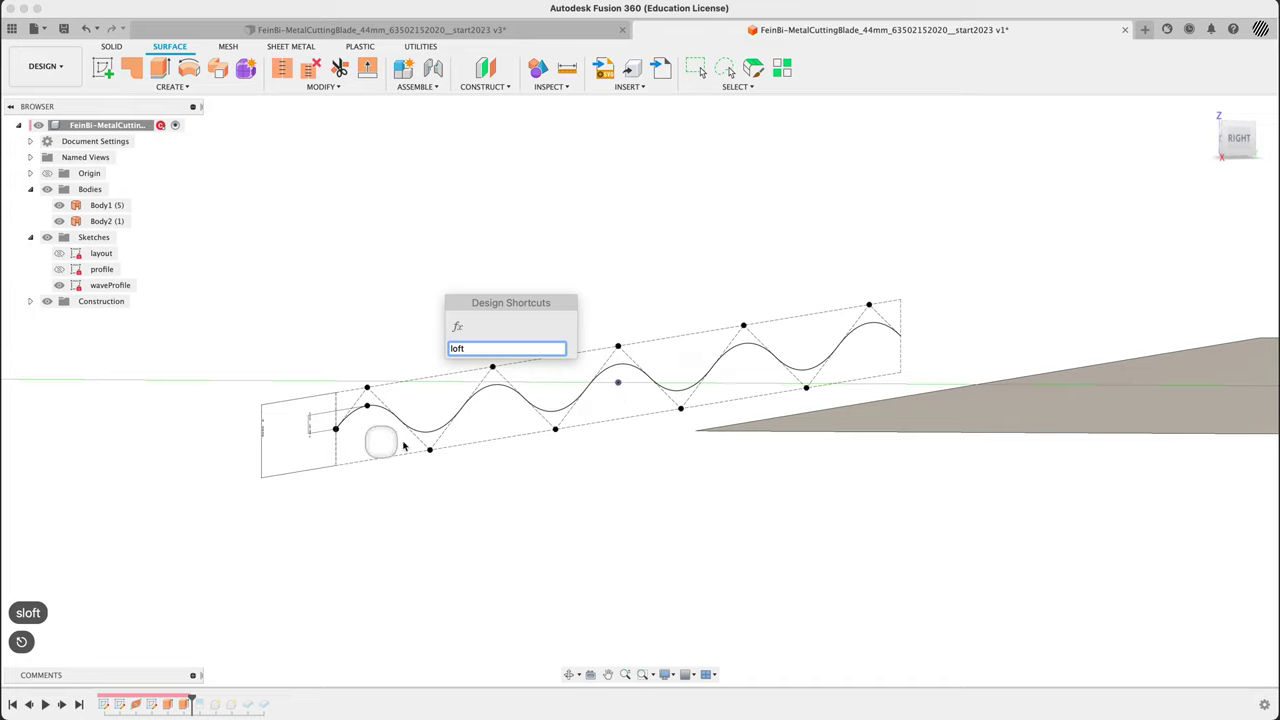
{"action": "key", "text": "Escape"}
Step: Change the wave profile's 1 mm height dimension to 5 mm
{"action": "double_click", "coordinate": [265, 433]}
{"action": "type", "text": "5"}
{"action": "key", "text": "Return"}
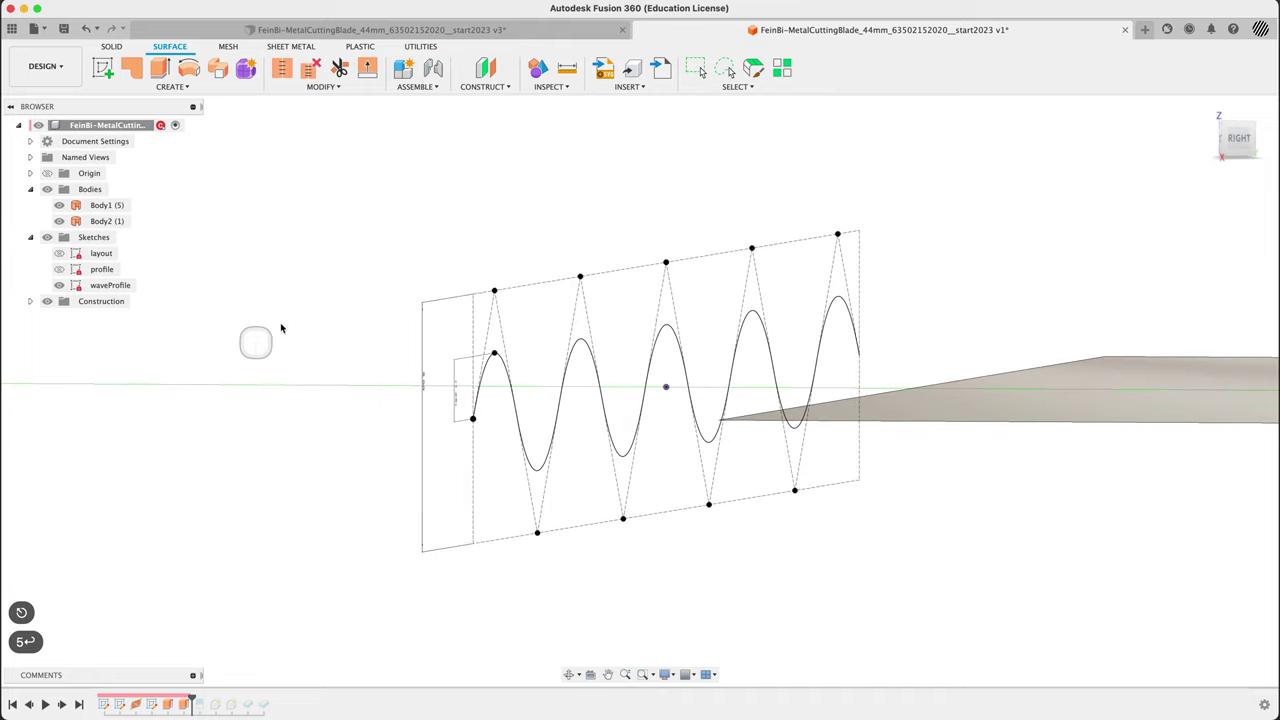
{"action": "mouse_move", "coordinate": [523, 237]}
{"action": "middle_mouse_down", "text": "shift"}
{"action": "mouse_move", "coordinate": [525, 252]}
{"action": "mouse_move", "coordinate": [538, 221]}
{"action": "middle_mouse_up", "text": "shift"}
Step: Loft from the blade edge to the wave curve, shifting the wave's alignment point down the curve
{"action": "type", "text": "sloft"}
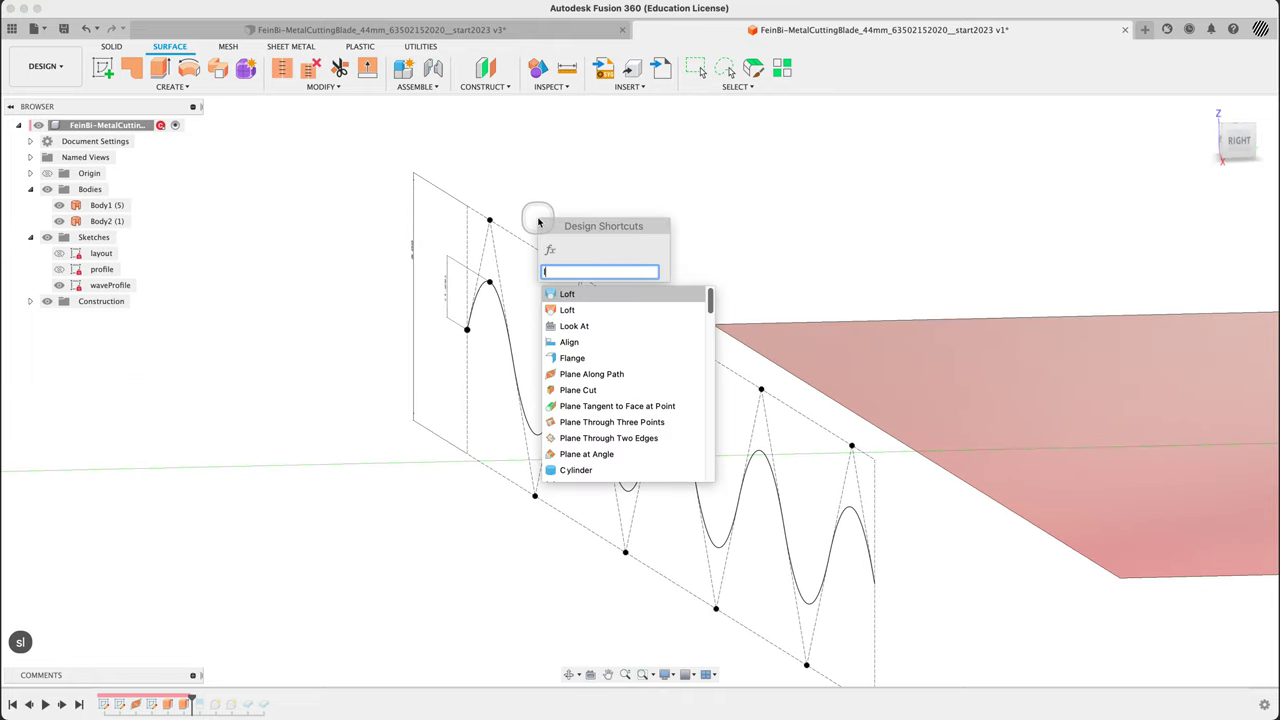
{"action": "key", "text": "Down"}
{"action": "key", "text": "Return"}
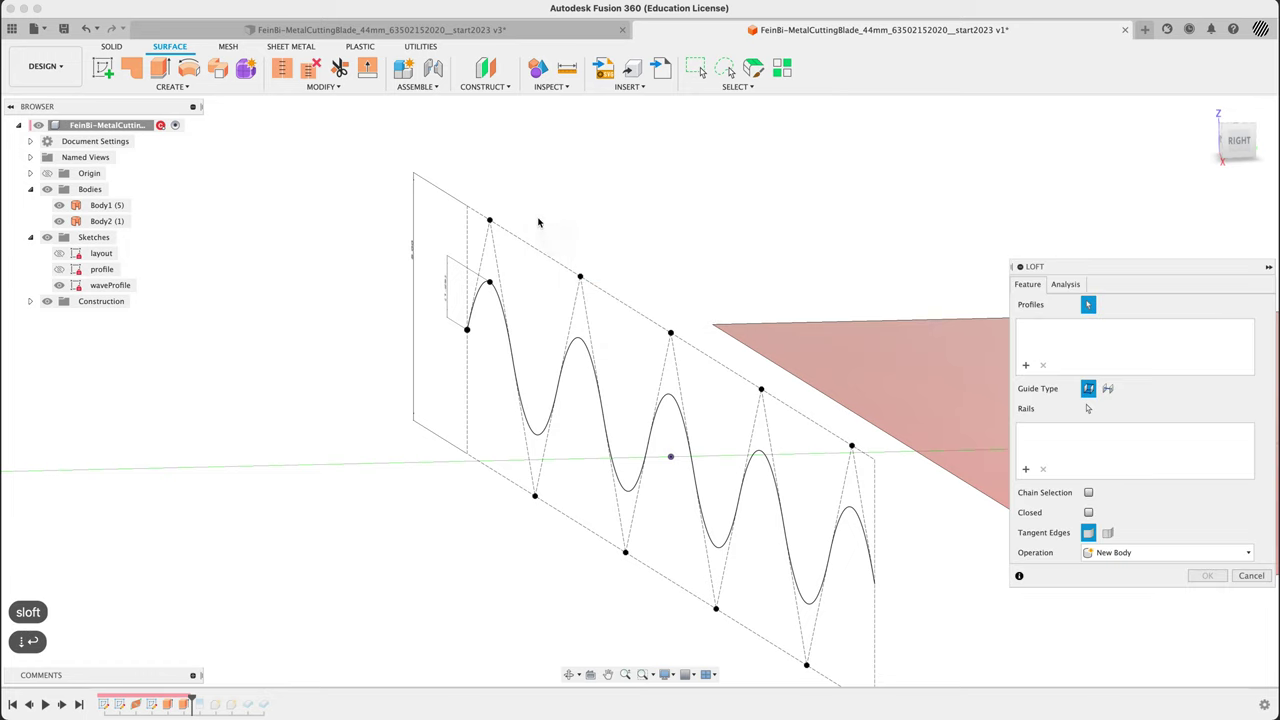
{"action": "left_click", "coordinate": [812, 388]}
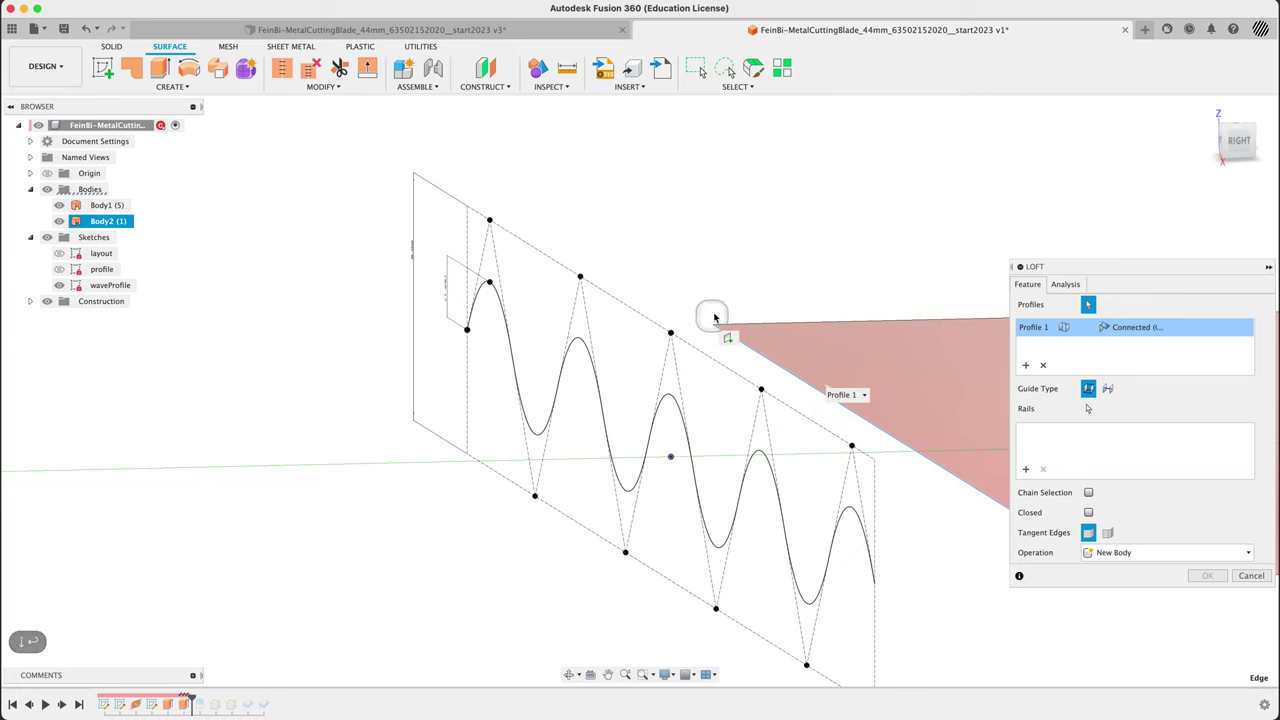
{"action": "middle_click_drag", "start_coordinate": [709, 314], "coordinate": [650, 285]}
{"action": "left_click", "coordinate": [1024, 367]}
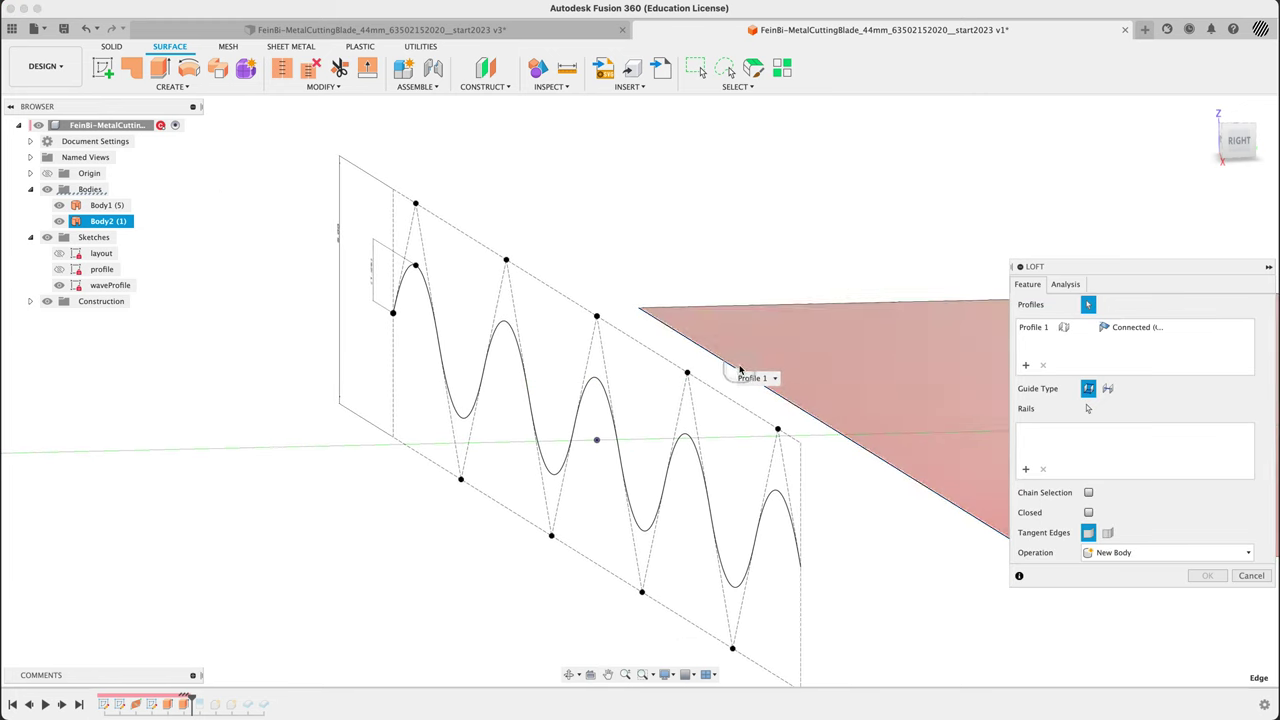
{"action": "left_click", "coordinate": [406, 281]}
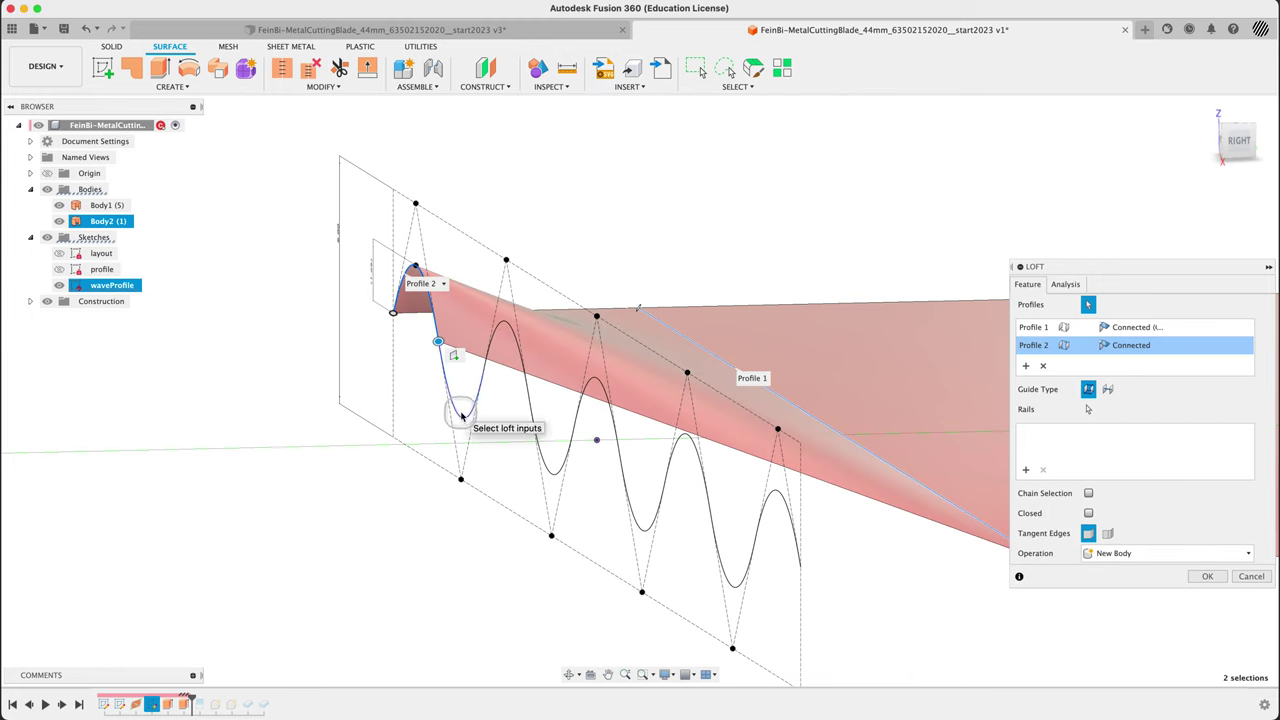
{"action": "left_click_drag", "start_coordinate": [503, 329], "coordinate": [518, 371]}
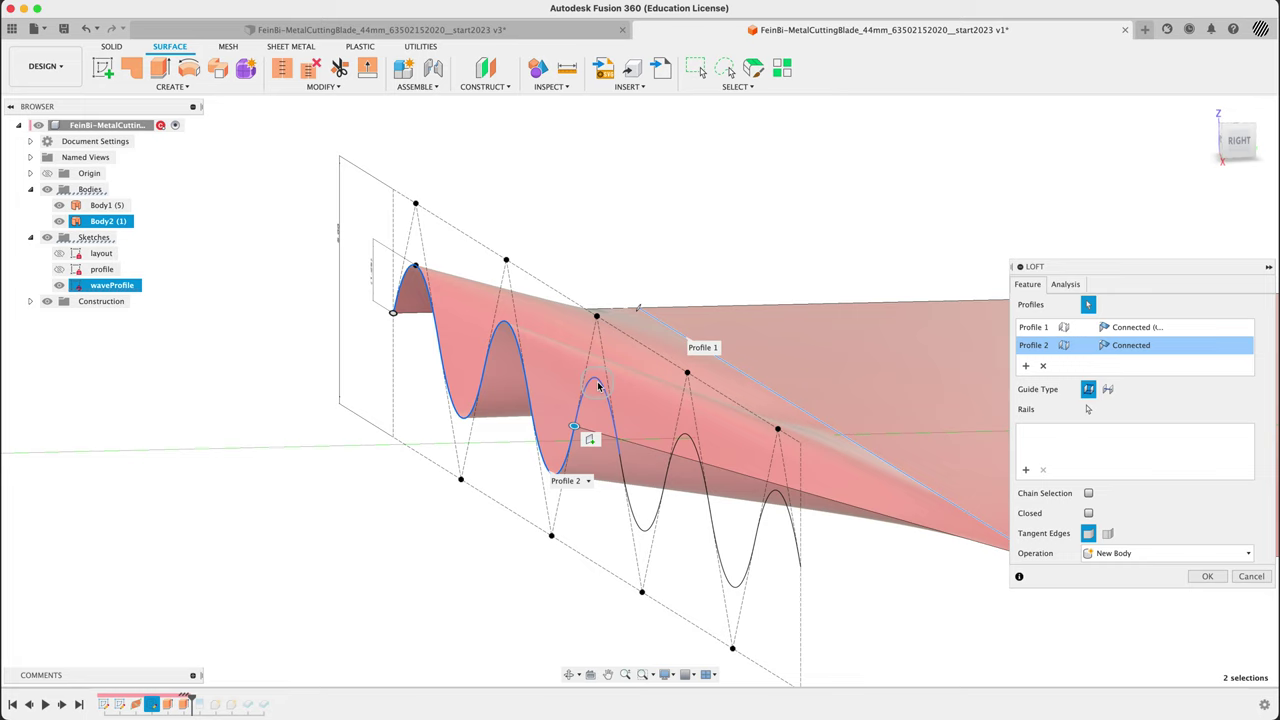
{"action": "left_click_drag", "start_coordinate": [596, 398], "coordinate": [756, 540]}
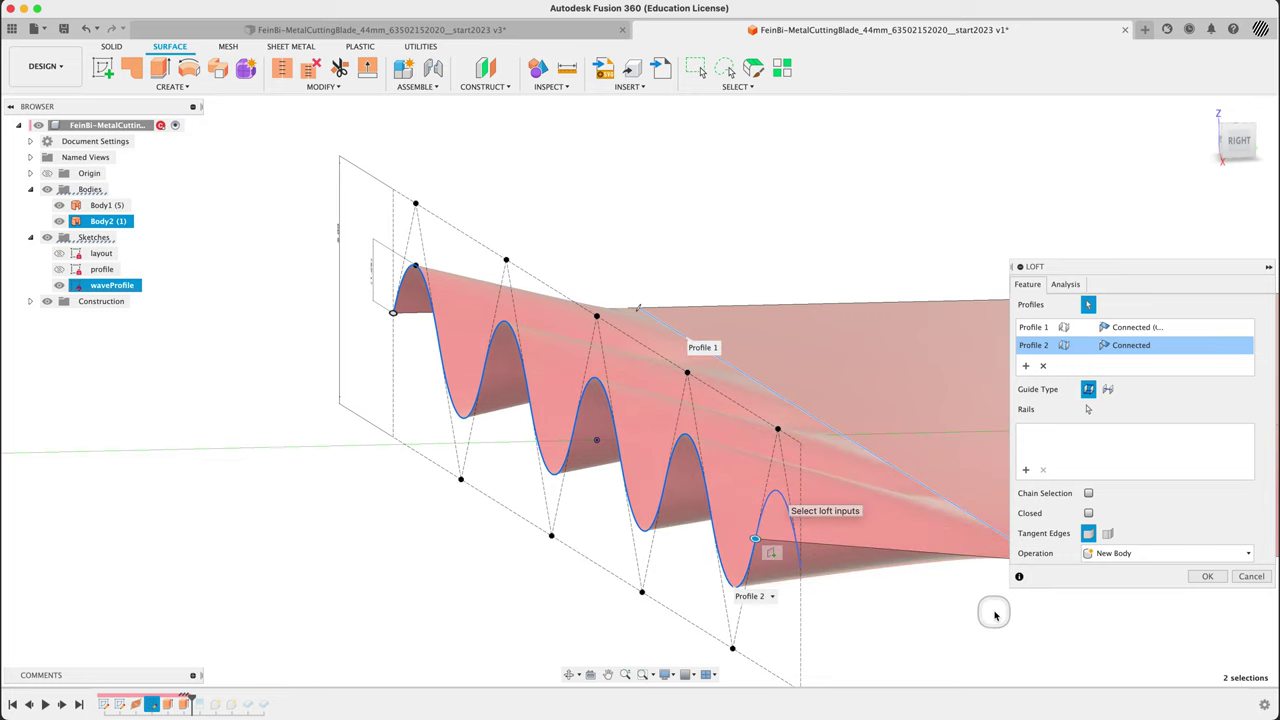
{"action": "middle_click_drag", "start_coordinate": [900, 620], "coordinate": [900, 618], "text": "shift"}
{"action": "middle_click_drag", "start_coordinate": [1019, 660], "coordinate": [814, 603]}
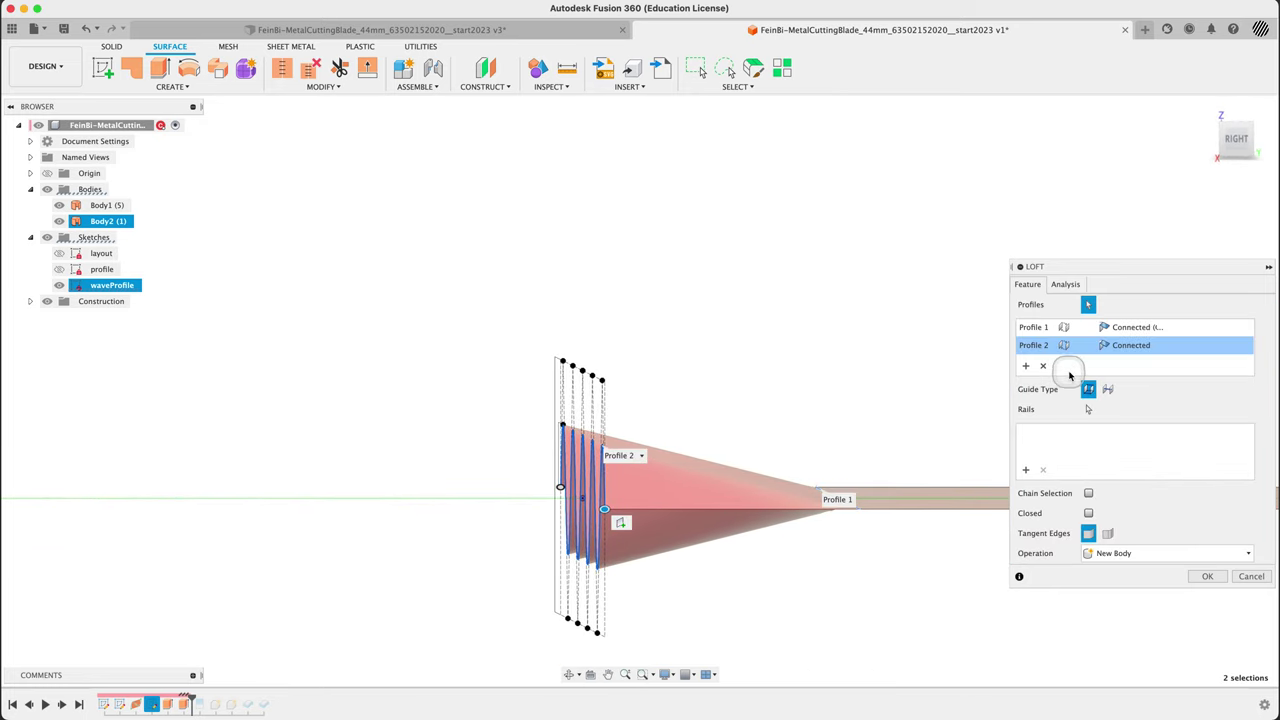
Step: Set Profile 1 to Tangent (G1), Profile 2 to Direction, takeoff weight .1, and finish
{"action": "left_click", "coordinate": [1125, 329]}
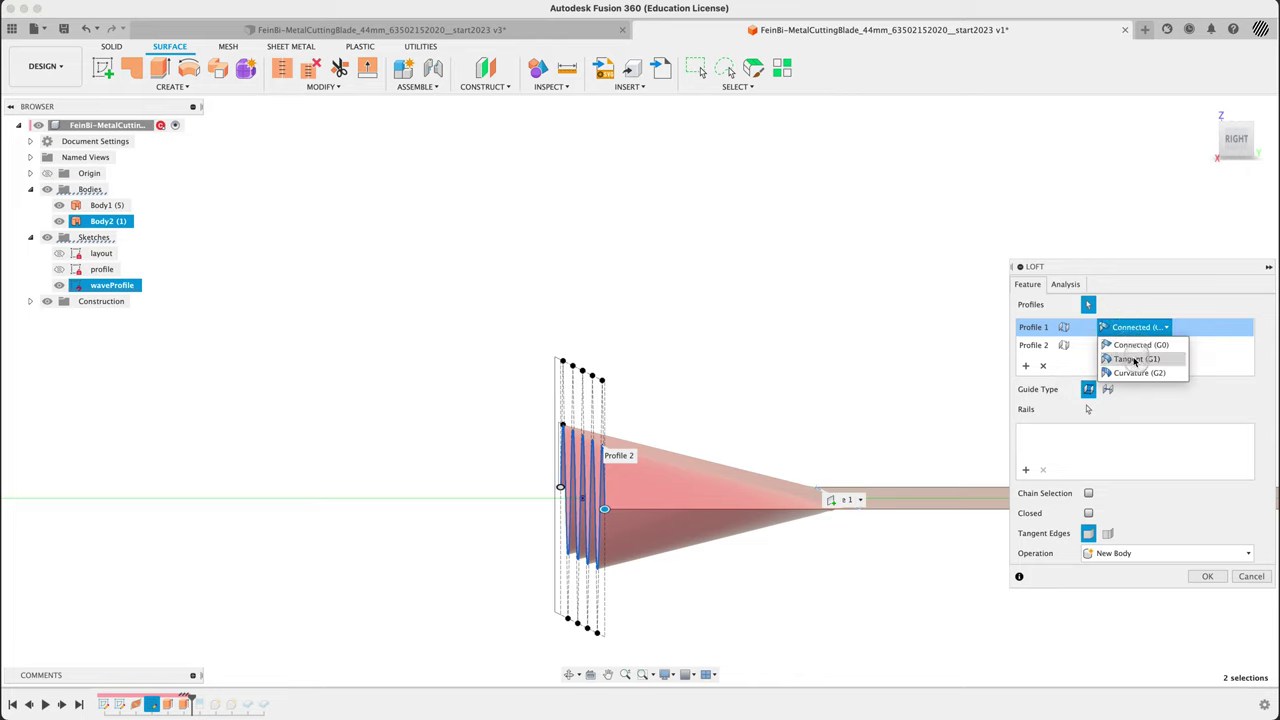
{"action": "left_click", "coordinate": [1135, 359]}
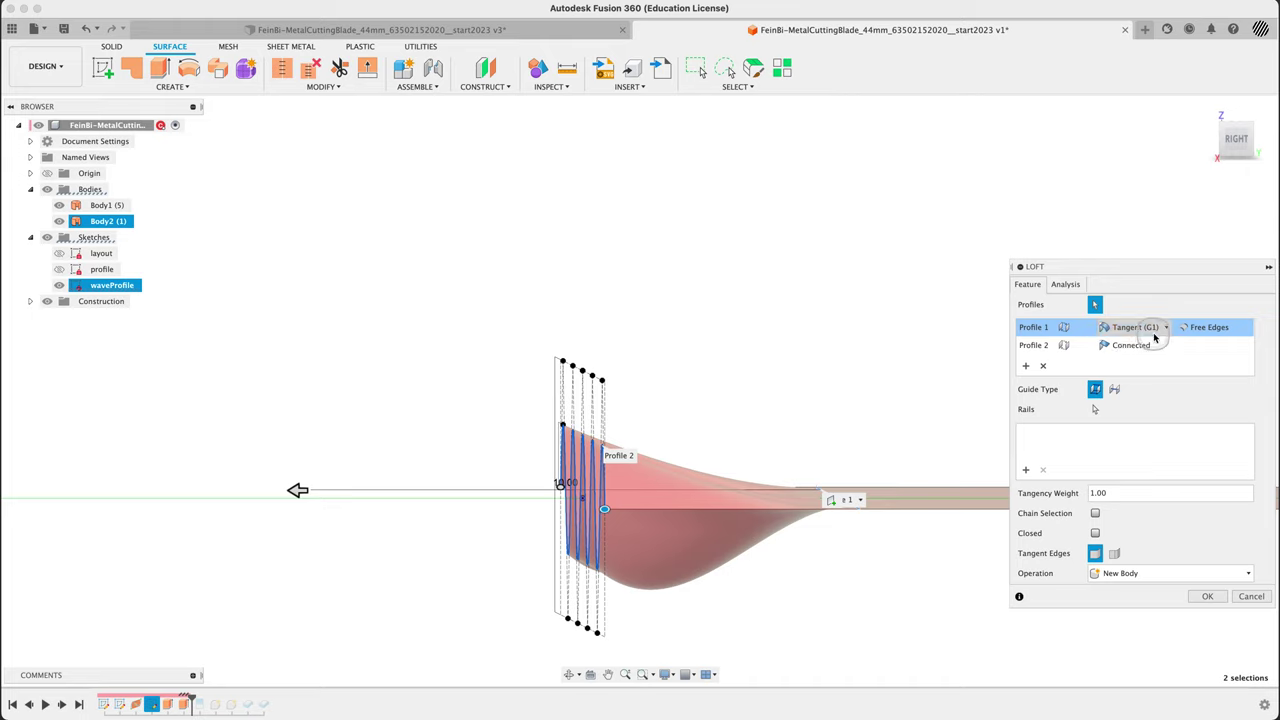
{"action": "left_click", "coordinate": [1130, 345]}
{"action": "left_click", "coordinate": [1138, 374]}
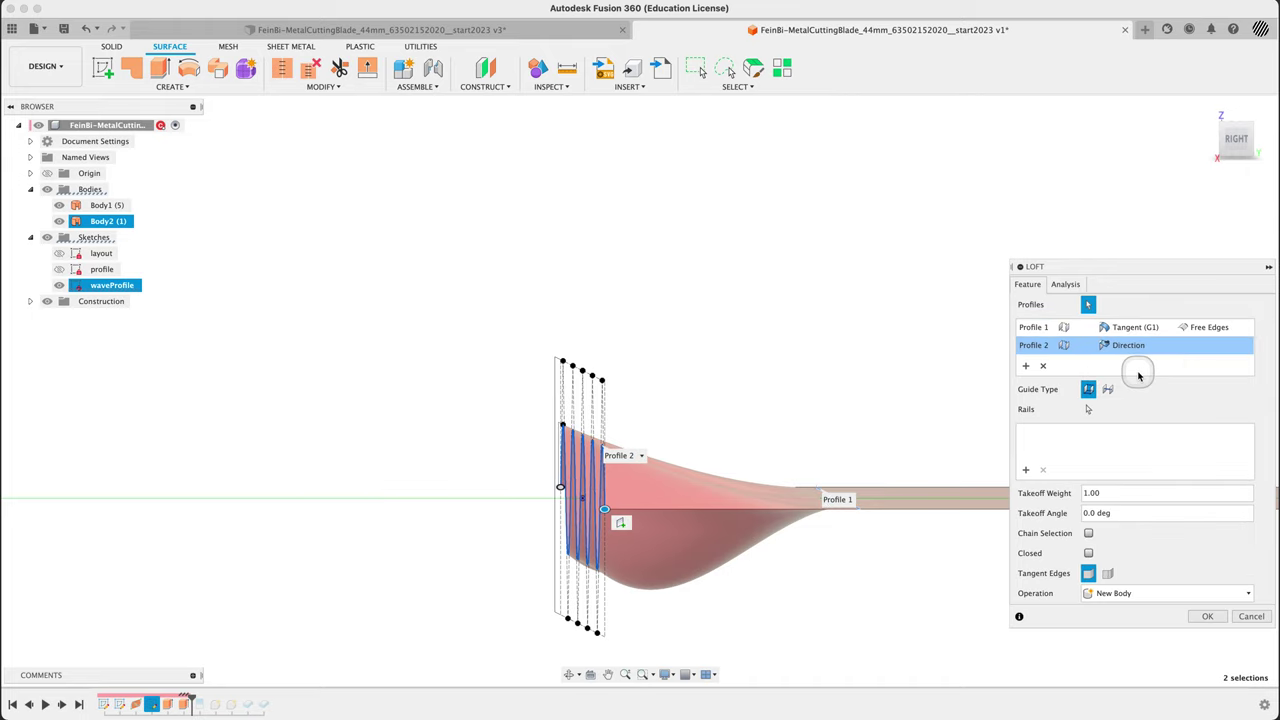
{"action": "left_click", "coordinate": [1134, 495]}
{"action": "type", "text": ".1"}
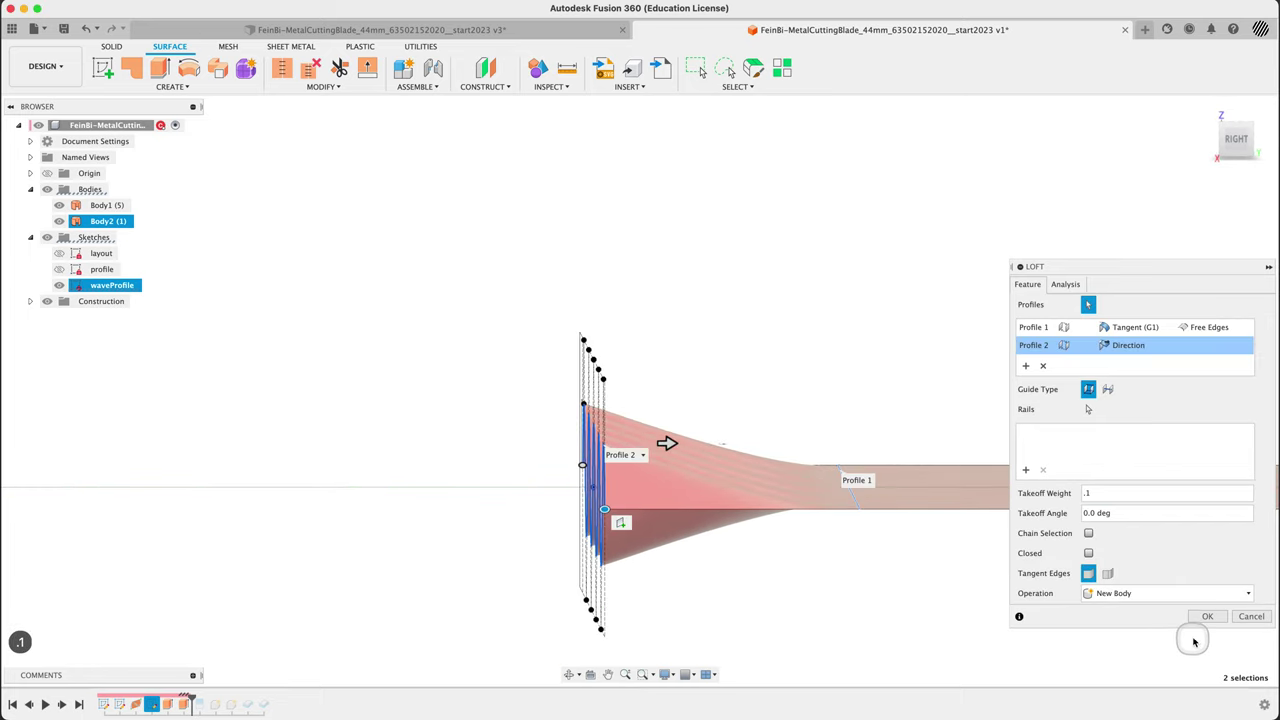
{"action": "left_click", "coordinate": [1204, 618]}
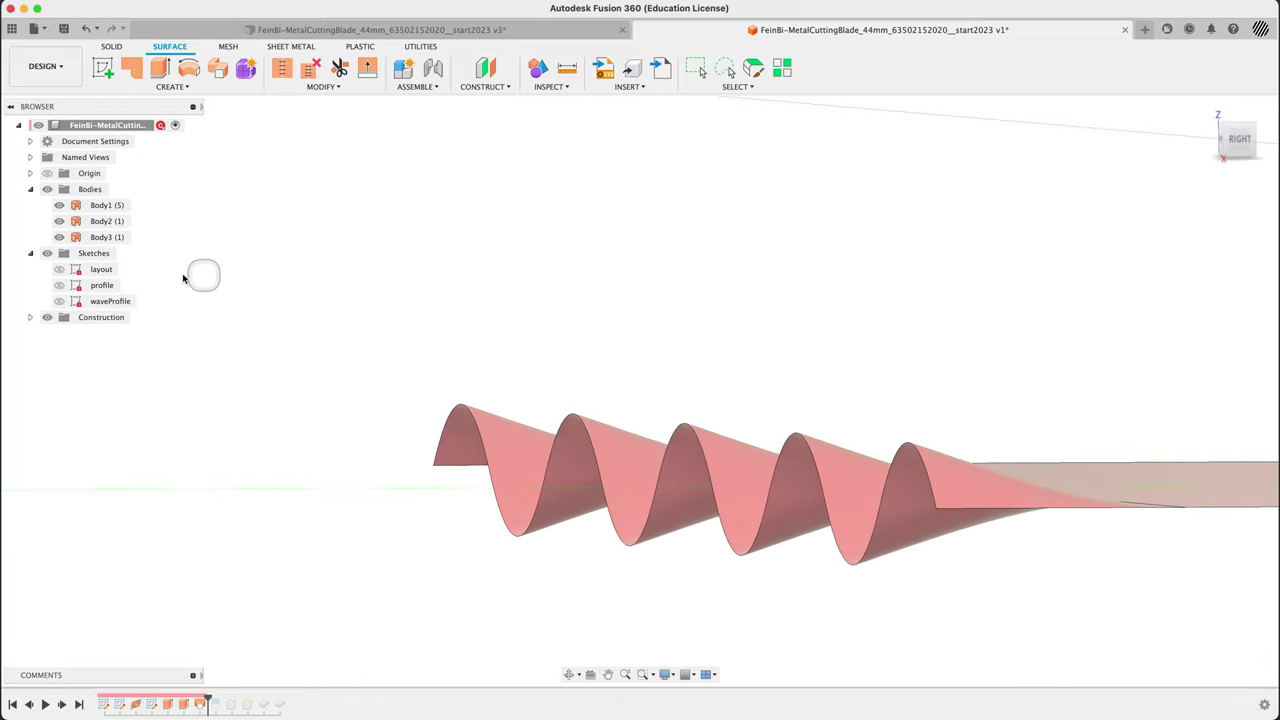
Step: Change the waveProfile height from 5 mm back to 1 mm and roll history to the end
{"action": "left_click", "coordinate": [80, 303]}
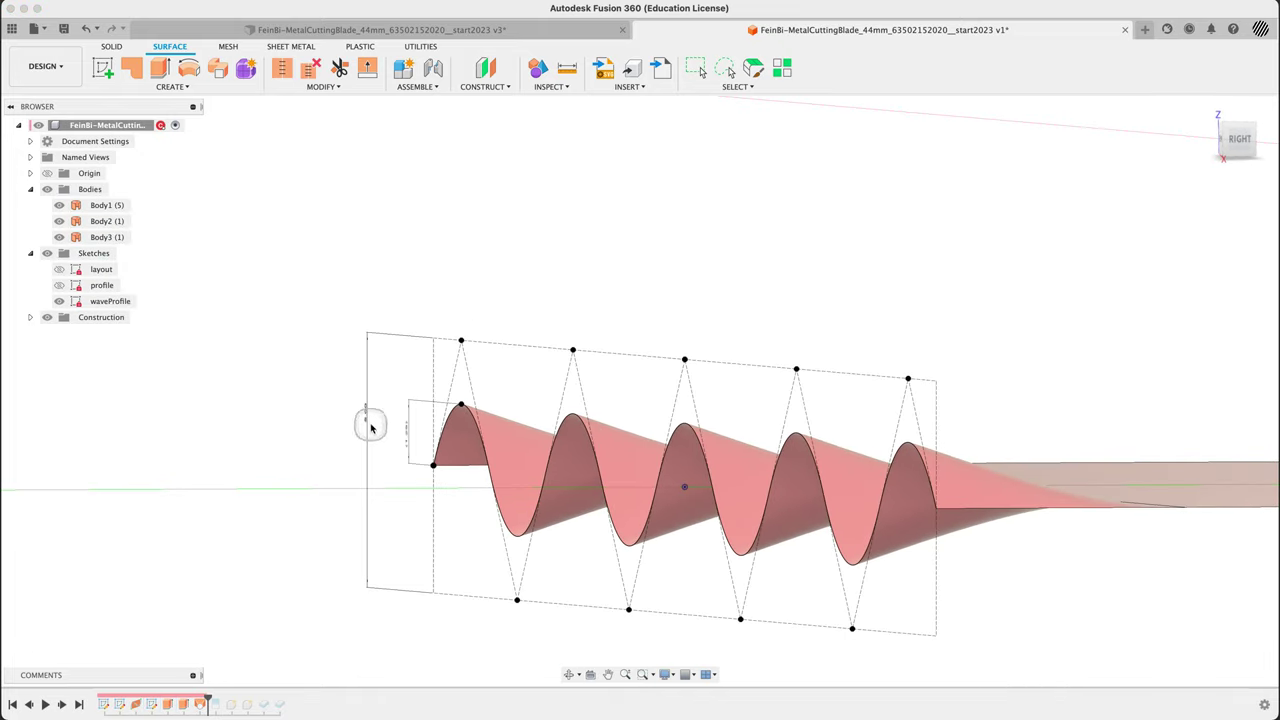
{"action": "double_click", "coordinate": [366, 413]}
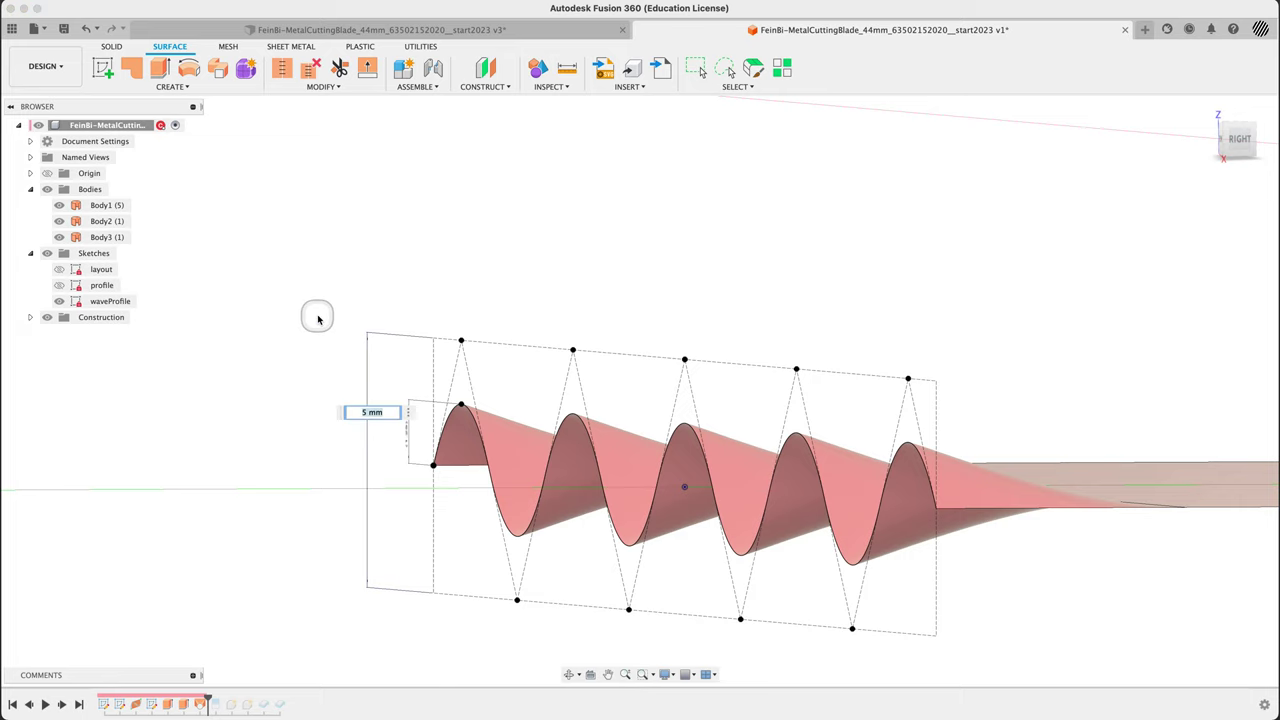
{"action": "type", "text": "1"}
{"action": "key", "text": "Return"}
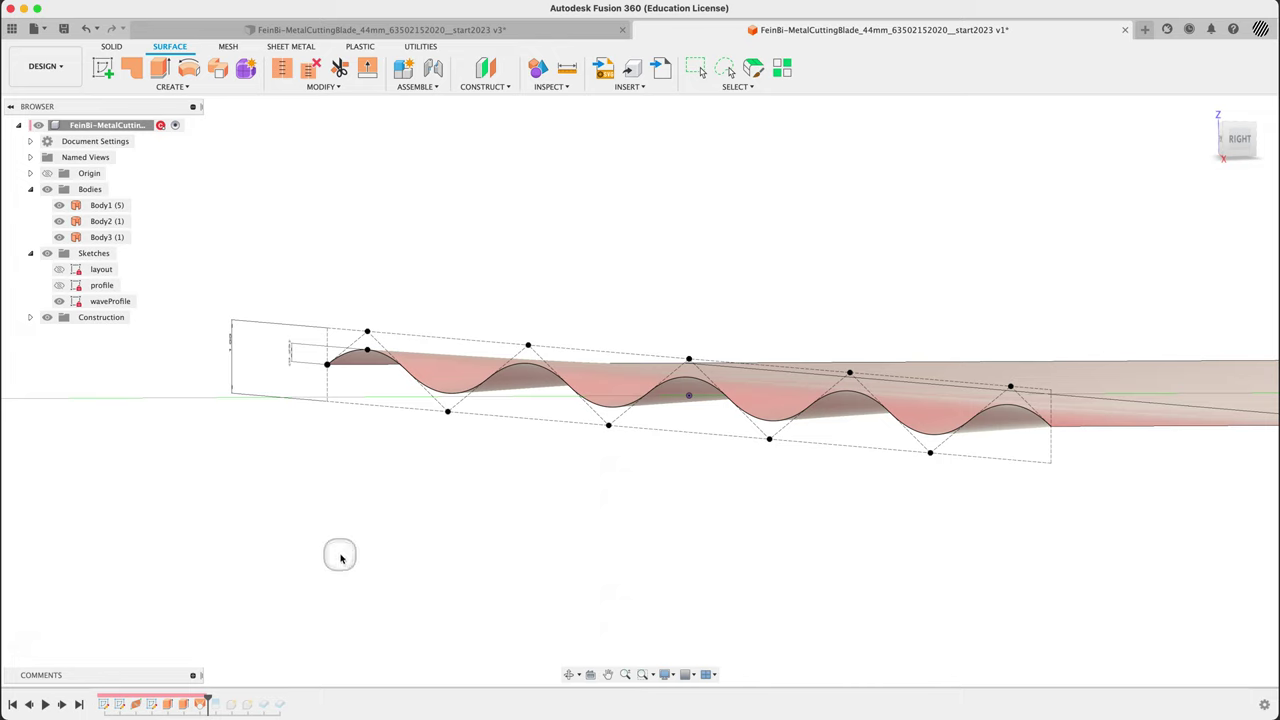
{"action": "left_click", "coordinate": [79, 704]}
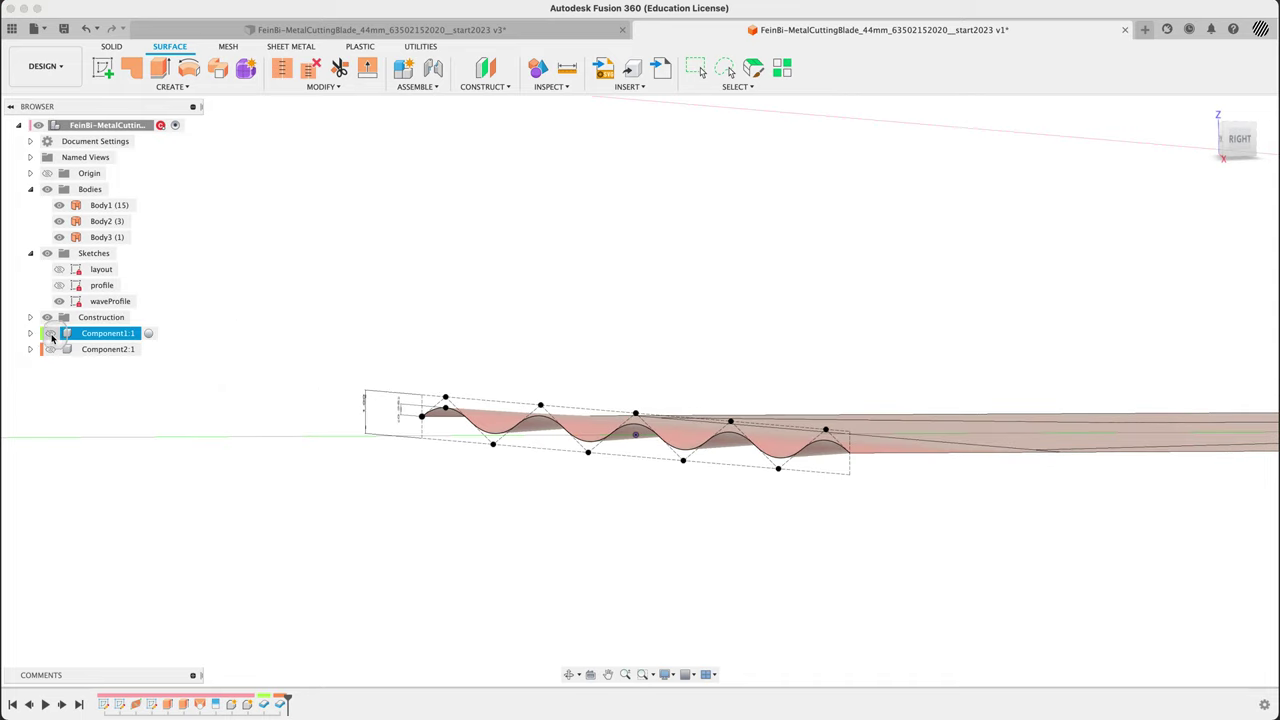
Step: Show Component2:1 again and inspect the lofted Body3 surface
{"action": "left_click", "coordinate": [51, 350]}
{"action": "scroll", "coordinate": [555, 508], "scroll_direction": "up", "scroll_amount": 5}
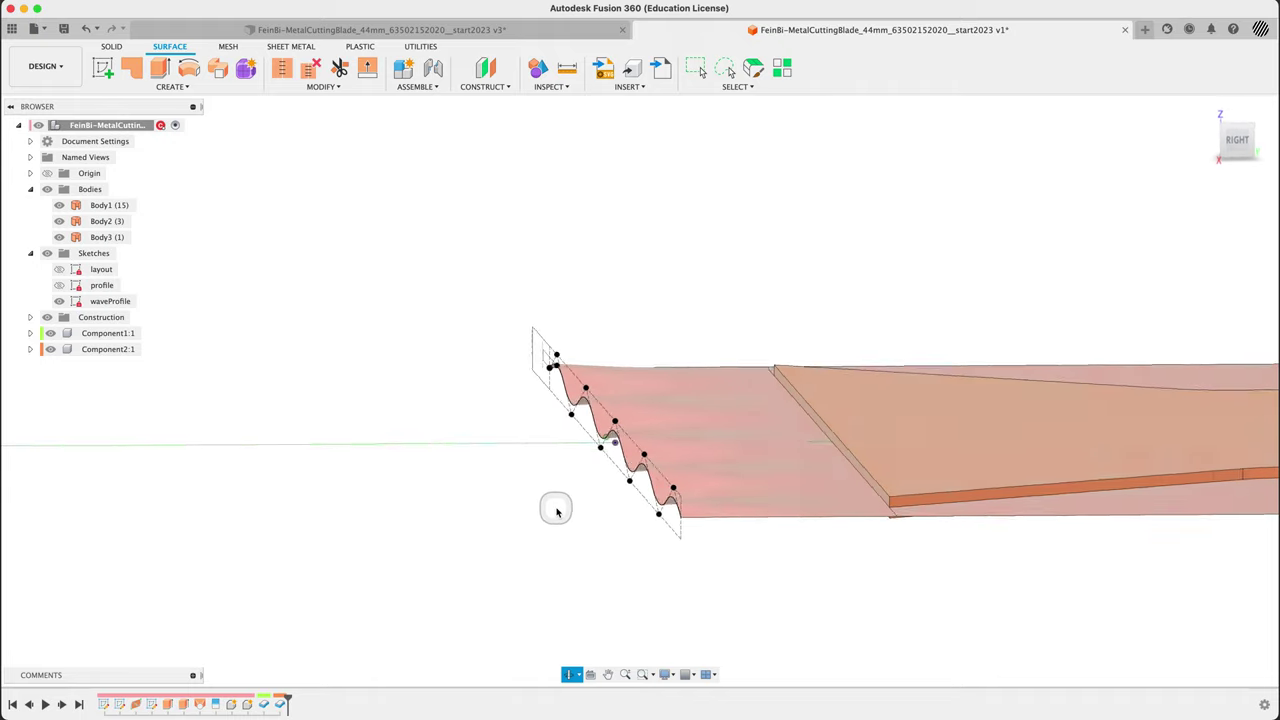
{"action": "left_click", "coordinate": [855, 487]}
{"action": "left_click", "coordinate": [533, 603]}
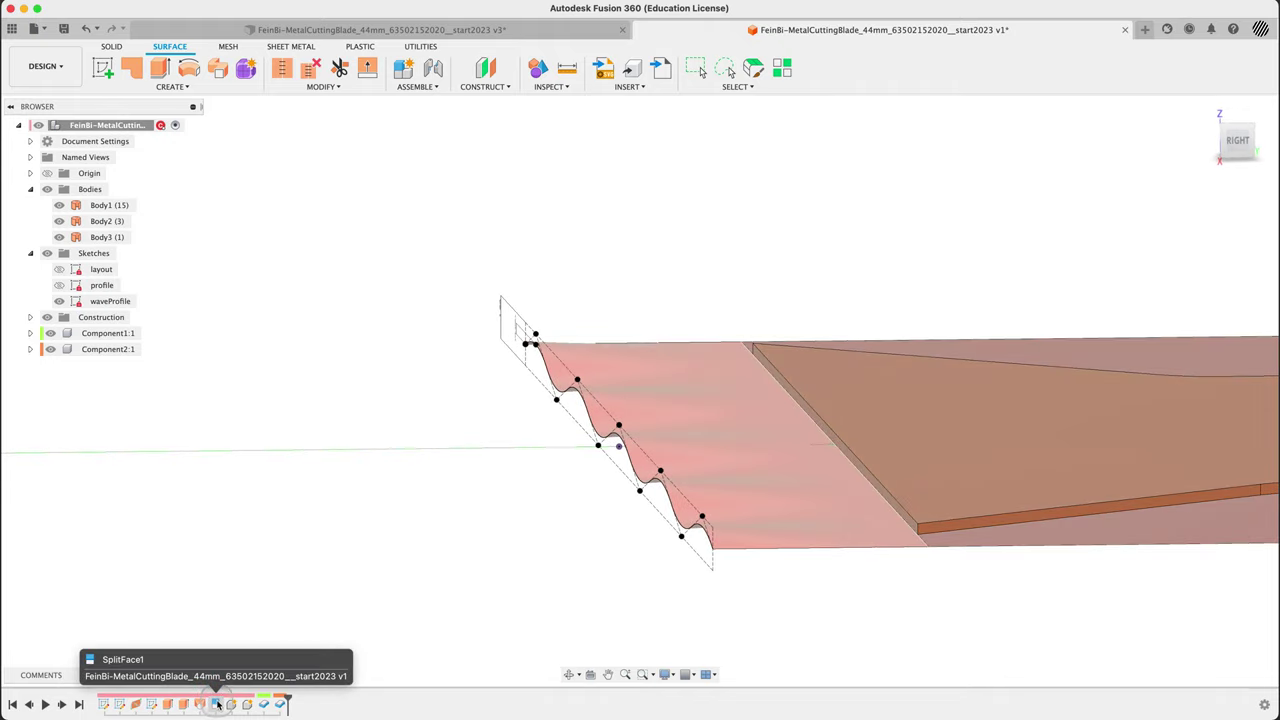
{"action": "left_click", "coordinate": [228, 676]}
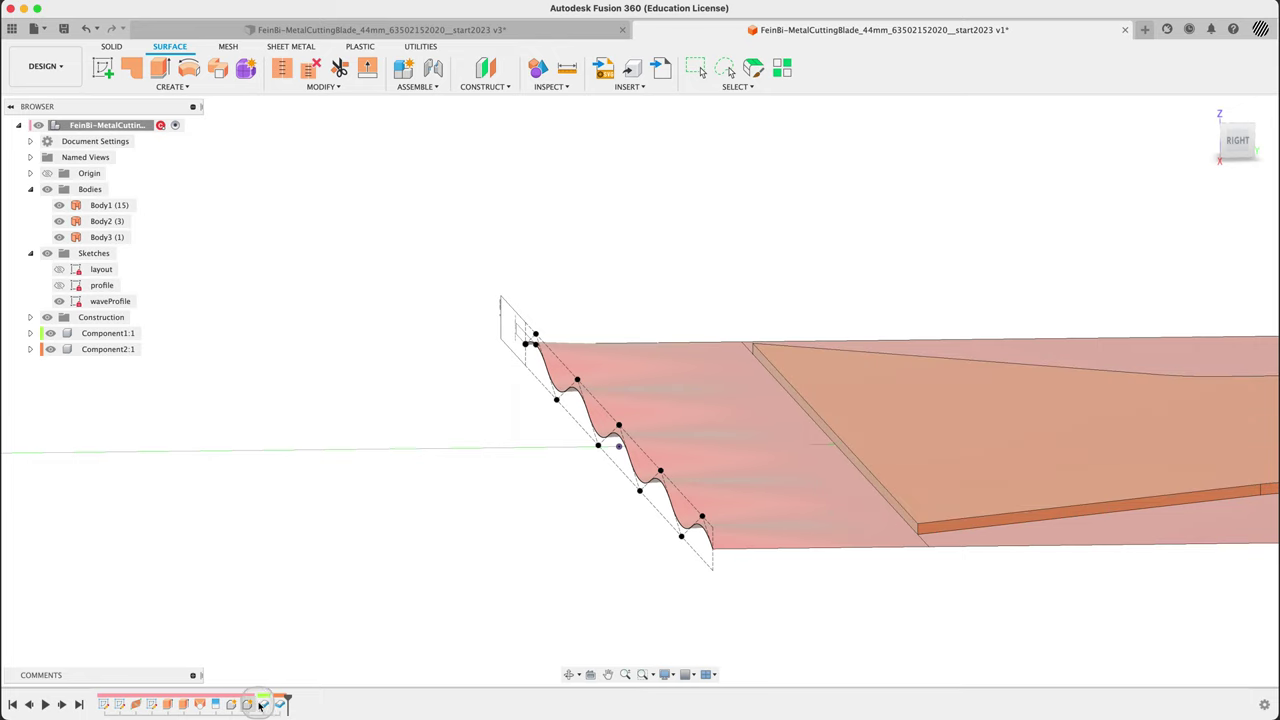
Step: Select Component1:1 and begin a rename, leaving the name unchanged
{"action": "left_click", "coordinate": [134, 334]}
{"action": "scroll", "coordinate": [334, 414], "scroll_direction": "up", "scroll_amount": 2}
{"action": "scroll", "coordinate": [295, 395], "scroll_direction": "down", "scroll_amount": 10}
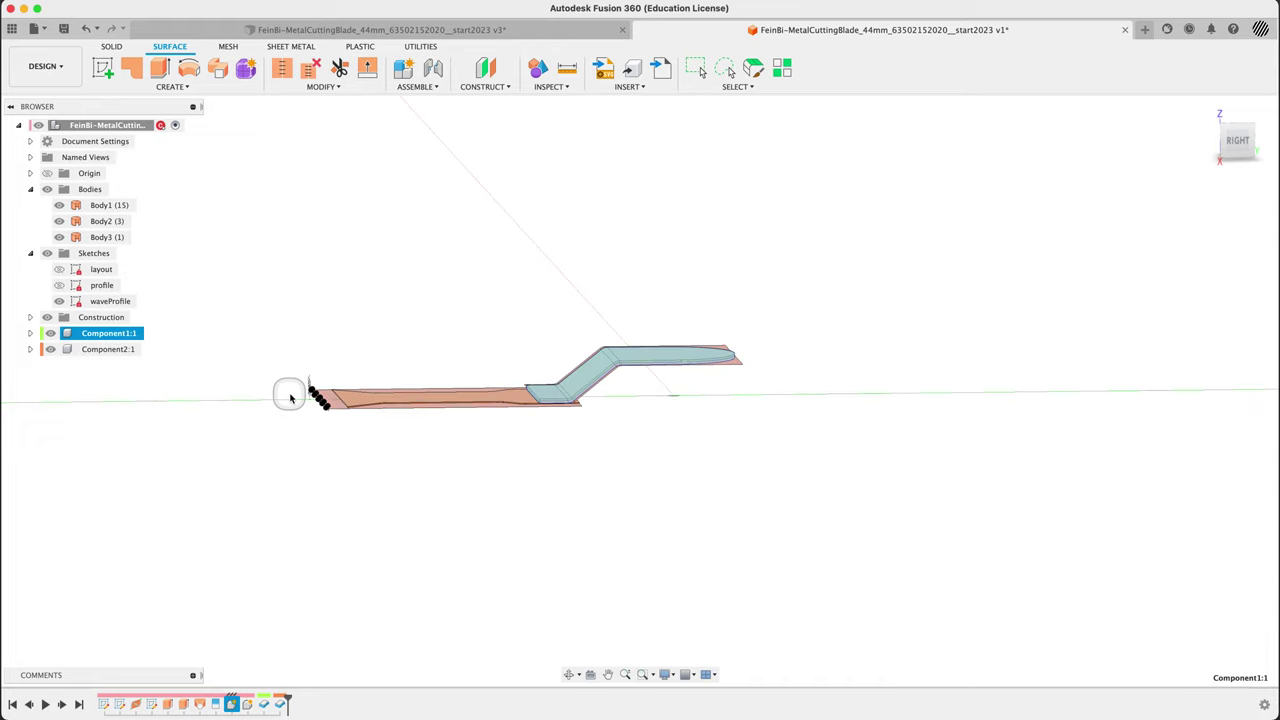
{"action": "double_click", "coordinate": [107, 333]}
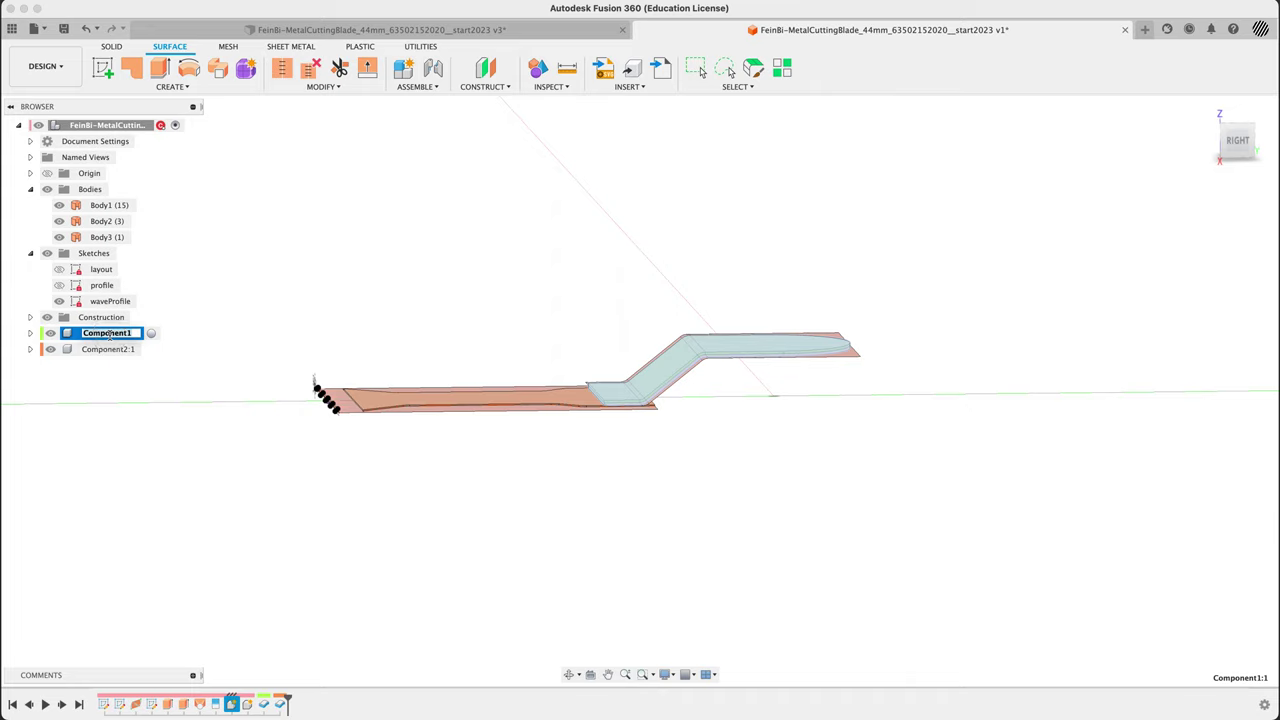
{"action": "left_click", "coordinate": [374, 334]}
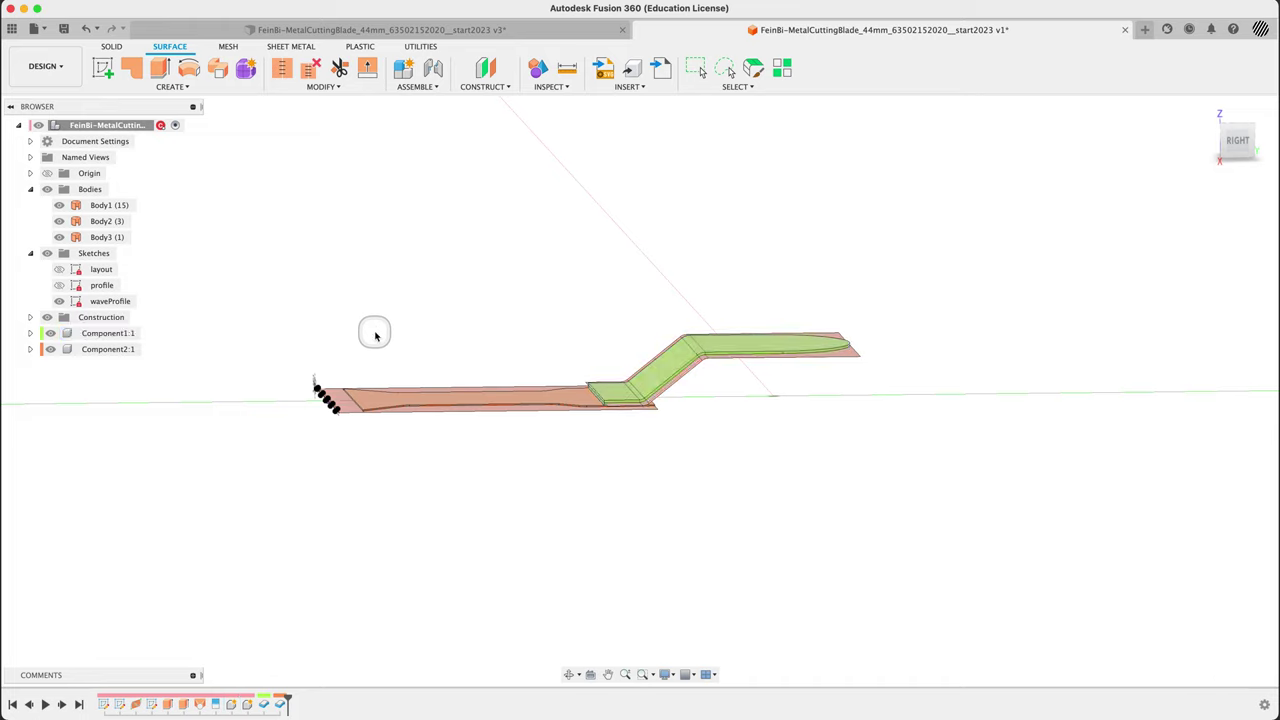
Step: Review the model parameters in the Change Parameters table (spara)
{"action": "type", "text": "s"}
{"action": "type", "text": "para"}
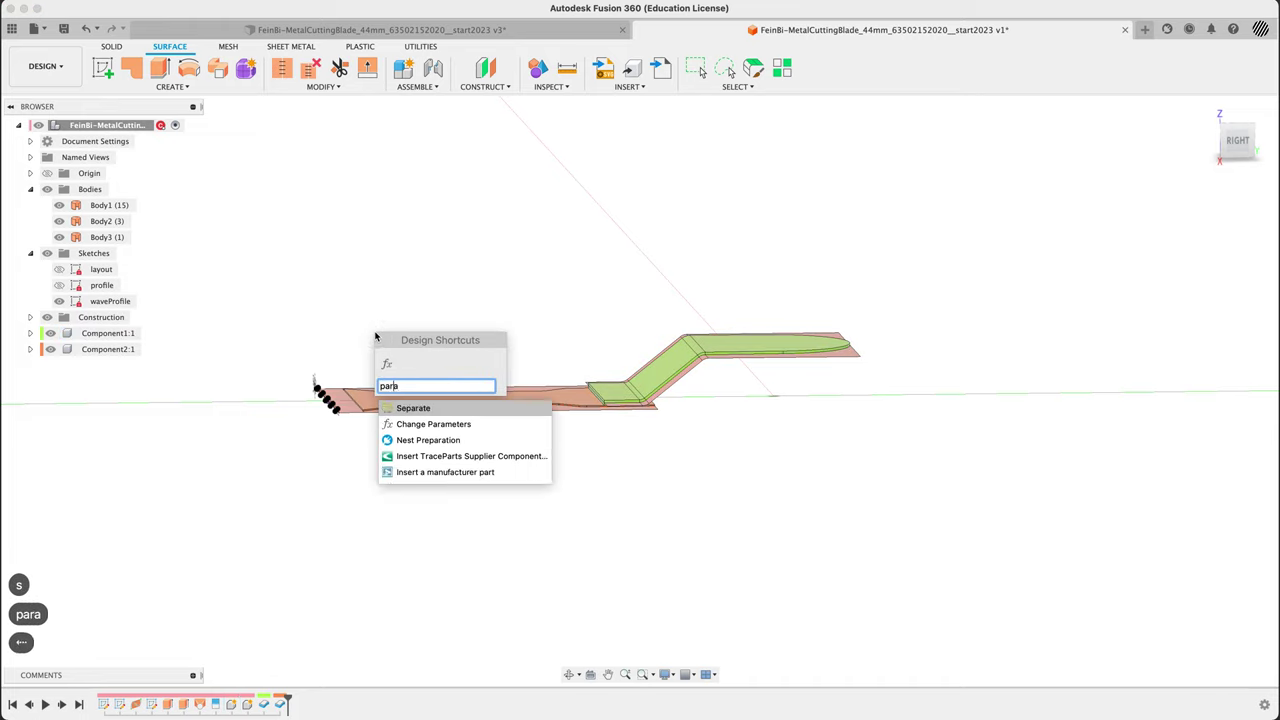
{"action": "key", "text": "Down"}
{"action": "key", "text": "Return"}
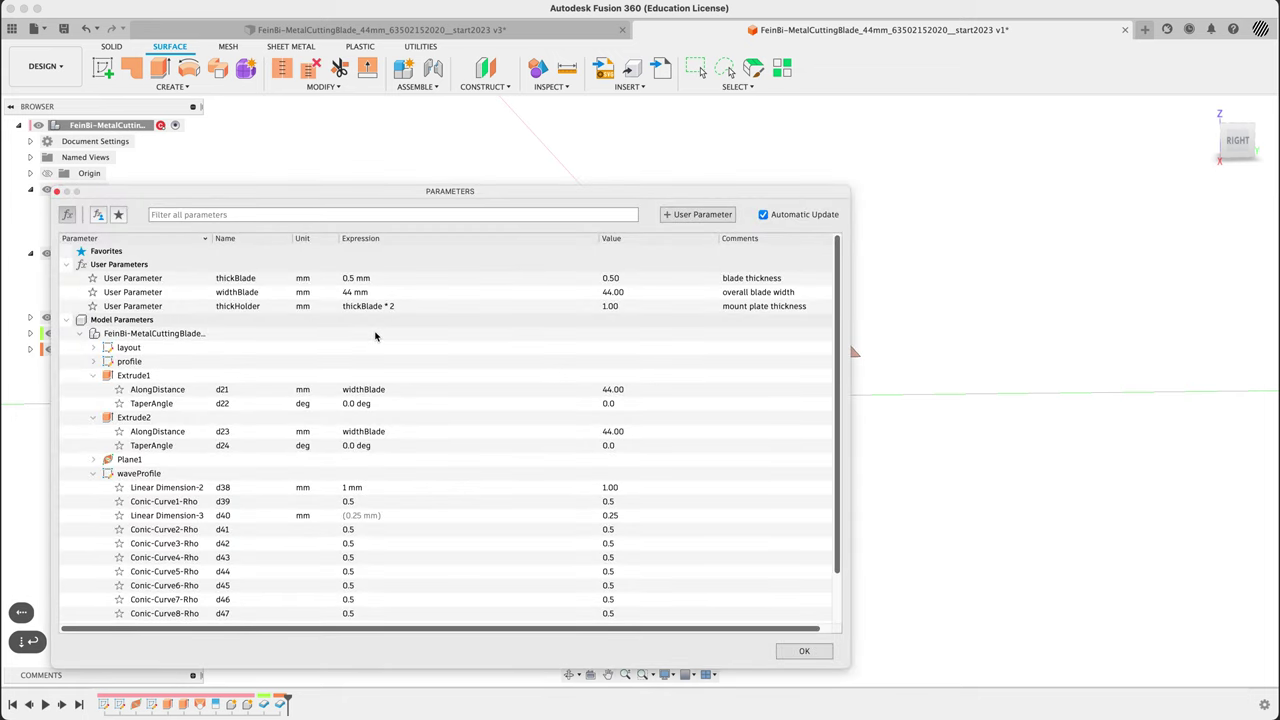
{"action": "left_click", "coordinate": [804, 651]}
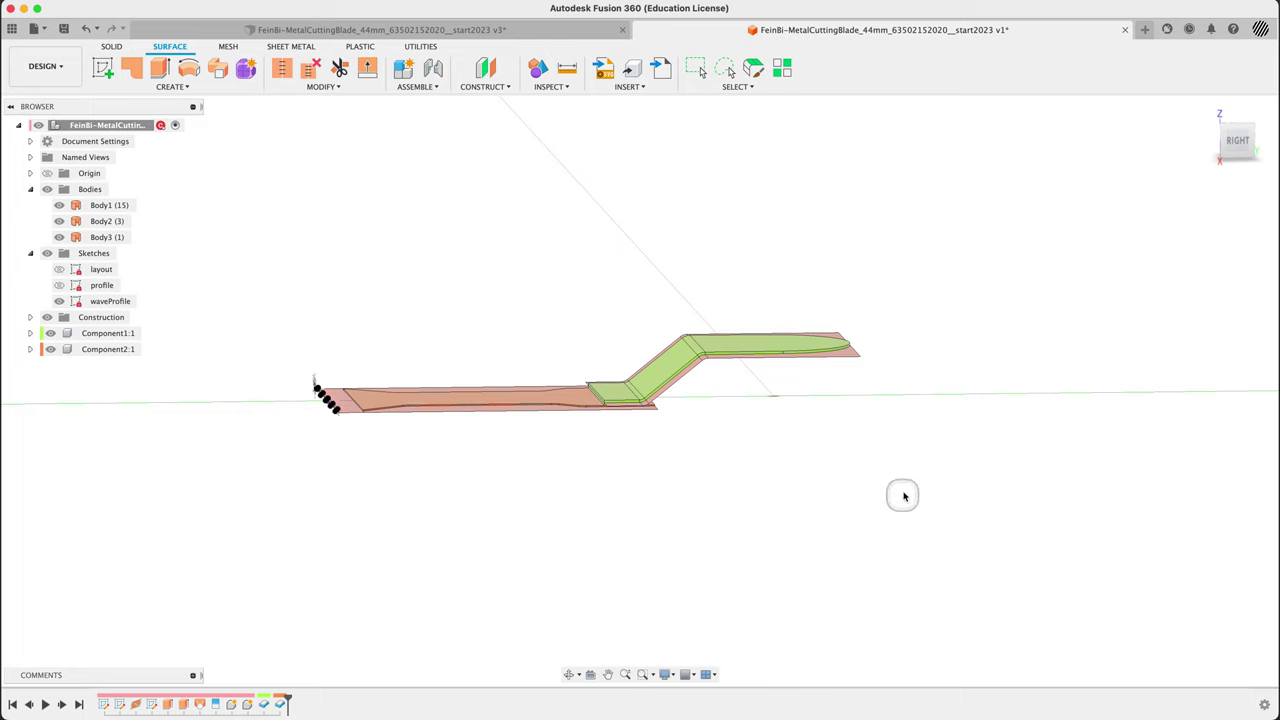
Step: Rename Component1:1 to 'holder' and Component2:1 to 'blade'
{"action": "middle_click_drag", "start_coordinate": [543, 449], "coordinate": [271, 380], "text": "shift"}
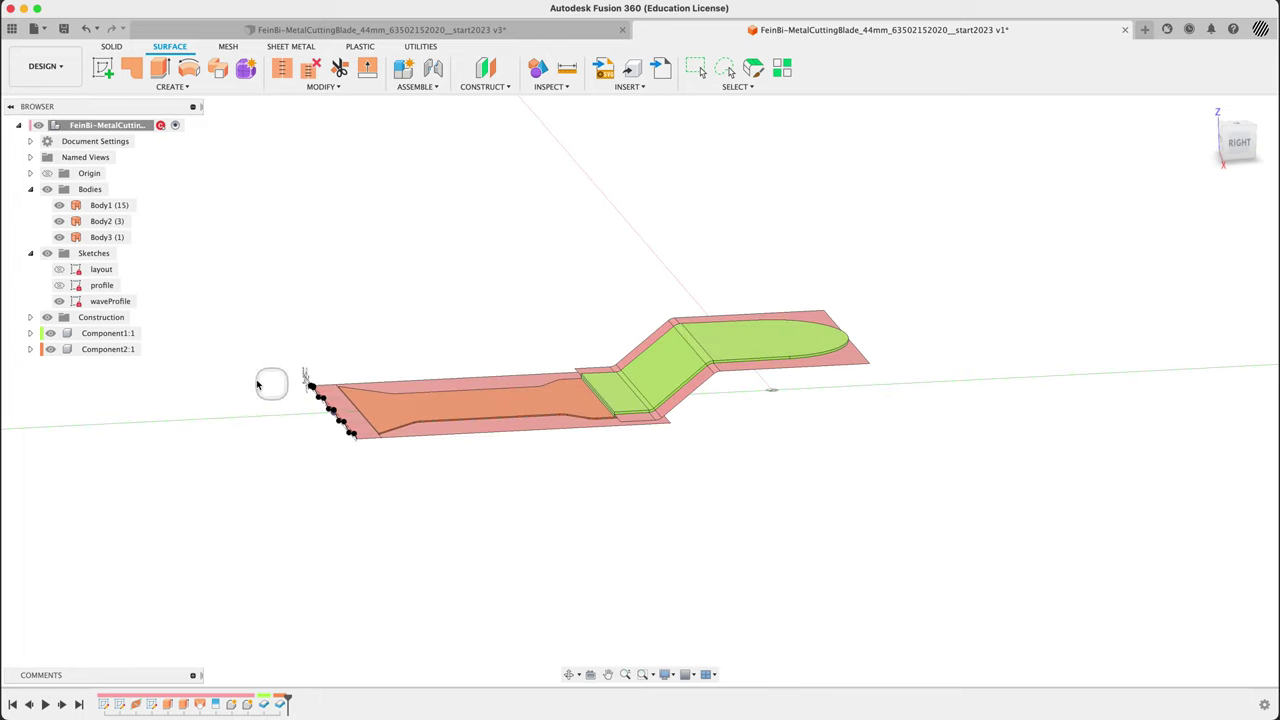
{"action": "left_click", "coordinate": [104, 337]}
{"action": "double_click", "coordinate": [104, 336]}
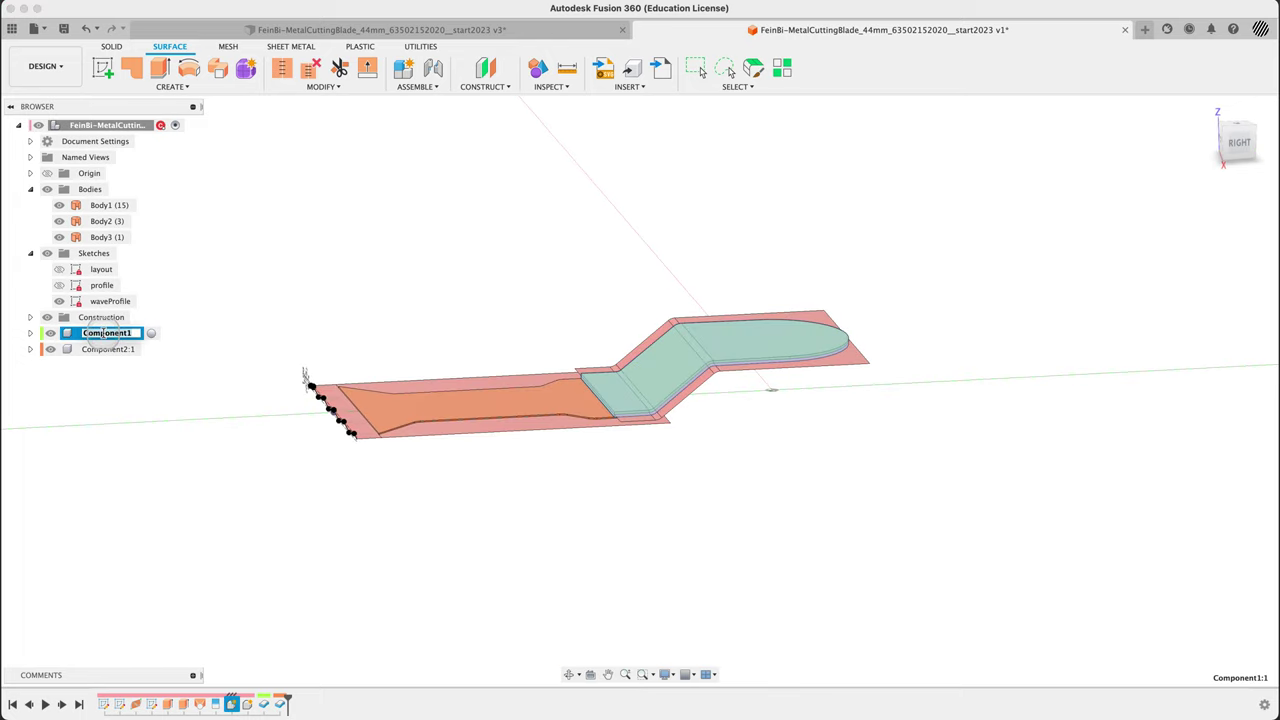
{"action": "type", "text": "holder:1"}
{"action": "double_click", "coordinate": [104, 349]}
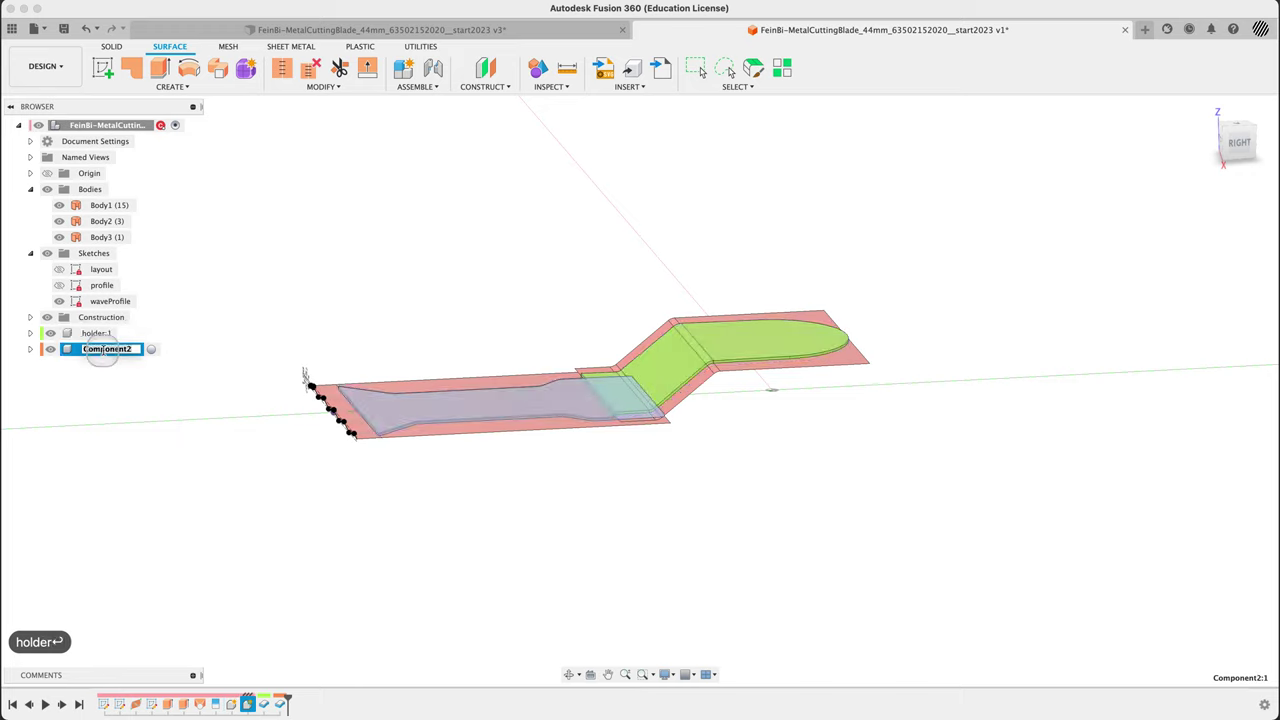
{"action": "type", "text": "blade"}
{"action": "key", "text": "Return"}
{"action": "left_click", "coordinate": [165, 432]}
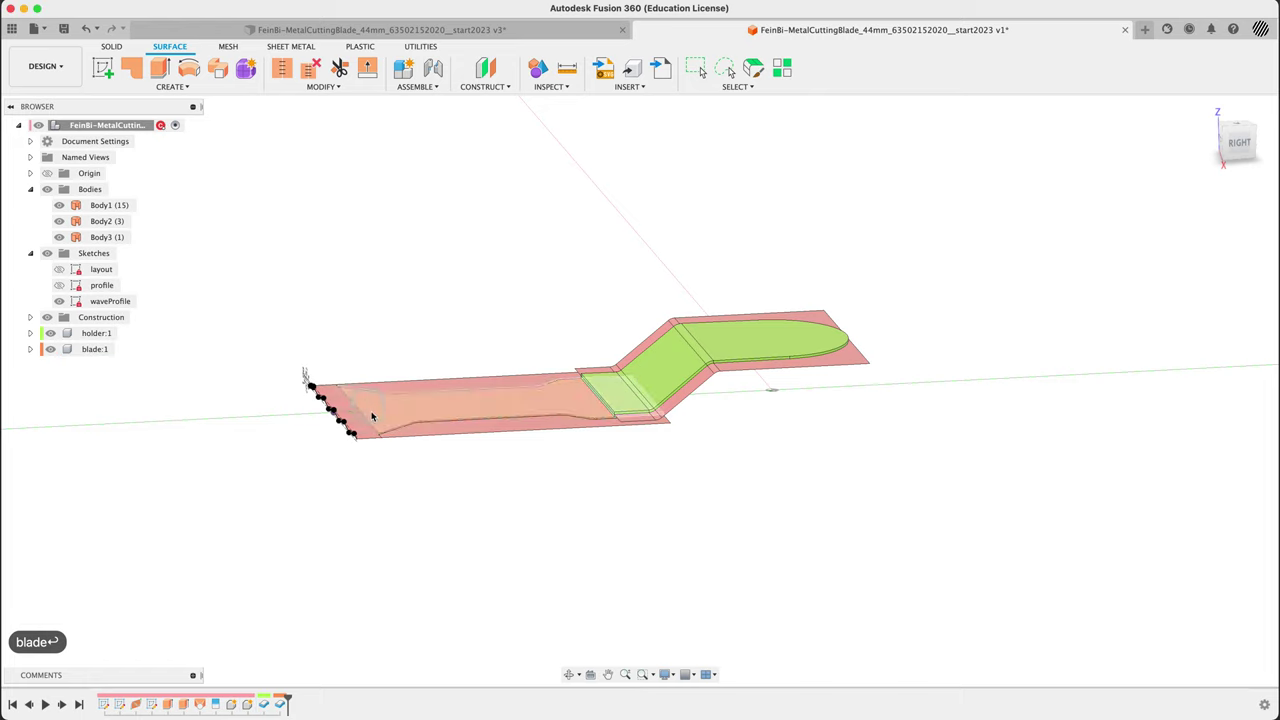
Step: Select Body3 and open Stitch with 0.10 mm tolerance as a New Body
{"action": "left_click", "coordinate": [169, 705]}
{"action": "left_click", "coordinate": [183, 705]}
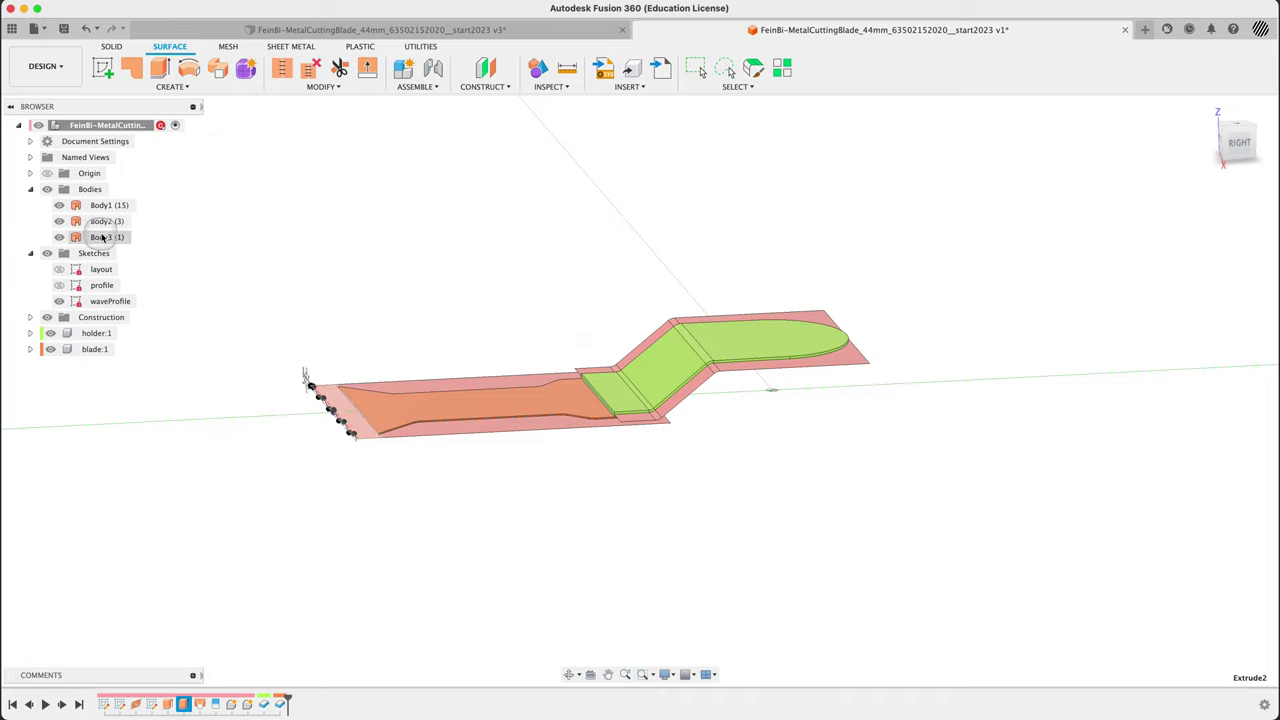
{"action": "left_click", "coordinate": [103, 238]}
{"action": "left_click", "coordinate": [103, 226]}
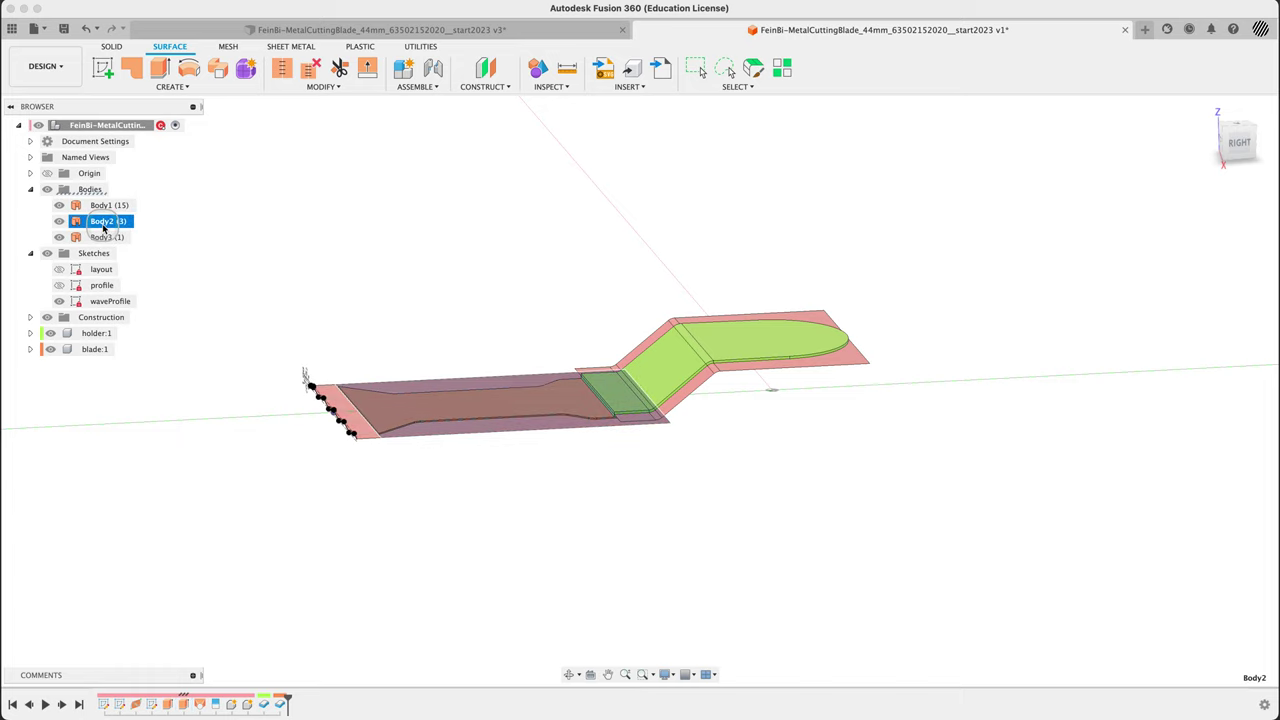
{"action": "left_click", "coordinate": [103, 237]}
{"action": "left_click", "coordinate": [103, 221]}
{"action": "left_click", "coordinate": [103, 237]}
{"action": "left_click", "coordinate": [103, 221]}
{"action": "left_click", "coordinate": [103, 237]}
{"action": "left_click", "coordinate": [282, 67]}
Step: Stitch the Body2 and wavy Body3 surfaces together, keeping the result as a new body
{"action": "left_click", "coordinate": [1215, 285]}
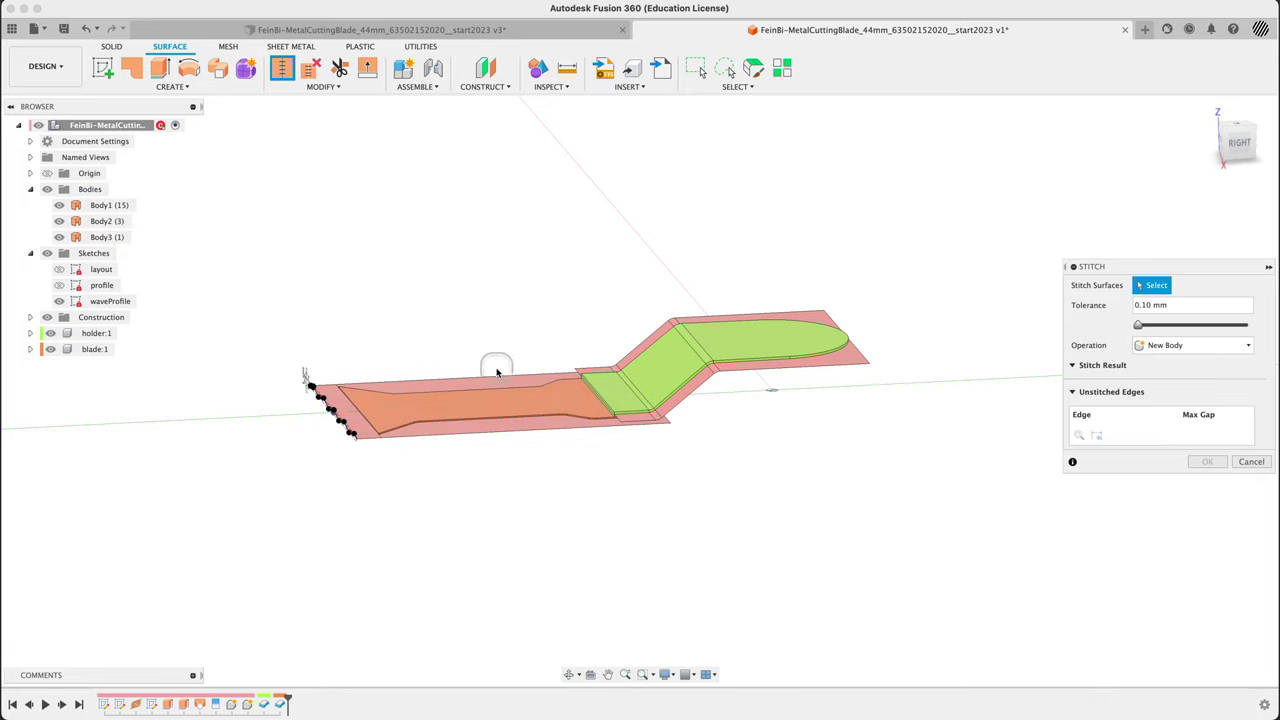
{"action": "left_click", "coordinate": [488, 385]}
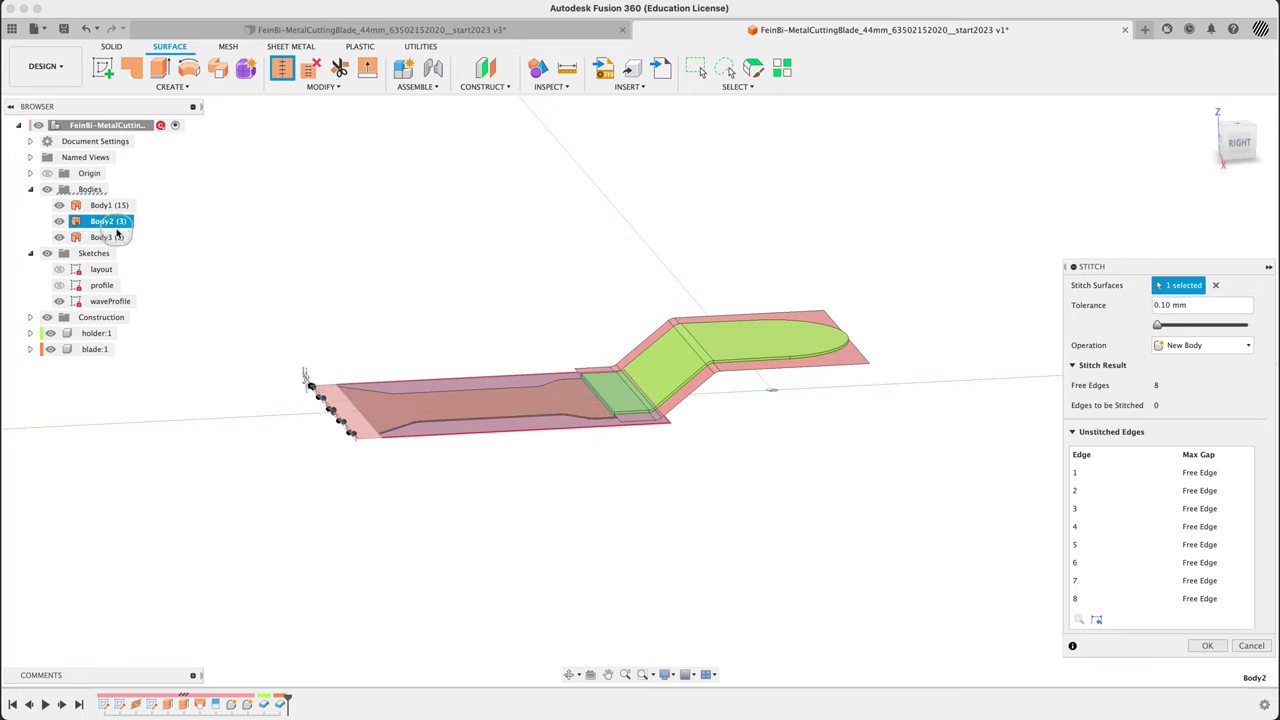
{"action": "left_click", "coordinate": [116, 233]}
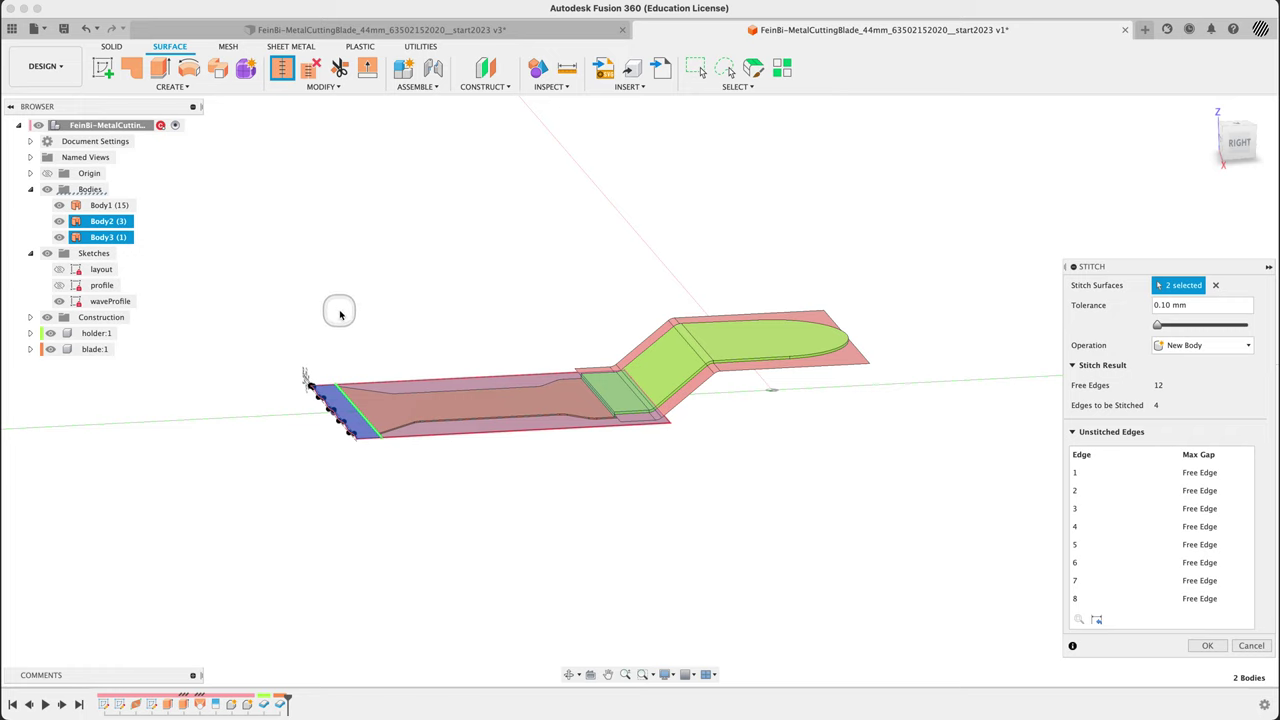
{"action": "mouse_move", "coordinate": [325, 302]}
{"action": "middle_mouse_down", "text": "shift"}
{"action": "mouse_move", "coordinate": [283, 283]}
{"action": "mouse_move", "coordinate": [314, 294]}
{"action": "middle_mouse_up", "text": "shift"}
{"action": "scroll", "coordinate": [334, 389], "scroll_direction": "up", "scroll_amount": 6}
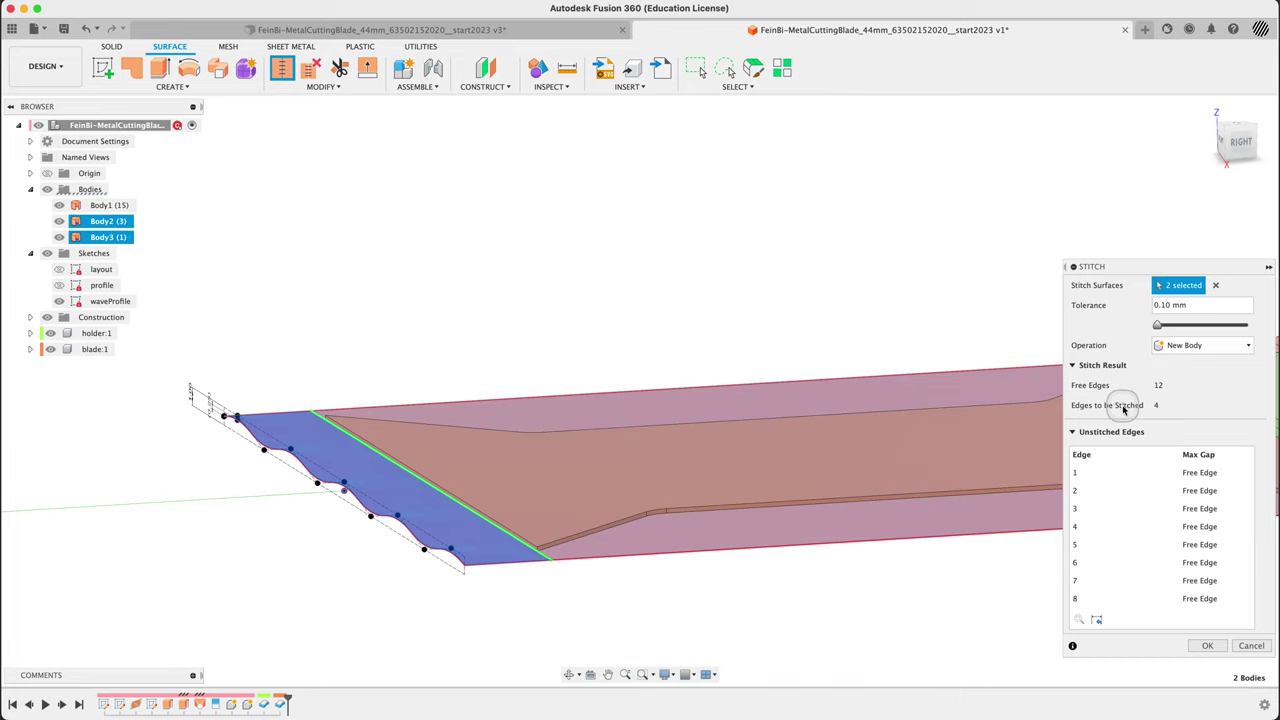
{"action": "left_click", "coordinate": [1180, 347]}
{"action": "left_click", "coordinate": [1134, 354]}
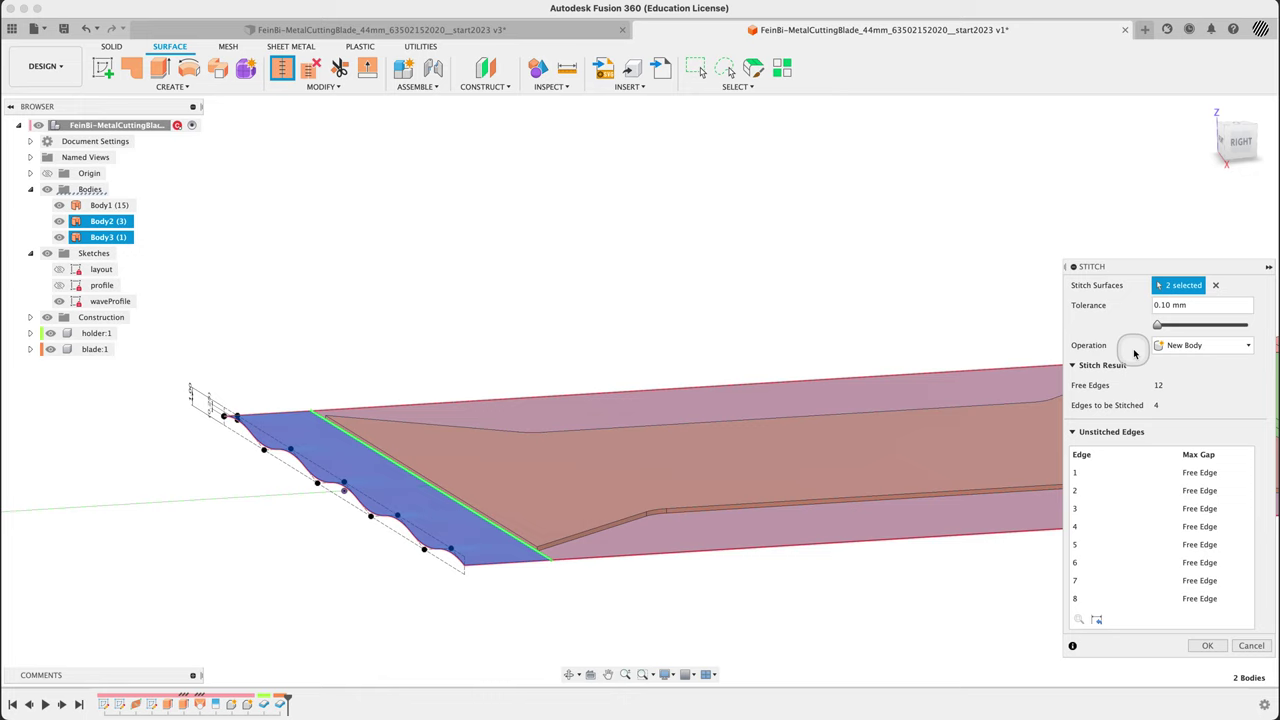
{"action": "left_click", "coordinate": [1210, 646]}
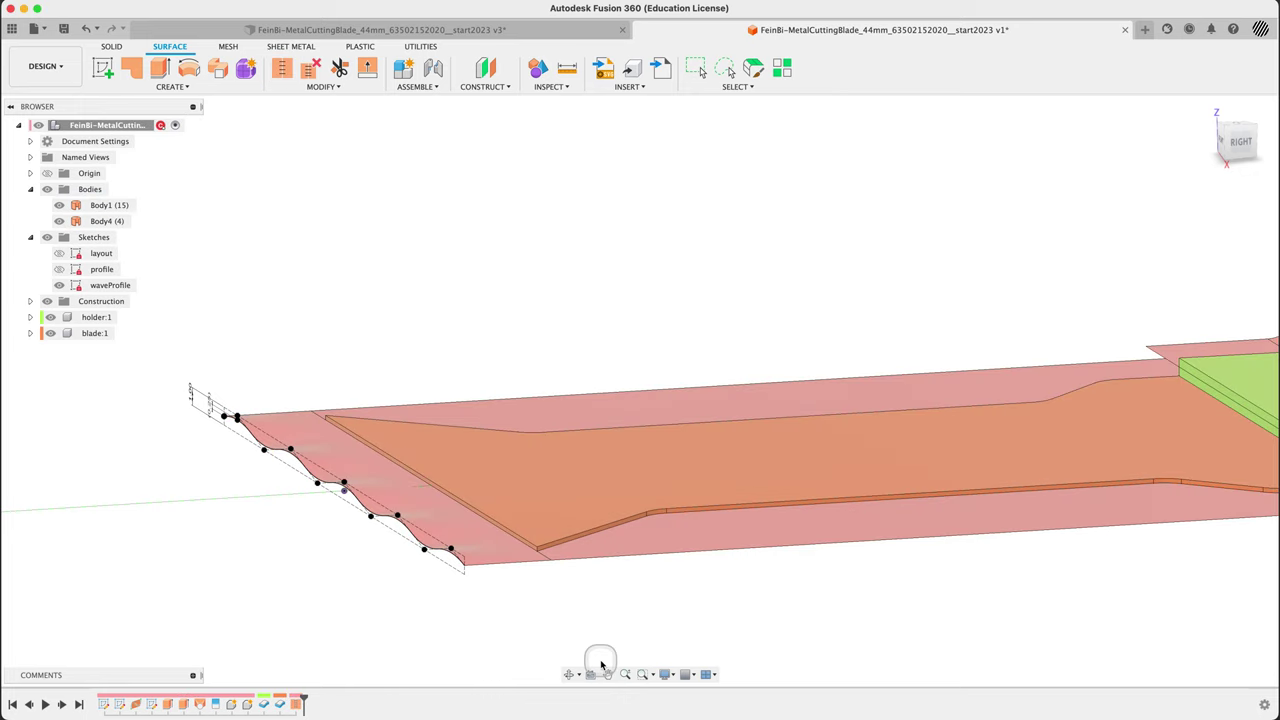
{"action": "left_click", "coordinate": [299, 704]}
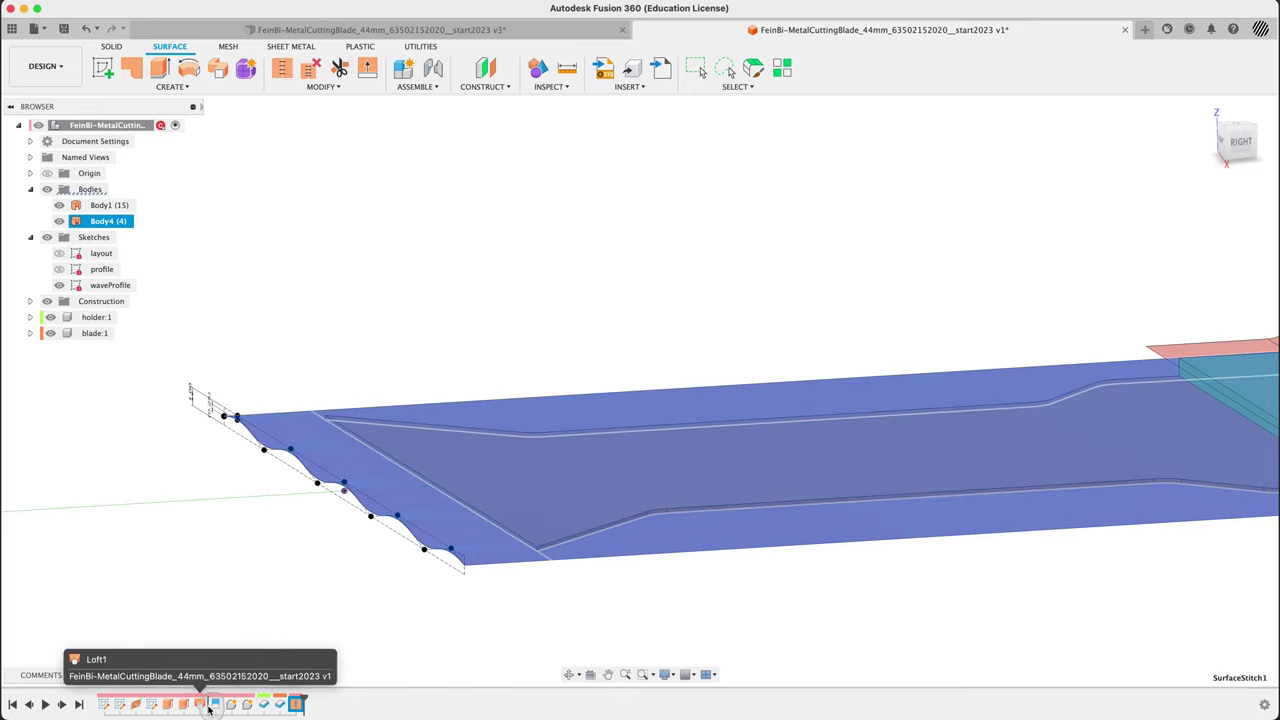
{"action": "left_click", "coordinate": [280, 649]}
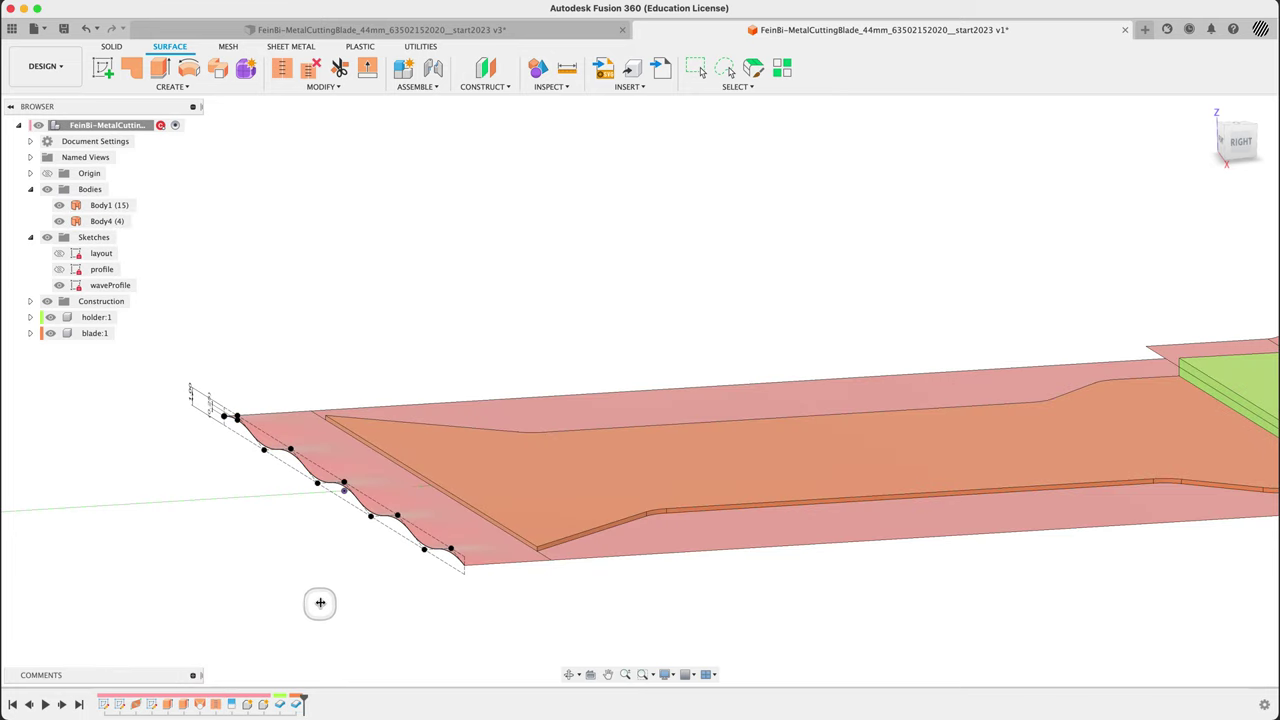
{"action": "middle_click_drag", "start_coordinate": [323, 600], "coordinate": [314, 597], "text": "shift"}
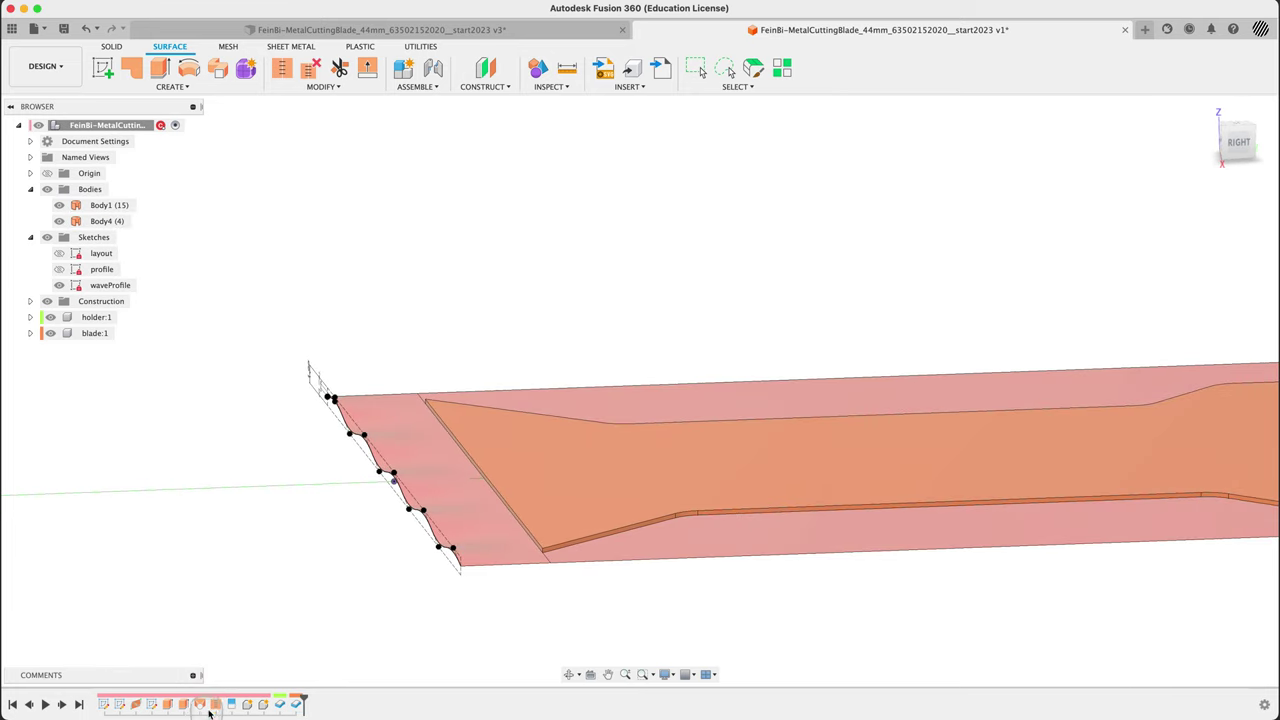
{"action": "left_click", "coordinate": [252, 703]}
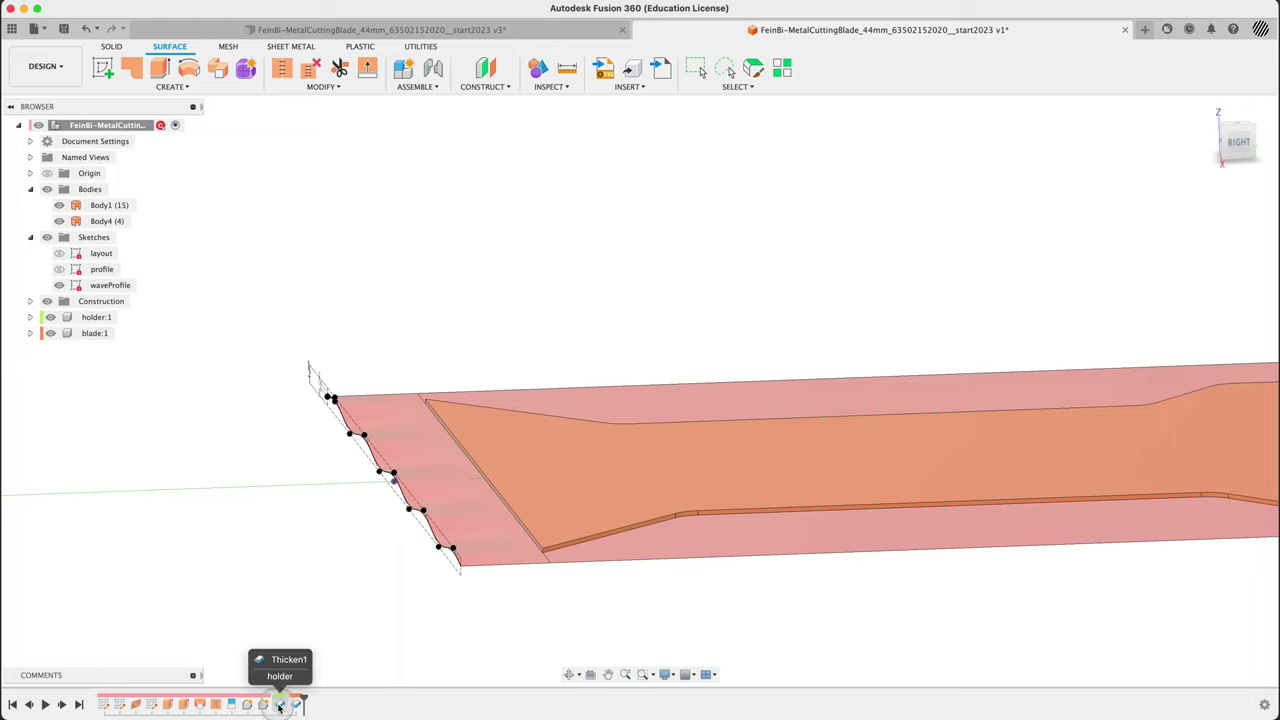
{"action": "left_click", "coordinate": [91, 333]}
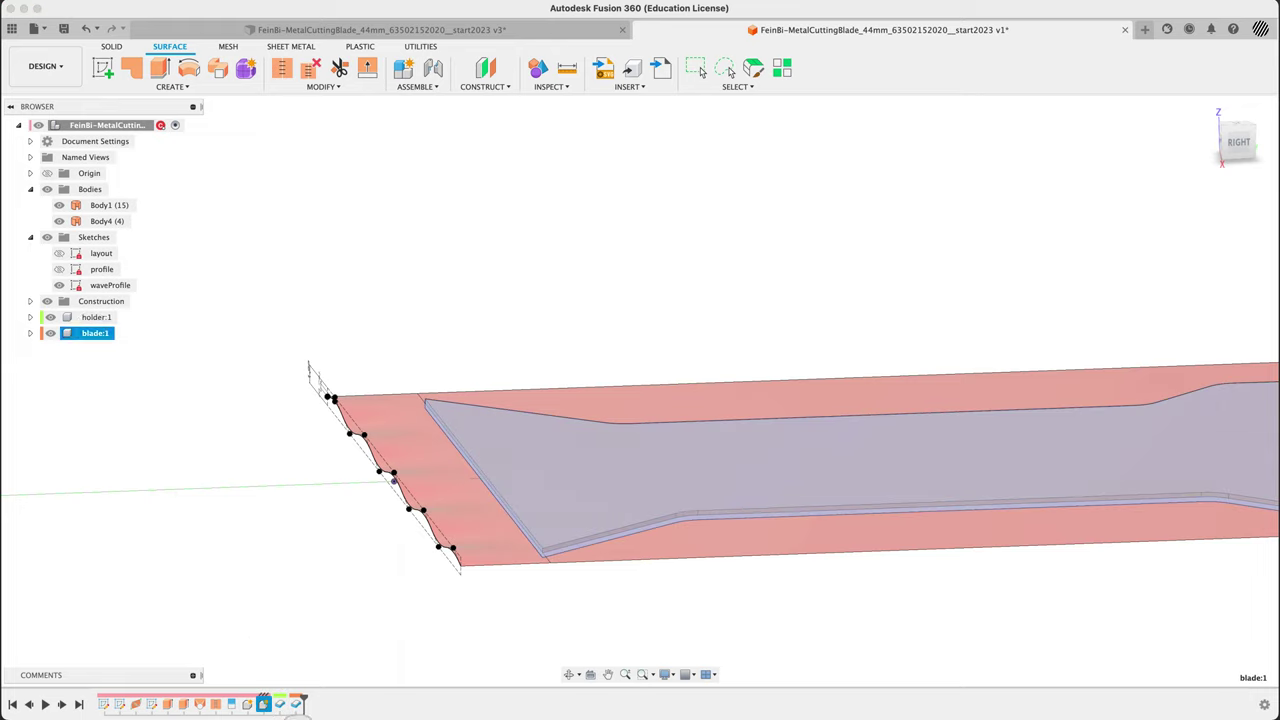
Step: Re-edit Thicken1 to add the blade's wavy end face, keeping thickBlade/2 symmetric as a new body
{"action": "double_click", "coordinate": [296, 705]}
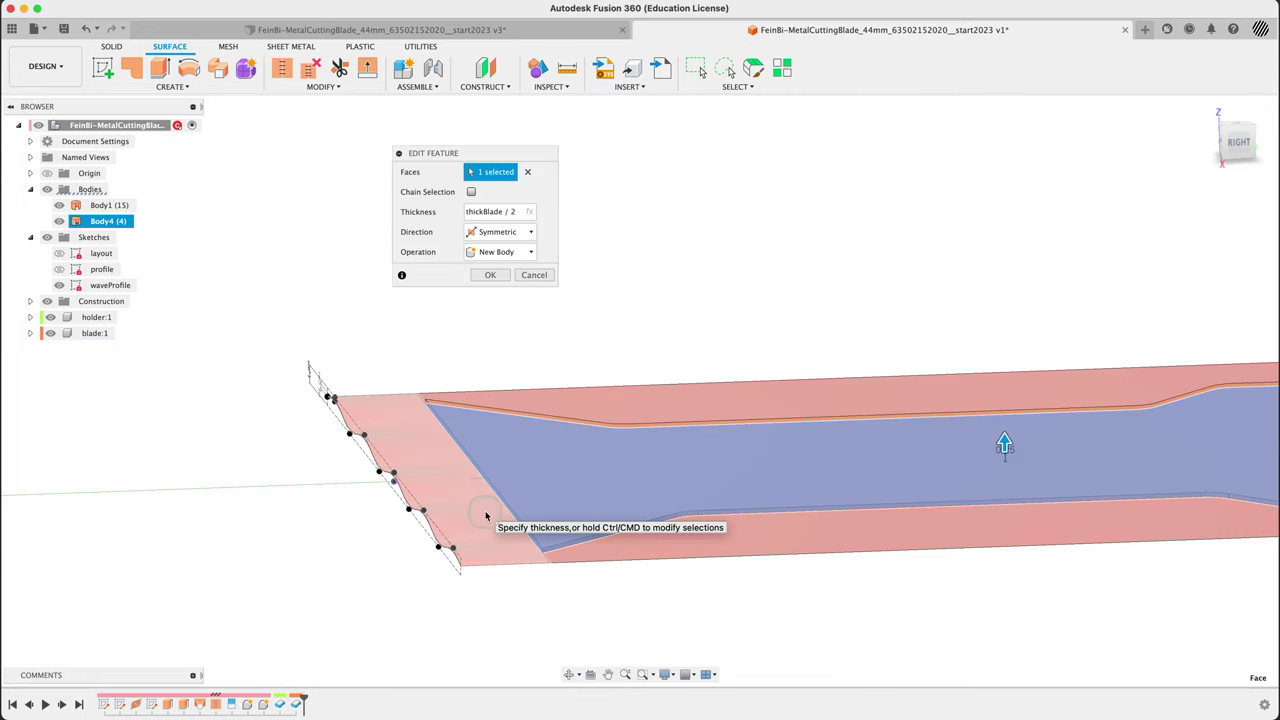
{"action": "left_click", "coordinate": [491, 191]}
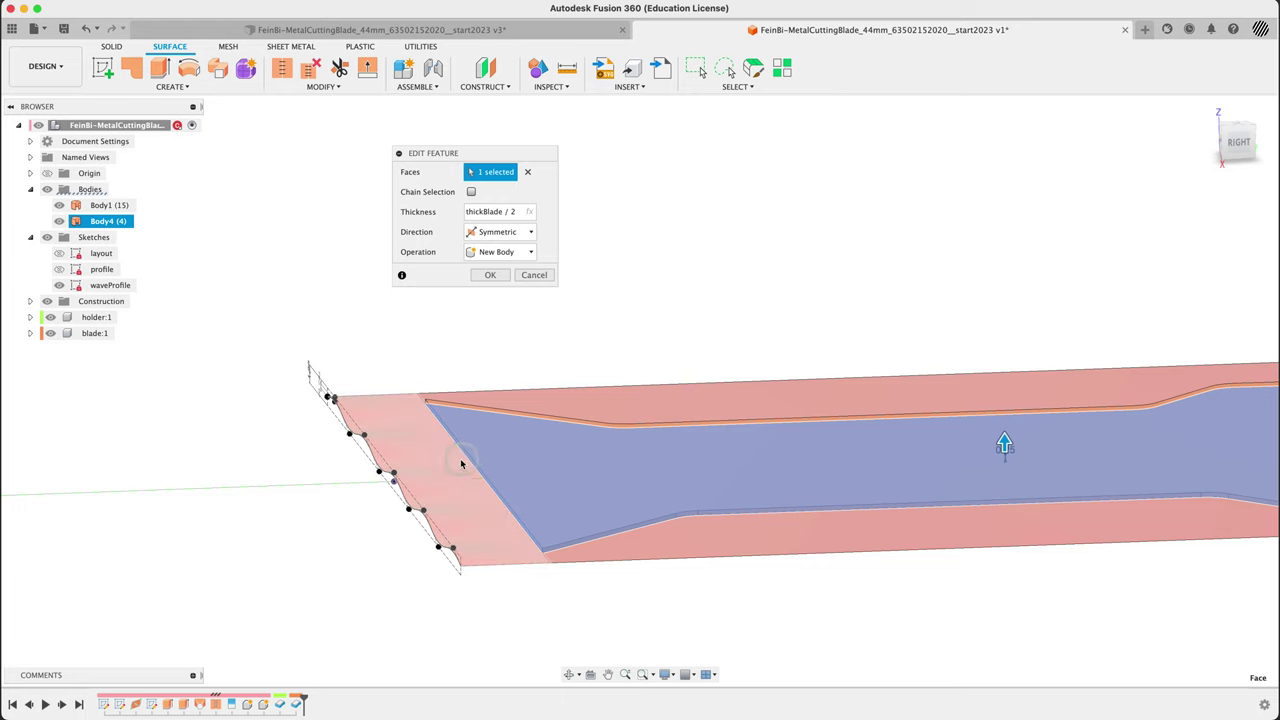
{"action": "middle_click_drag", "start_coordinate": [255, 384], "coordinate": [263, 417], "text": "shift"}
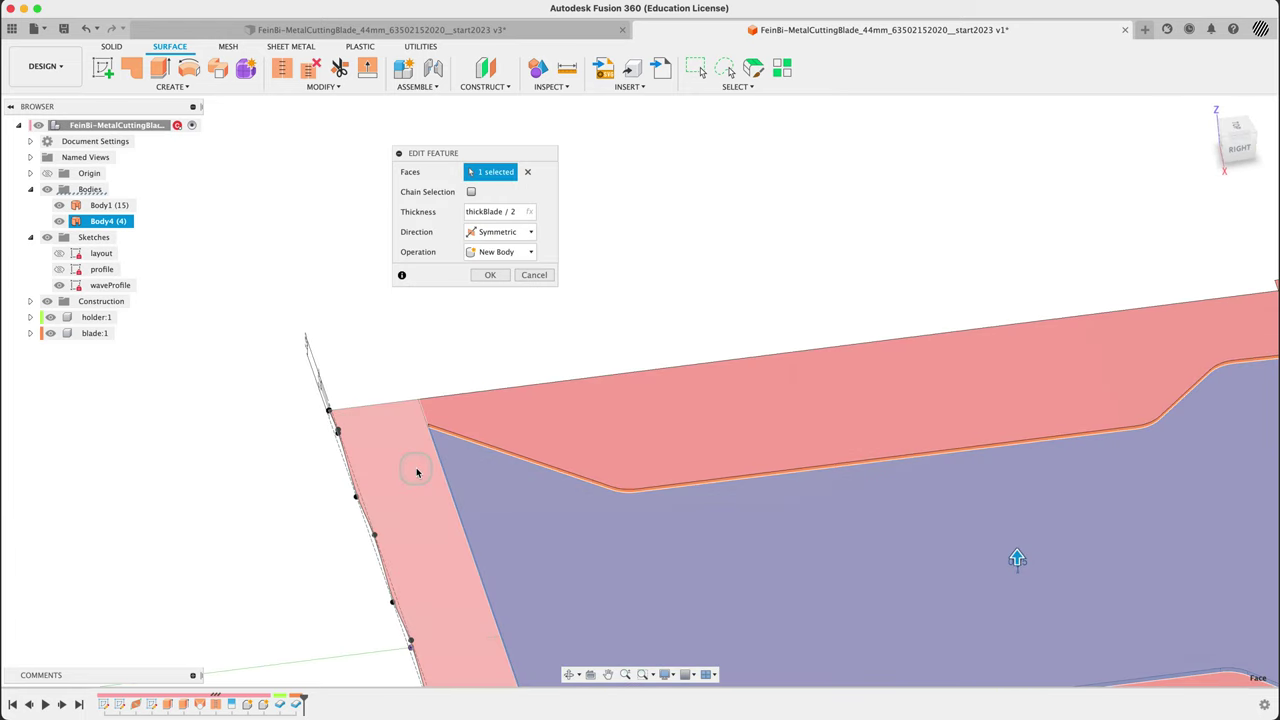
{"action": "scroll", "coordinate": [419, 443], "scroll_direction": "down", "scroll_amount": 2}
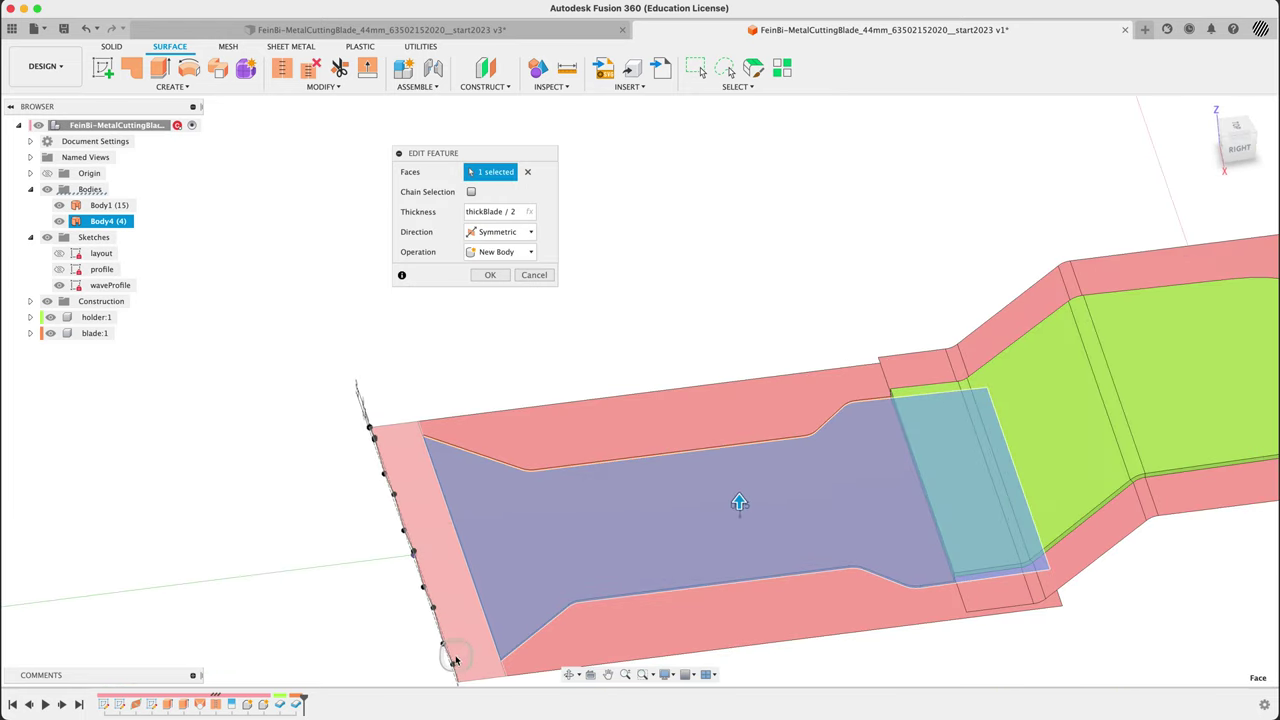
{"action": "left_click", "coordinate": [420, 634]}
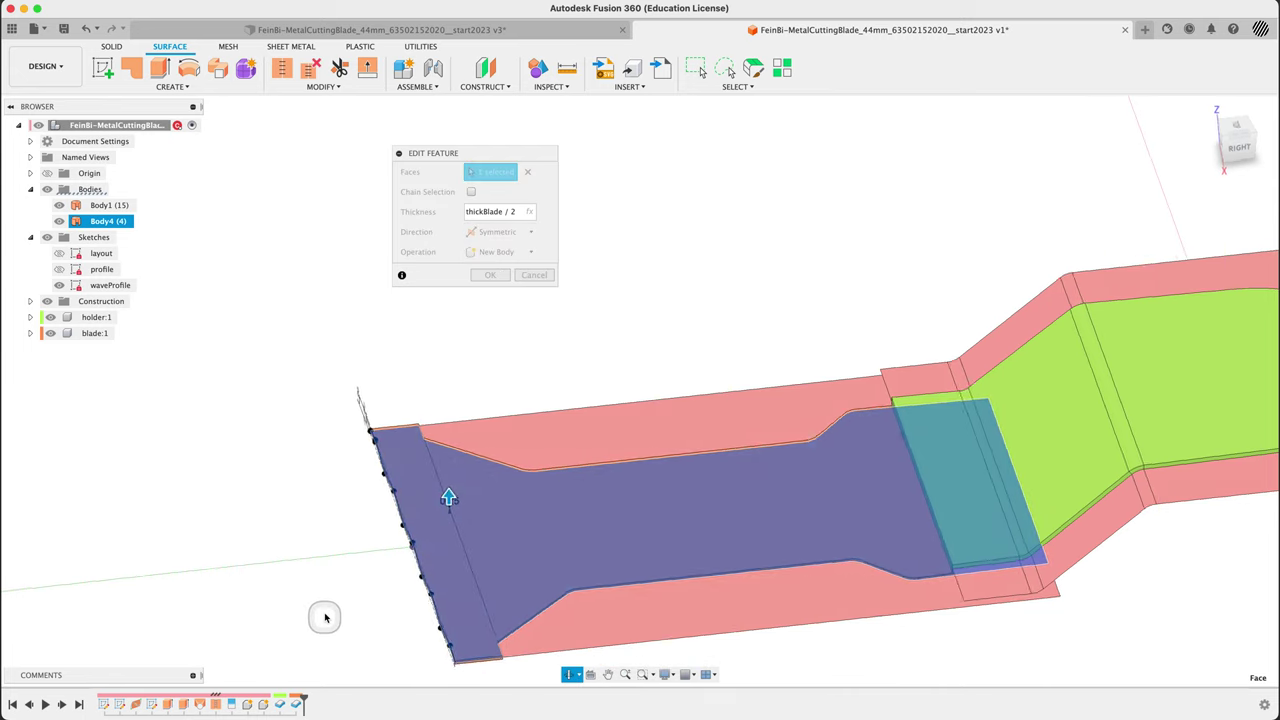
{"action": "middle_click_drag", "start_coordinate": [323, 609], "coordinate": [325, 603], "text": "shift"}
{"action": "left_click", "coordinate": [490, 275]}
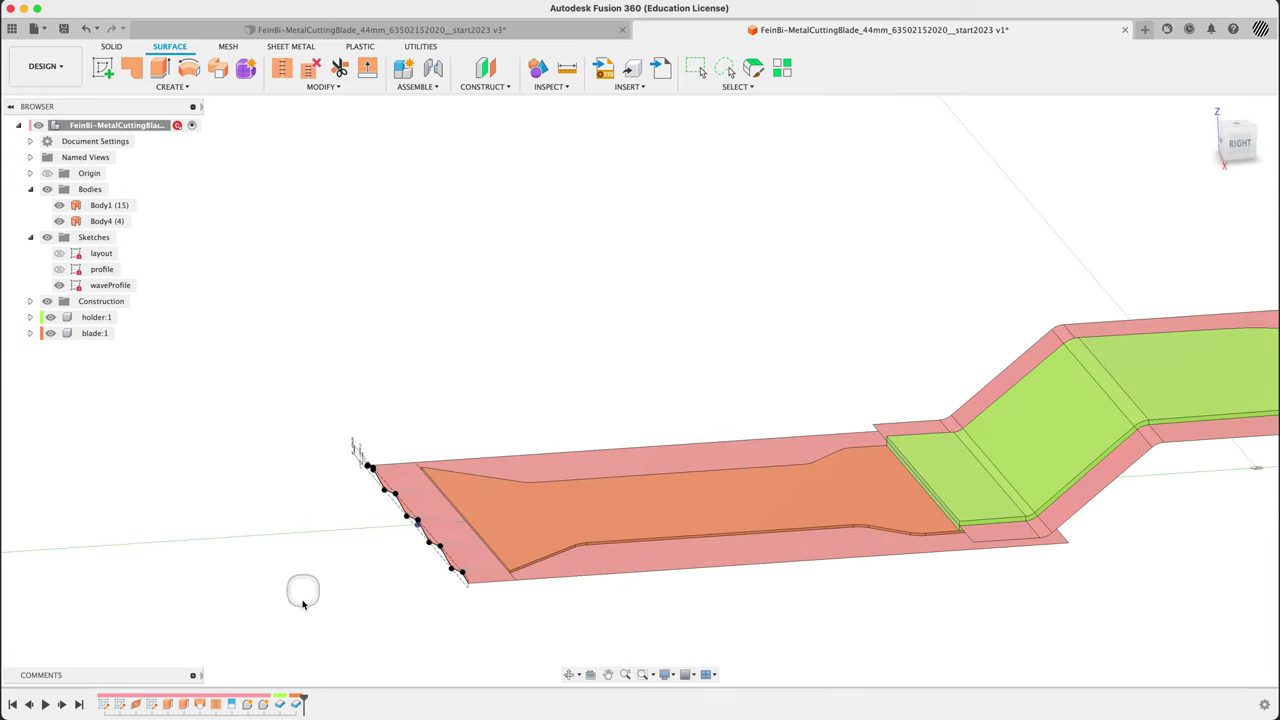
Step: Add the pink end face to SplitFace1 and set its split type to Along Vector
{"action": "double_click", "coordinate": [233, 704]}
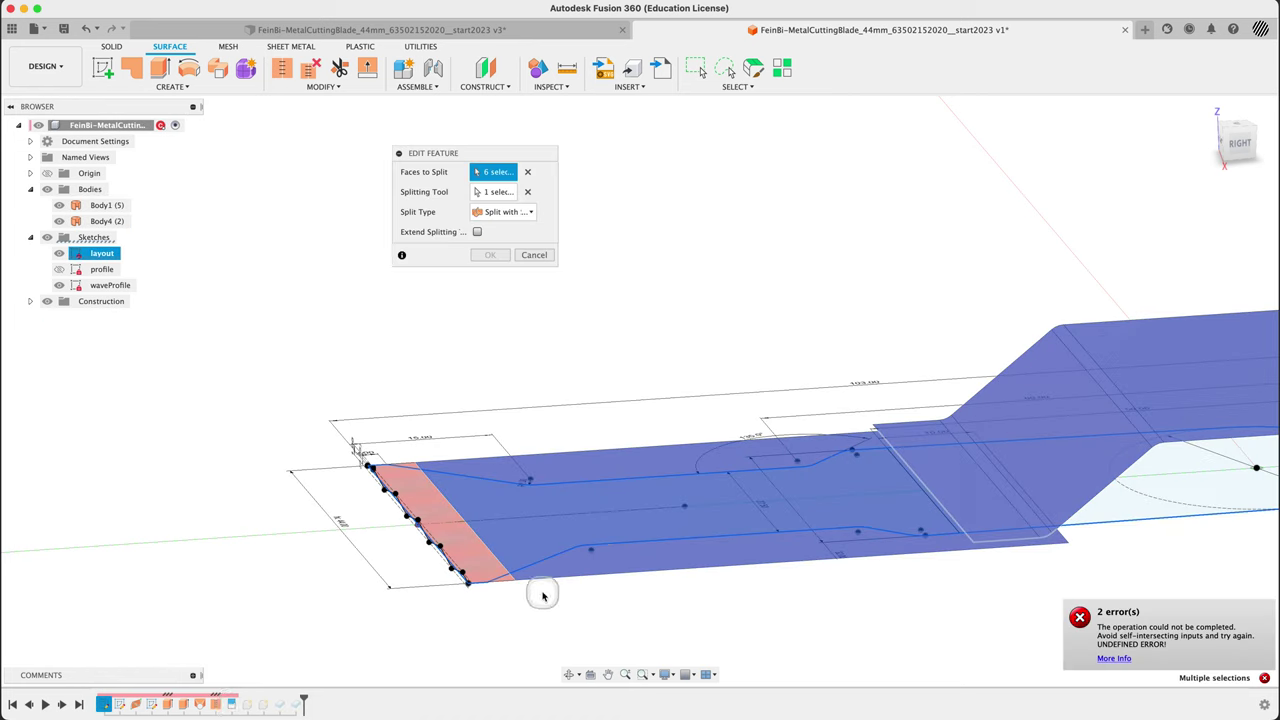
{"action": "left_click", "coordinate": [491, 574]}
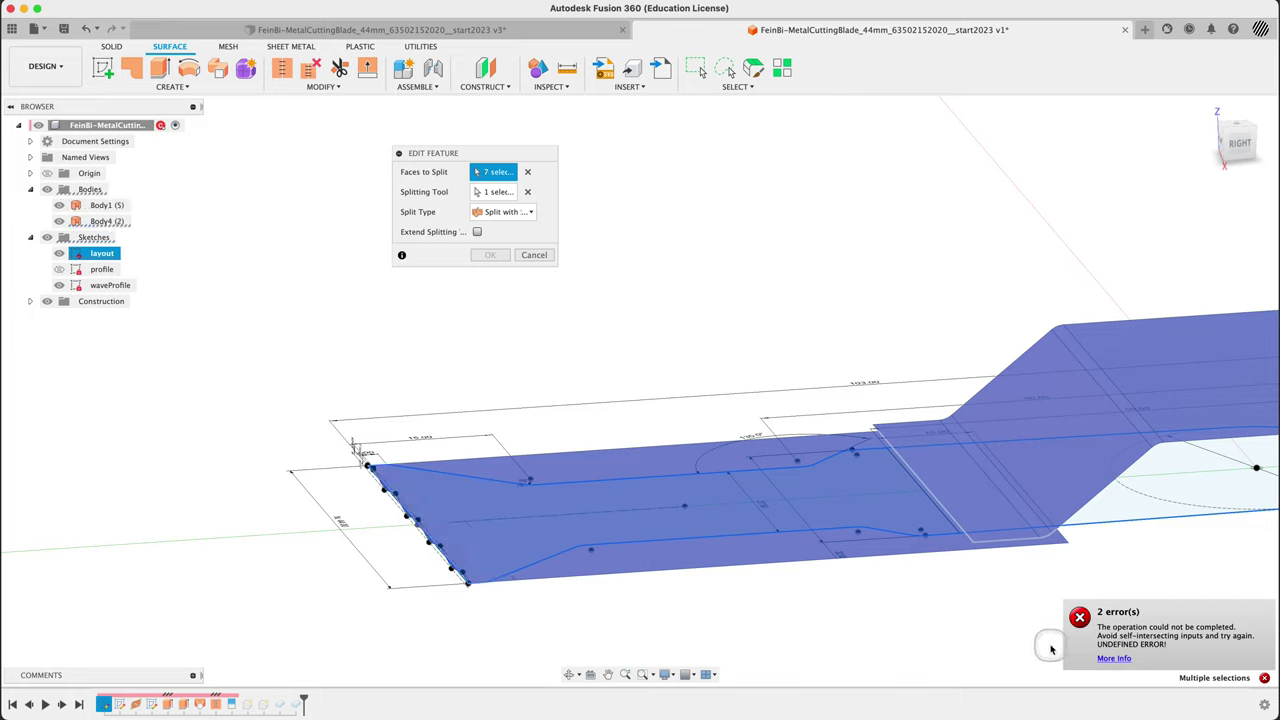
{"action": "left_click", "coordinate": [533, 211]}
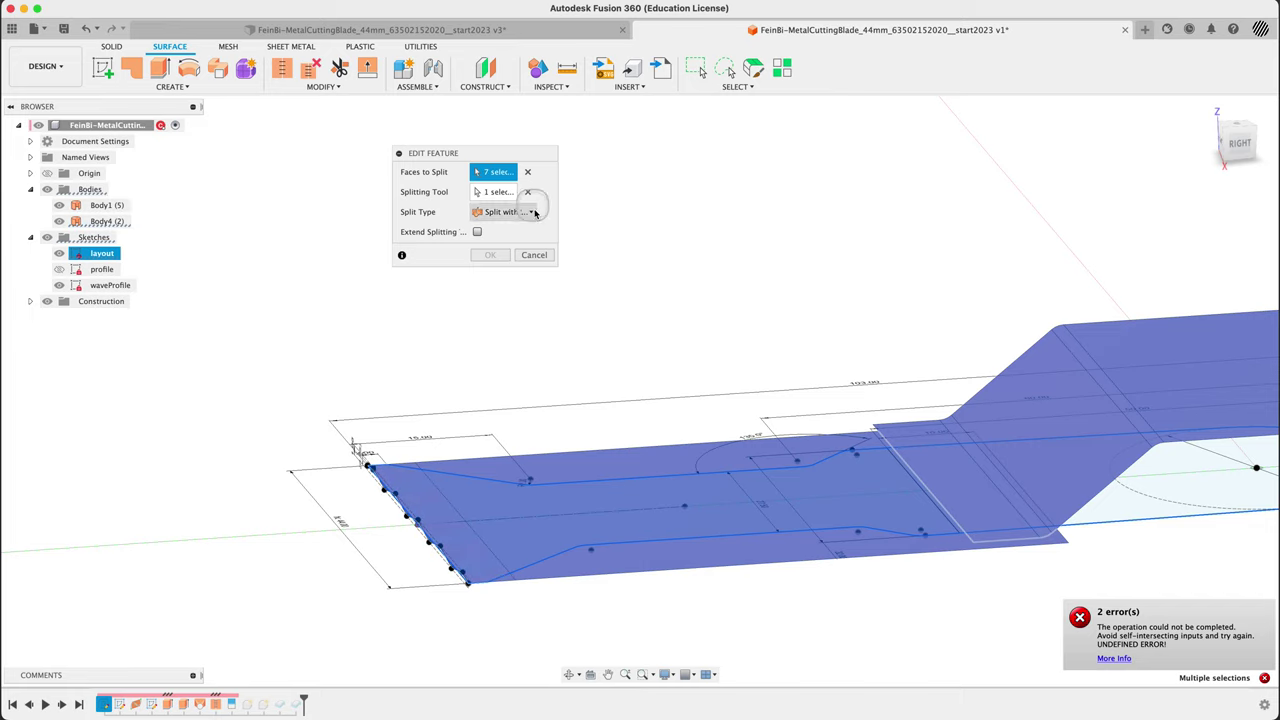
{"action": "left_click", "coordinate": [445, 211]}
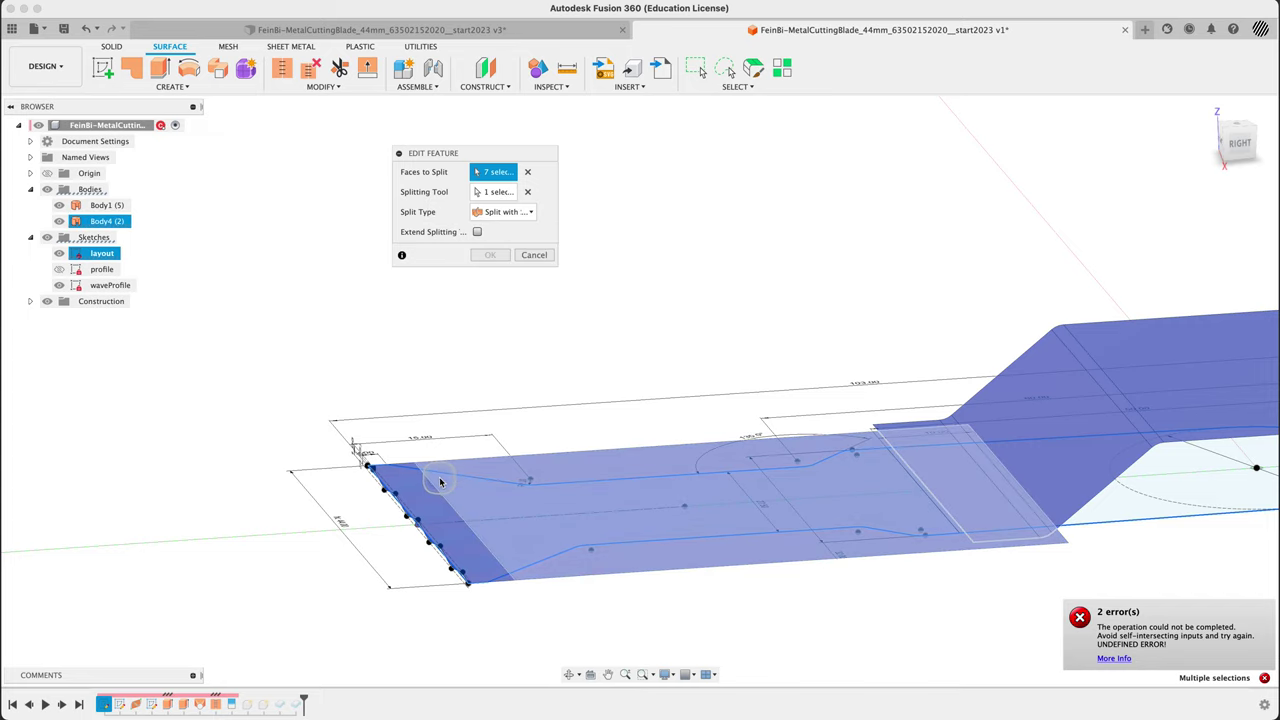
{"action": "left_click", "coordinate": [513, 218]}
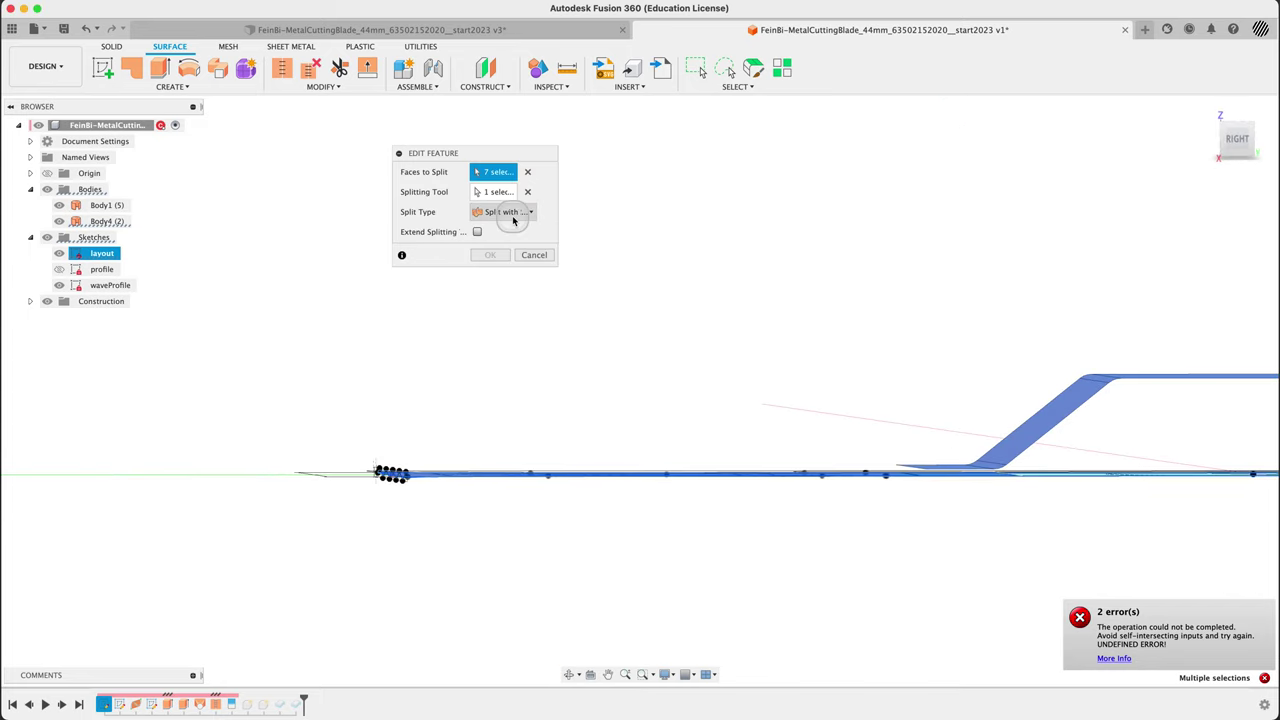
{"action": "left_click", "coordinate": [436, 216]}
{"action": "left_click", "coordinate": [372, 438]}
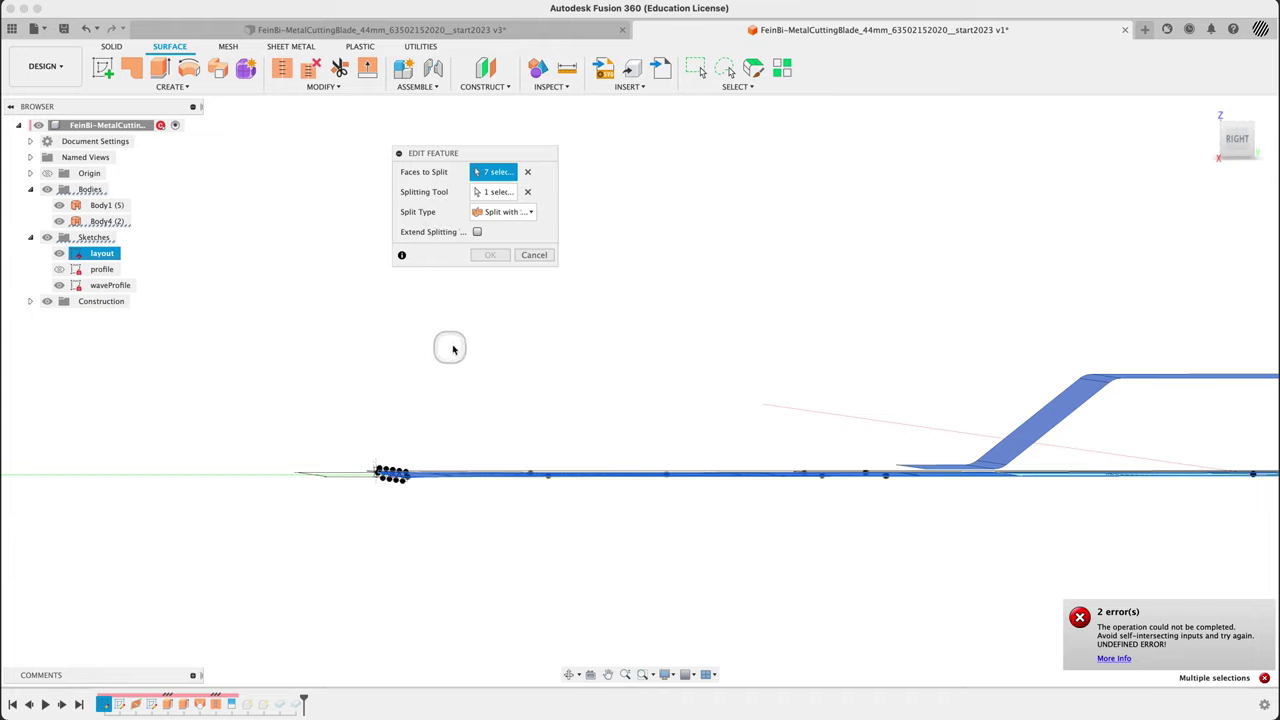
{"action": "left_click", "coordinate": [450, 232]}
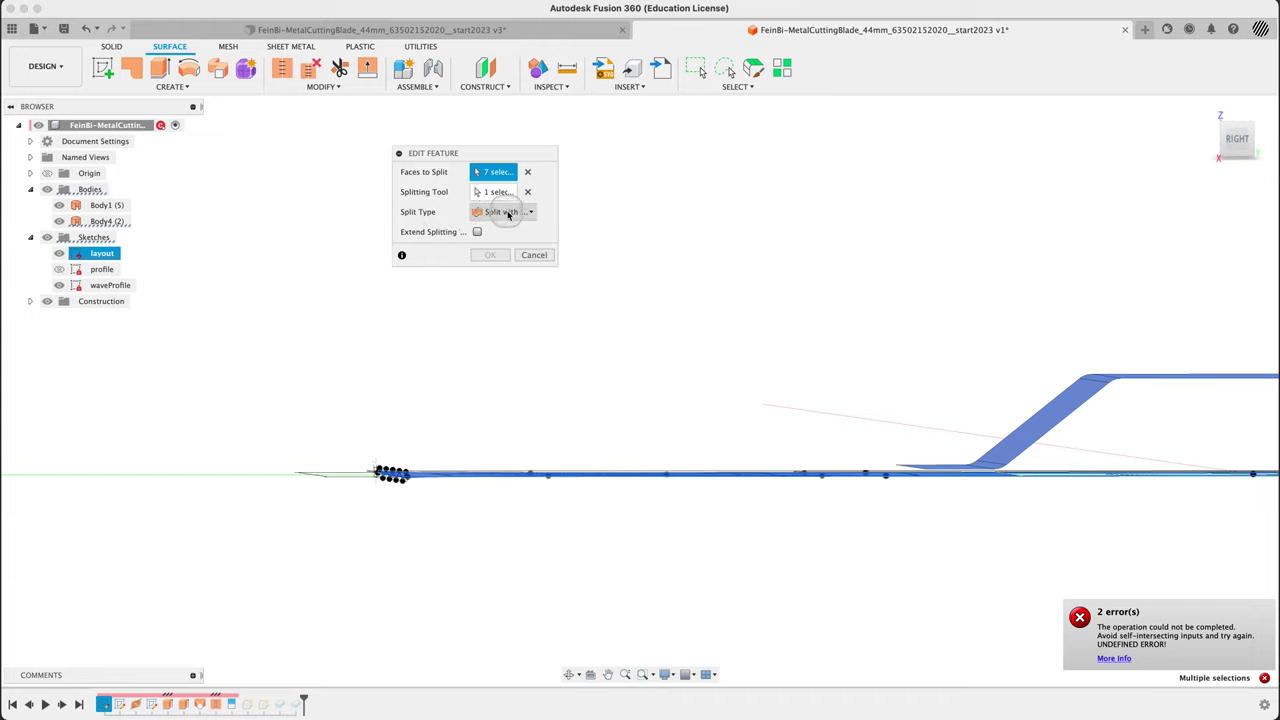
{"action": "left_click", "coordinate": [500, 212]}
{"action": "left_click", "coordinate": [531, 244]}
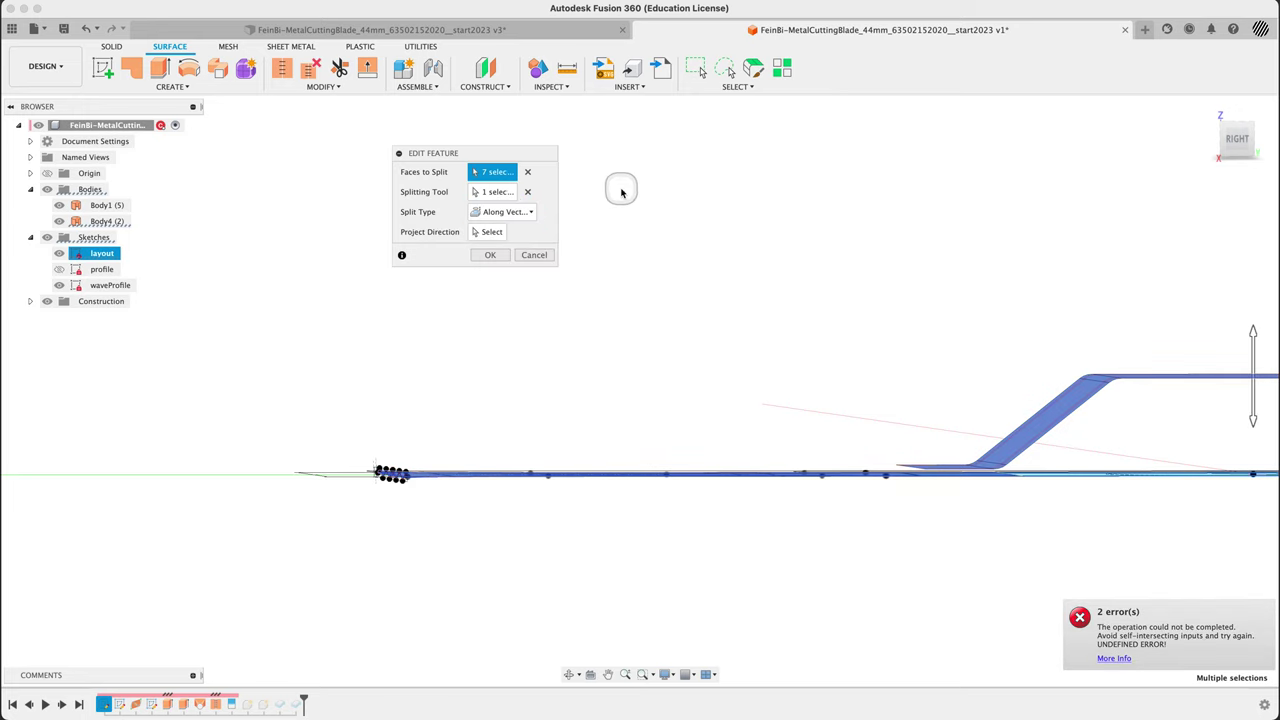
Step: Use the vertical line as the face split's projection direction and confirm it
{"action": "middle_click_drag", "start_coordinate": [620, 191], "coordinate": [864, 393], "text": "shift"}
{"action": "left_click", "coordinate": [488, 232]}
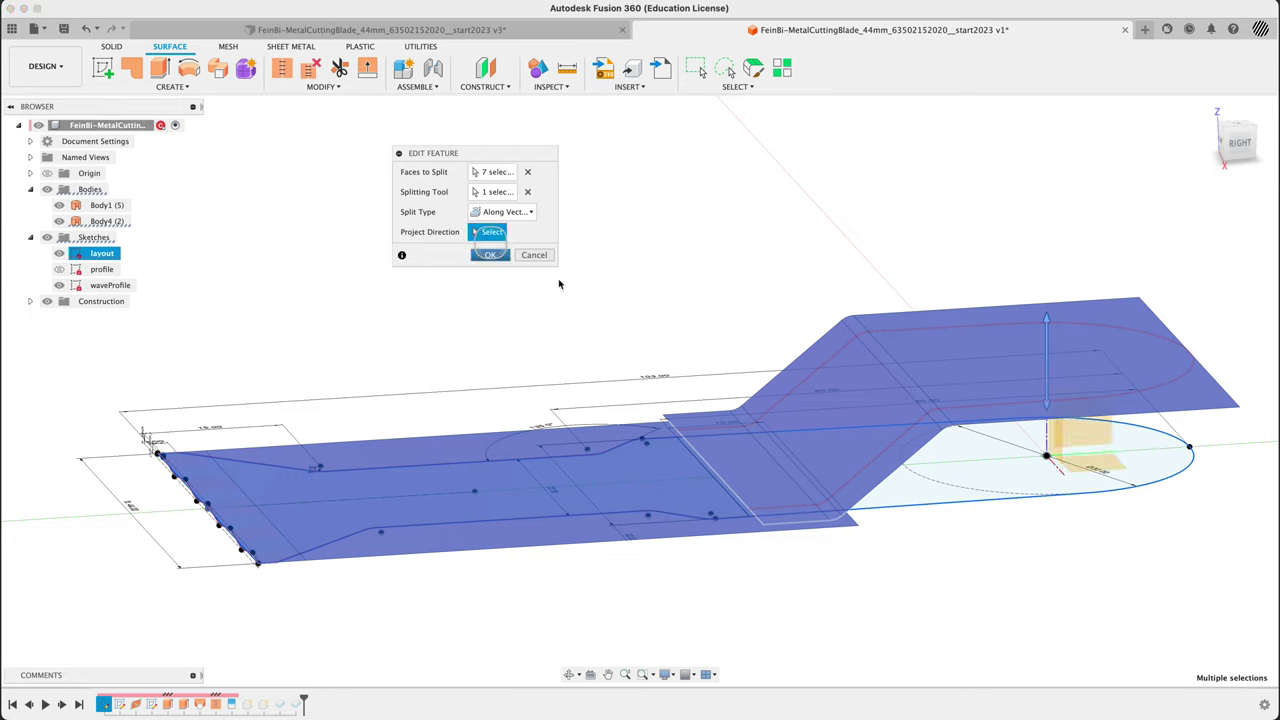
{"action": "left_click", "coordinate": [1042, 436]}
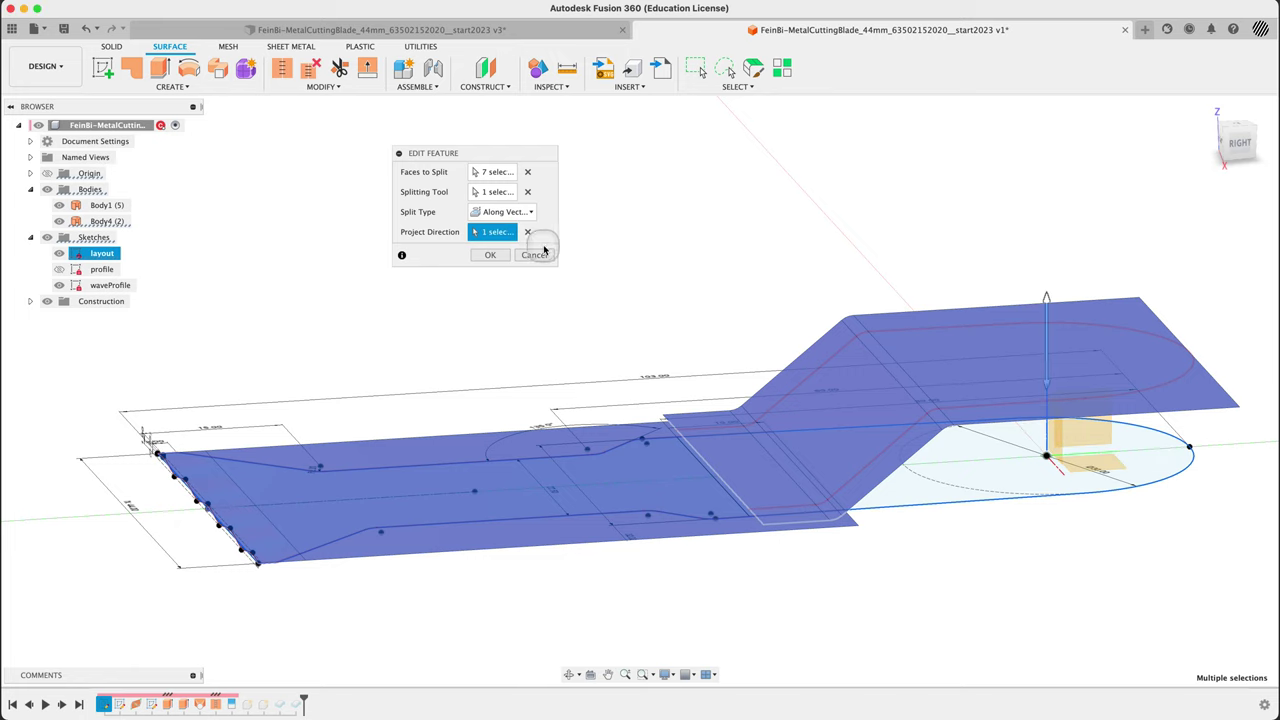
{"action": "left_click", "coordinate": [490, 255]}
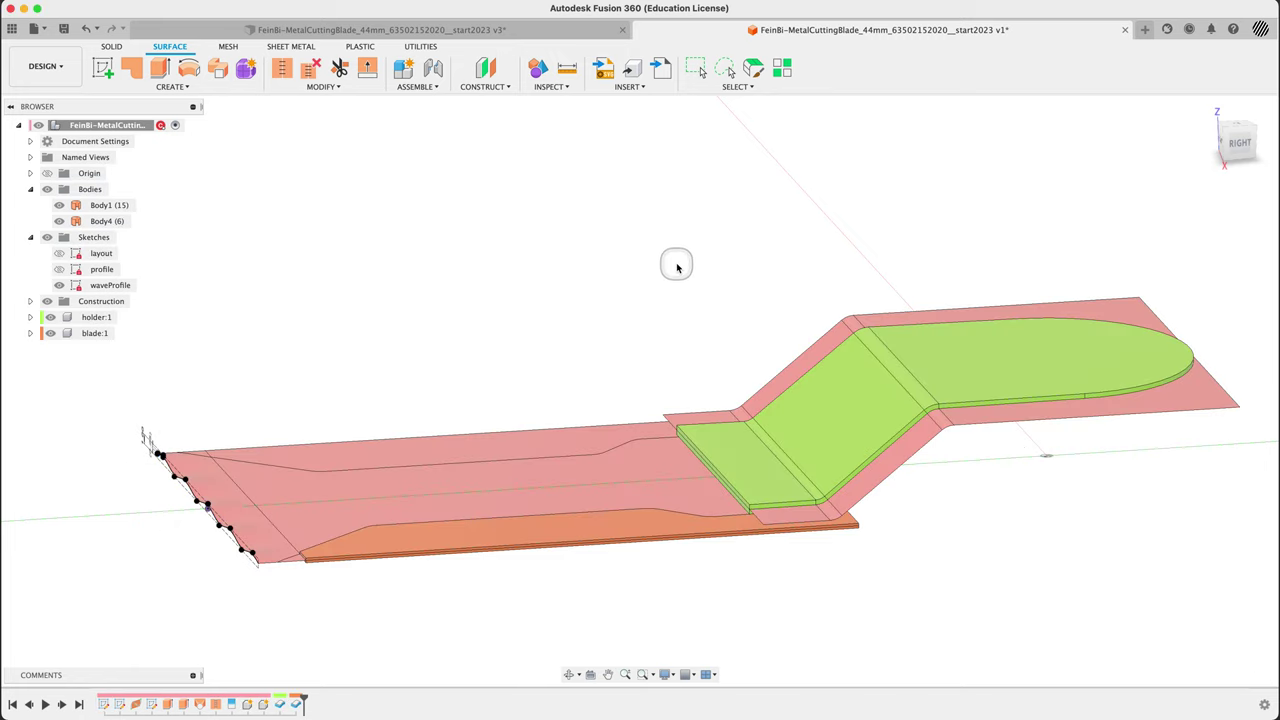
Step: Rebuild the blade thicken using only the large inner blade face instead of the previous faces
{"action": "middle_click_drag", "start_coordinate": [526, 229], "coordinate": [454, 360], "text": "shift"}
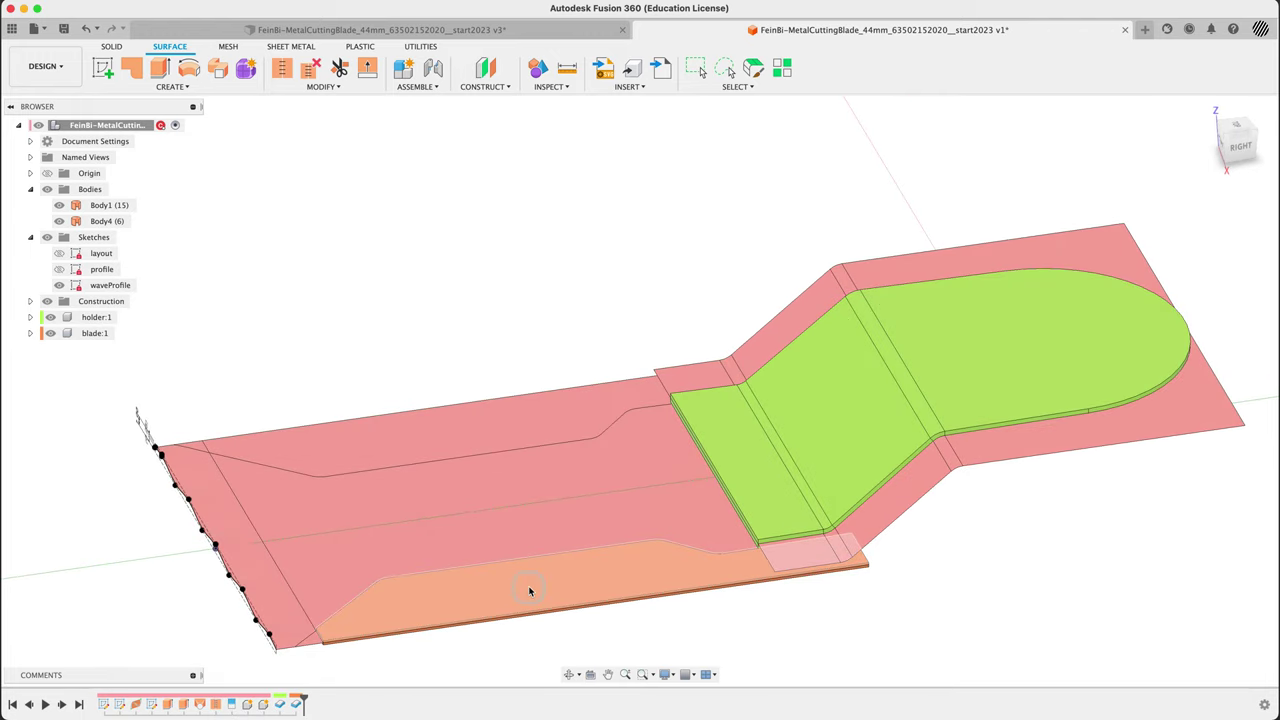
{"action": "double_click", "coordinate": [295, 704]}
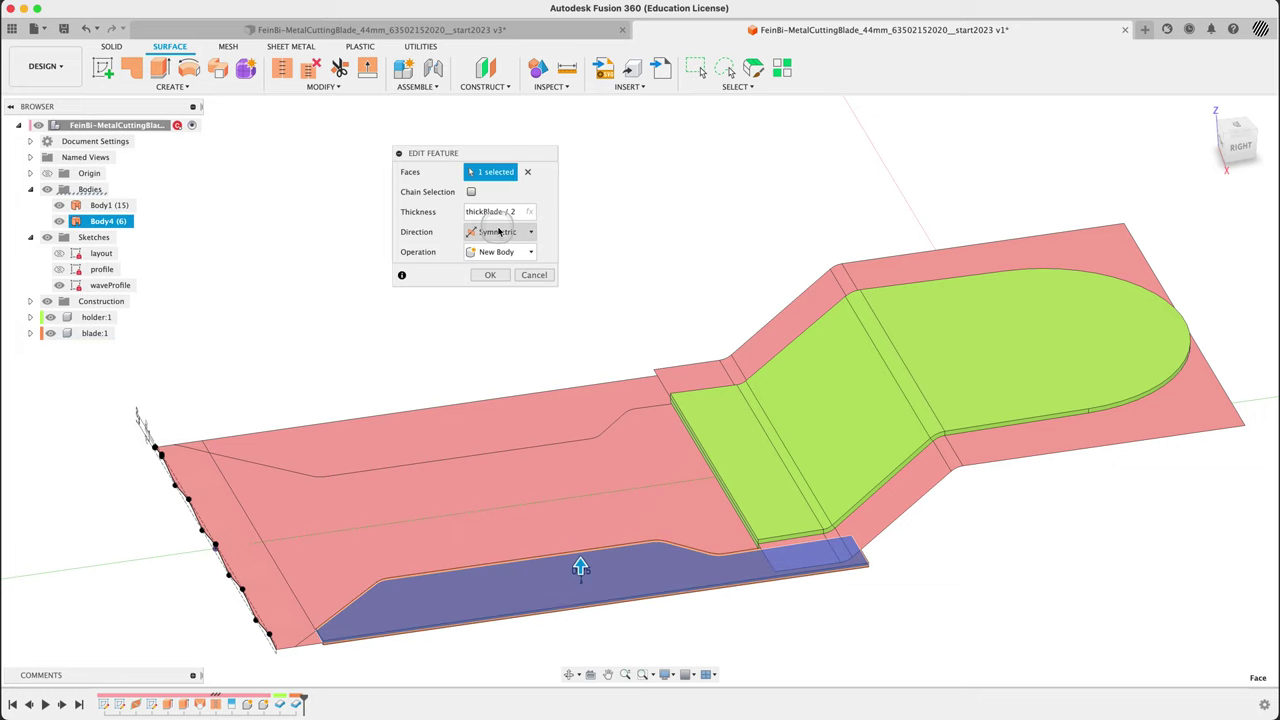
{"action": "left_click", "coordinate": [527, 171]}
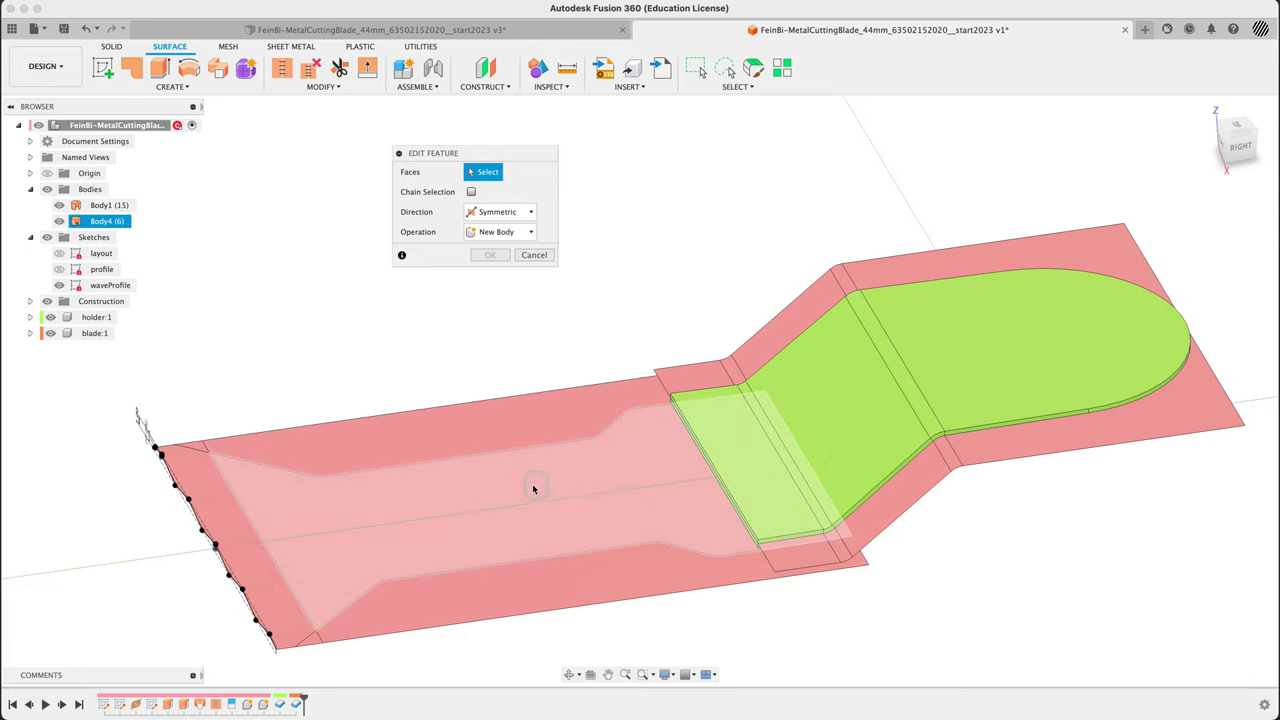
{"action": "left_click", "coordinate": [533, 488]}
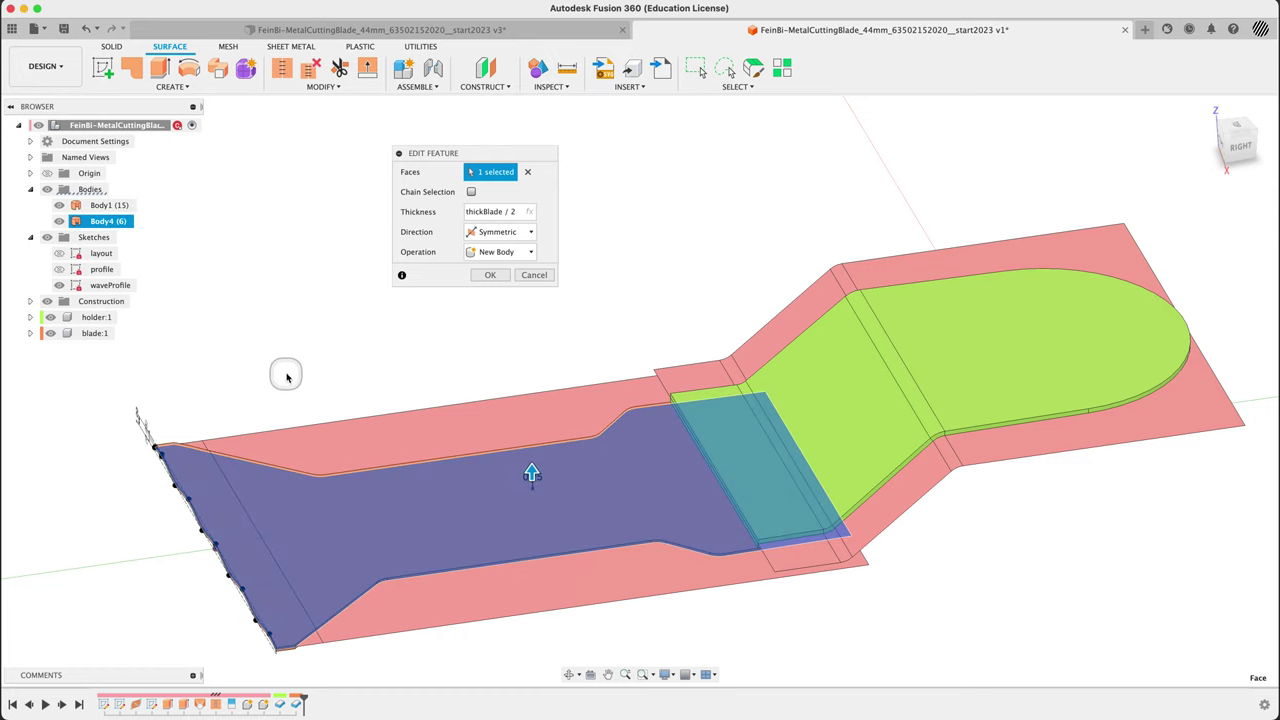
{"action": "mouse_move", "coordinate": [301, 393]}
{"action": "middle_mouse_down", "text": "shift"}
{"action": "mouse_move", "coordinate": [283, 357]}
{"action": "mouse_move", "coordinate": [297, 398]}
{"action": "middle_mouse_up", "text": "shift"}
{"action": "left_click", "coordinate": [497, 275]}
{"action": "middle_click_drag", "start_coordinate": [423, 391], "coordinate": [415, 355], "text": "shift"}
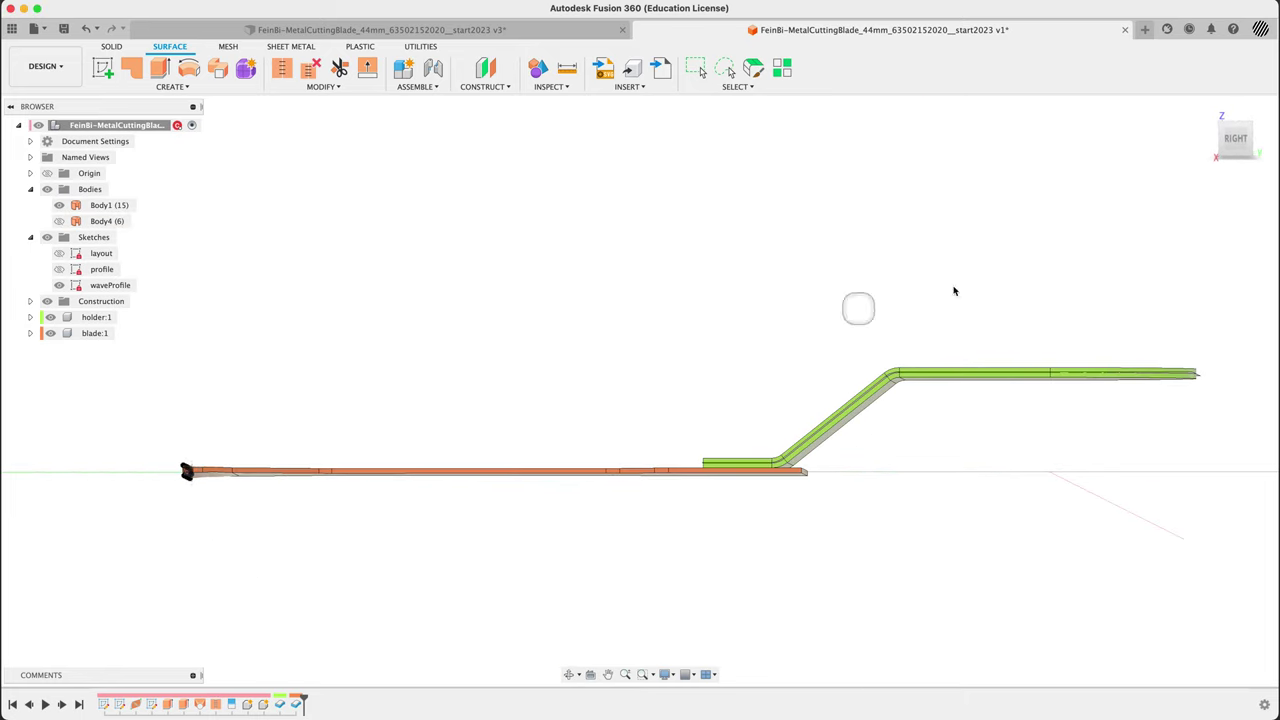
{"action": "left_click", "coordinate": [1236, 145]}
{"action": "scroll", "coordinate": [186, 471], "scroll_direction": "up", "scroll_amount": 5}
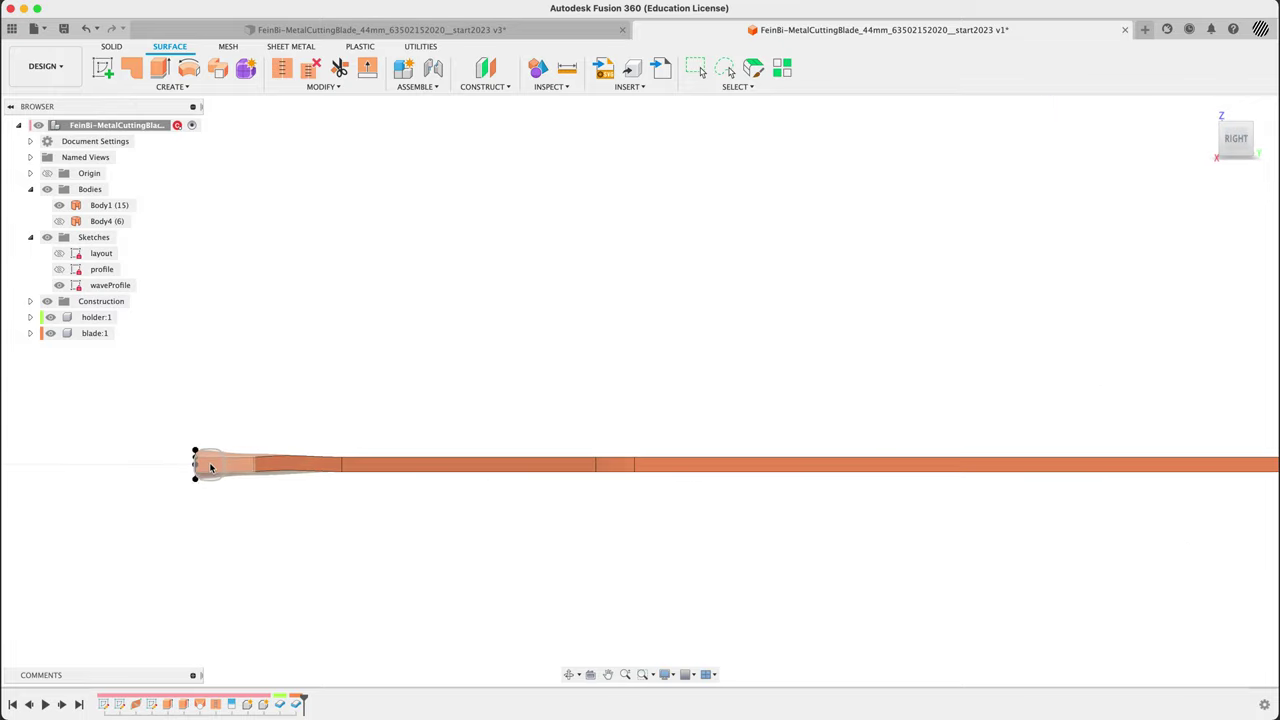
{"action": "scroll", "coordinate": [200, 460], "scroll_direction": "up", "scroll_amount": 2}
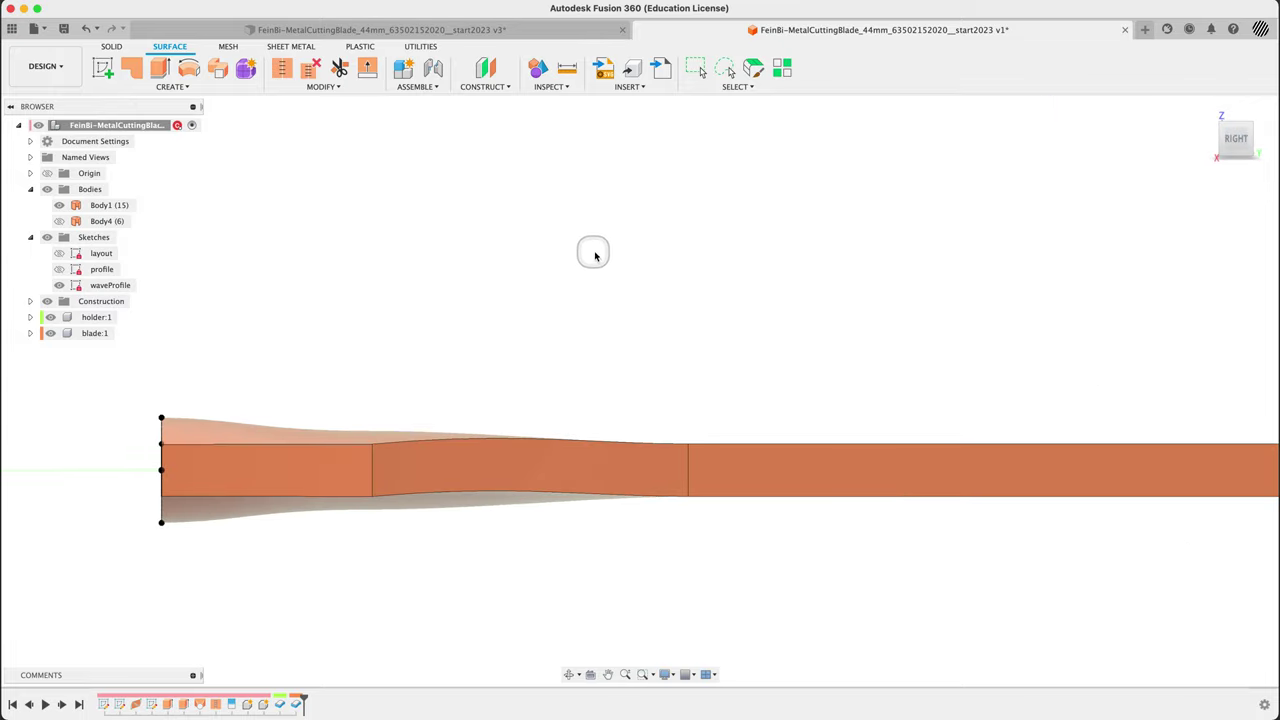
{"action": "middle_click_drag", "start_coordinate": [654, 240], "coordinate": [837, 308], "text": "shift"}
{"action": "left_click", "coordinate": [1202, 111]}
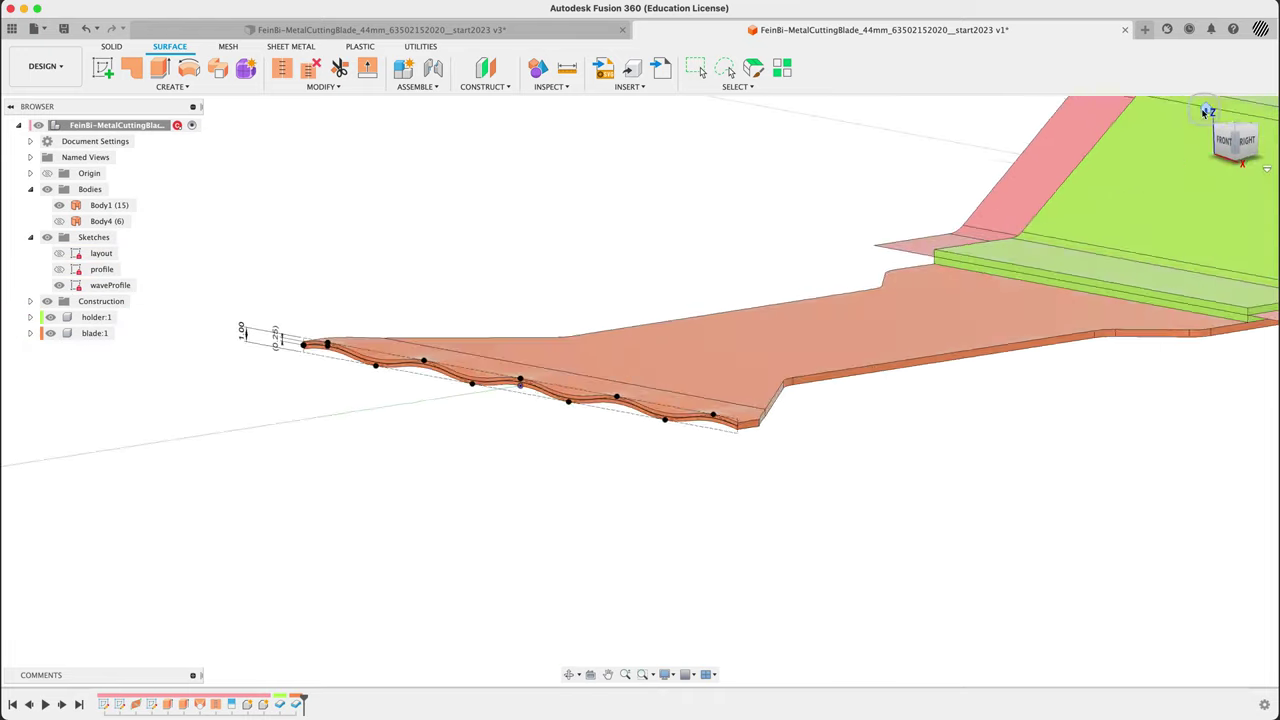
Step: Hide the Body1 surfaces and the waveProfile sketch, then pan the model into view
{"action": "left_click", "coordinate": [960, 294]}
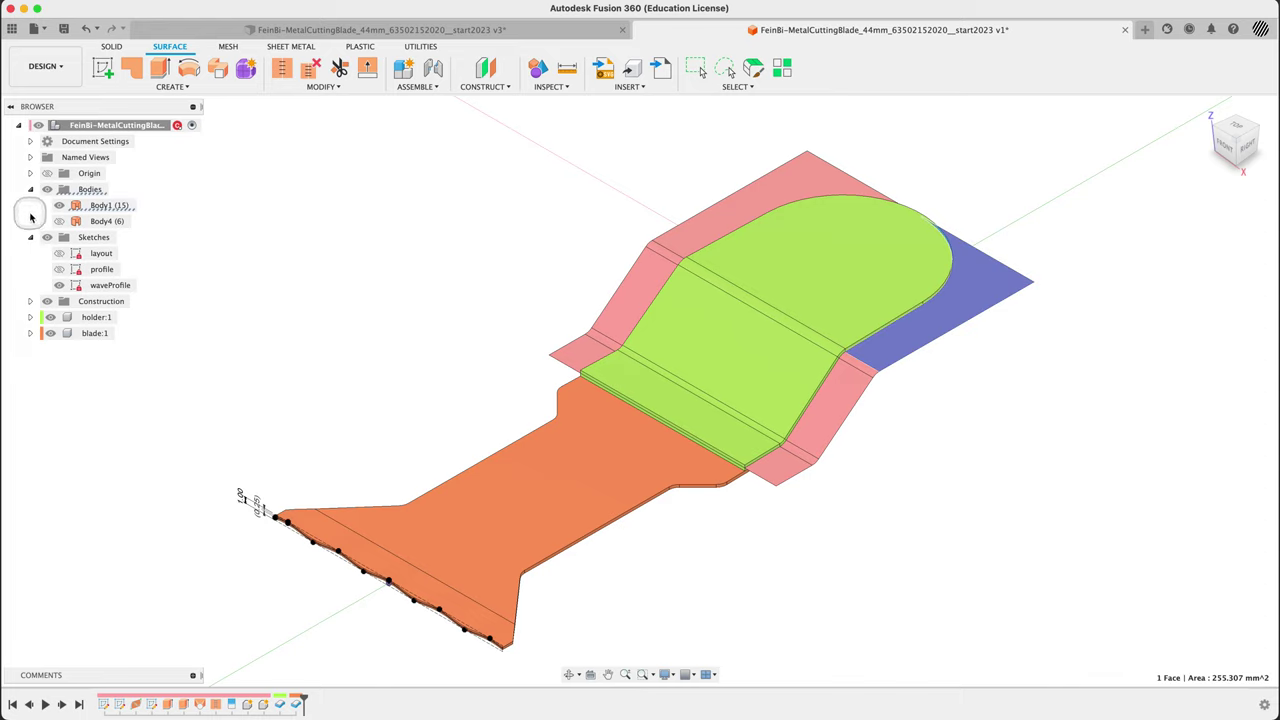
{"action": "left_click", "coordinate": [59, 207]}
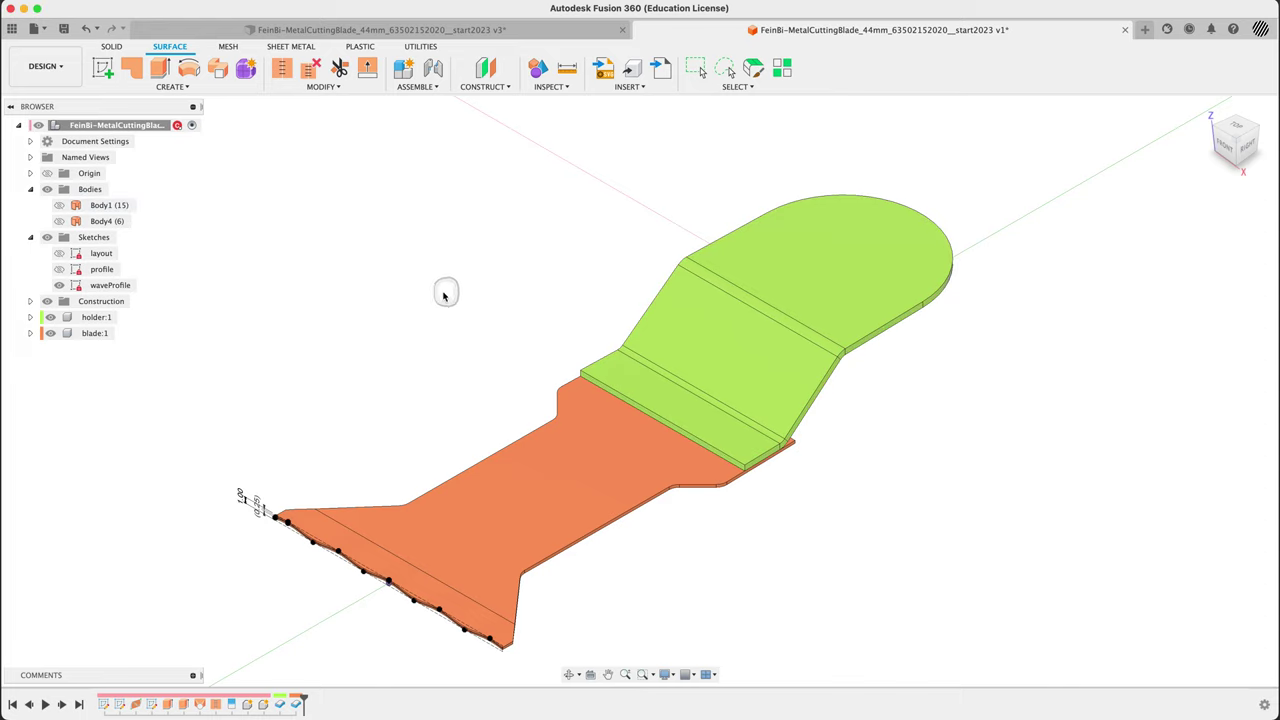
{"action": "left_click", "coordinate": [60, 287]}
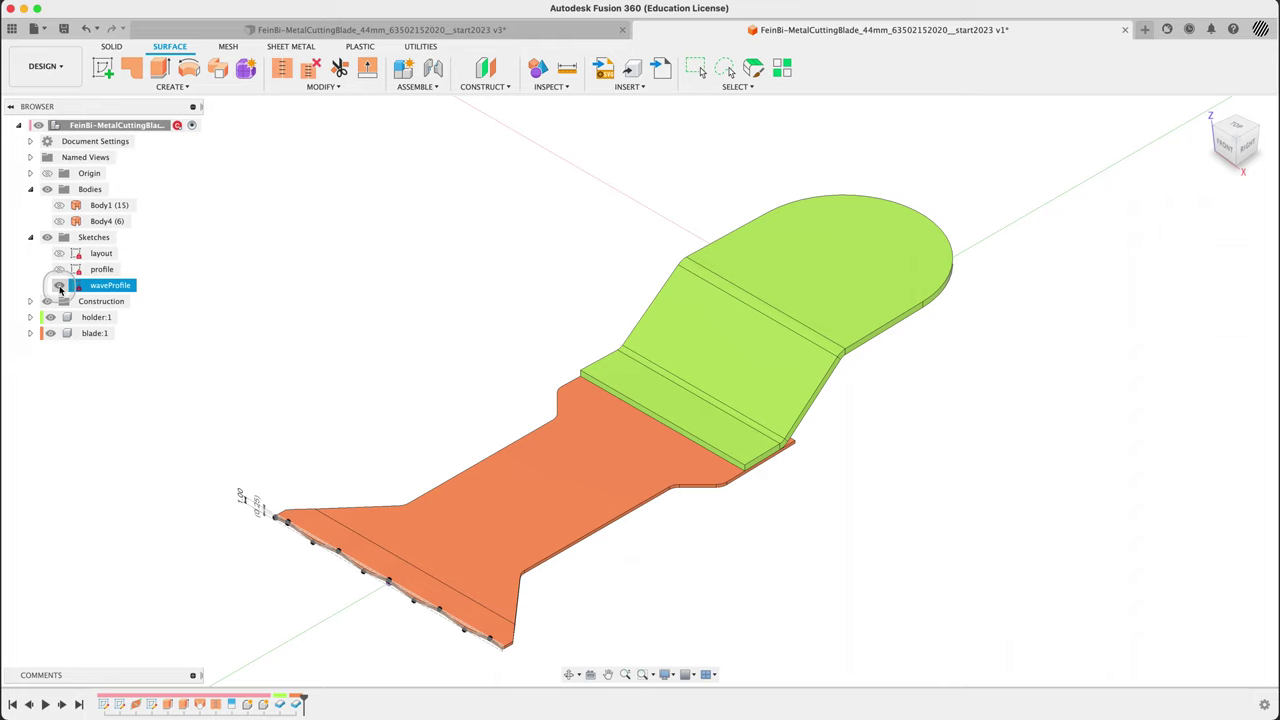
{"action": "left_click", "coordinate": [59, 286]}
{"action": "left_click", "coordinate": [337, 322]}
{"action": "middle_click_drag", "start_coordinate": [384, 351], "coordinate": [405, 307]}
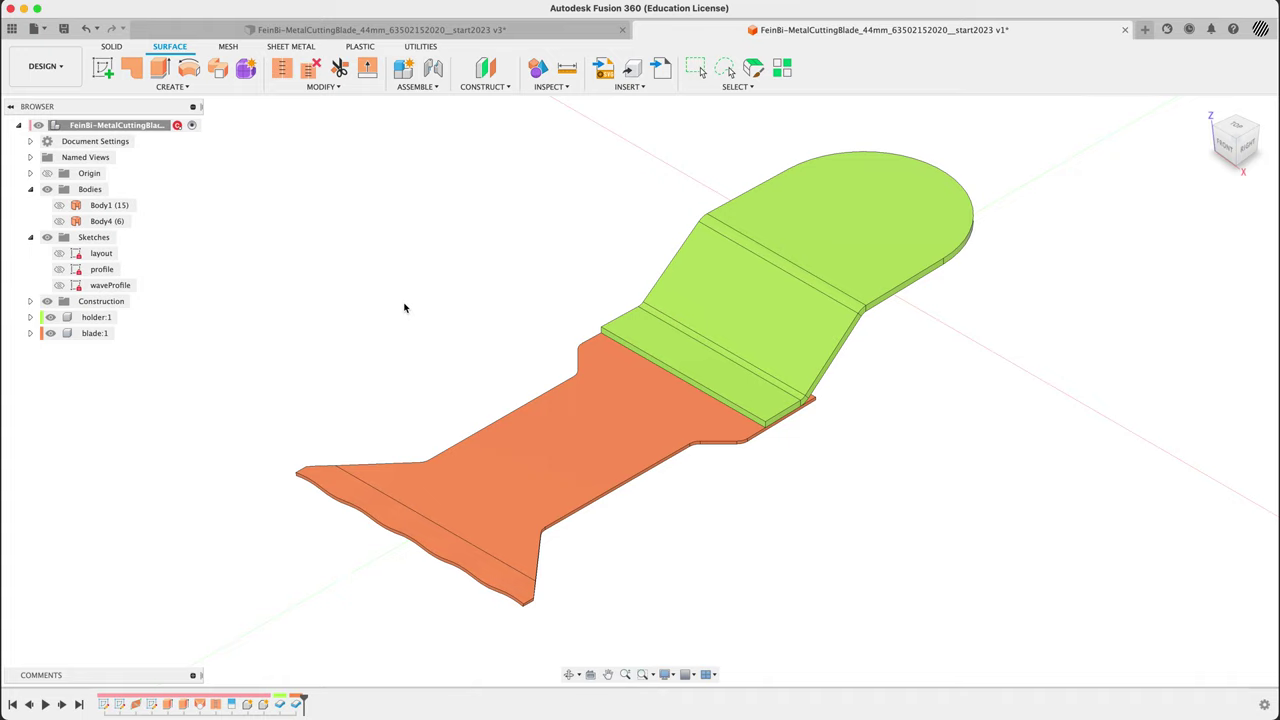
{"action": "left_click", "coordinate": [827, 254]}
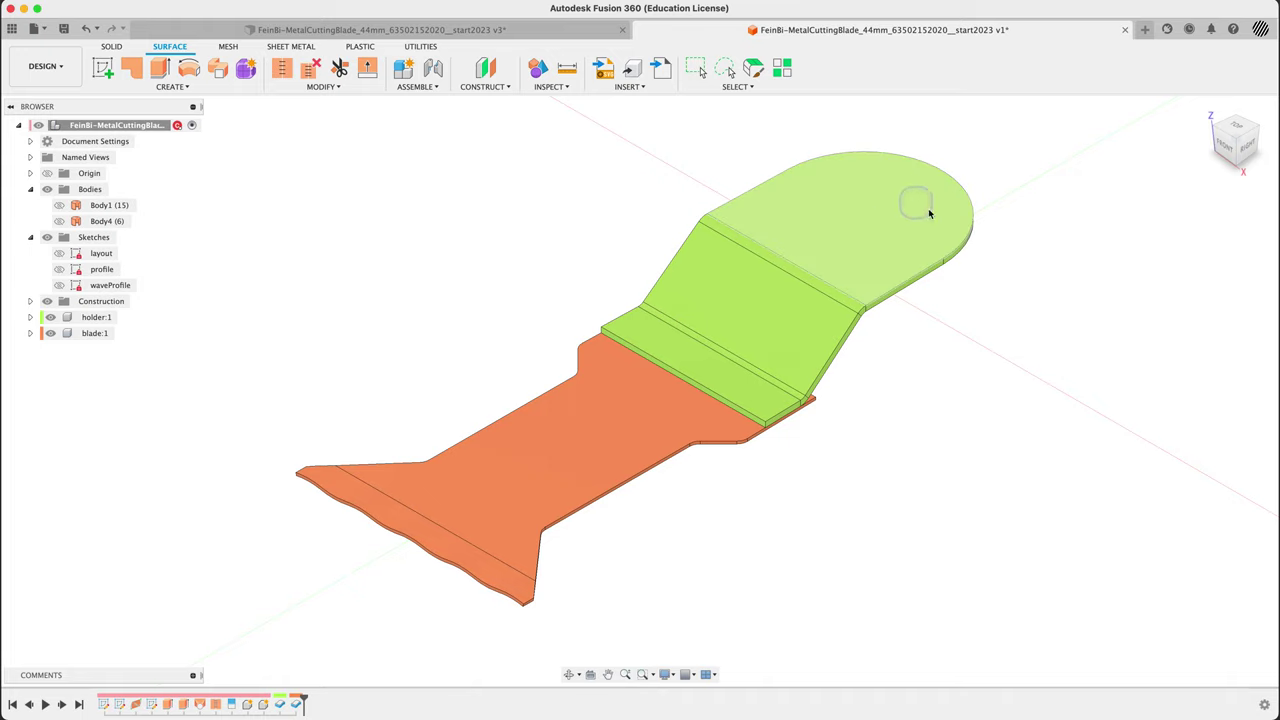
{"action": "left_click", "coordinate": [529, 202]}
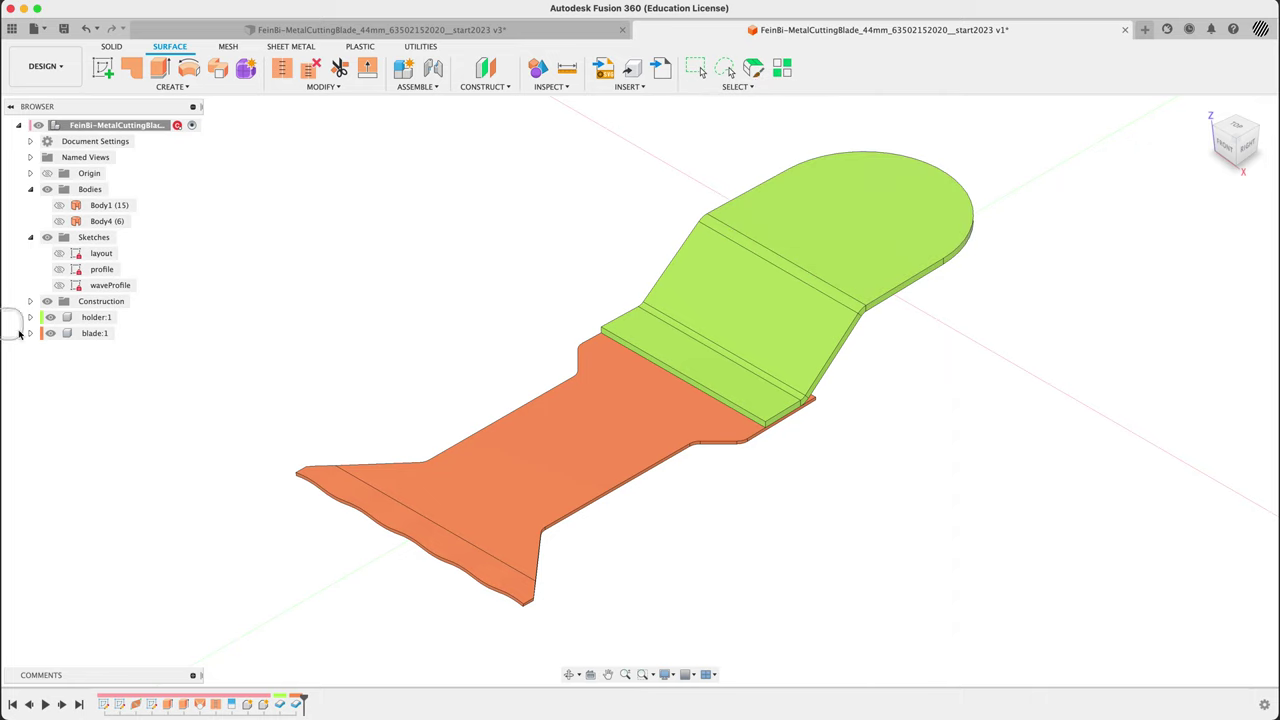
Step: Collapse the Bodies and Sketches folders and cycle the blade:1 component colour to blue
{"action": "left_click", "coordinate": [78, 335]}
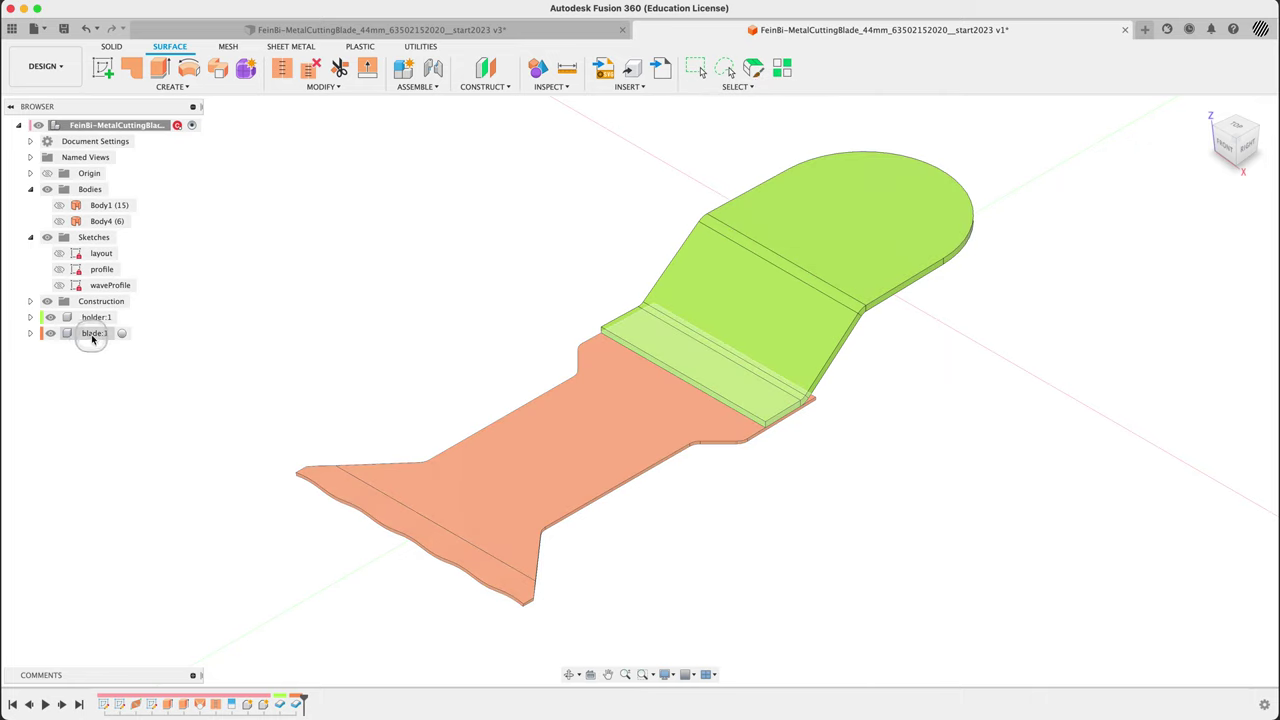
{"action": "right_click", "coordinate": [92, 338]}
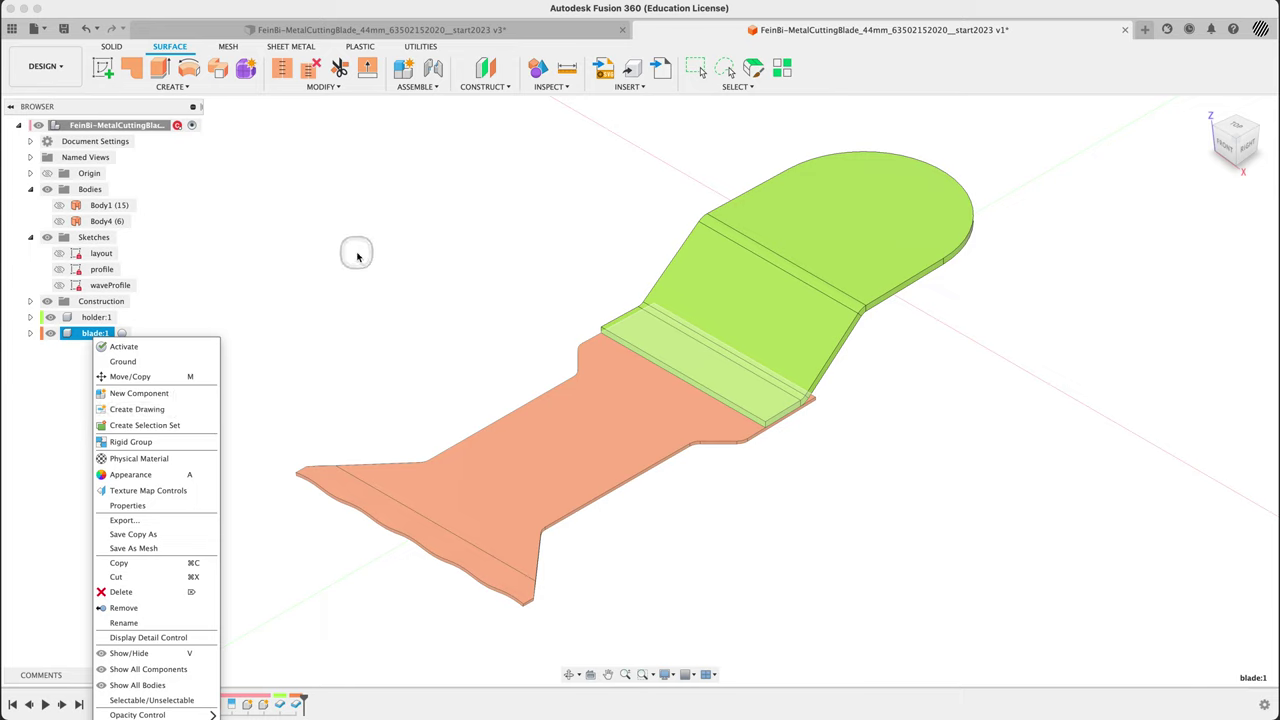
{"action": "left_click", "coordinate": [212, 104]}
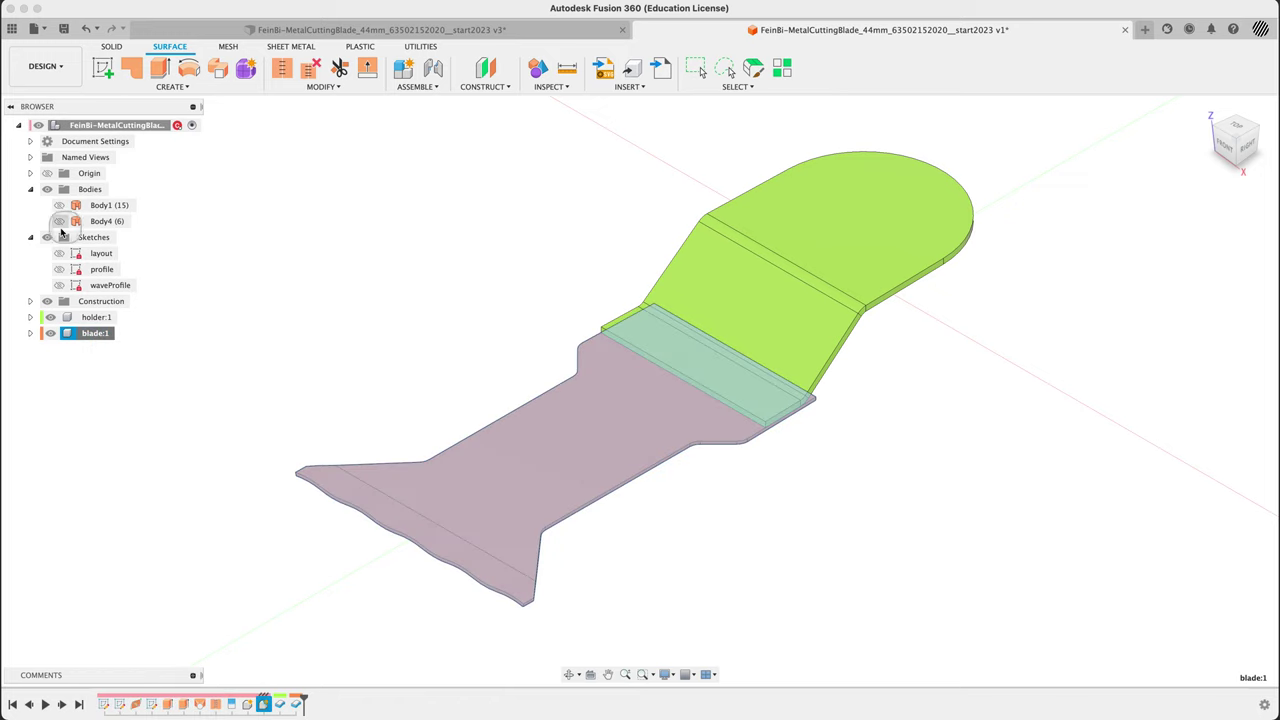
{"action": "left_click", "coordinate": [30, 237]}
{"action": "left_click", "coordinate": [30, 189]}
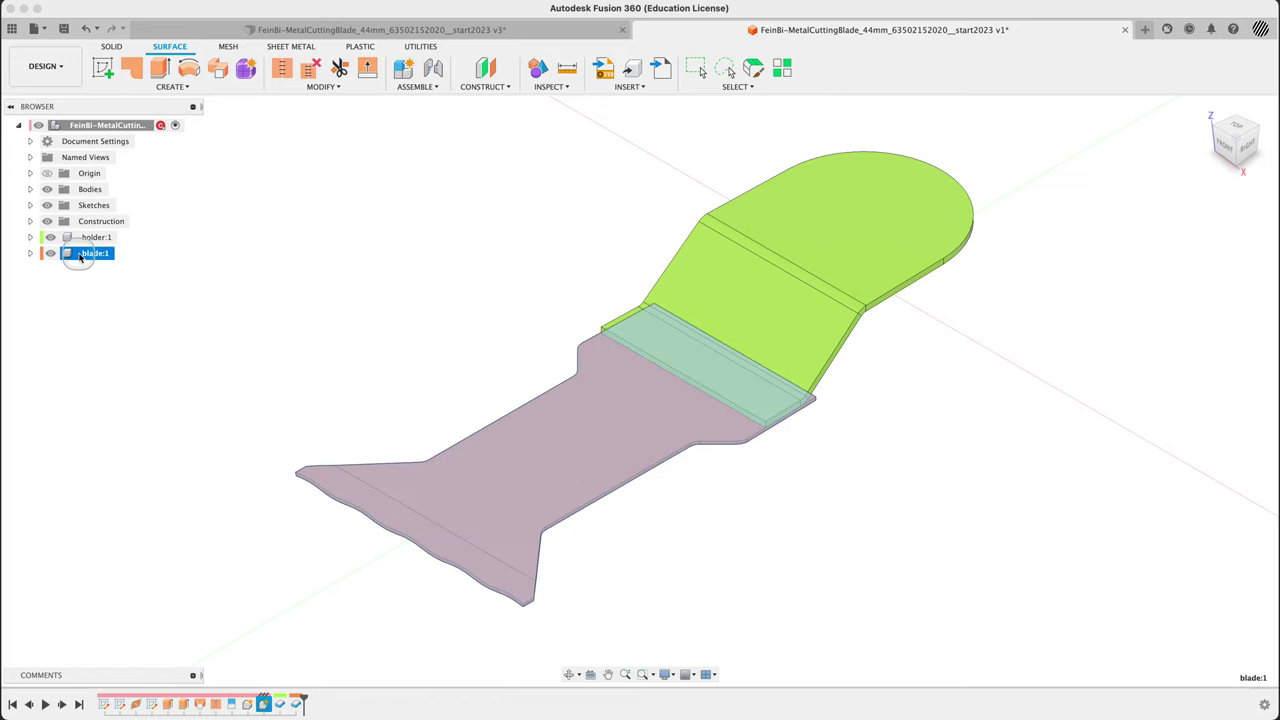
{"action": "right_click", "coordinate": [86, 254]}
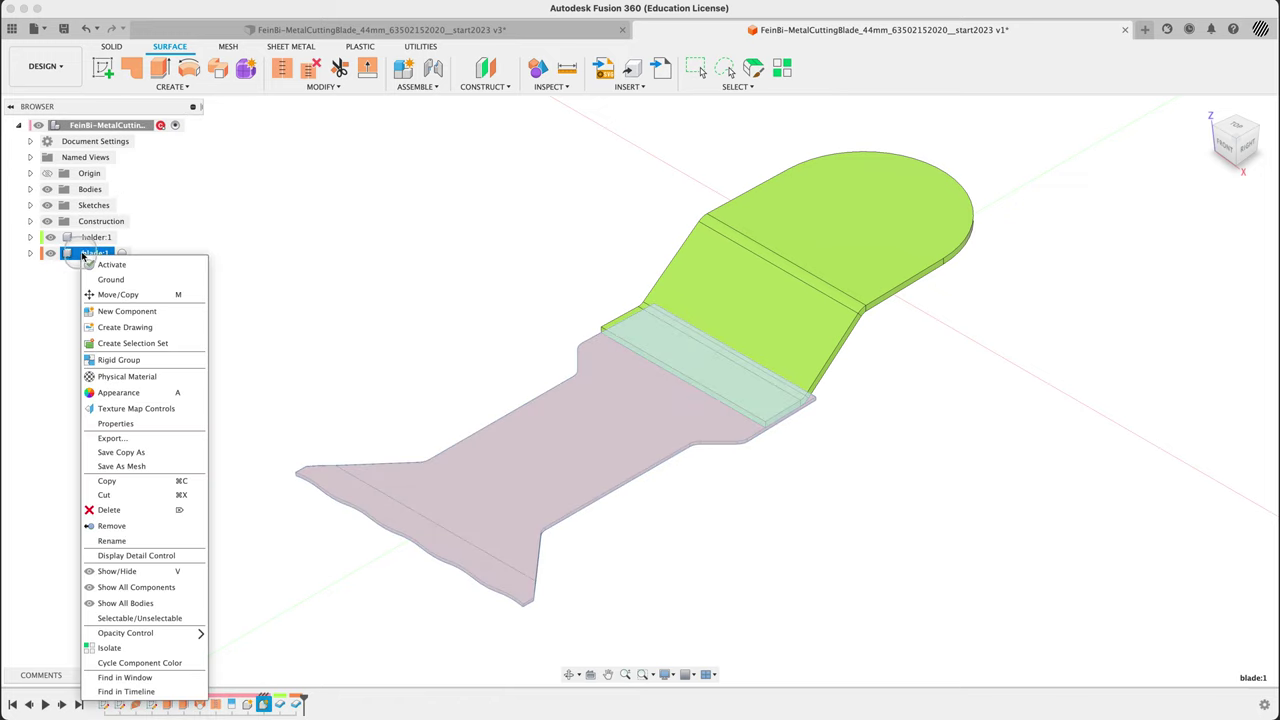
{"action": "left_click", "coordinate": [186, 678]}
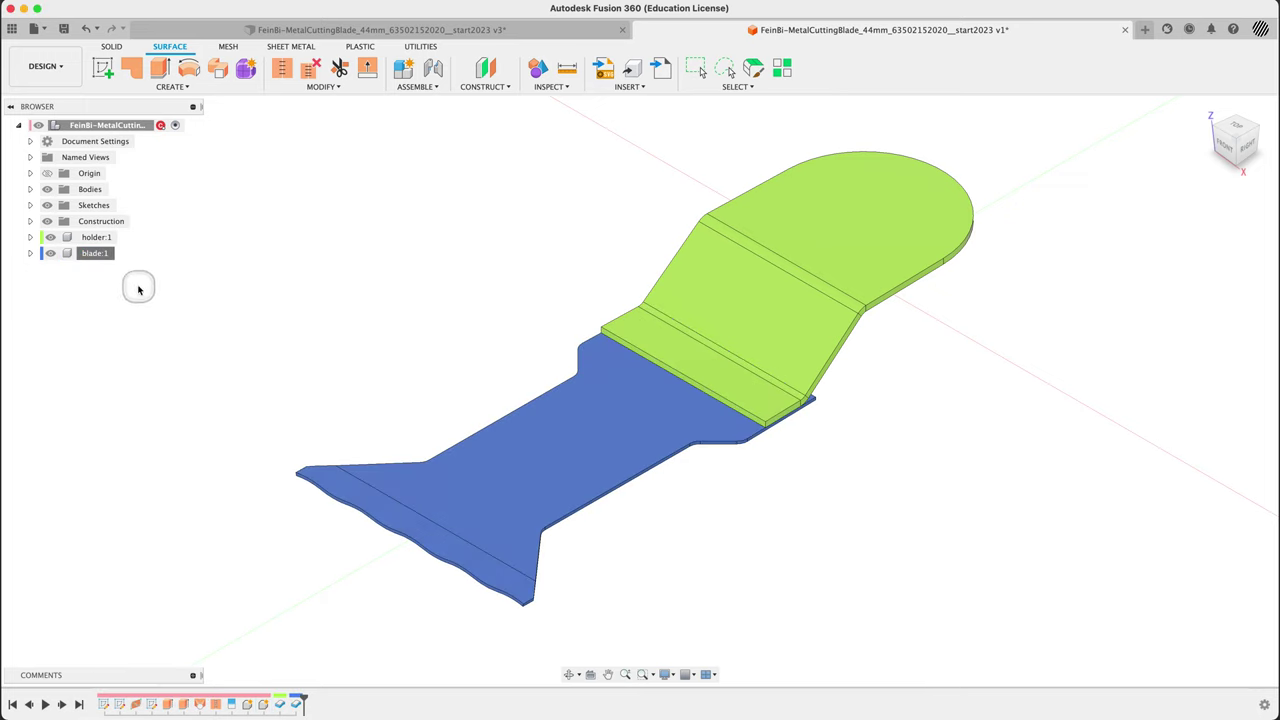
Step: Cycle the blade component's colour onward through red to purple
{"action": "right_click", "coordinate": [100, 256]}
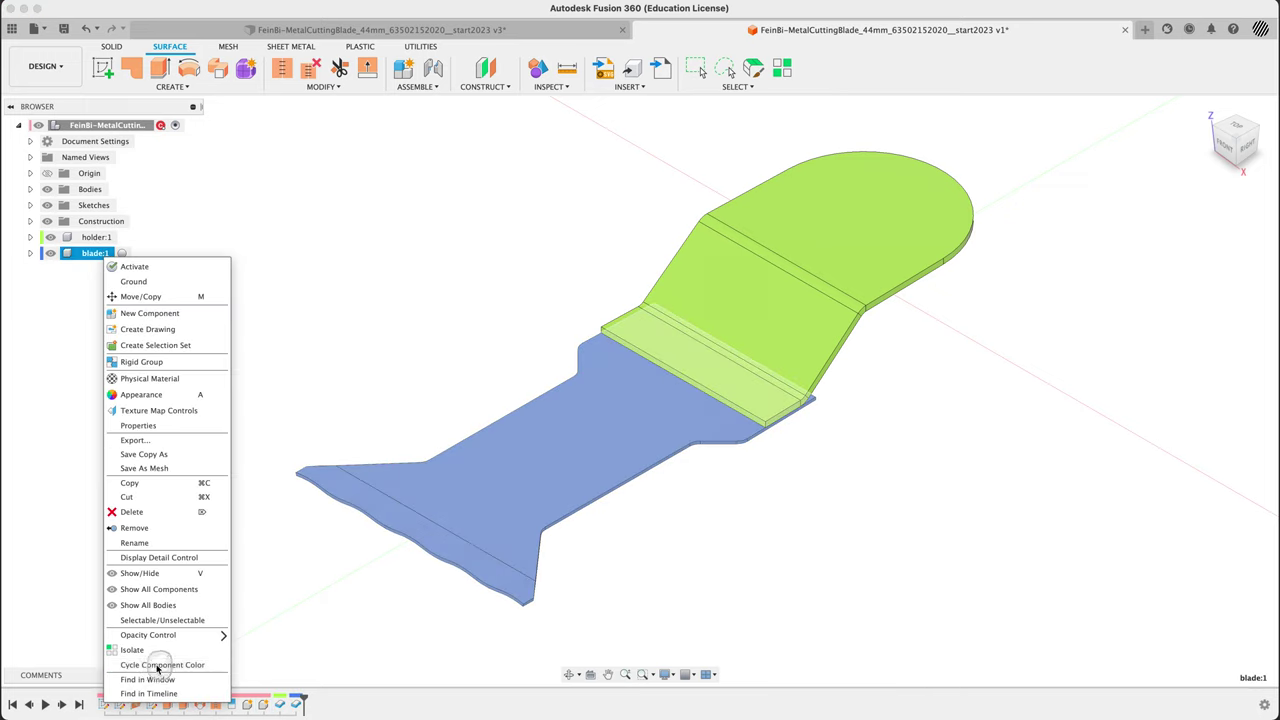
{"action": "left_click", "coordinate": [162, 267]}
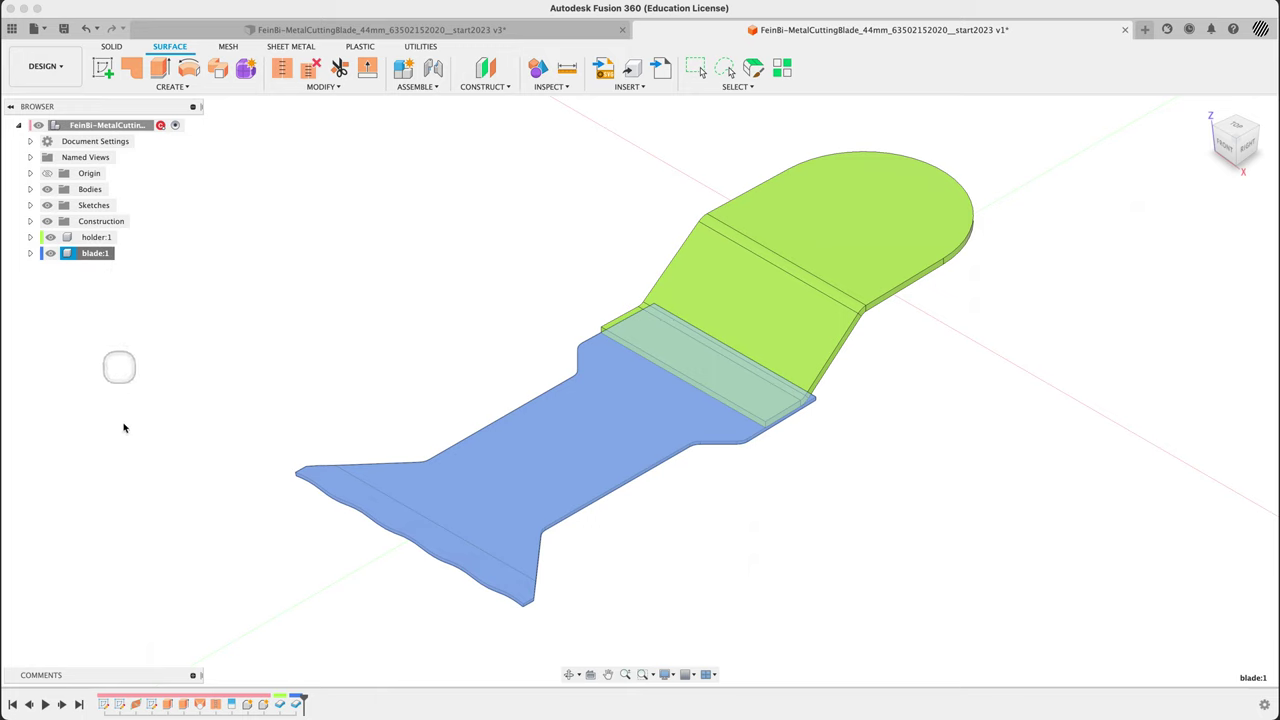
{"action": "right_click", "coordinate": [110, 525]}
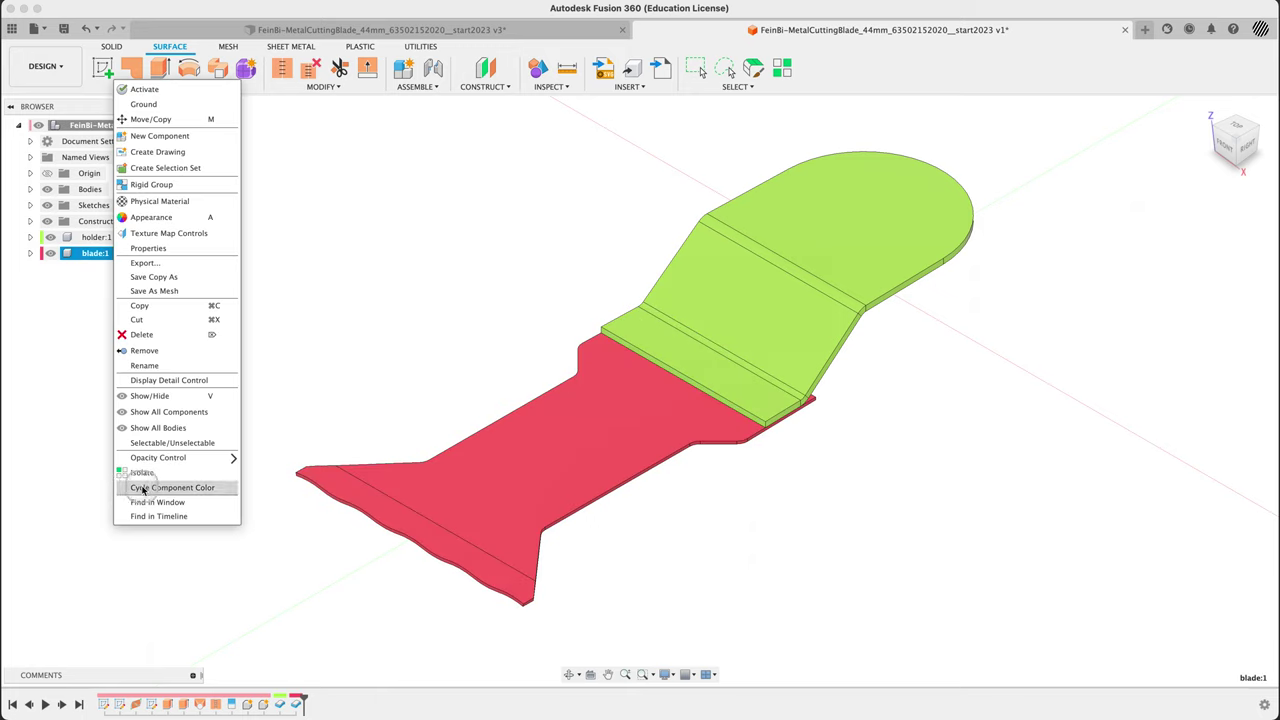
{"action": "left_click", "coordinate": [150, 487]}
{"action": "left_click", "coordinate": [162, 400]}
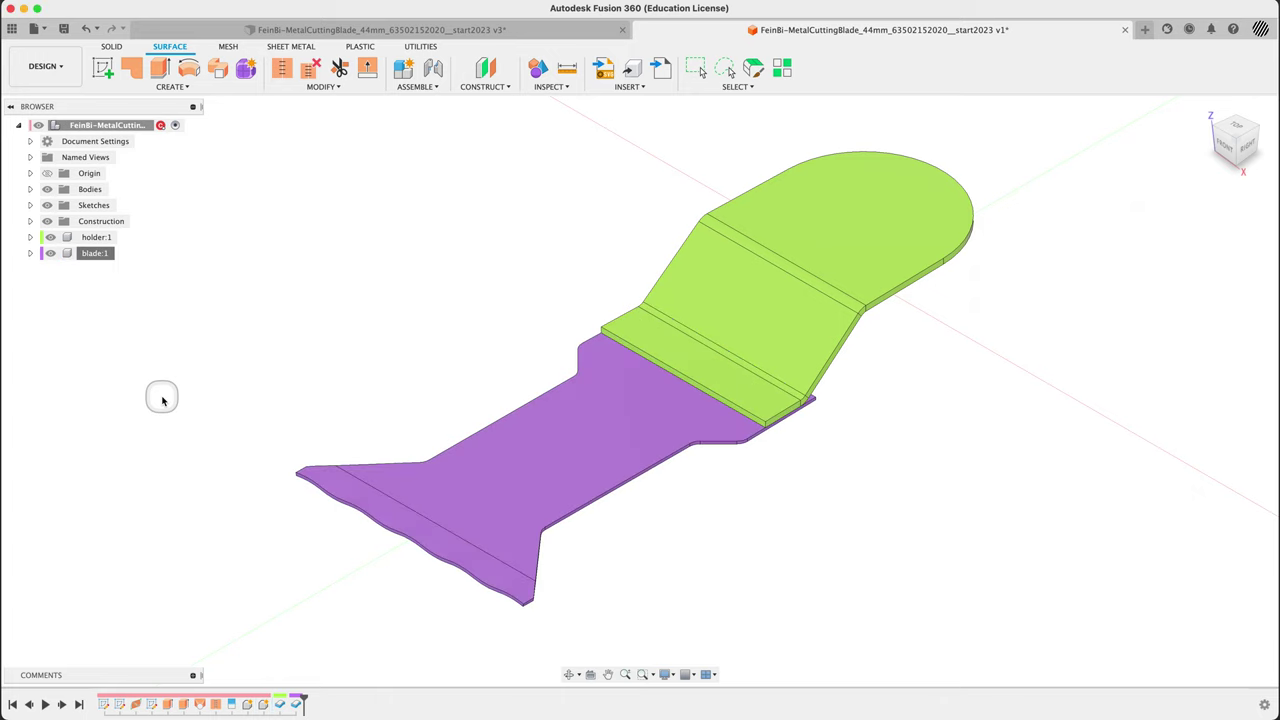
Step: Keep cycling the blade colour through lavender and mauve until it turns cyan
{"action": "right_click", "coordinate": [100, 256]}
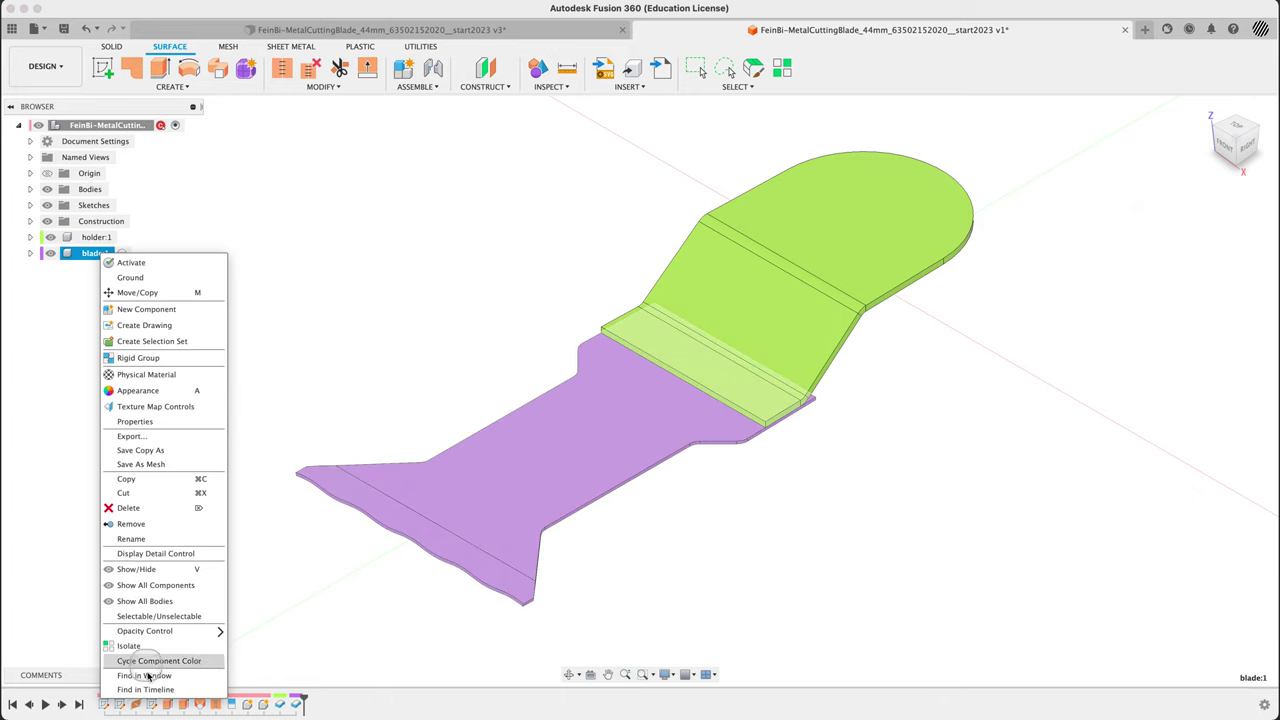
{"action": "left_click", "coordinate": [148, 663]}
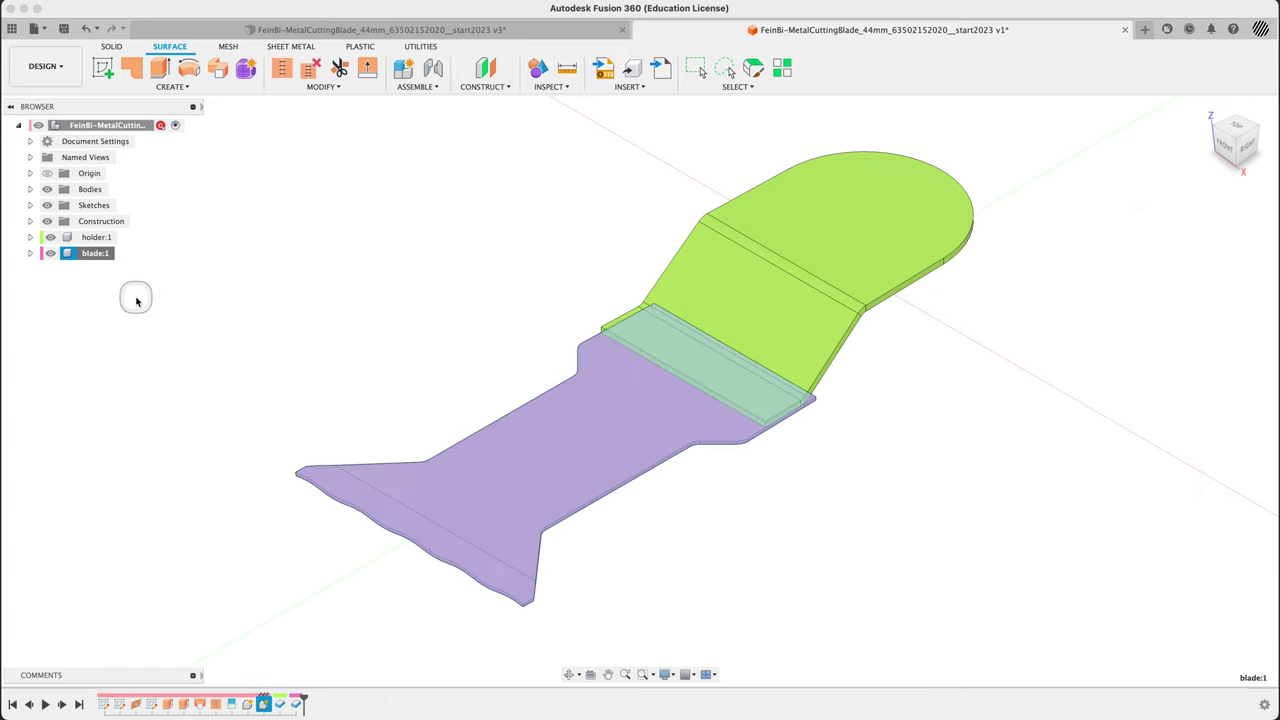
{"action": "right_click", "coordinate": [95, 255]}
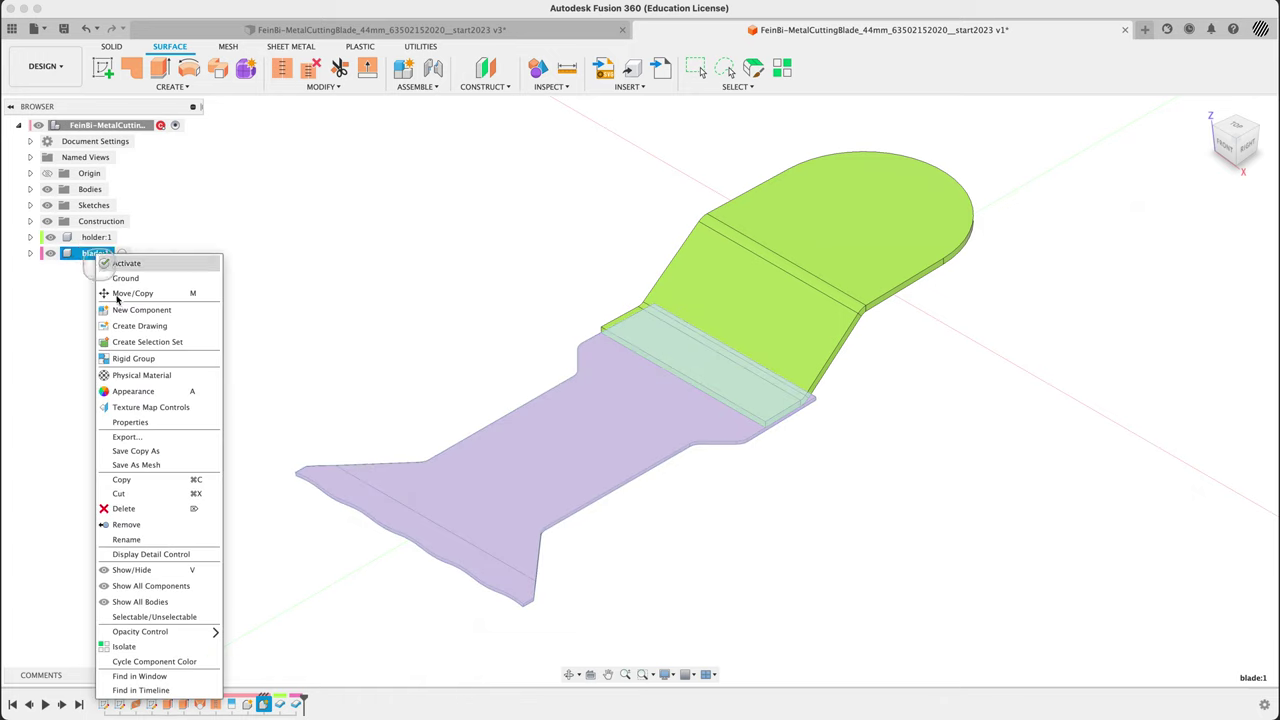
{"action": "left_click", "coordinate": [150, 661]}
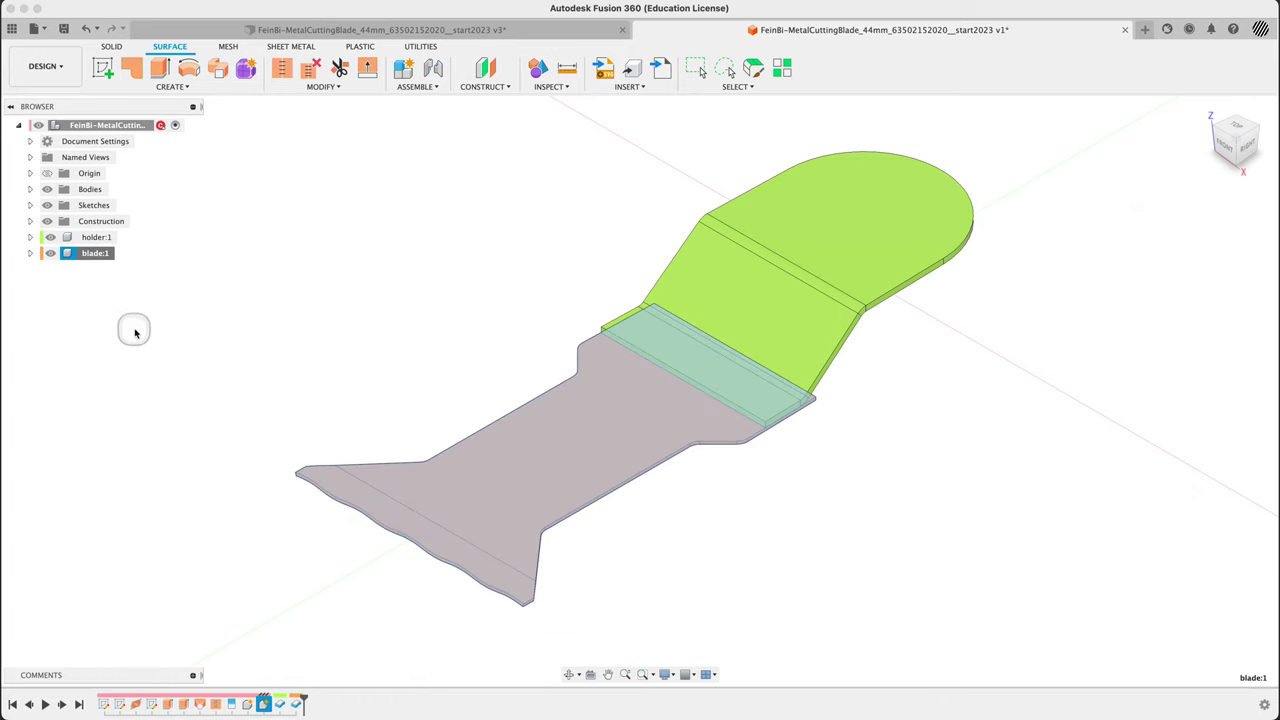
{"action": "left_click", "coordinate": [132, 332]}
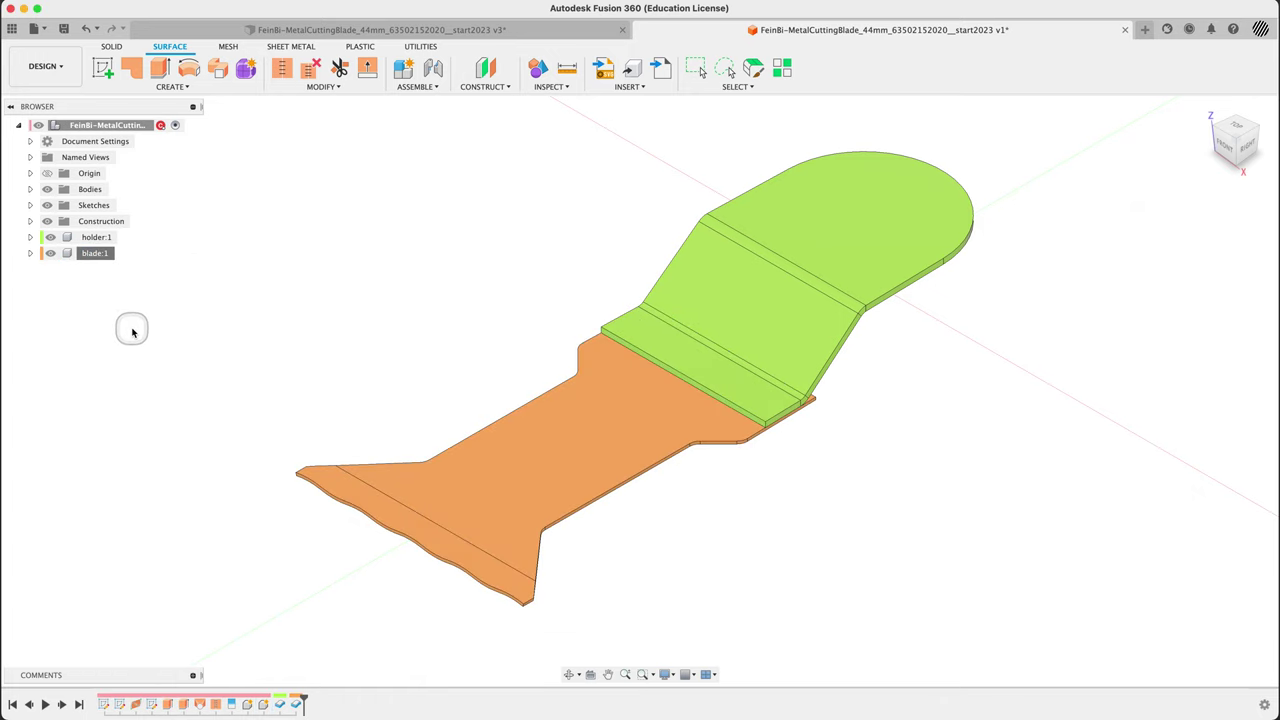
{"action": "right_click", "coordinate": [95, 254]}
{"action": "left_click", "coordinate": [150, 665]}
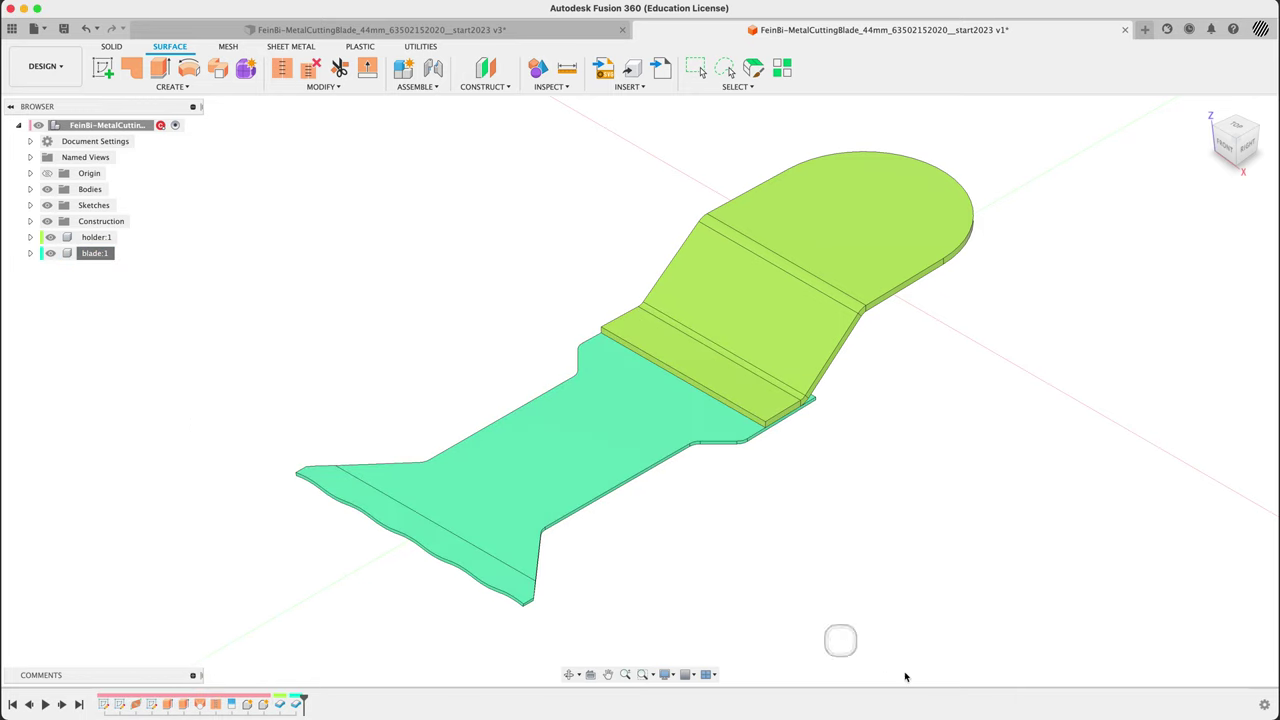
{"action": "mouse_move", "coordinate": [832, 546]}
{"action": "middle_mouse_down", "text": "shift"}
{"action": "mouse_move", "coordinate": [777, 494]}
{"action": "mouse_move", "coordinate": [780, 443]}
{"action": "mouse_move", "coordinate": [831, 506]}
{"action": "mouse_move", "coordinate": [846, 546]}
{"action": "mouse_move", "coordinate": [822, 552]}
{"action": "middle_mouse_up", "text": "shift"}
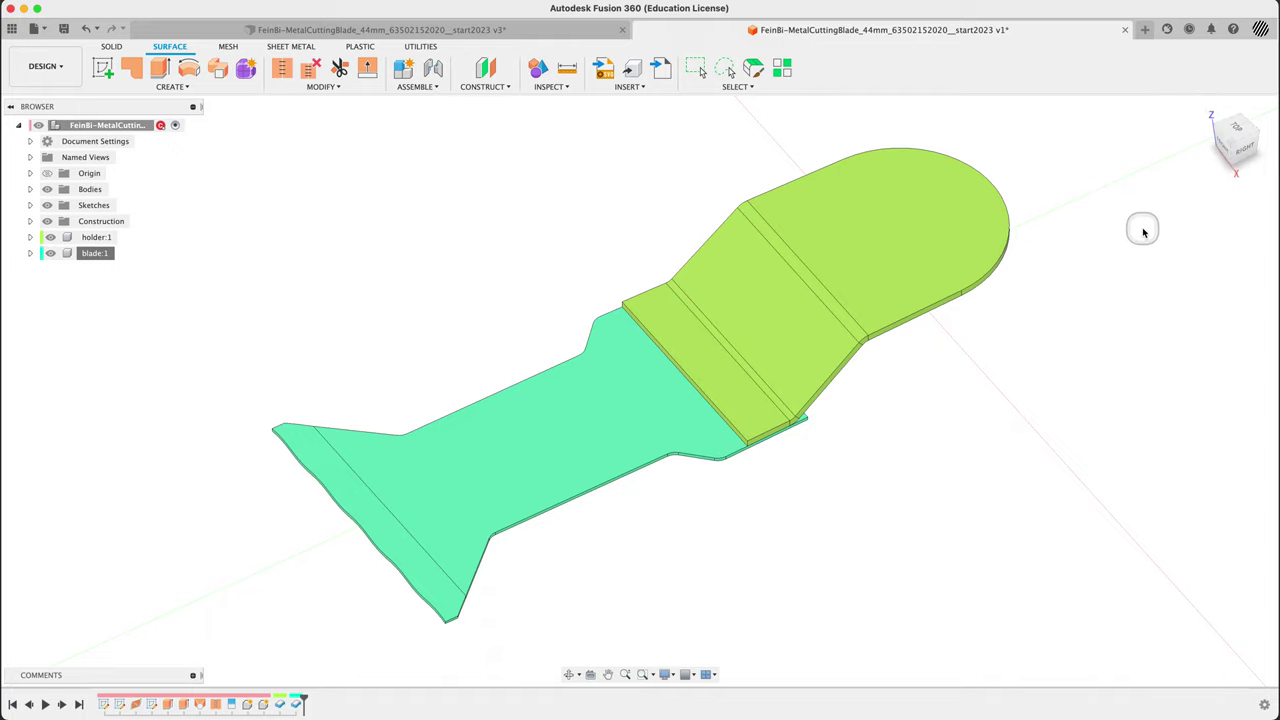
{"action": "mouse_move", "coordinate": [907, 440]}
{"action": "middle_mouse_down", "text": "shift"}
{"action": "mouse_move", "coordinate": [886, 383]}
{"action": "mouse_move", "coordinate": [910, 432]}
{"action": "mouse_move", "coordinate": [977, 437]}
{"action": "mouse_move", "coordinate": [991, 429]}
{"action": "mouse_move", "coordinate": [991, 391]}
{"action": "mouse_move", "coordinate": [914, 417]}
{"action": "middle_mouse_up", "text": "shift"}
{"action": "left_click", "coordinate": [1208, 110]}
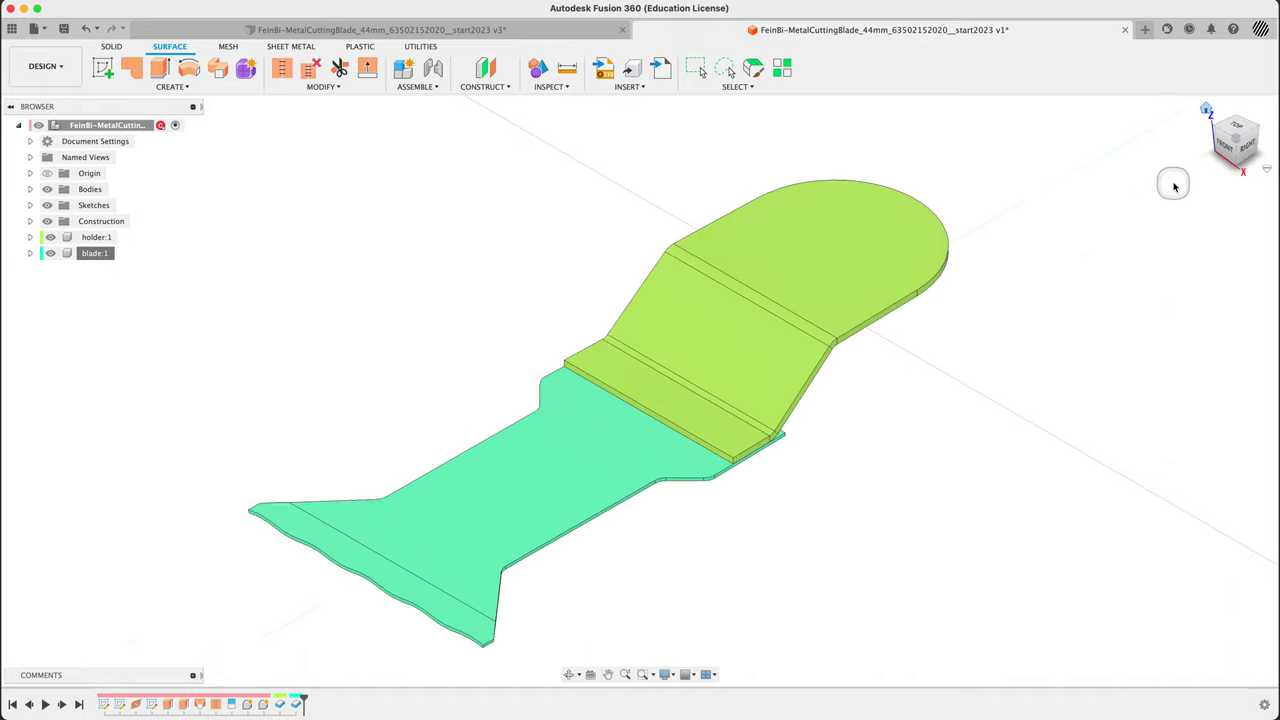